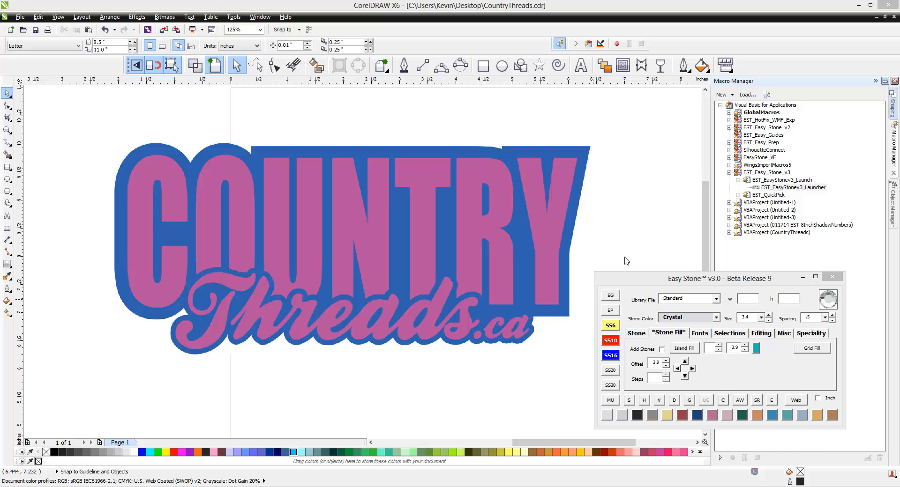
click(548, 254)
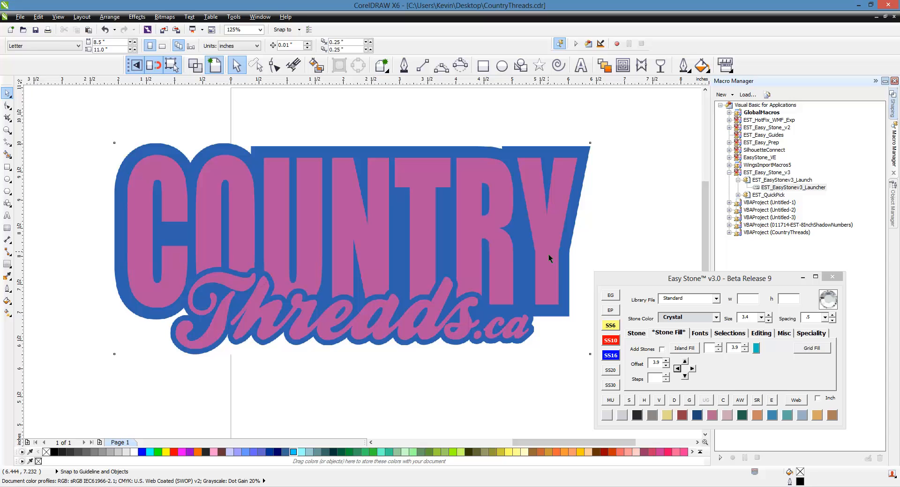
click(548, 254)
click(640, 240)
click(507, 264)
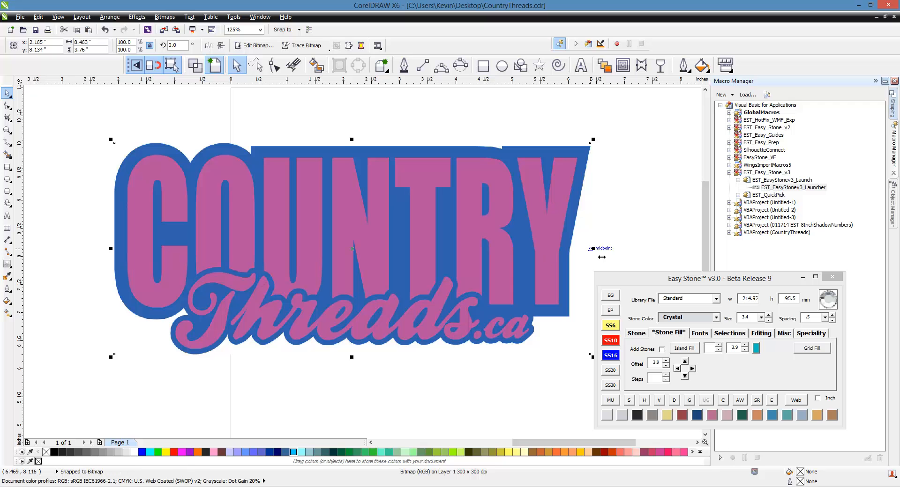
click(611, 245)
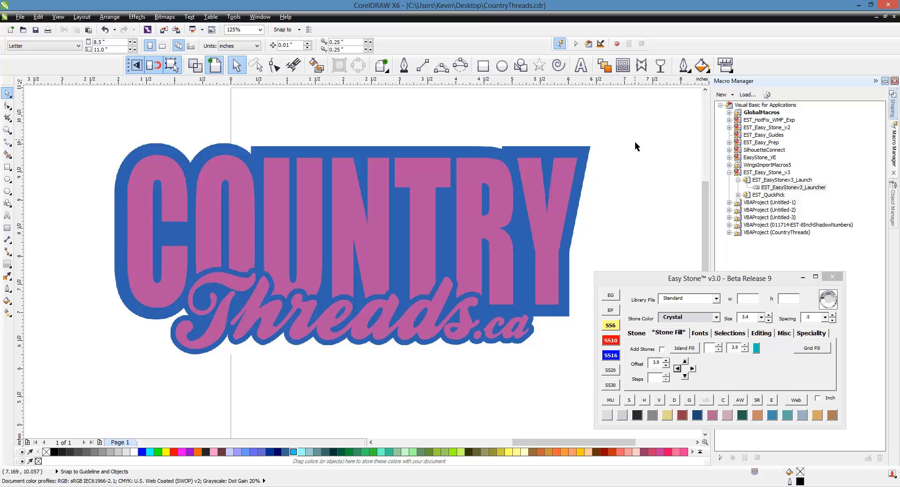
click(567, 227)
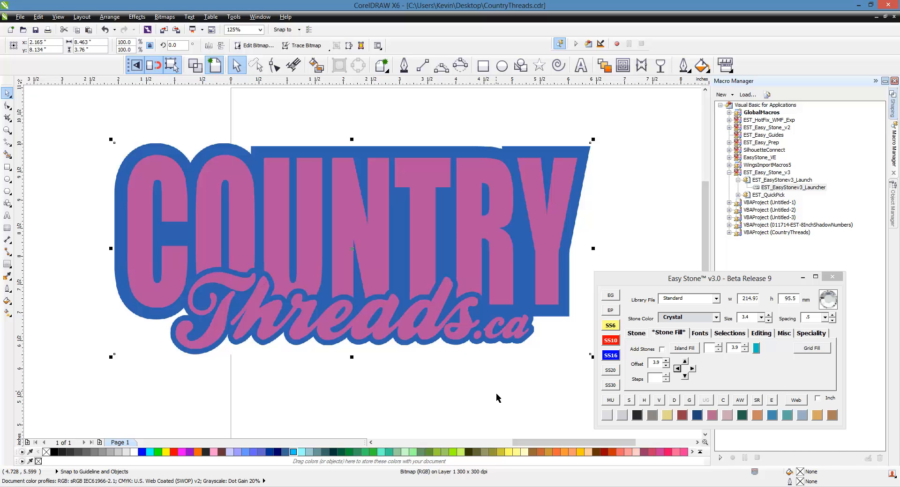
click(649, 243)
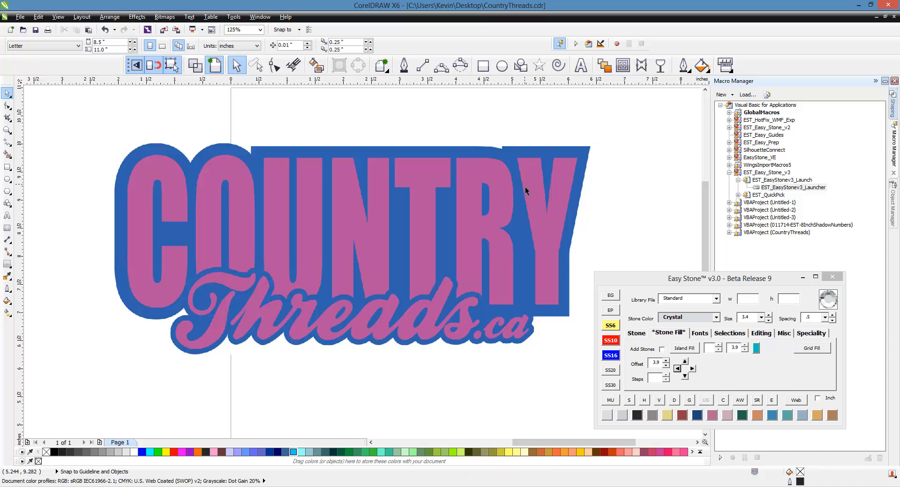
Examine the black and orange version of the Country Threads logo placed outside the page.
scroll(525, 187, down, 5)
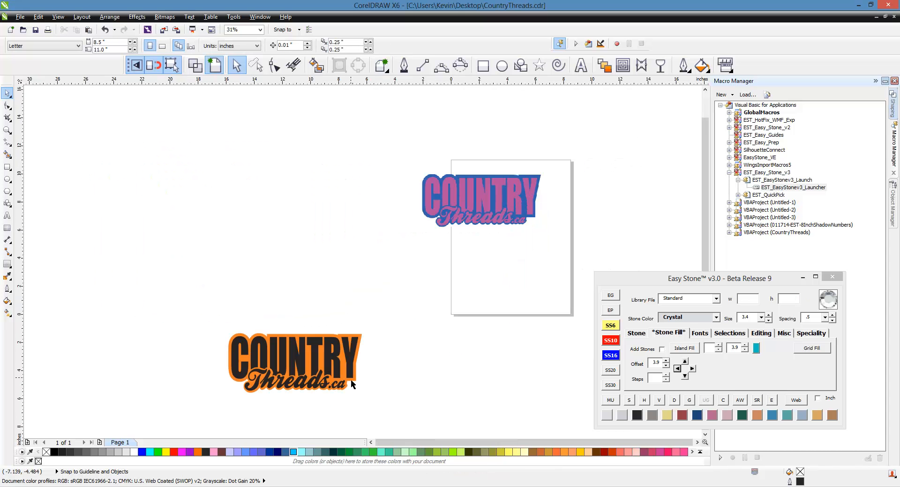
scroll(329, 397, up, 2)
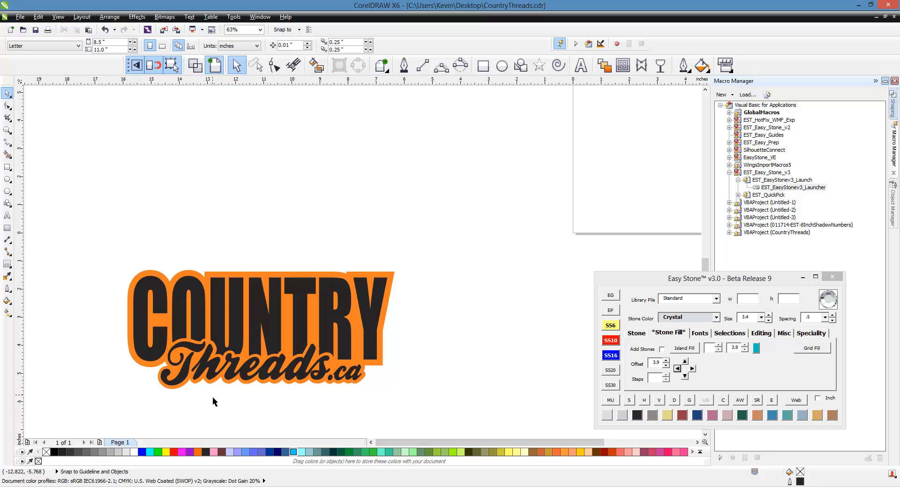
scroll(212, 396, up, 2)
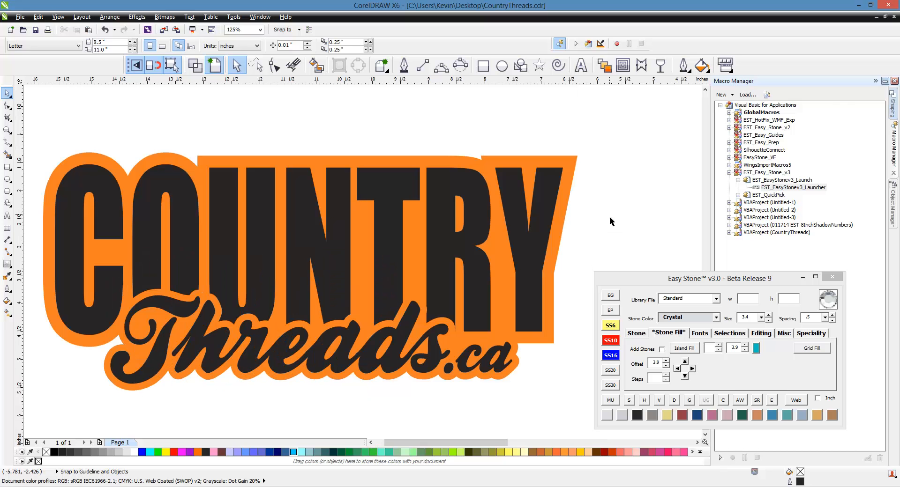
scroll(277, 239, down, 3)
scroll(381, 156, up, 2)
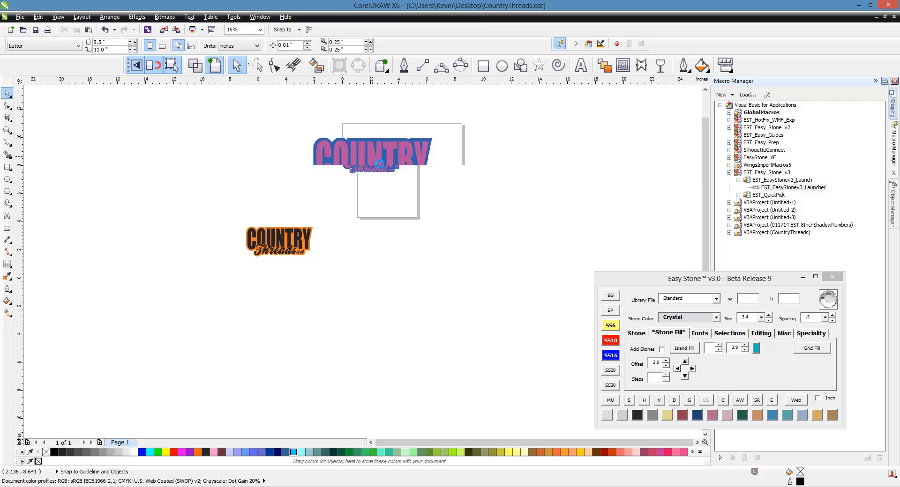
Reposition the pink and blue logo so its centre sits at about X 1.94 and Y 7.192 inches.
drag(382, 156, 379, 199)
click(361, 325)
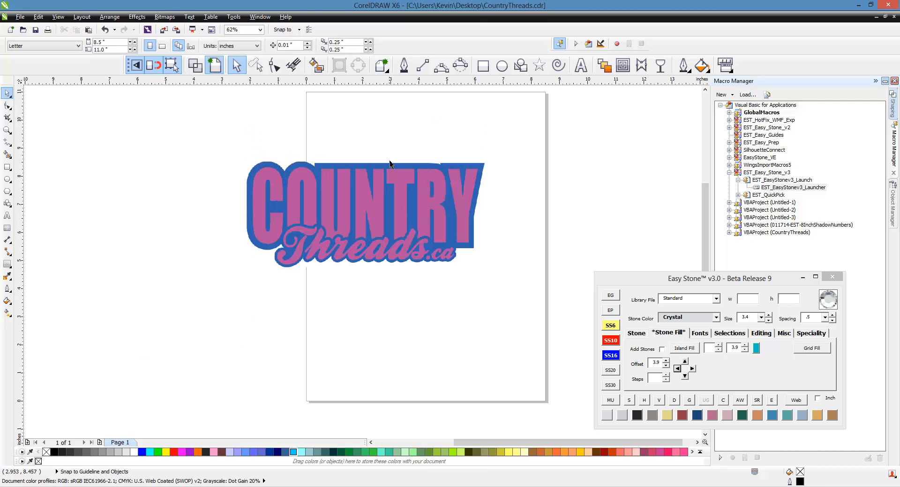
scroll(389, 160, up, 1)
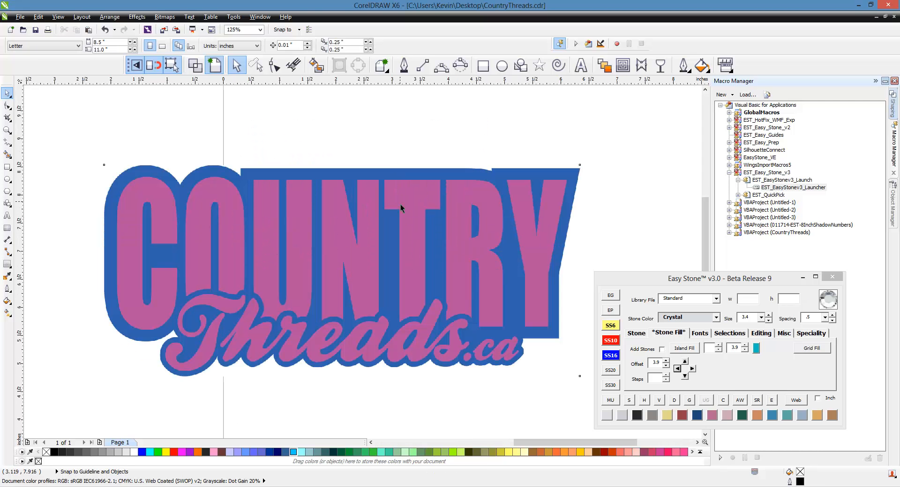
drag(400, 204, 401, 195)
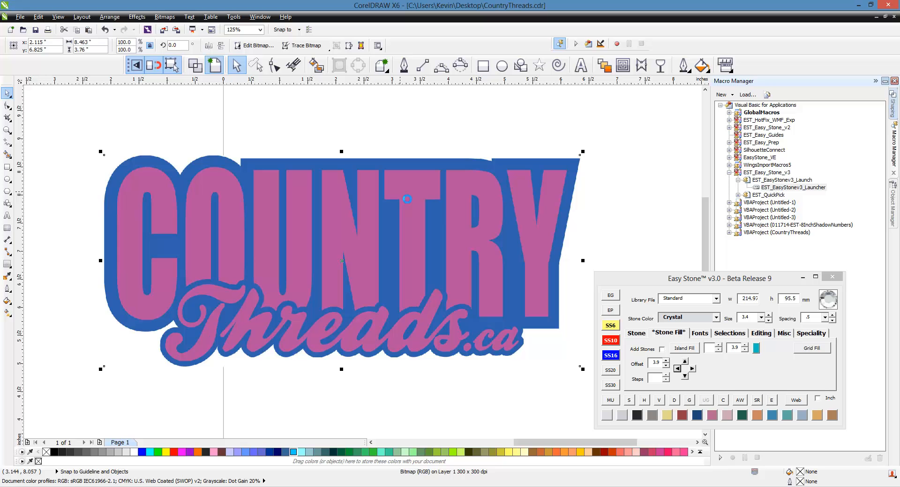
drag(445, 219, 435, 198)
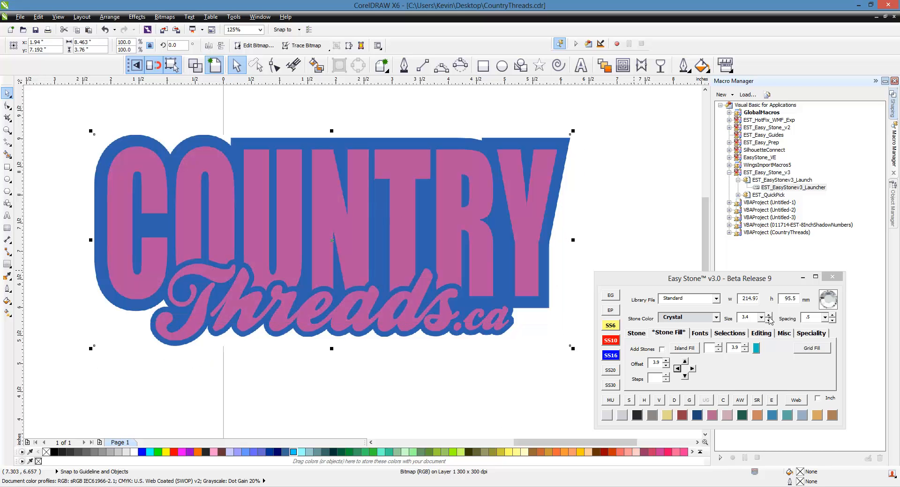
Resize the pink and blue logo to about 9.5 inches wide with Set Size, measuring across its full width.
click(806, 333)
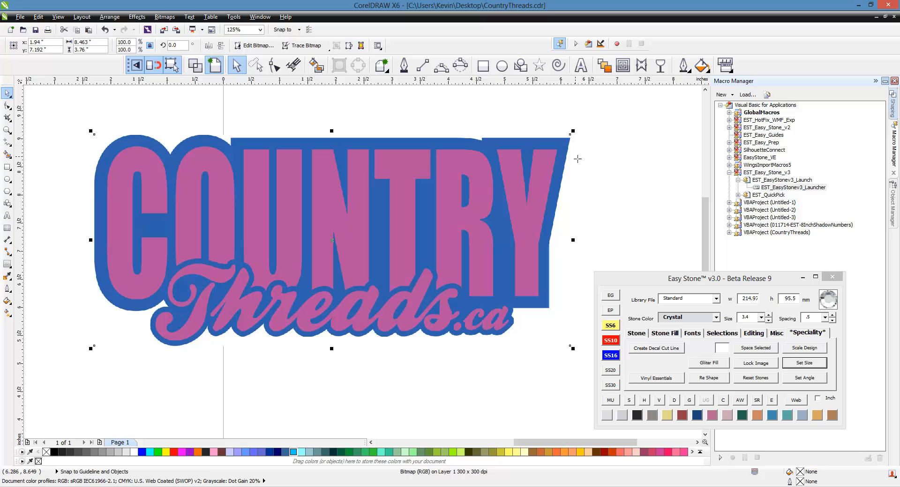
drag(570, 150, 94, 184)
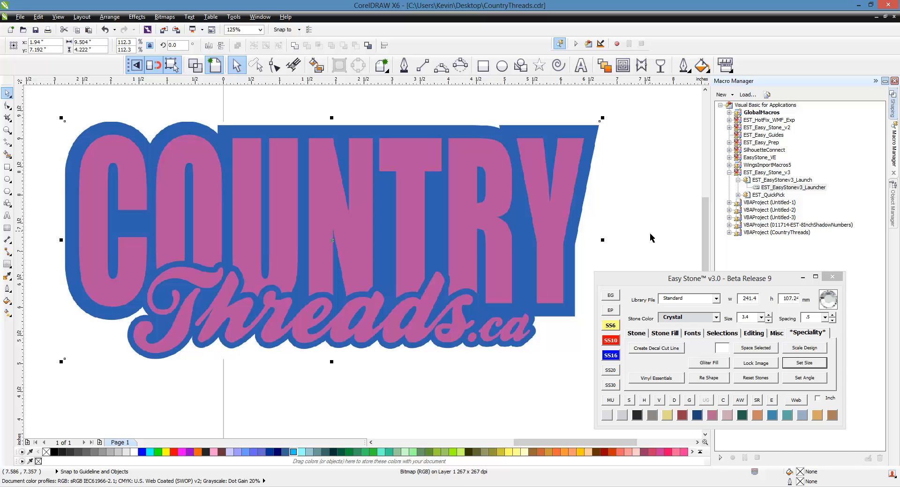
click(605, 229)
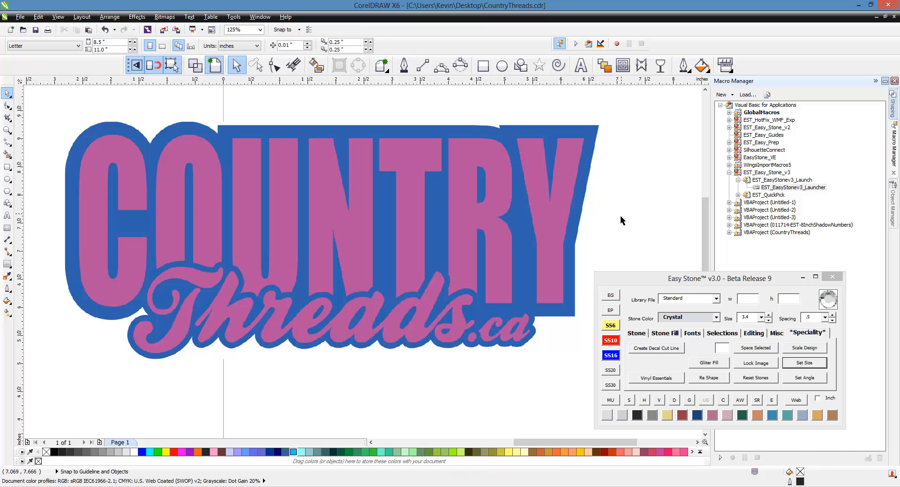
Move the enlarged logo so its centre sits at about X 2.173 and Y 7.25 inches, and deselect it.
click(545, 210)
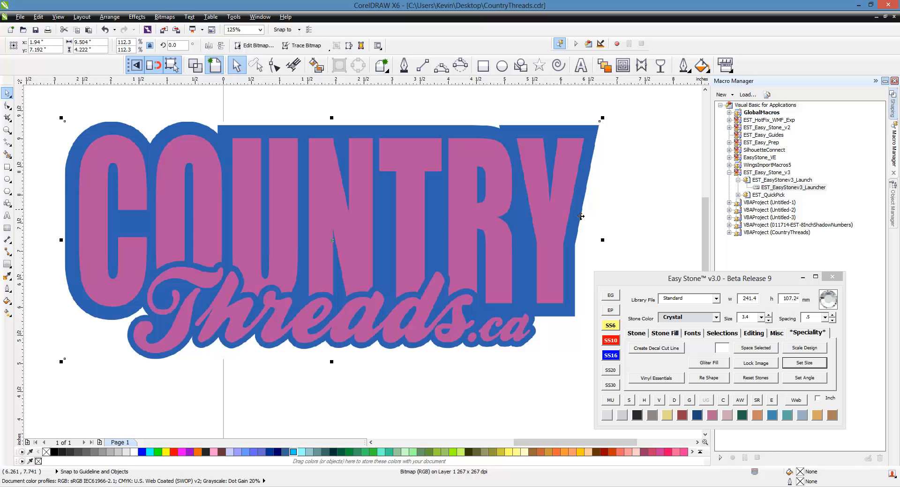
drag(508, 361, 520, 359)
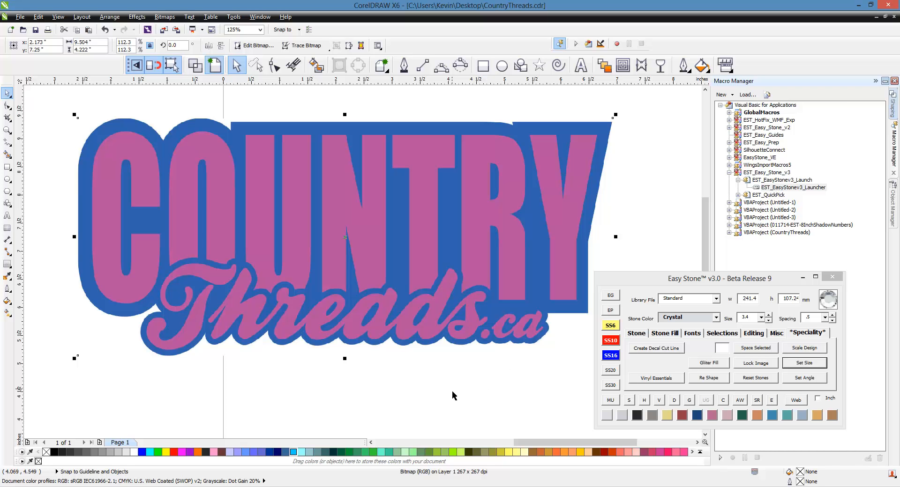
key(Escape)
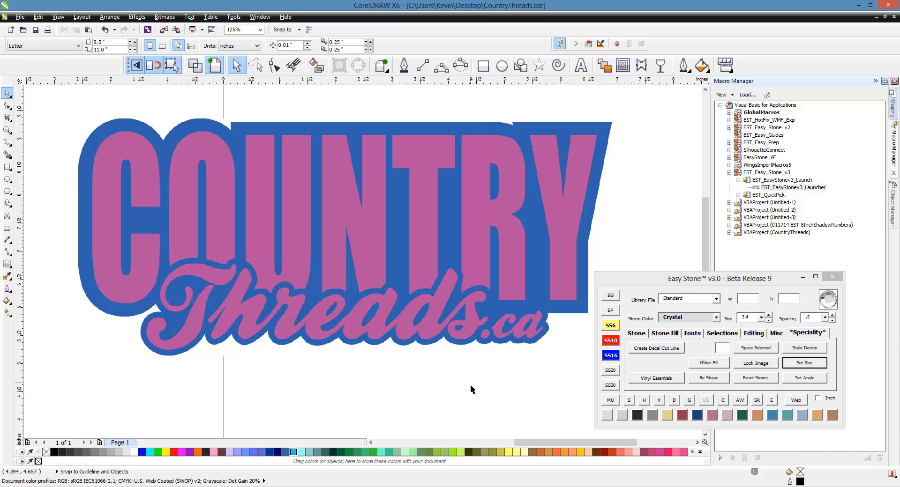
Choose the SS10 stone size in Easy Stone and bring up the Stone tools.
click(679, 284)
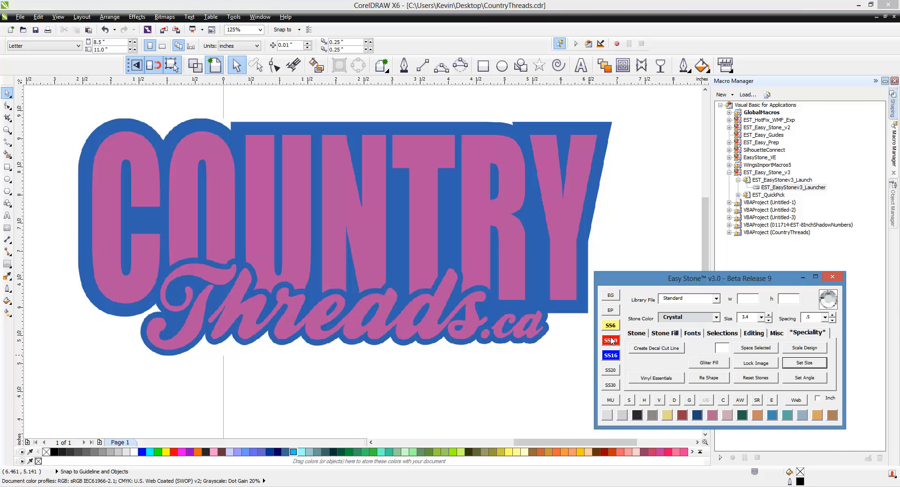
click(609, 385)
click(611, 342)
click(614, 344)
click(637, 333)
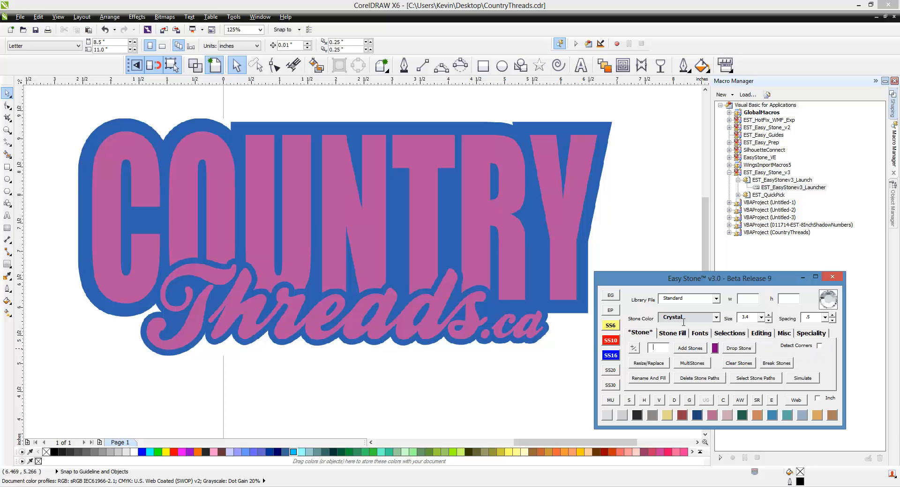
Try different stone colours such as Pink, Emerald Green, Orange, Cobalt Blue and Aquamarine, and return to Crystal.
click(712, 416)
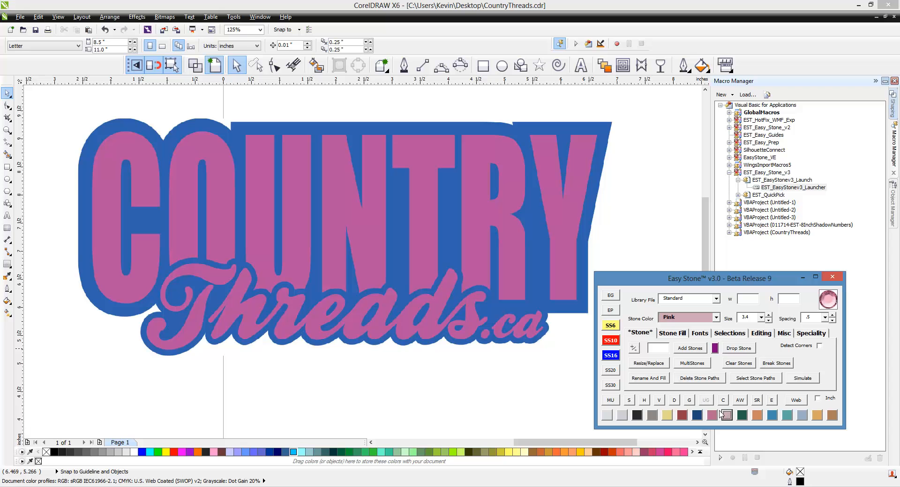
click(740, 416)
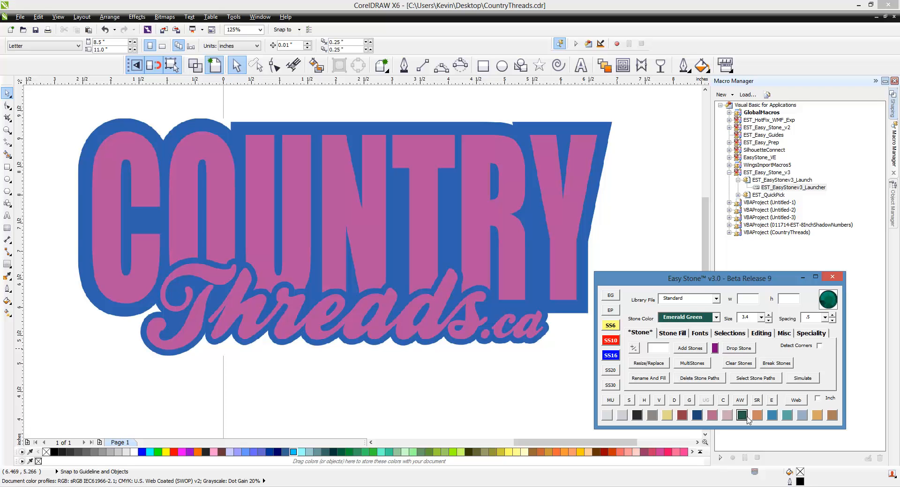
click(622, 415)
click(608, 415)
click(756, 415)
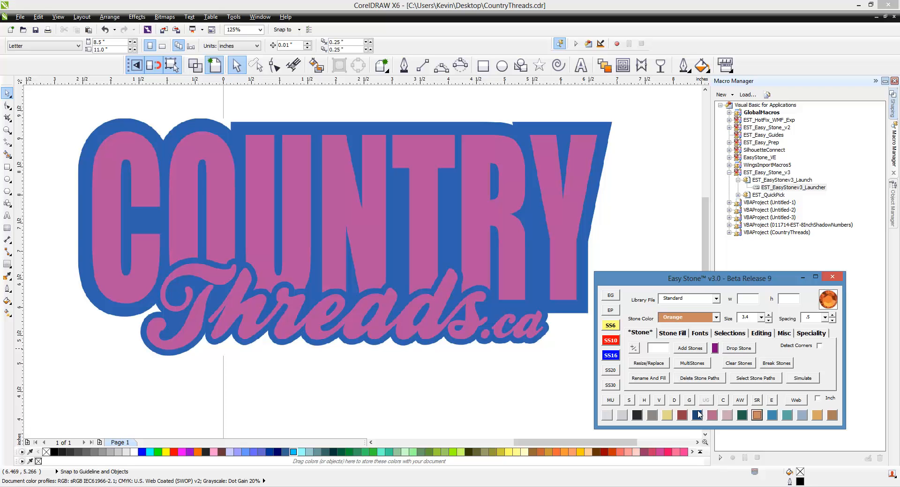
click(608, 415)
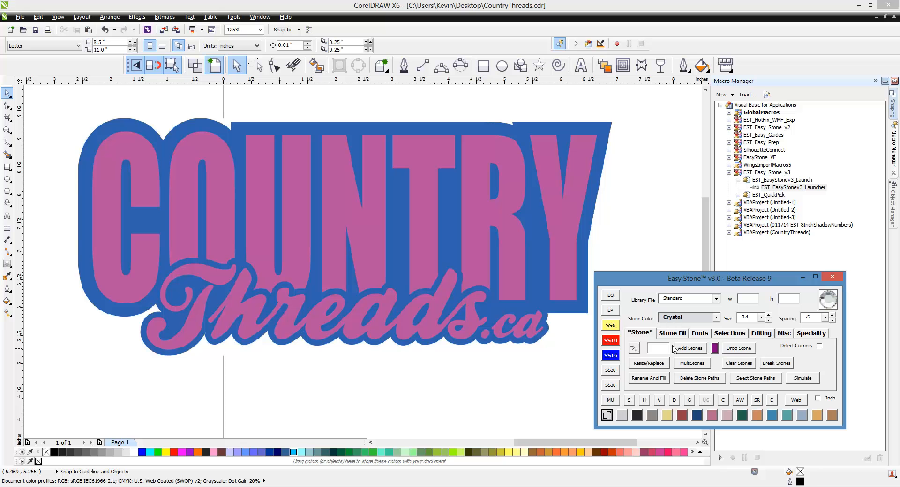
click(716, 318)
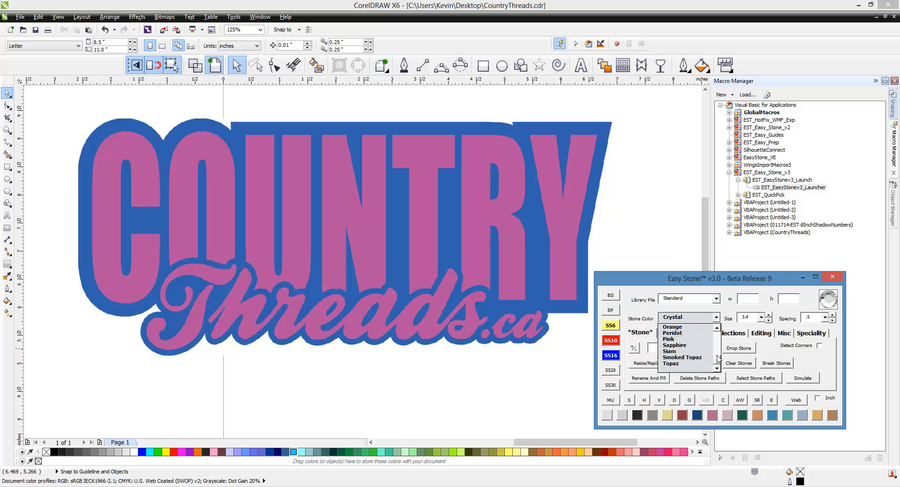
click(689, 359)
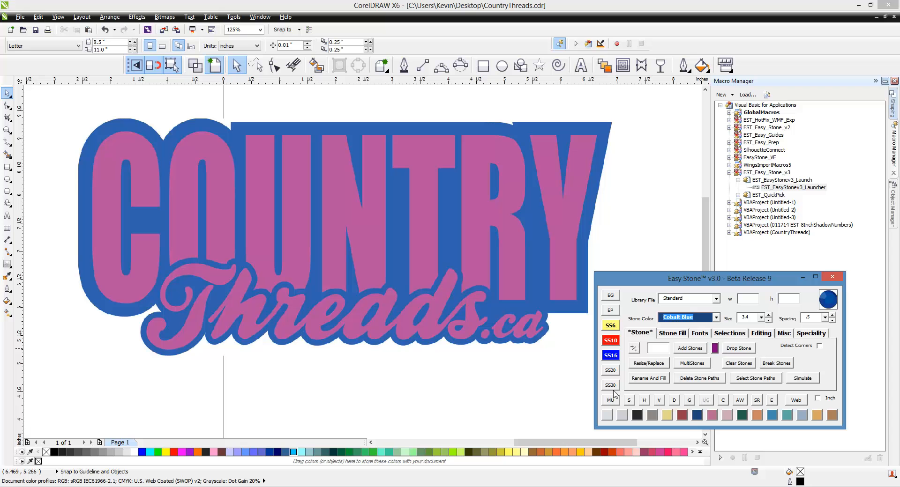
click(607, 415)
click(757, 415)
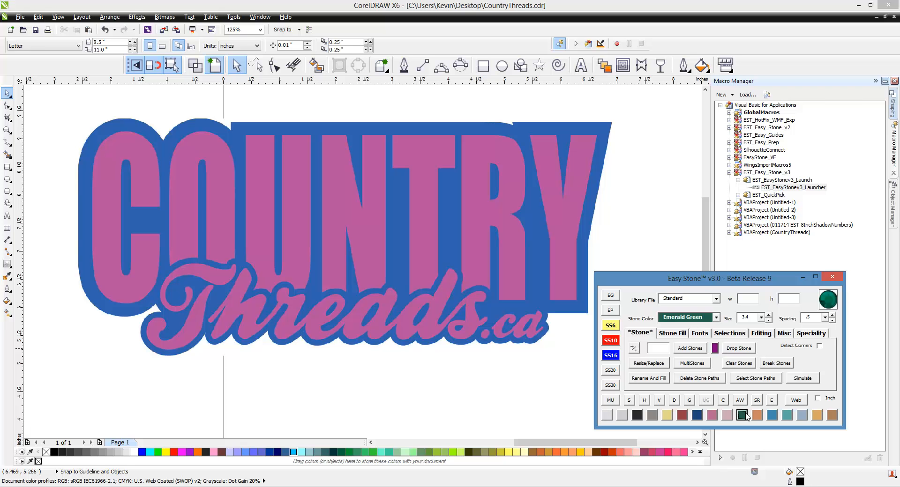
click(800, 415)
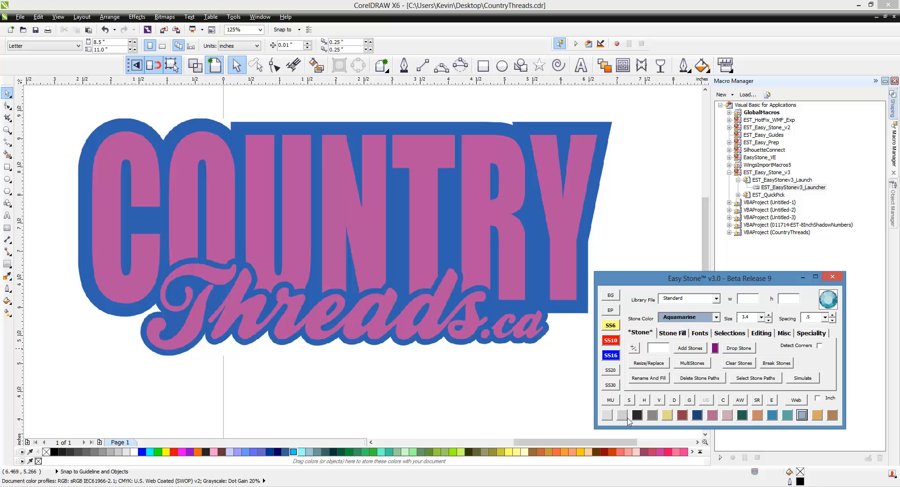
click(606, 415)
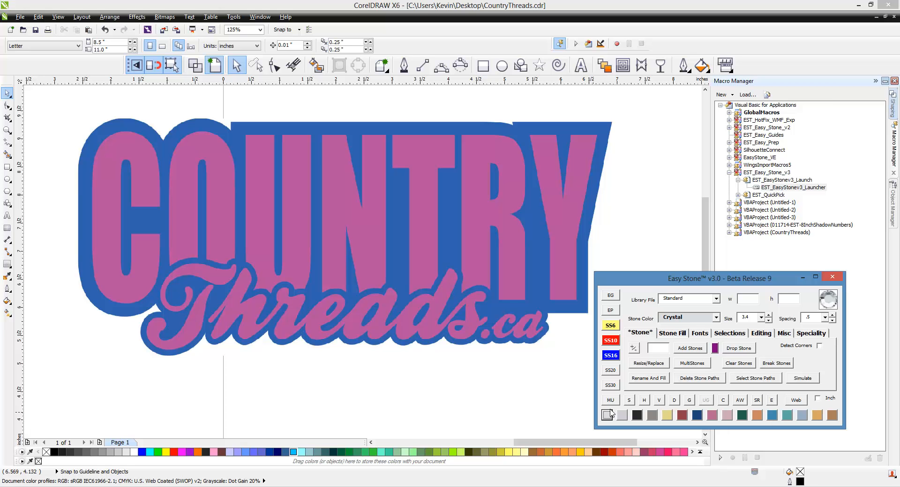
Drop one SS10 Crystal stone onto the stem of the letter T in COUNTRY.
click(612, 343)
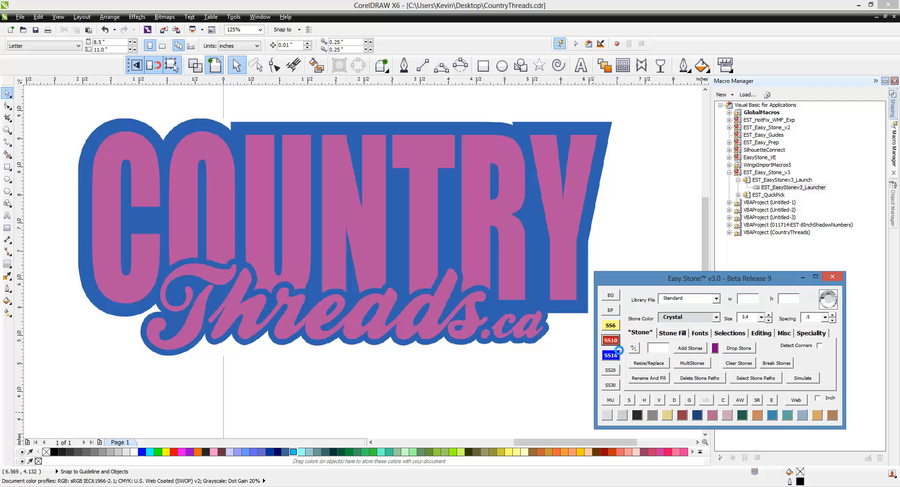
click(741, 349)
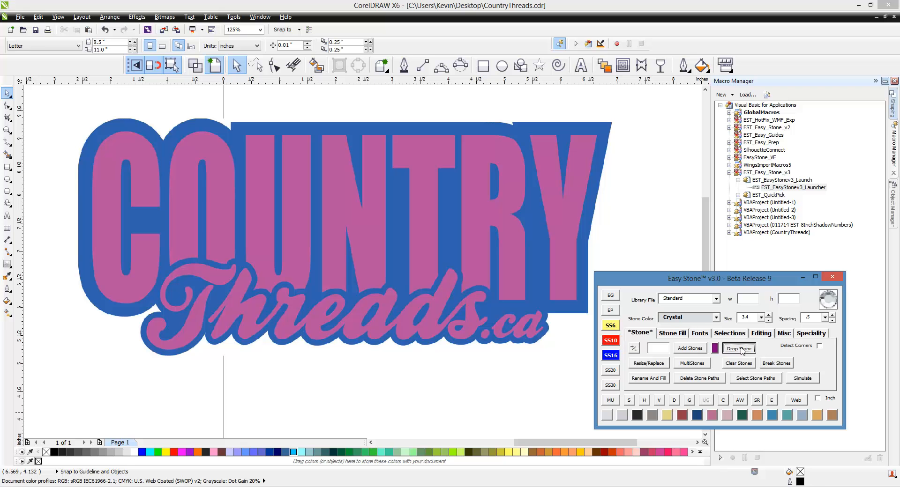
click(422, 246)
key(Escape)
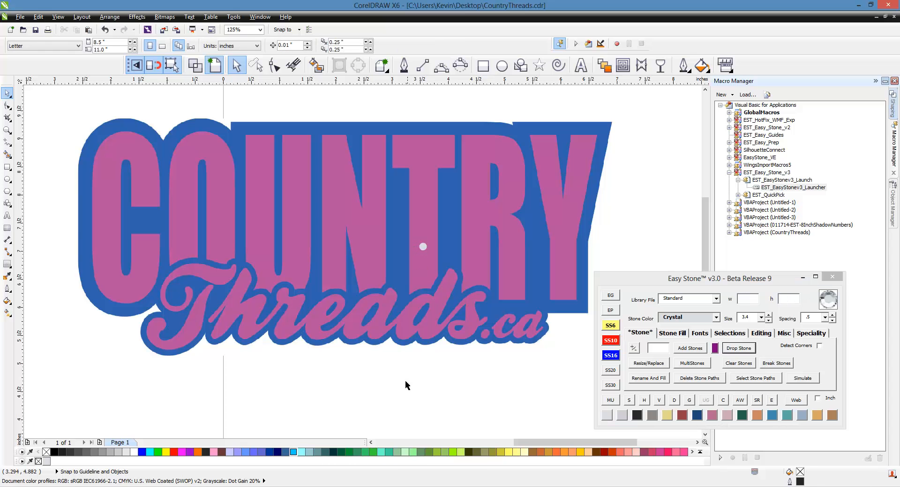
Lock the pink-and-blue logo bitmap in place with Easy Stone's Lock Image, then leave nothing selected.
click(507, 323)
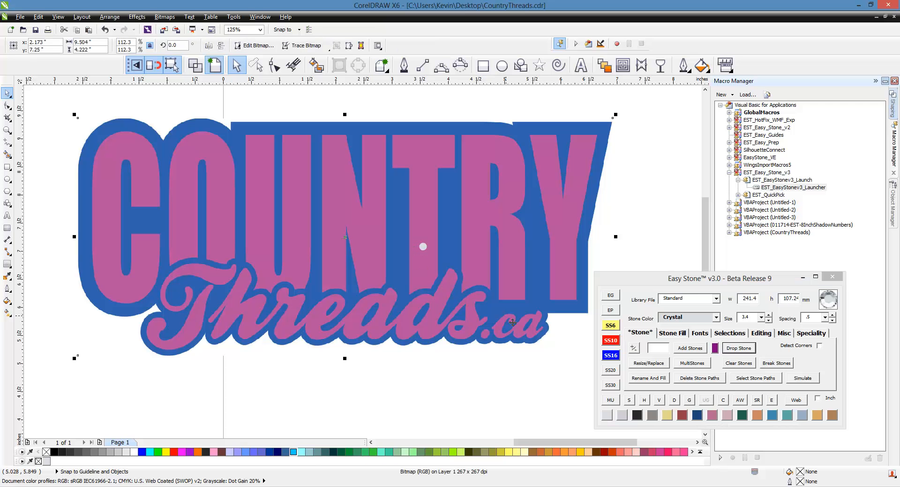
click(807, 334)
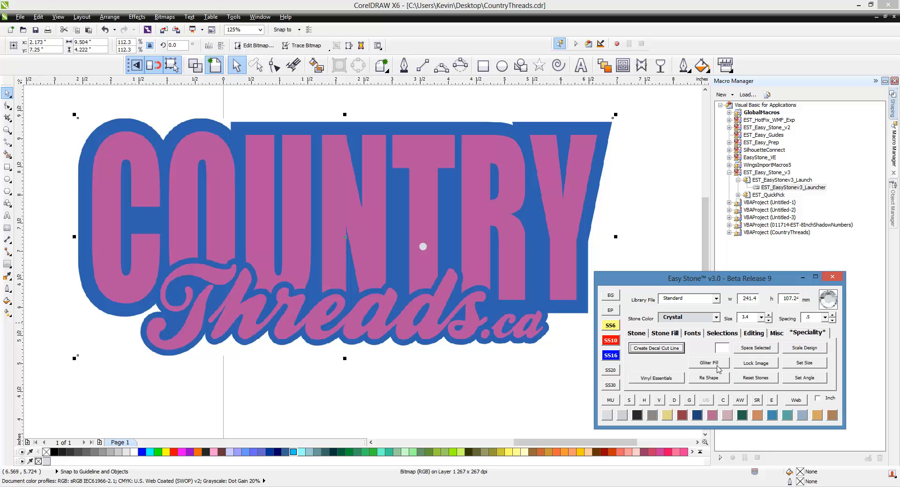
click(744, 365)
click(440, 360)
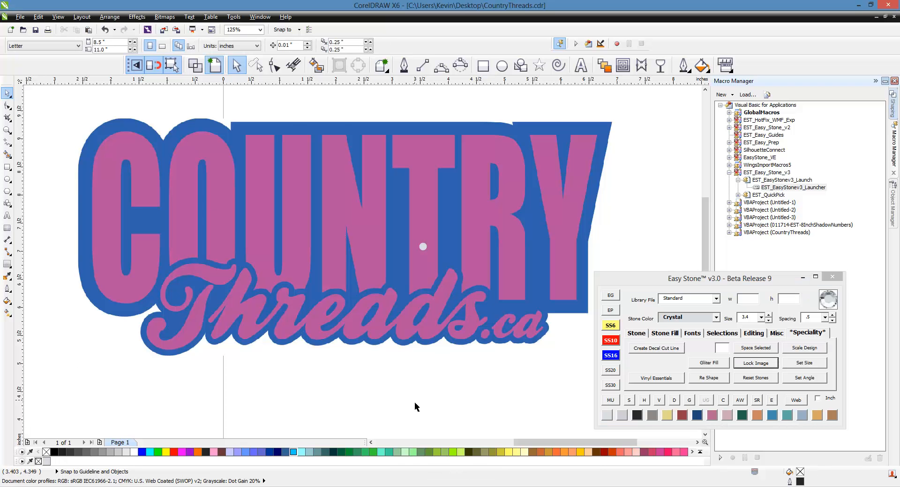
Move the stone close to the left edge of the T stem, with its centre at about X 3.428 and Y 7.0 inches.
scroll(429, 240, up, 2)
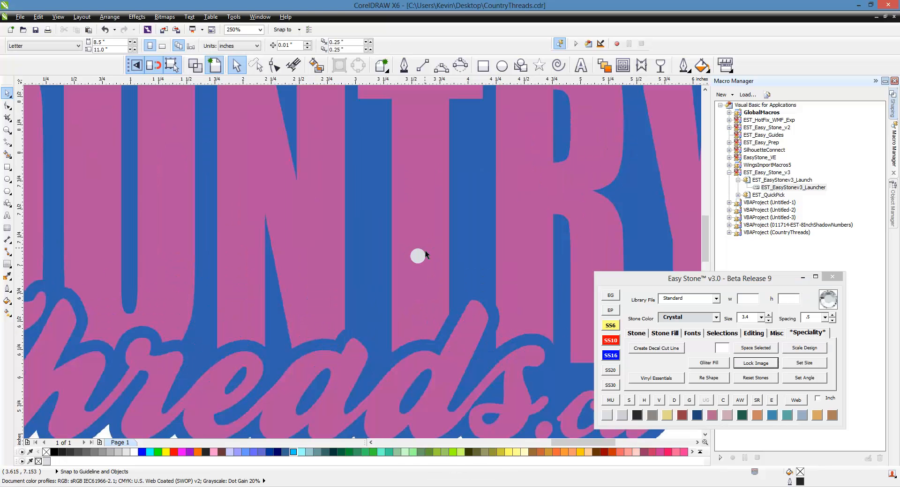
scroll(416, 262, up, 2)
drag(419, 274, 405, 299)
scroll(404, 300, down, 4)
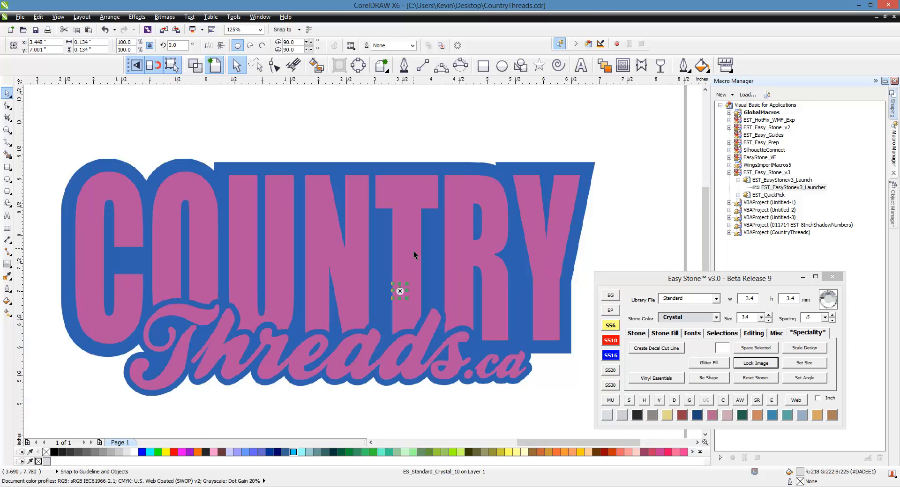
scroll(398, 291, up, 4)
scroll(439, 302, up, 1)
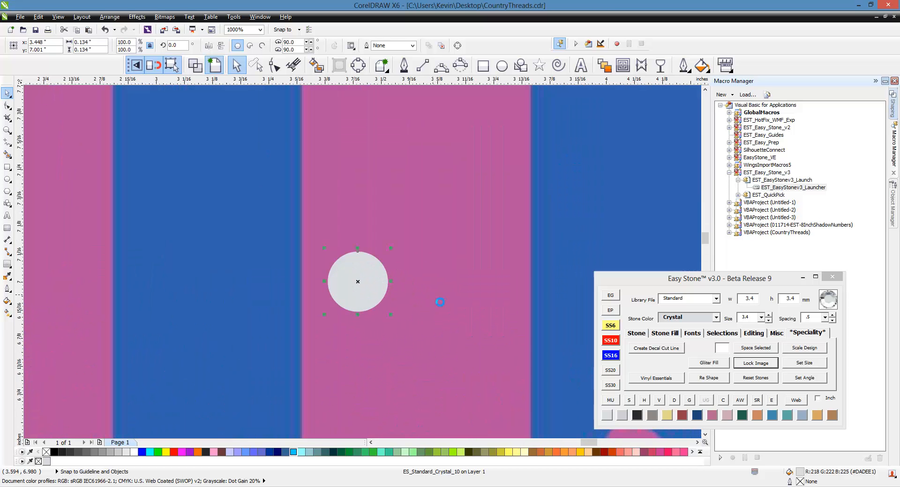
drag(383, 296, 376, 307)
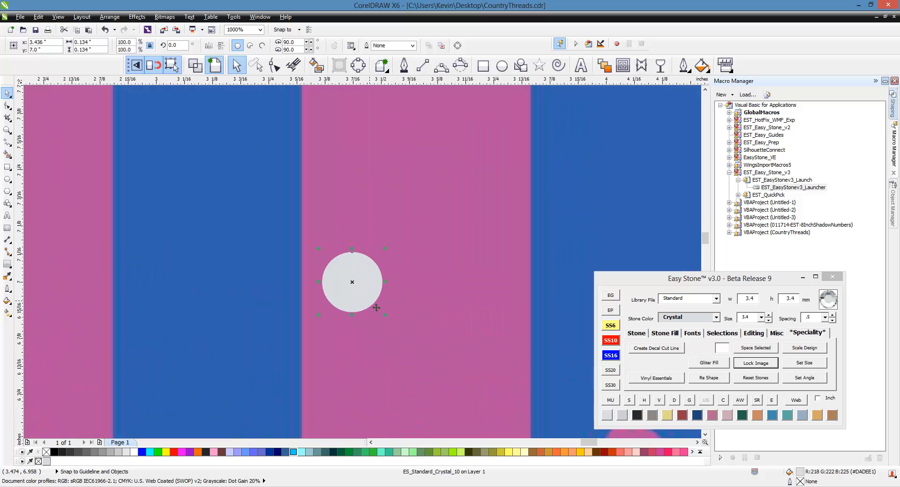
scroll(393, 268, down, 2)
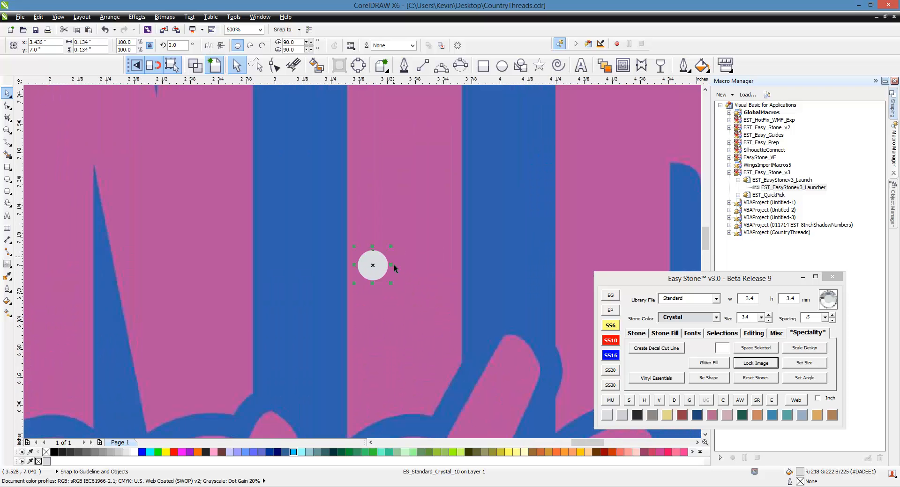
scroll(395, 271, up, 2)
drag(369, 272, 359, 279)
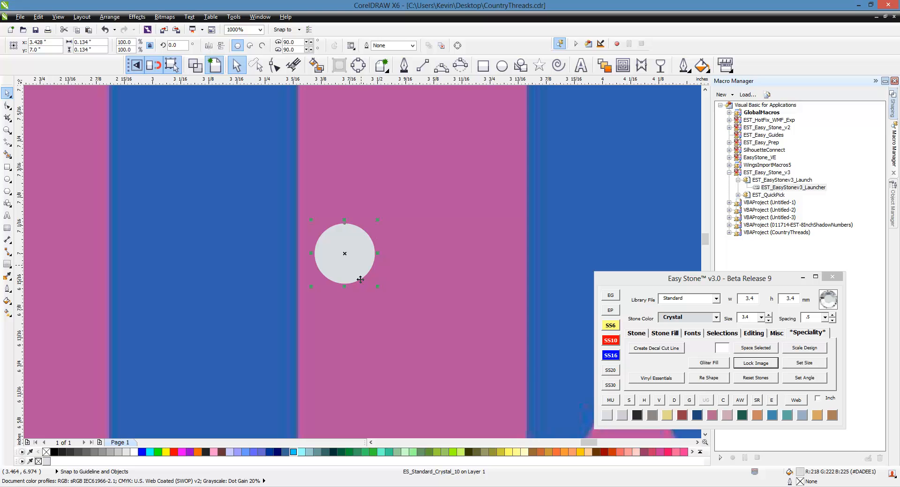
Duplicate the stone twice to the right at the 3.9 offset, making a row of three across the T stem, and deselect.
scroll(384, 274, down, 1)
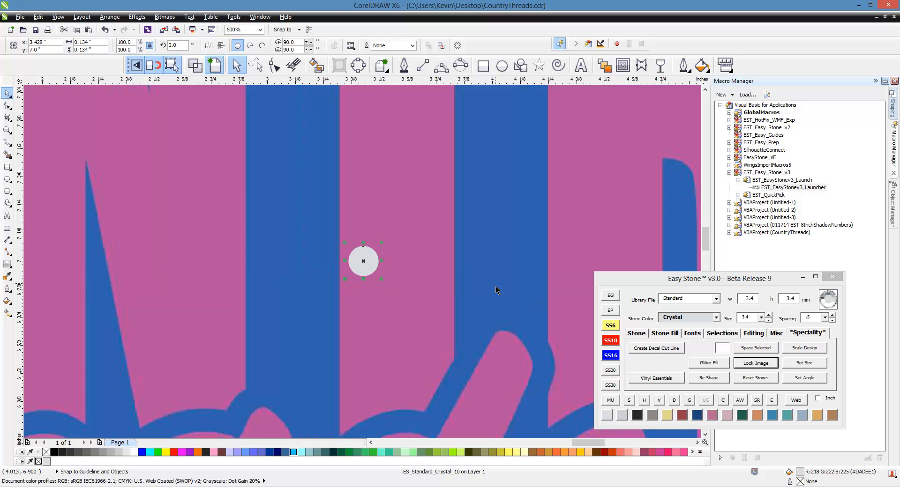
scroll(496, 290, down, 2)
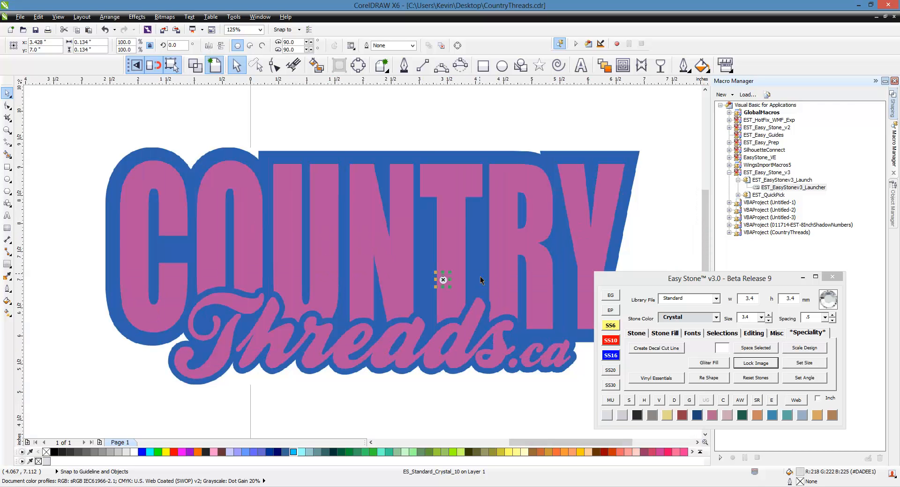
scroll(444, 278, up, 2)
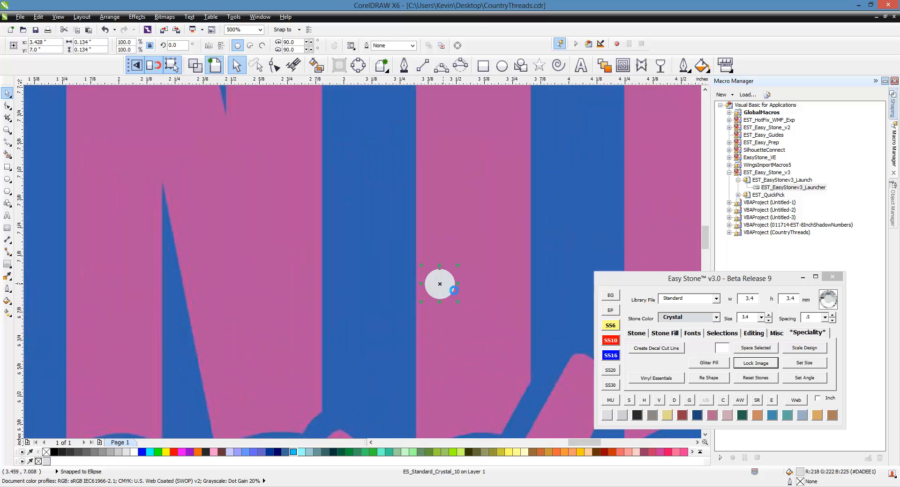
scroll(455, 293, up, 1)
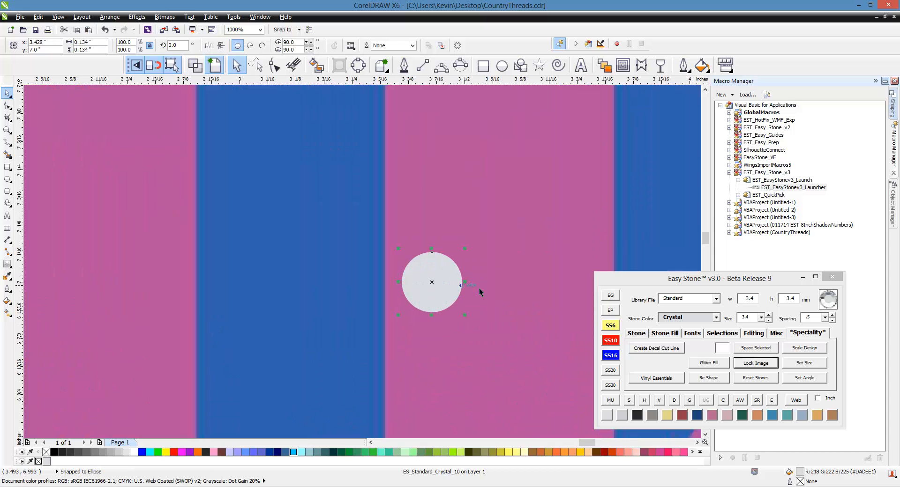
click(674, 335)
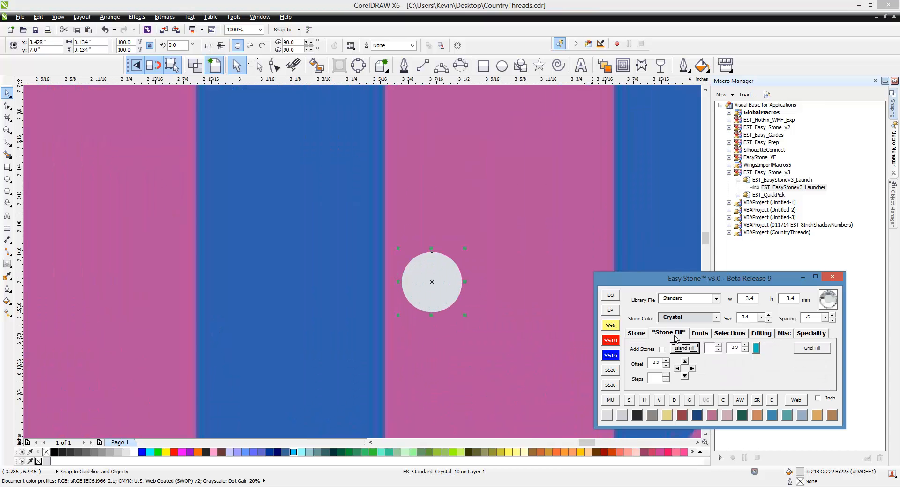
click(692, 369)
click(692, 369)
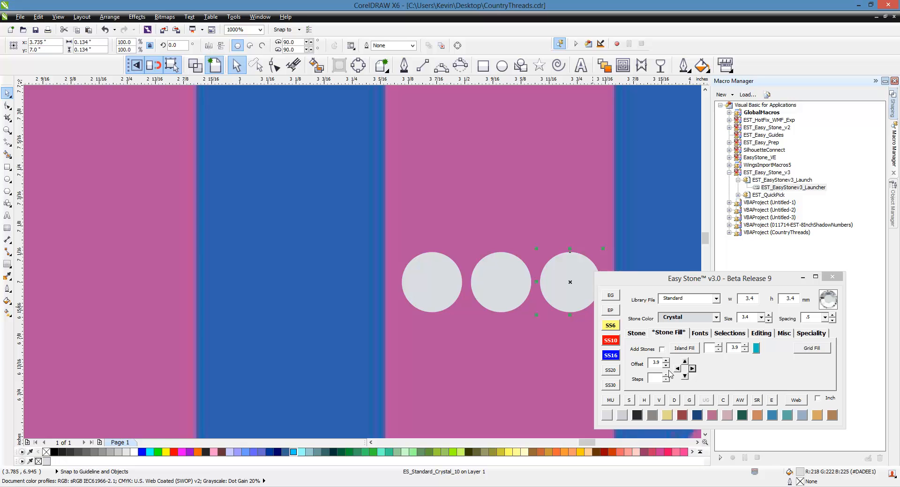
drag(687, 287, 691, 295)
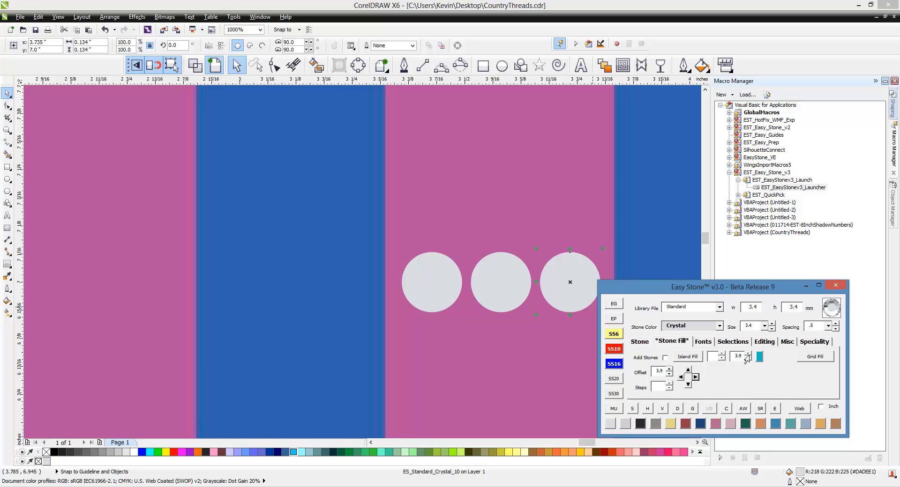
click(491, 334)
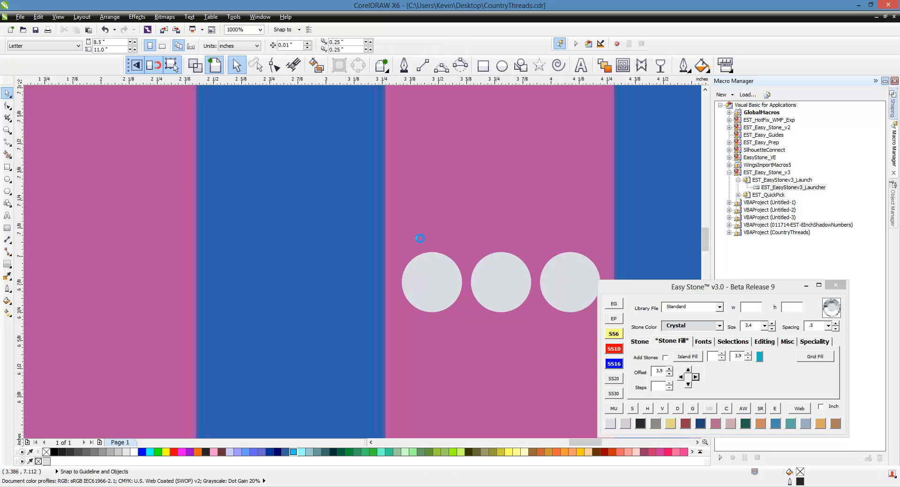
Move the row of three stones onto the T stem of the orange-and-black logo, at about X -9.724 and Y -3.39 inches.
scroll(416, 239, down, 1)
scroll(455, 255, up, 1)
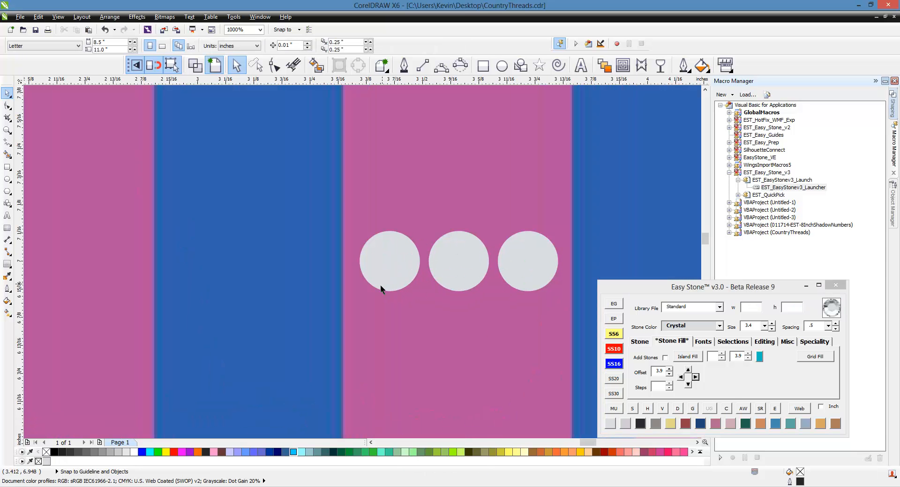
scroll(571, 309, down, 1)
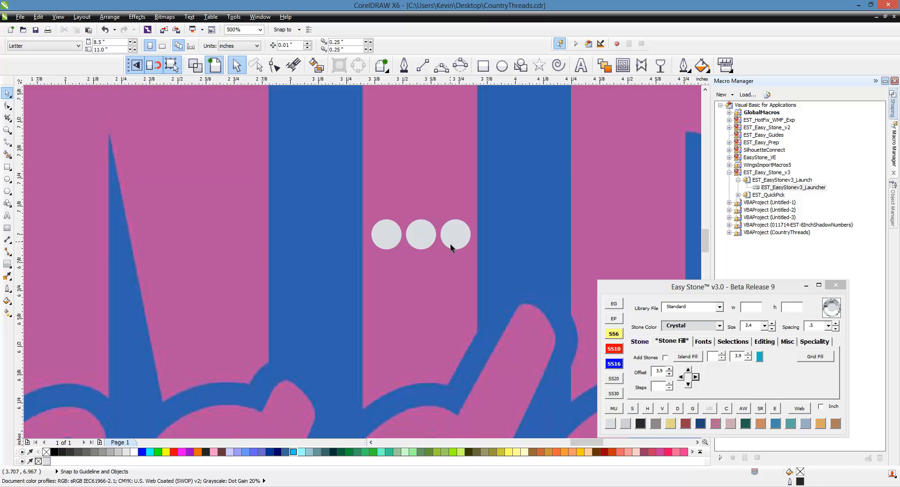
scroll(489, 204, down, 2)
drag(504, 196, 436, 223)
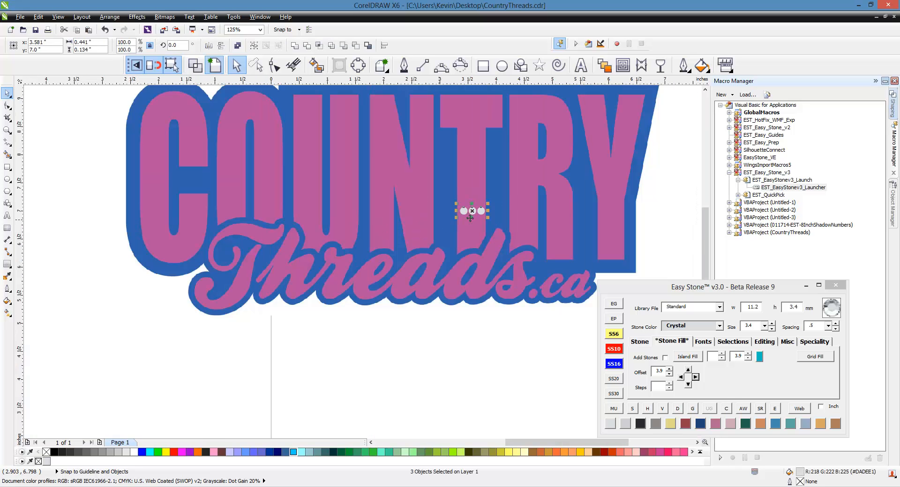
scroll(470, 218, down, 3)
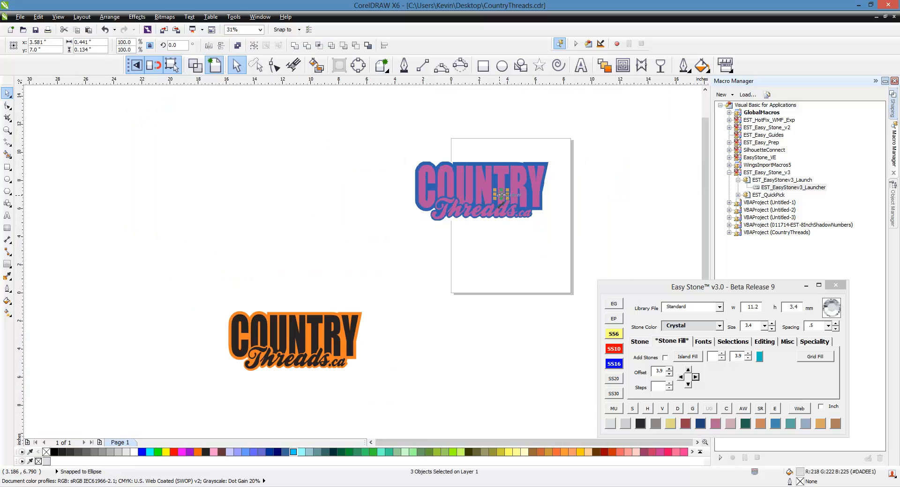
drag(484, 247, 390, 334)
scroll(321, 360, up, 5)
scroll(464, 347, down, 4)
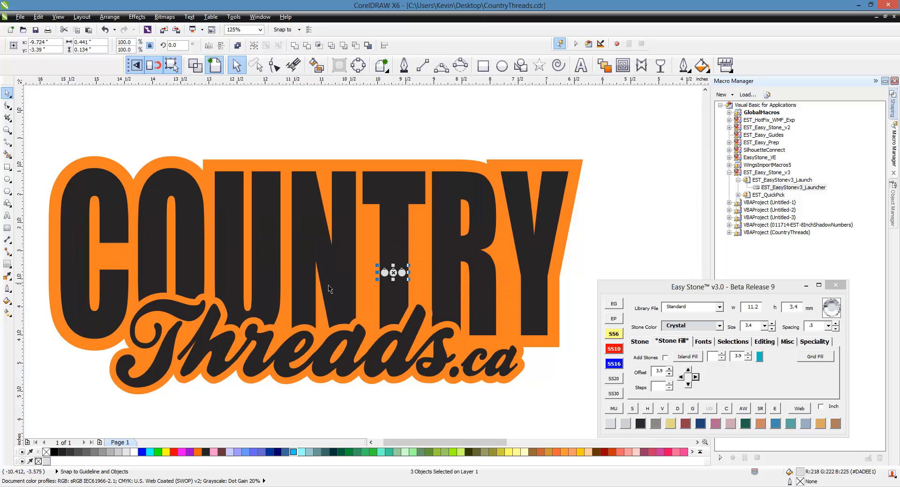
scroll(222, 239, down, 2)
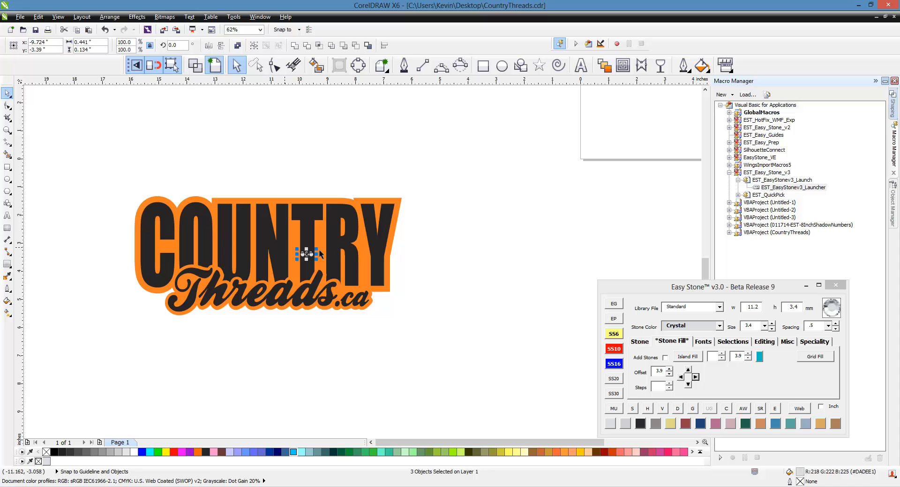
Try deleting the three stones on the orange-and-black logo, and undo the deletion.
drag(438, 243, 269, 278)
key(Delete)
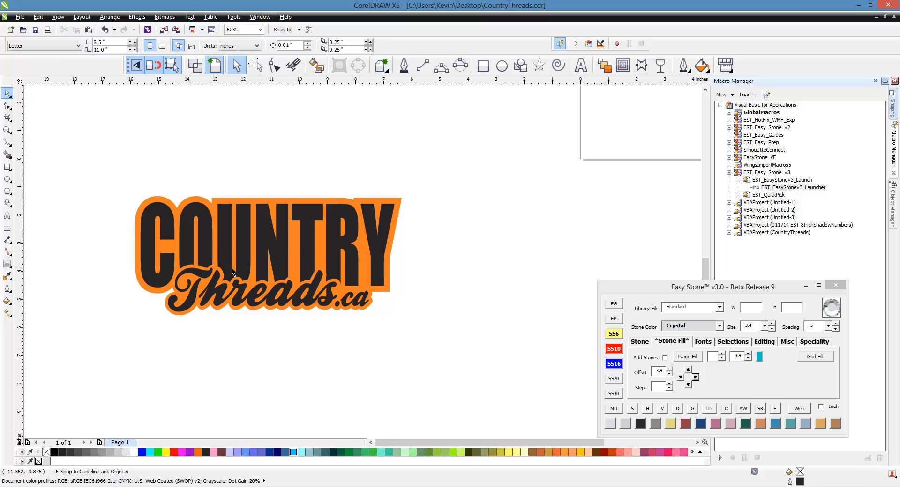
scroll(221, 265, down, 2)
scroll(340, 195, up, 1)
scroll(324, 187, up, 1)
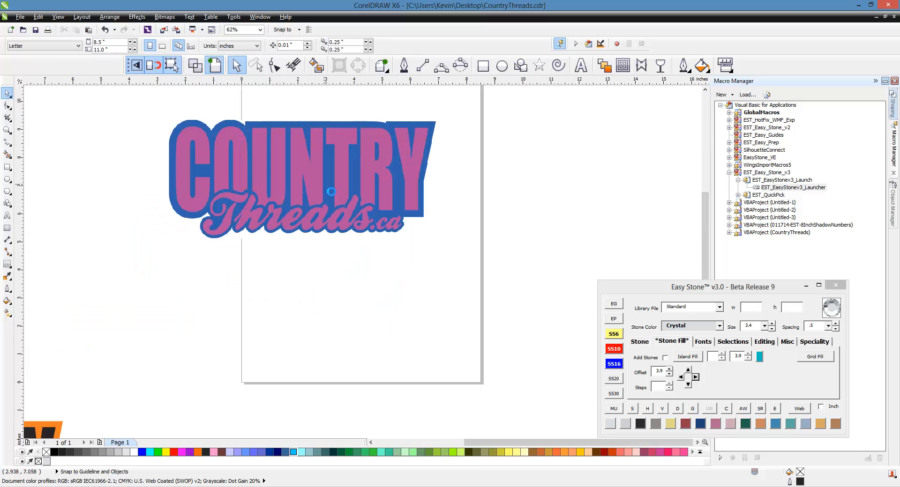
key(ctrl+z)
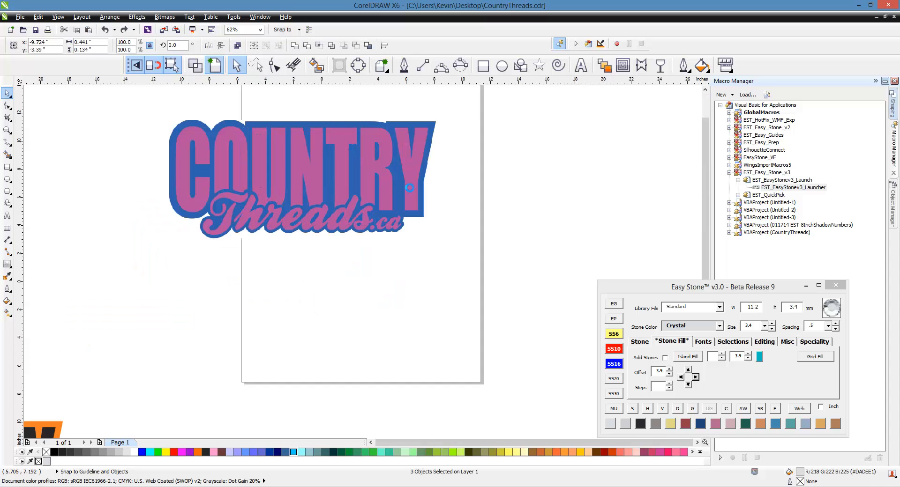
Move the three stones back onto the T of the pink-and-blue logo, at about X 3.821 and Y 7.259 inches, and deselect.
scroll(401, 181, down, 1)
drag(194, 336, 374, 179)
scroll(373, 180, up, 2)
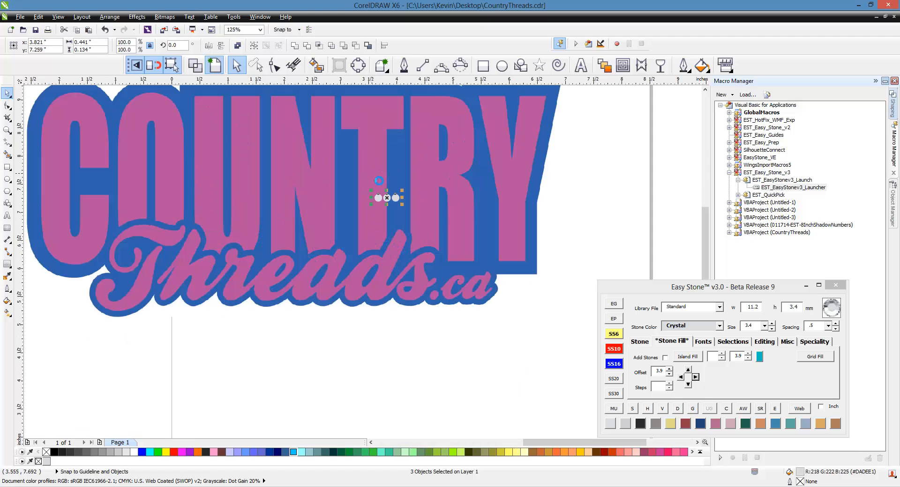
click(345, 365)
Move the rightmost stone onto the thin stroke joining d and s in Threads, at about X 3.947 and Y 5.716 inches.
scroll(343, 230, up, 1)
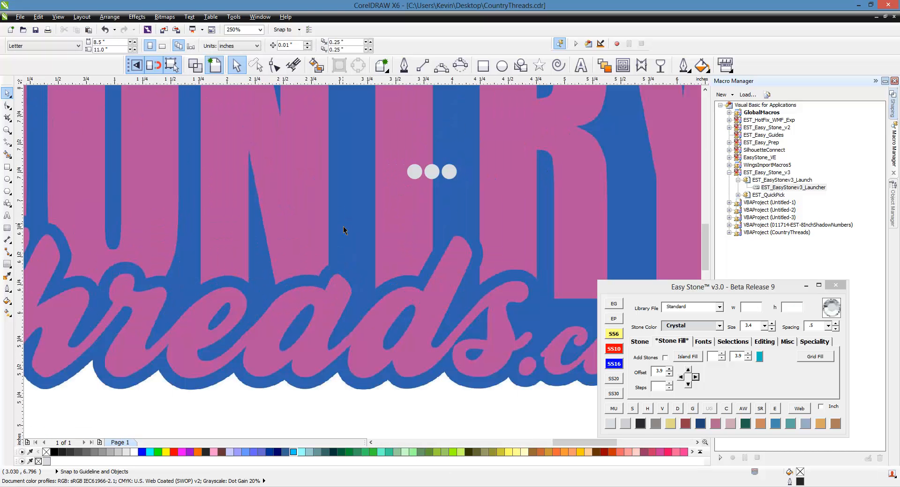
scroll(347, 230, down, 1)
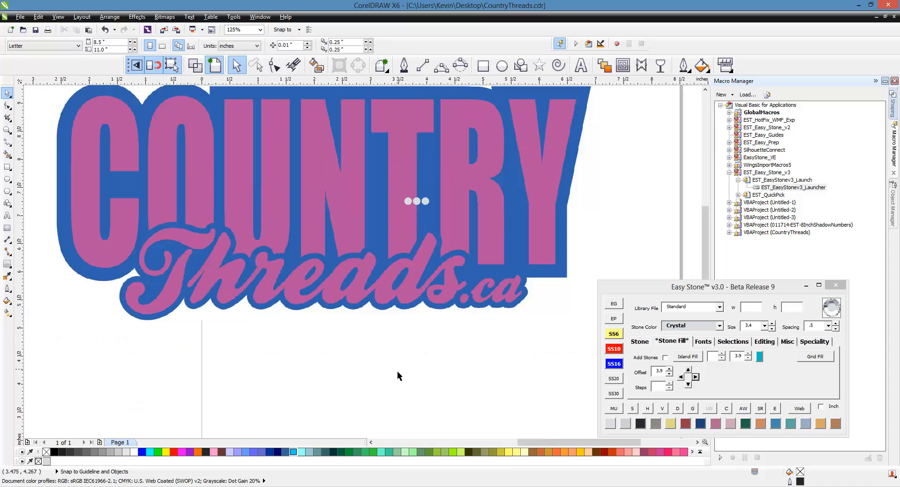
scroll(423, 372, down, 1)
scroll(398, 313, up, 1)
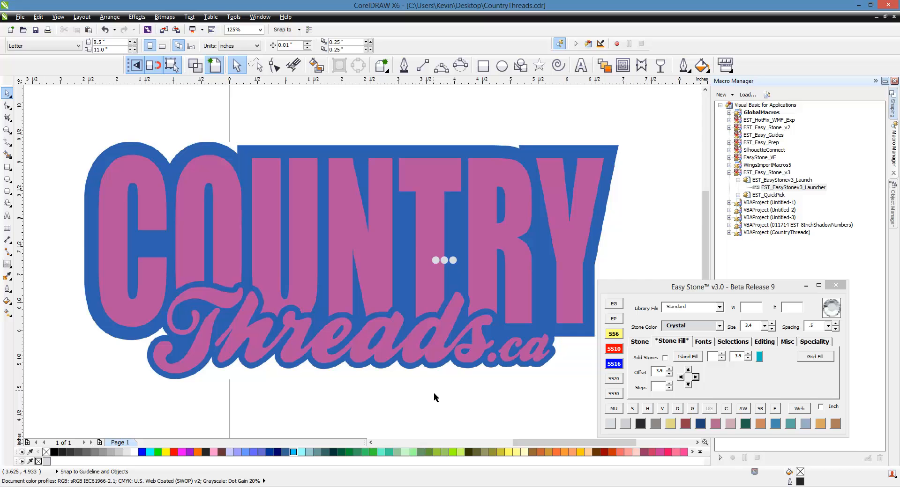
scroll(439, 337, up, 4)
scroll(437, 335, down, 1)
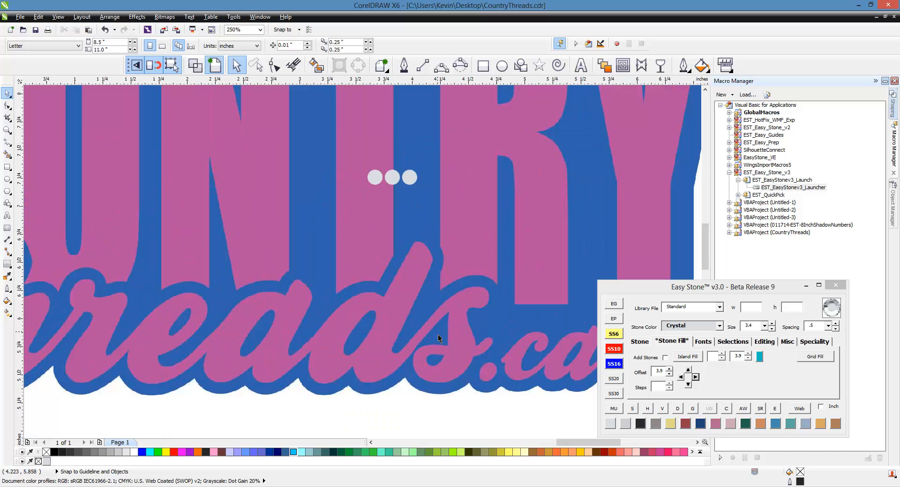
drag(409, 182, 380, 379)
scroll(425, 356, up, 1)
scroll(396, 343, up, 1)
scroll(379, 359, up, 1)
scroll(430, 300, down, 1)
scroll(424, 309, down, 2)
scroll(430, 315, up, 1)
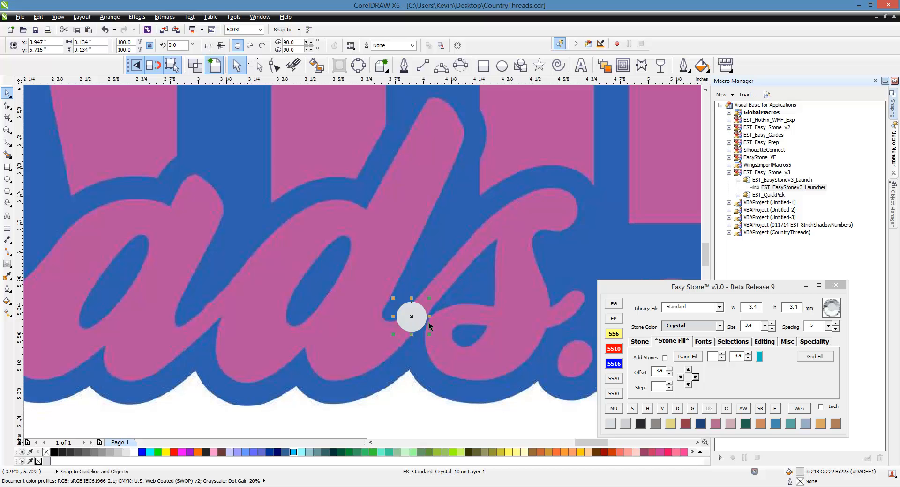
Change the stone on the stroke between d and s to size SS6.
scroll(422, 319, up, 1)
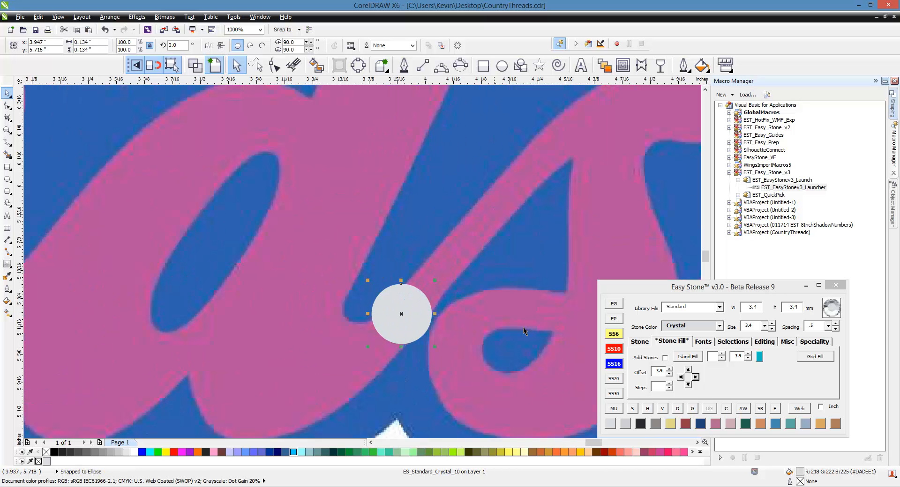
click(613, 334)
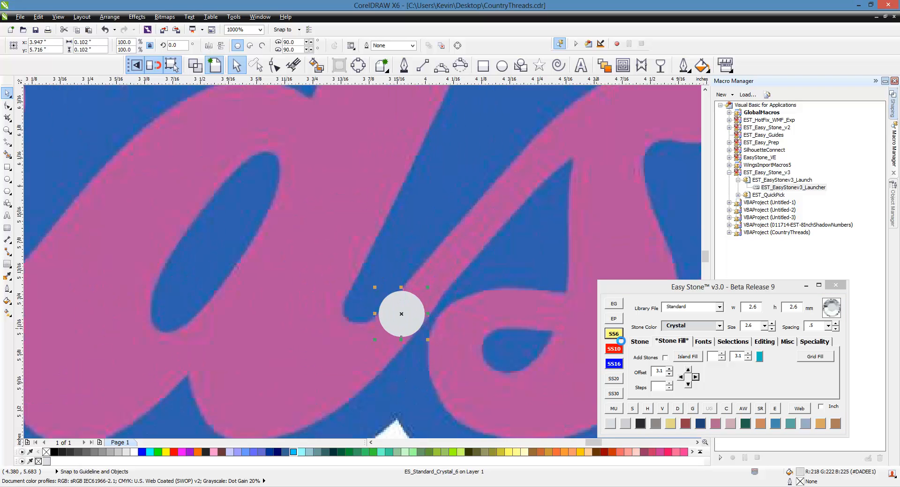
scroll(372, 300, up, 2)
scroll(418, 289, down, 2)
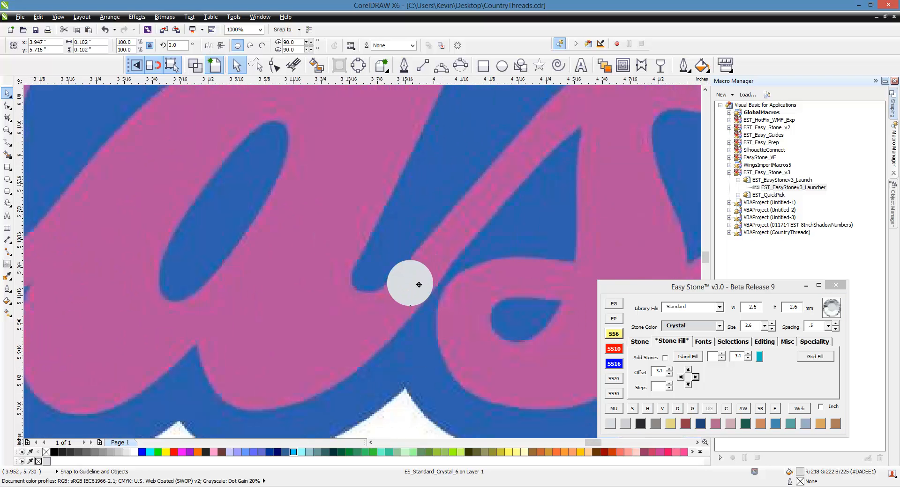
Nudge the SS6 stone slightly down on the stroke joining d and s, to Y 5.709 inches.
key(Down)
key(Down)
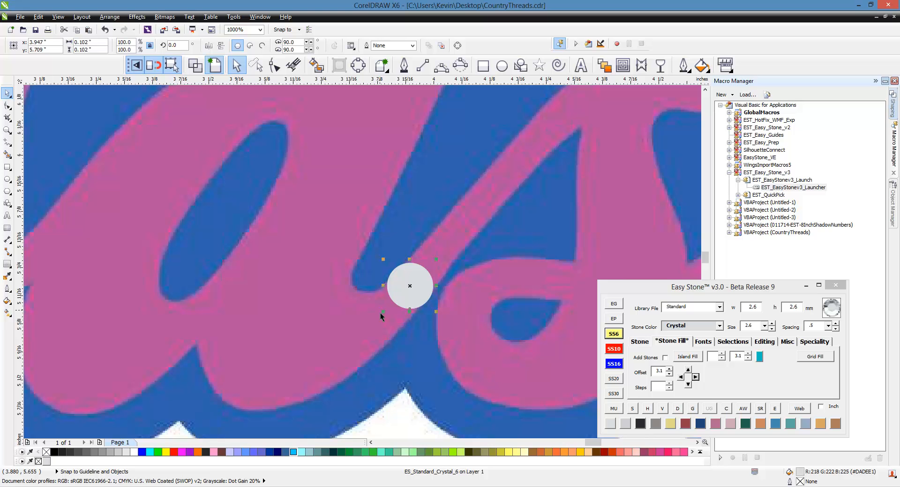
scroll(415, 294, down, 1)
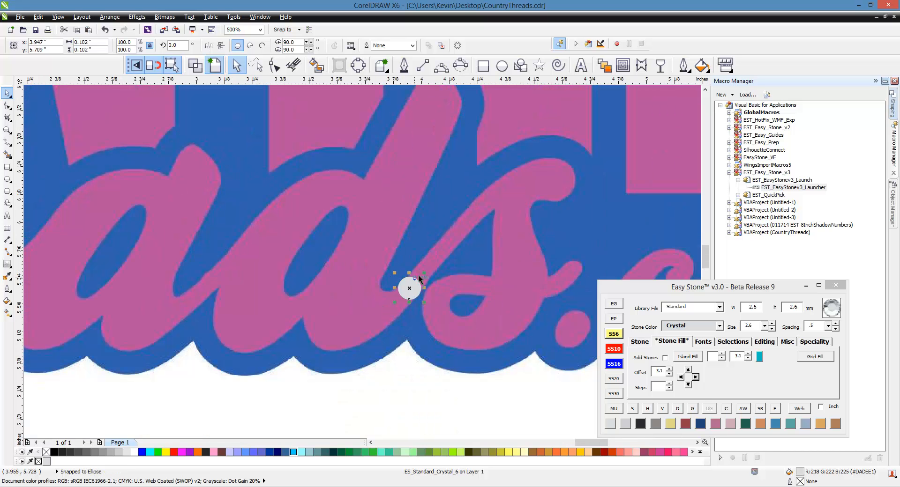
scroll(416, 283, up, 1)
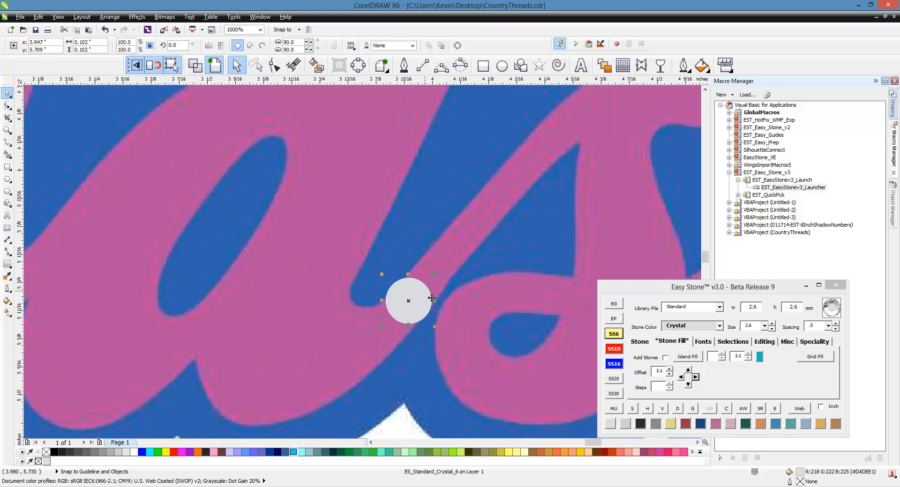
Copy the stone into the blue gap between d and s, recolor the copy Cobalt Blue, and position it at about X 3.932, Y 5.835 inches.
drag(421, 301, 423, 230)
click(743, 424)
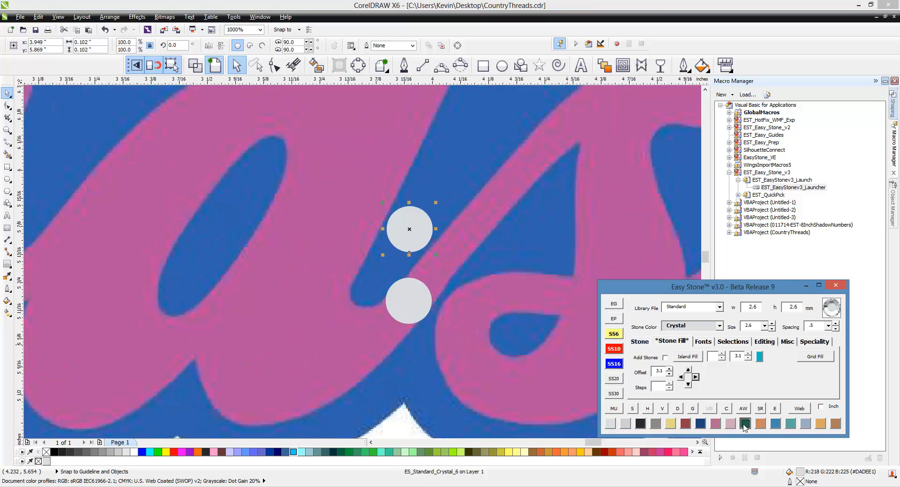
click(700, 424)
drag(416, 236, 408, 251)
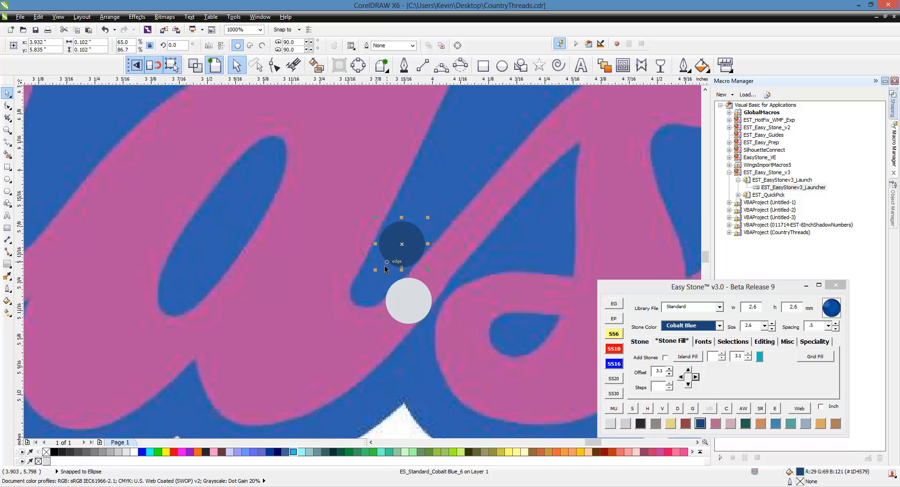
scroll(383, 265, down, 1)
scroll(388, 260, up, 1)
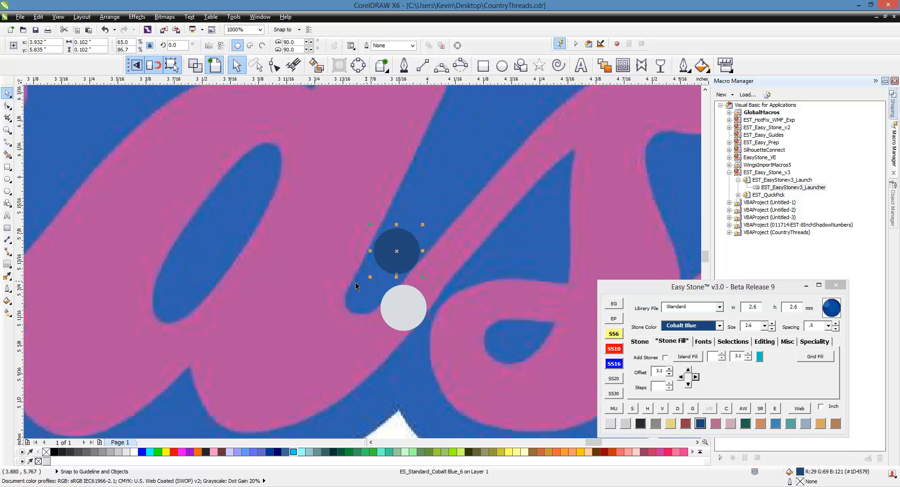
Copy the crystal stone onto the pink body of the d, at about X 3.801 and Y 5.822 inches.
scroll(437, 292, down, 1)
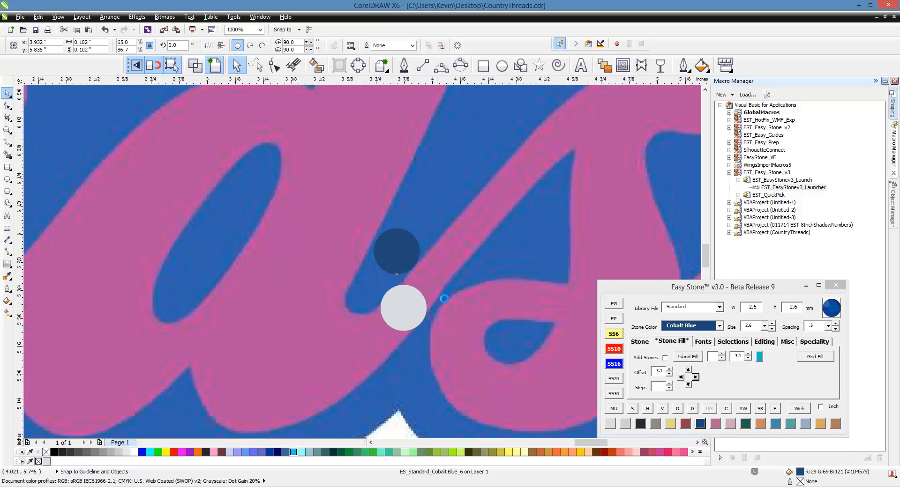
scroll(431, 305, up, 1)
drag(431, 305, 365, 258)
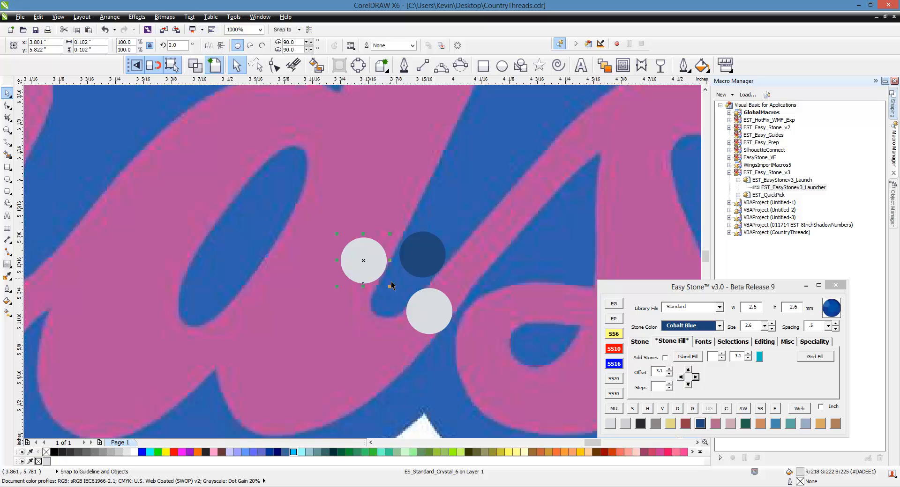
Move the crystal stone from the d-s stroke into the opening of the c in .ca, at about X 5.071 and Y 5.651 inches.
scroll(390, 284, down, 2)
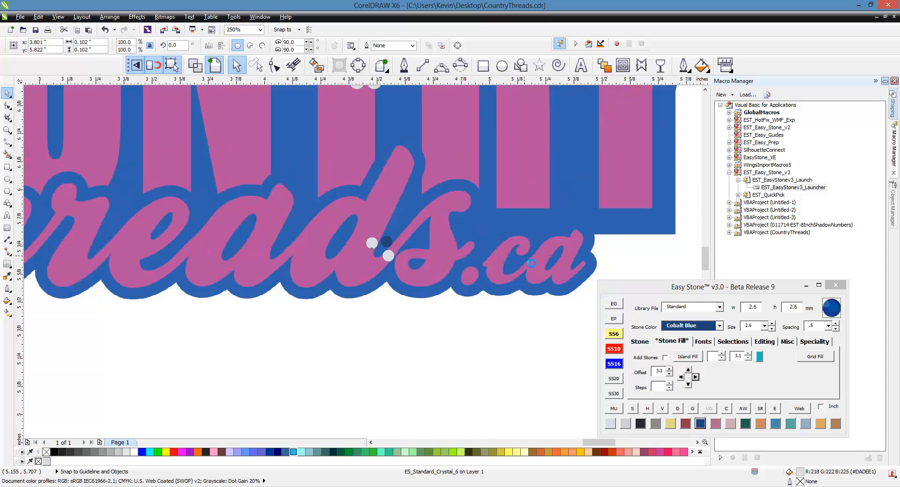
scroll(532, 258, up, 1)
drag(535, 285, 517, 282)
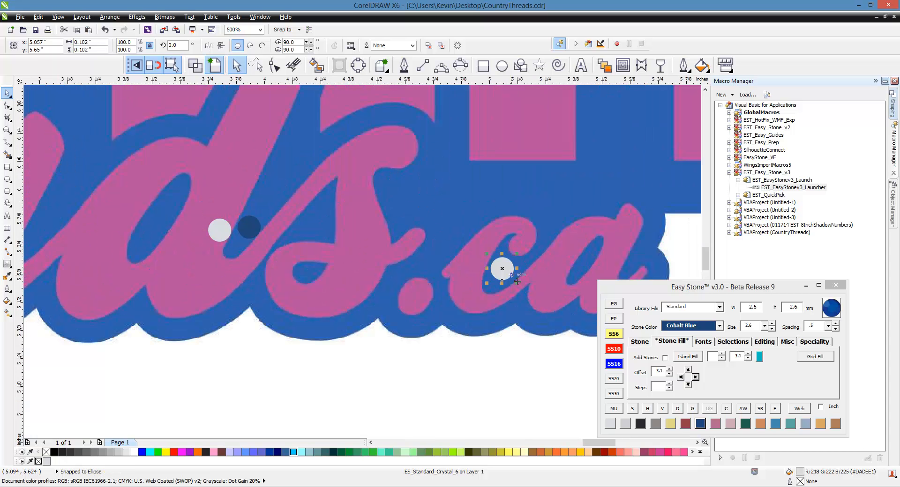
scroll(538, 250, up, 1)
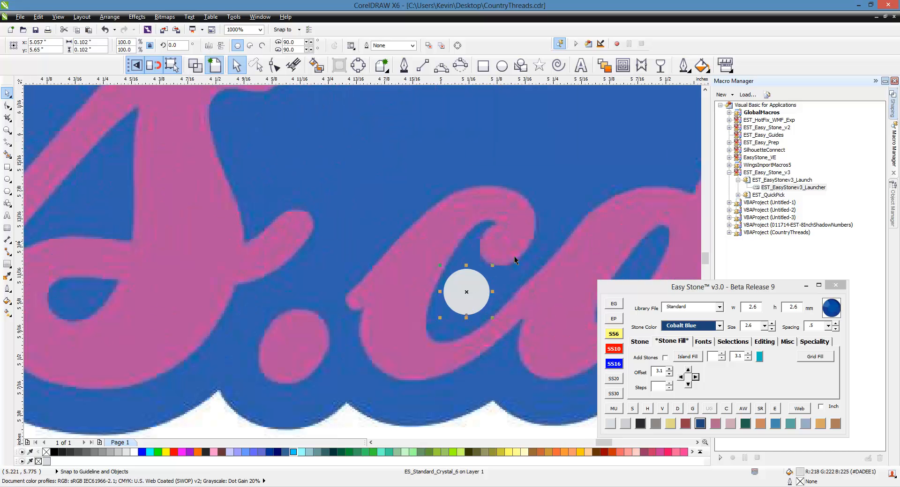
mouse_move(480, 282)
mouse_down()
mouse_move(561, 268)
mouse_move(534, 244)
mouse_move(476, 273)
mouse_up()
scroll(477, 273, down, 1)
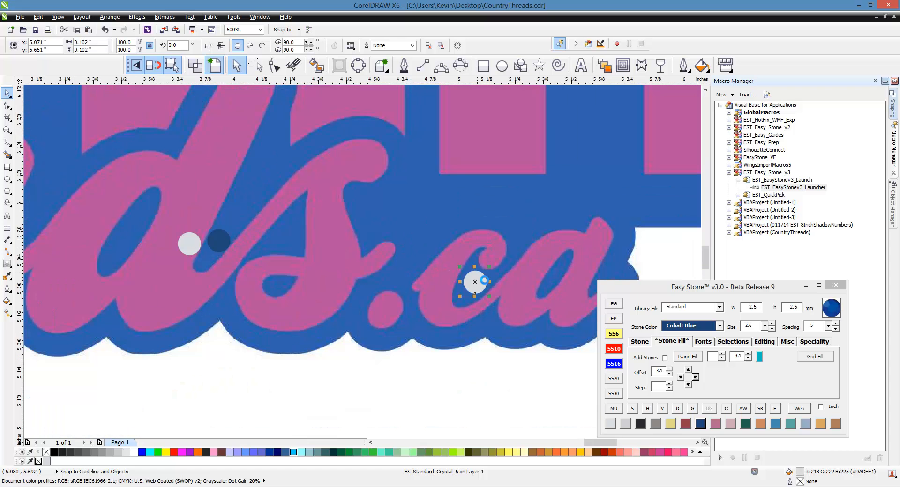
Delete the crystal stone on the c and the Cobalt Blue stone between d and s.
key(Delete)
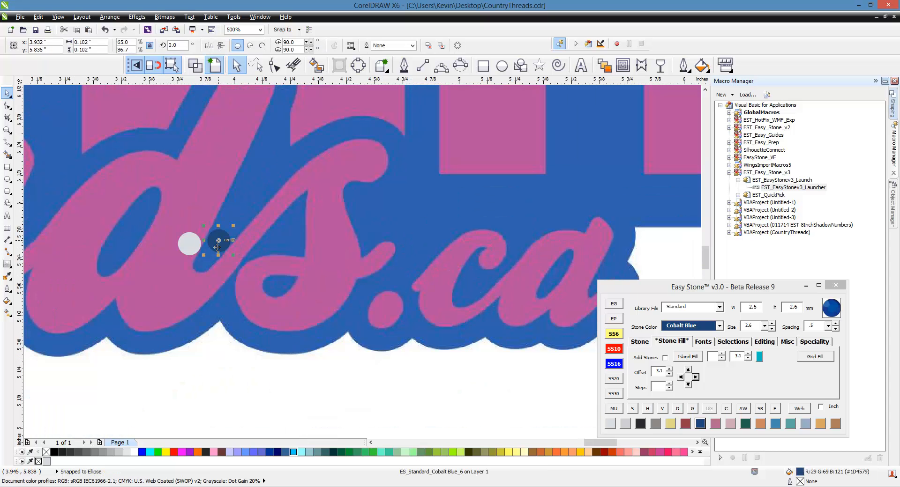
click(218, 240)
key(Delete)
Move the crystal stone from the d onto the blue outline above the s, at about X 4.396 and Y 6.288 inches.
scroll(422, 342, down, 1)
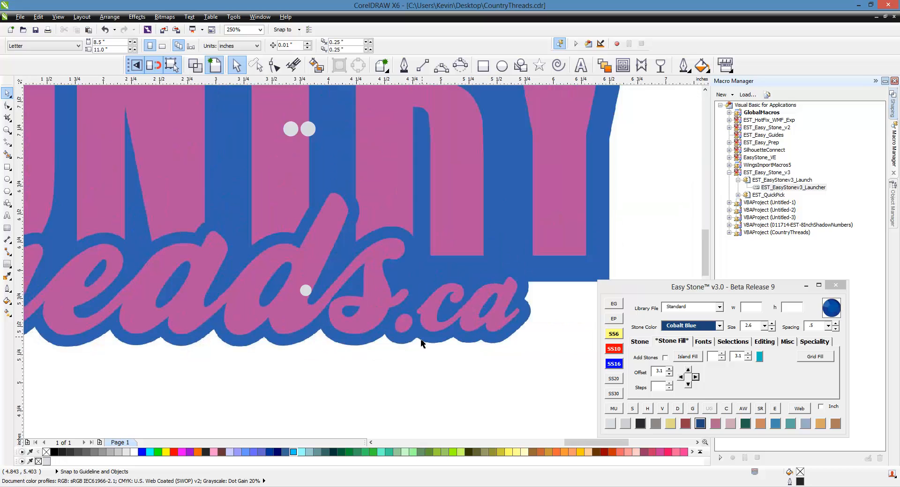
scroll(300, 256, up, 1)
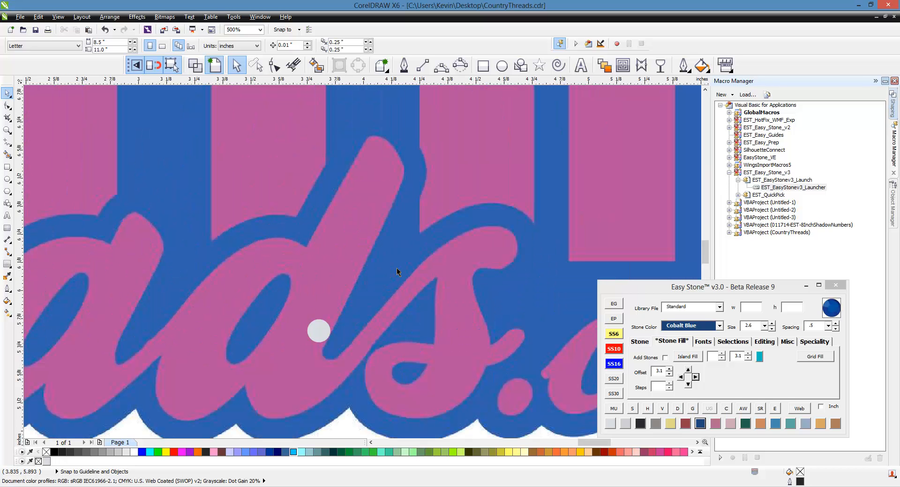
scroll(463, 250, down, 1)
scroll(412, 281, up, 1)
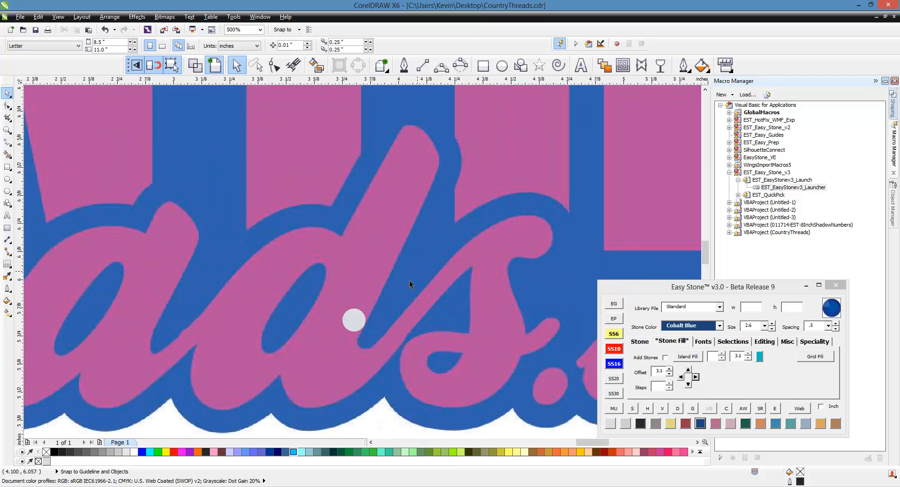
click(356, 320)
drag(498, 216, 497, 217)
scroll(487, 220, up, 1)
scroll(463, 225, down, 1)
scroll(457, 242, up, 2)
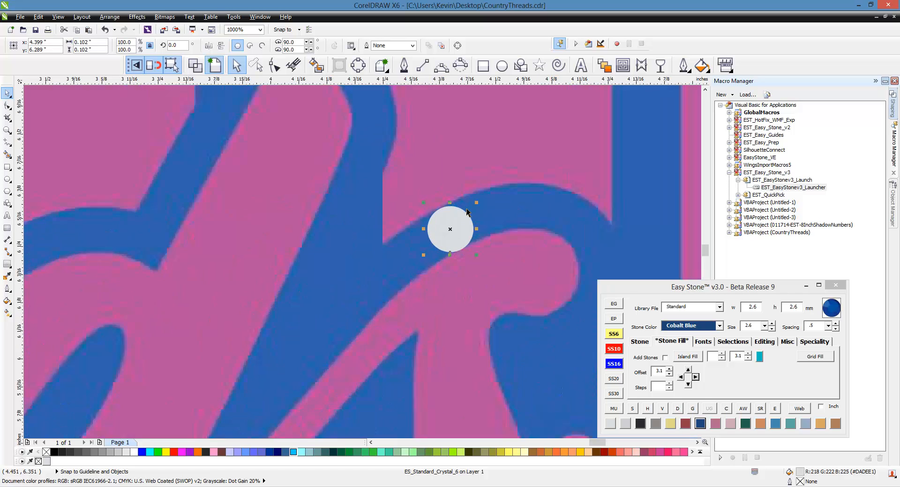
drag(461, 219, 459, 219)
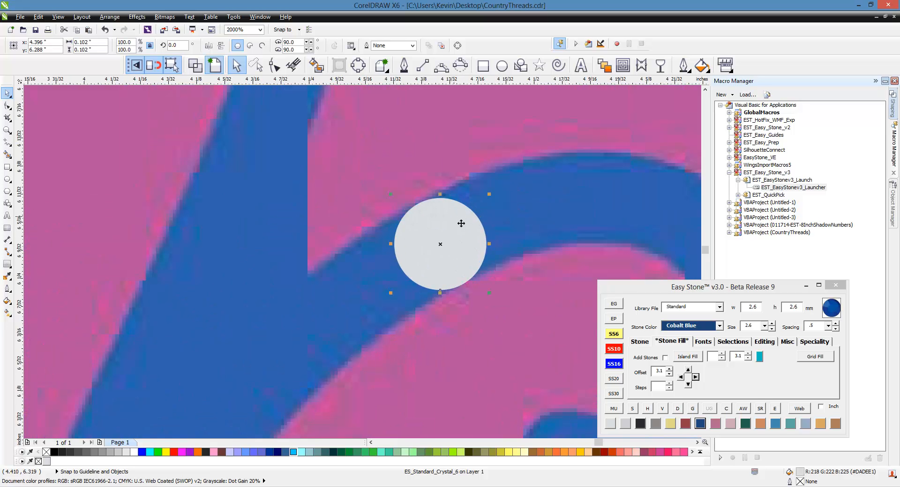
Move the stone onto the orange outline above the s of the orange-and-black logo, at about X -8.935 and Y -4.366 inches, and deselect.
scroll(464, 180, down, 4)
scroll(488, 197, down, 1)
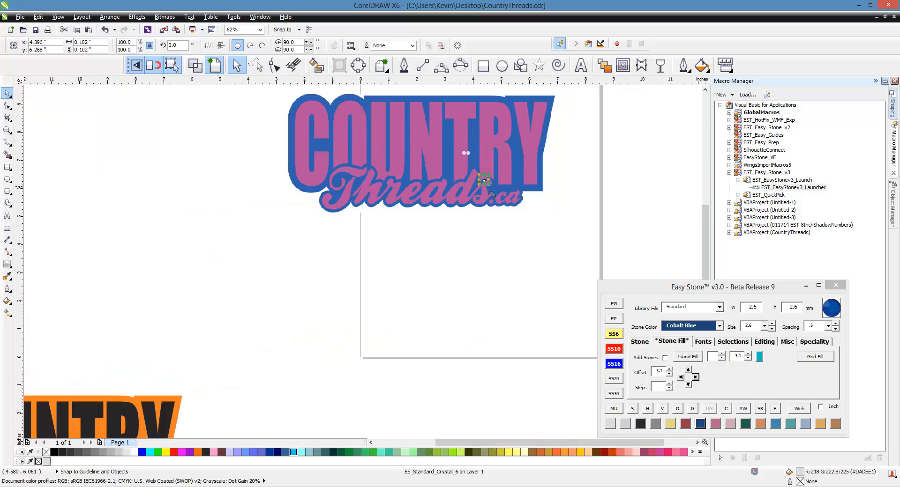
scroll(496, 192, up, 1)
scroll(496, 192, down, 1)
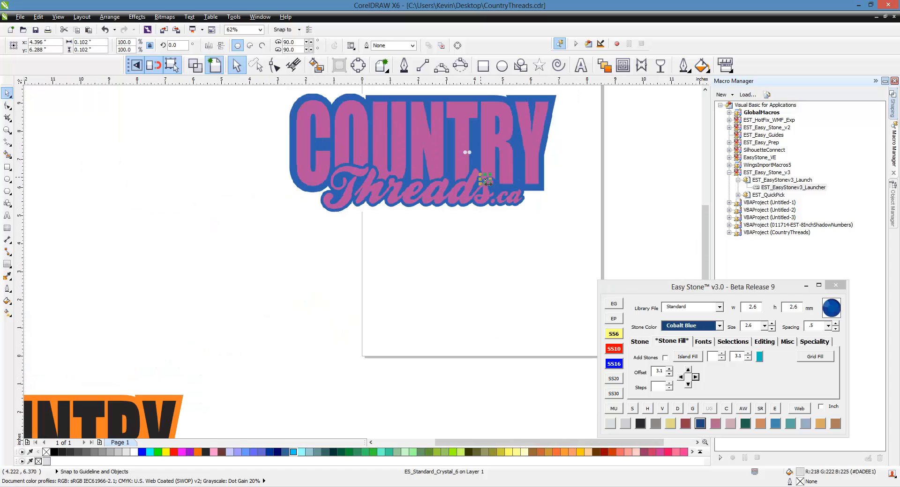
drag(485, 180, 122, 390)
scroll(161, 401, up, 2)
scroll(460, 346, down, 1)
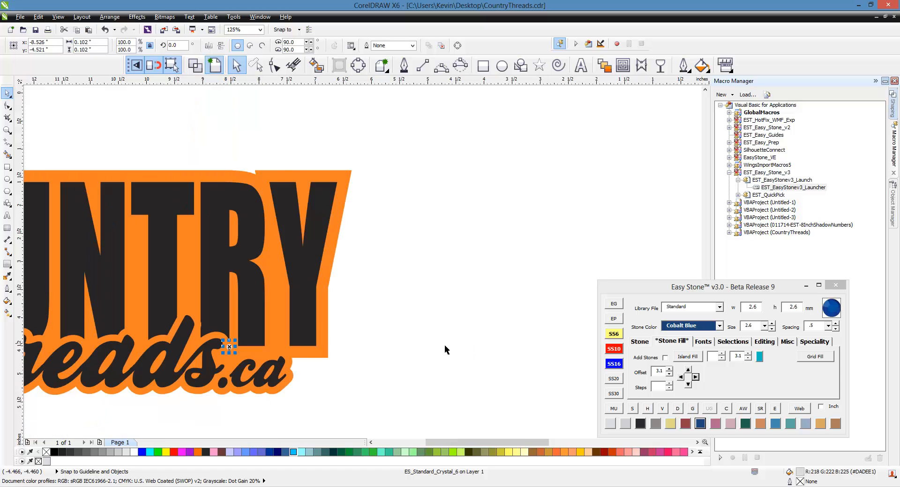
scroll(445, 350, up, 3)
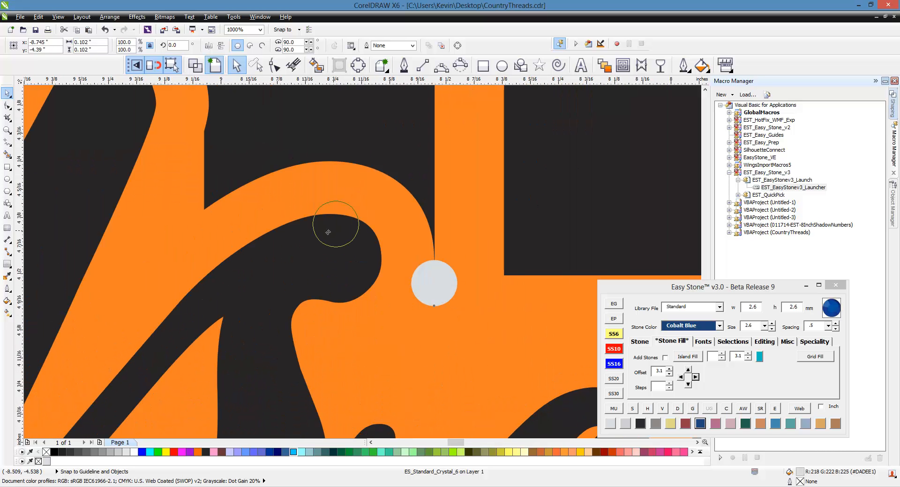
drag(328, 232, 262, 225)
scroll(348, 187, down, 2)
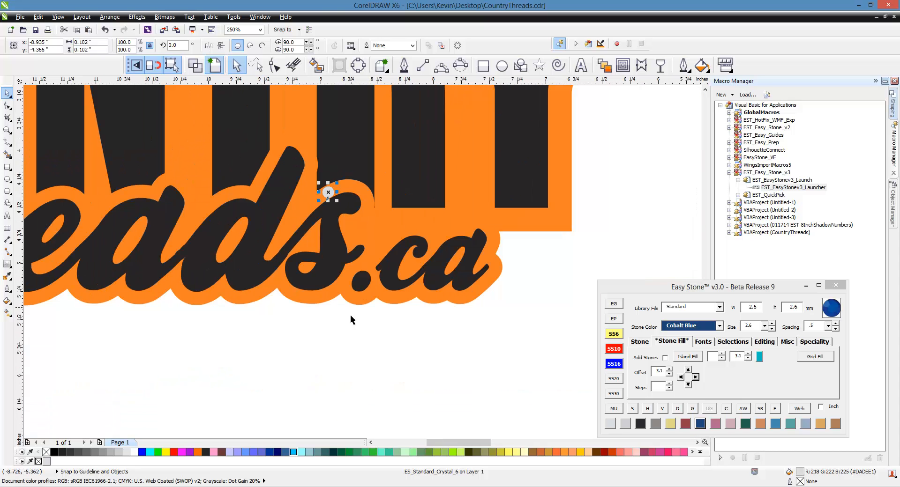
click(344, 333)
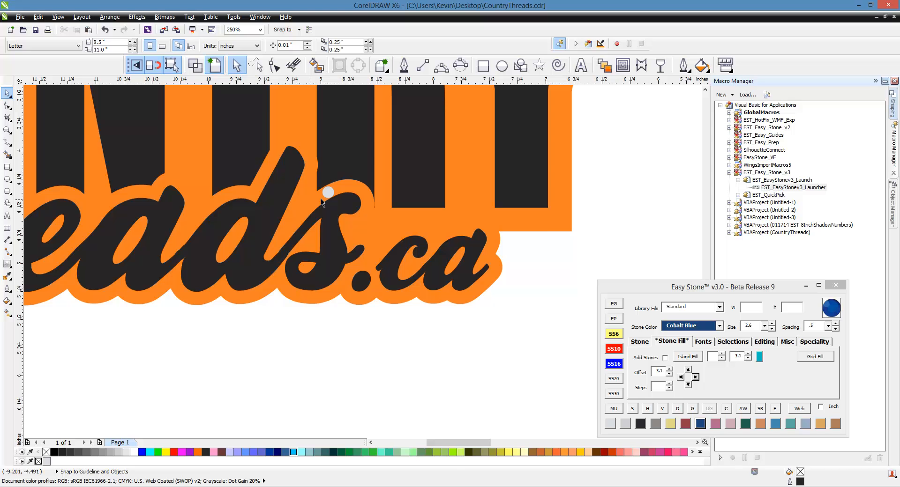
Delete the crystal stone from the orange outline above the s.
scroll(333, 192, up, 1)
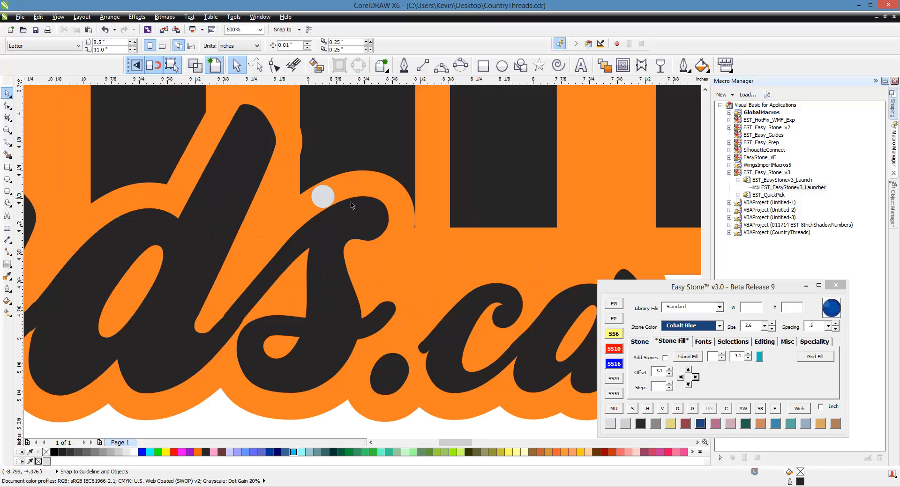
click(334, 201)
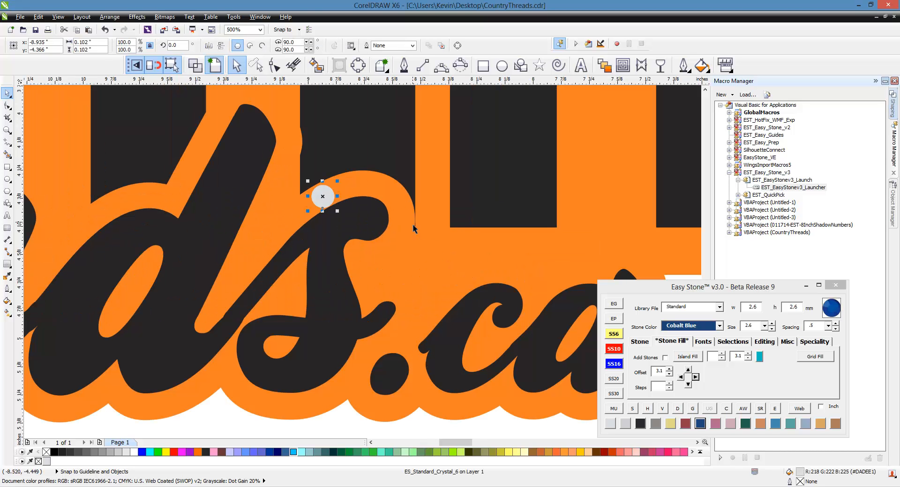
scroll(412, 223, down, 2)
click(397, 316)
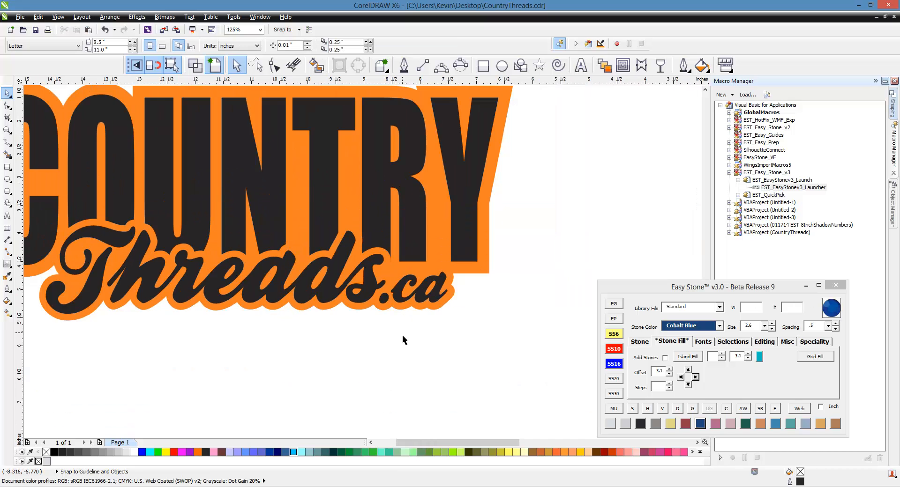
scroll(402, 336, down, 1)
scroll(410, 344, down, 1)
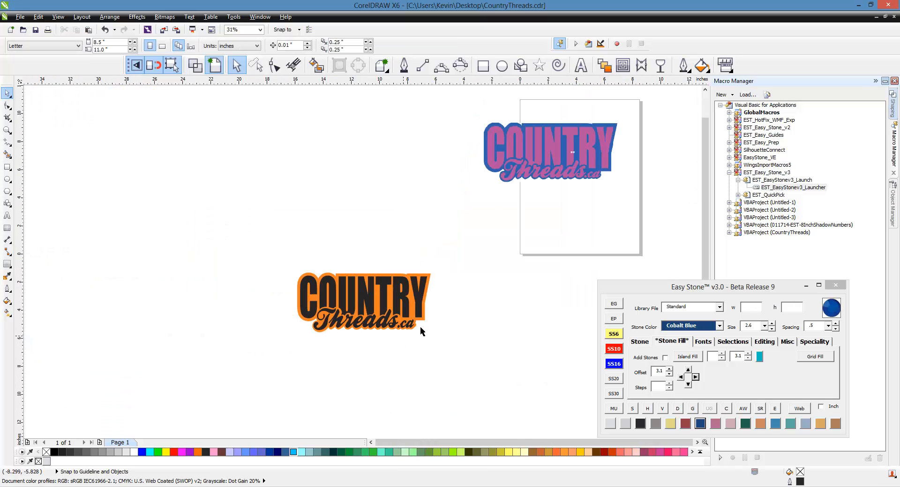
scroll(609, 149, up, 1)
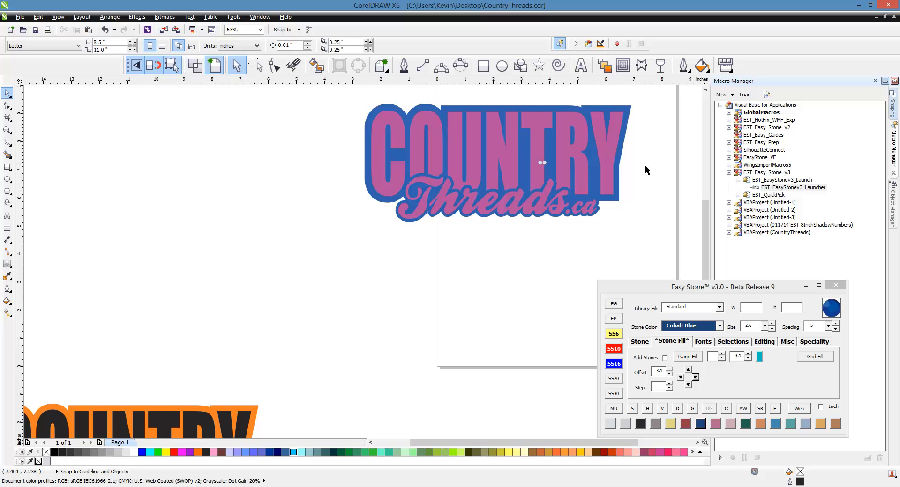
scroll(627, 108, up, 1)
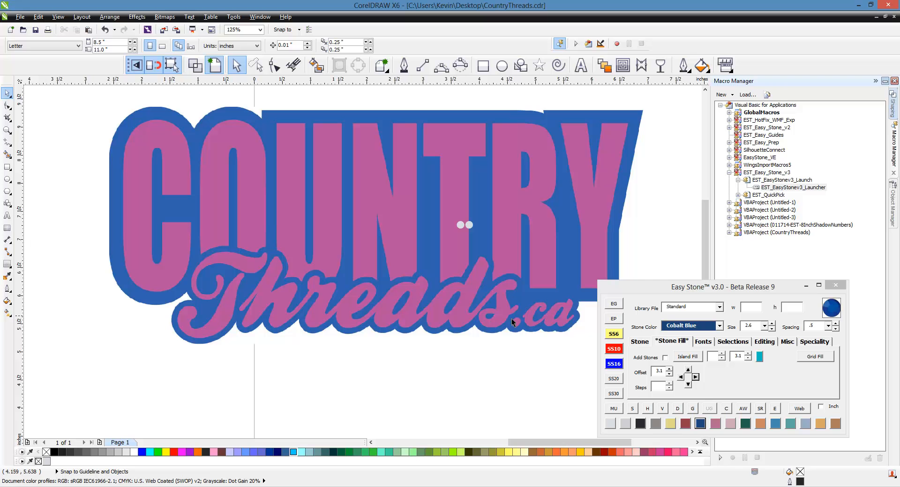
scroll(510, 236, down, 1)
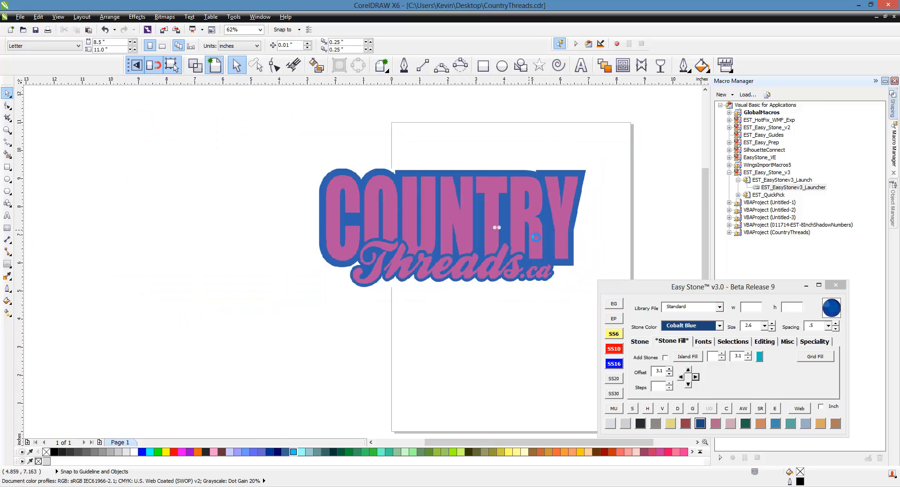
Move the two remaining stones off the pink-and-blue logo into the empty area between the two logos, and deselect.
scroll(507, 255, up, 1)
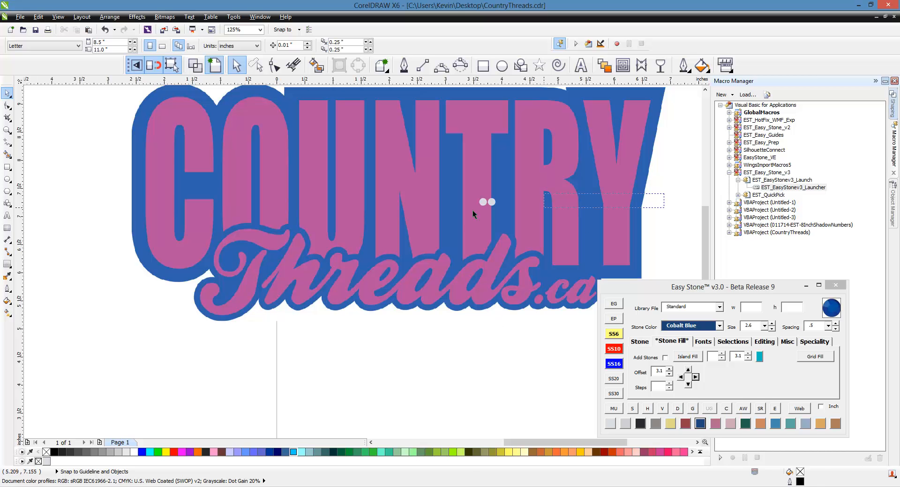
click(491, 201)
scroll(574, 150, down, 2)
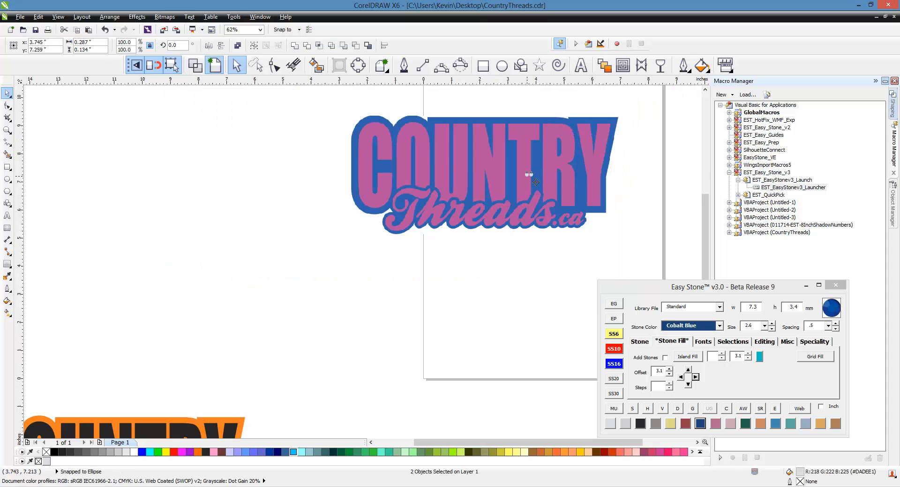
drag(528, 173, 202, 313)
scroll(297, 162, down, 1)
click(87, 331)
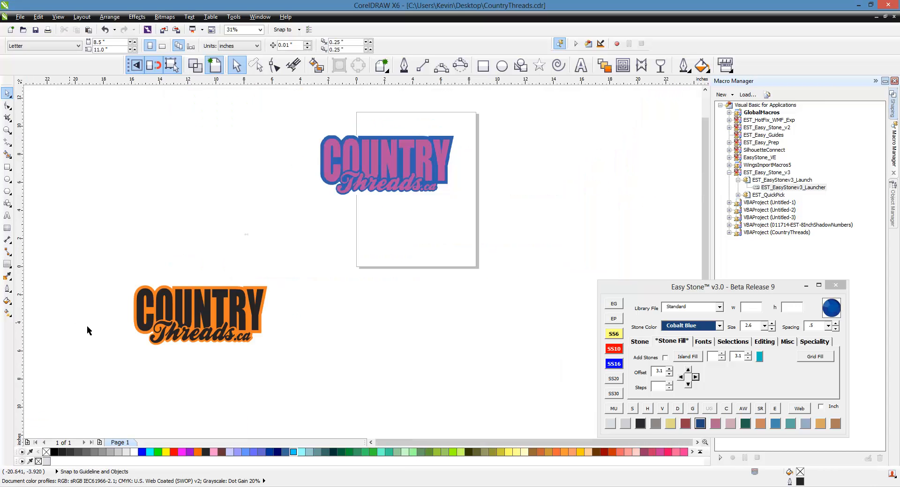
scroll(157, 293, up, 1)
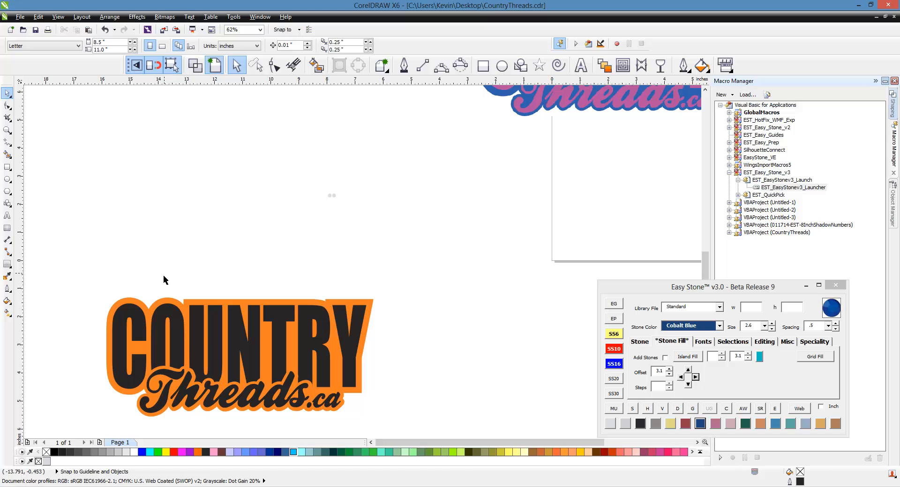
Move the entire orange-and-black logo closer to the page, centred at about X -7.207 and Y -1.725 inches, and deselect.
drag(74, 275, 398, 429)
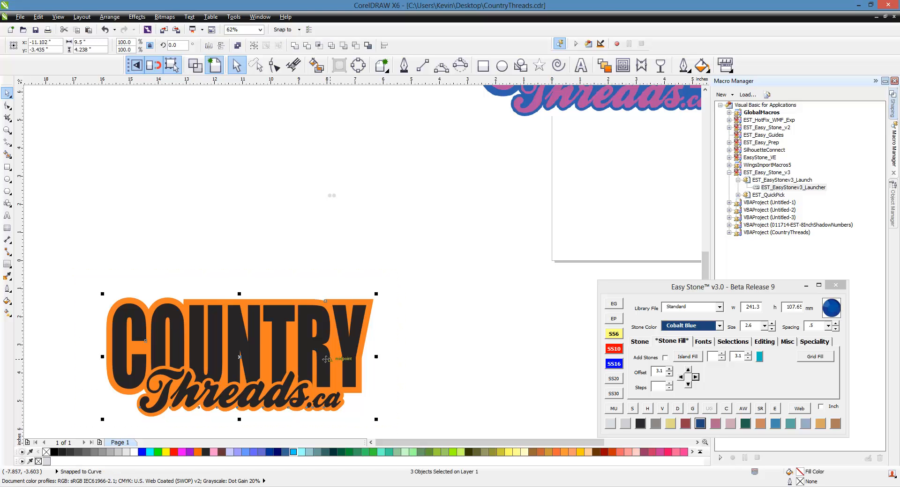
drag(328, 356, 430, 309)
click(373, 391)
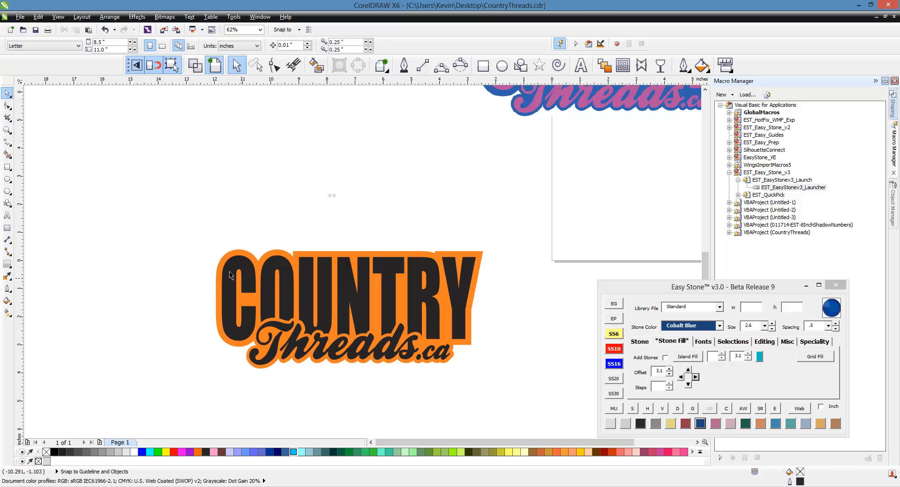
Lock the orange-and-black logo in place with Easy Stone's Lock Image command.
drag(193, 235, 529, 388)
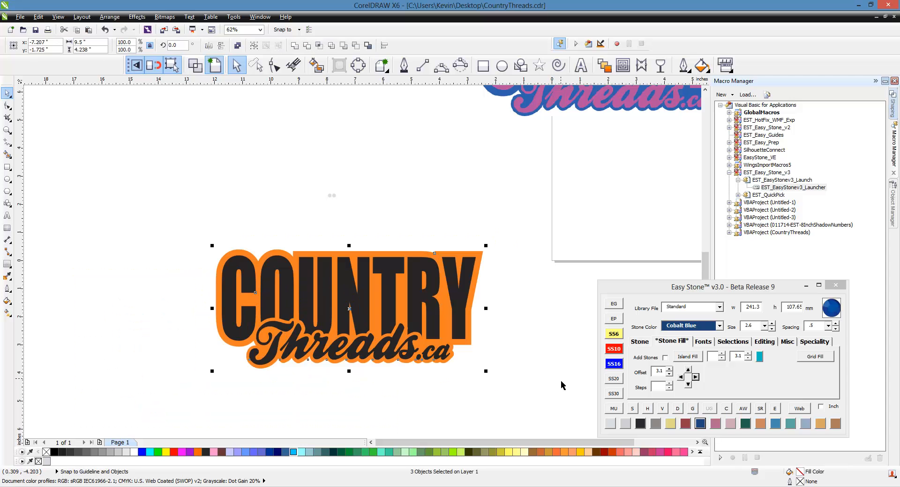
click(800, 341)
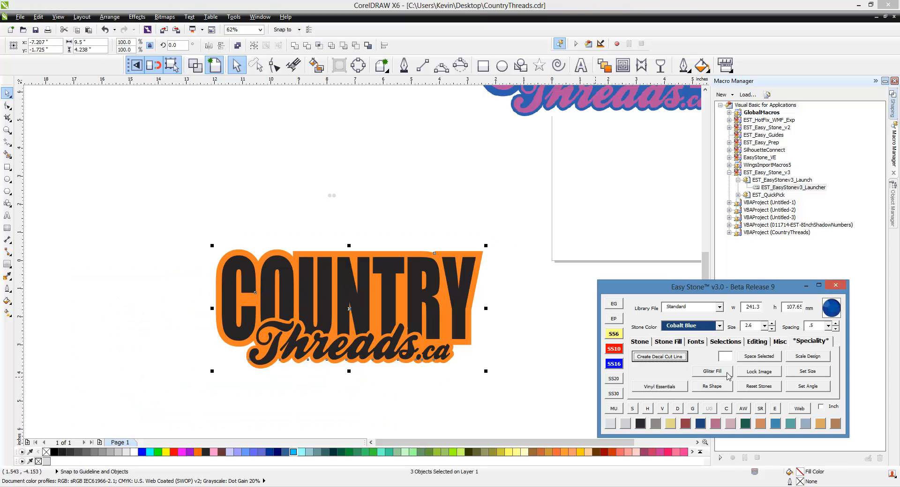
click(769, 374)
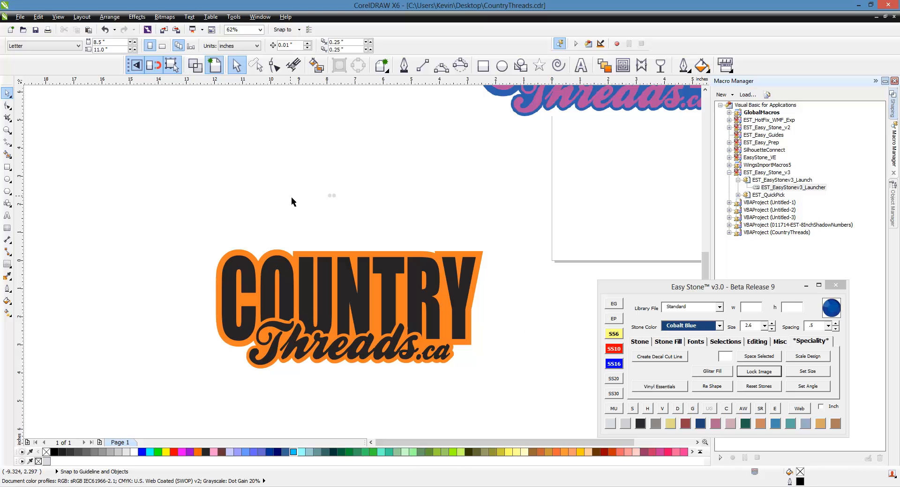
Move the two loose stones onto the stem of the black T, centred at about X -5.91 and Y -2.058 inches.
drag(294, 189, 379, 220)
drag(333, 195, 388, 339)
scroll(391, 335, up, 4)
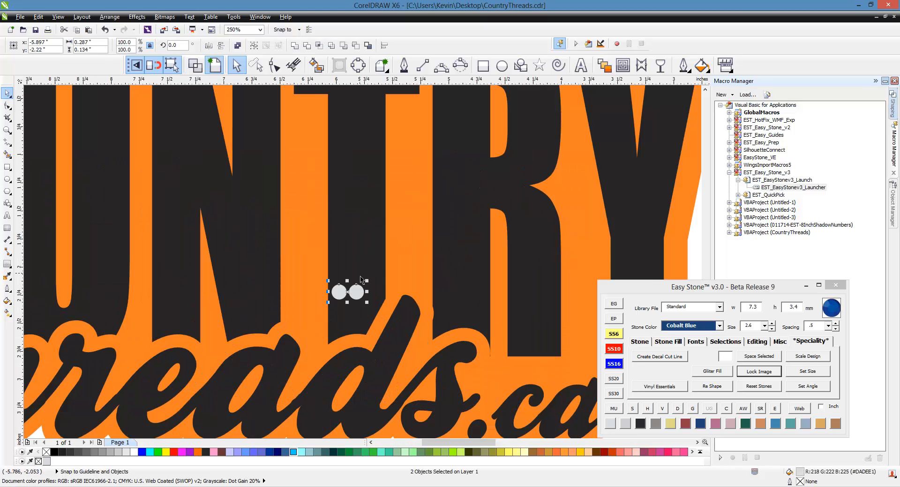
scroll(360, 274, up, 1)
mouse_move(357, 310)
mouse_down()
mouse_move(357, 290)
mouse_move(360, 301)
mouse_up()
scroll(377, 220, down, 2)
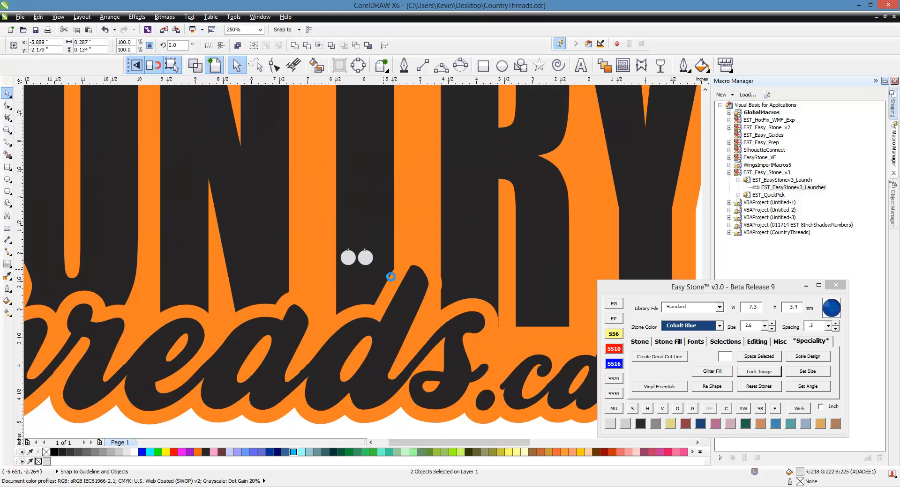
scroll(390, 276, down, 2)
scroll(393, 300, up, 5)
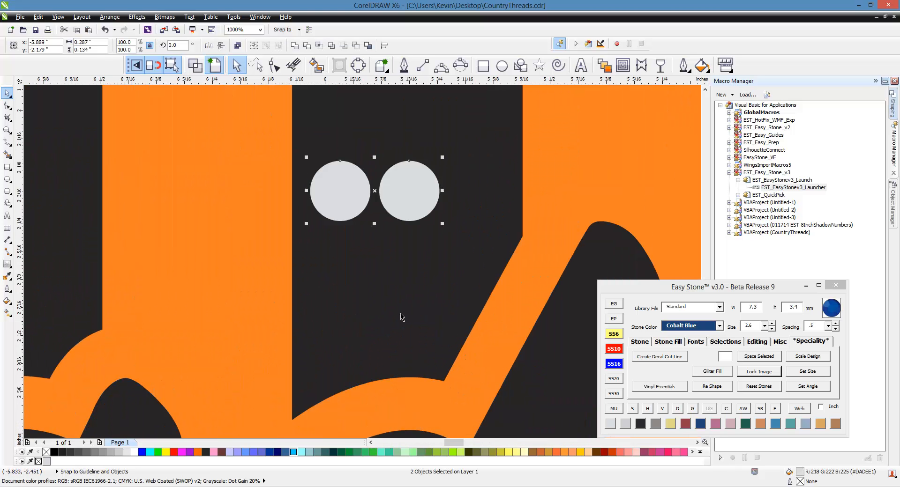
drag(418, 211, 408, 157)
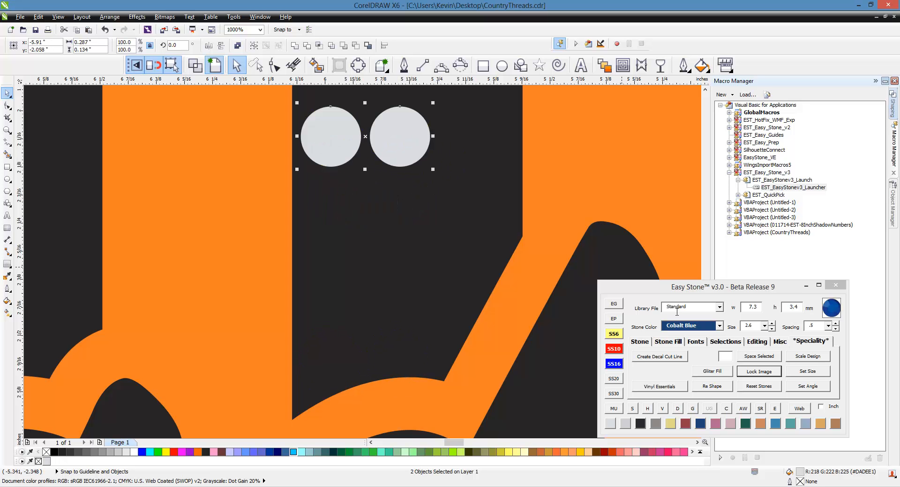
Duplicate the two stones to the right with Stone Fill and delete the copy overlapping the orange outline.
click(667, 341)
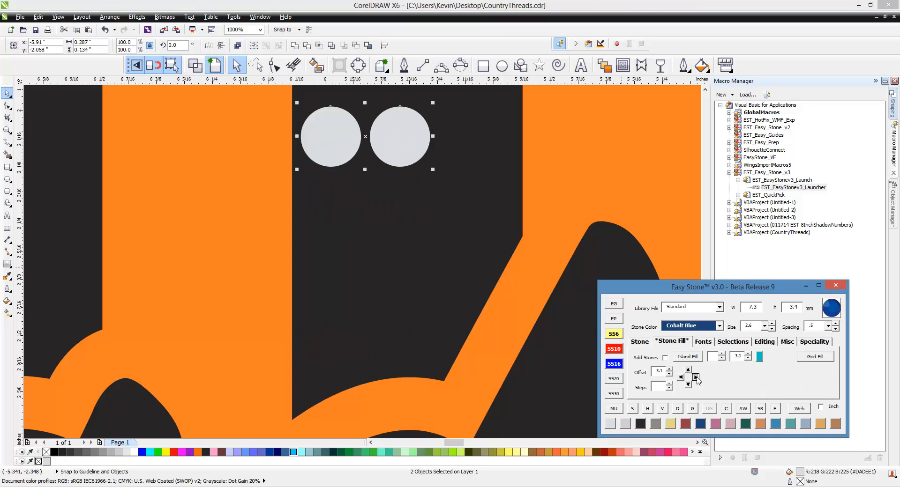
click(695, 378)
click(538, 143)
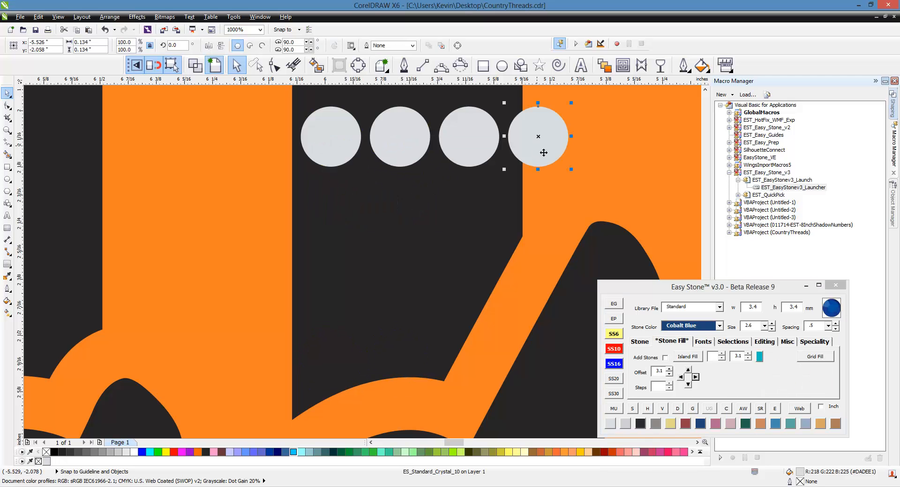
key(Delete)
Centre the row of three stones across the width of the T's stem, at about X -5.816 inches.
scroll(422, 206, down, 2)
scroll(371, 157, up, 2)
drag(294, 143, 552, 236)
scroll(552, 188, up, 2)
drag(507, 195, 528, 196)
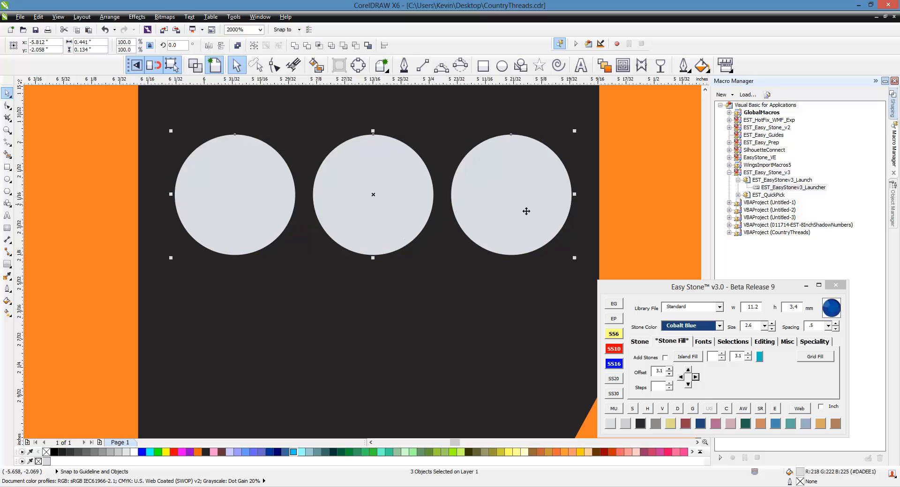
scroll(518, 207, down, 4)
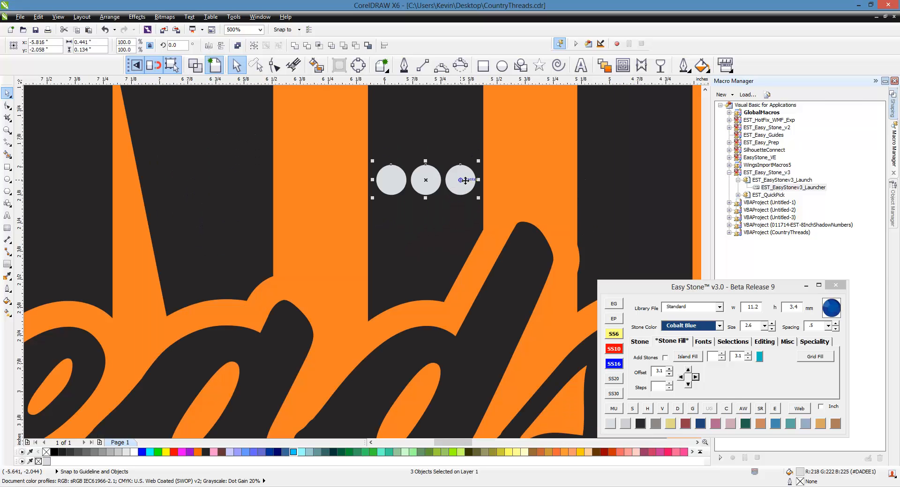
Move the three-stone row down to the lower end of the T's stem, at about Y -2.515 inches, and deselect.
drag(464, 181, 471, 285)
scroll(377, 304, up, 2)
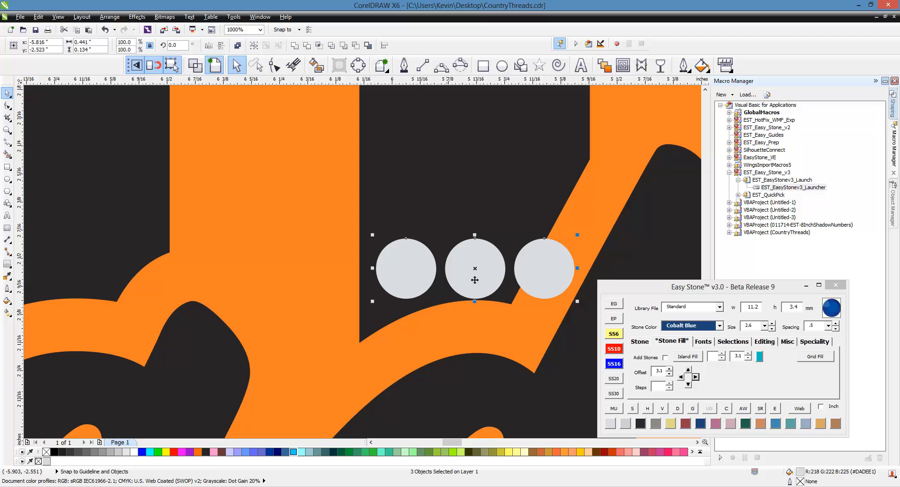
scroll(474, 280, up, 2)
scroll(349, 260, down, 2)
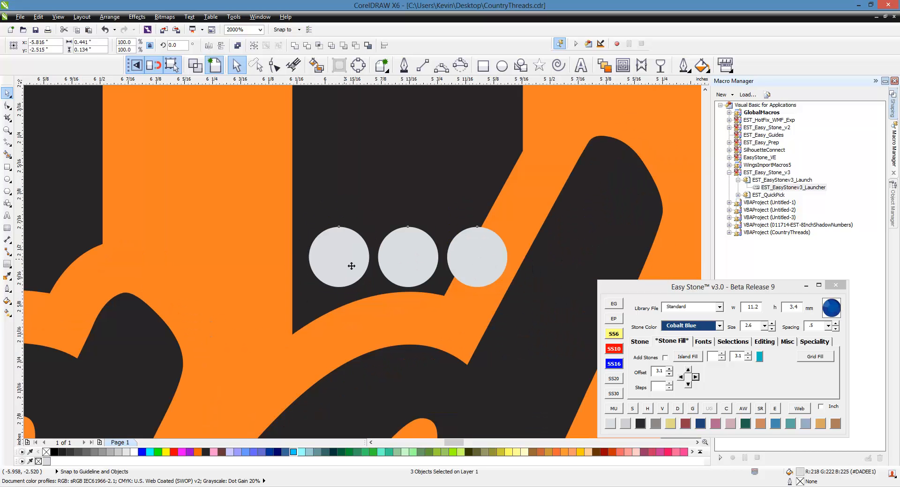
click(382, 316)
scroll(382, 316, down, 2)
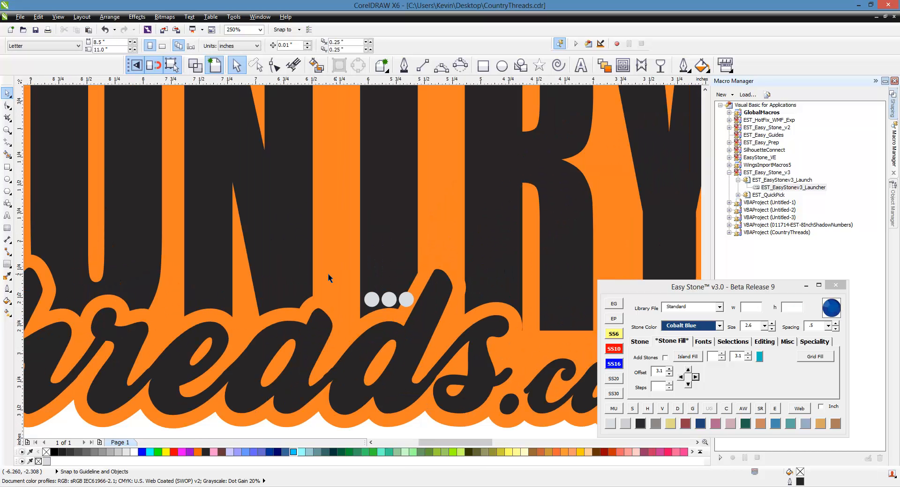
Duplicate the three-stone row upward along the T's stem until the rows extend past the logo's upper edge, and deselect.
drag(328, 273, 439, 328)
scroll(392, 340, down, 1)
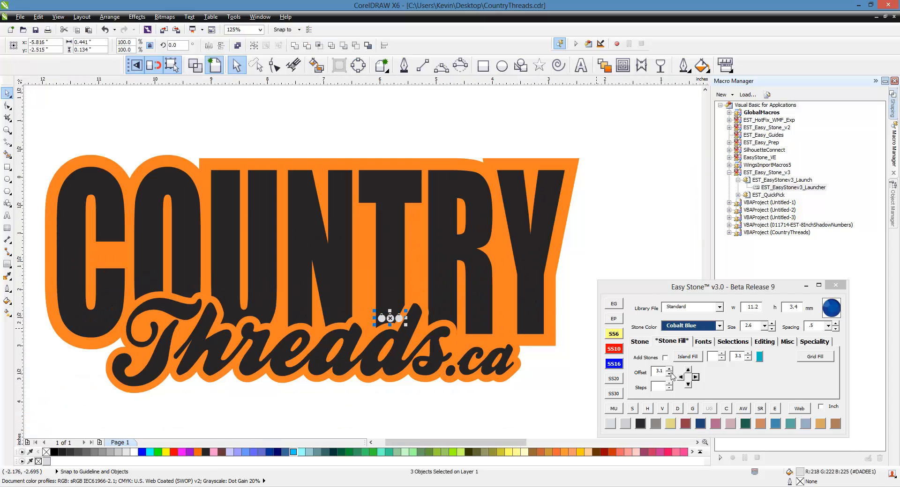
click(688, 371)
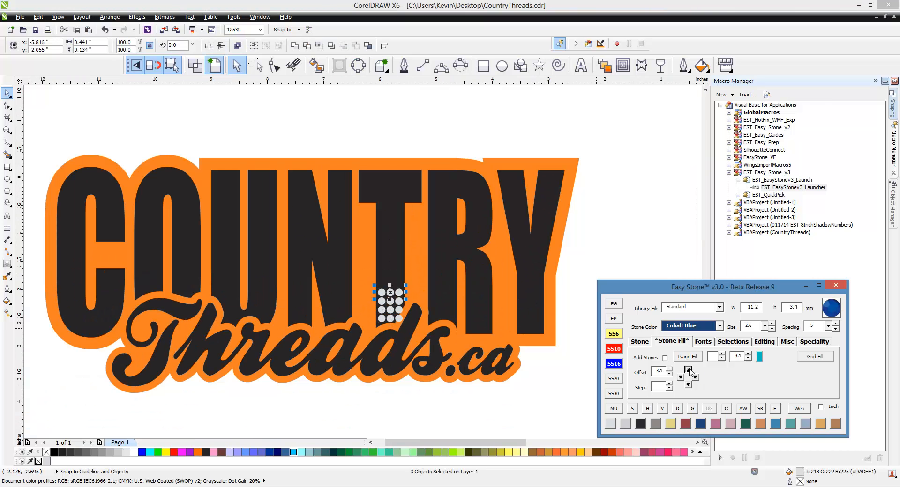
text(20)
click(687, 370)
click(330, 115)
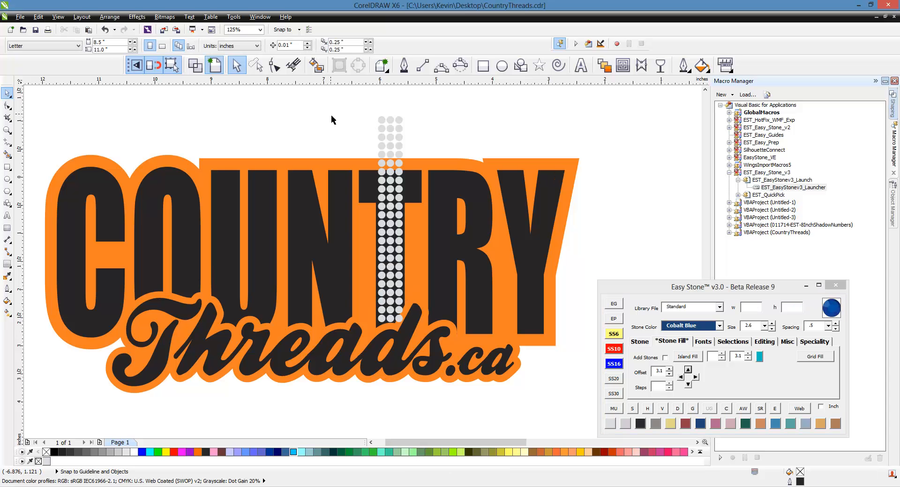
Delete the stone rows above the T and the row overlapping the T's upper edge.
scroll(376, 121, up, 1)
drag(335, 106, 478, 227)
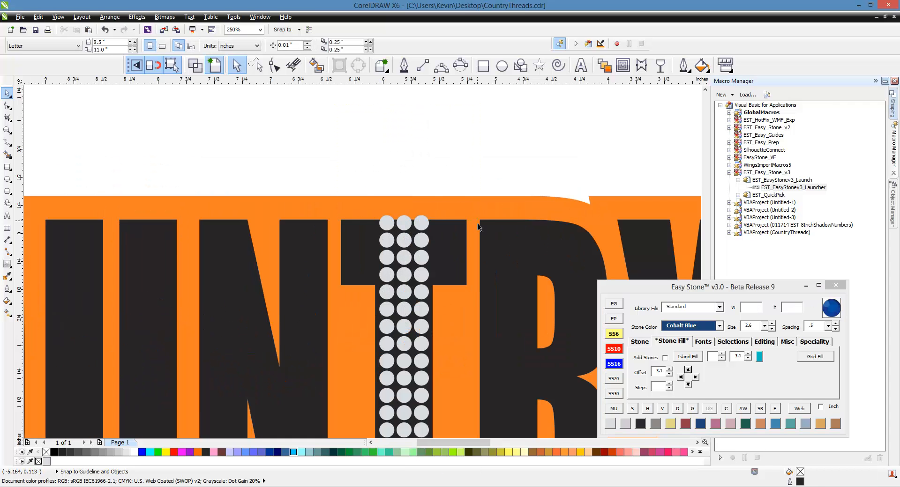
scroll(387, 229, up, 1)
scroll(422, 255, up, 1)
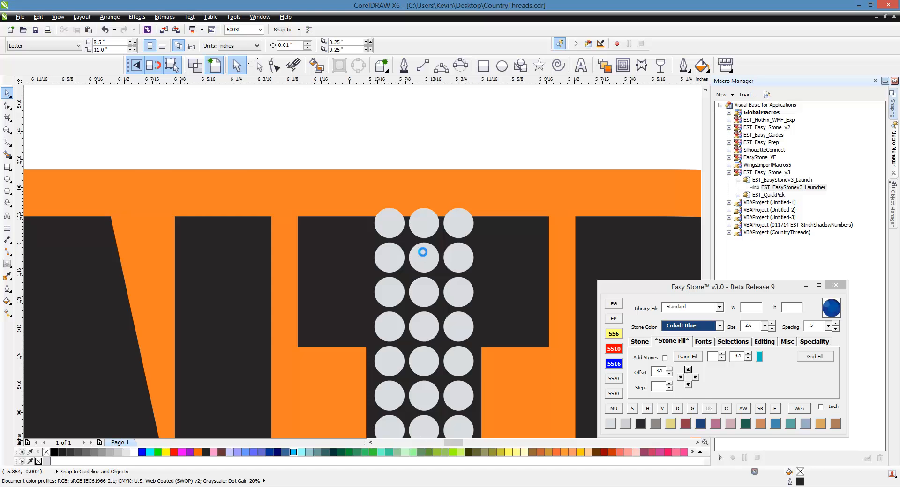
scroll(365, 189, down, 1)
scroll(364, 189, down, 3)
scroll(360, 219, up, 2)
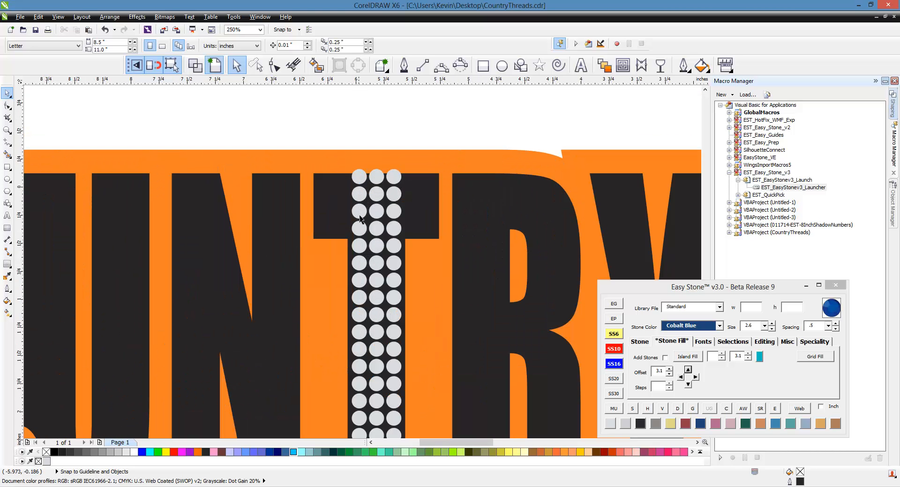
scroll(351, 177, up, 1)
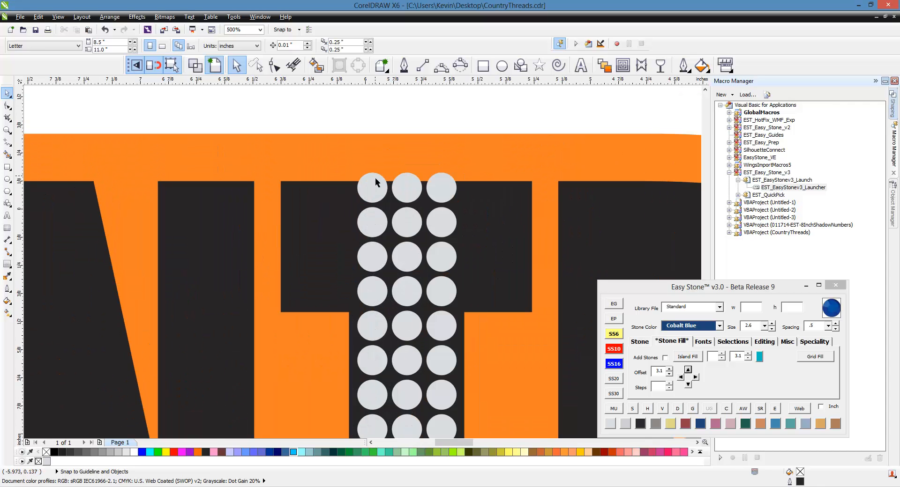
scroll(375, 179, up, 1)
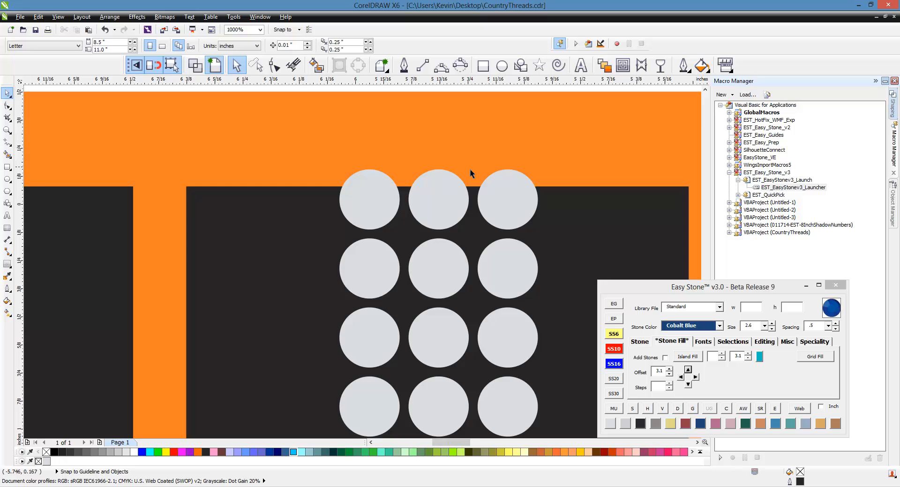
scroll(469, 167, down, 1)
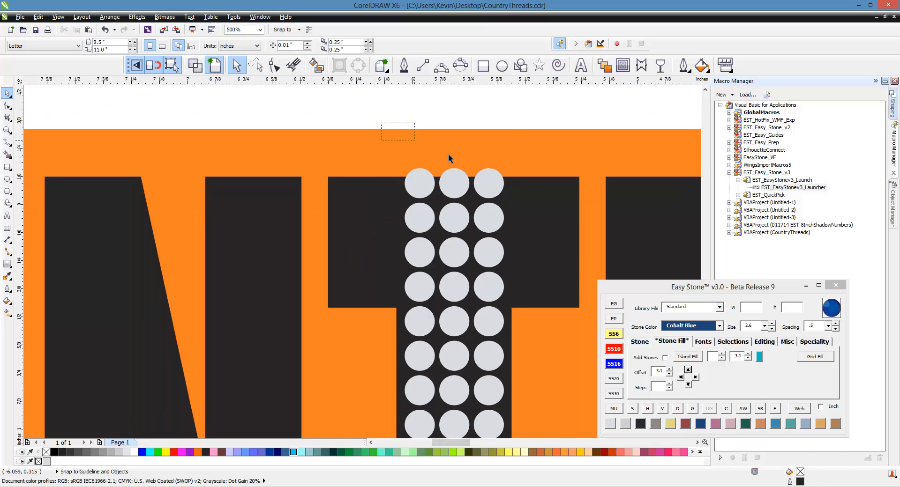
drag(448, 158, 513, 202)
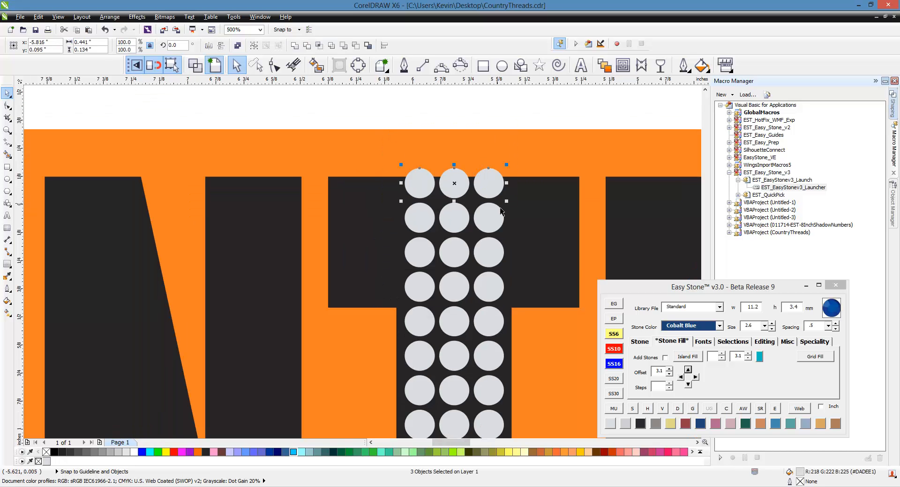
key(Delete)
Move the uppermost remaining row straight up to just inside the T's upper edge, at about Y 0.028 inches, and deselect.
scroll(439, 199, up, 1)
drag(330, 197, 581, 286)
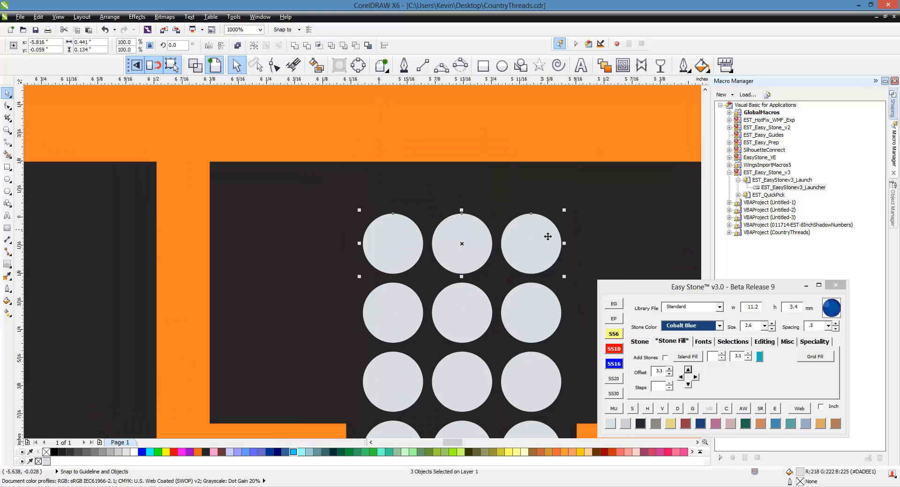
scroll(539, 260, up, 1)
drag(539, 260, 539, 183)
scroll(445, 192, down, 3)
key(Escape)
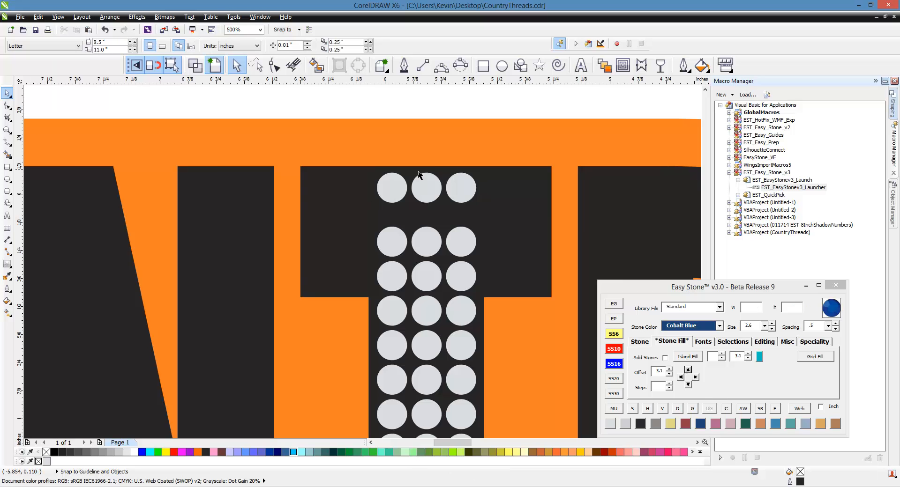
Select all stones of the T's left column from its top stone to its bottom stone and distribute them evenly vertically.
scroll(416, 135, down, 1)
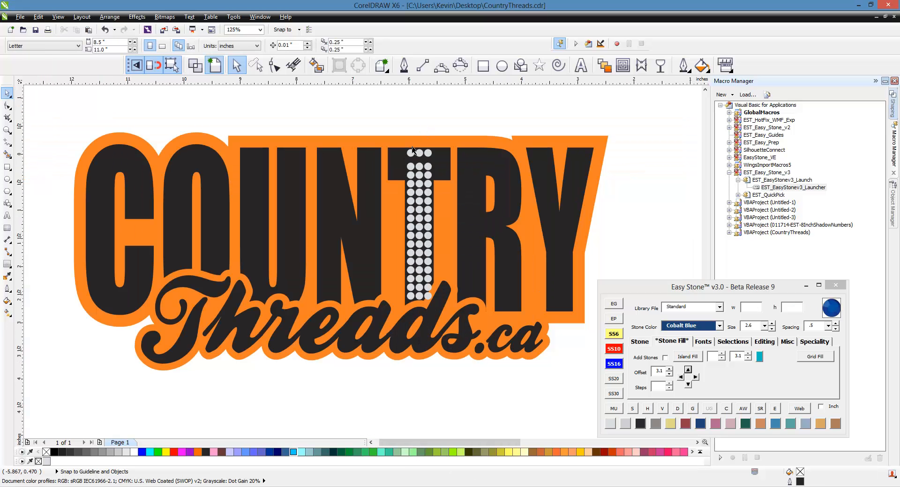
click(416, 160)
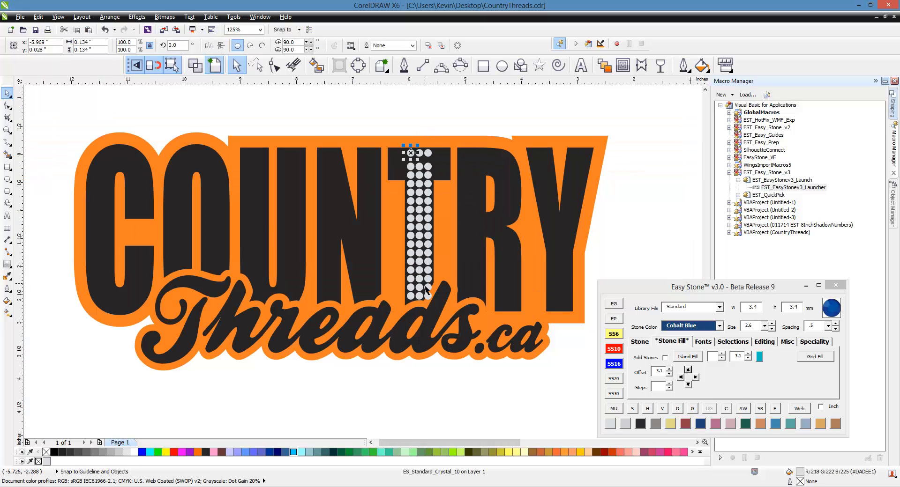
scroll(419, 286, up, 1)
shift+click(401, 314)
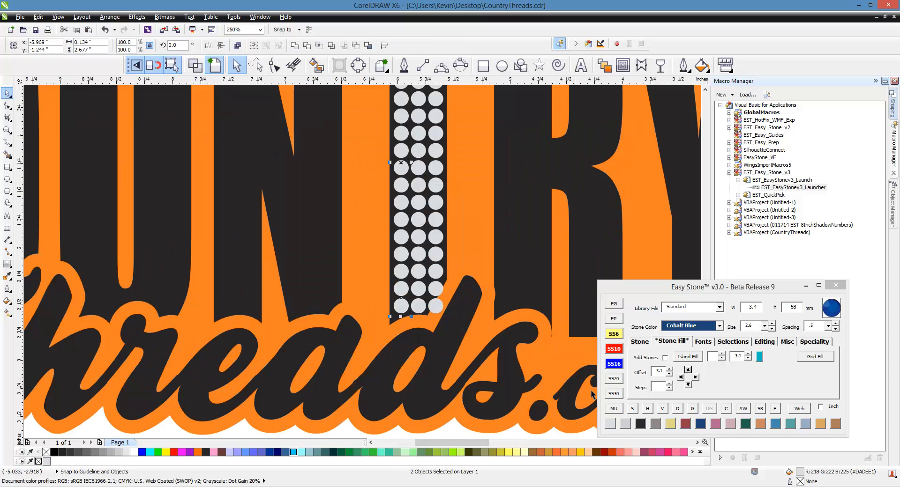
click(633, 410)
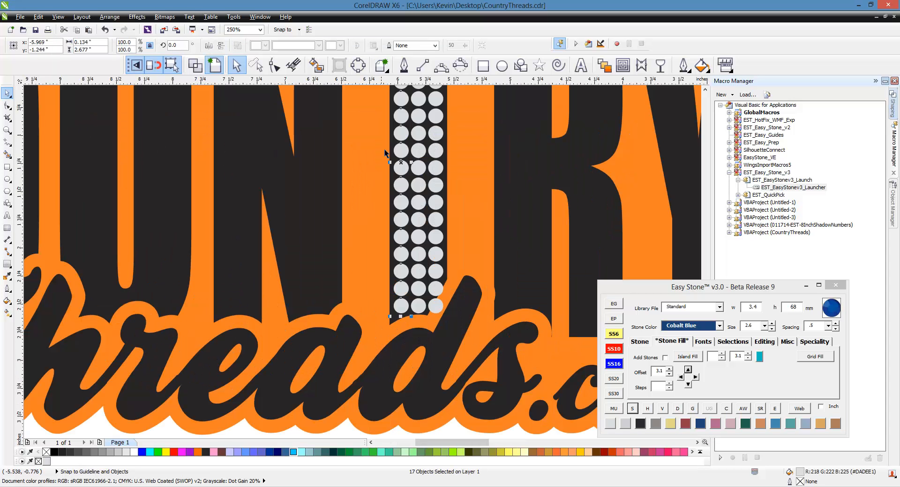
scroll(409, 197, down, 1)
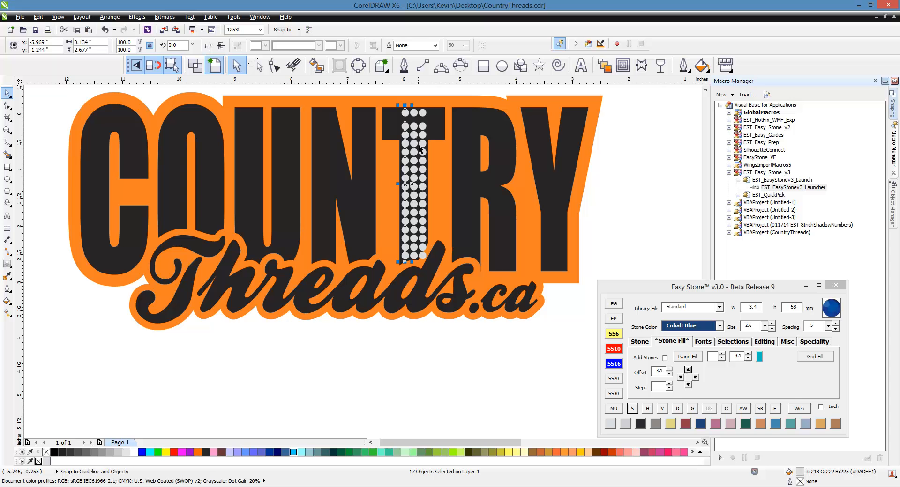
click(662, 410)
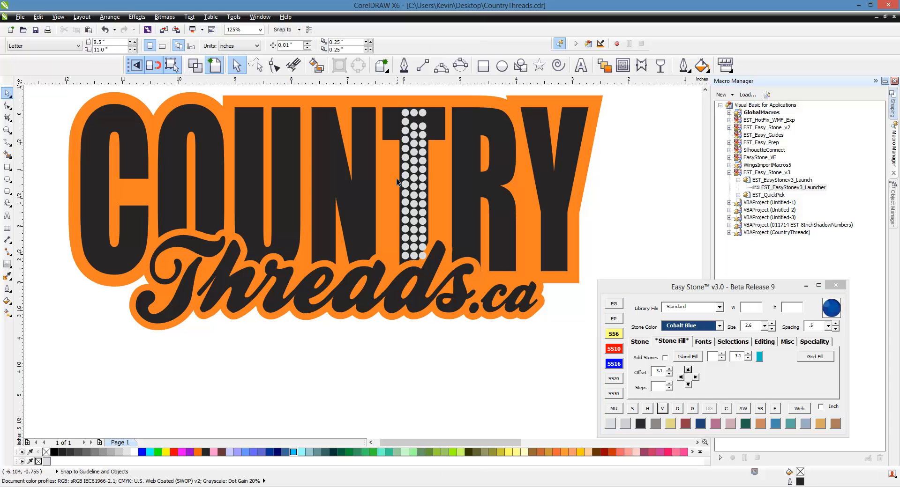
scroll(392, 254, up, 10)
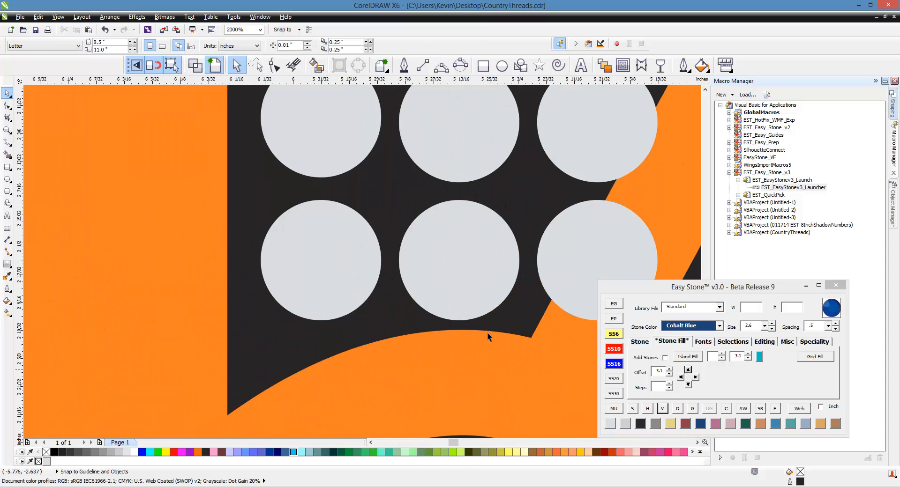
Raise the lowest stone of the T's middle column to about Y -2.483 inches and distribute the column's stones evenly vertically.
click(480, 293)
drag(478, 304, 481, 273)
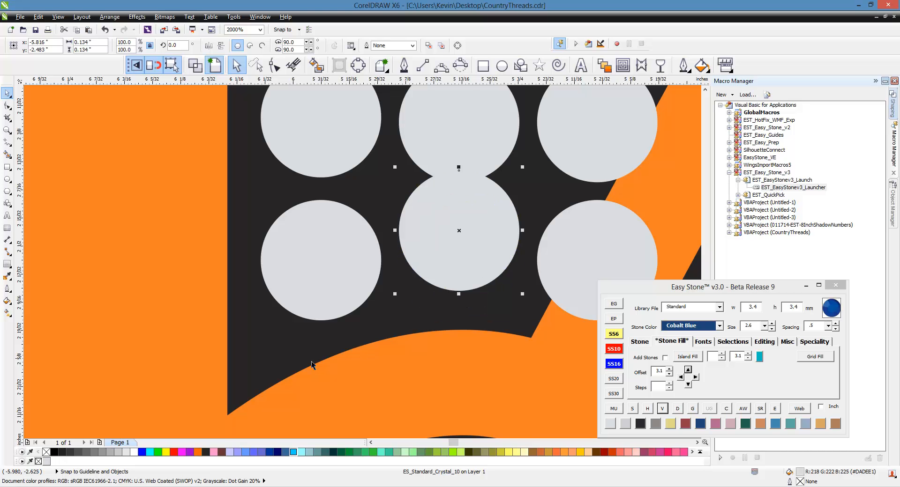
scroll(349, 308, down, 5)
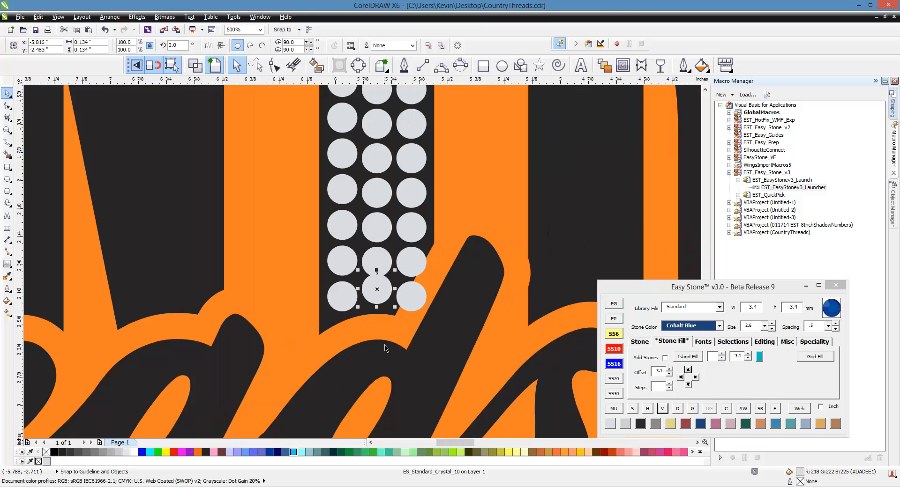
scroll(384, 347, down, 5)
scroll(400, 202, up, 5)
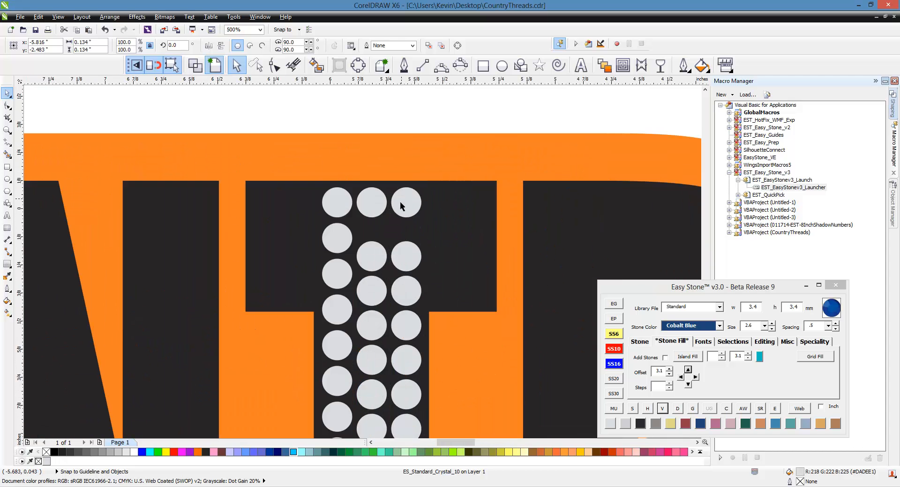
shift+click(380, 211)
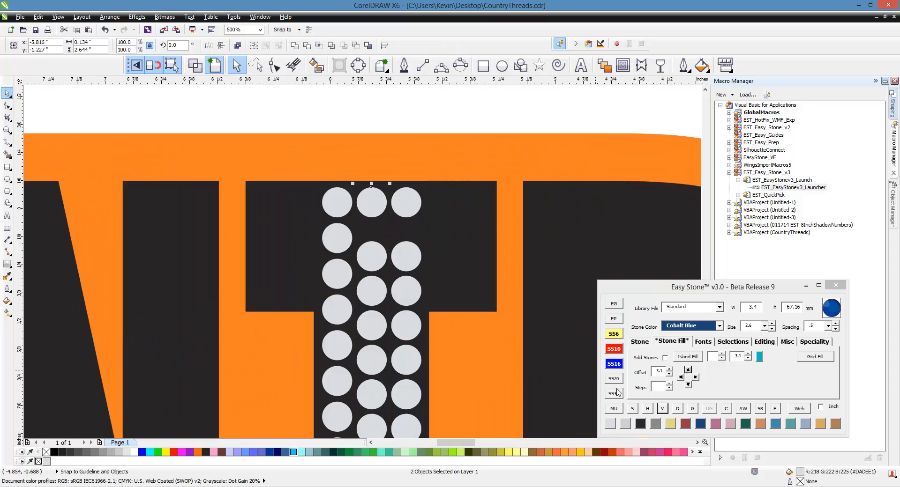
click(632, 410)
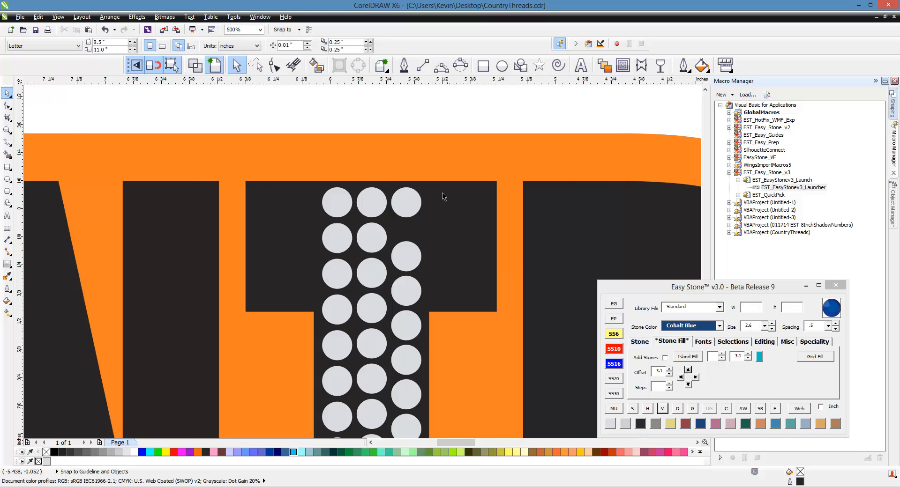
Delete the lowest stone of the T's right column and raise the stone above it to about Y -2.27 inches, clear of the slanted edge.
scroll(444, 197, down, 5)
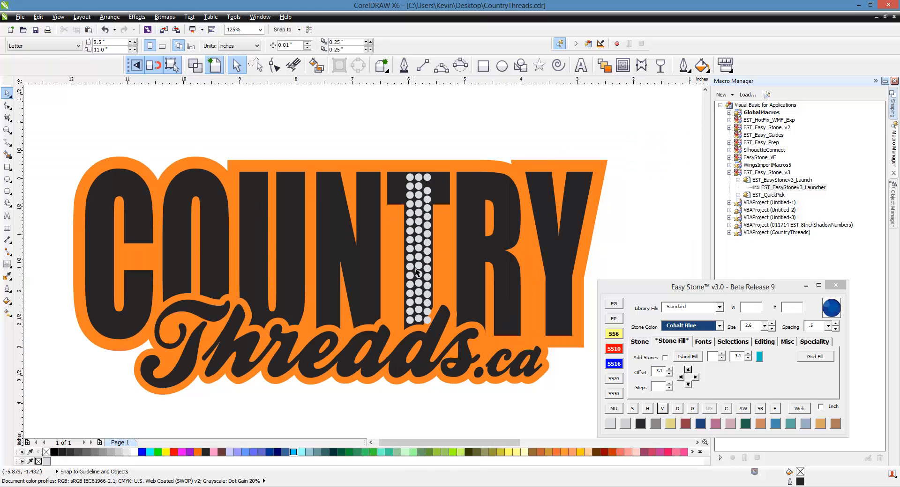
scroll(434, 316, up, 5)
click(440, 319)
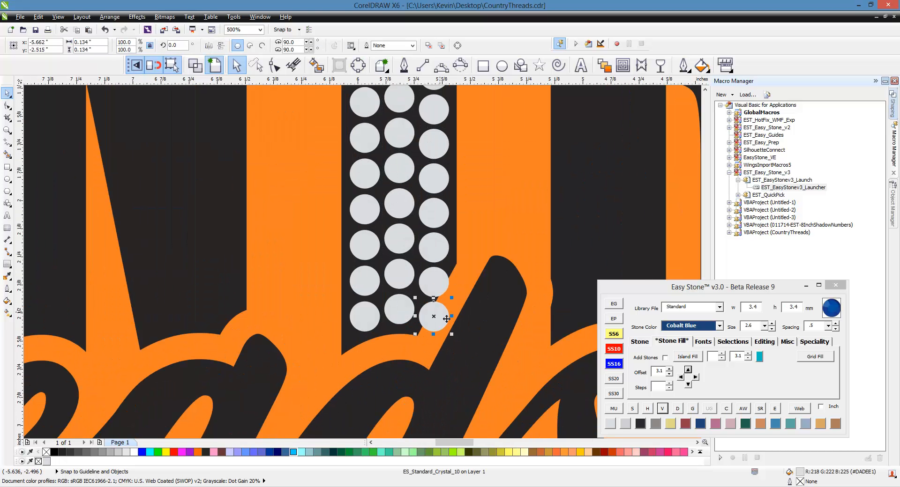
key(Delete)
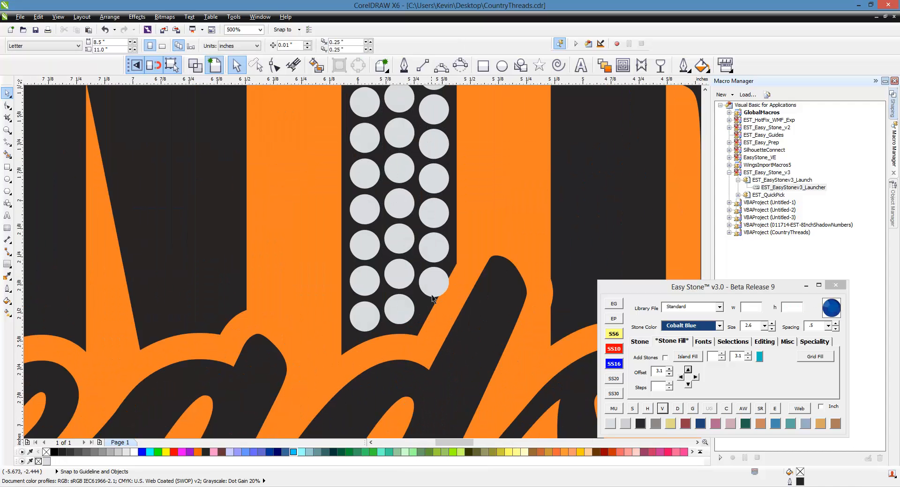
scroll(432, 299, up, 2)
scroll(436, 273, up, 1)
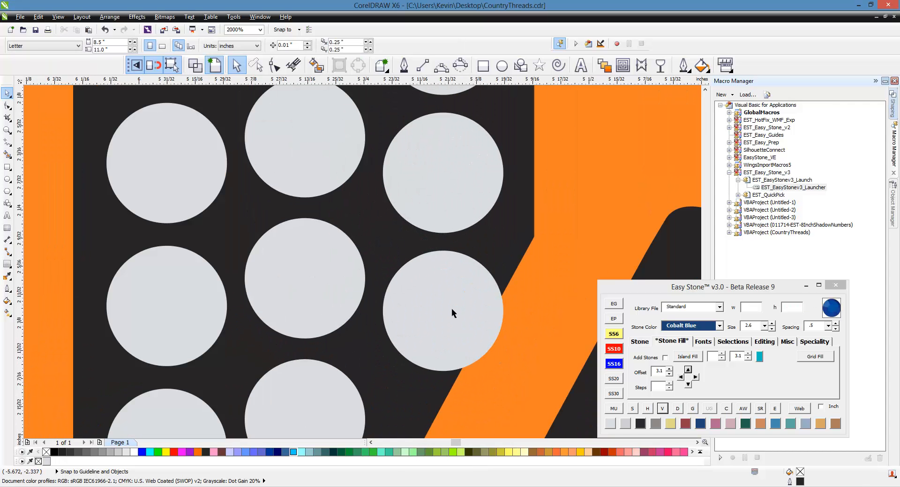
drag(463, 310, 458, 226)
scroll(445, 344, down, 2)
scroll(445, 348, down, 3)
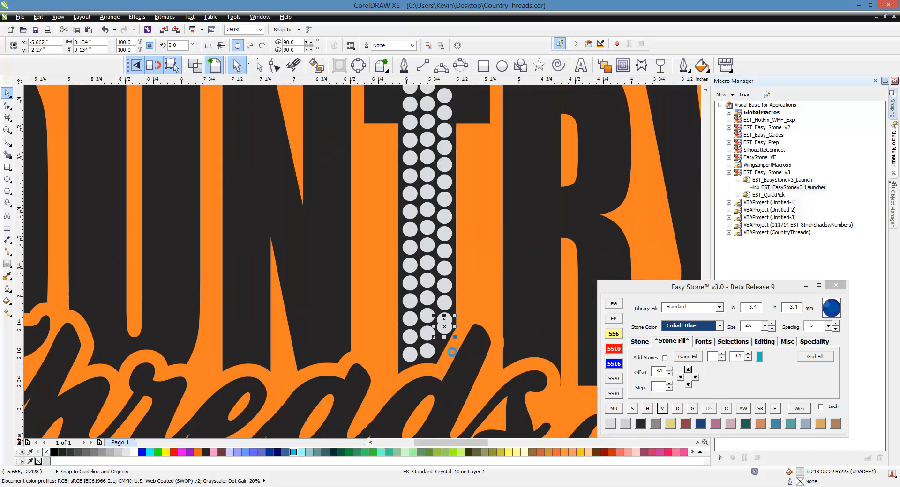
Select all stones of the T's right column from its lowest to its top stone, distribute them evenly vertically, and deselect.
scroll(459, 213, up, 2)
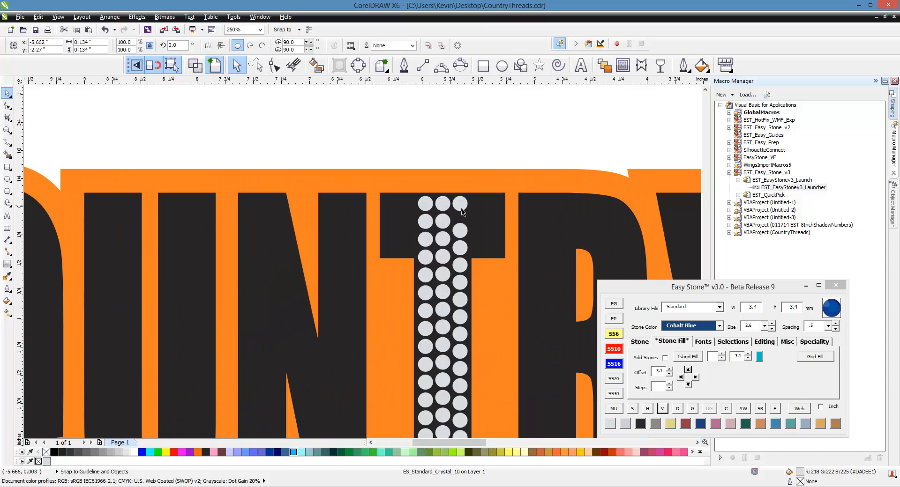
shift+click(460, 202)
click(632, 409)
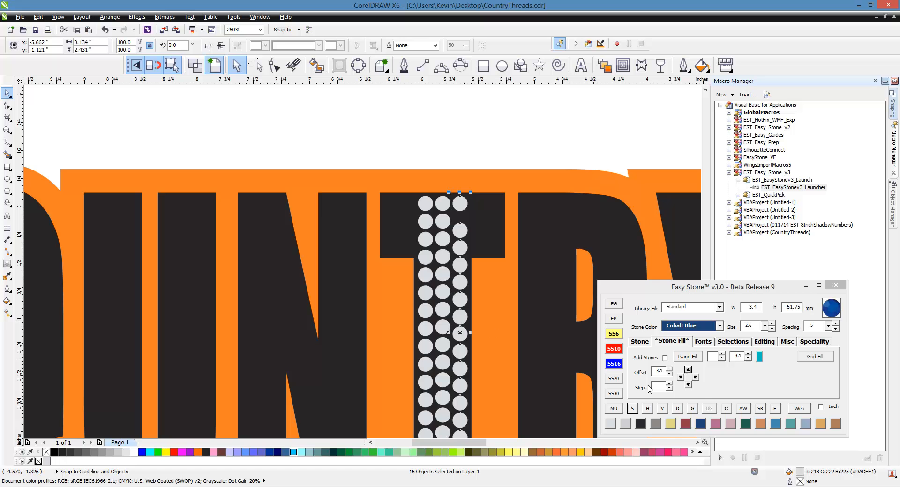
click(662, 409)
click(501, 156)
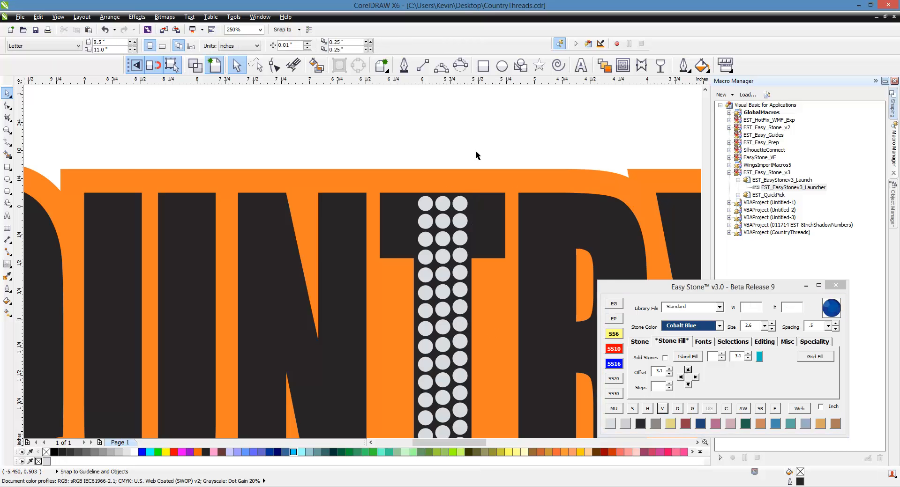
Resize the middle column's second-lowest stone to SS6 and place a copy in the gap below the right column, at about X -5.708, Y -2.399 inches.
scroll(475, 151, down, 1)
scroll(469, 324, up, 1)
scroll(468, 321, up, 2)
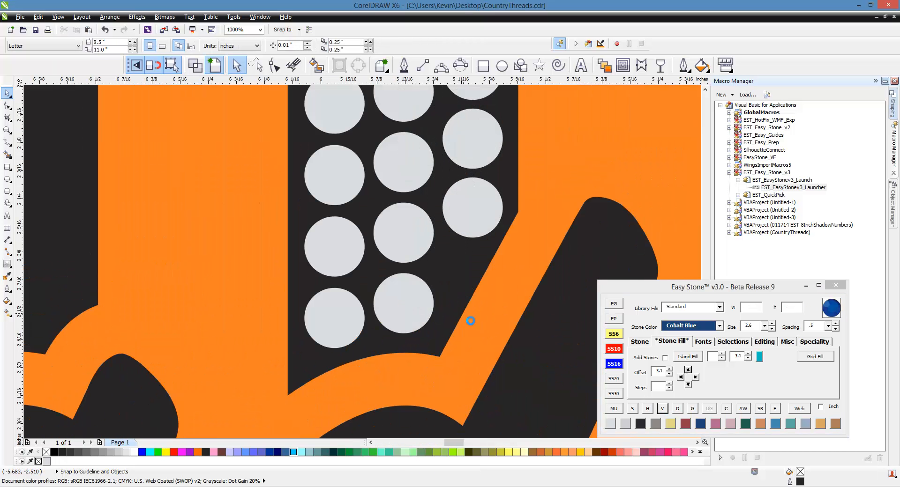
scroll(442, 287, up, 1)
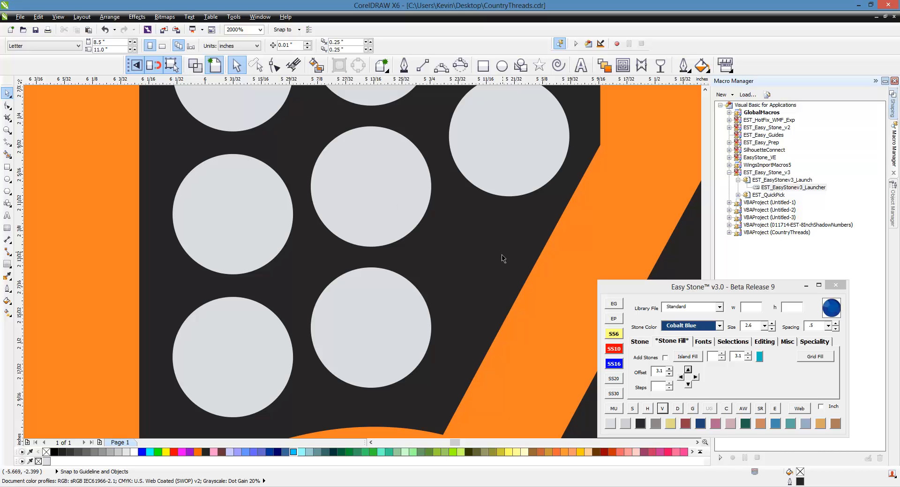
click(393, 191)
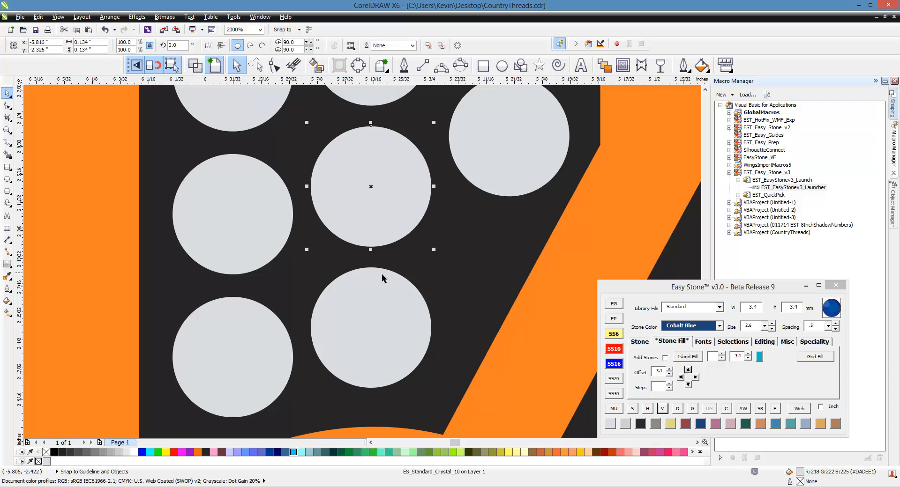
click(614, 334)
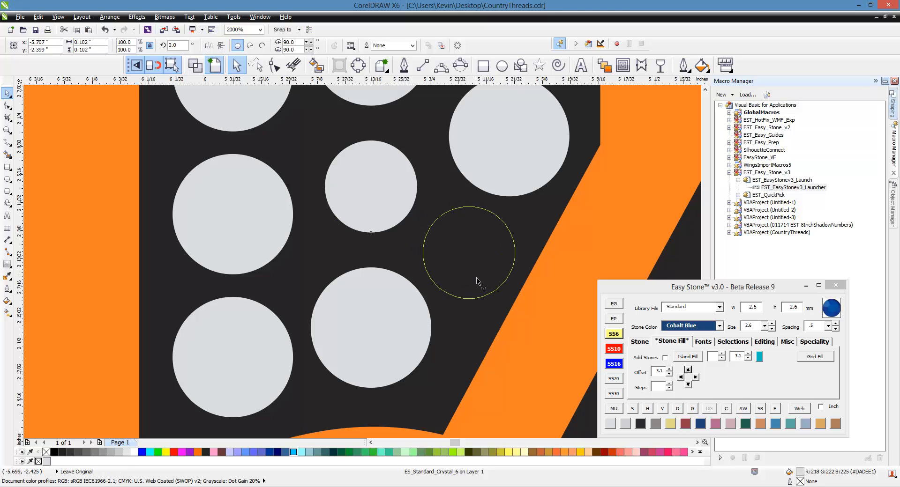
click(476, 281)
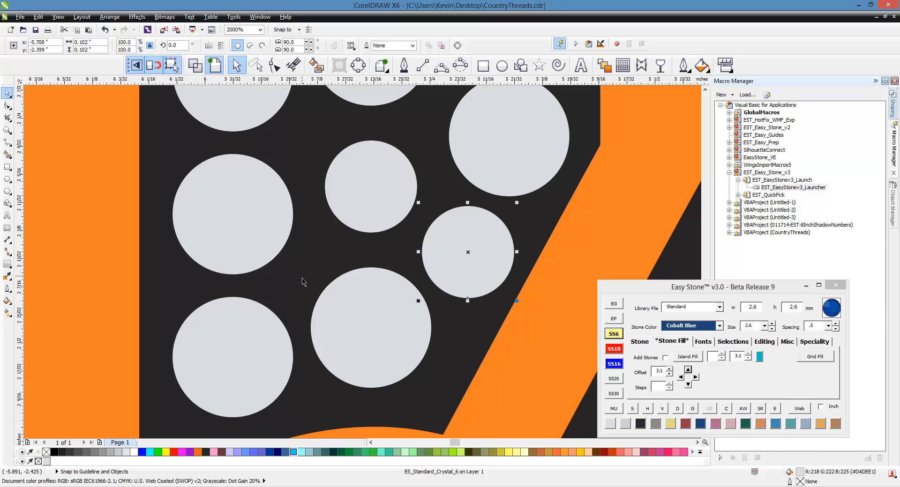
Restore the middle column's second-lowest stone to size SS10 and deselect it.
click(359, 207)
click(614, 349)
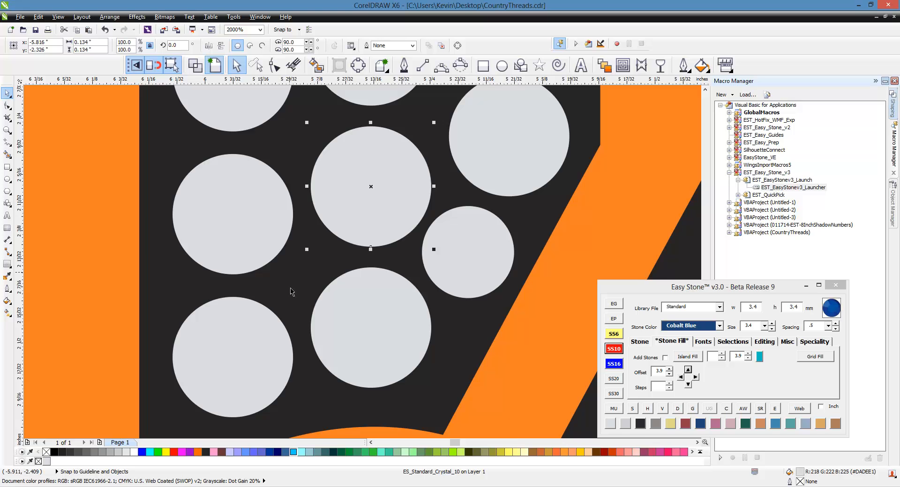
scroll(289, 285, down, 2)
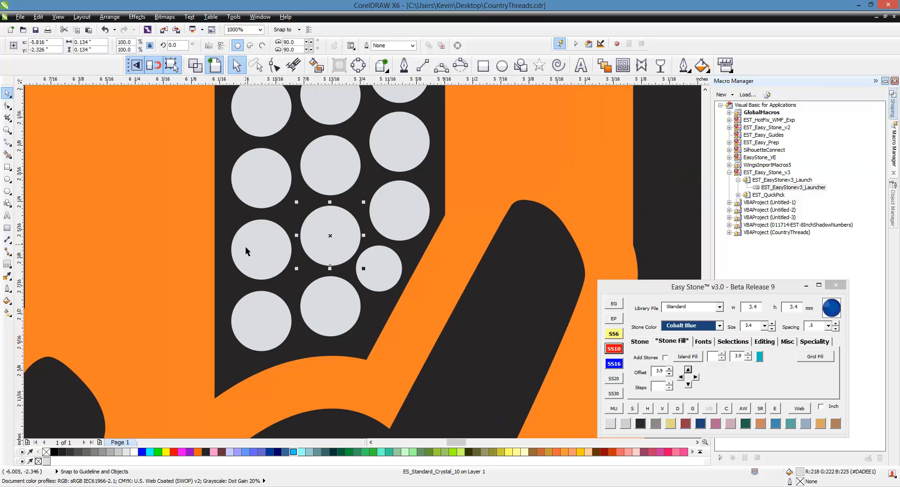
scroll(336, 327, up, 2)
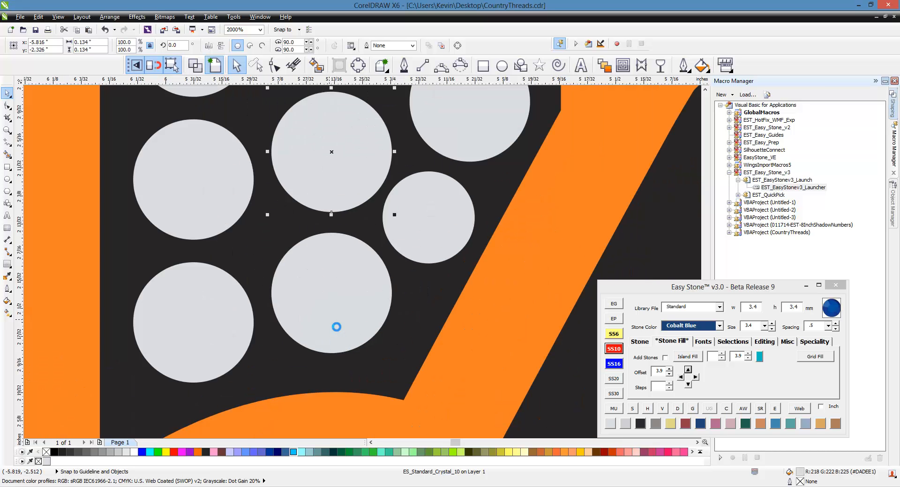
scroll(336, 326, down, 2)
scroll(337, 328, down, 4)
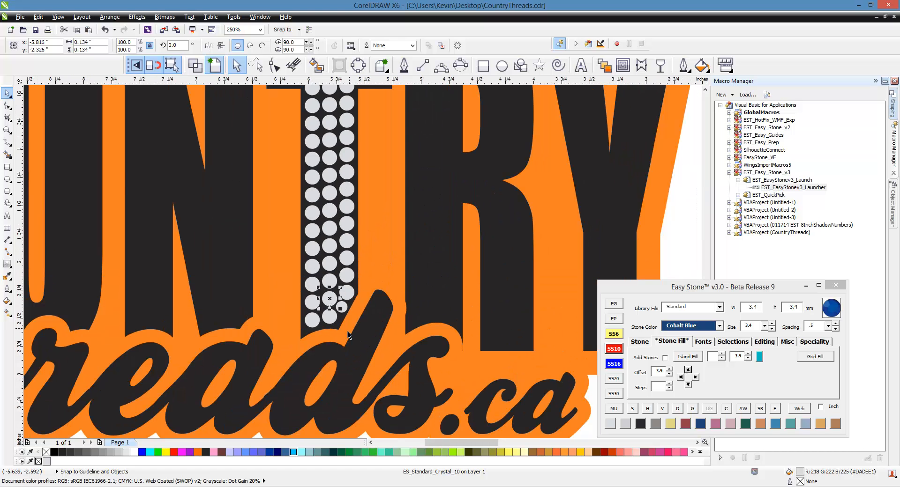
key(Escape)
scroll(346, 332, down, 2)
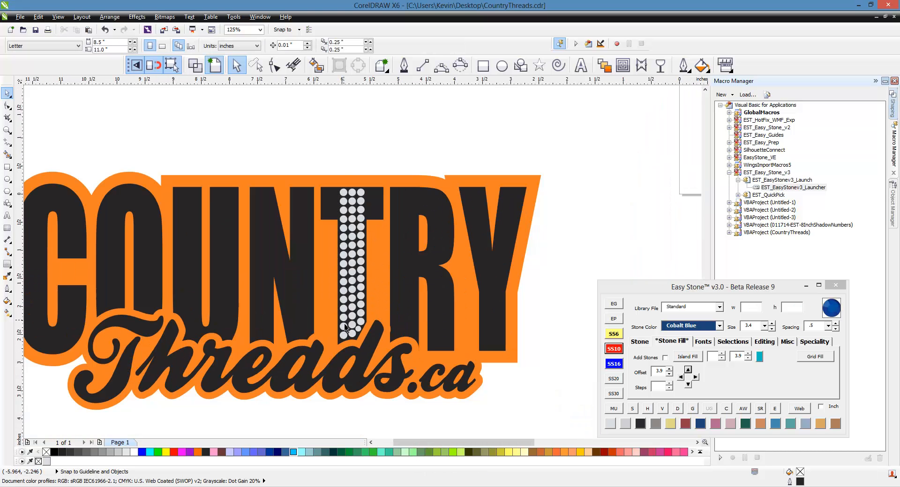
Shift the middle column's second-lowest stone to about X -5.823, Y -2.322 inches and its lowest to about X -5.814, Y -2.49 inches, and deselect.
scroll(345, 328, up, 4)
click(384, 294)
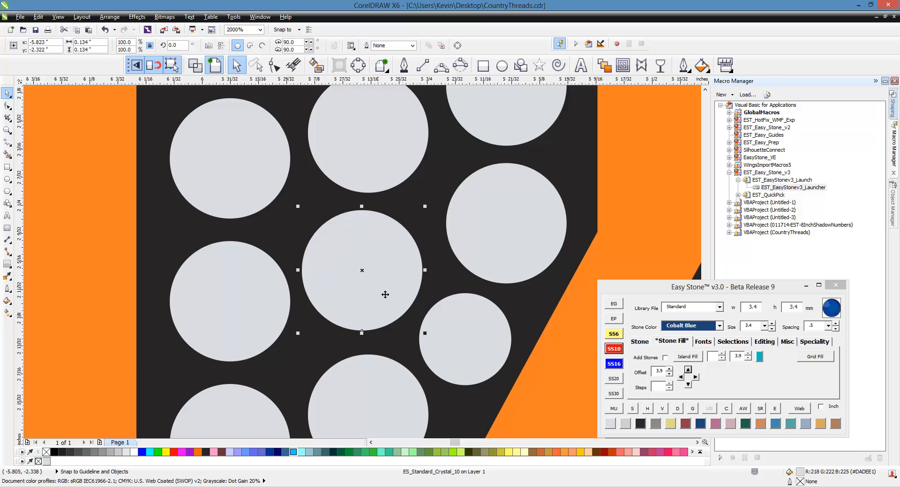
scroll(408, 332, down, 2)
scroll(400, 328, up, 2)
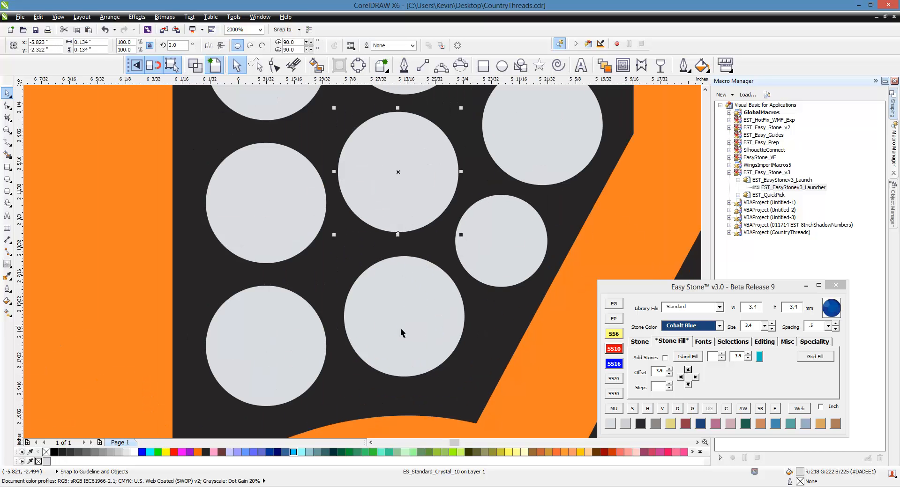
drag(400, 328, 403, 336)
scroll(484, 307, down, 1)
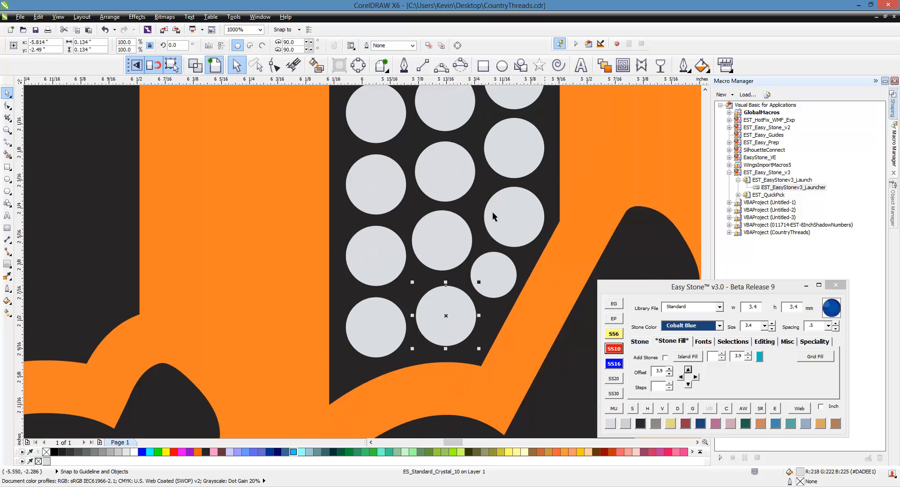
key(Escape)
Delete the six stones in the second and third rows from the top of the T.
scroll(445, 335, down, 1)
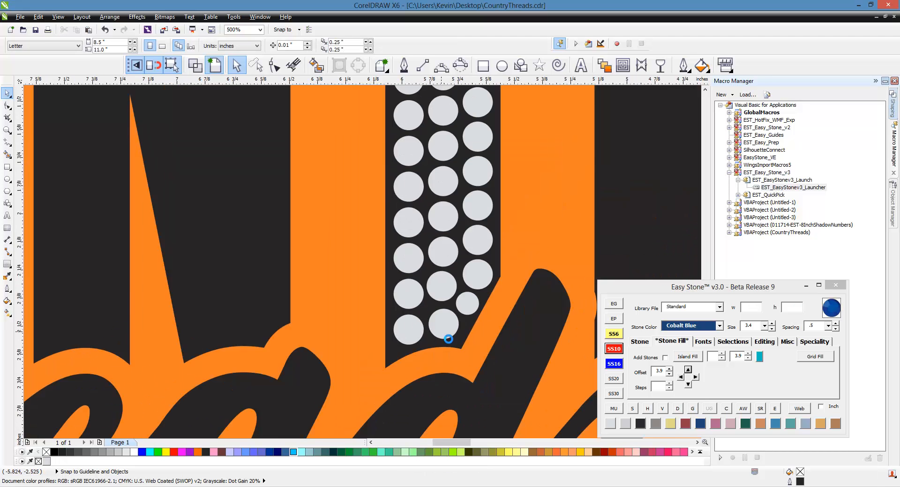
scroll(448, 339, down, 2)
scroll(436, 229, up, 1)
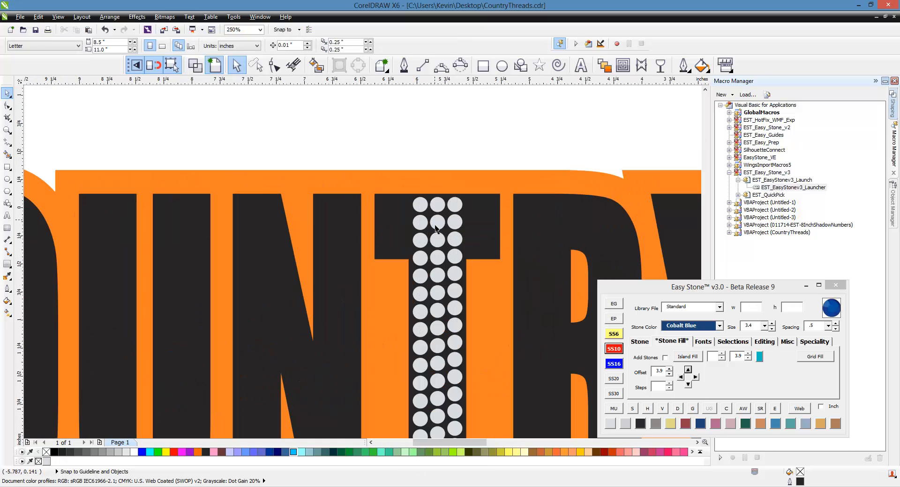
scroll(435, 229, up, 1)
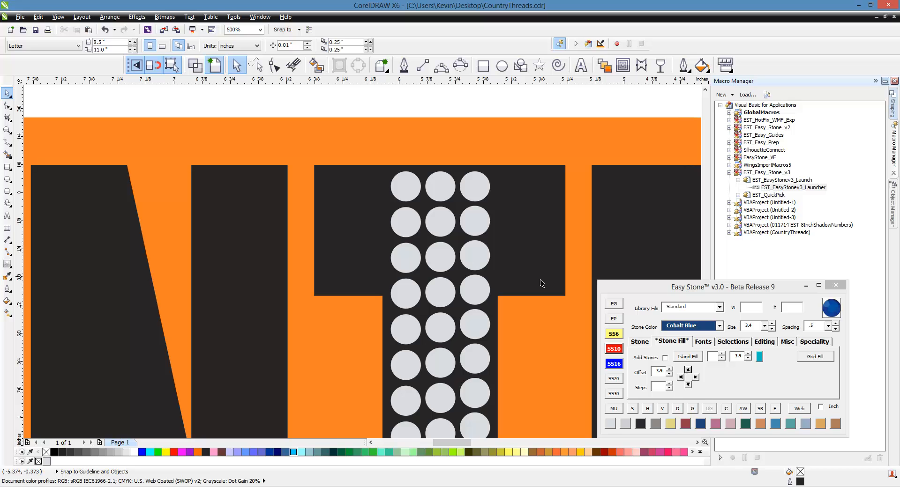
scroll(384, 219, down, 1)
scroll(400, 229, up, 1)
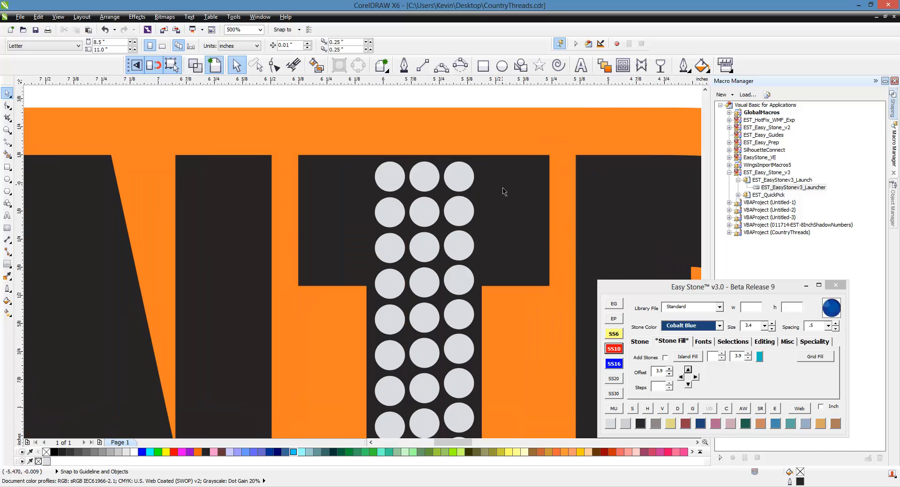
drag(504, 189, 360, 226)
drag(349, 193, 493, 275)
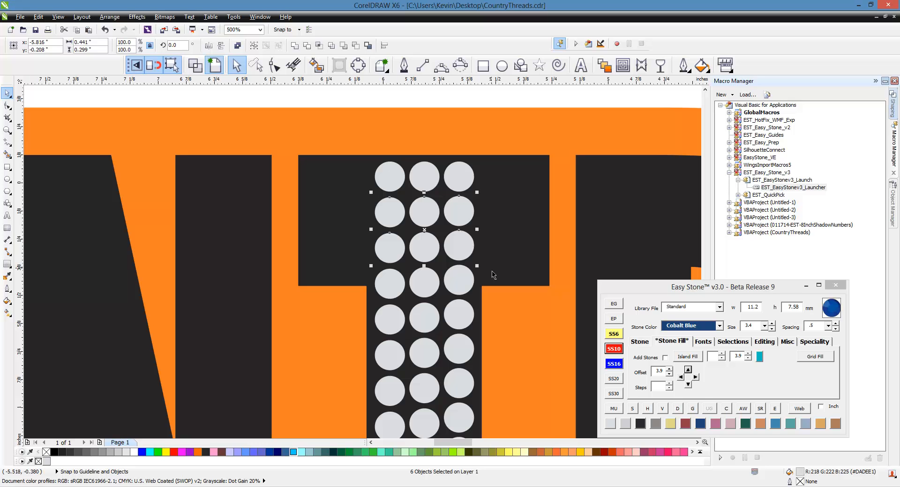
key(Delete)
Duplicate the T's top three-stone row downward twice at a 3.9 mm offset, and deselect.
click(389, 177)
shift+click(424, 176)
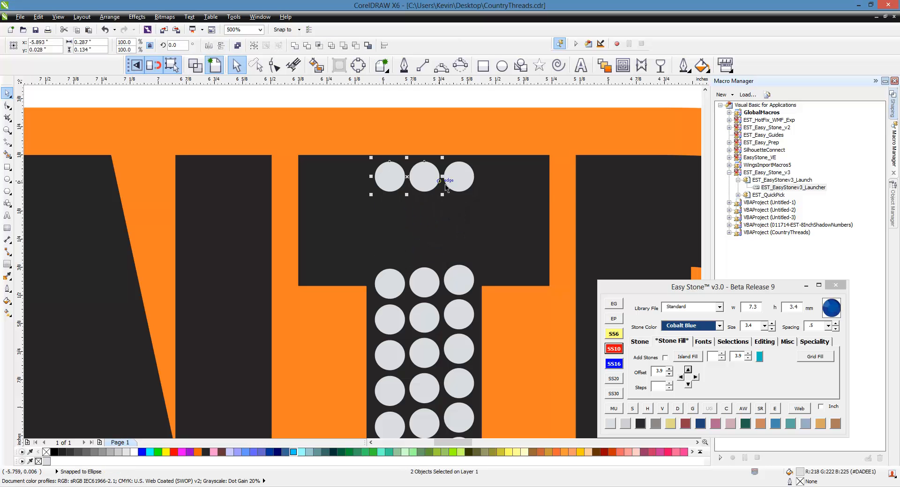
shift+click(459, 177)
click(687, 383)
click(688, 384)
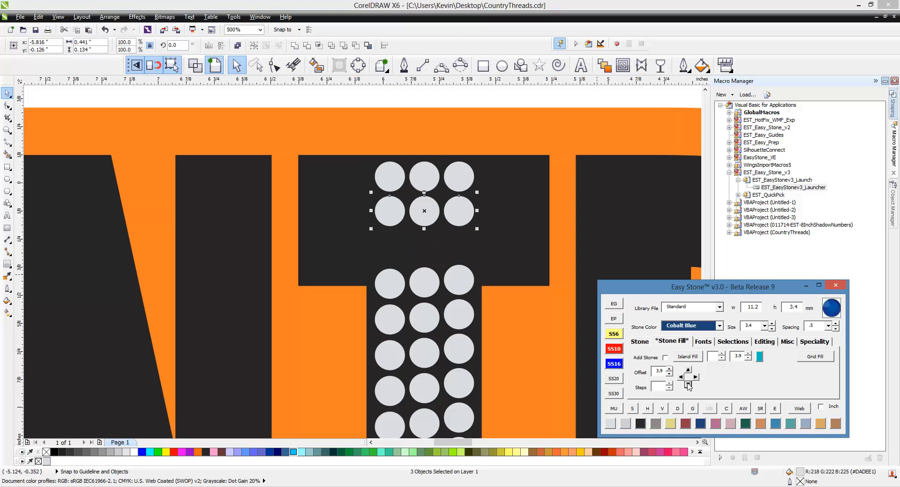
click(519, 249)
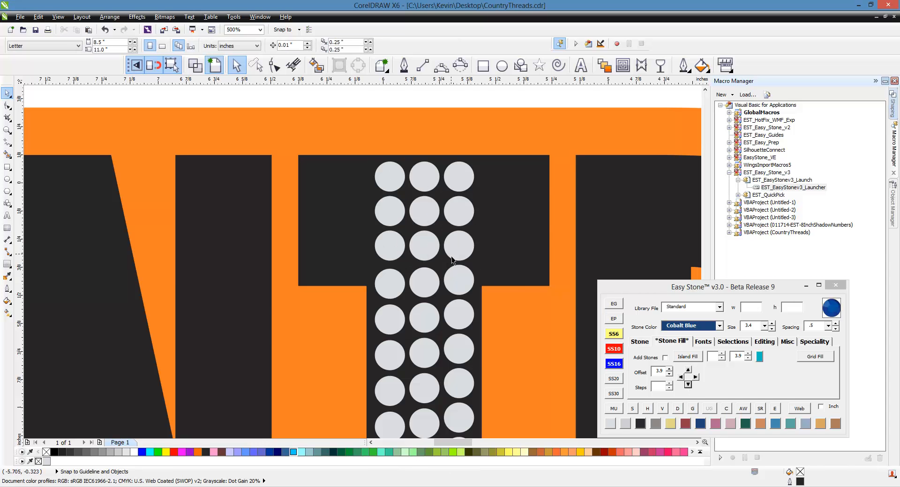
Distribute the T's left-column stones evenly in the vertical direction, from the third row down to the lowest stone, and deselect.
click(401, 255)
scroll(415, 165, down, 2)
scroll(412, 318, up, 1)
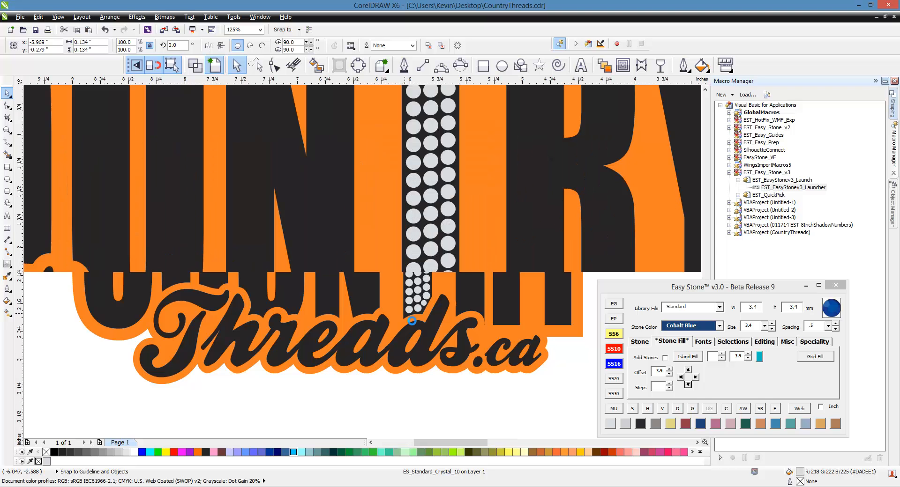
shift+click(412, 316)
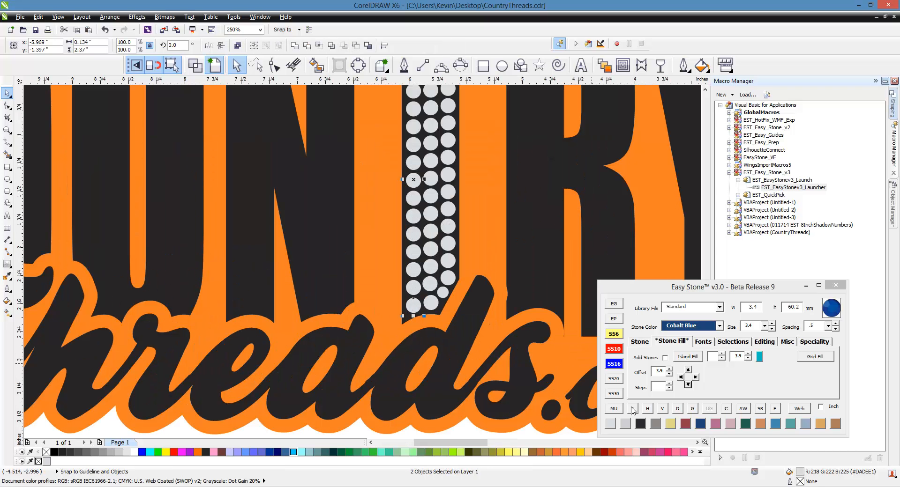
click(633, 410)
click(662, 410)
scroll(436, 325, down, 1)
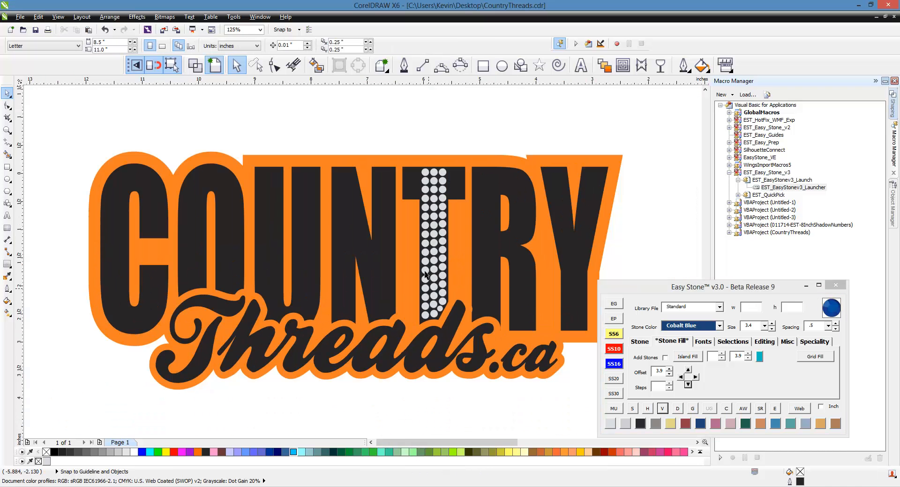
Try to distribute the T's middle-column stones evenly from the third row down to the second-lowest stone.
scroll(427, 203, up, 1)
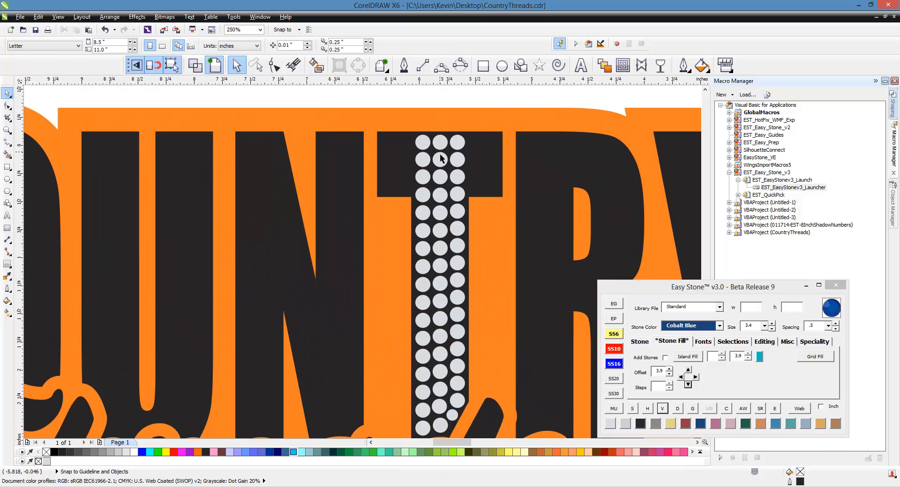
scroll(440, 152, up, 1)
click(438, 206)
scroll(436, 173, down, 1)
scroll(445, 182, down, 1)
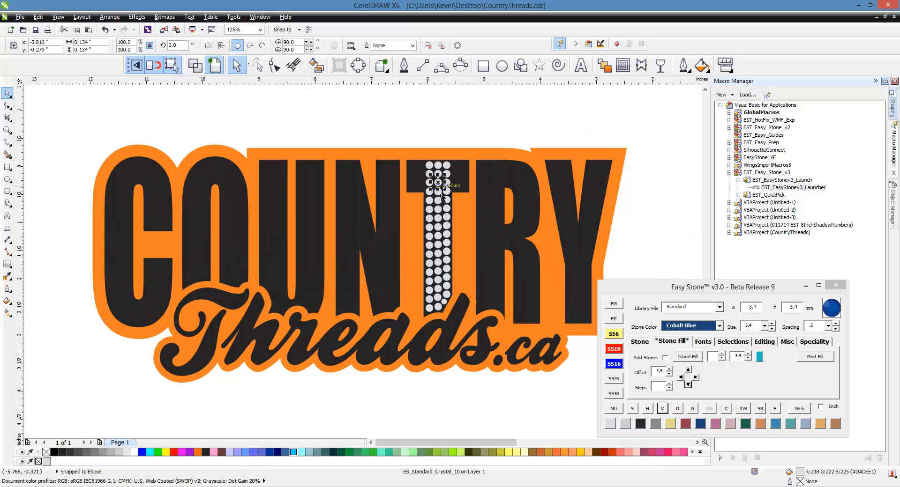
scroll(451, 282, up, 3)
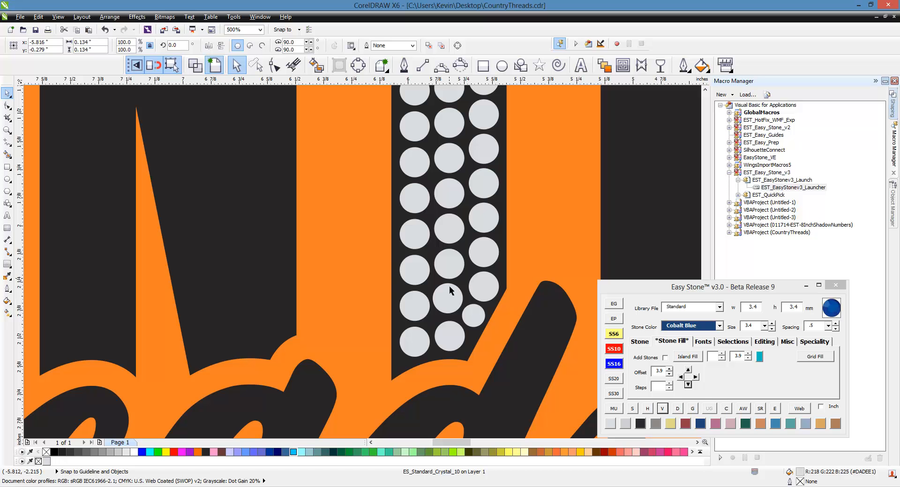
shift+click(471, 314)
click(633, 397)
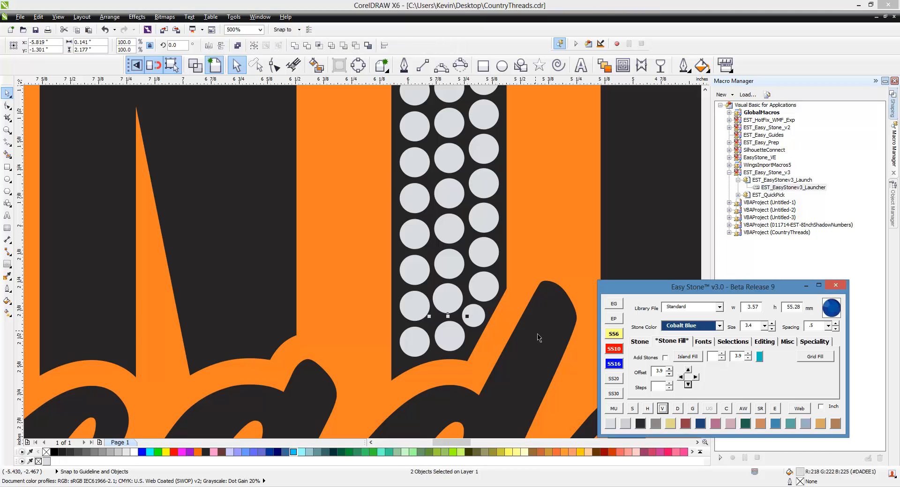
click(575, 370)
scroll(438, 321, down, 3)
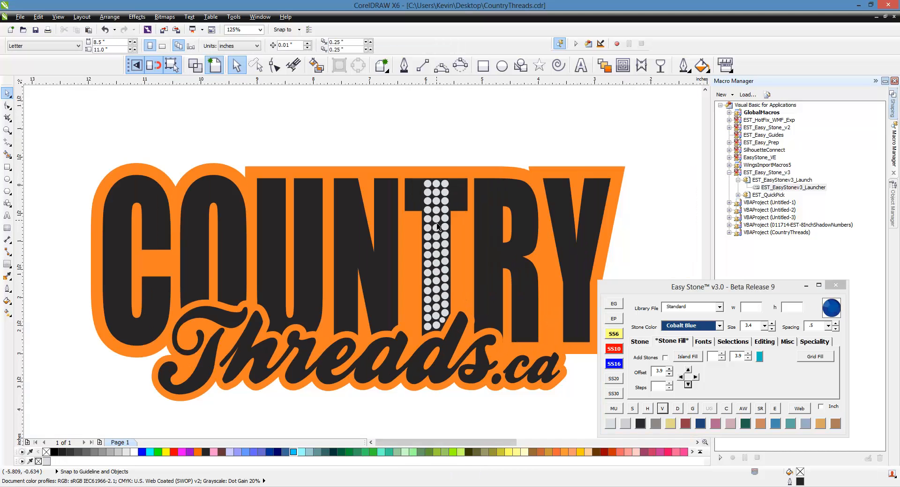
Distribute the T's right-column stones evenly in the vertical direction, from the third row down to the lowest full-size stone.
scroll(446, 206, up, 3)
click(463, 172)
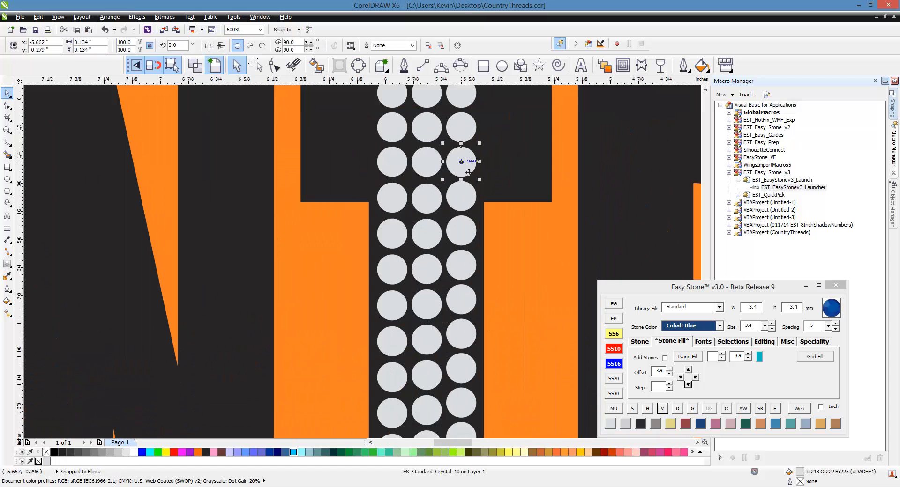
scroll(463, 173, down, 1)
shift+click(460, 384)
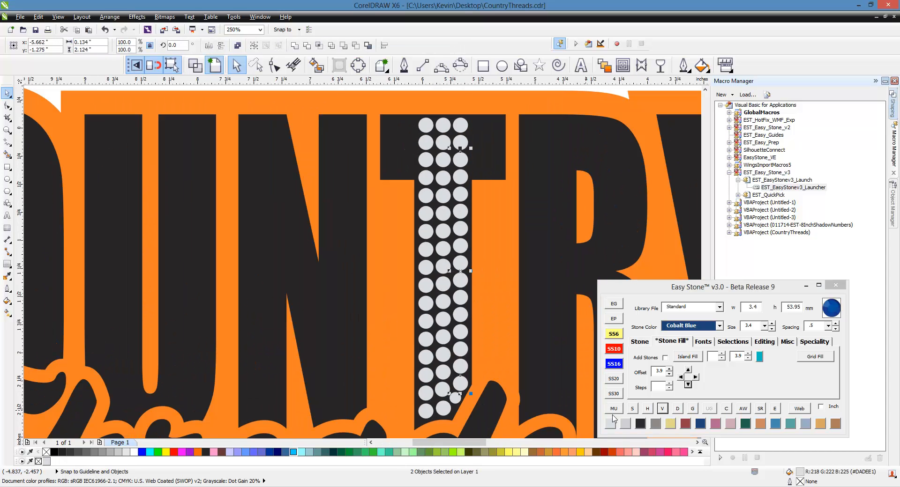
click(635, 409)
click(661, 408)
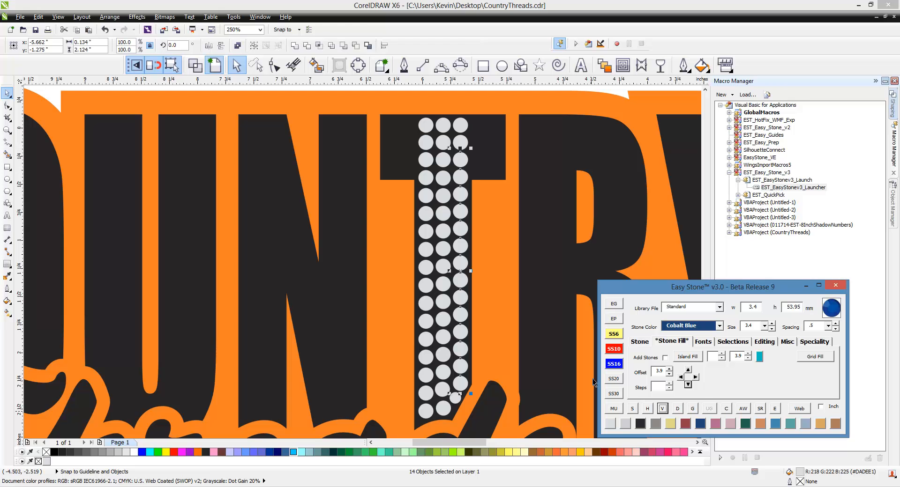
Select the middle column's stones from the third row to the second-lowest and distribute them evenly in the vertical direction.
click(447, 170)
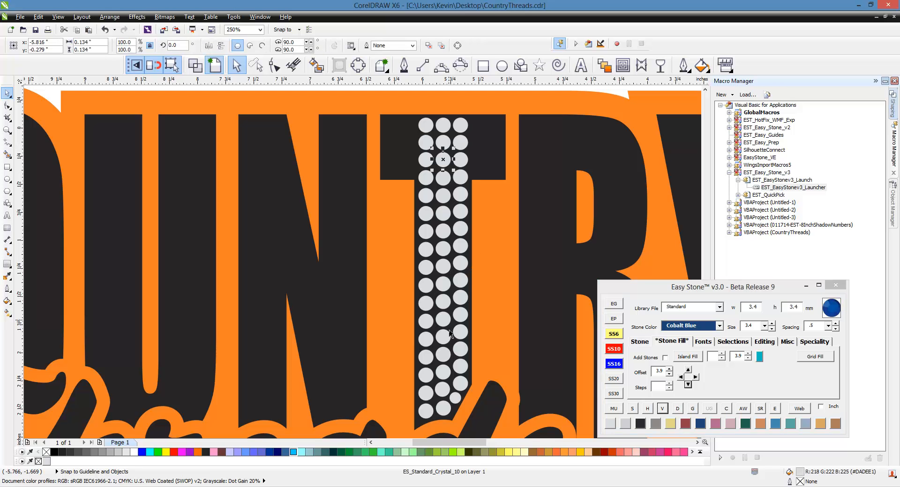
shift+click(444, 389)
click(645, 410)
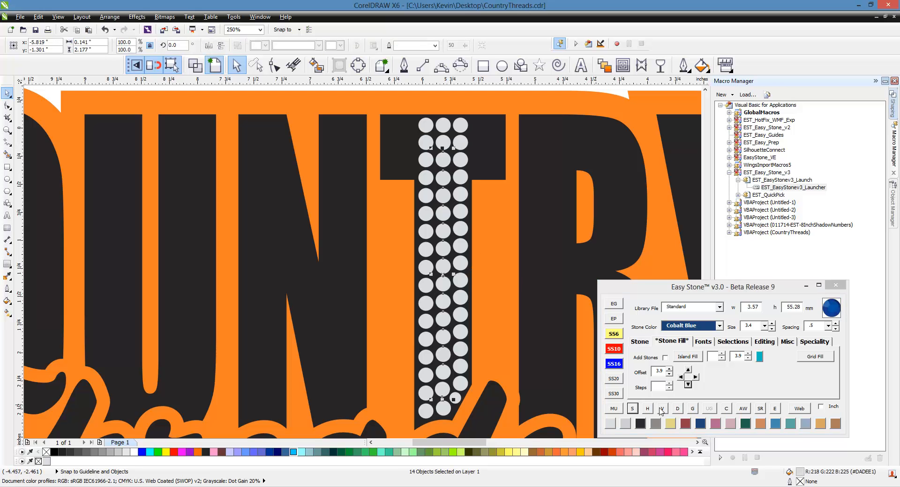
Repeat the even vertical distribution on the left column from the third row to its lowest stone, and deselect.
click(427, 162)
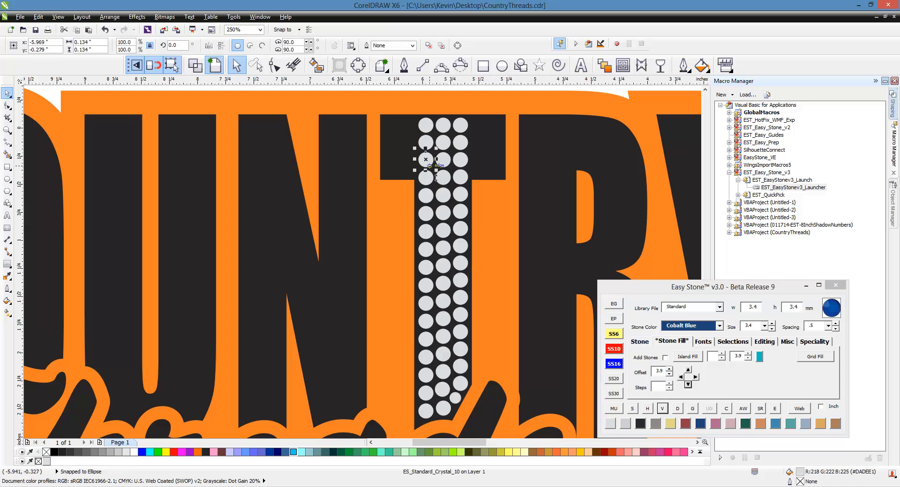
shift+click(425, 415)
click(635, 409)
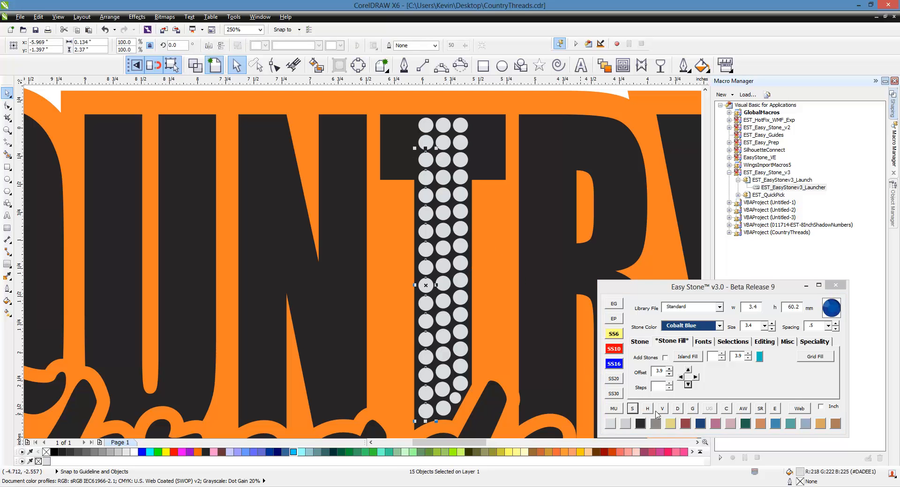
click(661, 409)
click(505, 260)
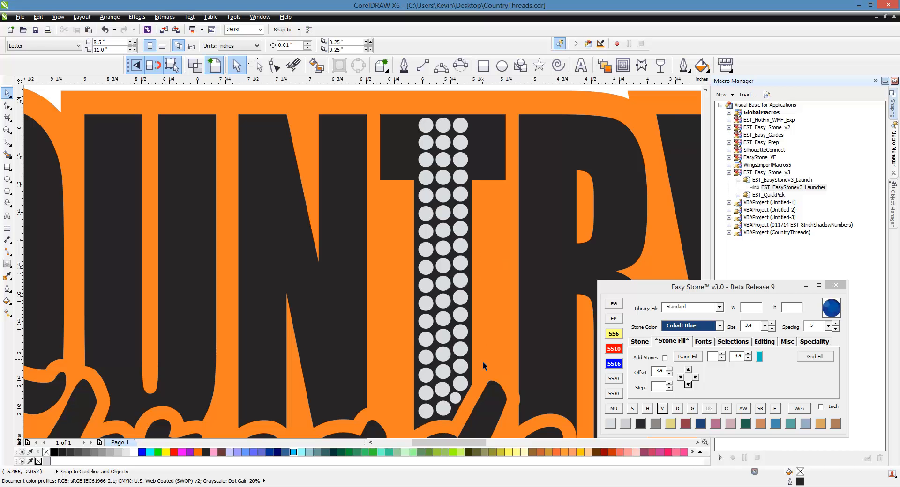
Duplicate the right column's top three stones rightward twice at a 3.9 mm offset to fill the T's right arm.
scroll(465, 120, up, 2)
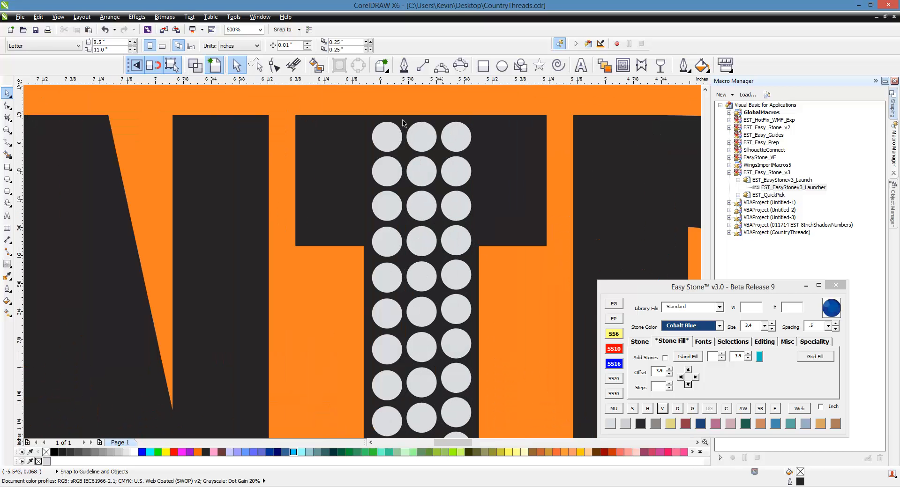
scroll(453, 139, up, 2)
click(462, 141)
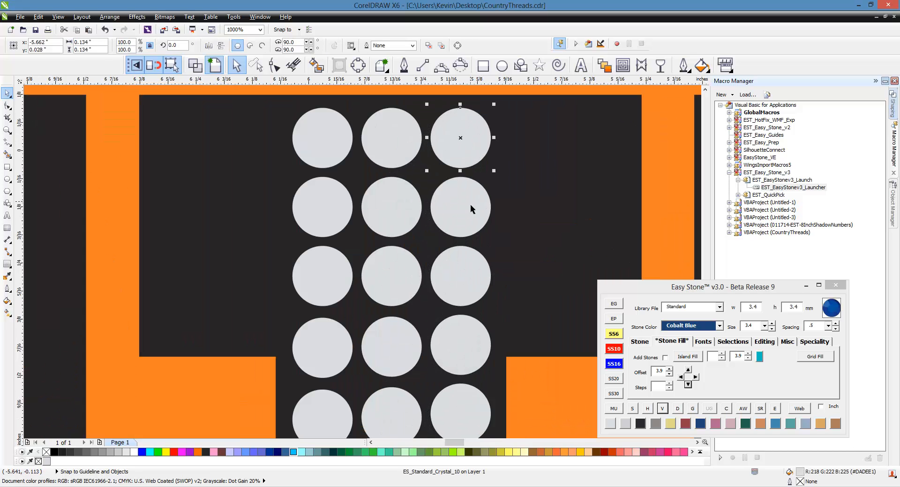
shift+click(470, 220)
shift+click(463, 276)
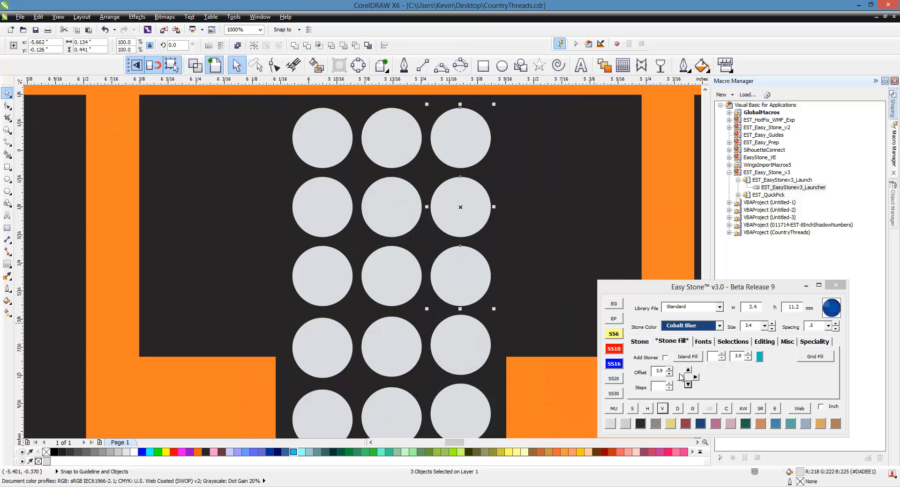
click(696, 377)
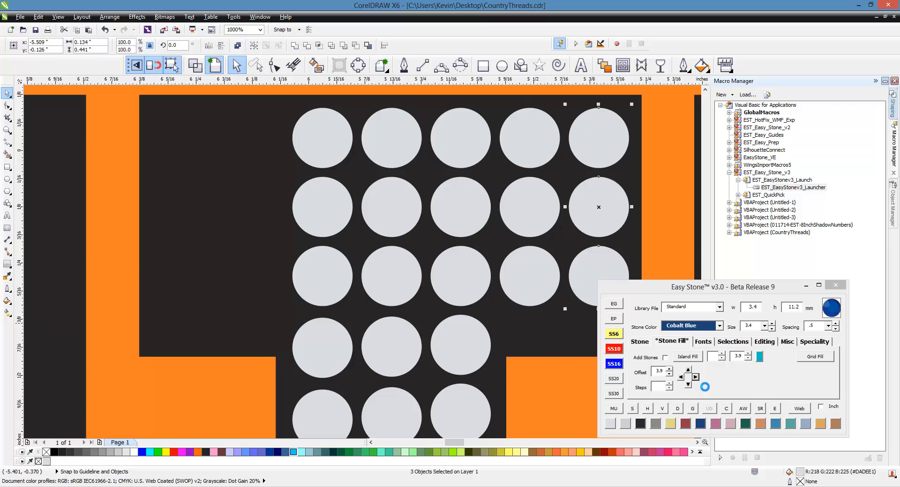
Duplicate the left column's top three stones leftward twice at a 3.9 mm offset to fill the left arm, and deselect.
click(343, 151)
shift+click(339, 198)
click(681, 378)
click(681, 377)
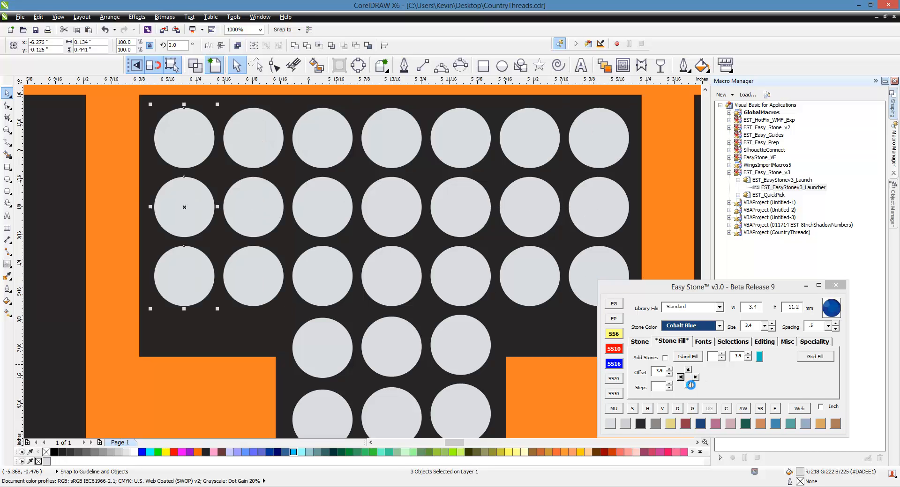
click(547, 341)
Examine the stone spacing in the T's crossbar and stem, both close up and within the whole logo.
scroll(382, 206, down, 2)
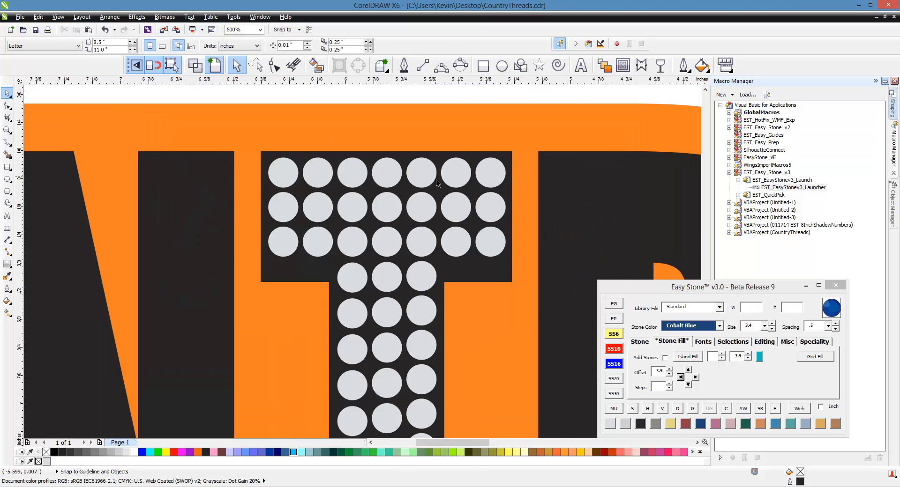
scroll(443, 184, down, 2)
scroll(432, 243, up, 2)
scroll(416, 185, down, 2)
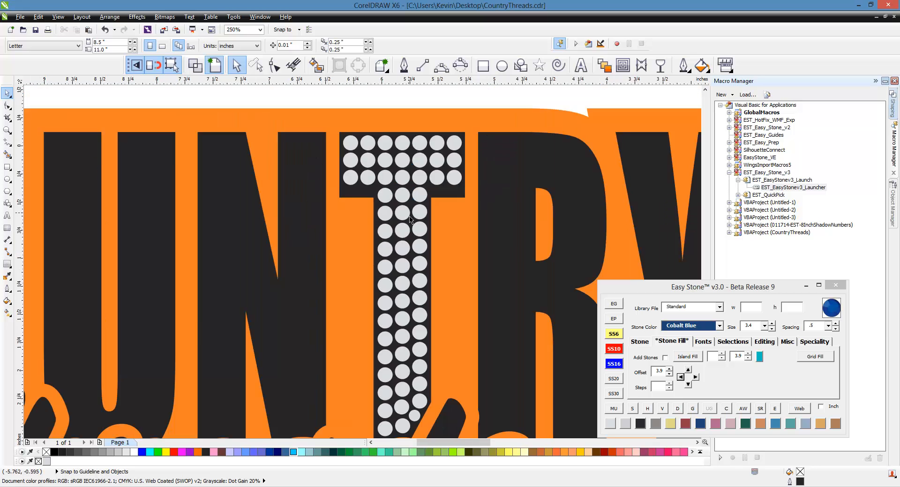
scroll(325, 196, up, 2)
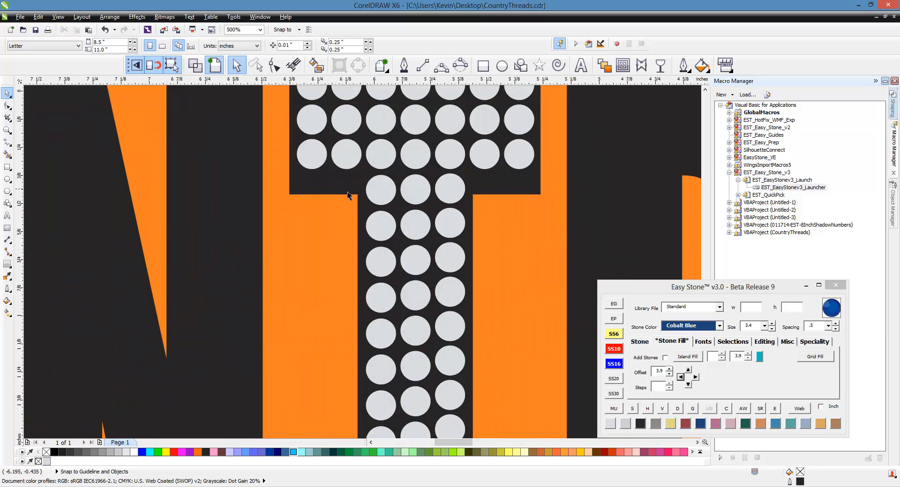
scroll(521, 261, down, 1)
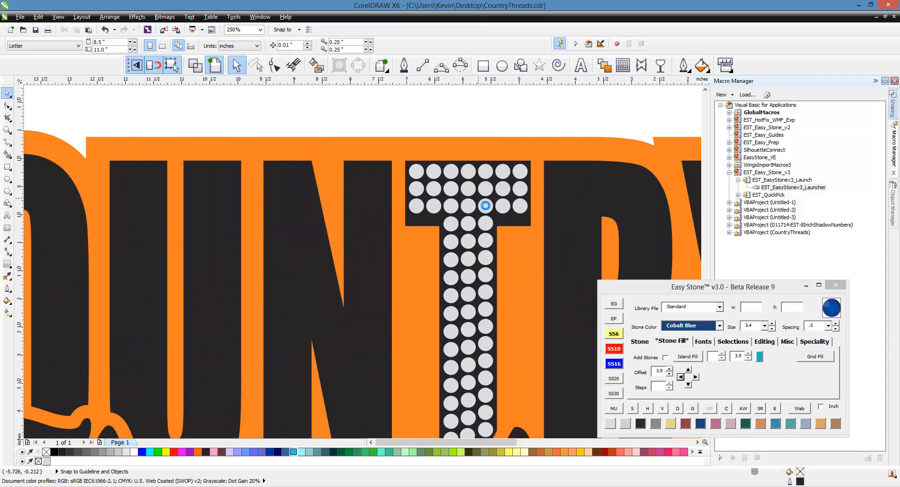
scroll(480, 202, down, 1)
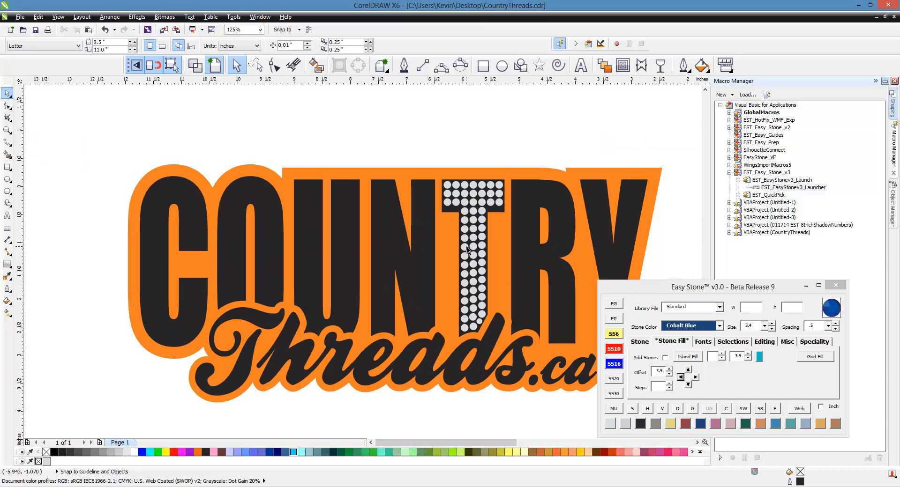
scroll(488, 240, up, 2)
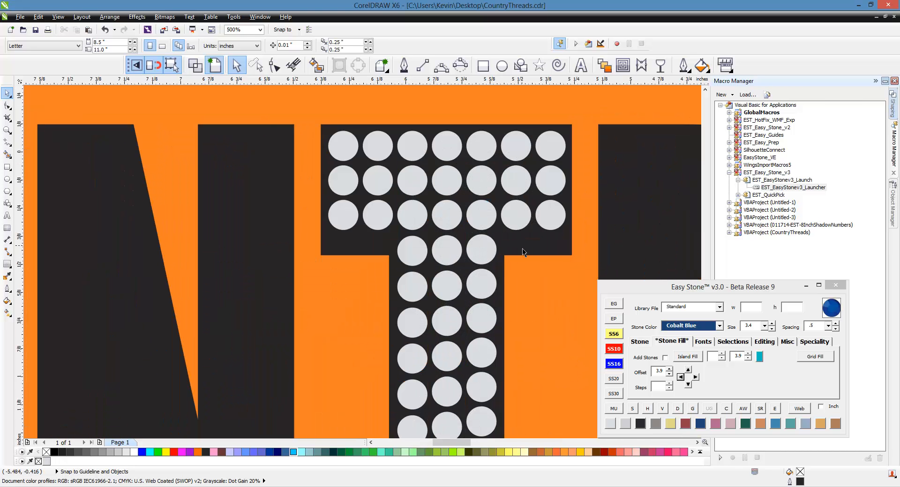
scroll(524, 251, down, 1)
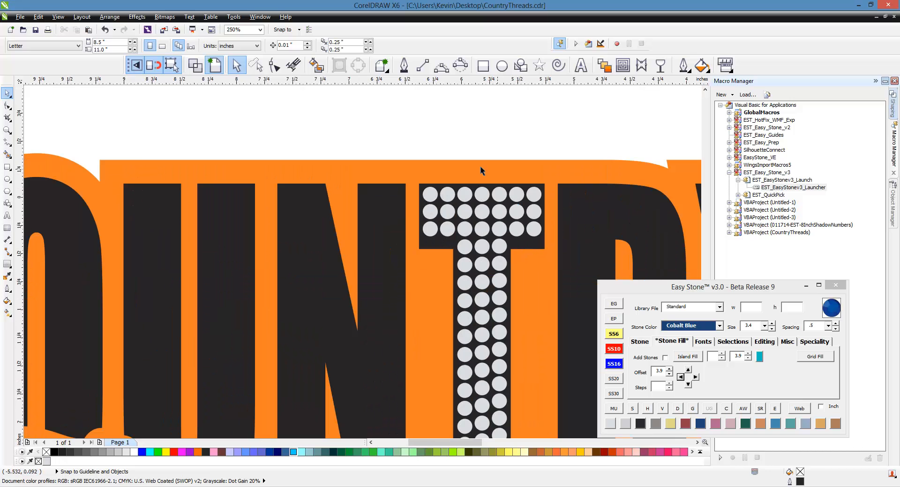
scroll(469, 162, down, 1)
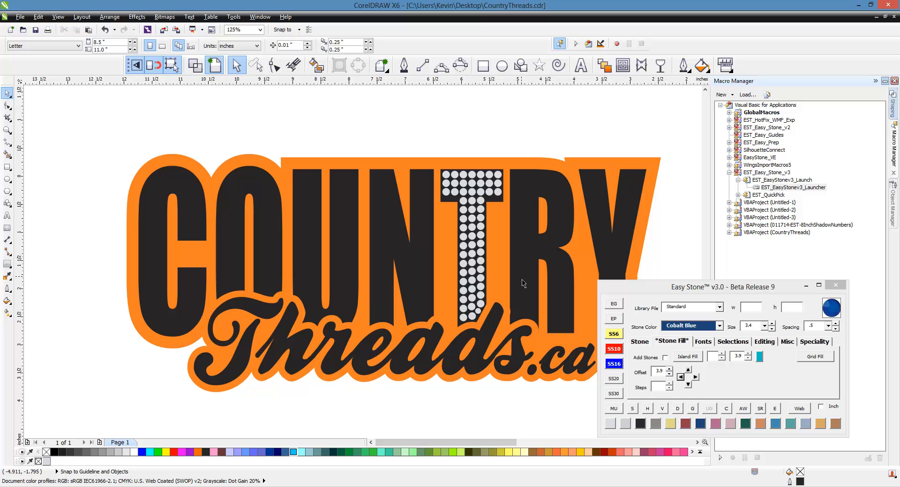
Copy the T's top-right stone to the R's upper-left corner at about X -5.051, Y 0.028 inches, and duplicate it rightward twice at 3.9 mm.
scroll(557, 190, up, 2)
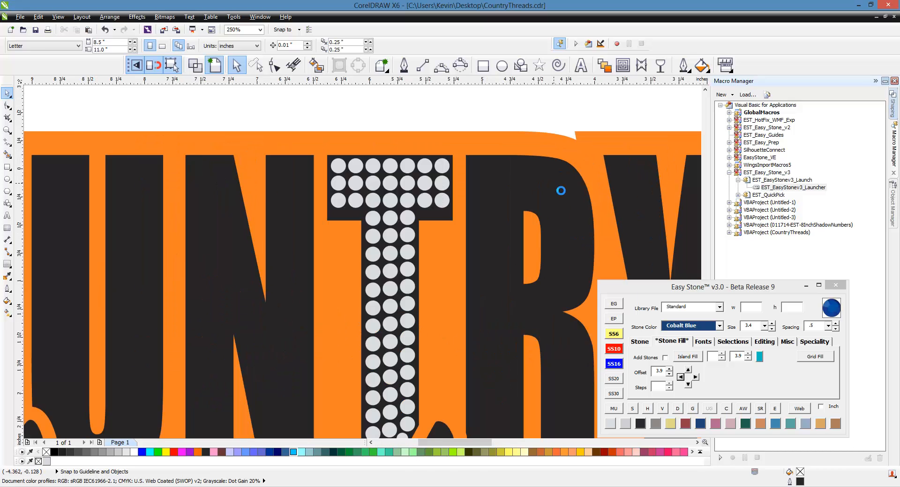
scroll(364, 146, up, 1)
scroll(331, 145, down, 1)
scroll(330, 145, up, 1)
click(330, 146)
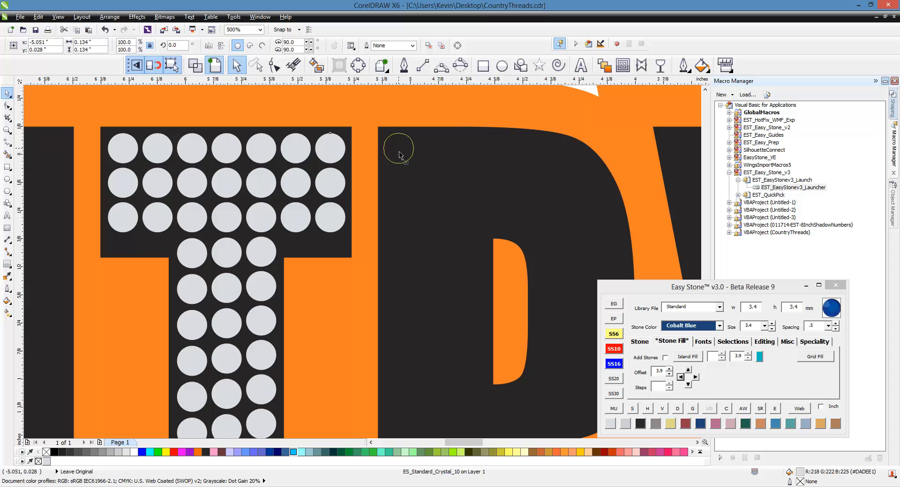
click(398, 148)
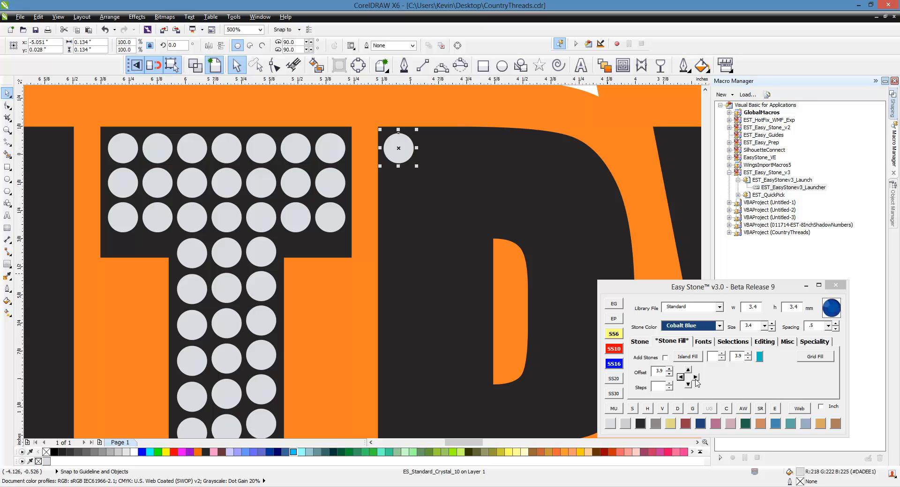
click(696, 377)
click(695, 377)
Move the R's three-stone row down its stem to about X -4.893, Y -0.647 inches and check its fit across the stem's width.
click(402, 149)
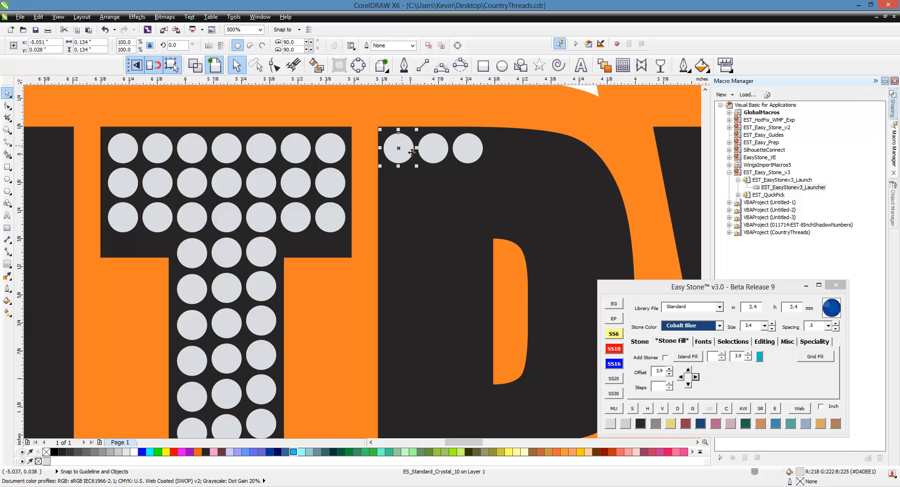
shift+click(429, 149)
shift+click(464, 151)
drag(466, 154, 458, 295)
scroll(453, 296, up, 4)
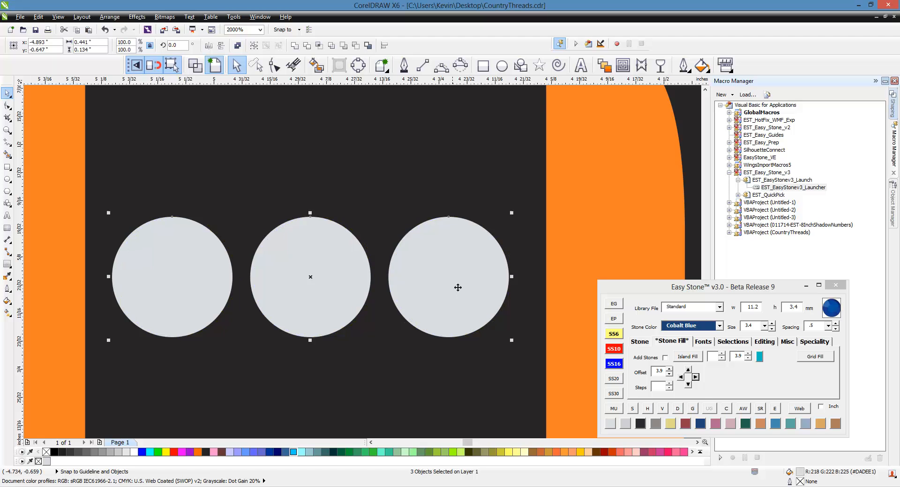
scroll(458, 287, down, 8)
scroll(436, 289, up, 2)
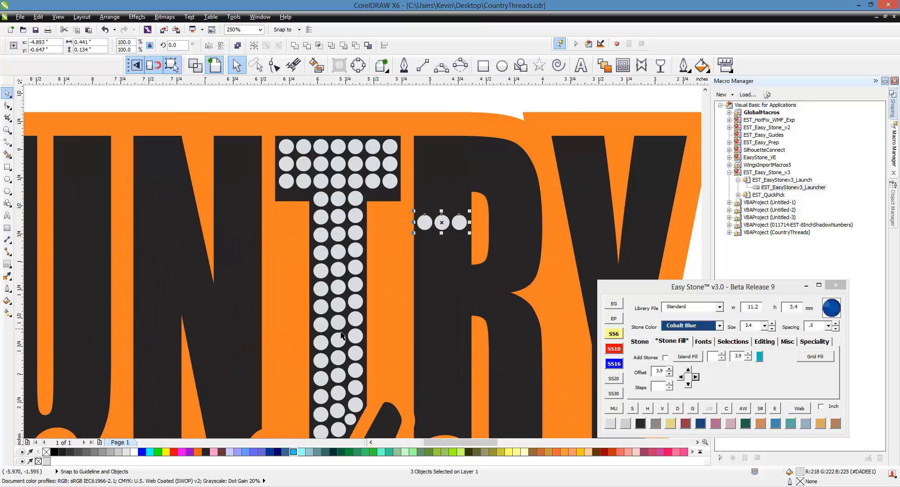
Align the R's three-stone row with the T's top row of stones, and deselect.
scroll(469, 218, up, 2)
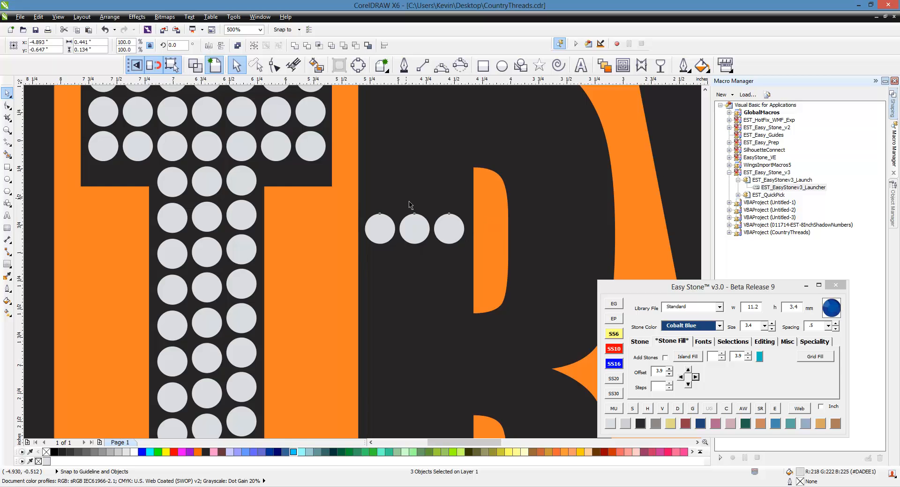
scroll(409, 205, down, 2)
scroll(421, 231, up, 2)
scroll(402, 267, down, 2)
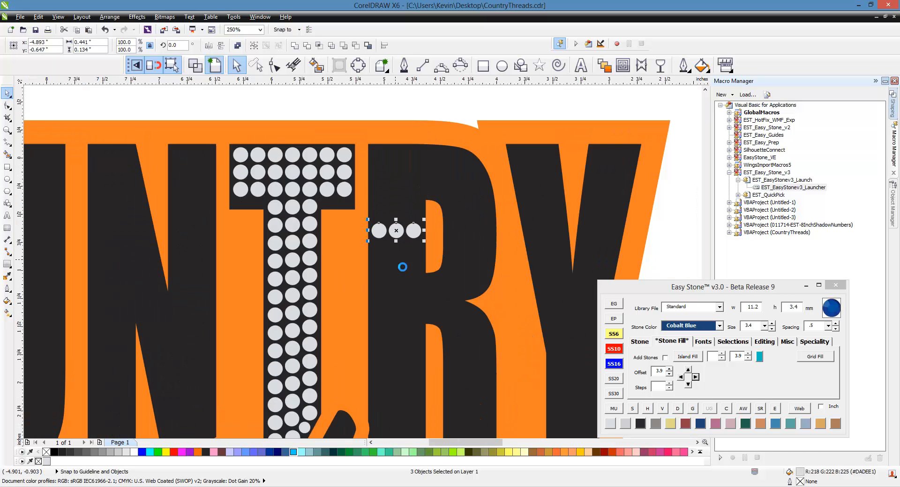
scroll(394, 180, up, 2)
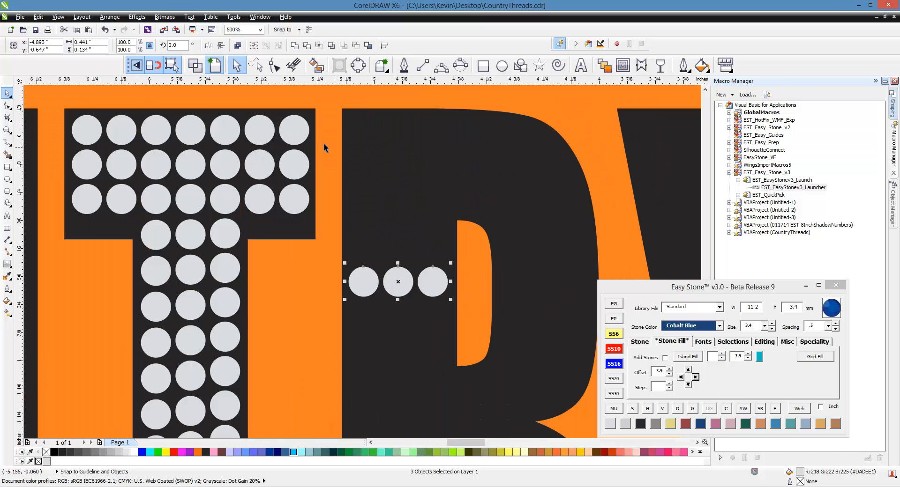
shift+click(305, 139)
key(t)
scroll(428, 253, down, 2)
key(Escape)
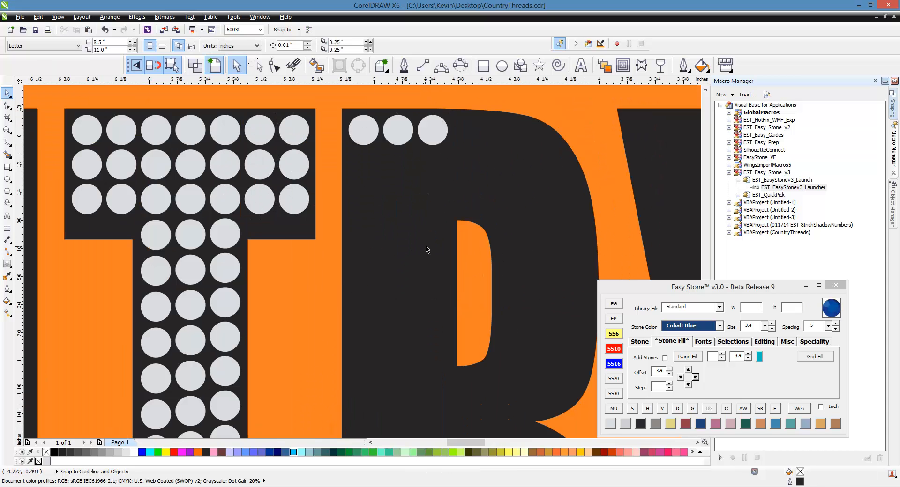
Duplicate the R's three-stone row down its stem at a 3.9 mm offset, ending at about Y -3.043 inches.
scroll(428, 253, down, 2)
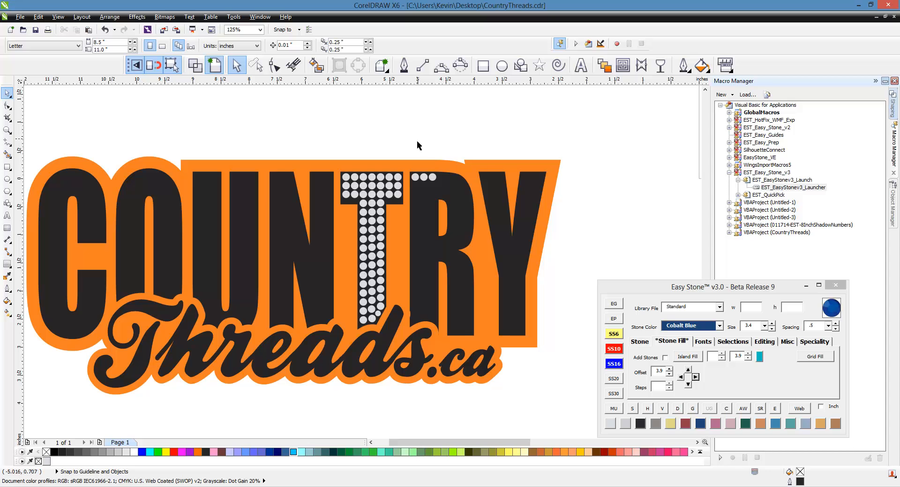
scroll(445, 182, up, 1)
drag(374, 136, 427, 210)
scroll(395, 145, down, 1)
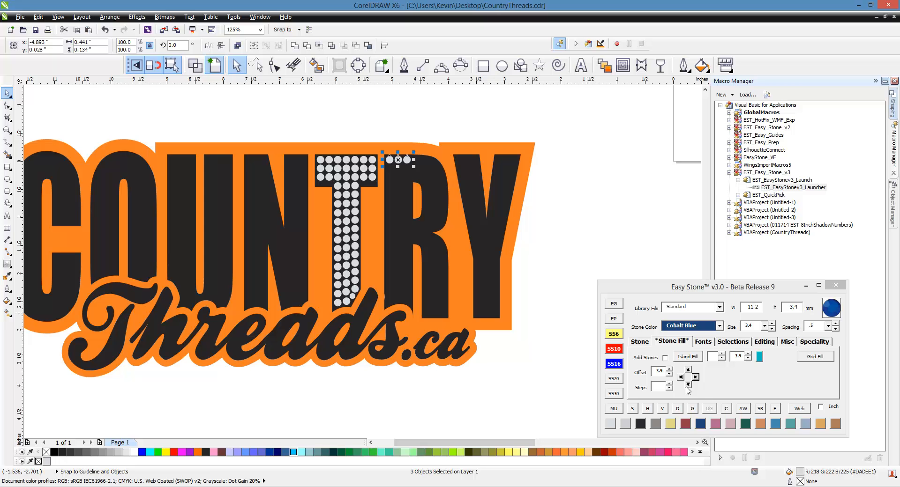
click(667, 390)
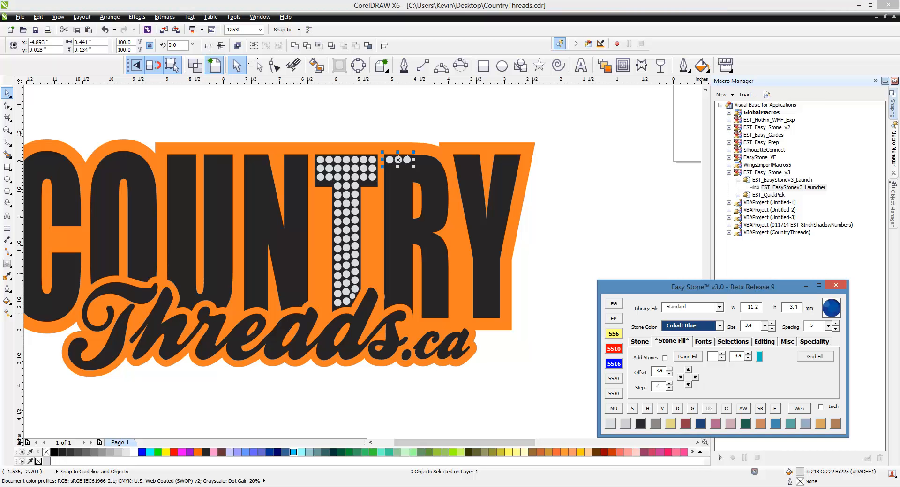
click(685, 386)
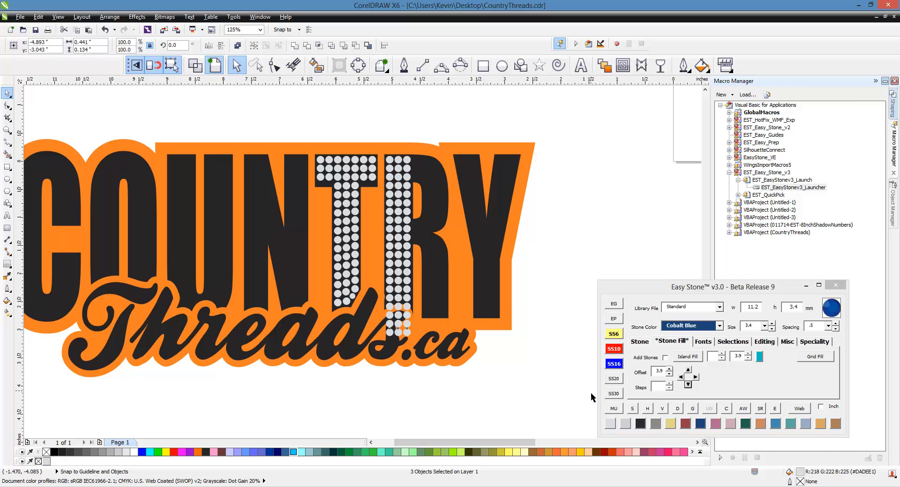
Delete the three lowest rows of R stem stones that run over the script lettering.
scroll(387, 314, up, 1)
scroll(279, 338, up, 1)
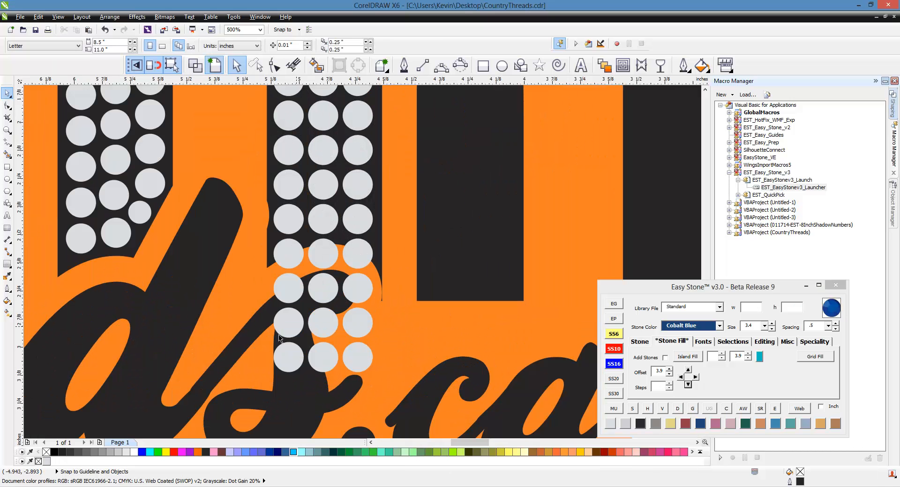
click(305, 363)
key(Delete)
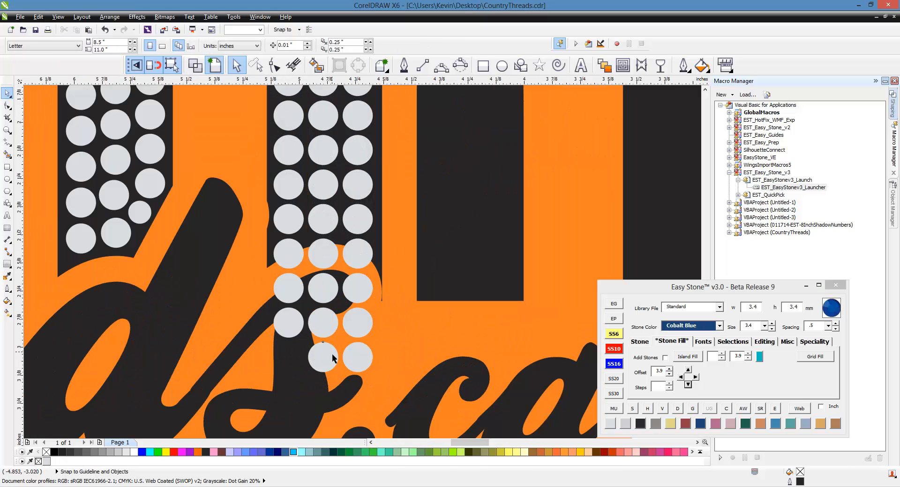
click(332, 357)
key(Delete)
click(360, 359)
key(Delete)
click(359, 310)
key(Delete)
click(364, 295)
key(Delete)
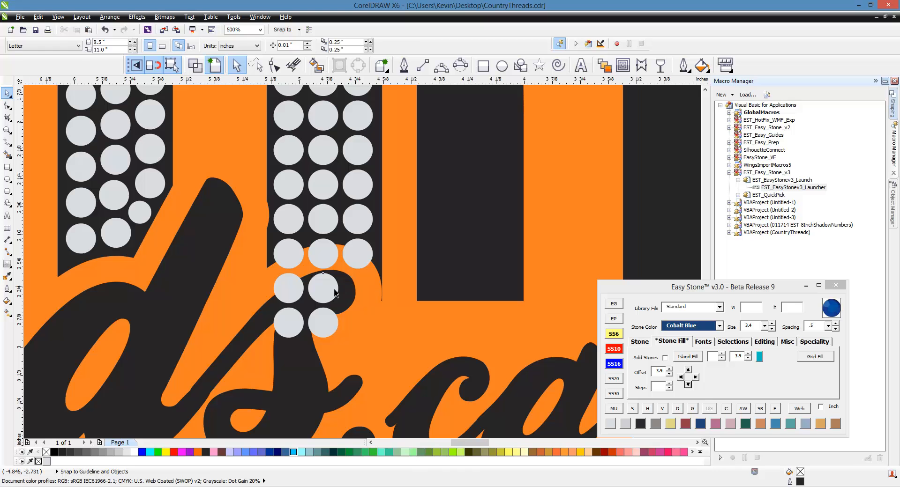
click(332, 291)
key(Delete)
click(326, 323)
key(Delete)
click(296, 295)
key(Delete)
Delete the row of three stones overlapping the curved orange outline at the foot of the R's stem.
scroll(278, 209, up, 1)
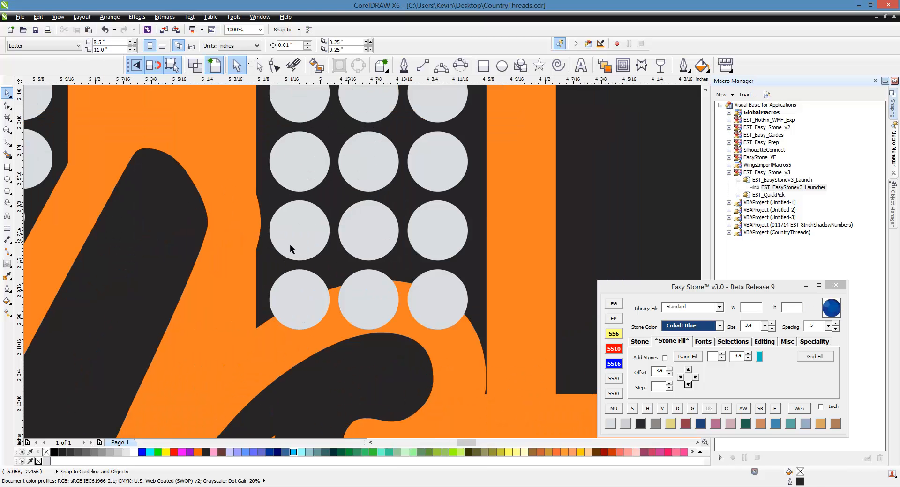
click(304, 290)
key(Delete)
click(369, 299)
key(Delete)
click(434, 294)
key(Delete)
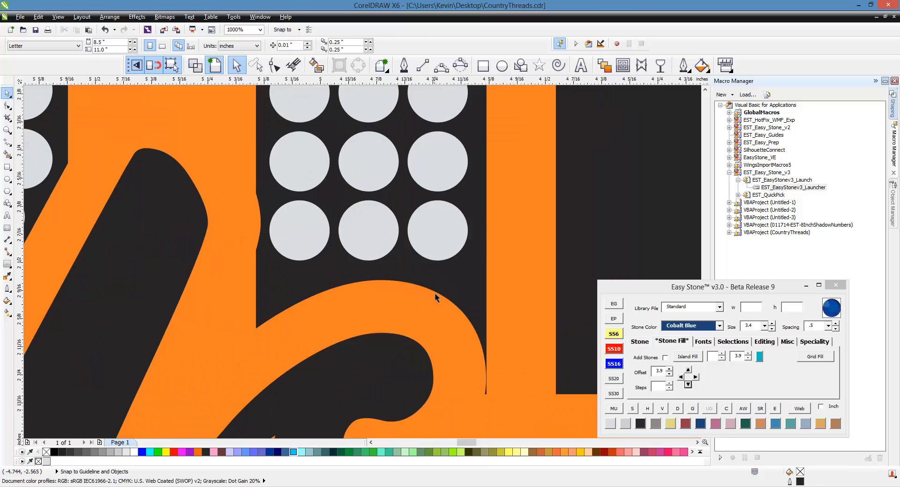
Lower the bottom stones of the R stem's right and left columns towards the curved edge, the left one to about Y -2.465 inches.
scroll(421, 240, up, 1)
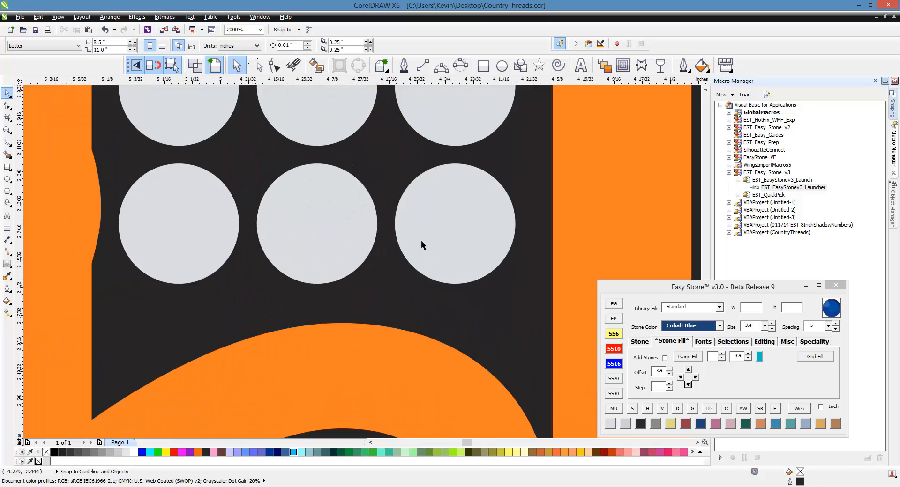
click(458, 246)
drag(475, 223, 475, 240)
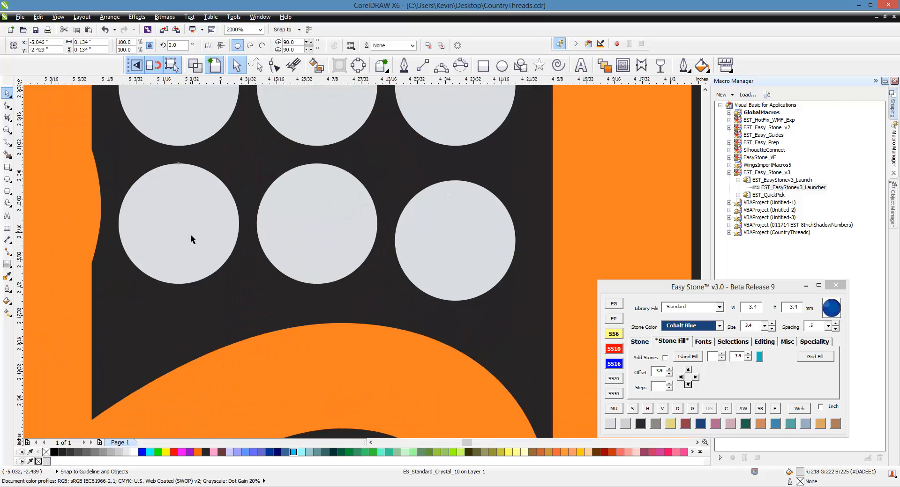
drag(190, 234, 200, 258)
Select the R stem's whole left column from its end stones and distribute its stones evenly in the vertical direction.
scroll(270, 291, down, 3)
scroll(270, 292, down, 2)
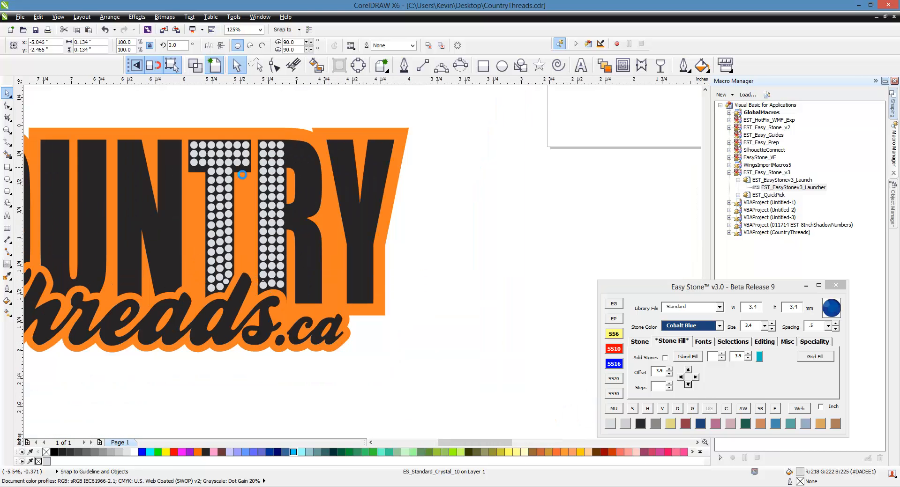
scroll(286, 145, up, 2)
shift+click(291, 126)
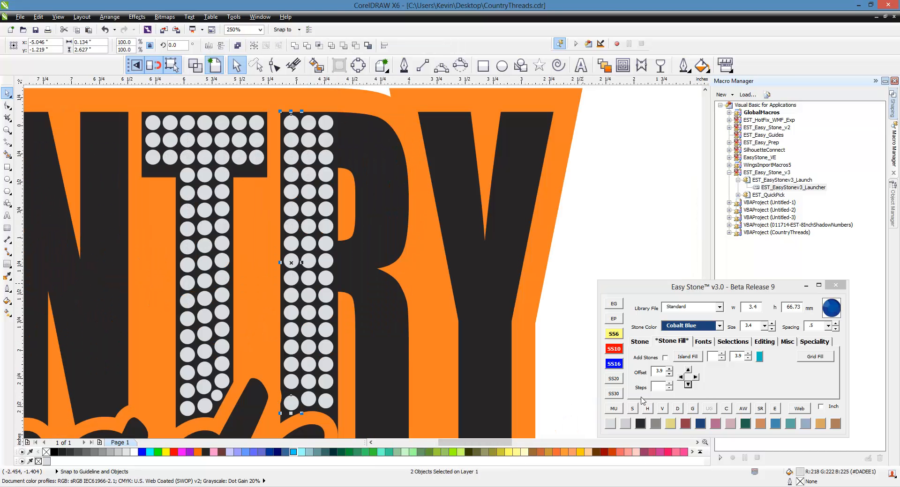
click(632, 409)
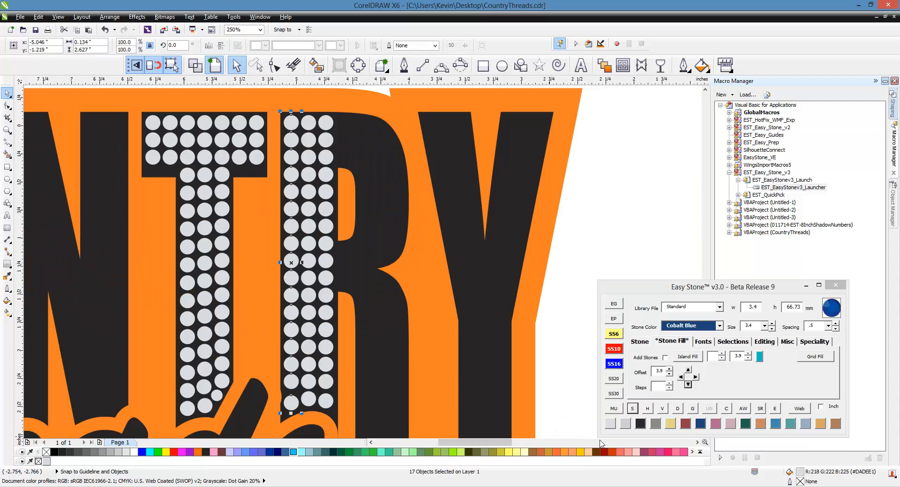
click(663, 409)
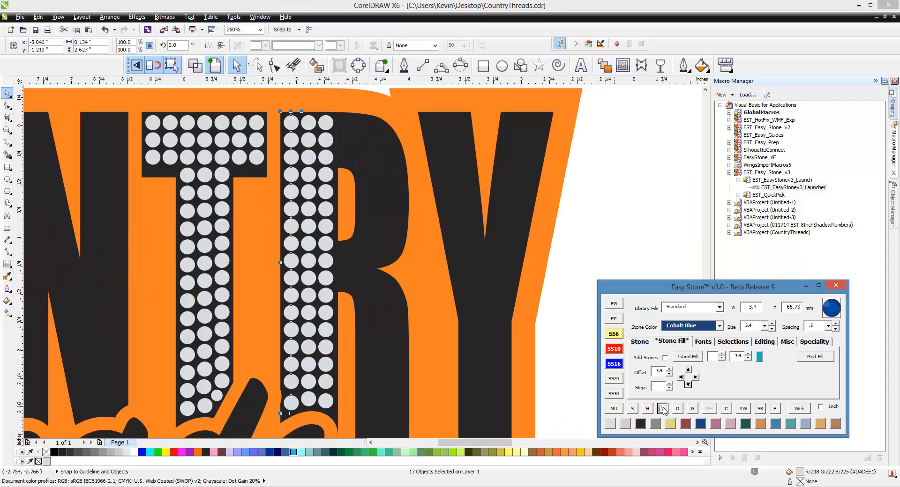
Distribute the stones of the R stem's middle and right columns evenly between their top and bottom stones.
click(311, 405)
click(632, 409)
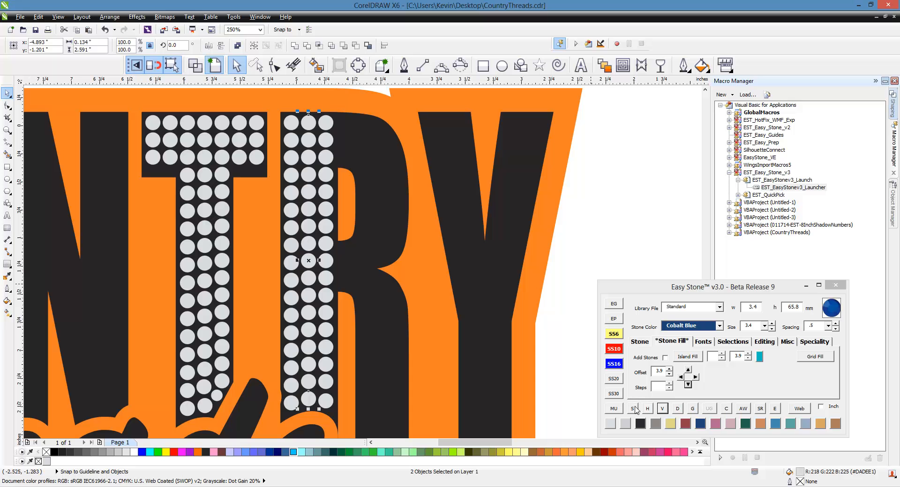
click(661, 409)
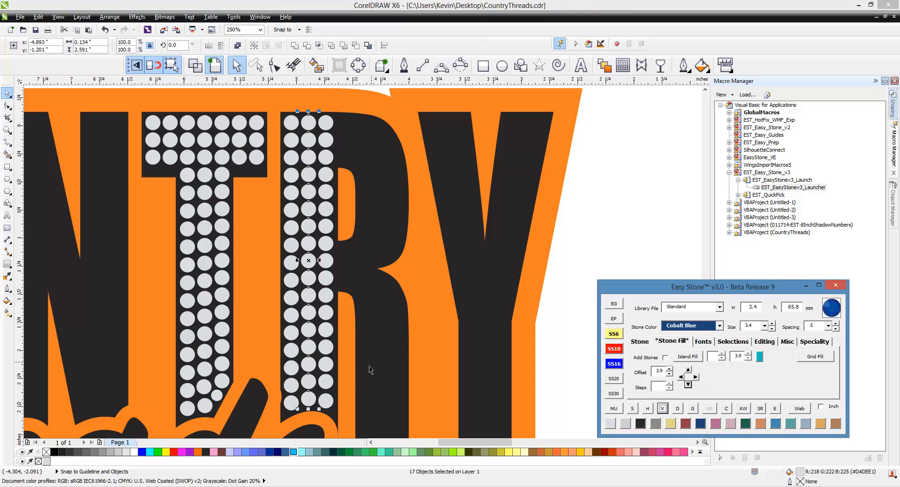
click(331, 399)
shift+click(325, 122)
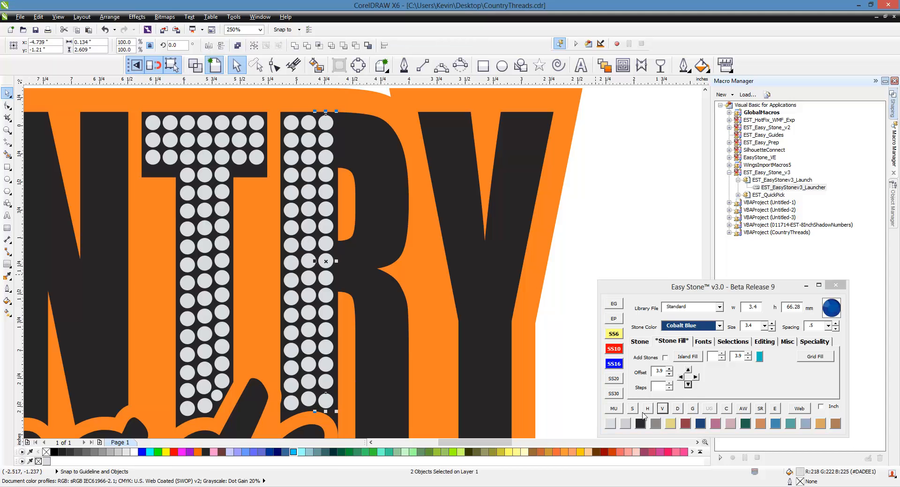
click(634, 412)
click(665, 409)
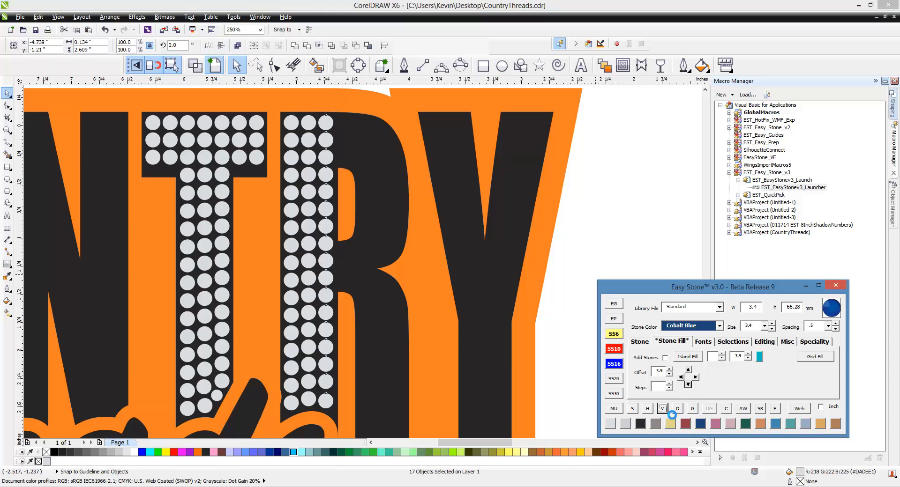
Duplicate the right column's three stones beside the R's middle junction once to the right at a 3.9 mm offset.
scroll(388, 210, down, 1)
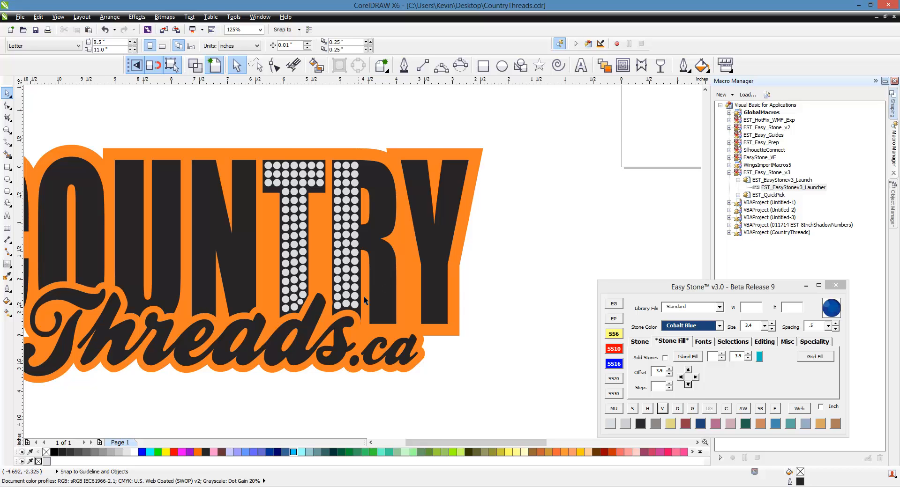
scroll(394, 288, up, 1)
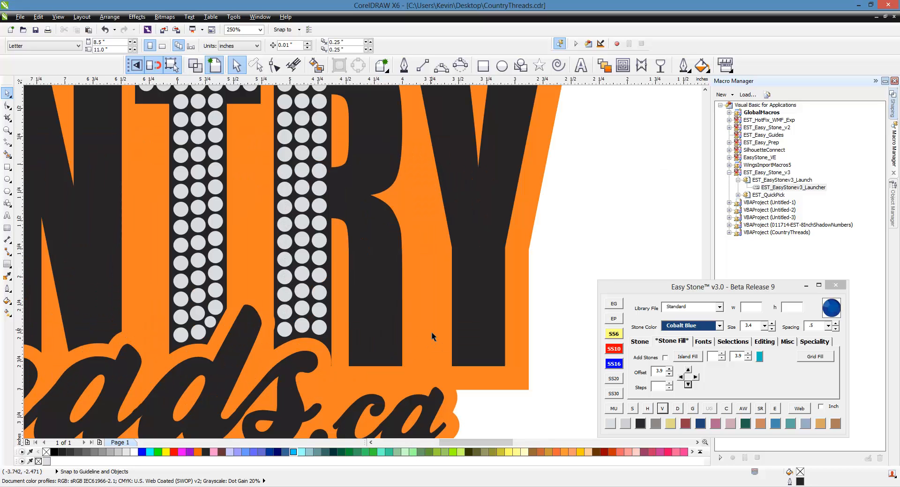
scroll(338, 180, up, 1)
scroll(338, 180, up, 1)
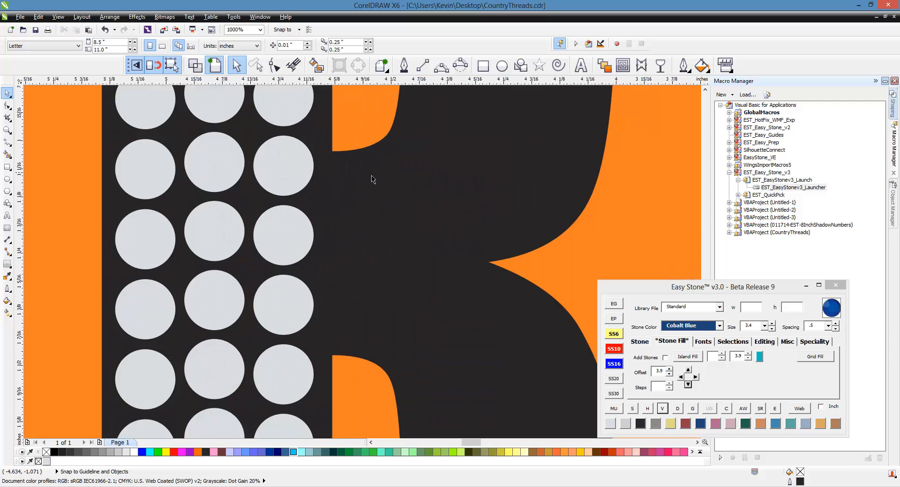
click(301, 183)
shift+click(302, 234)
shift+click(302, 300)
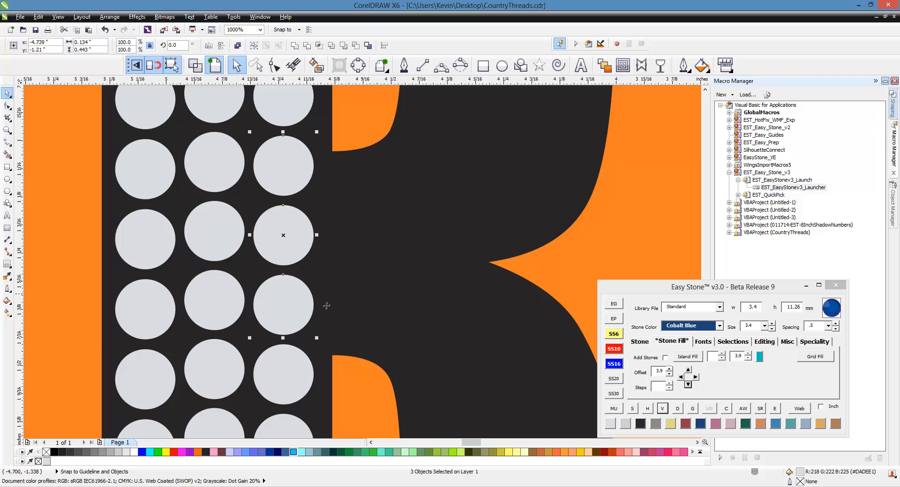
click(695, 377)
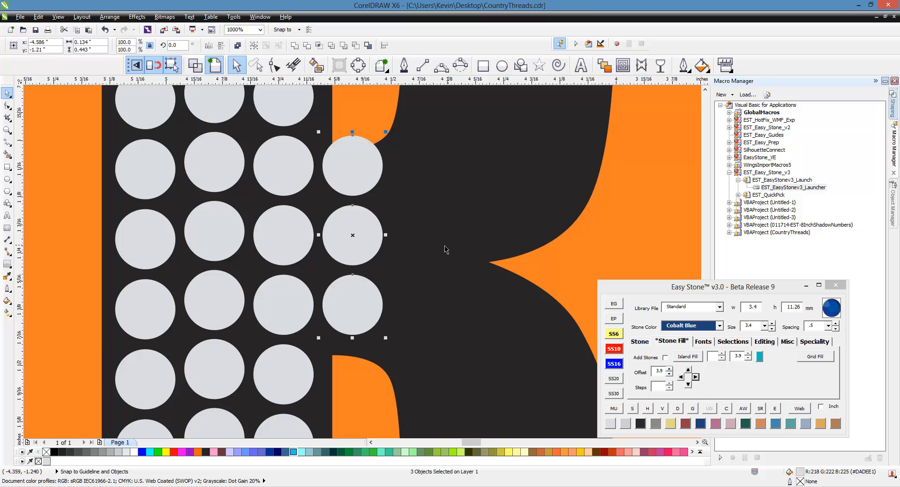
Move the duplicated three-stone column down within the R's junction to about Y -1.27 inches.
scroll(363, 180, up, 1)
drag(366, 180, 404, 178)
scroll(414, 159, down, 1)
scroll(398, 170, up, 1)
scroll(395, 179, down, 2)
scroll(395, 179, up, 1)
scroll(390, 180, down, 1)
scroll(390, 180, up, 2)
scroll(404, 178, down, 2)
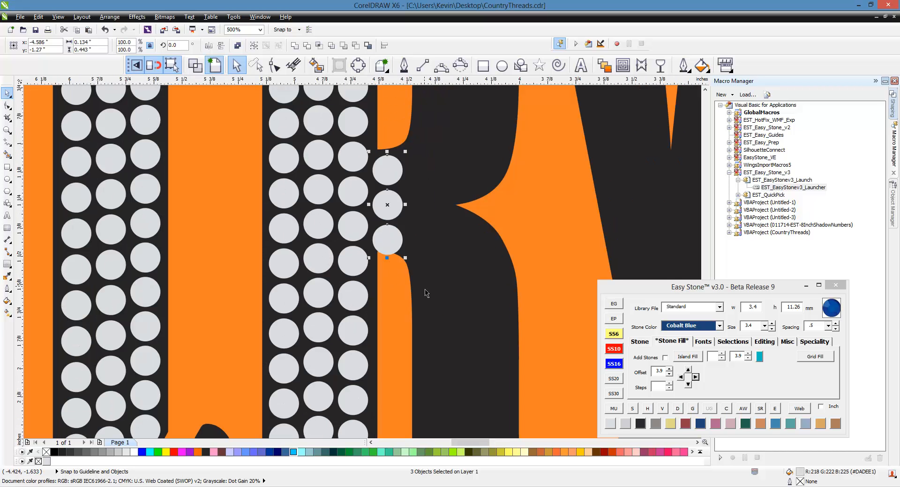
Lower the junction's three-stone column slightly further to about Y -1.282 inches, check its fit between the R's openings, and deselect.
scroll(401, 197, down, 2)
scroll(399, 206, up, 3)
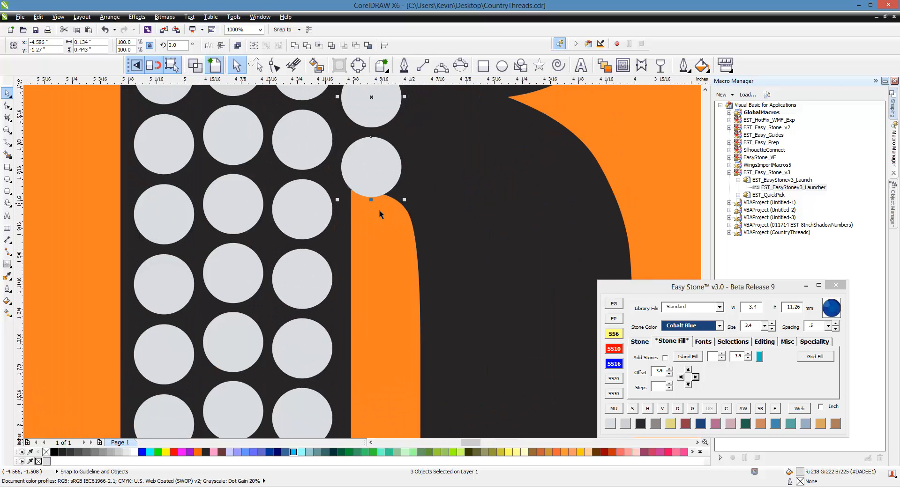
scroll(387, 265, down, 2)
scroll(387, 268, down, 1)
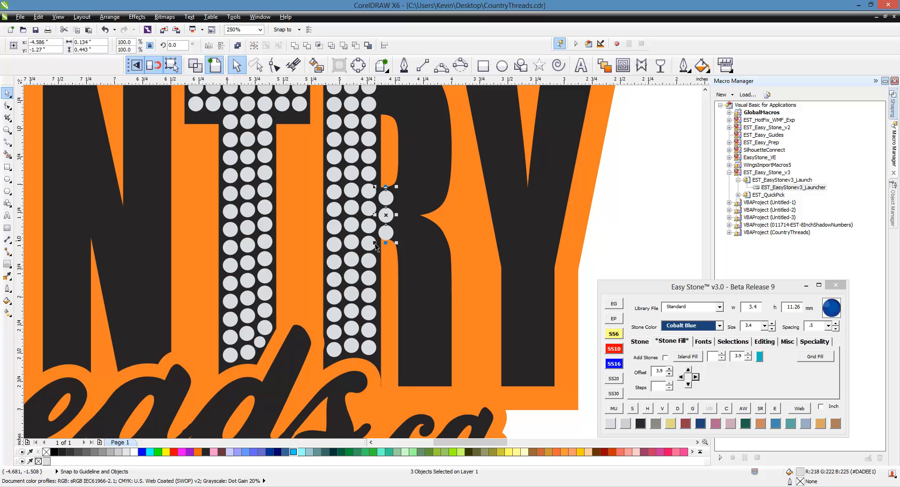
scroll(404, 190, up, 3)
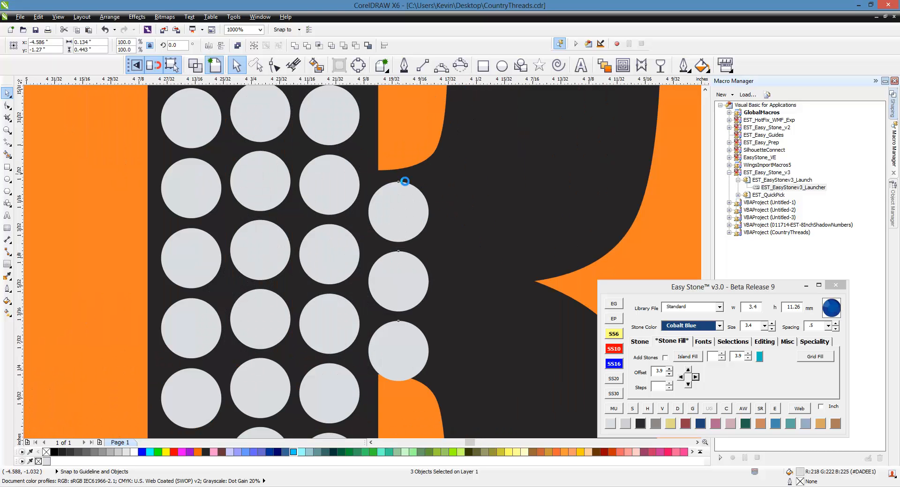
drag(423, 231, 422, 242)
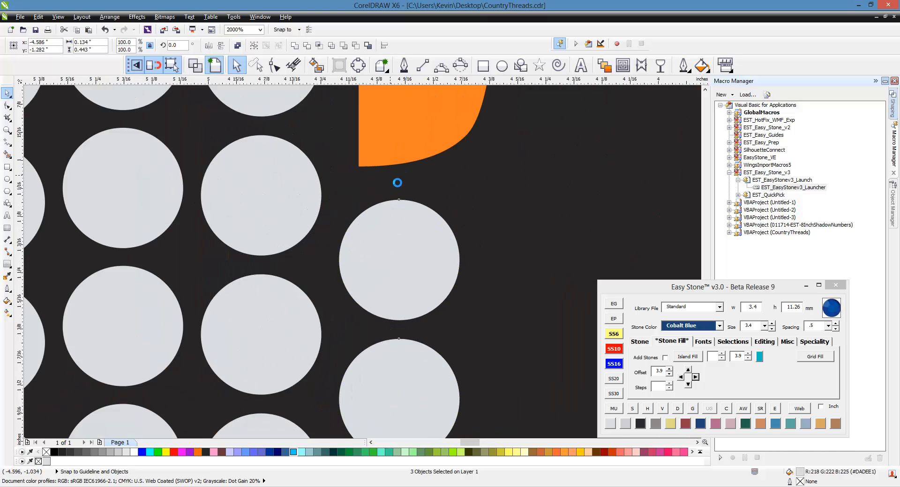
scroll(396, 183, down, 2)
scroll(436, 236, down, 1)
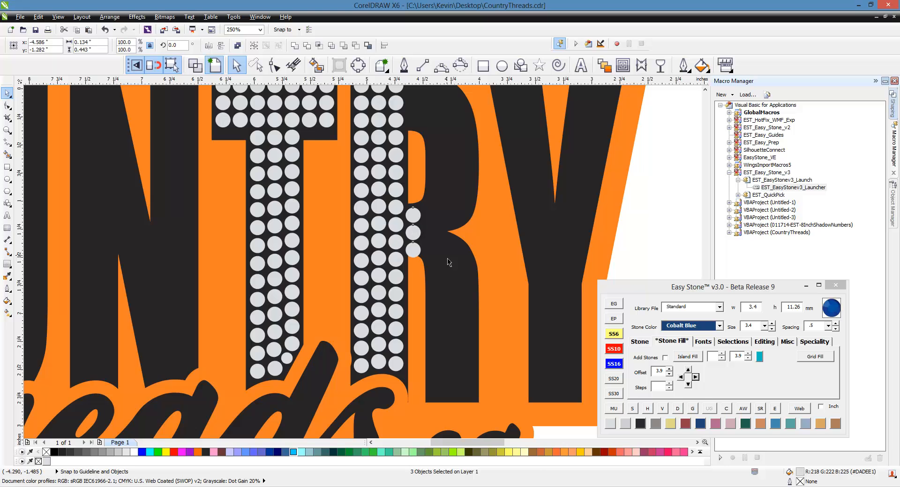
key(Escape)
Duplicate the R junction's three-stone column once to the right at a 3.9 mm offset and deselect.
scroll(424, 223, up, 1)
scroll(418, 218, up, 1)
click(419, 220)
shift+click(418, 280)
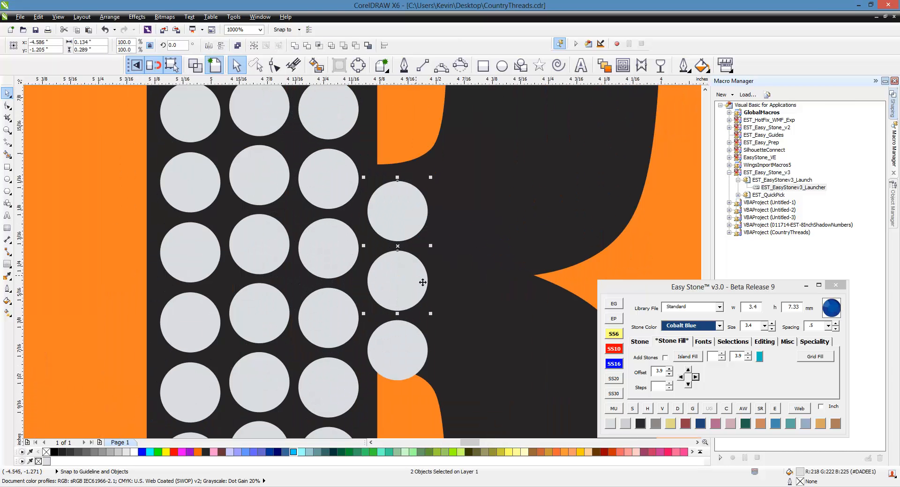
shift+click(401, 335)
click(695, 377)
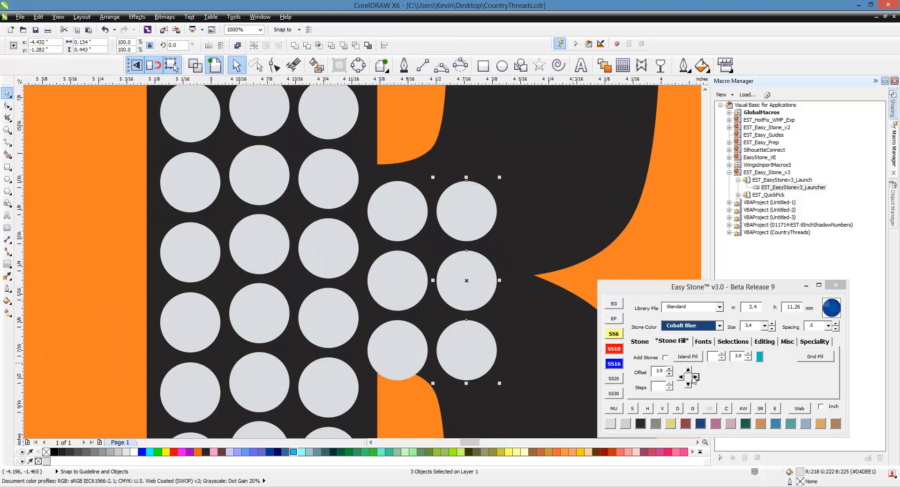
key(Escape)
Examine the stones in the R's junction and the unfilled bowl and lower leg at several magnifications.
scroll(452, 256, down, 1)
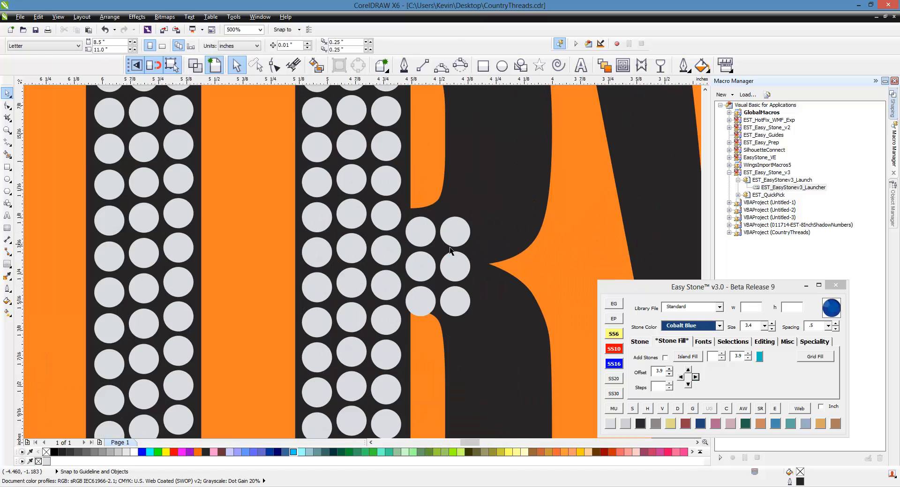
scroll(471, 256, up, 1)
scroll(475, 256, down, 1)
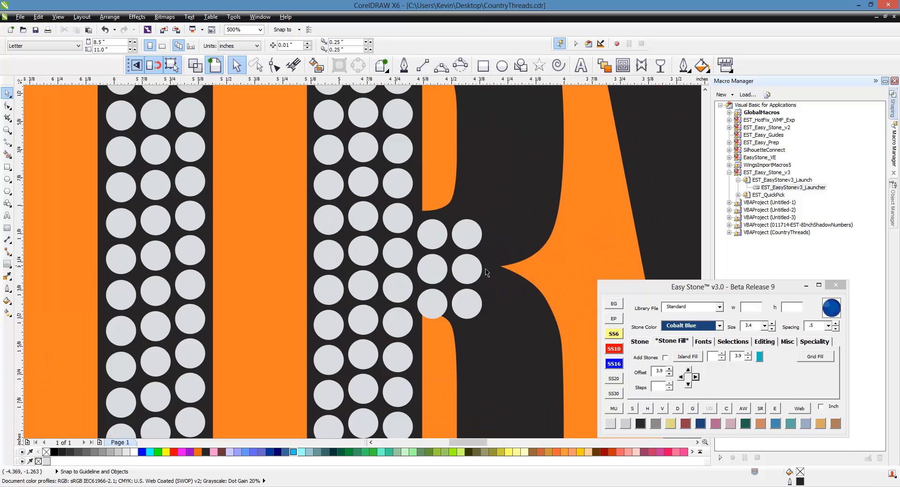
scroll(487, 256, down, 1)
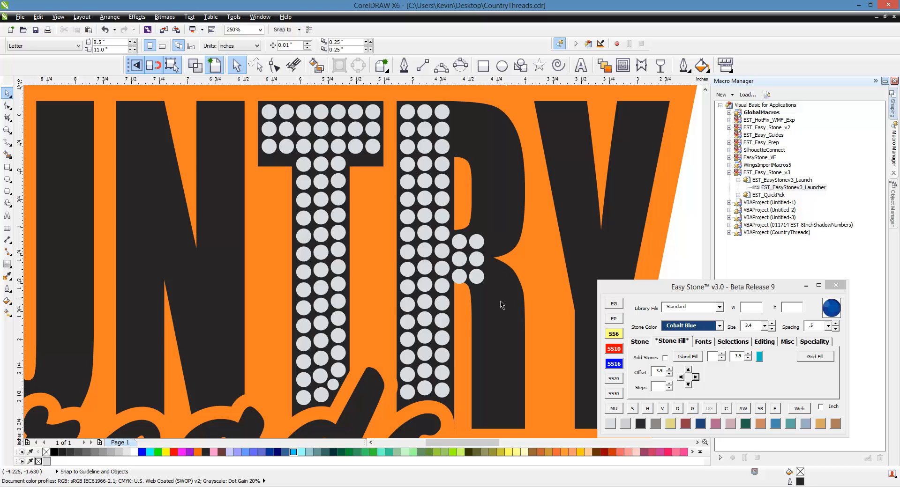
scroll(502, 305, up, 1)
scroll(440, 247, down, 1)
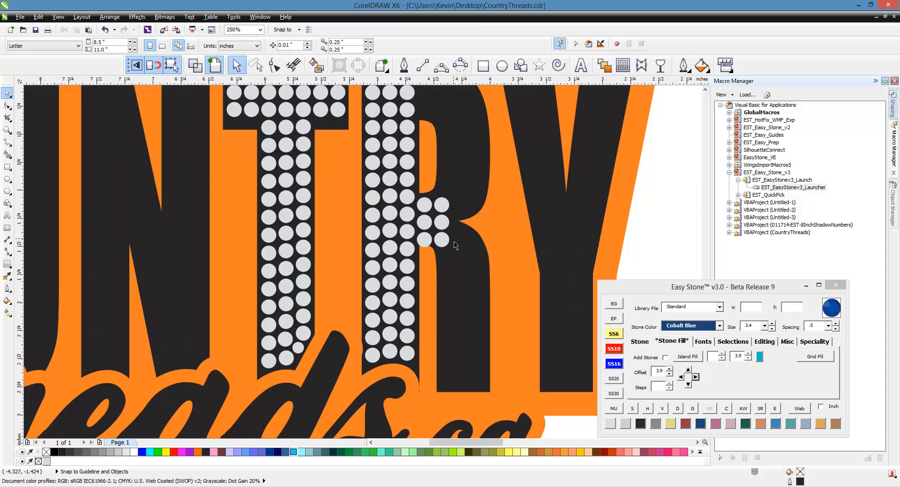
scroll(439, 255, down, 1)
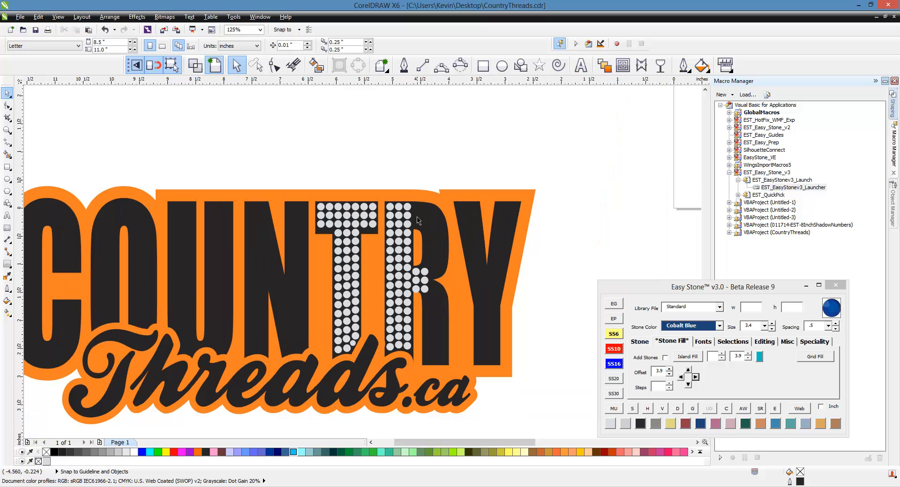
scroll(434, 283, up, 1)
scroll(398, 182, down, 1)
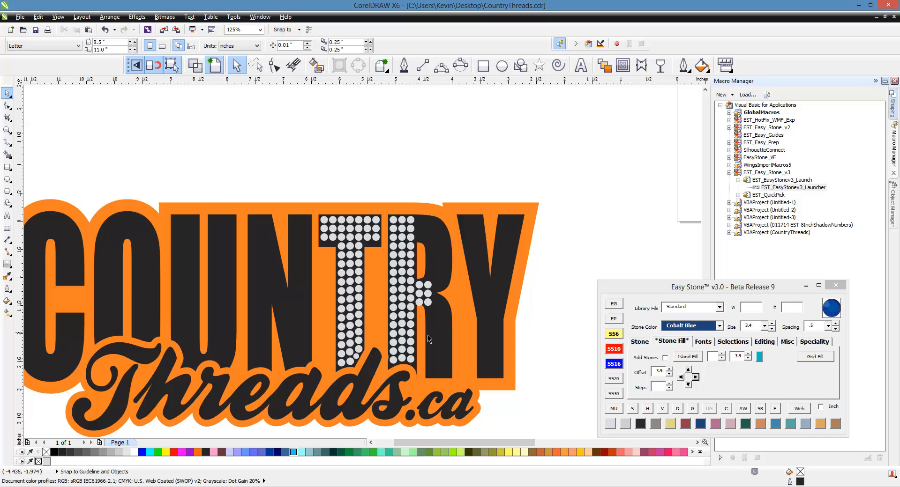
scroll(431, 328, up, 1)
scroll(438, 300, up, 1)
scroll(441, 246, down, 1)
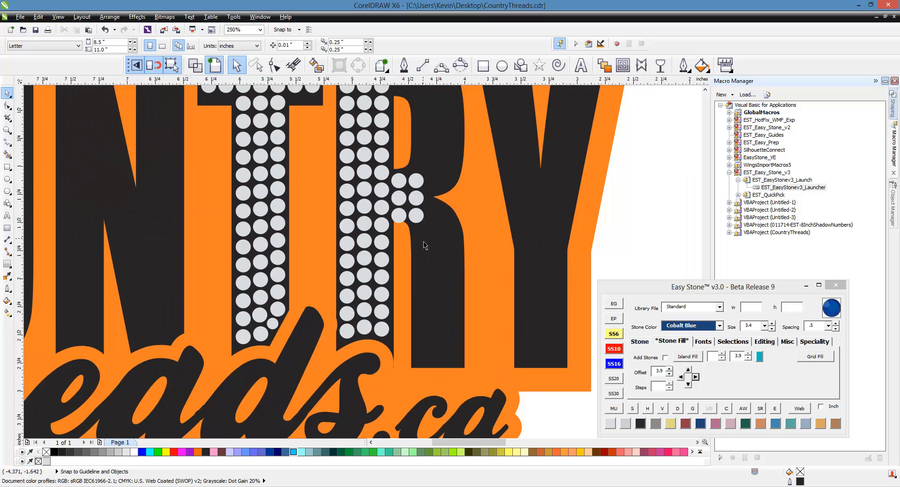
Copy a stem stone to the base of the R's right leg and duplicate it twice to the right at a 3.9 mm offset.
scroll(424, 245, up, 1)
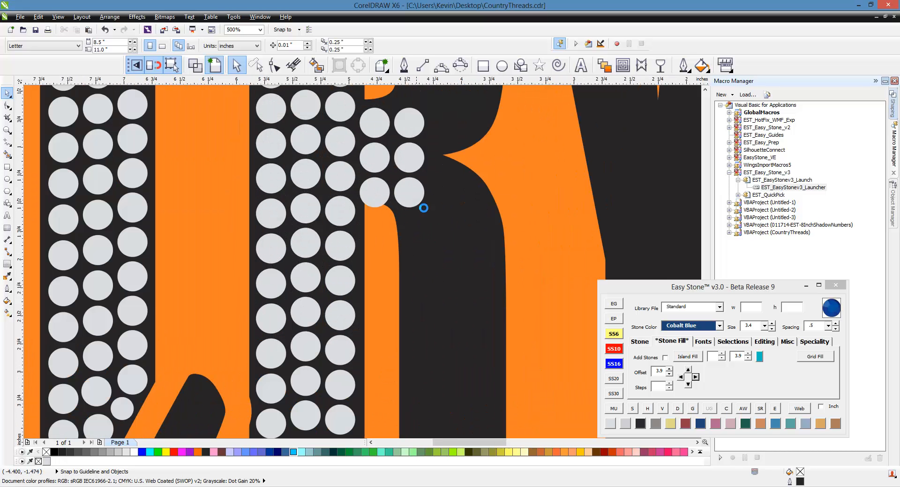
scroll(419, 207, down, 1)
scroll(427, 296, up, 1)
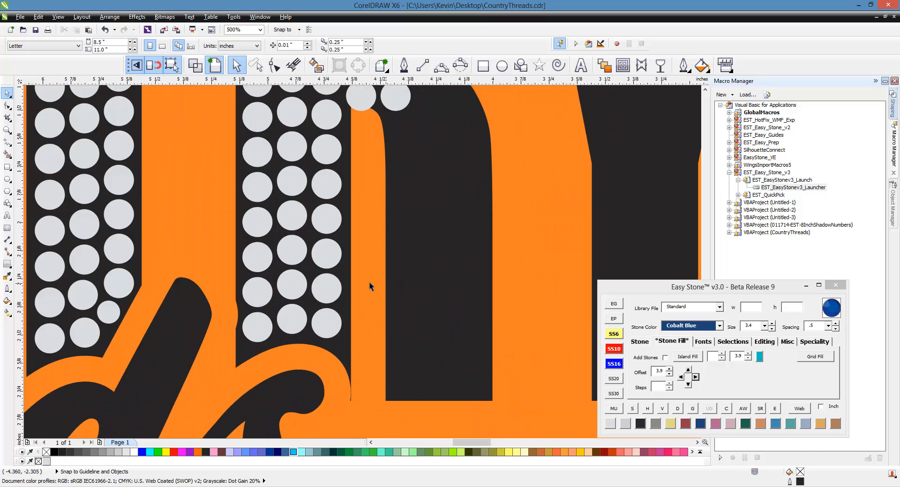
drag(330, 256, 408, 386)
click(695, 377)
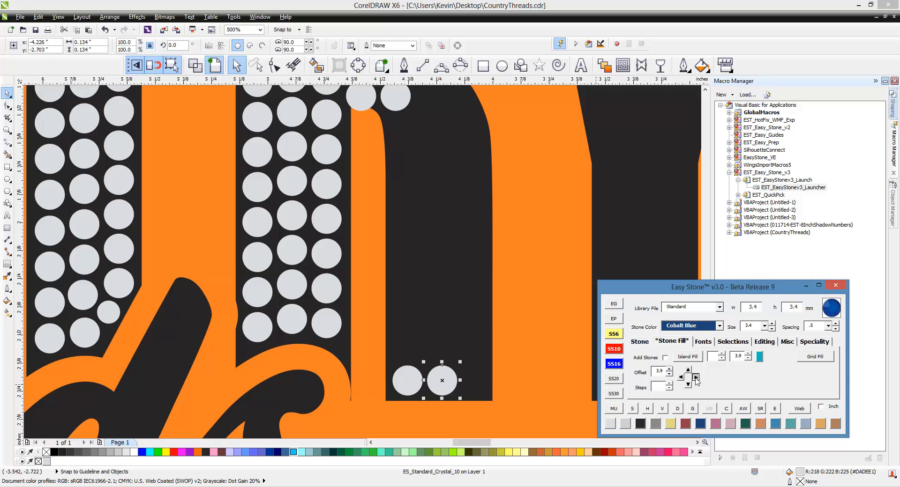
click(695, 377)
key(Escape)
Center the three-stone row within the base of the R's leg at about X -4.237, Y -2.698 inches.
scroll(439, 413, up, 2)
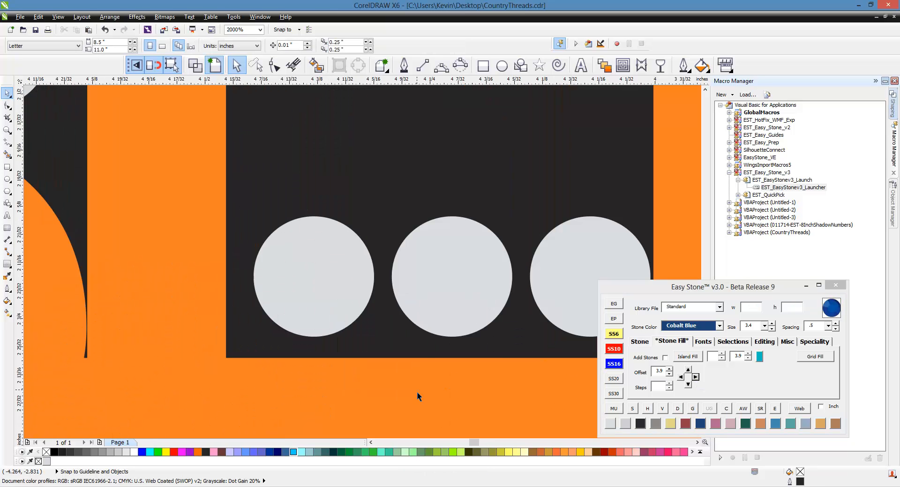
click(334, 293)
shift+click(445, 292)
shift+click(558, 282)
drag(585, 275, 570, 272)
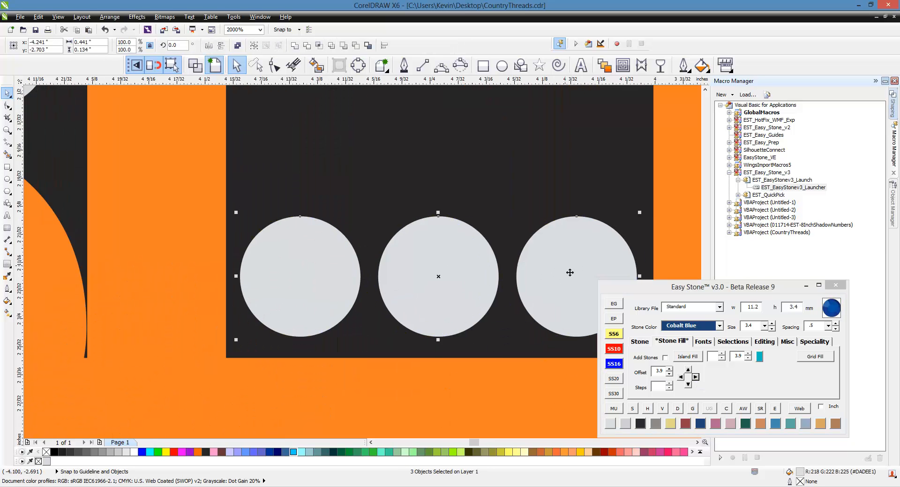
scroll(417, 243, down, 1)
scroll(491, 269, up, 1)
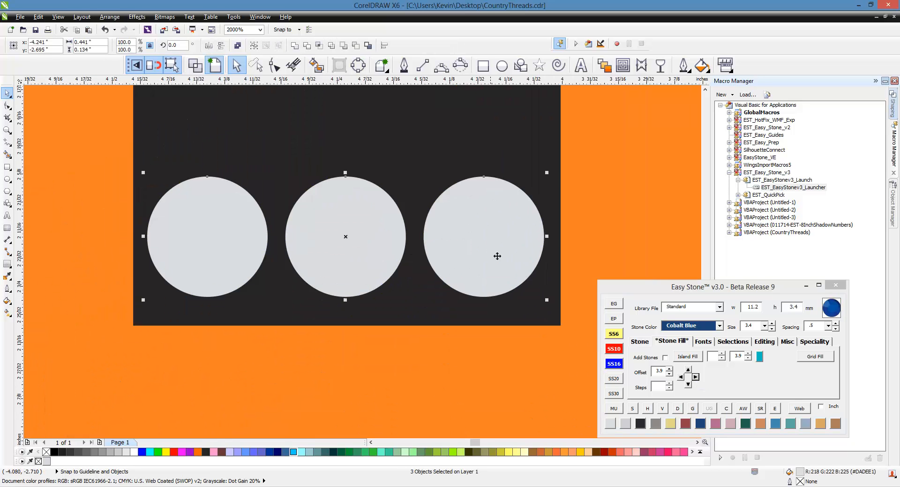
scroll(497, 257, up, 1)
scroll(504, 255, down, 1)
scroll(510, 283, down, 1)
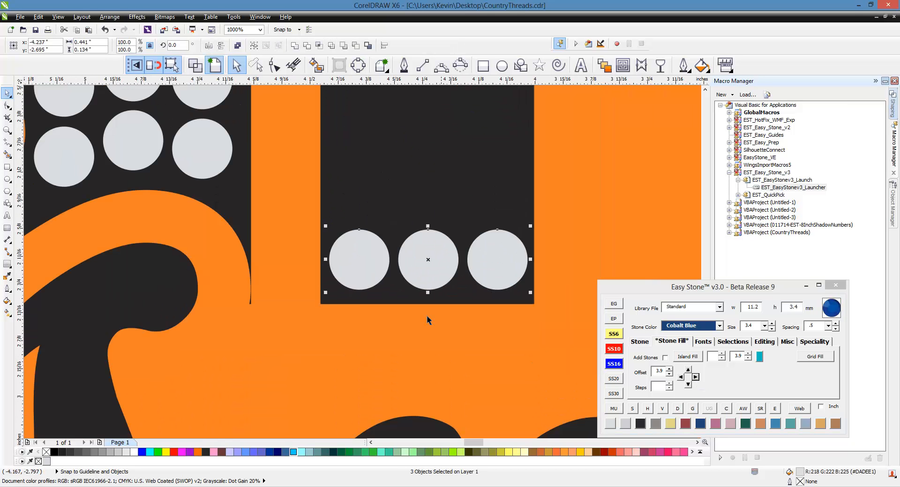
scroll(488, 273, up, 1)
drag(513, 273, 512, 276)
scroll(448, 307, down, 2)
key(Escape)
Duplicate the leg's bottom three-stone row upward seven times at a 3.9 mm offset and deselect.
scroll(397, 321, down, 1)
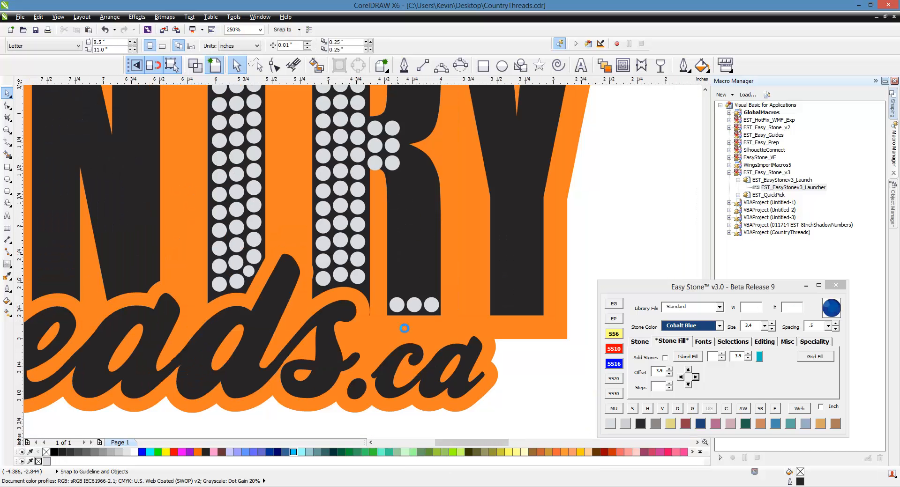
drag(380, 277, 452, 323)
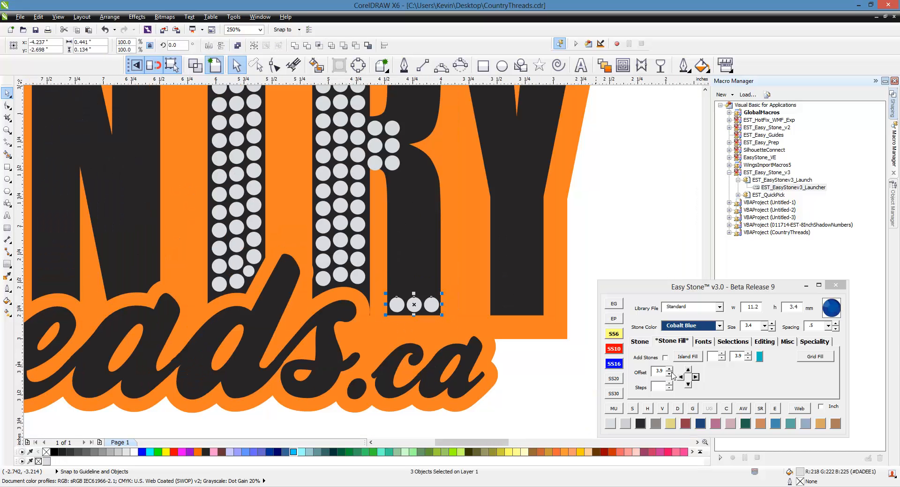
click(687, 370)
click(688, 370)
click(688, 370)
click(688, 370)
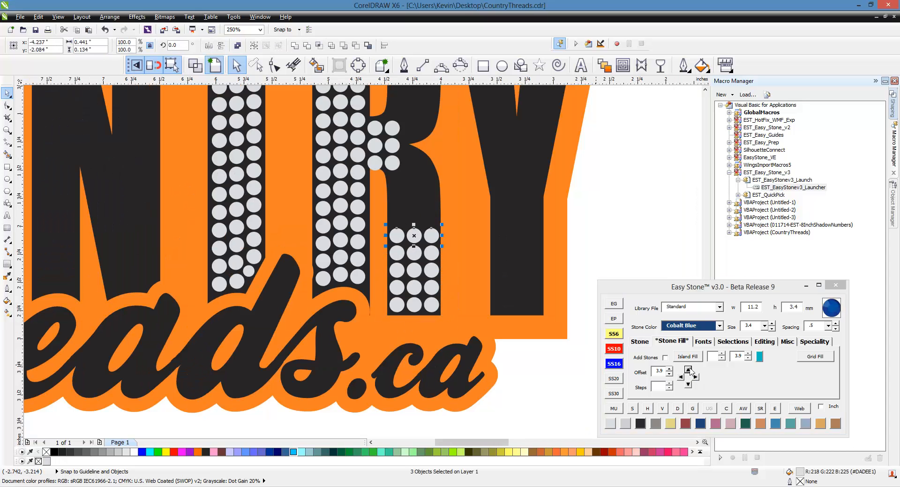
click(688, 370)
click(688, 370)
click(687, 370)
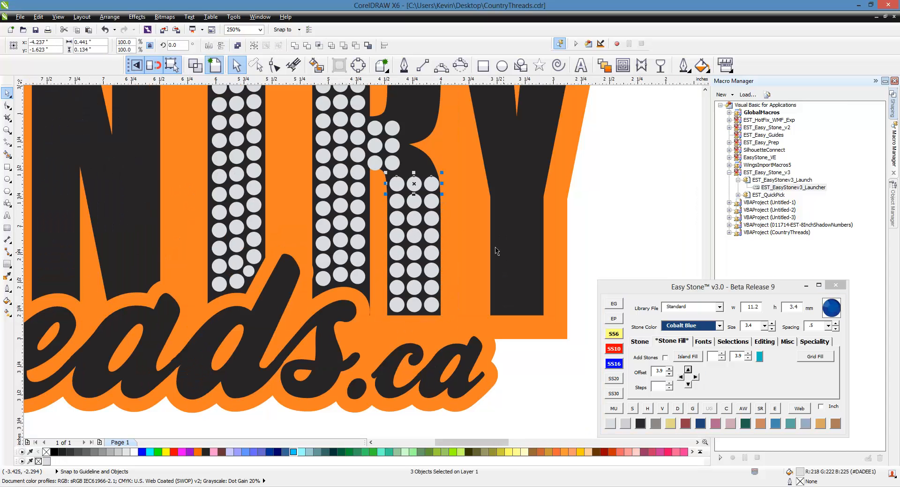
click(466, 228)
Move the junction's lower right stone down toward the leg's rows, to about X -4.436, Y -1.478 inches.
scroll(387, 157, up, 2)
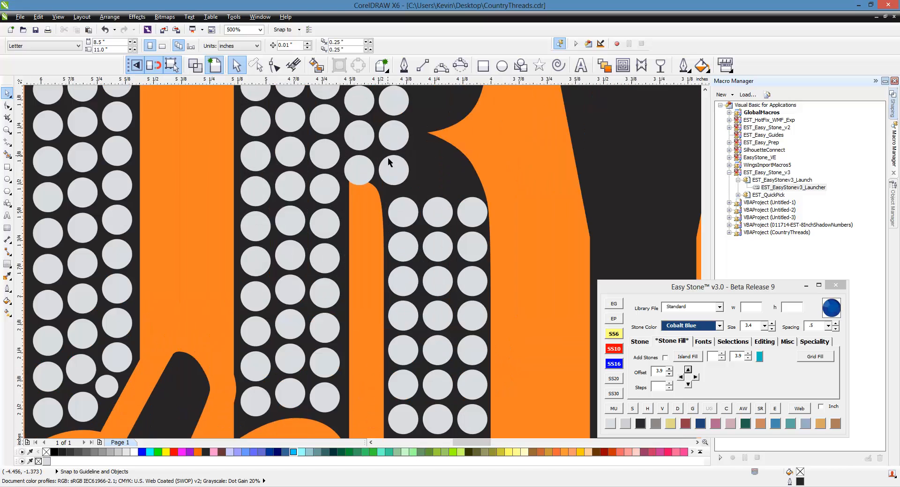
scroll(358, 187, up, 1)
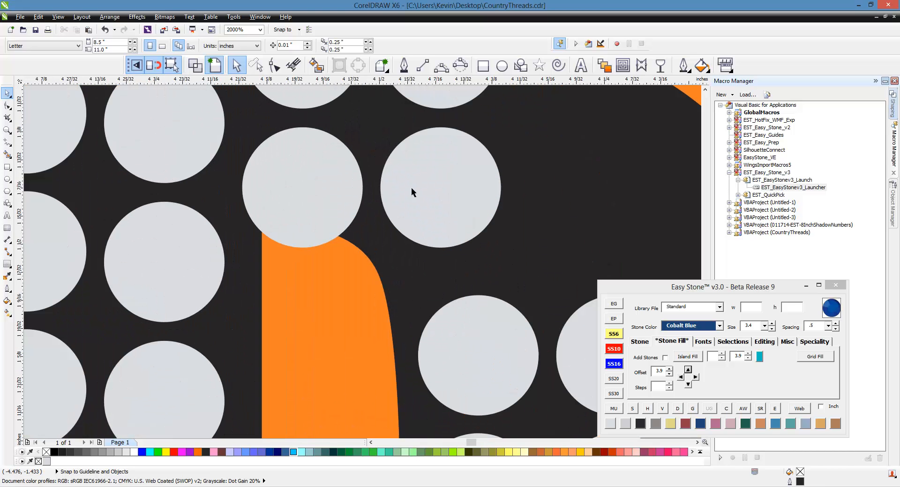
drag(430, 193, 425, 226)
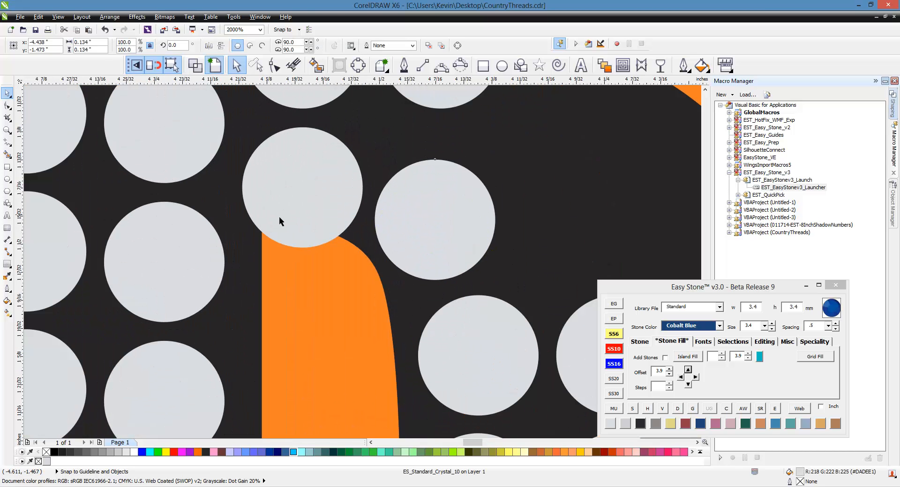
scroll(279, 217, down, 1)
scroll(369, 225, down, 1)
scroll(369, 225, up, 3)
drag(370, 225, 379, 238)
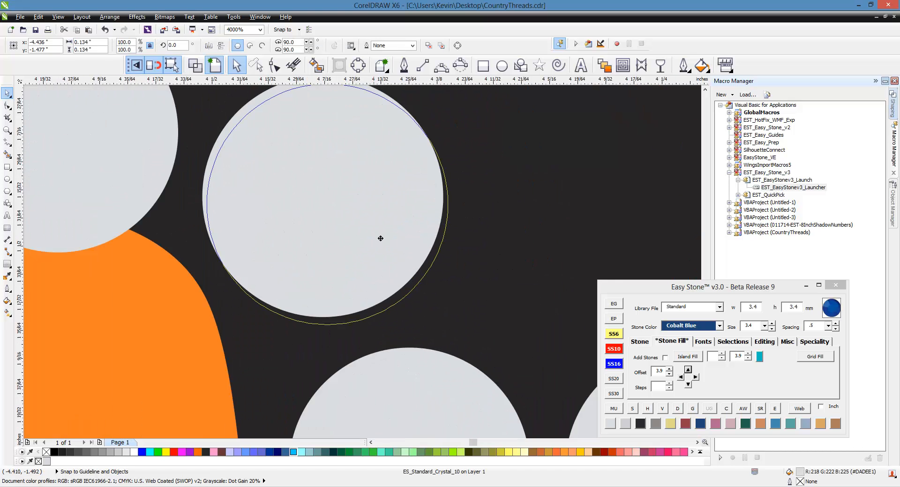
scroll(319, 226, down, 3)
scroll(341, 226, up, 1)
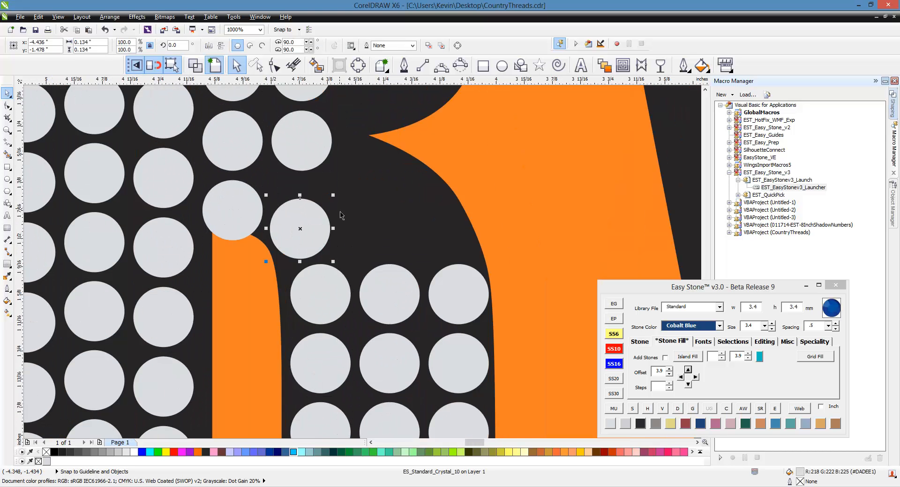
Move the junction's middle right stone to the leg's upper right edge and place a copy up and left at about X -4.25, Y -1.377 inches.
scroll(348, 176, up, 1)
drag(271, 144, 530, 326)
drag(529, 325, 432, 230)
scroll(379, 285, down, 2)
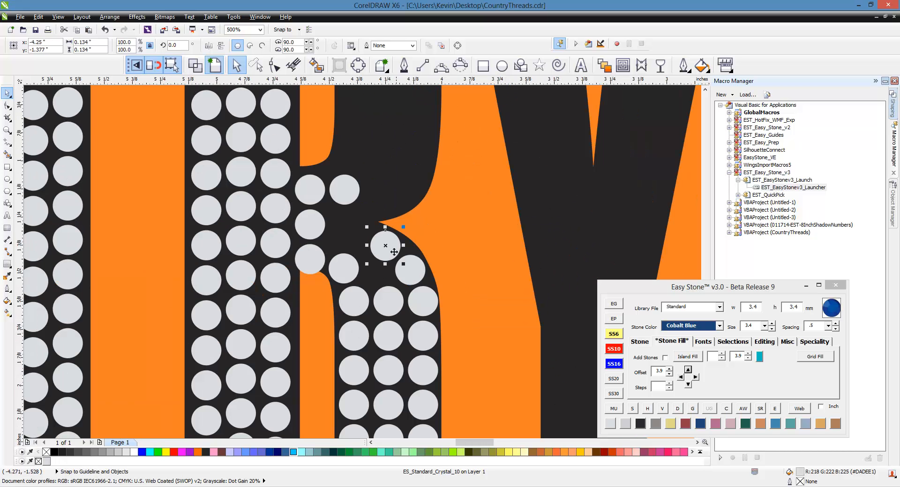
scroll(393, 252, up, 1)
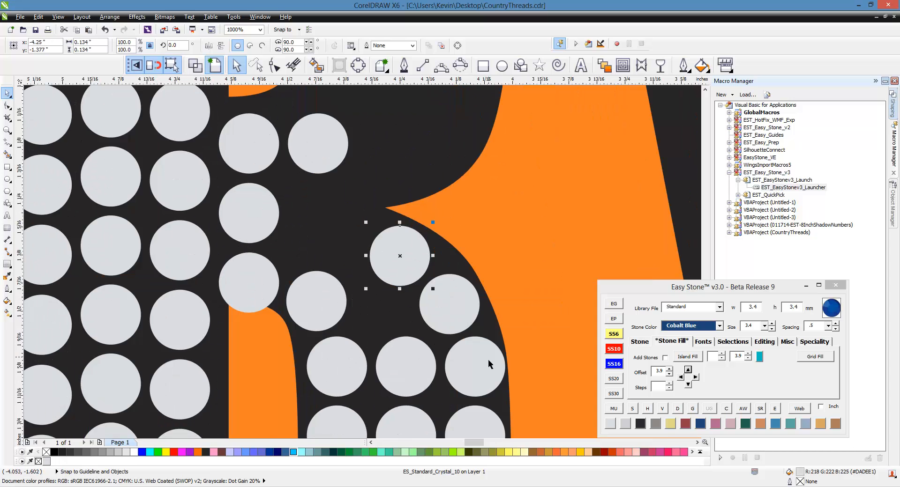
scroll(488, 358, down, 1)
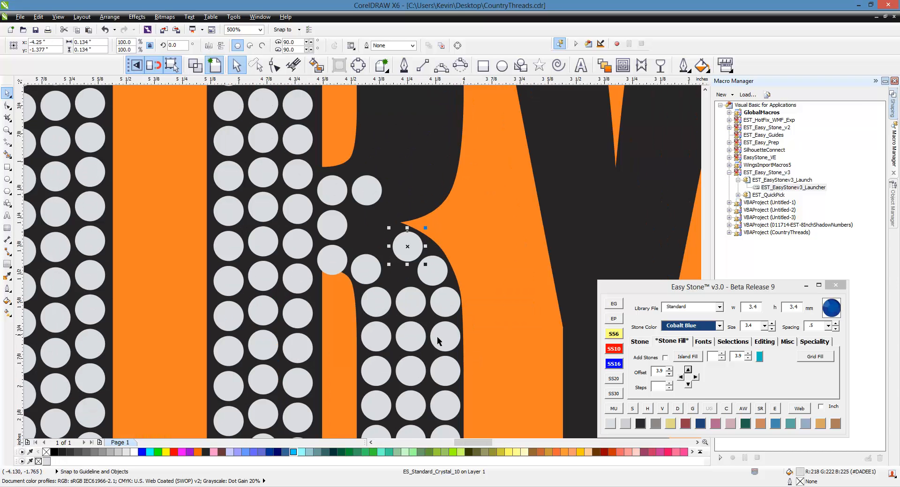
Shift the right stone of the leg's top row slightly inward and distribute the row's three stones evenly horizontally.
scroll(456, 309, up, 1)
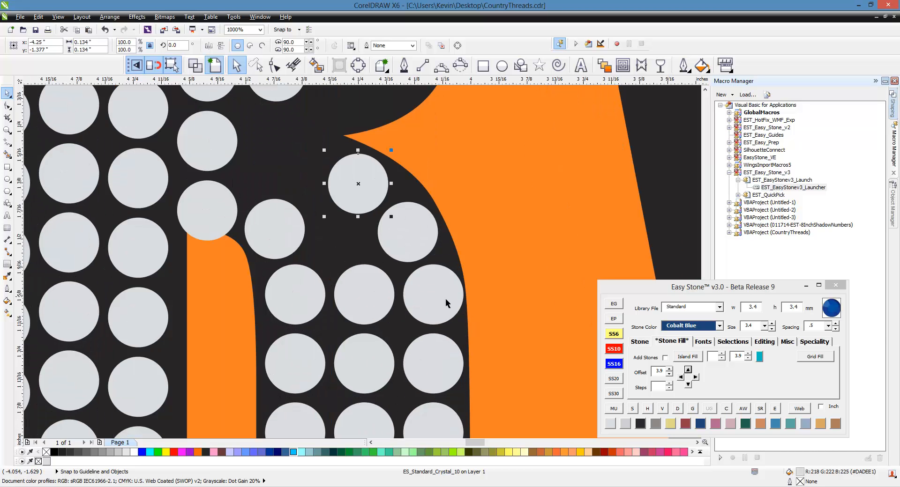
drag(497, 263, 260, 331)
key(Escape)
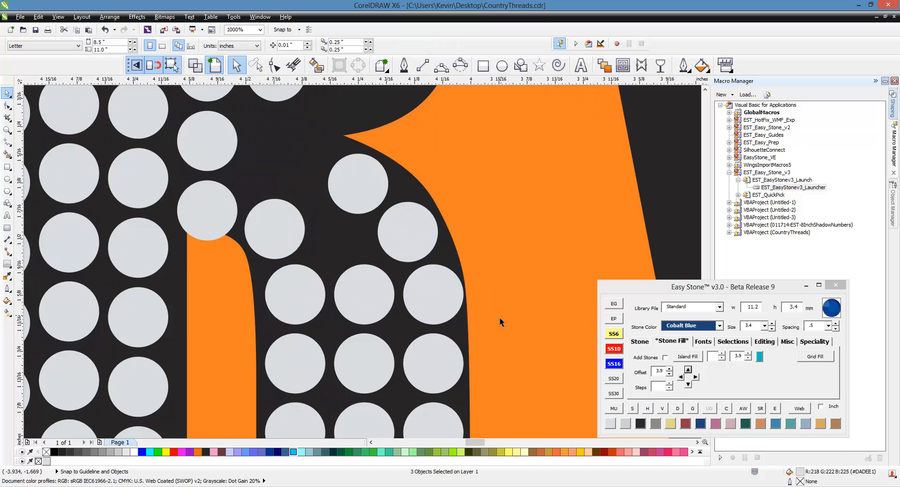
scroll(499, 317, up, 2)
scroll(481, 309, down, 2)
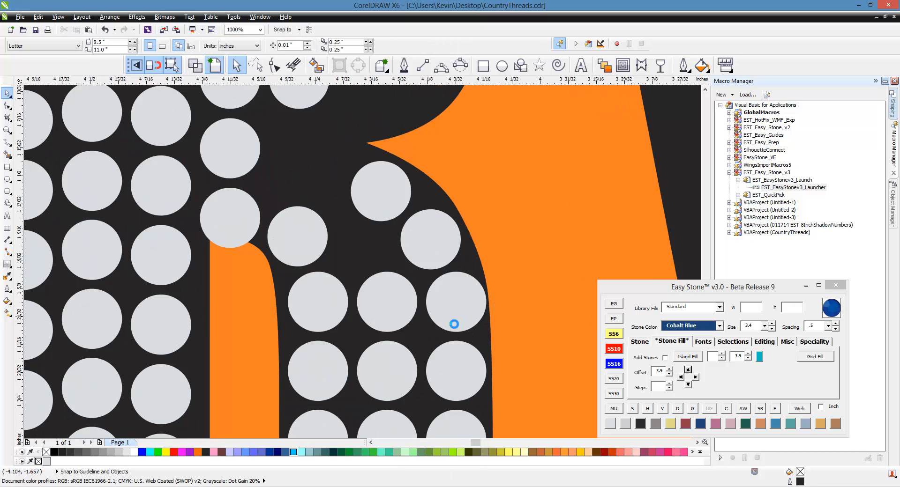
scroll(454, 323, up, 1)
click(470, 325)
drag(470, 325, 470, 329)
shift+click(318, 311)
shift+click(235, 302)
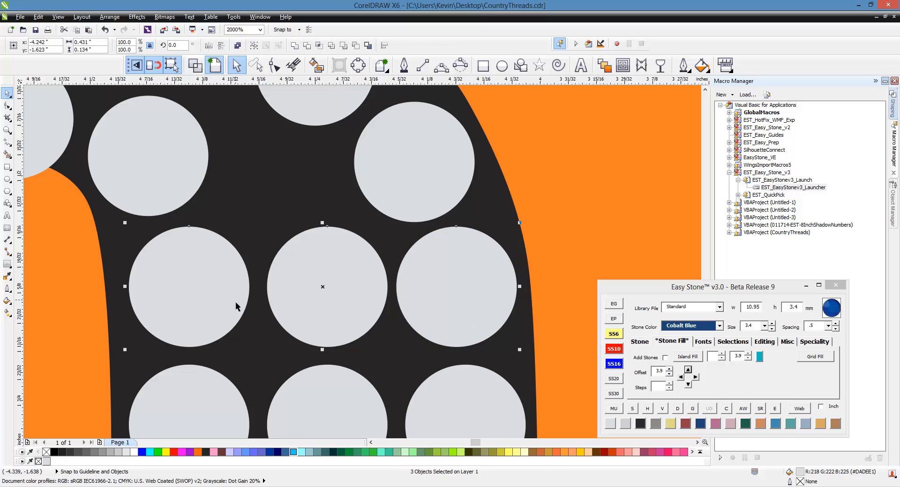
click(644, 409)
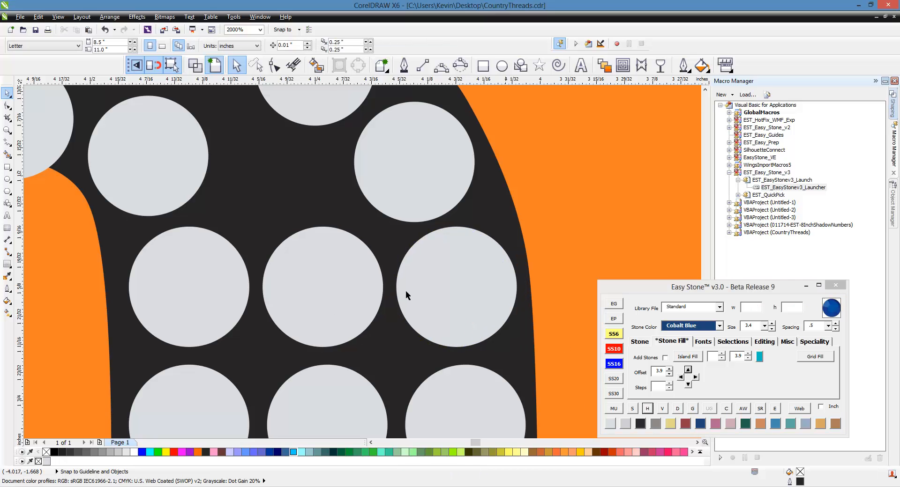
Redistribute the three stones of the R leg's top row evenly horizontally.
scroll(351, 260, down, 1)
scroll(253, 272, up, 1)
scroll(303, 286, up, 1)
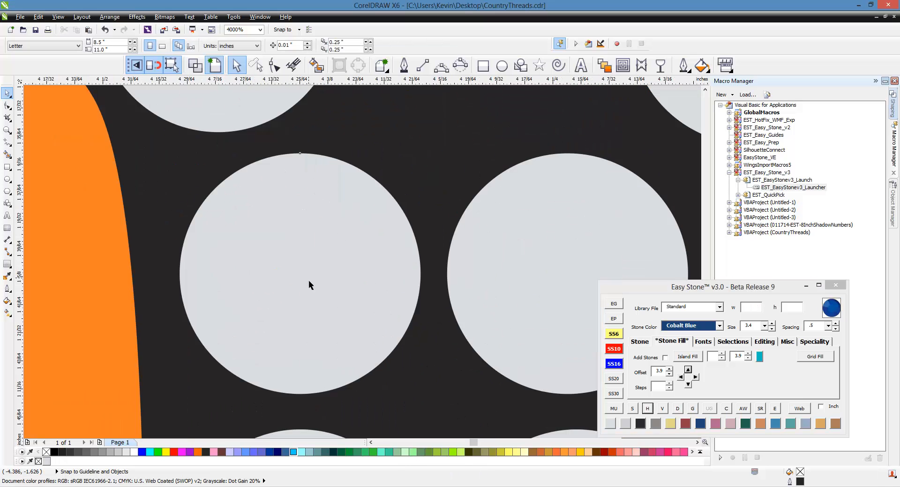
click(308, 281)
scroll(210, 236, down, 2)
shift+click(154, 246)
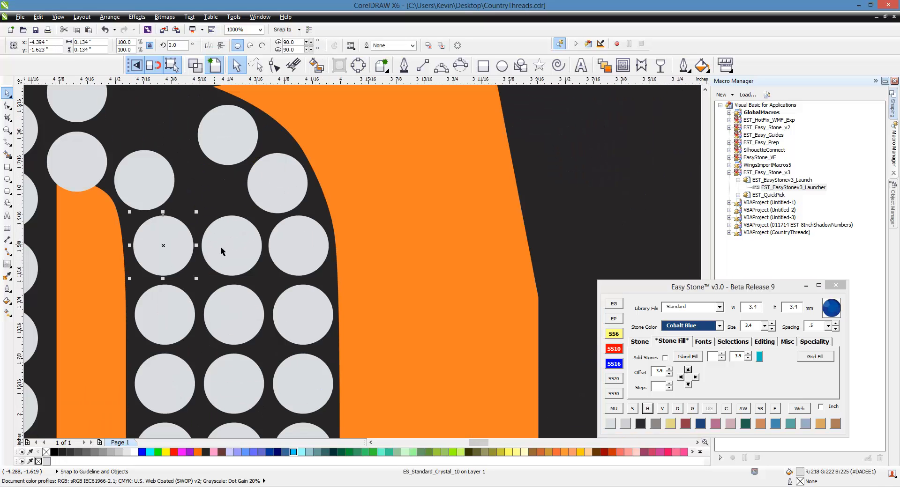
shift+click(293, 248)
click(654, 408)
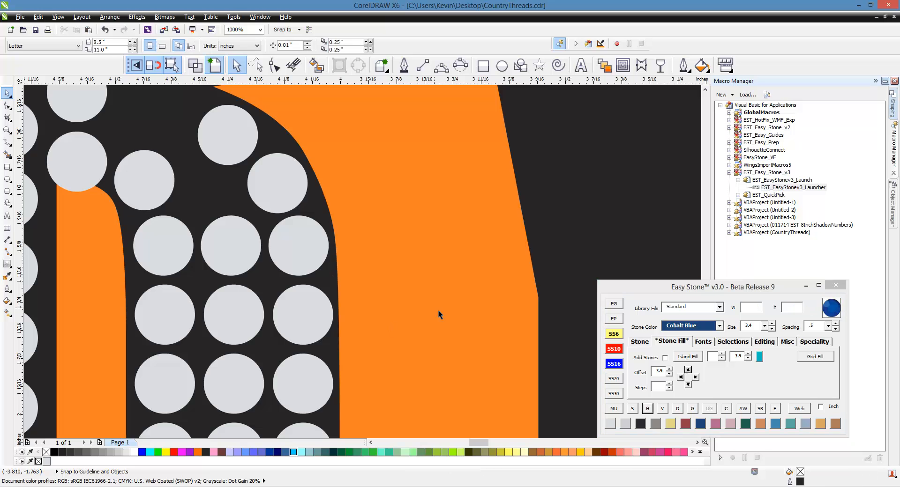
Place a stone copy in the R's junction at about X -4.41, Y -1.304 inches, and nudge it and its lower right neighbour to even the gaps.
scroll(370, 272, down, 1)
scroll(360, 255, up, 1)
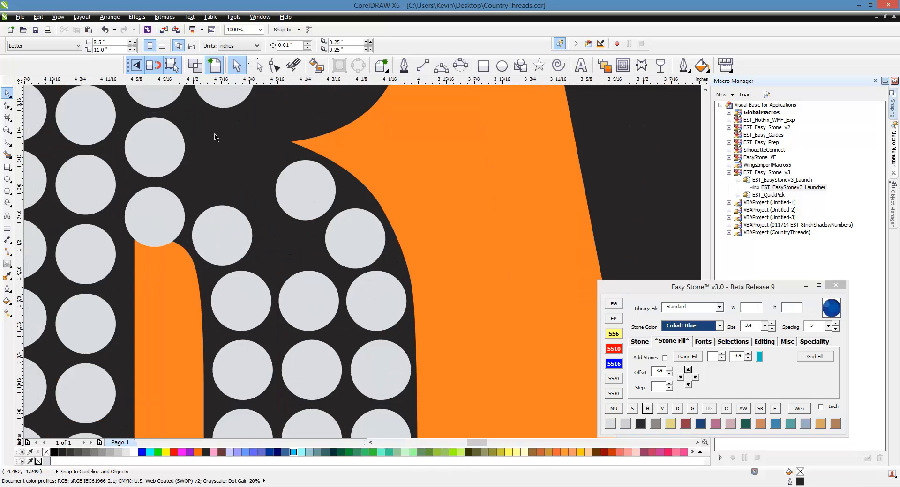
scroll(215, 137, up, 1)
click(265, 191)
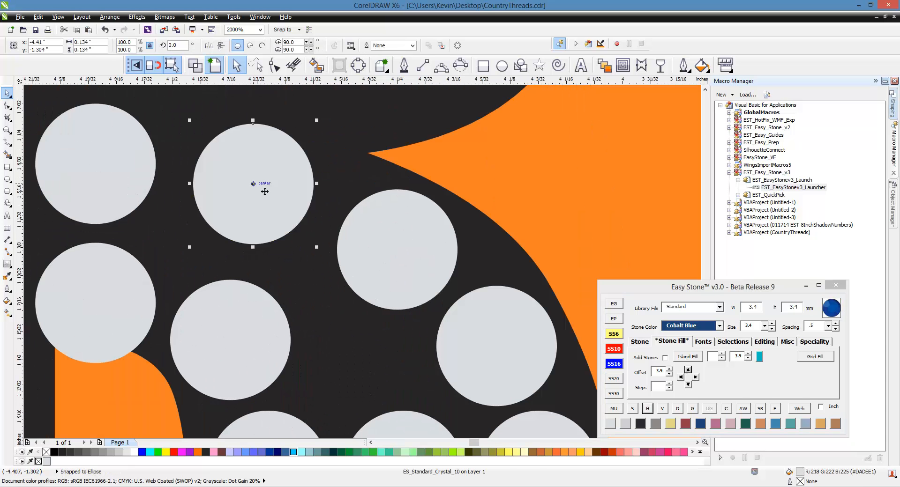
scroll(255, 188, down, 1)
scroll(275, 193, up, 1)
drag(275, 193, 272, 198)
drag(379, 231, 375, 228)
scroll(248, 159, down, 1)
key(Escape)
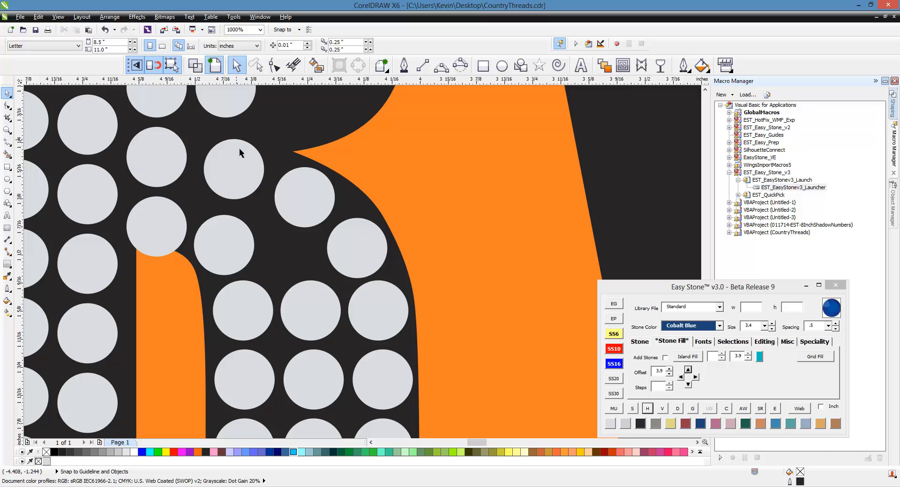
Copy a stone into the gap above the leg's top row at about X -4.292, Y -1.499 inches and resize it to SS6.
scroll(257, 213, up, 1)
drag(370, 196, 342, 287)
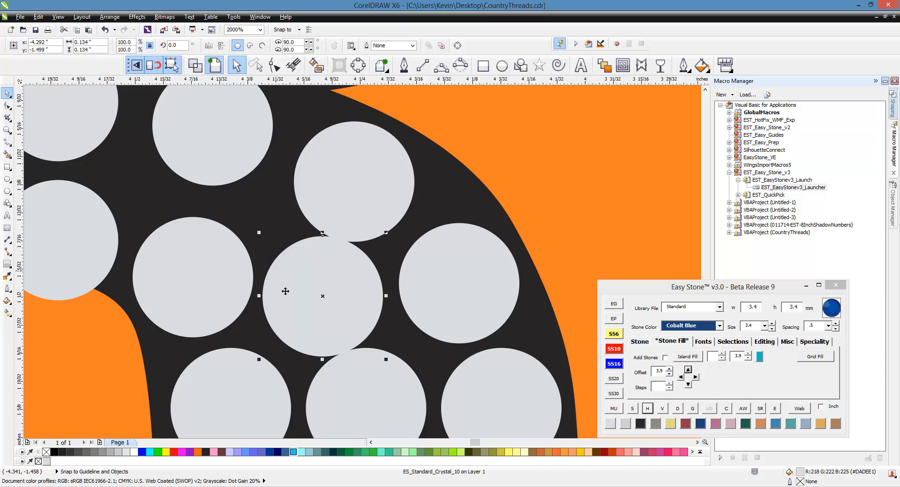
click(614, 334)
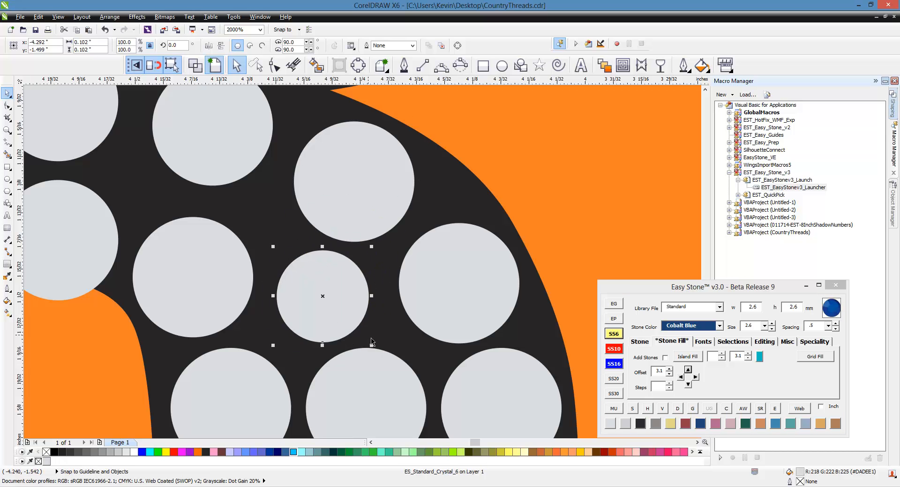
key(Escape)
scroll(318, 266, down, 1)
scroll(328, 269, down, 1)
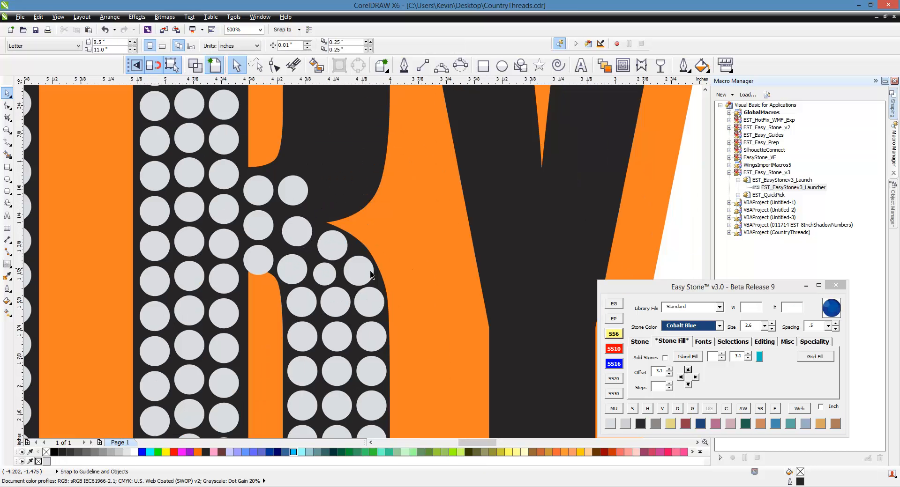
Duplicate the top three stones of the R stem's right column once to the right, at about X -4.586 inches.
scroll(397, 236, down, 1)
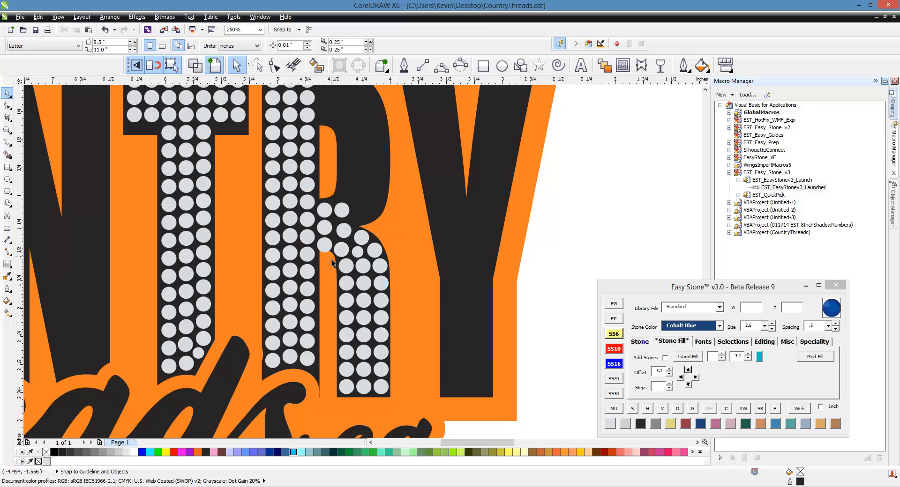
scroll(331, 263, down, 1)
scroll(333, 262, up, 1)
scroll(336, 168, up, 1)
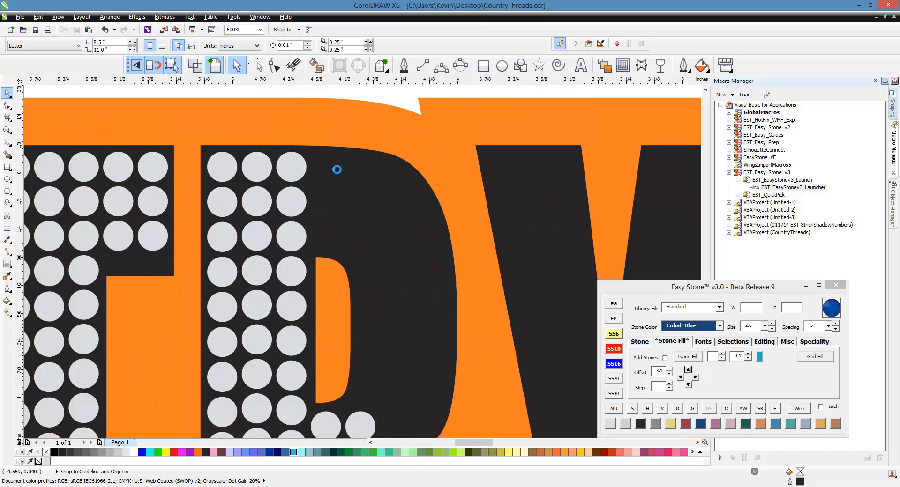
click(301, 170)
shift+click(300, 195)
shift+click(297, 226)
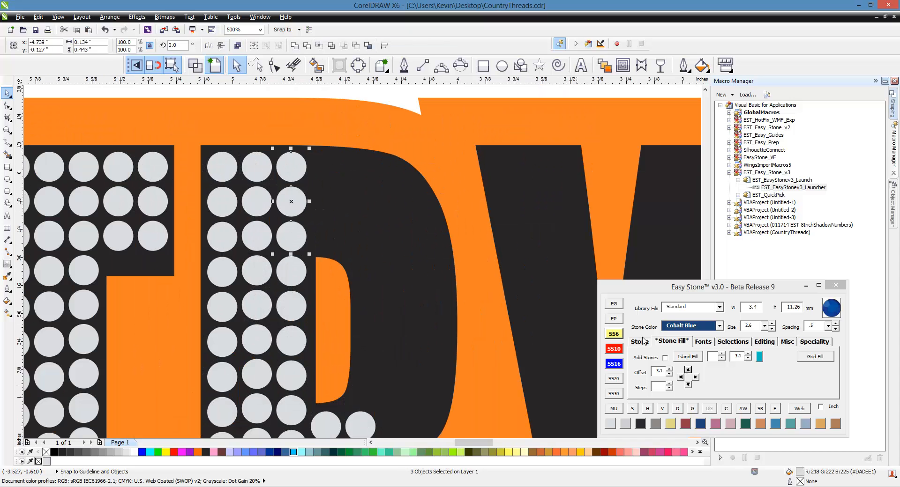
click(696, 379)
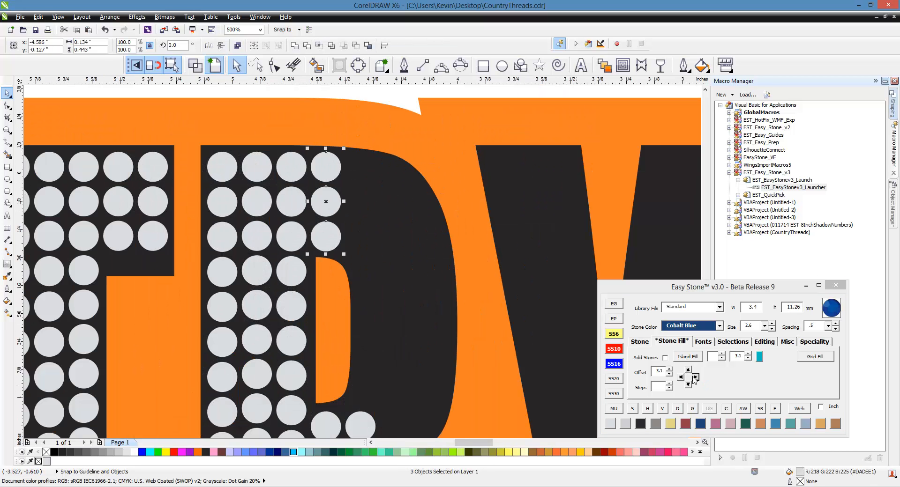
key(Escape)
scroll(393, 216, down, 1)
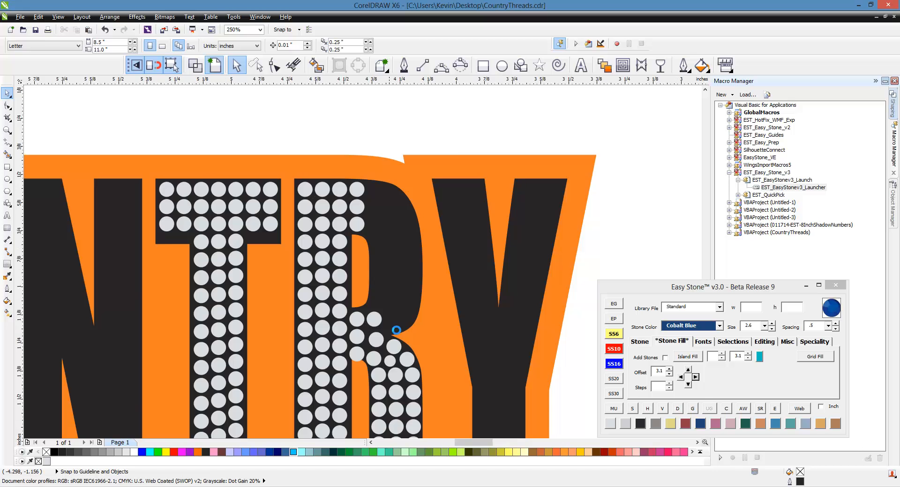
Place four copies of the junction's upper right stone along the R bowl's lower right edge, ending at about X -4.085, Y -0.815 inches.
scroll(396, 328, up, 1)
scroll(389, 332, down, 1)
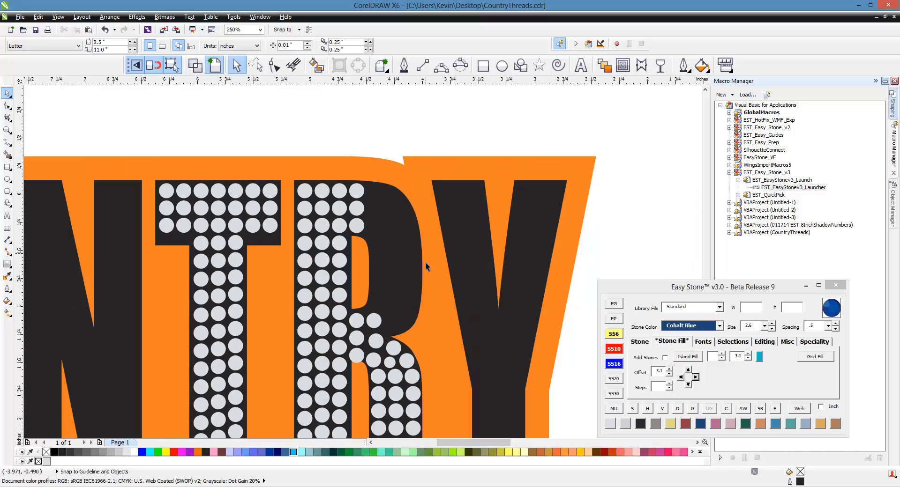
scroll(380, 330, up, 2)
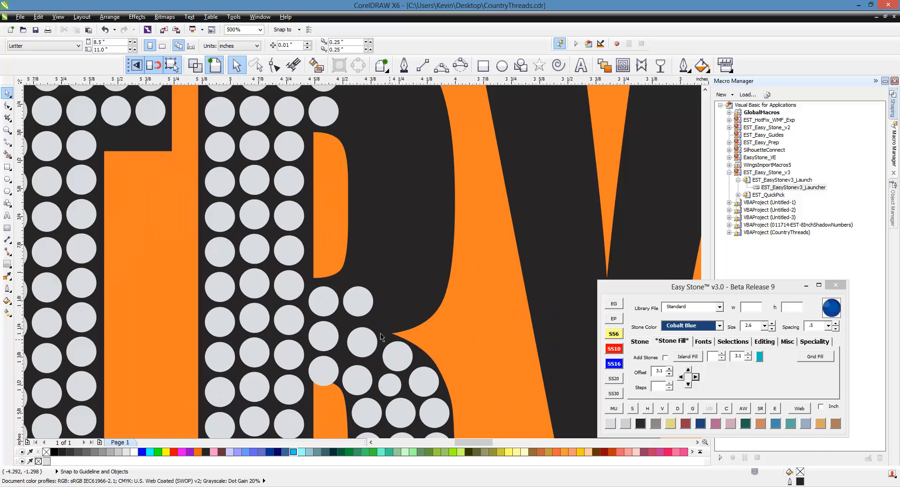
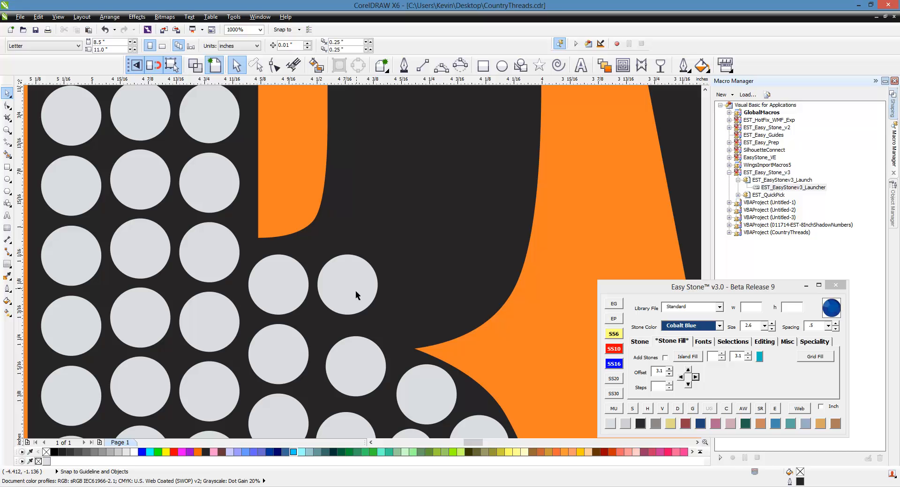
drag(350, 291, 499, 229)
right_click(401, 317)
right_click(473, 293)
right_click(469, 291)
right_click(499, 228)
drag(499, 228, 508, 145)
right_click(507, 146)
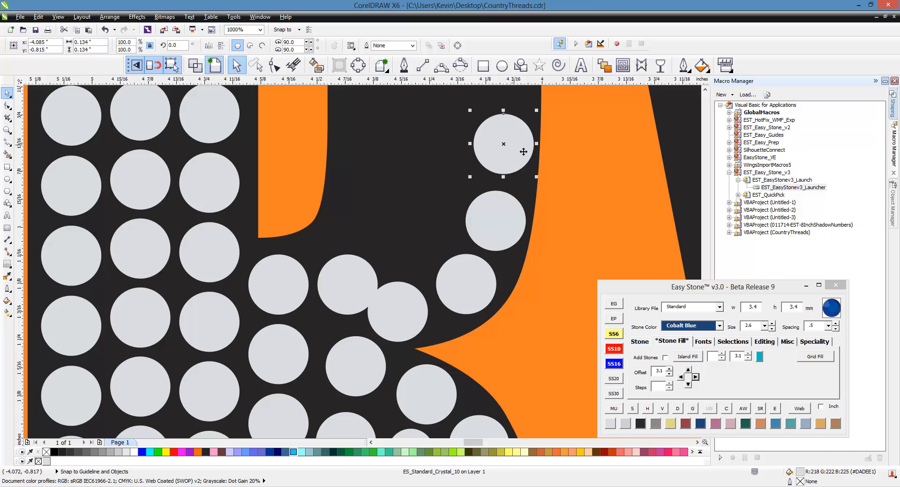
Place another stone copy farther up the bowl's right edge at about X -4.084, Y -0.652 inches.
scroll(499, 241, down, 2)
scroll(501, 241, up, 4)
click(496, 314)
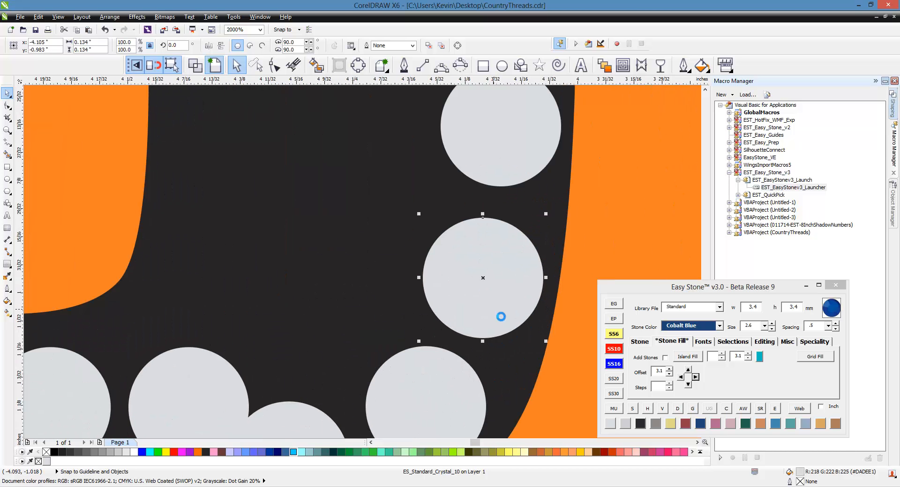
scroll(392, 387, down, 2)
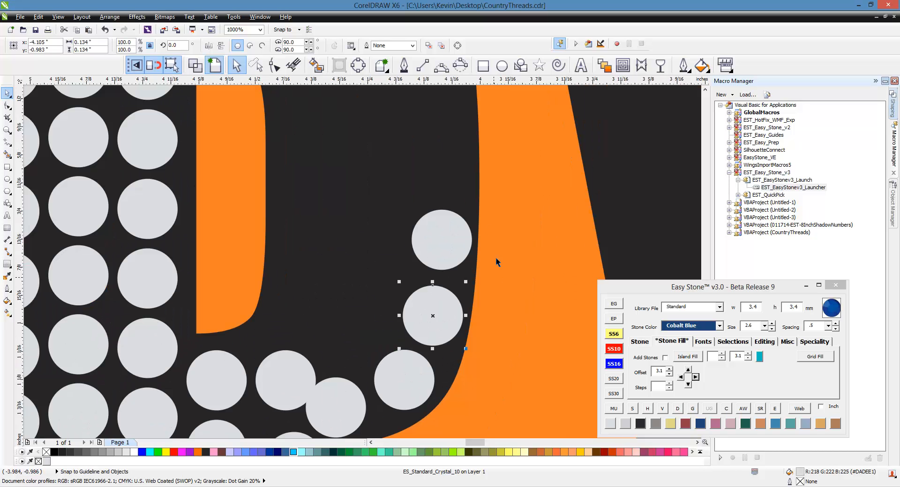
scroll(471, 197, up, 2)
drag(415, 293, 421, 150)
scroll(428, 357, down, 6)
scroll(435, 345, up, 4)
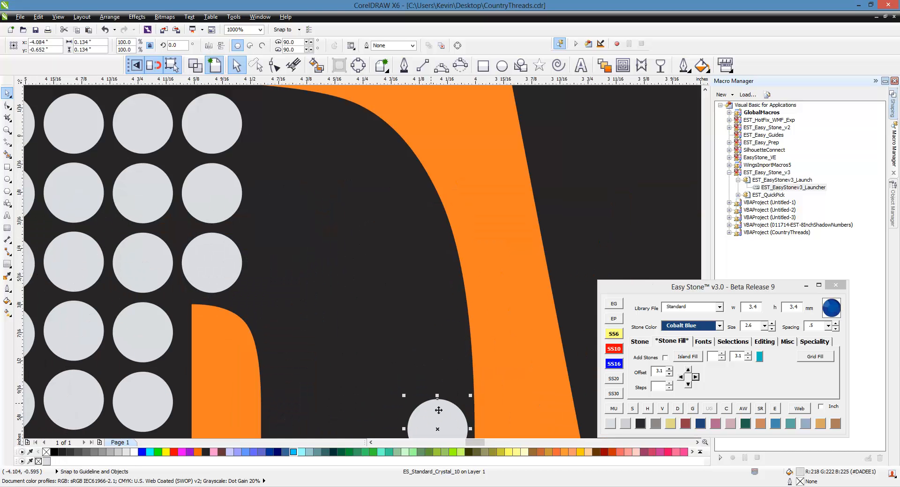
Place four more stone copies around the bowl's upper curve, with the last one at about X -4.4, Y 0.015 inches.
drag(439, 410, 394, 169)
scroll(330, 125, up, 2)
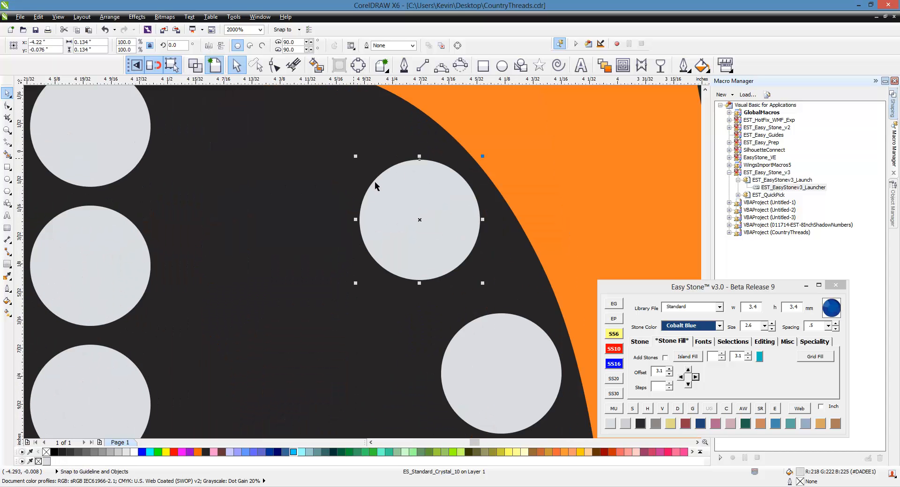
drag(429, 238, 265, 161)
scroll(339, 223, down, 1)
scroll(346, 253, up, 1)
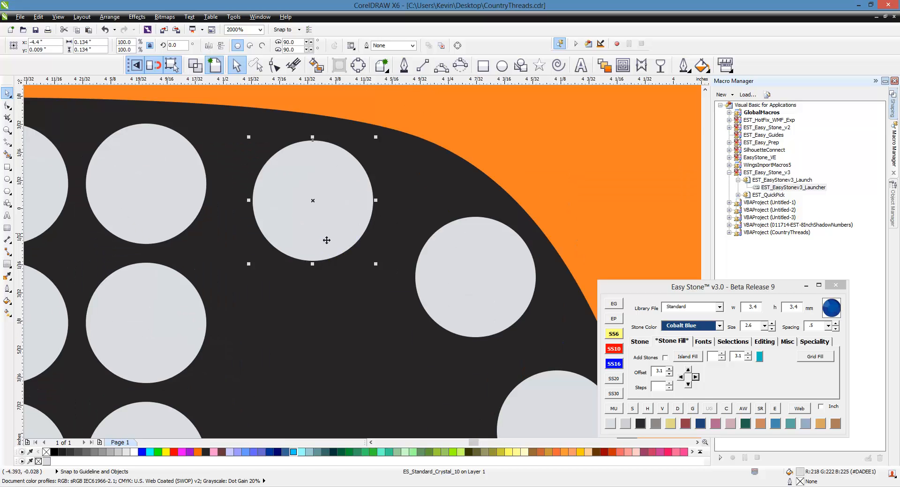
drag(327, 240, 307, 209)
scroll(308, 209, down, 1)
scroll(328, 209, down, 1)
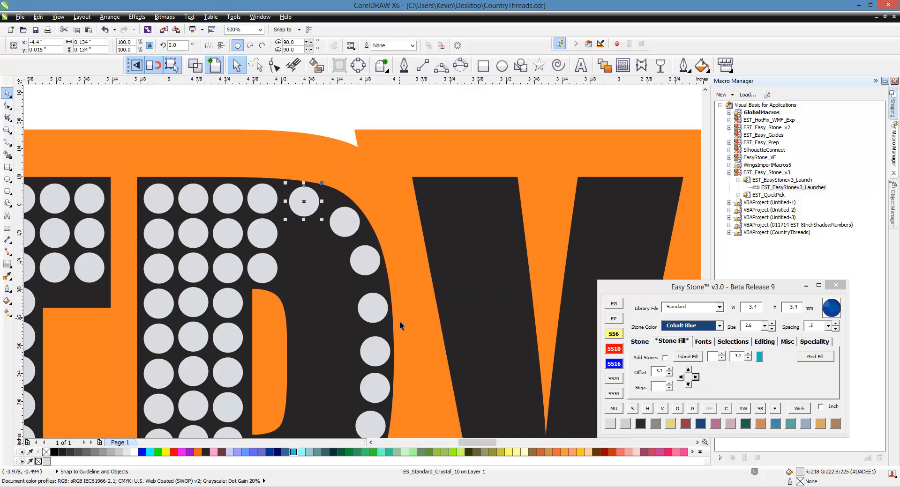
scroll(399, 323, down, 2)
scroll(355, 319, up, 2)
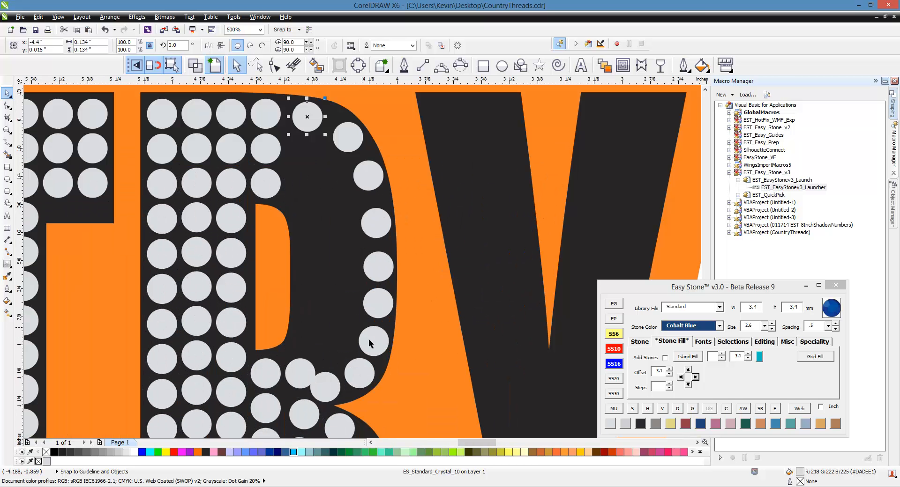
Re-space the ten stones from the junction around the bowl's outer curve to the top row, and raise the blend's step count to 9.
click(336, 398)
shift+click(359, 370)
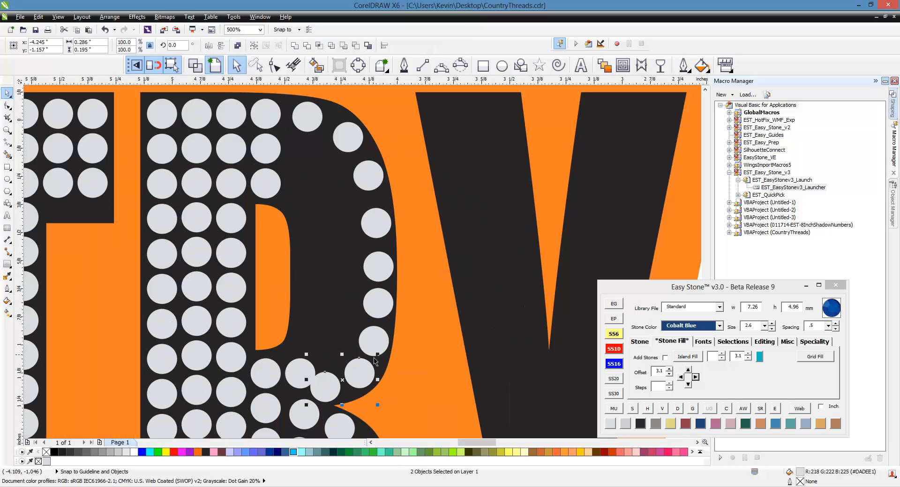
shift+click(375, 344)
shift+click(379, 300)
shift+click(381, 278)
shift+click(372, 235)
shift+click(367, 186)
shift+click(303, 126)
shift+click(279, 127)
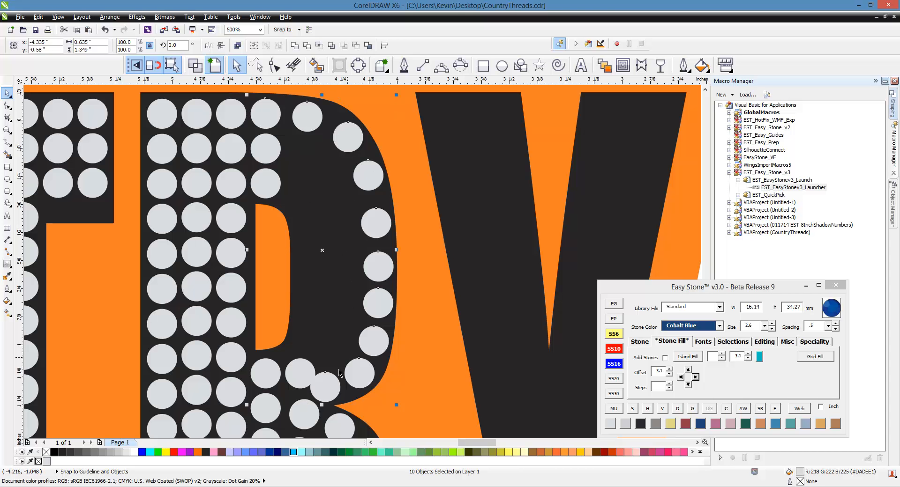
scroll(330, 385, up, 2)
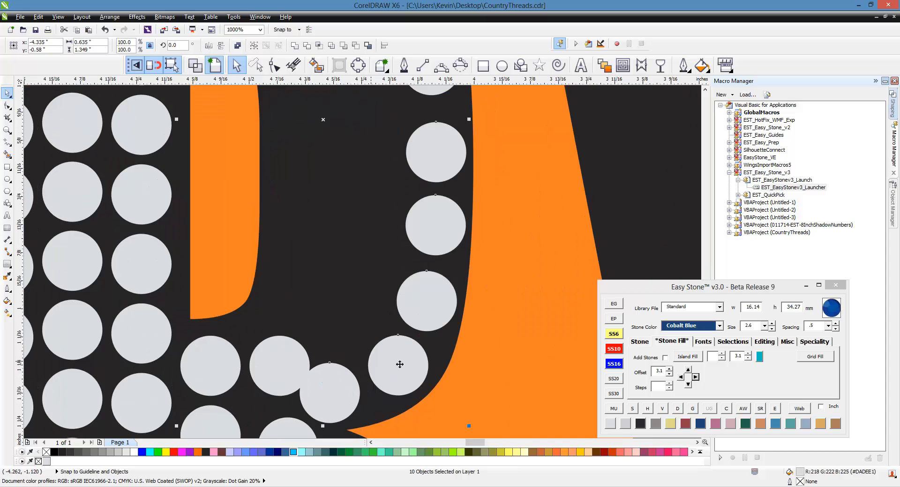
scroll(398, 364, down, 2)
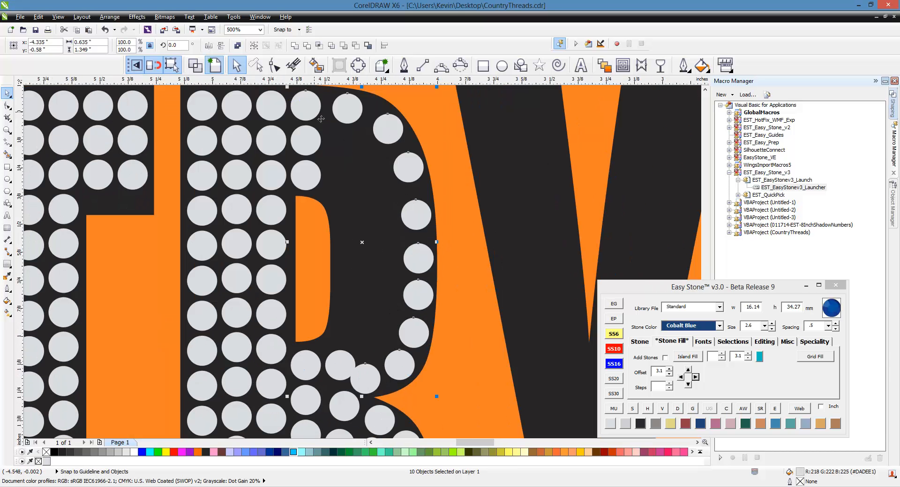
click(761, 343)
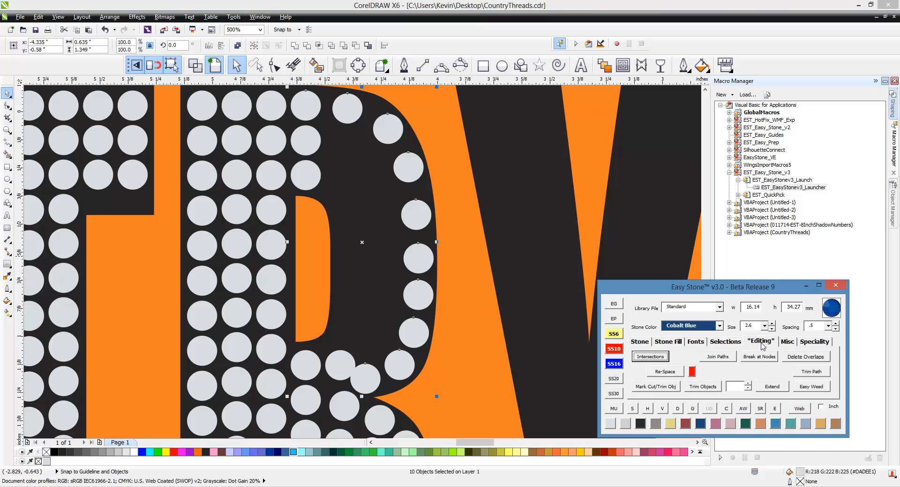
click(666, 372)
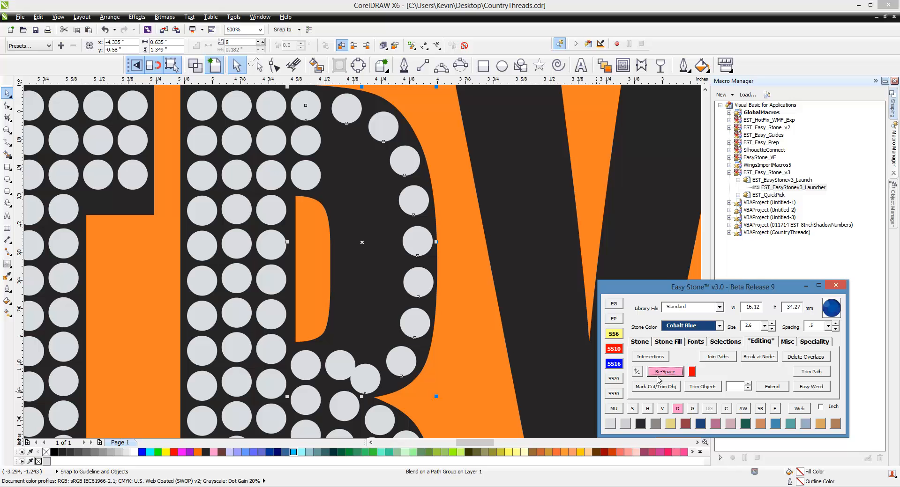
click(636, 372)
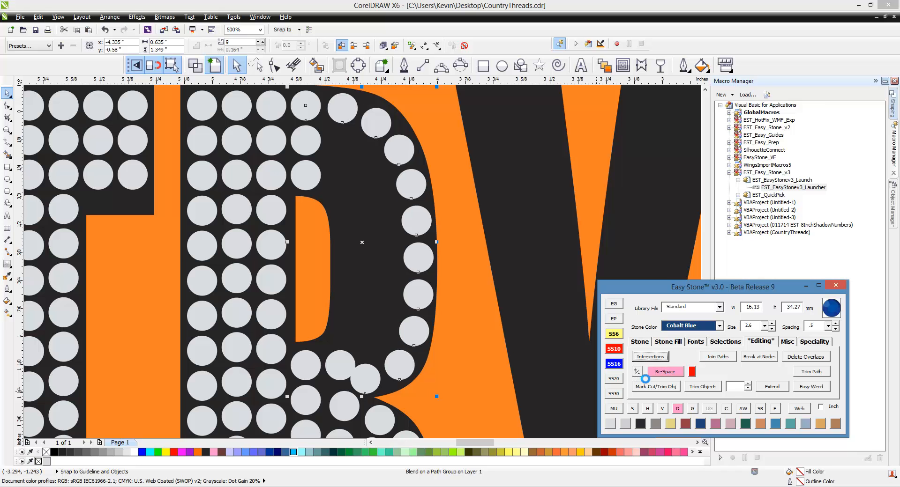
Try one extra stone in the re-spaced outer curve of the R, restore 9 blend steps, and separate the blend into individual stones.
click(637, 372)
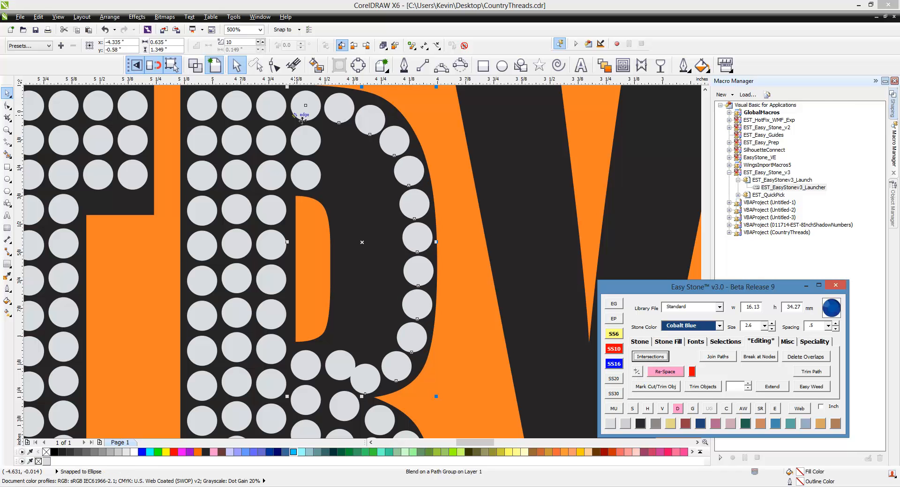
click(639, 373)
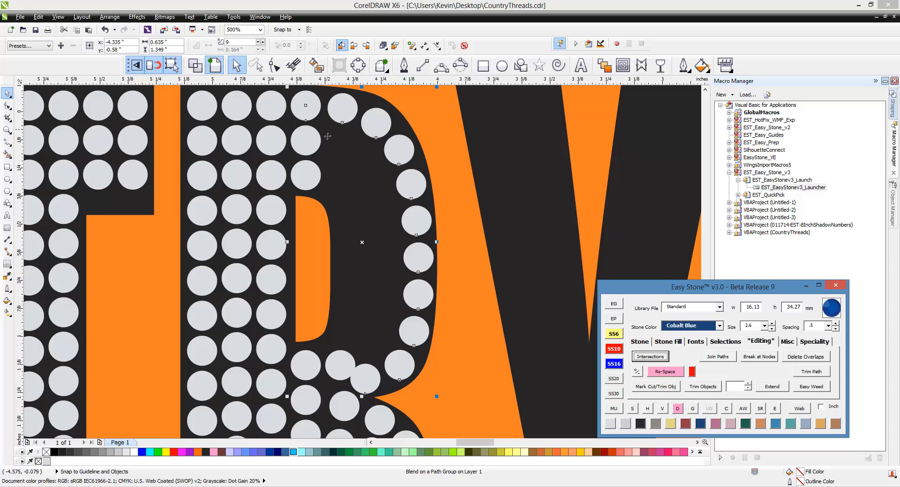
click(677, 409)
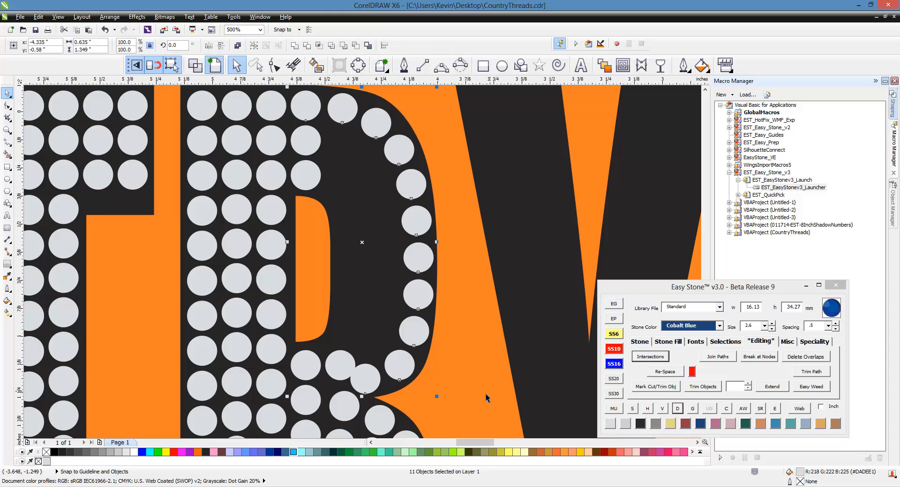
Change the overlapping stone at the R's waist to SS6 and move it into the gap between its neighbours.
scroll(320, 402, up, 2)
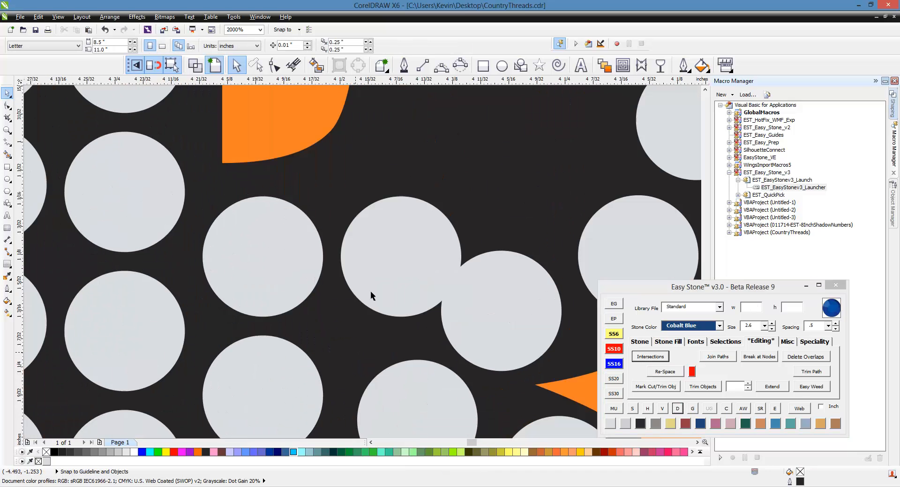
scroll(405, 178, down, 1)
scroll(393, 275, up, 1)
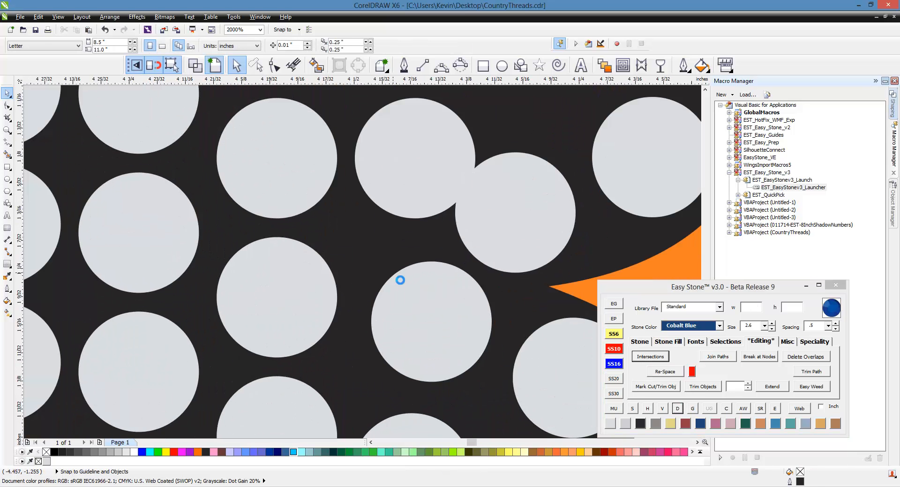
click(419, 176)
scroll(347, 281, down, 1)
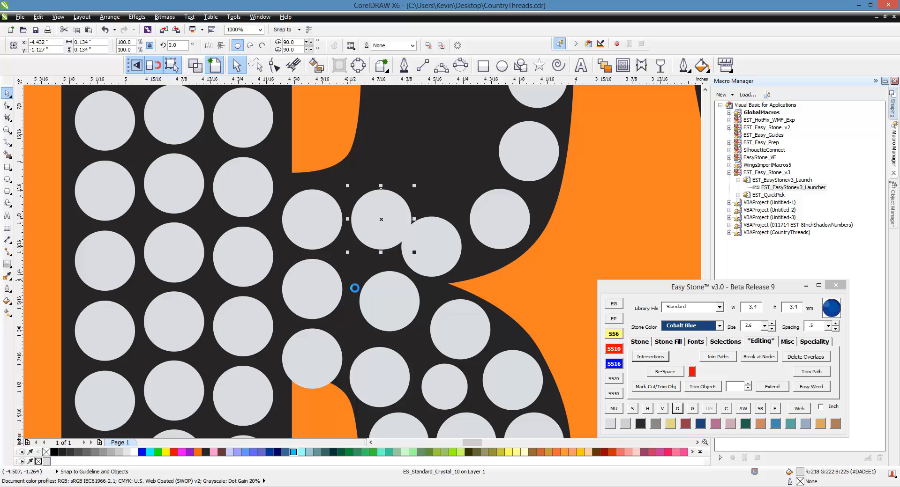
click(614, 334)
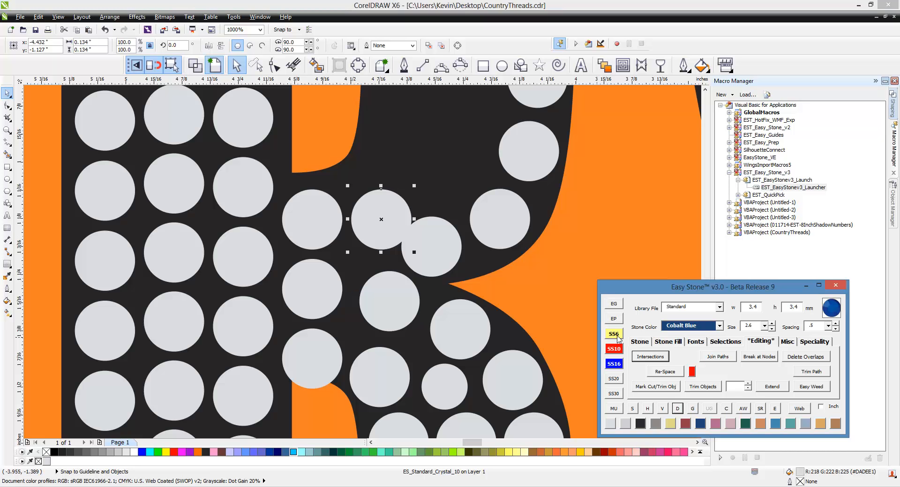
scroll(394, 226, up, 1)
drag(358, 259, 367, 271)
scroll(309, 320, down, 2)
scroll(309, 320, down, 1)
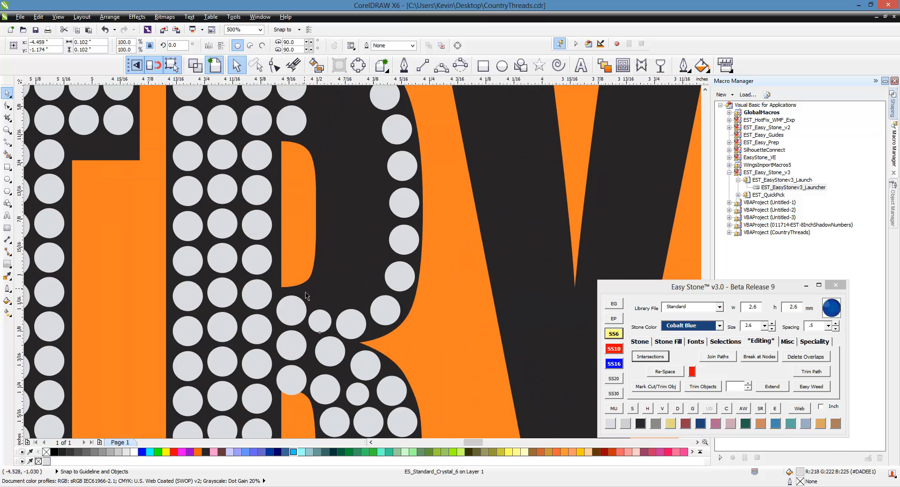
Place two SS10 stone copies to start a second row inside the upper curve of the R's bowl.
scroll(380, 315, up, 1)
scroll(395, 317, down, 2)
scroll(345, 247, down, 1)
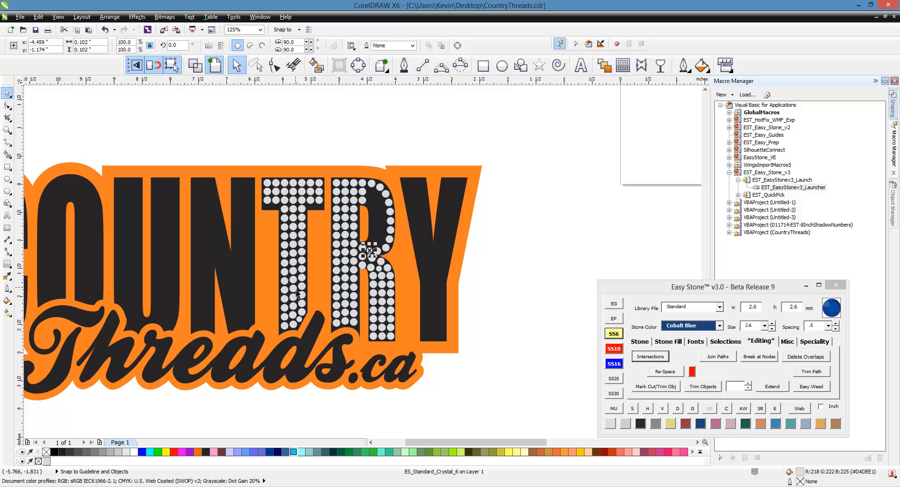
scroll(378, 225, up, 2)
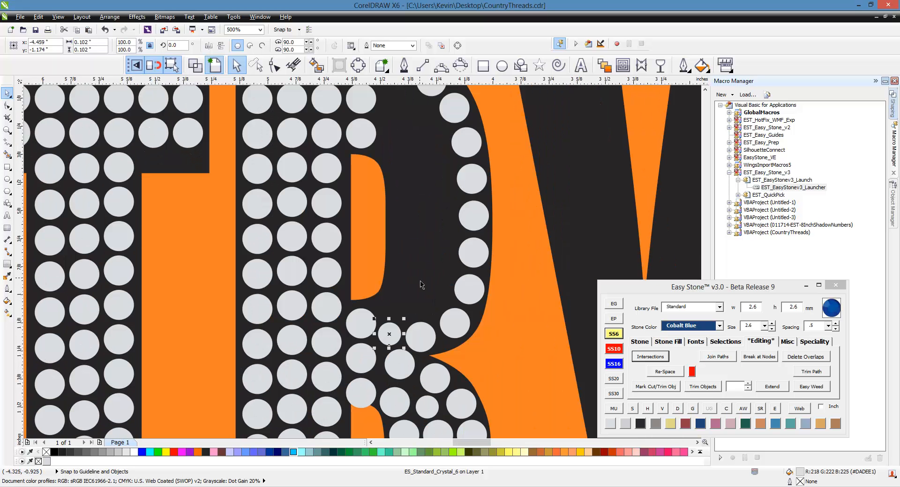
scroll(426, 285, down, 1)
scroll(404, 305, up, 2)
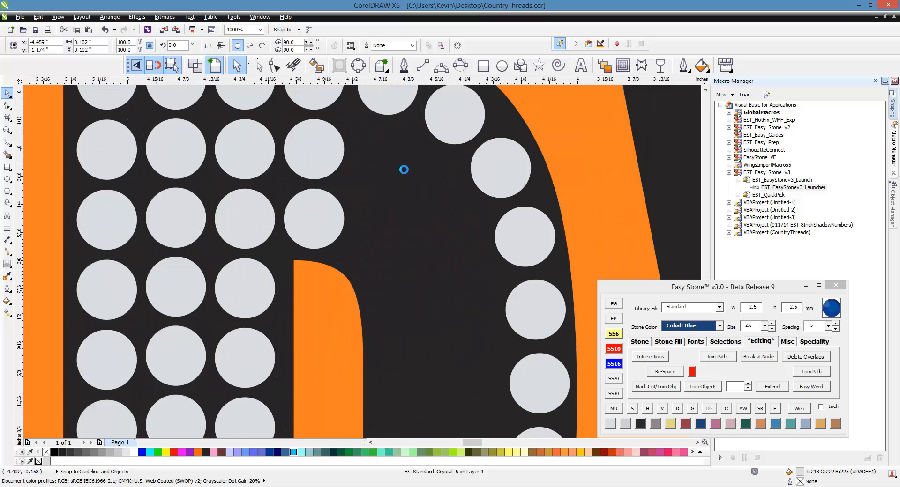
scroll(329, 152, up, 1)
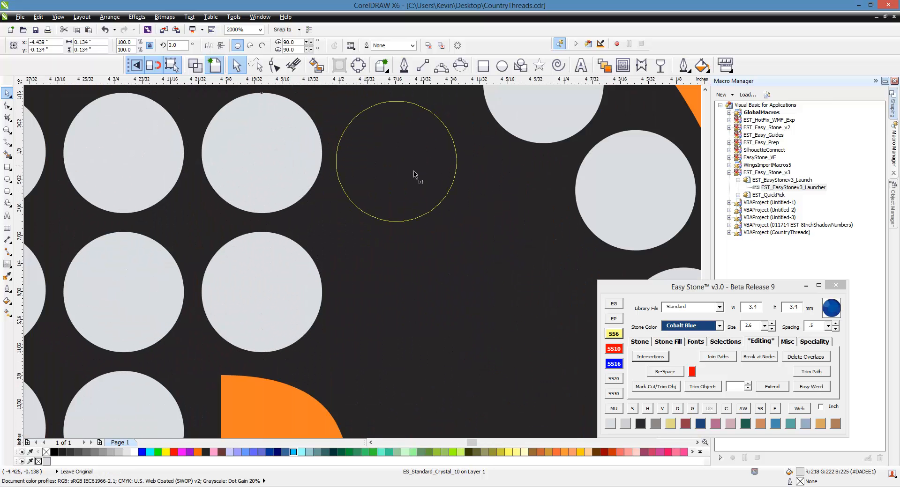
click(401, 166)
scroll(424, 188, down, 1)
drag(392, 194, 507, 282)
scroll(379, 148, down, 2)
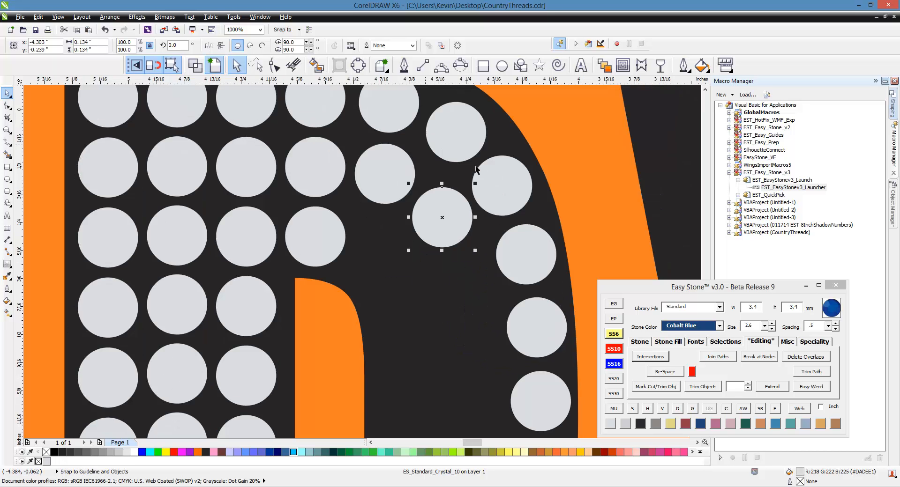
Continue the second row with SS10 stone copies down the R's bowl, moving the lowest one close to the waist.
drag(455, 236, 477, 375)
scroll(514, 225, down, 2)
scroll(496, 236, down, 4)
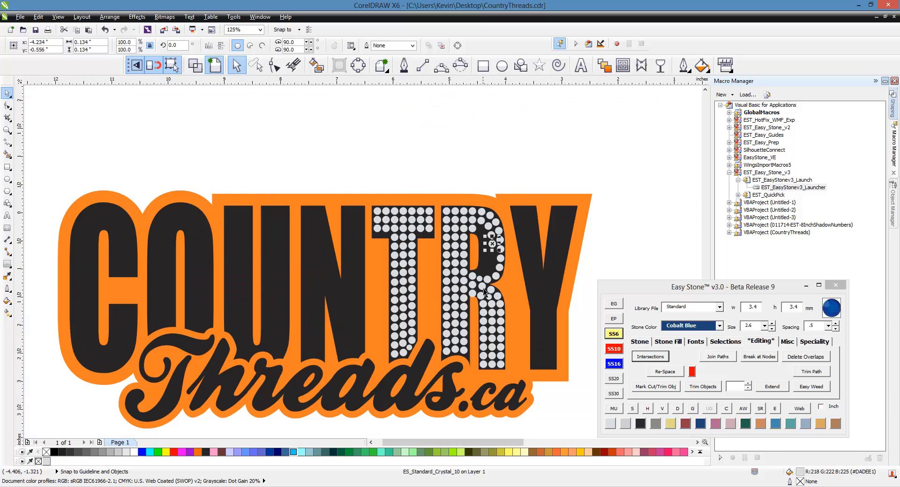
scroll(499, 256, up, 3)
drag(446, 192, 427, 395)
scroll(477, 320, down, 1)
scroll(443, 371, up, 1)
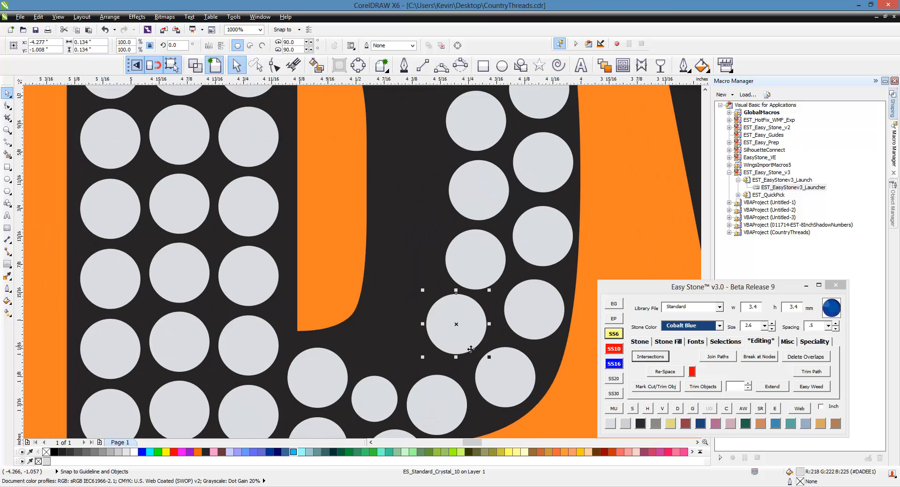
scroll(467, 344, up, 1)
drag(467, 355, 454, 376)
scroll(435, 364, down, 2)
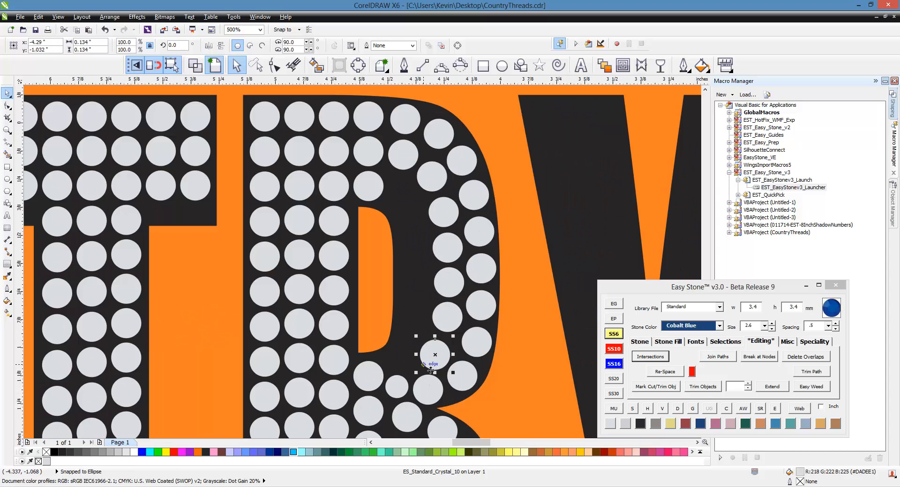
Re-space the nine stones of the bowl's second row evenly, separate them into individual stones and deselect them.
click(436, 384)
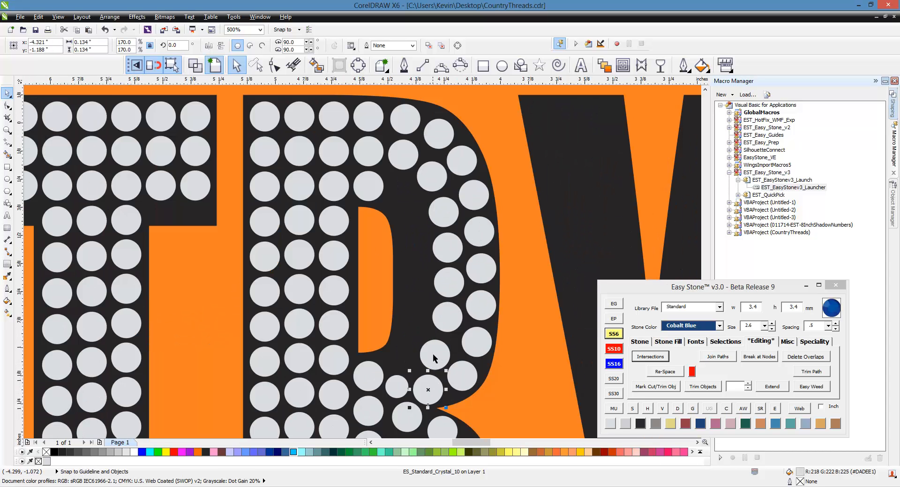
shift+click(433, 353)
shift+click(446, 323)
shift+click(451, 286)
shift+click(449, 243)
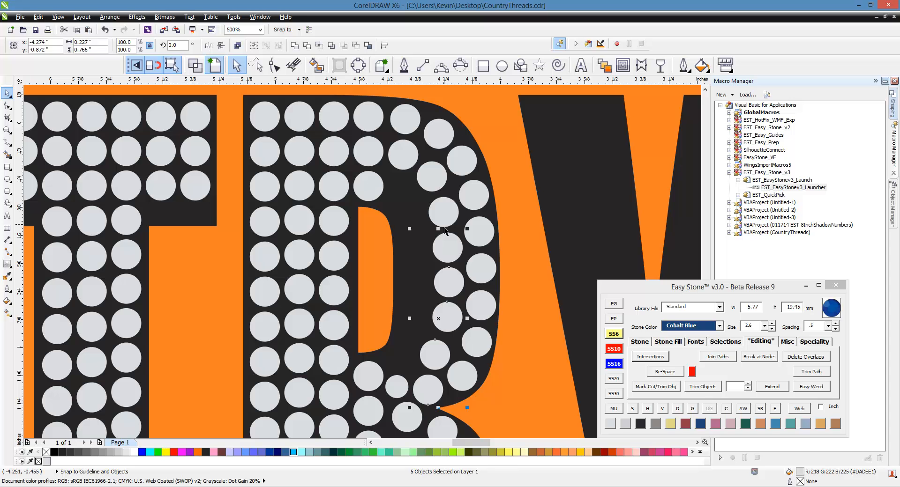
shift+click(433, 188)
shift+click(404, 167)
shift+click(381, 154)
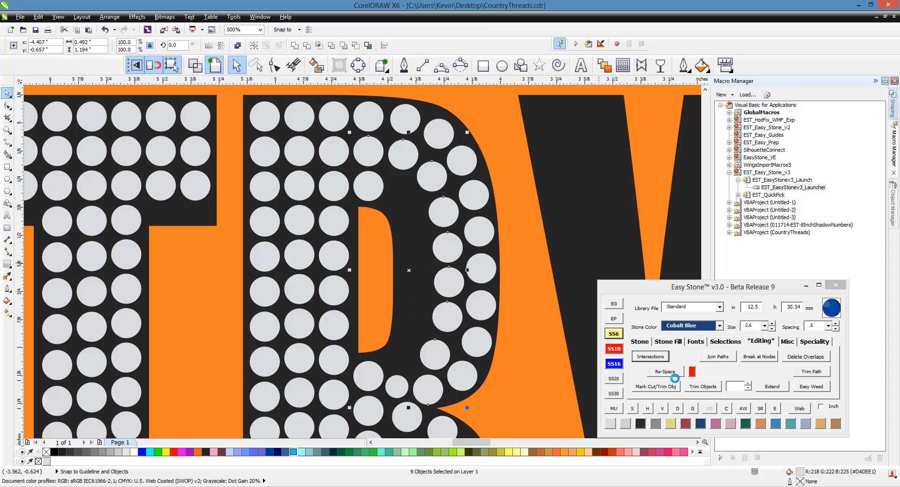
click(670, 373)
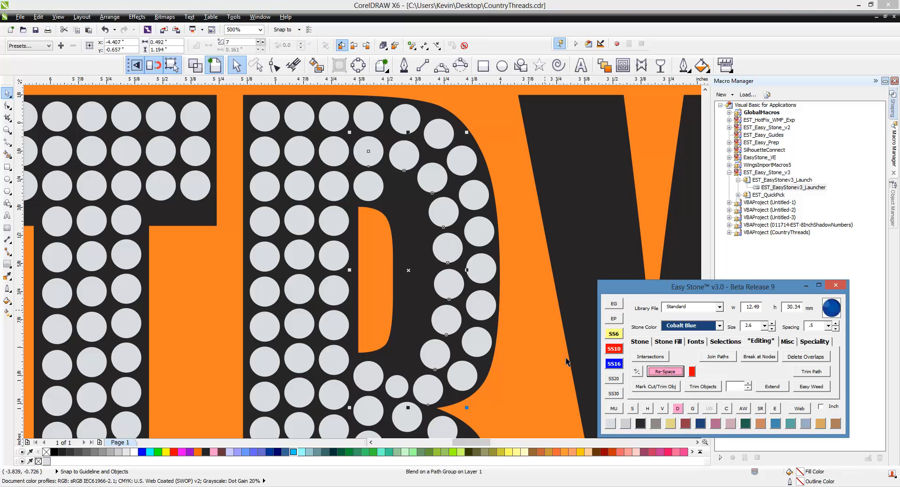
click(678, 409)
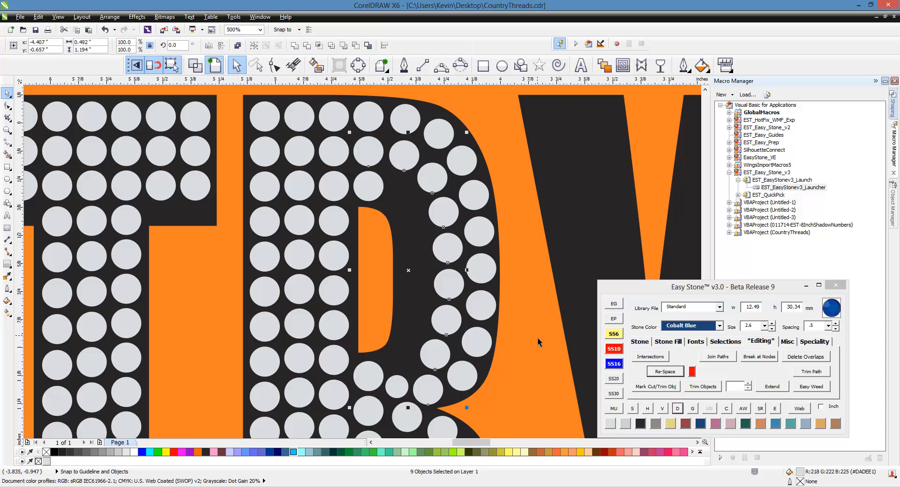
key(Escape)
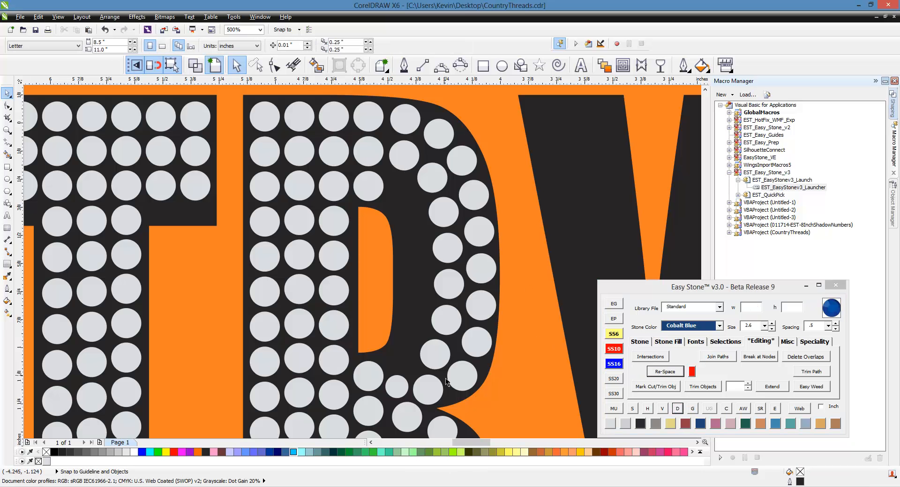
Place six SS10 stone copies upward along the R's upper opening to form the bowl's innermost row.
scroll(408, 378, up, 2)
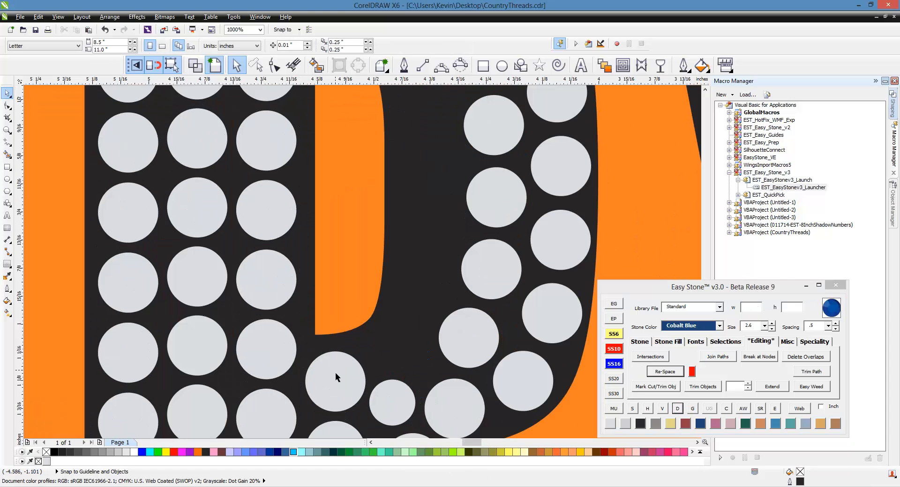
click(396, 335)
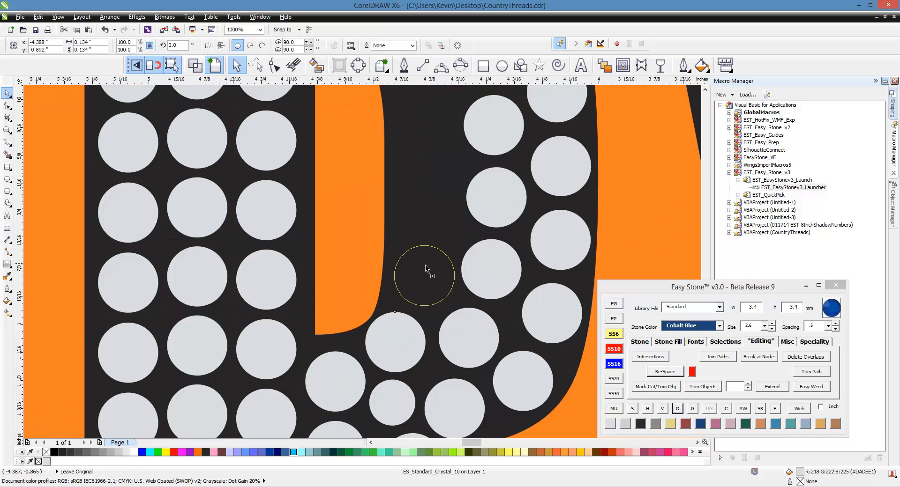
click(425, 269)
click(427, 199)
scroll(453, 320, down, 2)
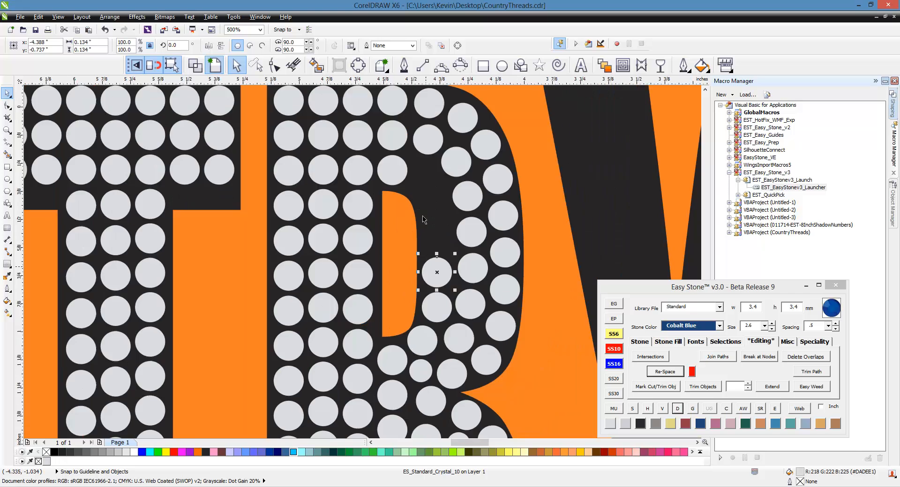
scroll(422, 241, up, 2)
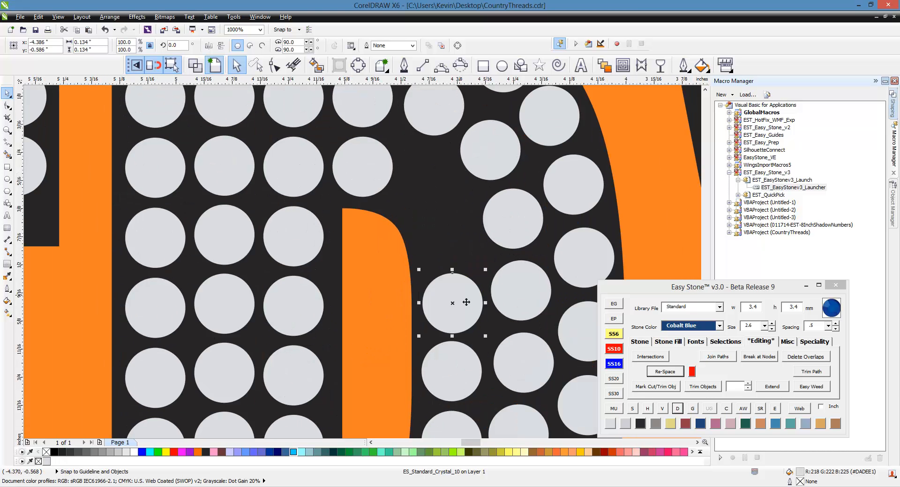
click(454, 237)
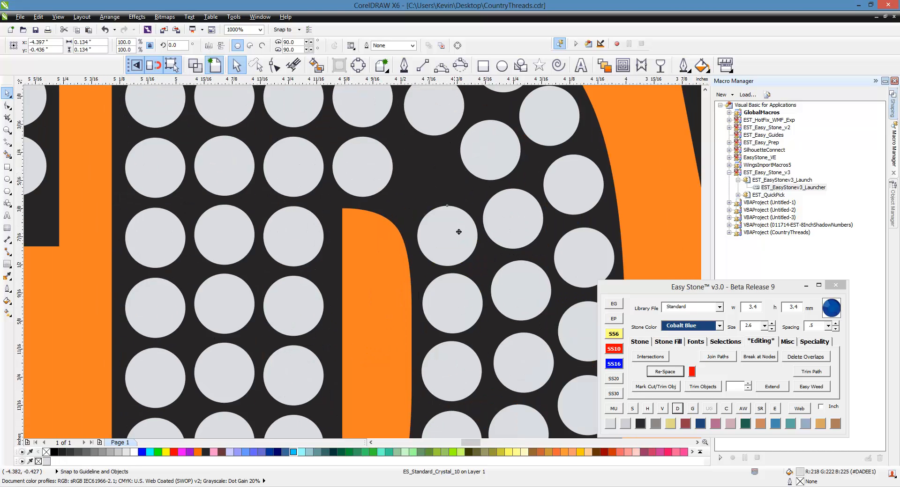
click(441, 187)
scroll(342, 194, down, 2)
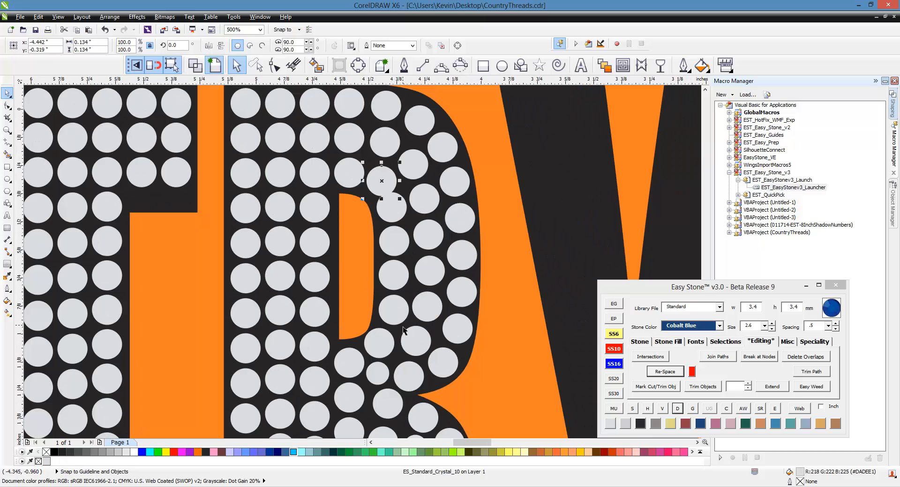
Re-space nine stones around the R's upper opening evenly, separate the blend into individual stones and deselect them.
click(327, 178)
shift+click(351, 178)
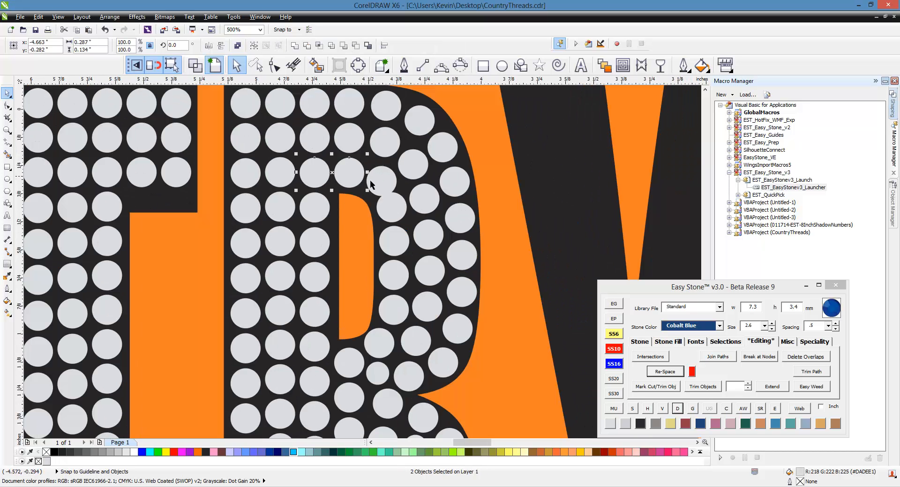
shift+click(376, 184)
shift+click(399, 210)
shift+click(402, 244)
shift+click(403, 277)
shift+click(402, 311)
shift+click(388, 350)
shift+click(357, 365)
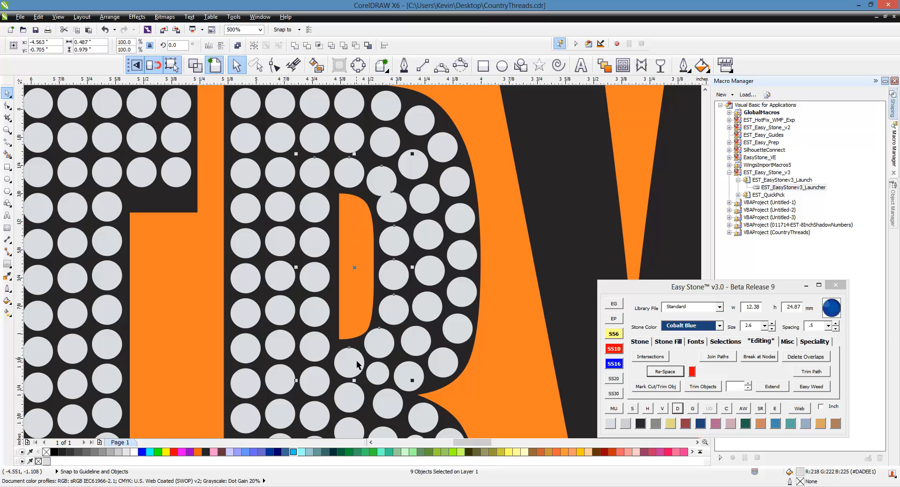
click(664, 372)
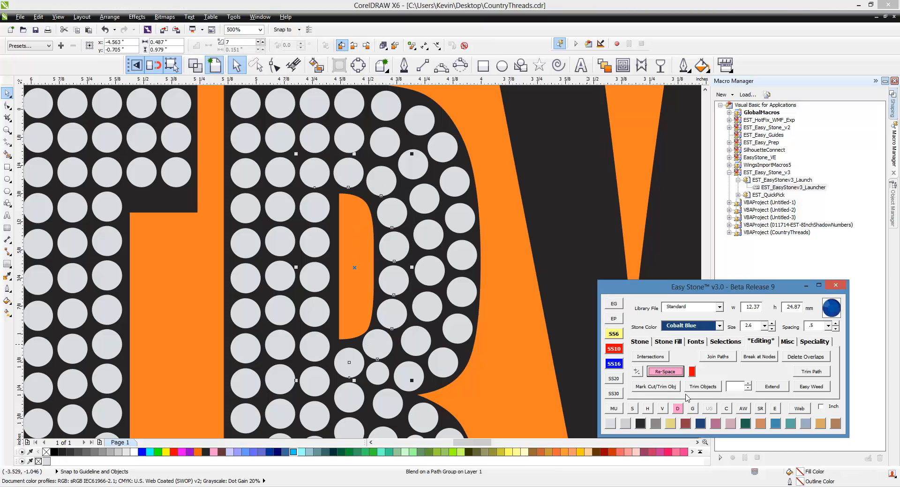
click(565, 349)
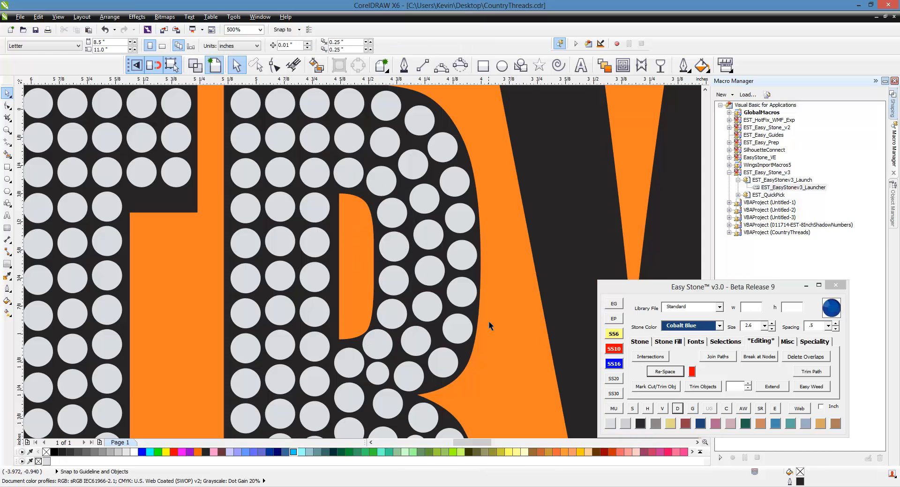
Inspect the stones above the R's lower opening and the overall stone fill of the letter.
scroll(488, 321, down, 5)
scroll(410, 259, up, 3)
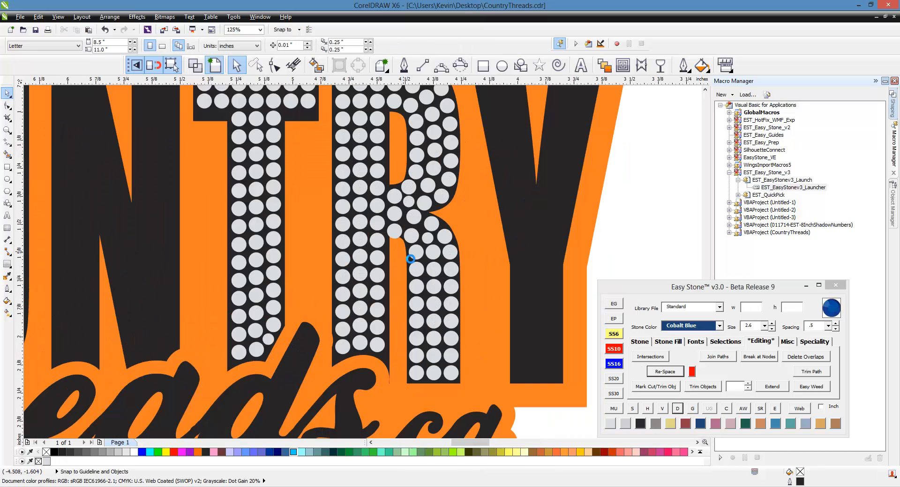
scroll(411, 259, up, 3)
scroll(415, 220, up, 1)
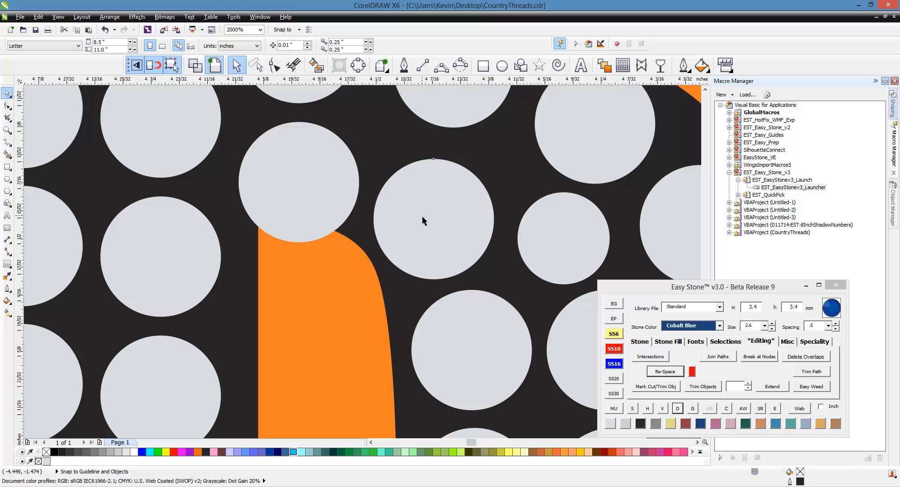
click(429, 213)
scroll(422, 214, down, 1)
key(Escape)
scroll(393, 251, down, 3)
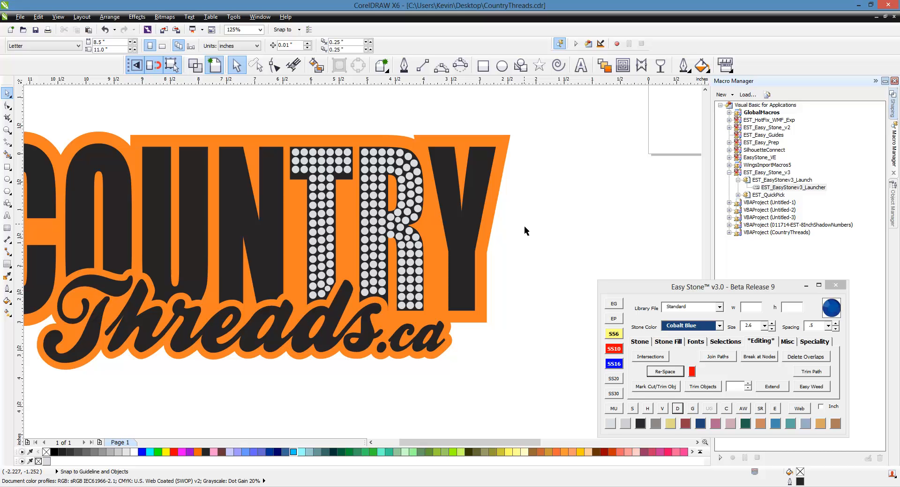
Copy the three-stone bottom row of the R's right leg to the base of the Y's stem.
scroll(513, 314, up, 4)
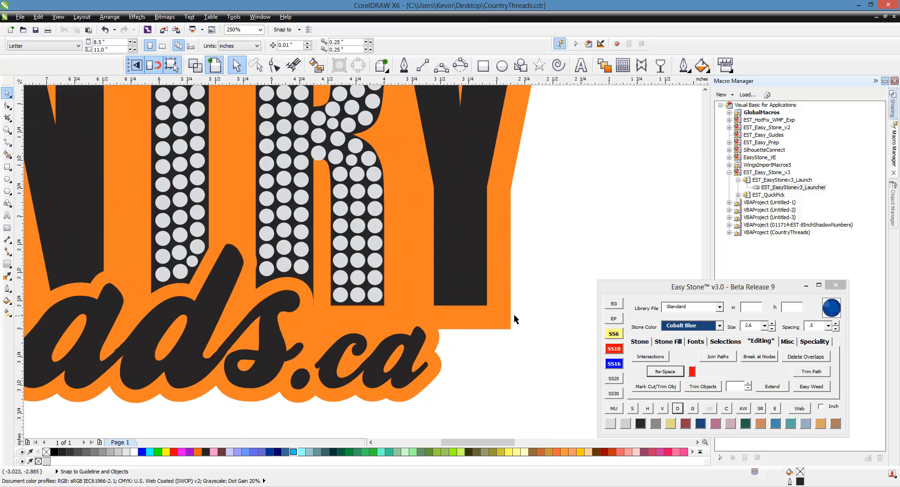
click(242, 291)
shift+click(207, 288)
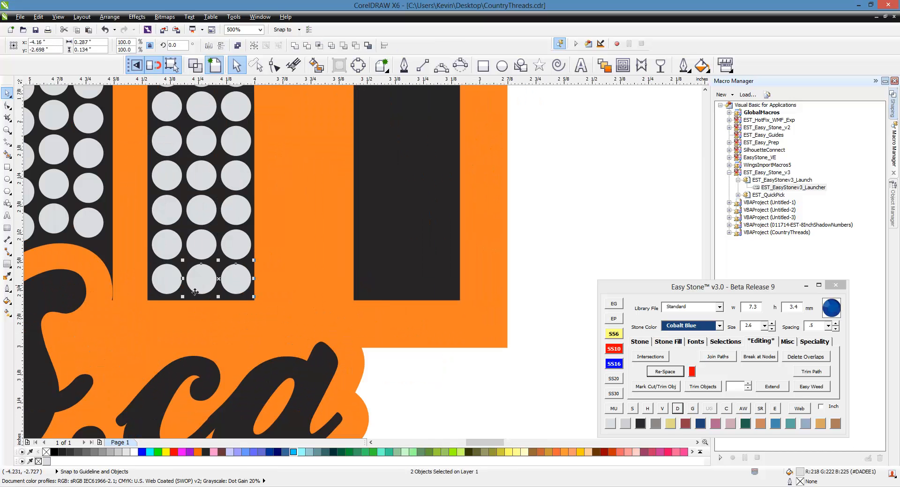
shift+click(174, 285)
drag(211, 292, 409, 302)
scroll(434, 286, up, 4)
scroll(434, 286, up, 2)
scroll(456, 286, down, 2)
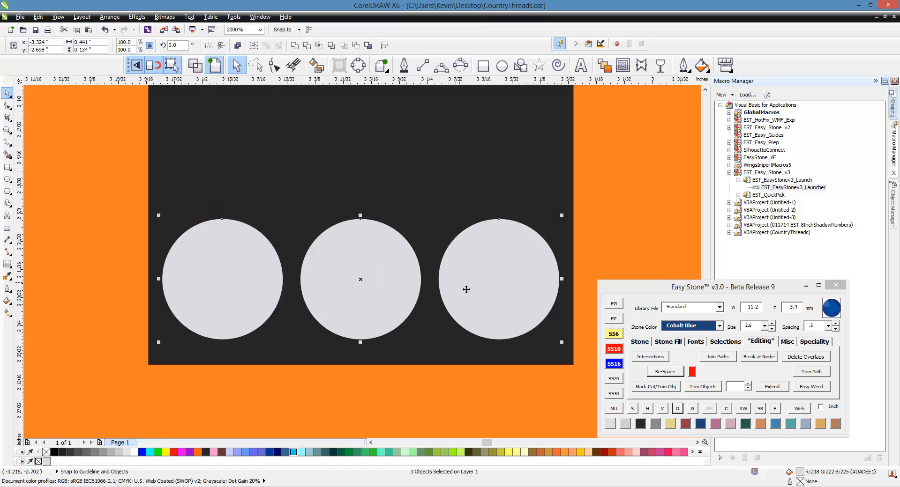
scroll(479, 291, down, 6)
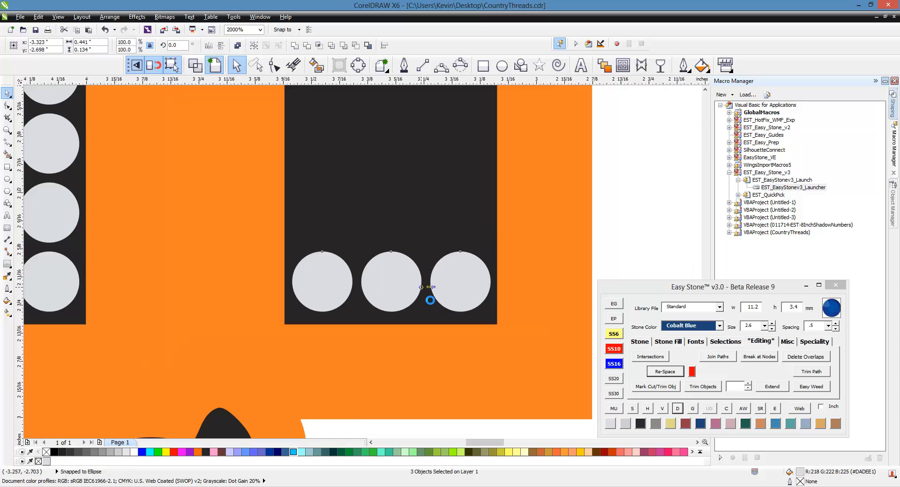
scroll(444, 356, down, 2)
scroll(453, 349, up, 2)
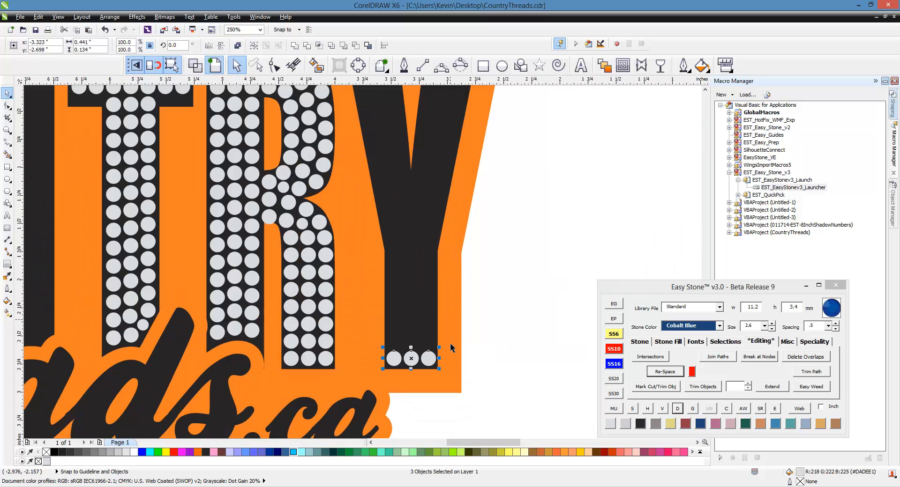
scroll(456, 302, down, 2)
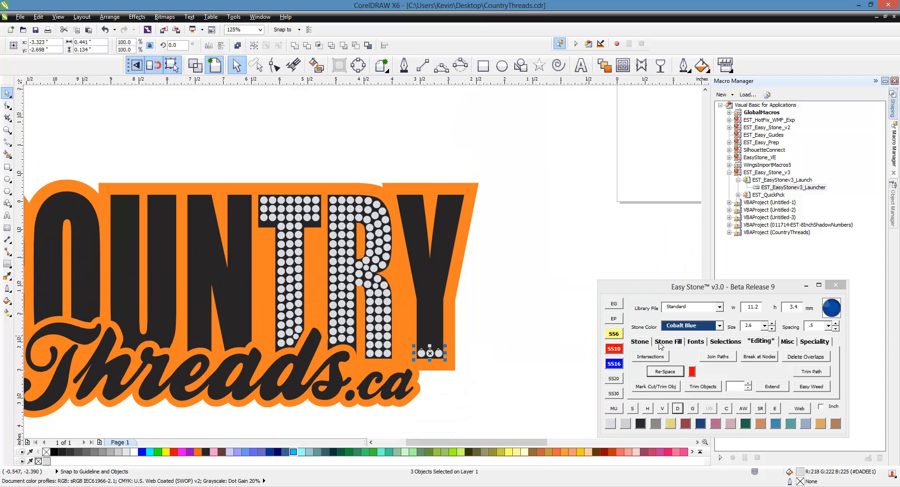
Repeat the three-stone row upward seven times at the 3.1 offset to fill the Y's stem and deselect it.
click(660, 342)
click(688, 370)
click(688, 371)
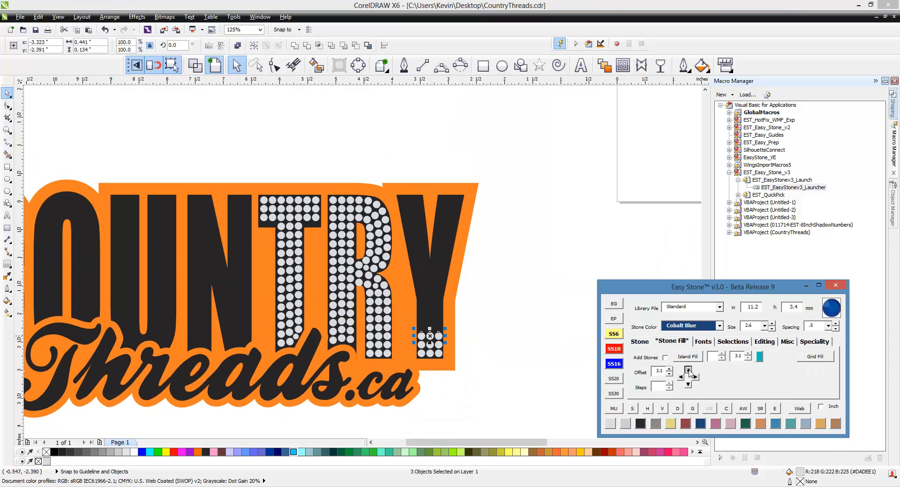
click(689, 370)
click(689, 371)
click(689, 371)
click(688, 370)
click(687, 370)
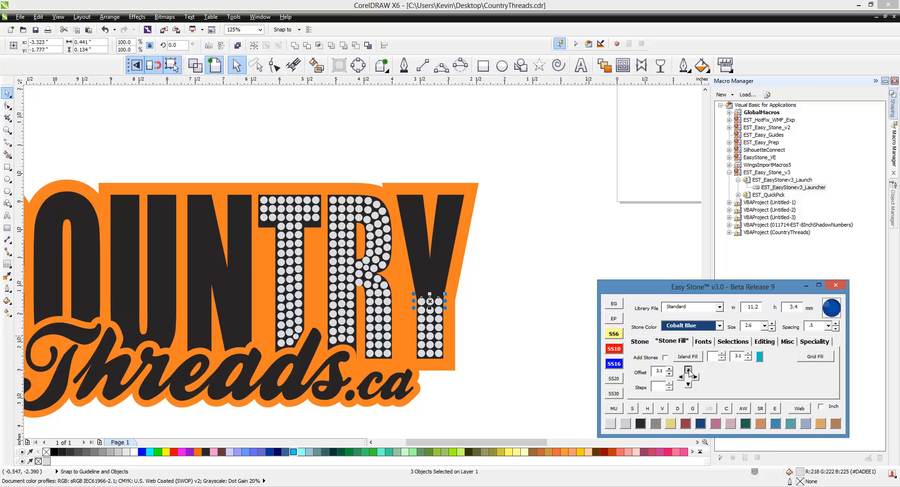
click(490, 300)
Copy the first three stones of the R's top row to the top of the Y's left arm.
scroll(478, 289, up, 2)
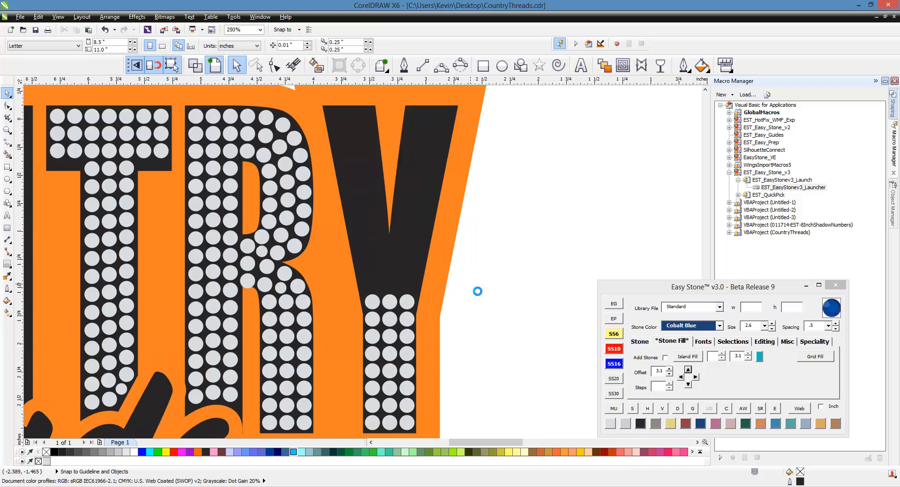
scroll(475, 300, down, 2)
scroll(473, 308, up, 2)
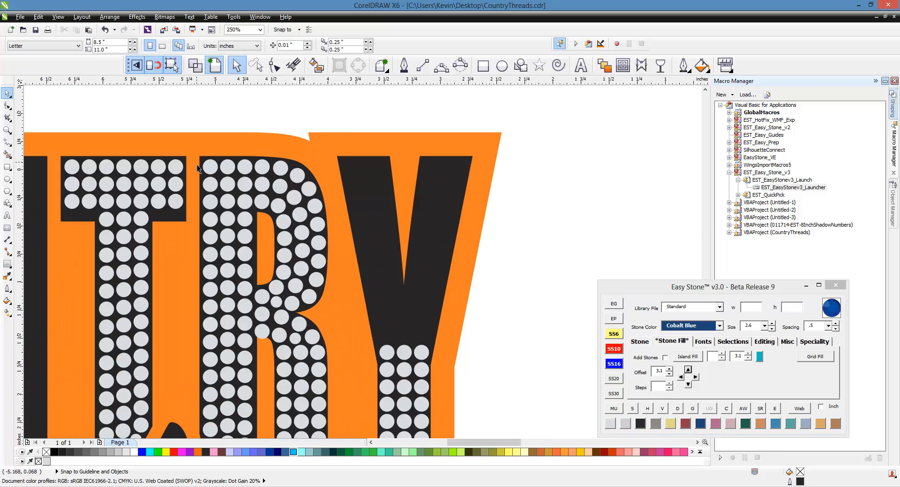
scroll(198, 169, up, 2)
click(231, 175)
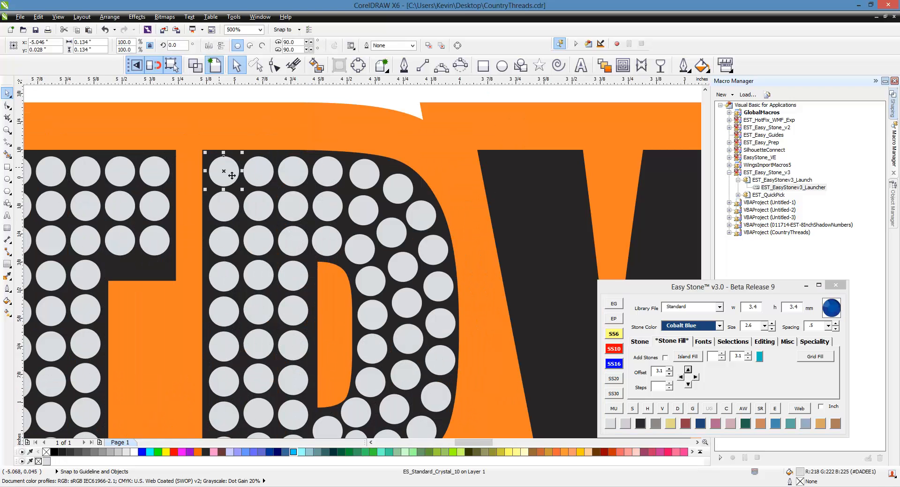
shift+click(297, 174)
drag(267, 173, 536, 187)
Fine-tune the position of the copied three-stone row within the top edge of the Y's left arm.
scroll(581, 178, up, 4)
drag(609, 196, 605, 195)
scroll(473, 163, down, 1)
scroll(534, 187, up, 1)
drag(533, 187, 538, 192)
key(ctrl+z)
scroll(528, 191, up, 2)
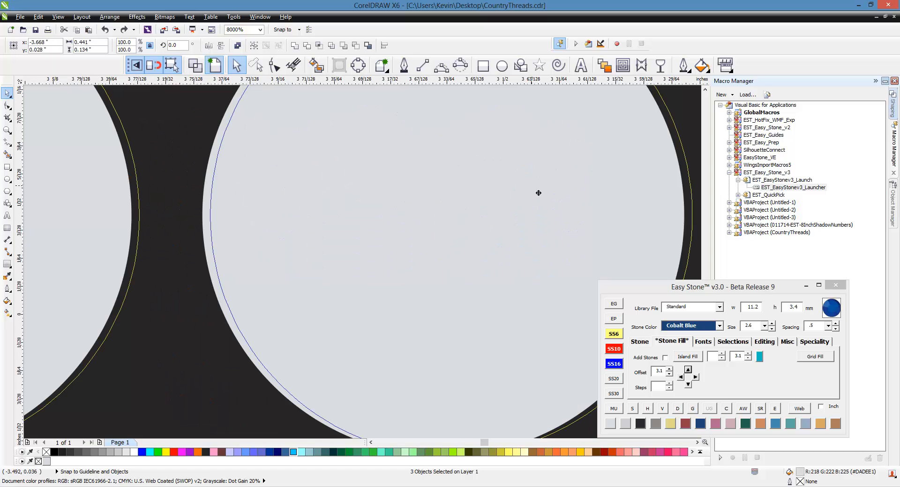
scroll(440, 194, down, 3)
scroll(440, 195, down, 2)
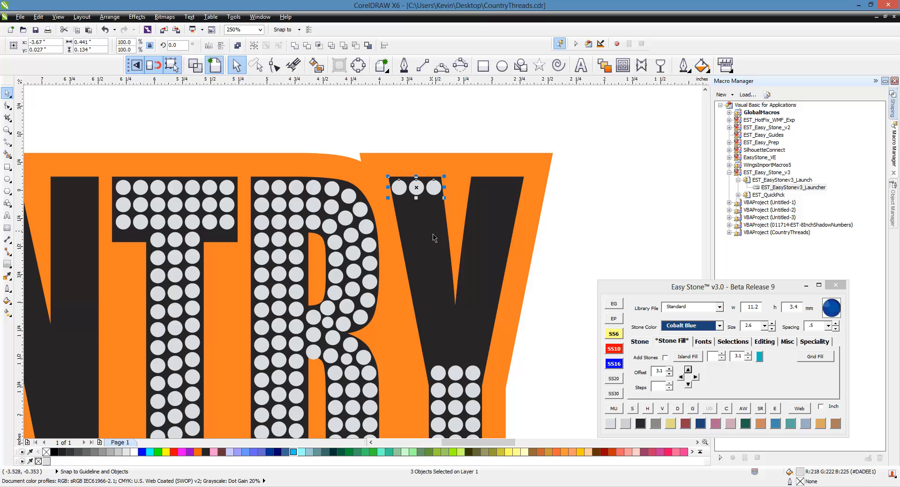
key(Escape)
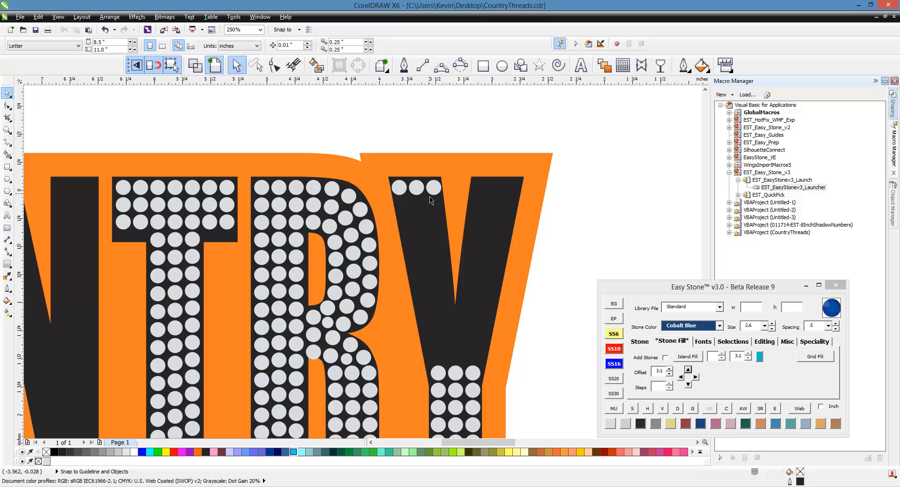
Shift the three stones at the top of the Y's left arm slightly to the right and deselect them.
scroll(416, 179, up, 2)
click(362, 213)
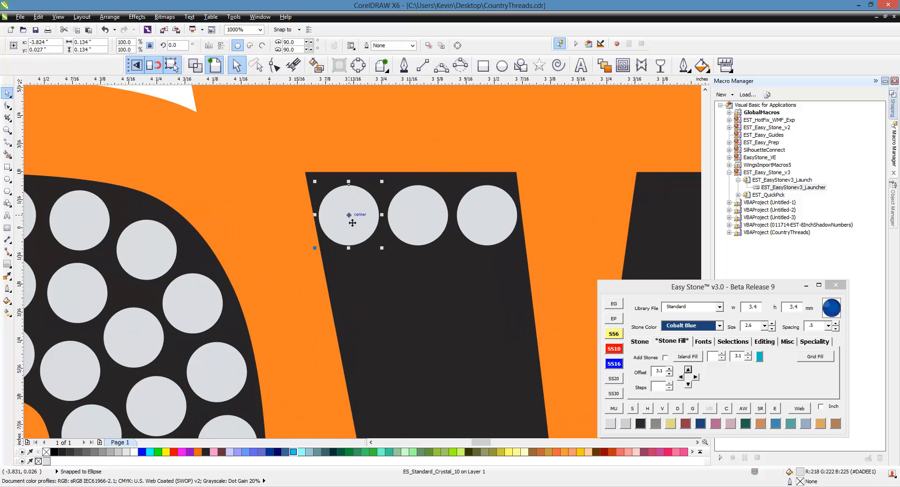
shift+click(433, 223)
shift+click(470, 218)
scroll(469, 218, up, 1)
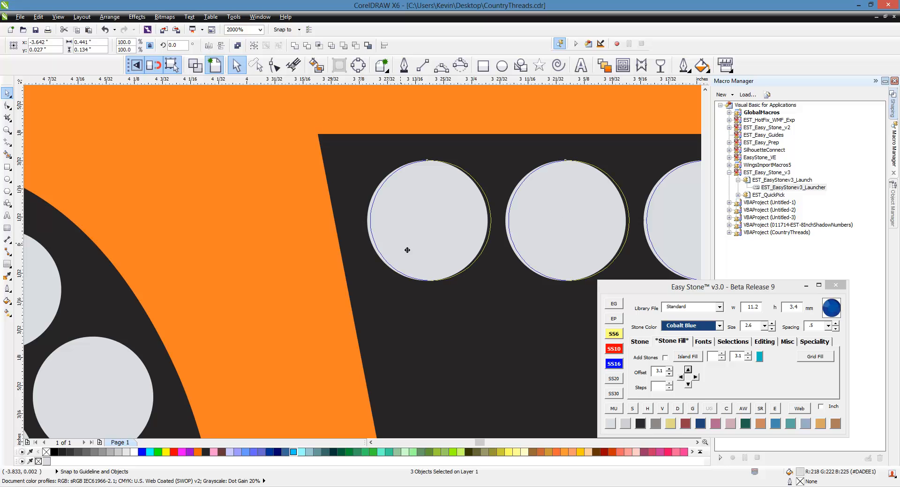
scroll(262, 220, down, 2)
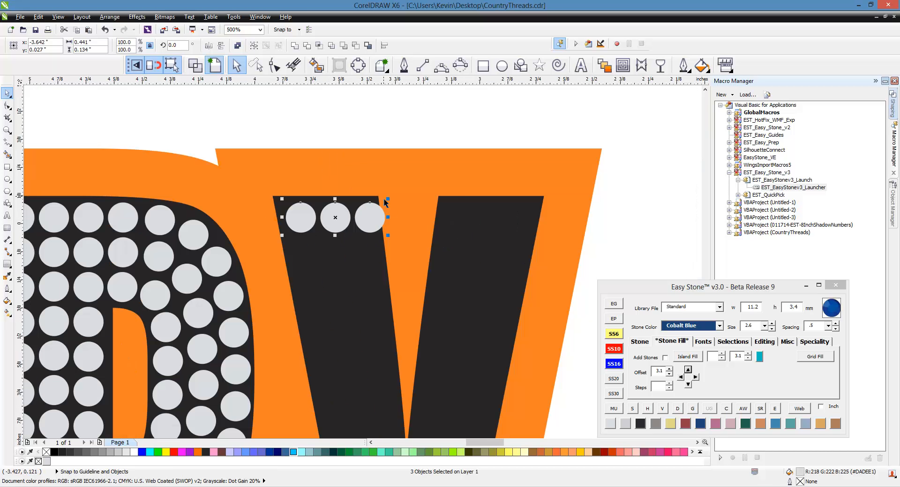
key(Escape)
Add evenly spaced stones between the leftmost stone atop the Y's left arm and the leftmost stone of the stem's top row.
scroll(370, 213, down, 2)
scroll(358, 242, up, 1)
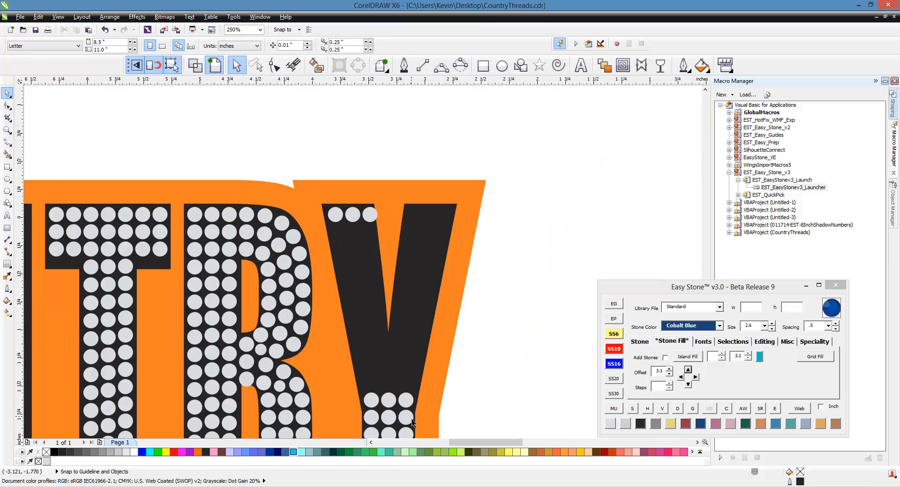
click(337, 215)
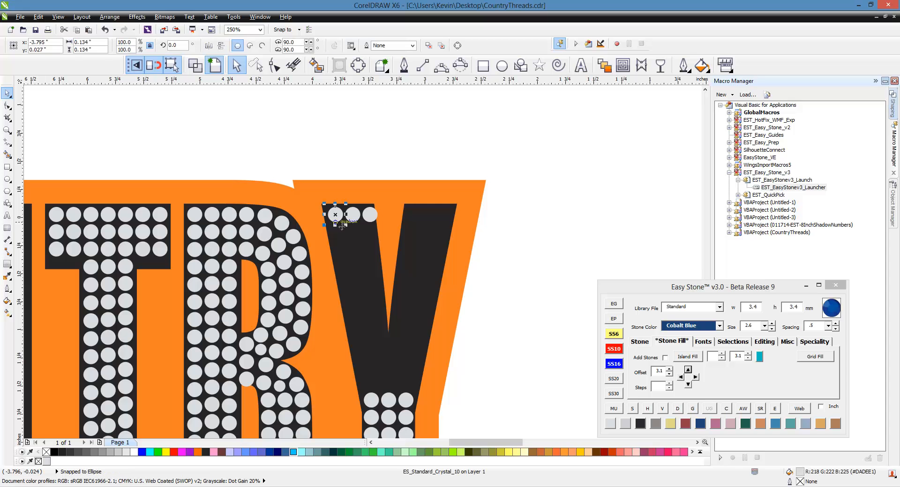
shift+click(370, 402)
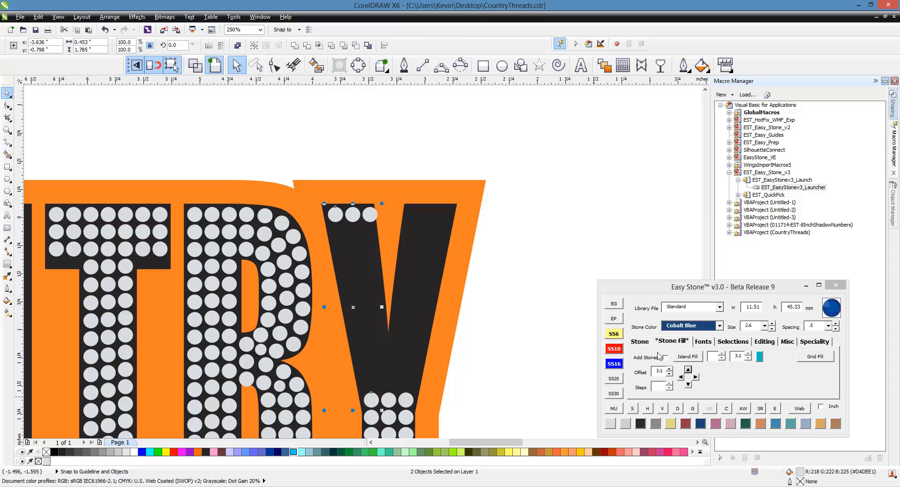
click(640, 341)
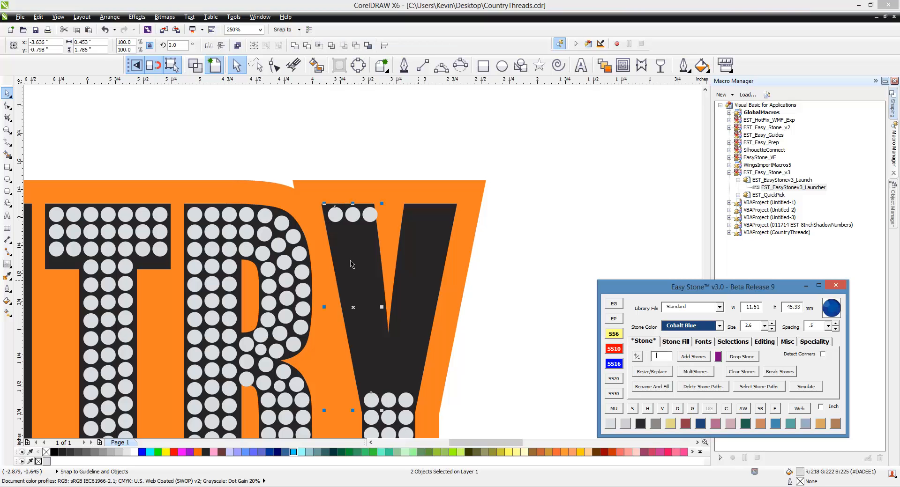
click(356, 242)
click(336, 217)
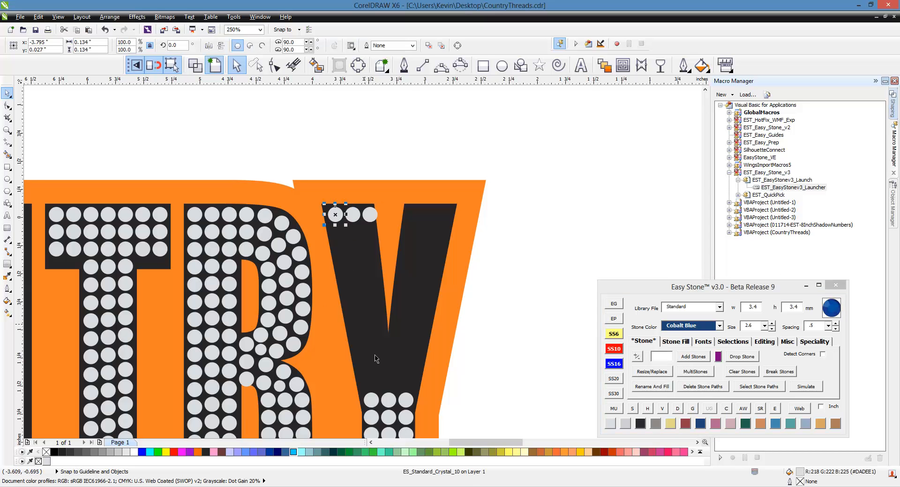
shift+click(380, 402)
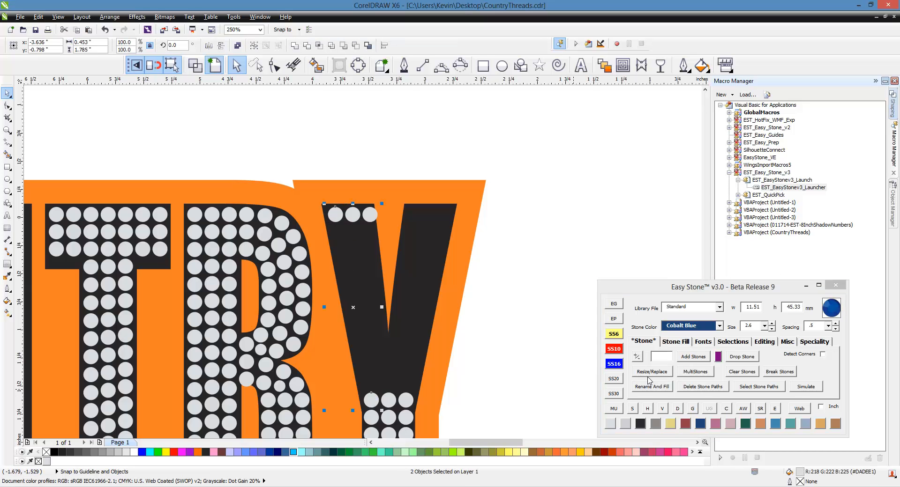
click(693, 357)
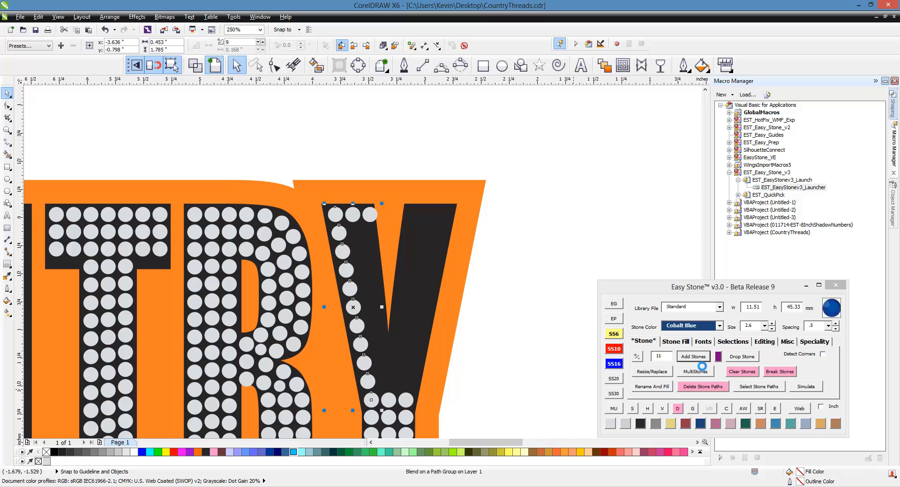
click(504, 368)
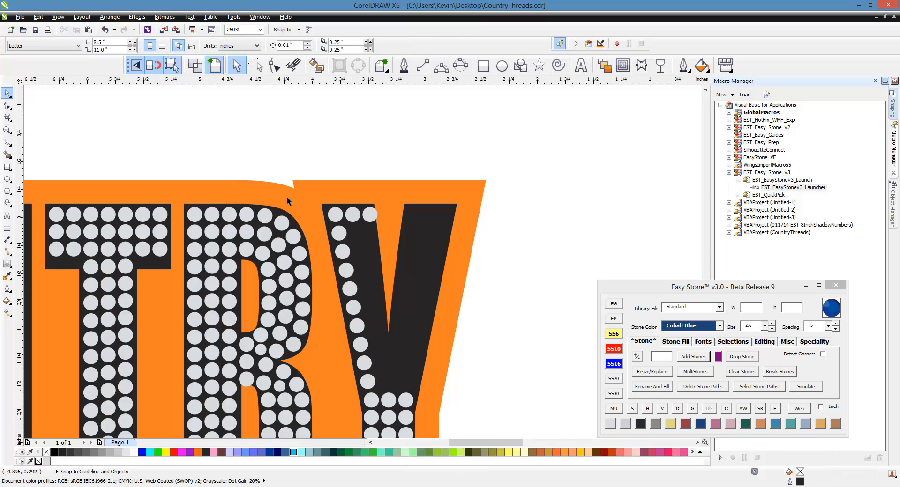
Copy the blended diagonal stone line onto the second and third top stones to fill the Y's left arm.
scroll(302, 207, up, 2)
click(377, 263)
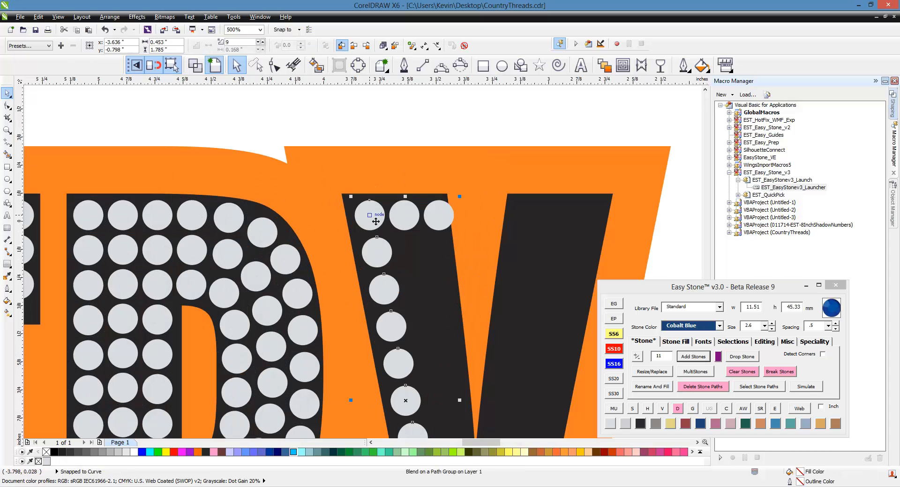
drag(370, 217, 439, 216)
right_click(445, 217)
scroll(331, 155, down, 1)
click(379, 125)
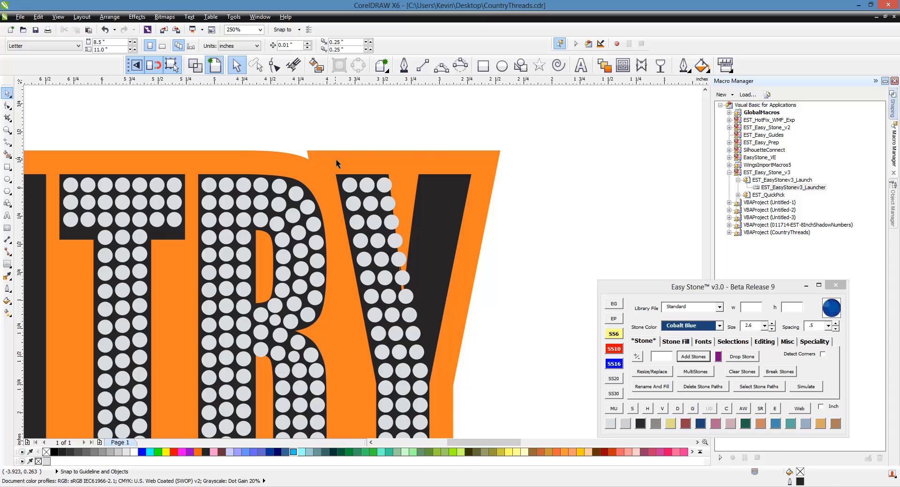
Mirror a copy of the left arm's stones onto the Y's right arm, aligning its lowest row with the stem's stones.
drag(336, 158, 441, 386)
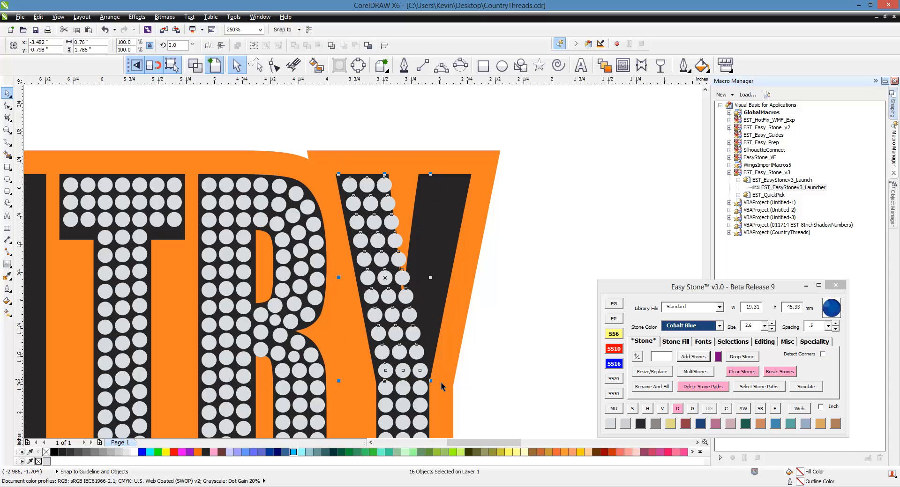
drag(337, 277, 465, 301)
scroll(437, 381, up, 1)
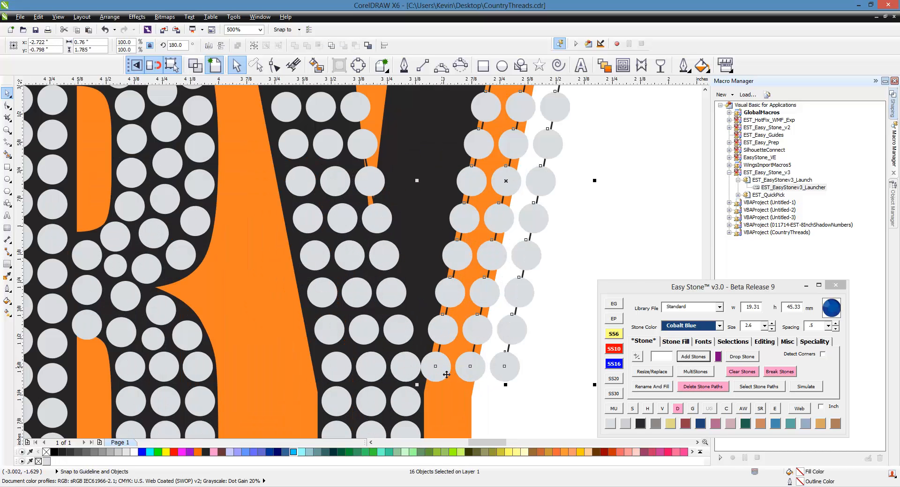
drag(433, 371, 346, 373)
scroll(471, 359, down, 1)
click(521, 336)
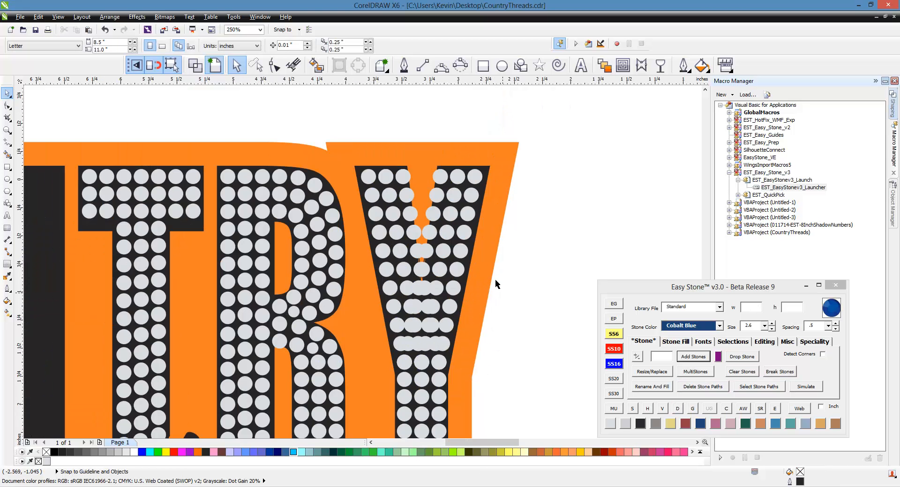
Delete the stone paths of the Y's arms, remove the overlapping stones where the arms meet and deselect everything.
scroll(443, 209, down, 1)
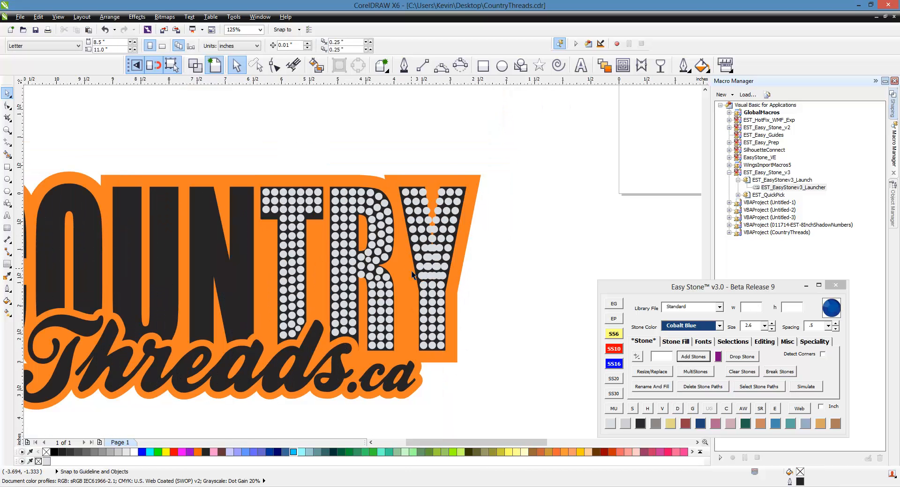
scroll(437, 238, up, 1)
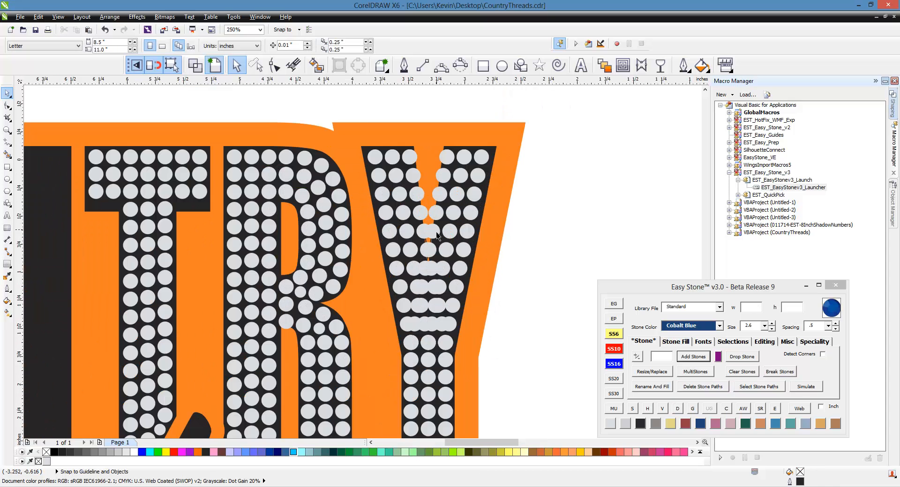
drag(576, 121, 354, 381)
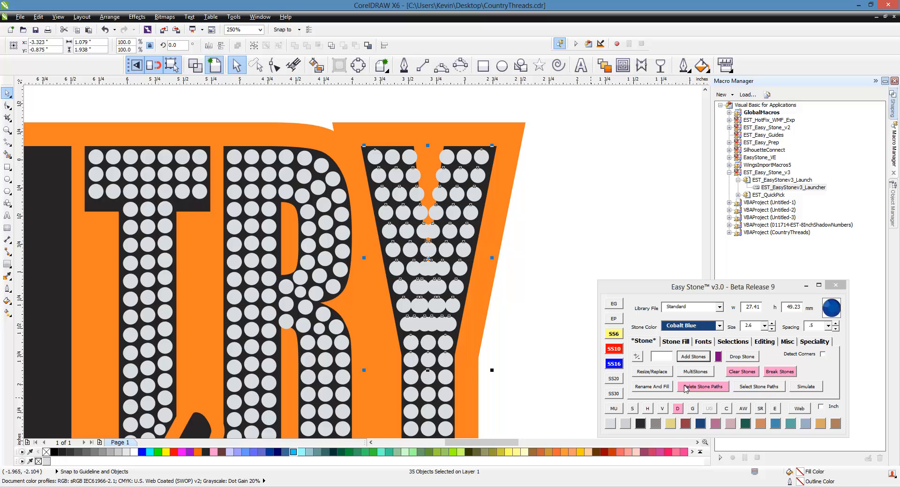
click(702, 386)
drag(577, 165, 384, 378)
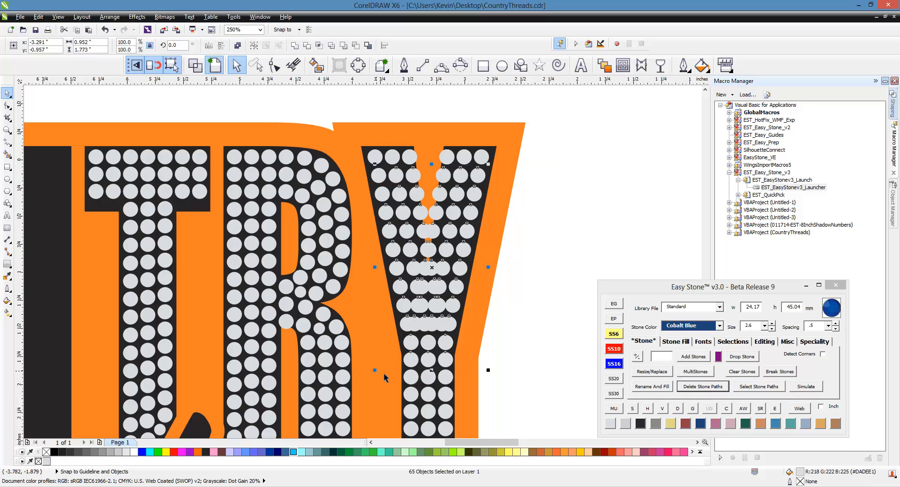
click(725, 409)
click(526, 269)
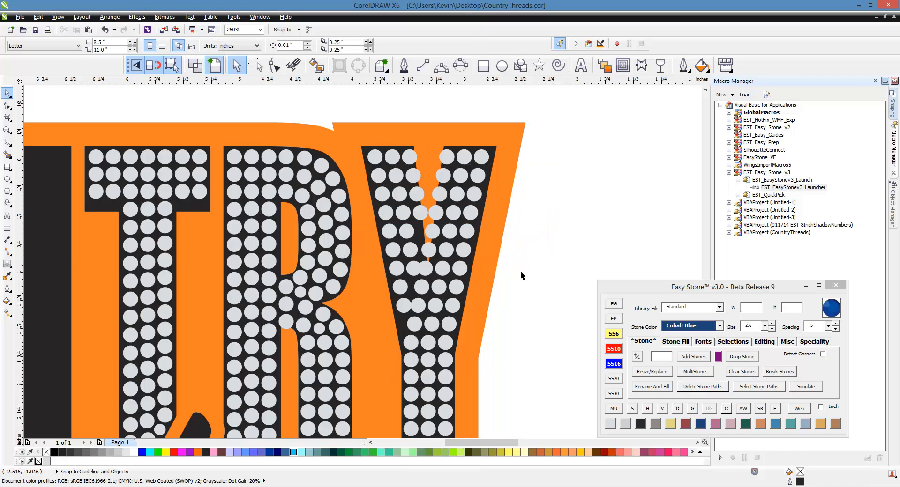
Move the left stone of the three-stone row above the Y's stem outward and distribute that row's stones evenly horizontally.
scroll(412, 313, up, 3)
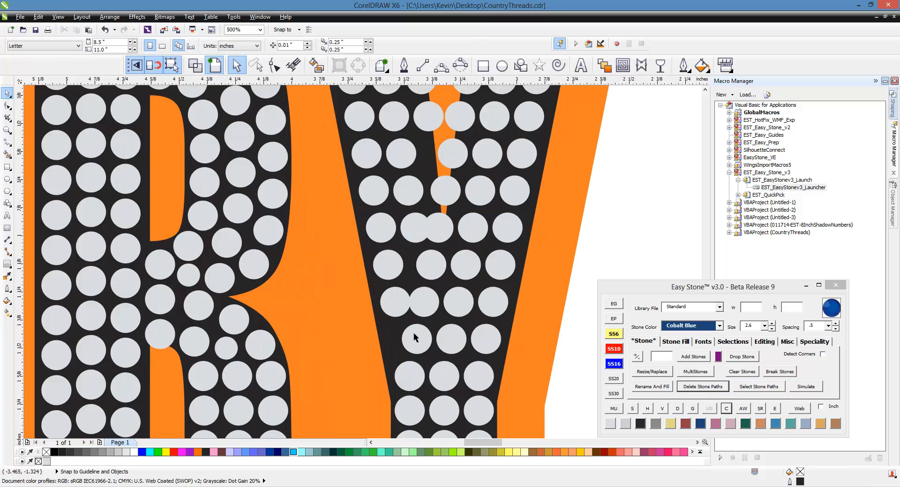
scroll(411, 300, down, 3)
scroll(416, 317, up, 3)
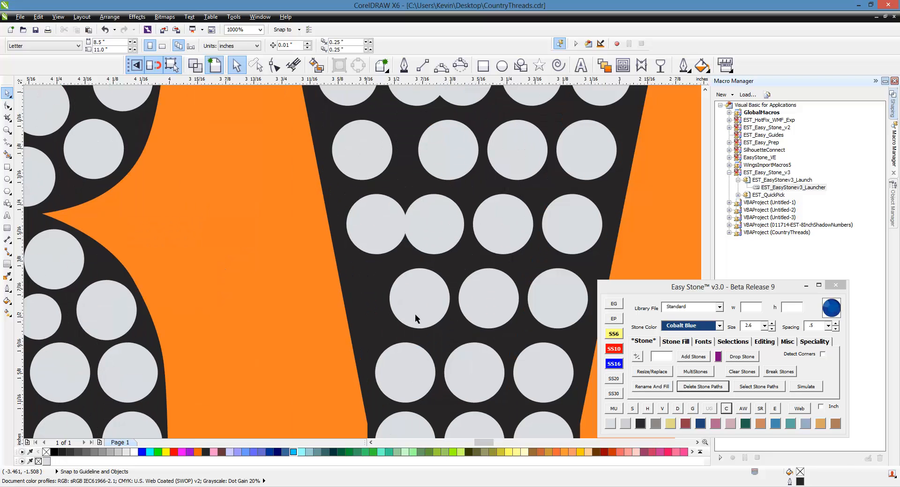
click(409, 319)
drag(410, 319, 399, 317)
click(545, 314)
shift+click(497, 312)
shift+click(420, 306)
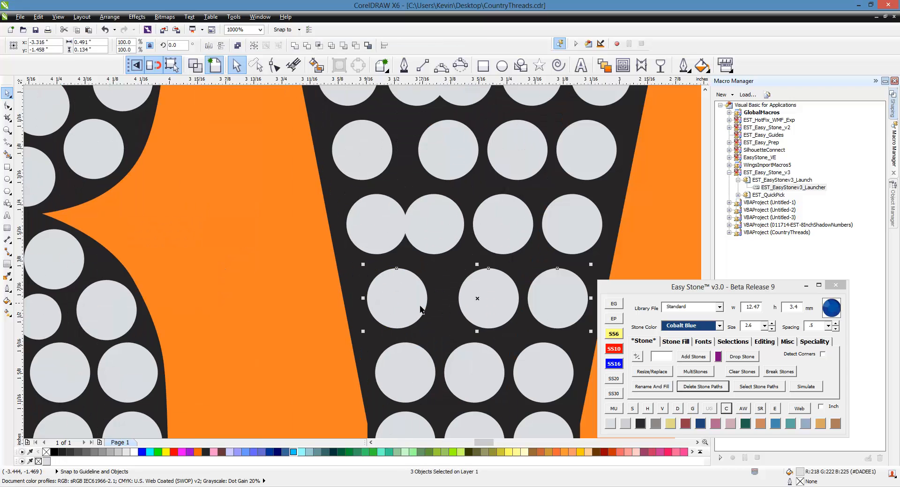
click(647, 409)
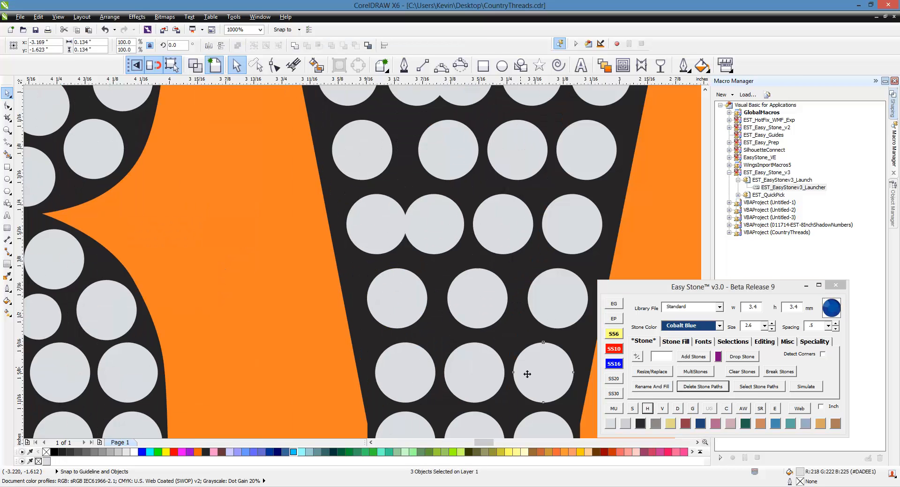
Distribute the stones of the two four-stone rows above the three-stone row evenly in the horizontal direction.
scroll(420, 223, down, 1)
drag(503, 201, 357, 242)
click(647, 408)
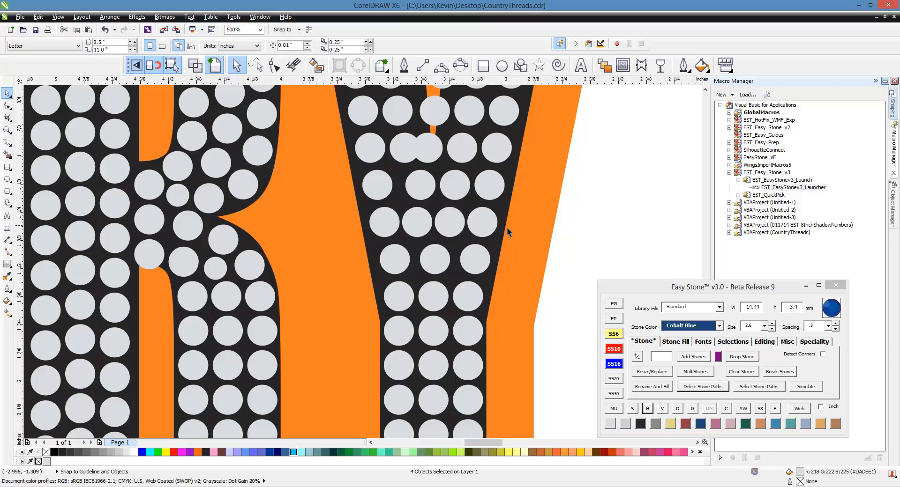
drag(538, 181, 366, 225)
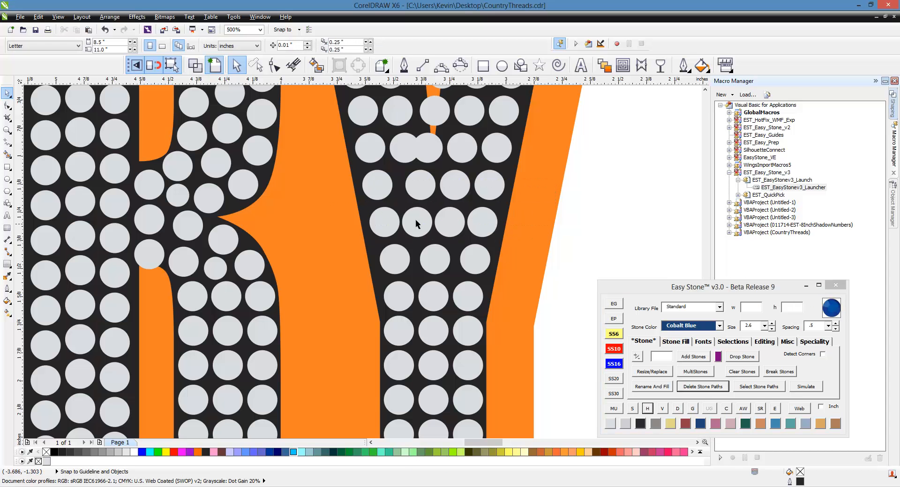
drag(538, 164, 309, 203)
click(646, 407)
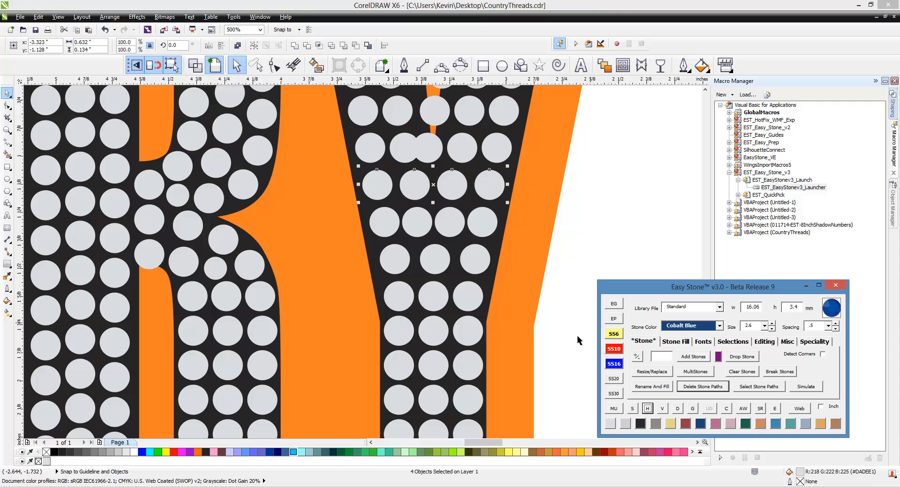
Distribute the lowest five-stone row, just below the Y's notch, evenly in the horizontal direction.
click(543, 142)
drag(542, 138, 345, 181)
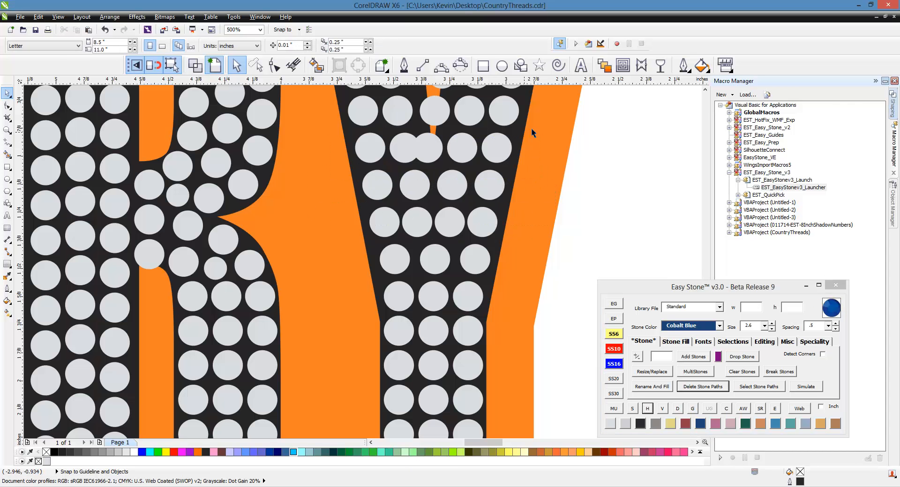
drag(531, 128, 344, 171)
click(651, 407)
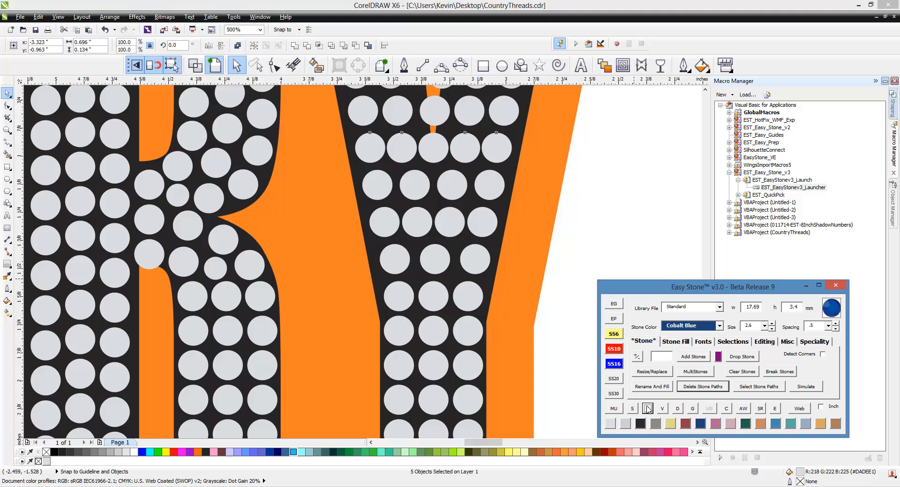
click(531, 216)
Distribute the second five-stone row from below, at the tip of the Y's notch, evenly in the horizontal direction.
scroll(475, 237, down, 1)
scroll(466, 223, up, 1)
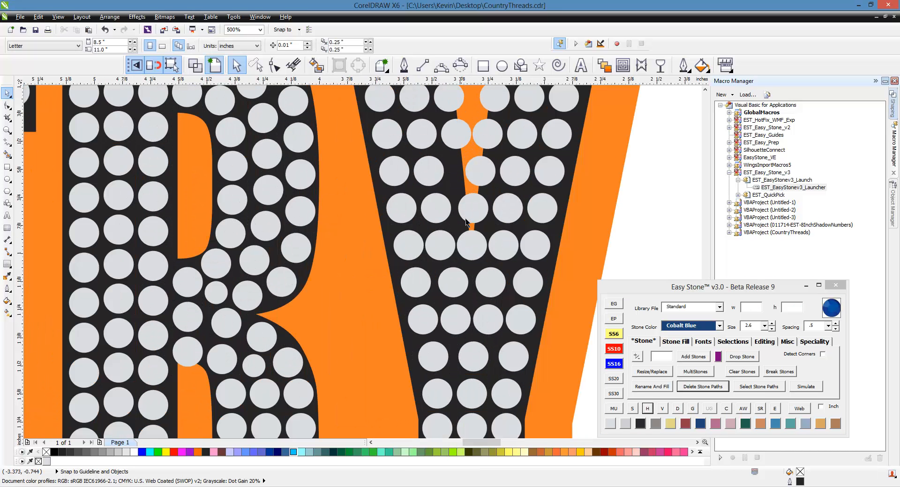
scroll(485, 252, up, 1)
scroll(421, 243, down, 1)
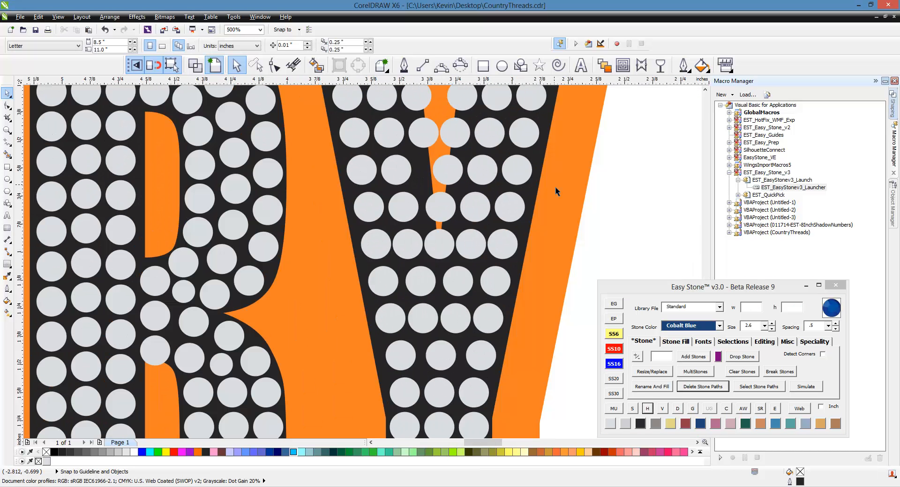
drag(537, 187, 327, 232)
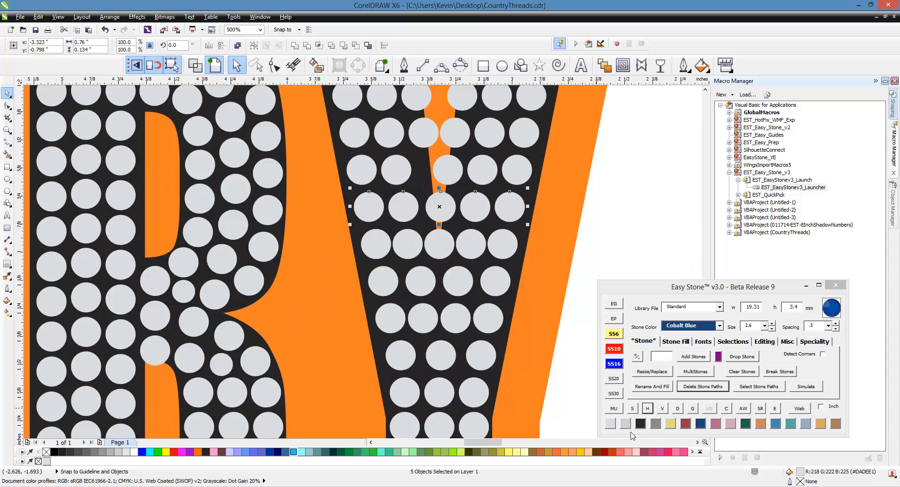
click(648, 409)
click(563, 232)
Evenly distribute the uppermost five-stone row and the six-stone row above it horizontally across the Y's notch.
scroll(480, 337, down, 1)
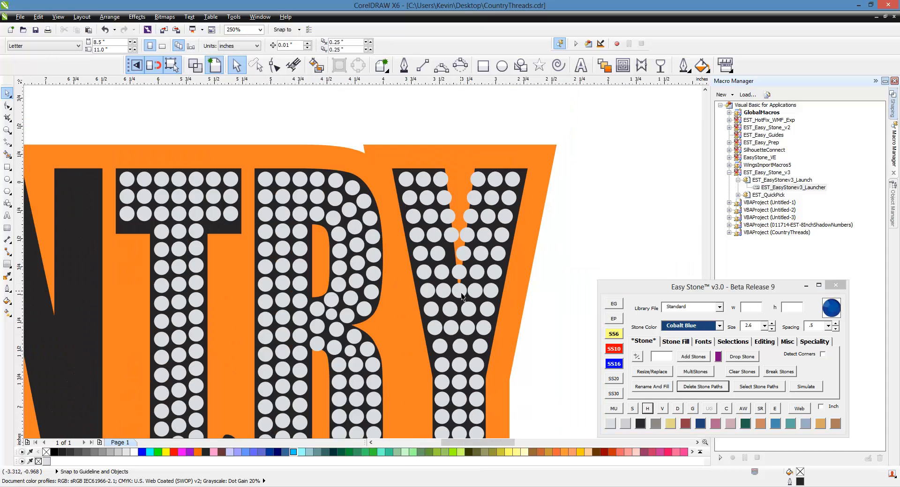
scroll(462, 297, up, 1)
drag(560, 198, 355, 236)
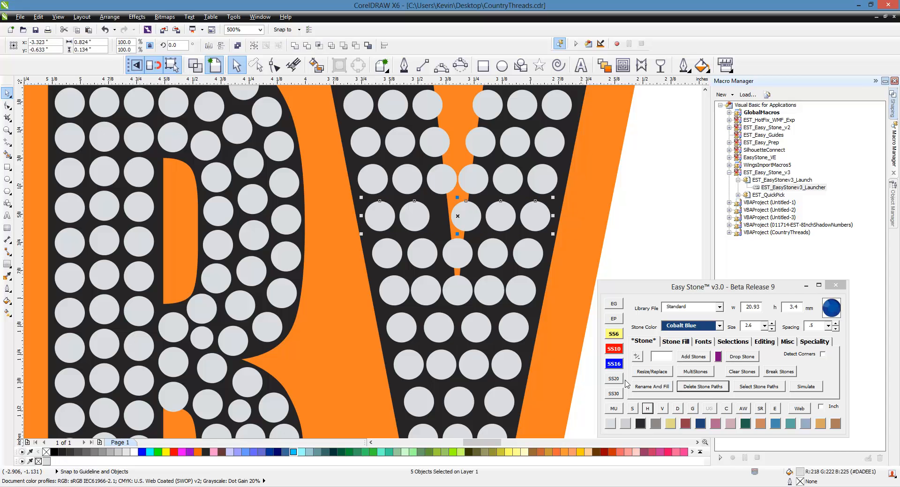
click(652, 410)
click(587, 240)
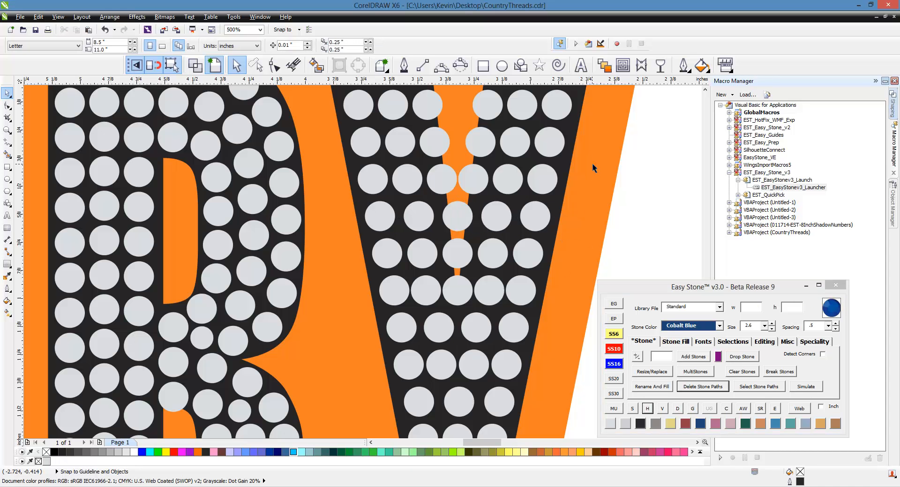
drag(591, 162, 353, 204)
click(643, 409)
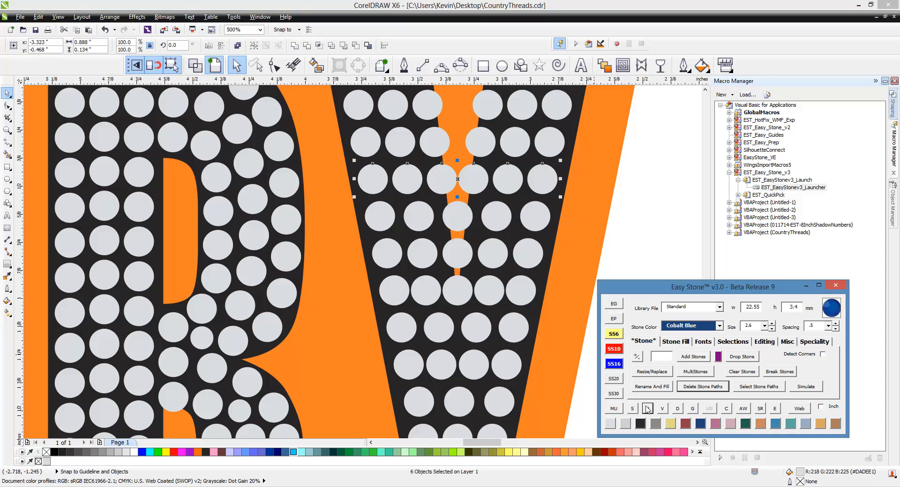
click(583, 226)
Nudge the left stone of the three-stone row above the stem slightly outward and select all three stones in that row.
scroll(418, 283, down, 1)
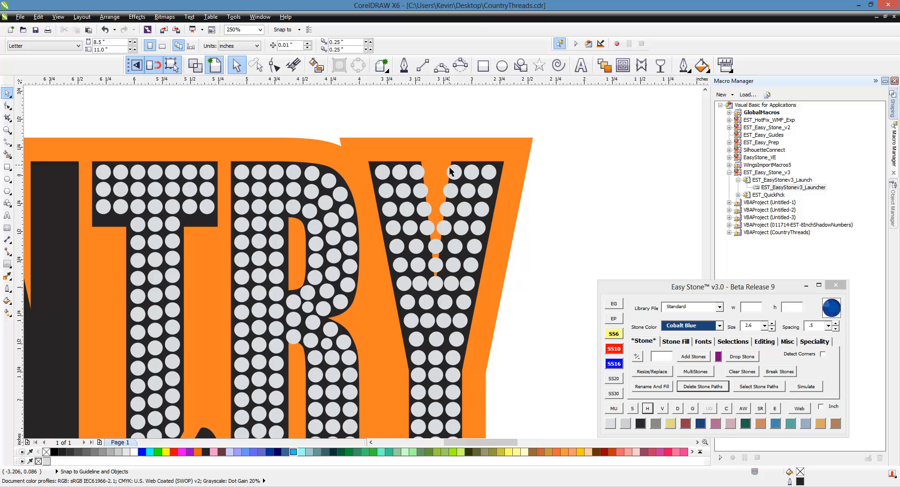
scroll(457, 226, down, 1)
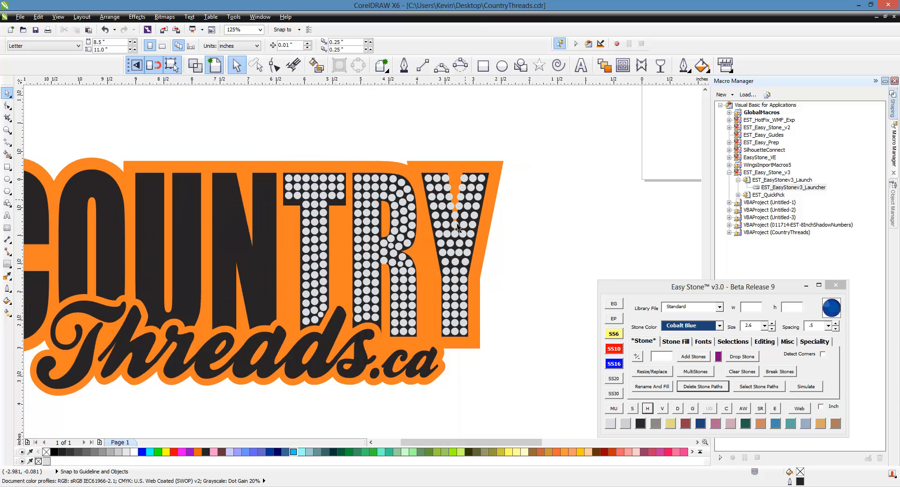
scroll(476, 280, up, 2)
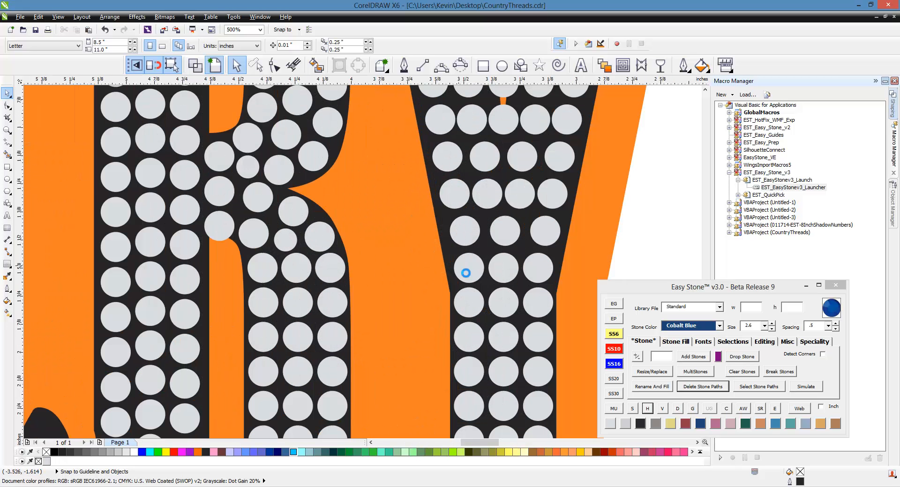
scroll(522, 247, up, 1)
click(435, 239)
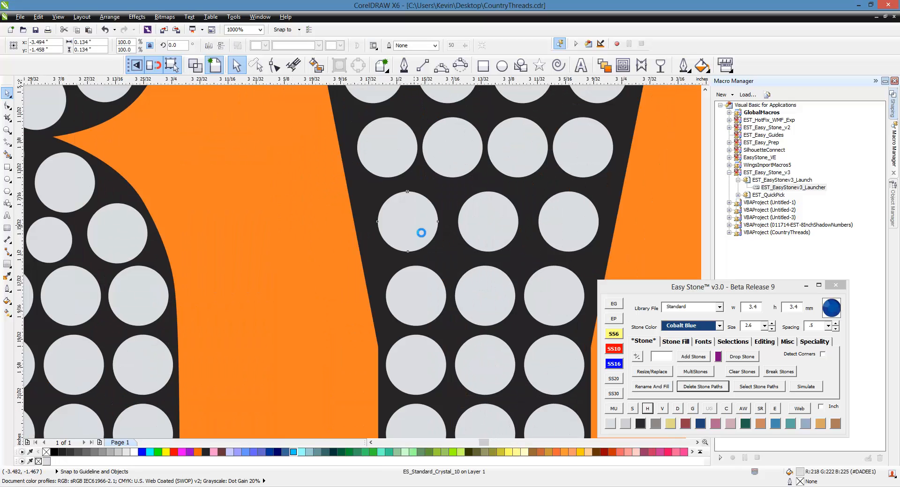
scroll(424, 232, up, 1)
scroll(423, 233, down, 1)
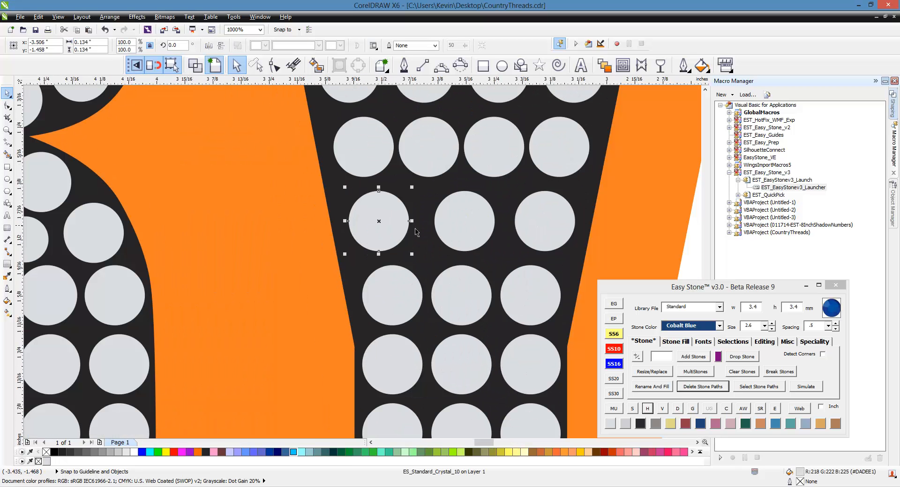
shift+click(463, 227)
shift+click(552, 228)
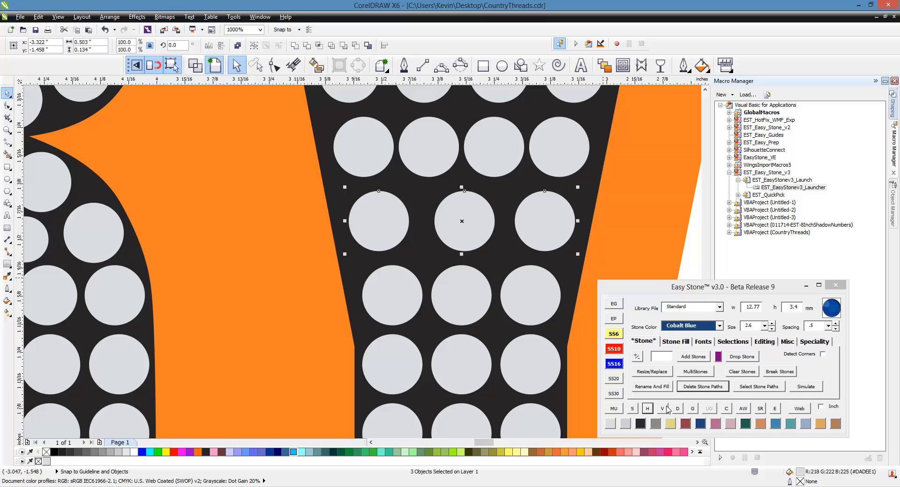
Space the three-stone row evenly, with its middle stone centred over the stem's middle column.
click(476, 289)
click(480, 225)
shift+click(474, 304)
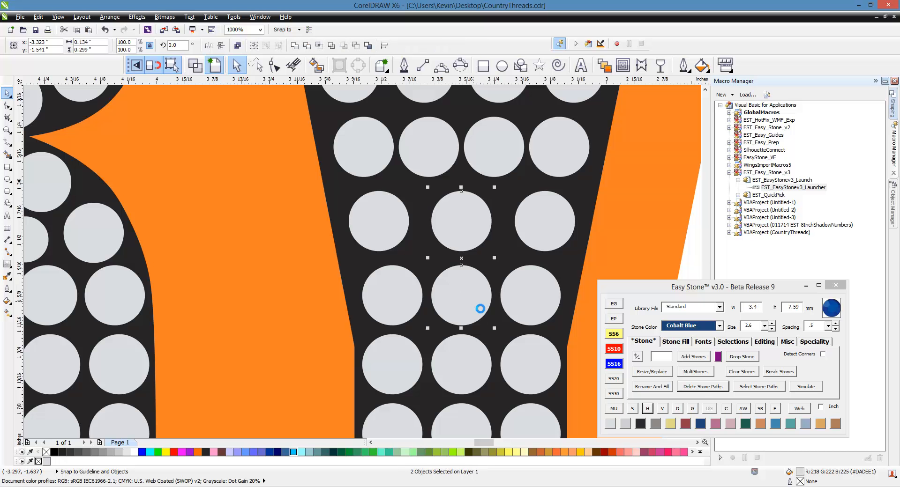
click(521, 239)
shift+click(460, 230)
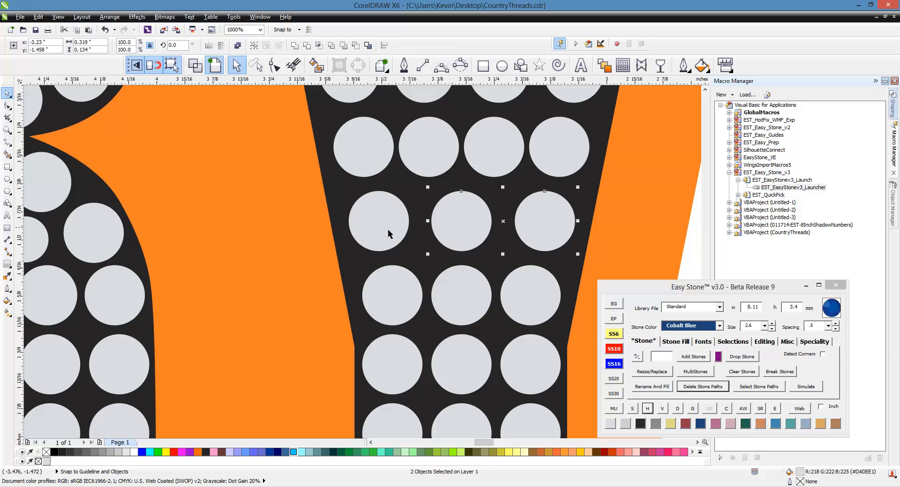
shift+click(387, 229)
click(588, 266)
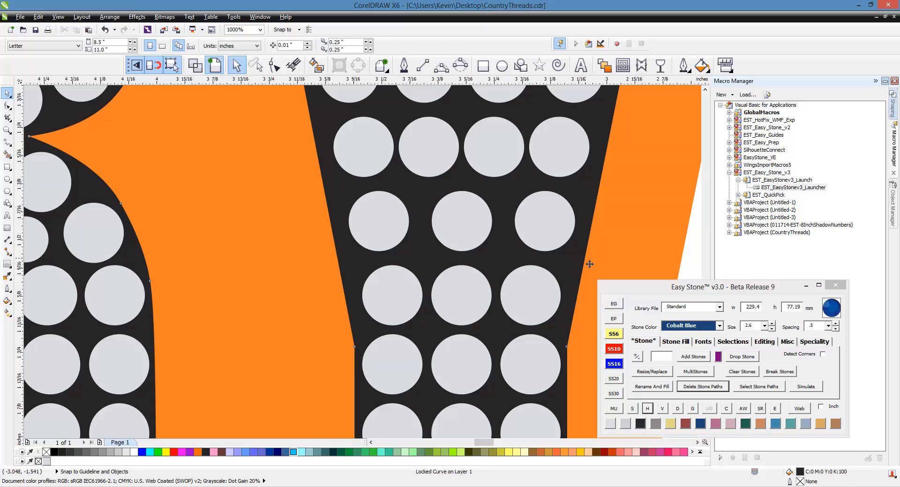
Try replacing the middle stone of the three-stone row with two SS6 stones placed side by side.
scroll(478, 248, down, 3)
scroll(473, 262, up, 3)
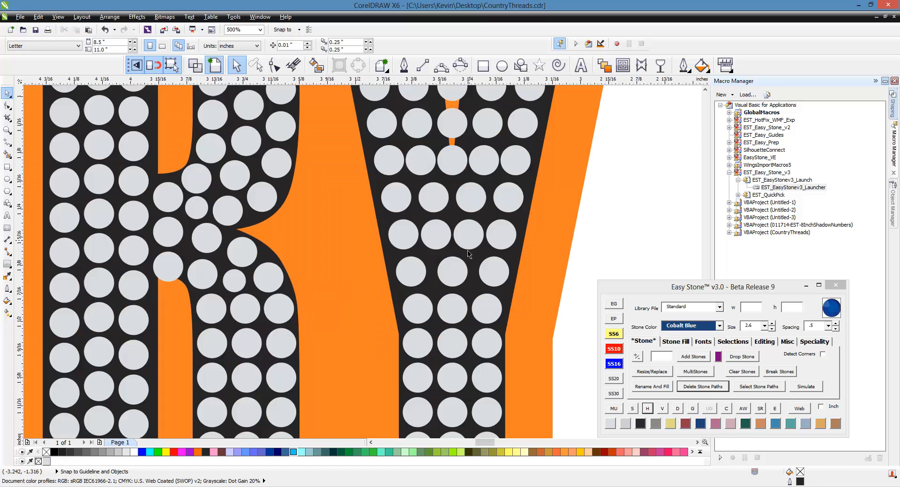
click(440, 294)
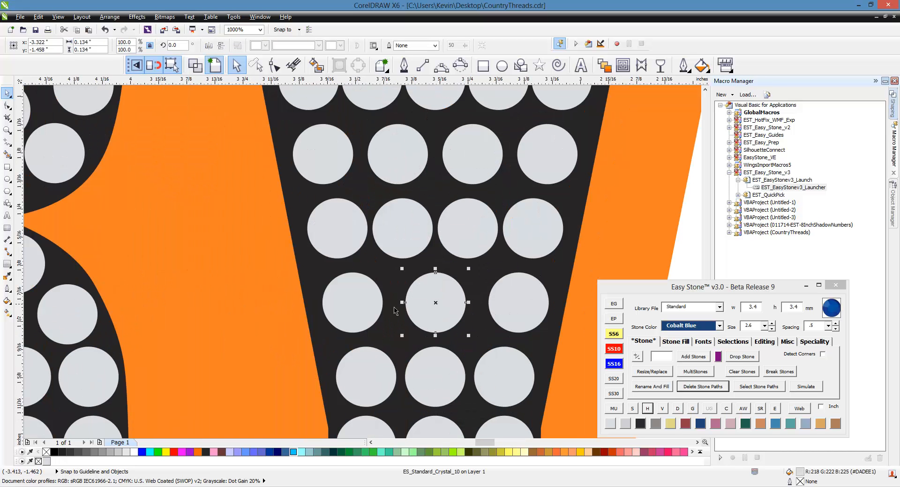
click(613, 334)
scroll(389, 312, up, 1)
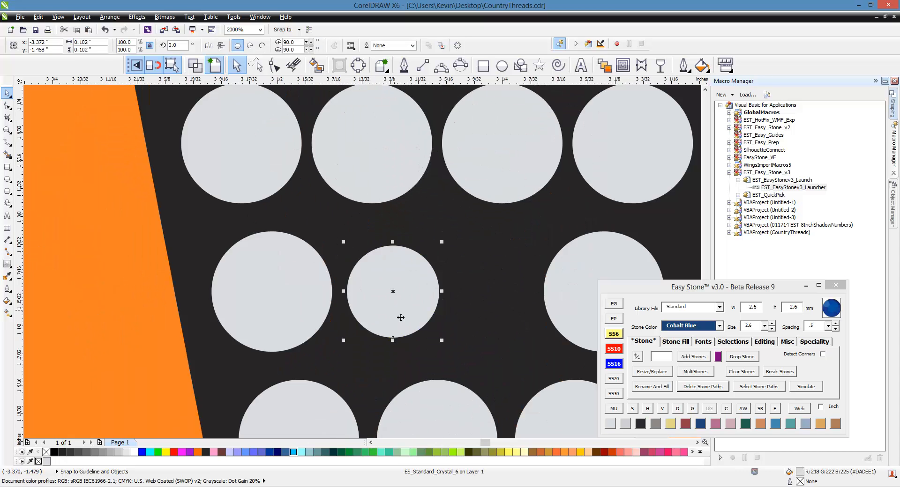
drag(401, 317, 493, 322)
Distribute the two small stones and the two outer stones of that row evenly in the horizontal direction.
scroll(493, 322, down, 1)
click(542, 300)
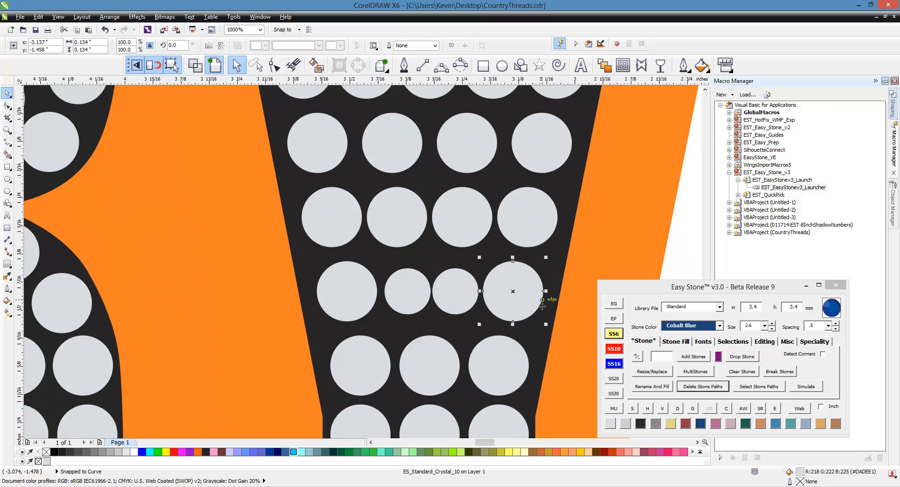
shift+click(464, 304)
shift+click(407, 307)
shift+click(366, 307)
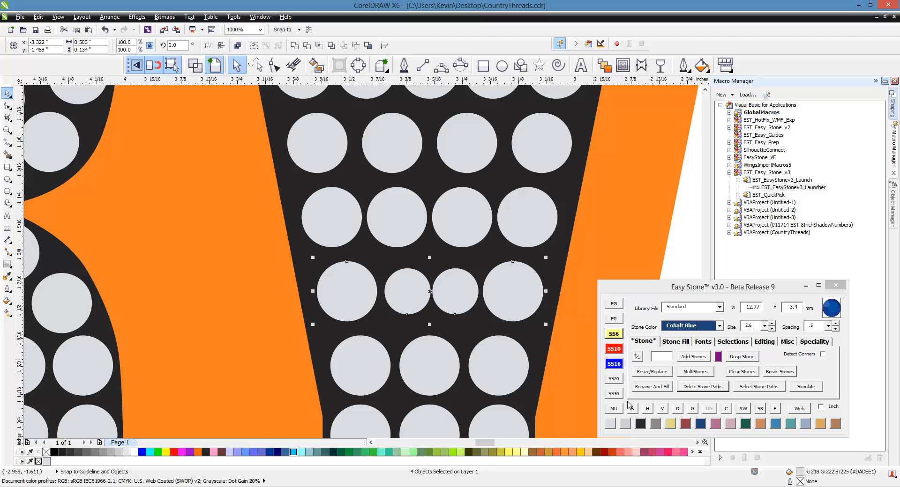
click(647, 408)
Check the row with the two small stones, then undo their placement to restore the single middle stone.
scroll(445, 285, down, 1)
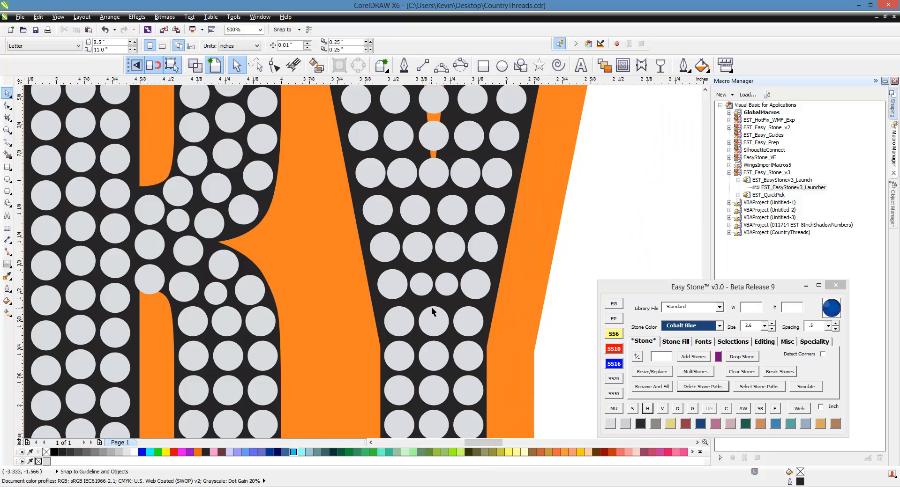
scroll(427, 286, up, 1)
scroll(417, 294, down, 1)
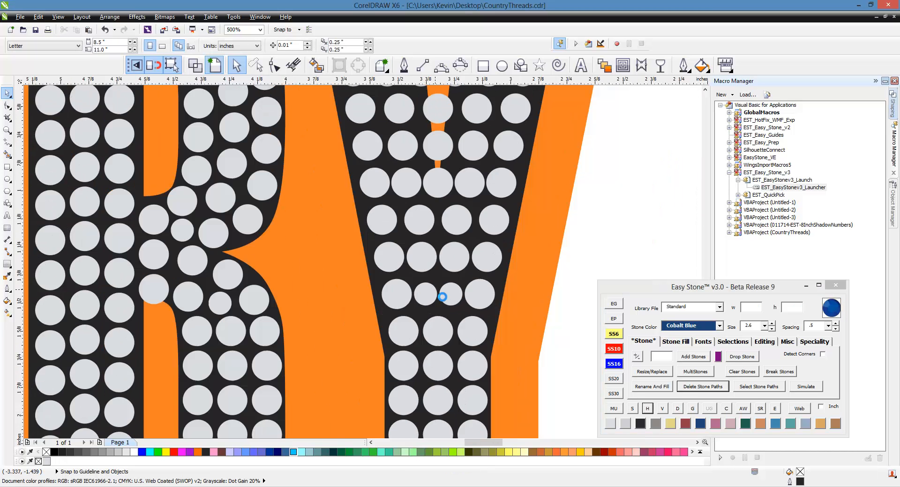
scroll(442, 297, up, 1)
key(ctrl+z)
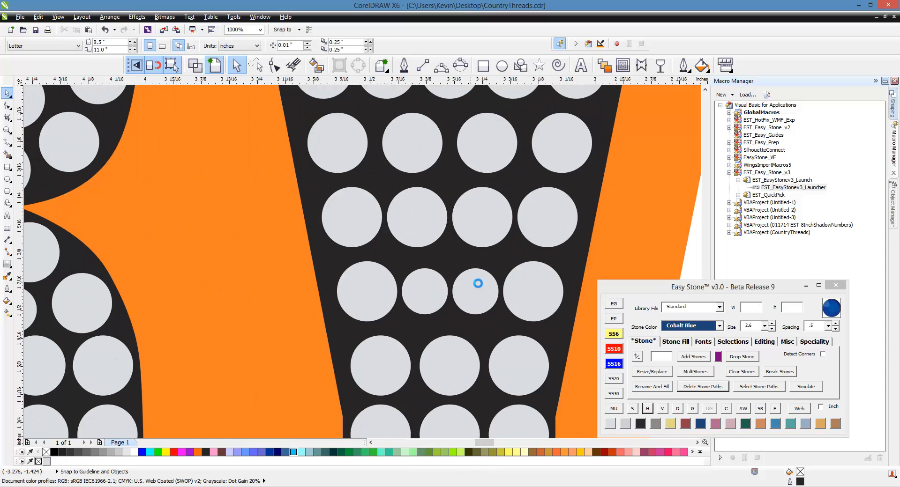
key(Escape)
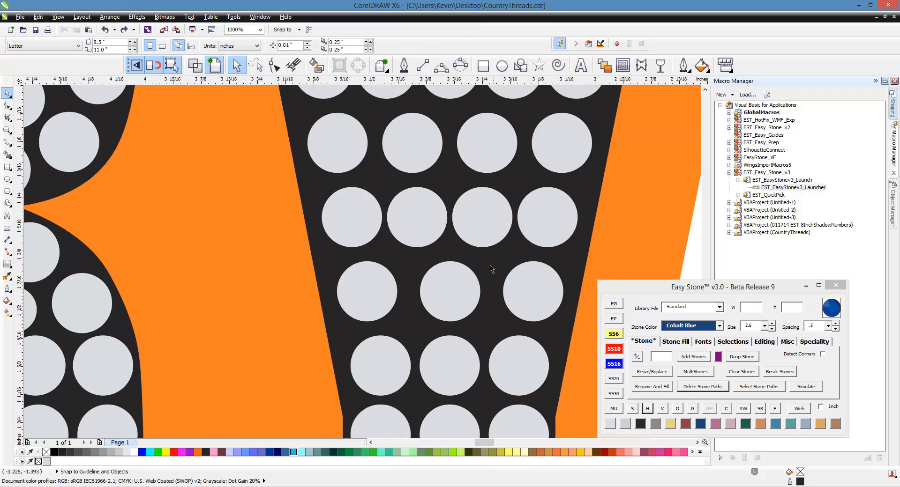
scroll(491, 268, down, 2)
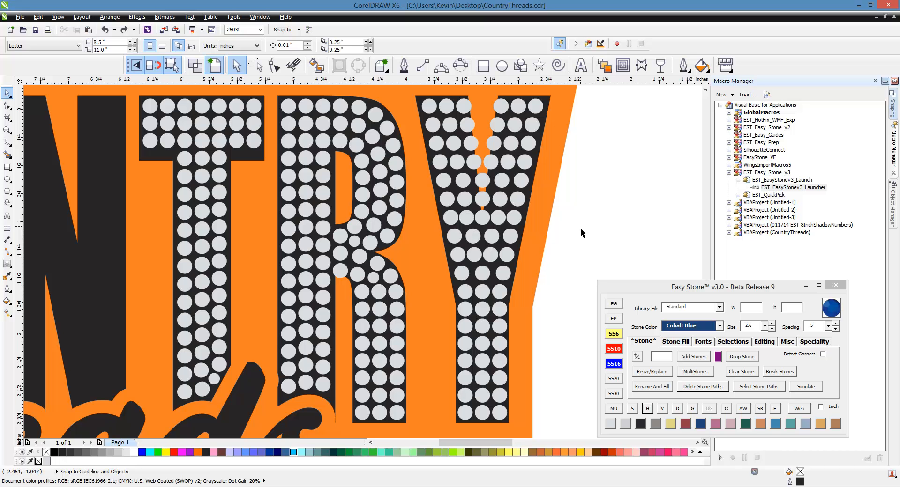
Copy a horizontal row of three stones from the top of the T to the top of the N's right stem.
scroll(581, 233, down, 1)
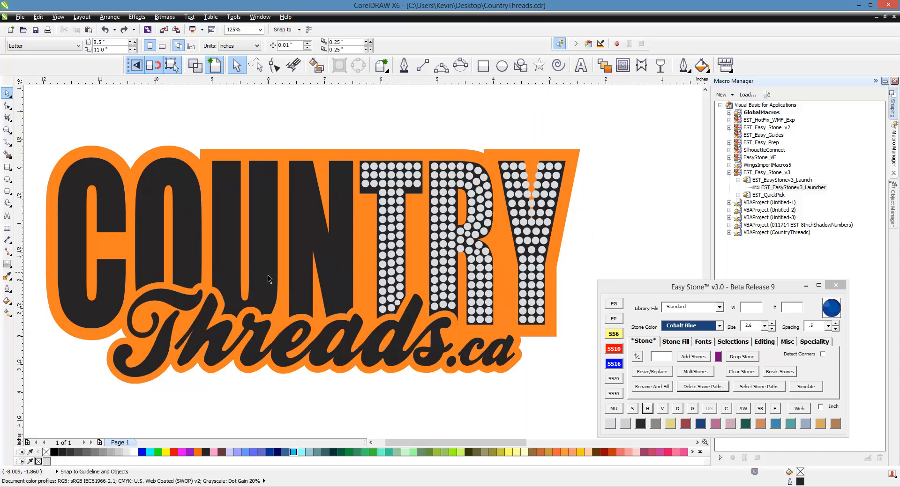
scroll(269, 279, up, 1)
scroll(370, 307, down, 1)
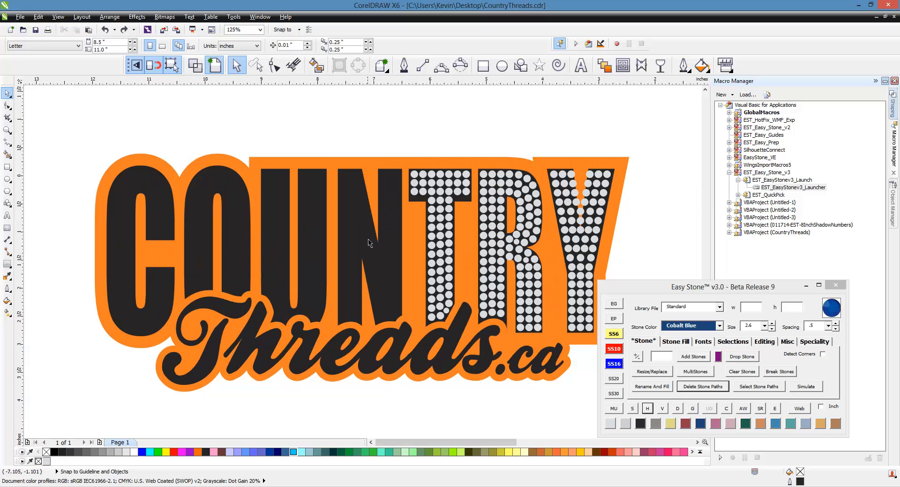
scroll(415, 145, up, 1)
drag(366, 163, 297, 217)
scroll(409, 206, up, 1)
key(Escape)
scroll(341, 177, down, 3)
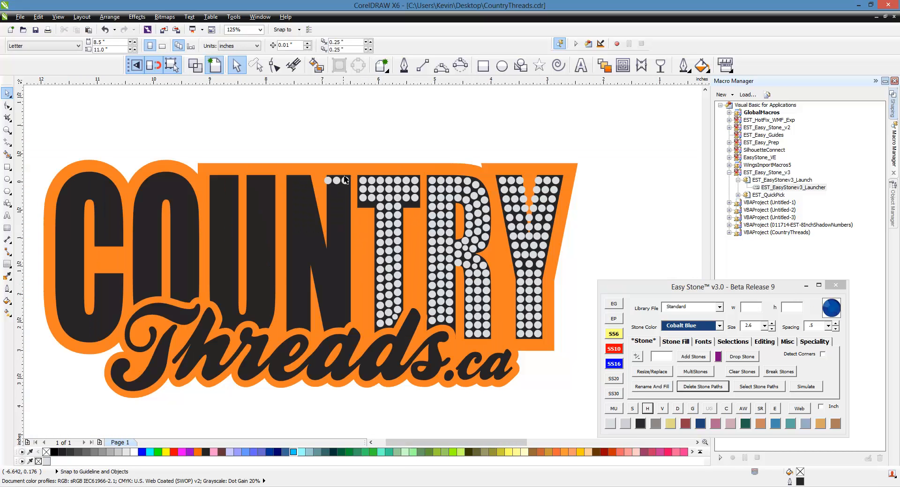
Use Stone Fill to repeat the three-stone row downward along the N's right stem with an offset of 3.1.
scroll(344, 179, up, 2)
scroll(331, 197, down, 2)
drag(324, 166, 354, 209)
scroll(305, 200, up, 2)
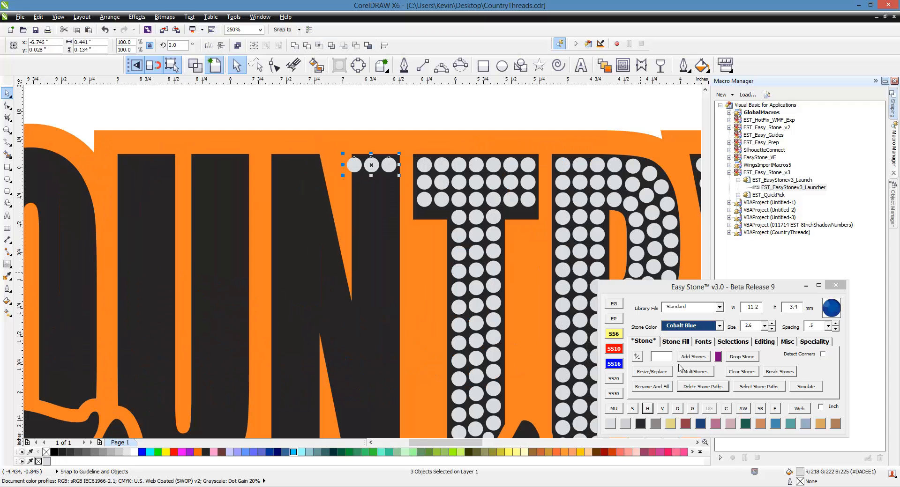
click(677, 342)
click(688, 385)
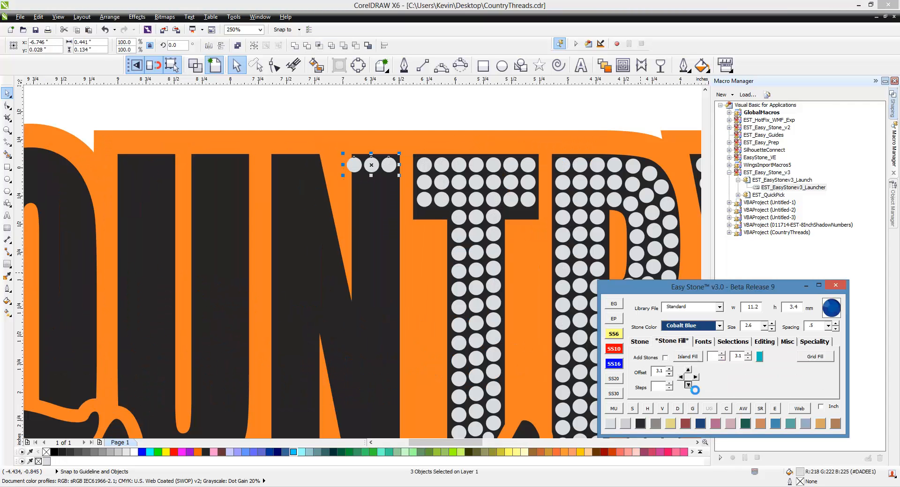
click(688, 384)
click(688, 386)
click(689, 386)
click(688, 386)
click(689, 386)
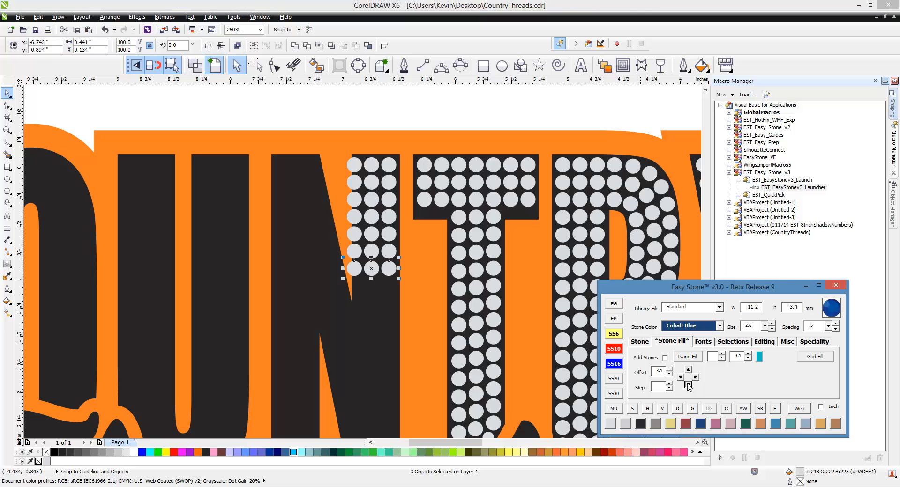
click(689, 386)
click(689, 386)
click(688, 385)
click(689, 386)
click(689, 385)
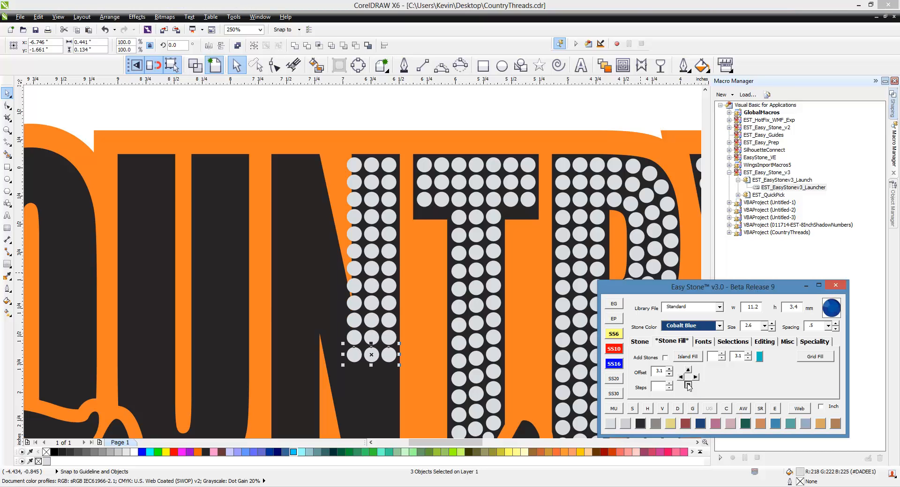
click(689, 386)
Continue repeating the lowest three-stone row downward until the N's right stem is filled to its bottom edge.
click(419, 334)
scroll(419, 333, down, 1)
scroll(393, 340, up, 1)
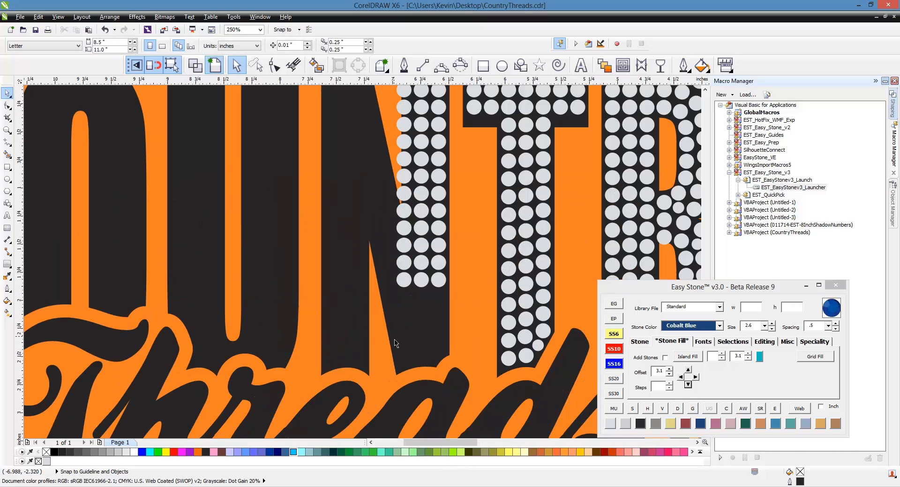
drag(387, 307, 462, 277)
drag(384, 270, 451, 311)
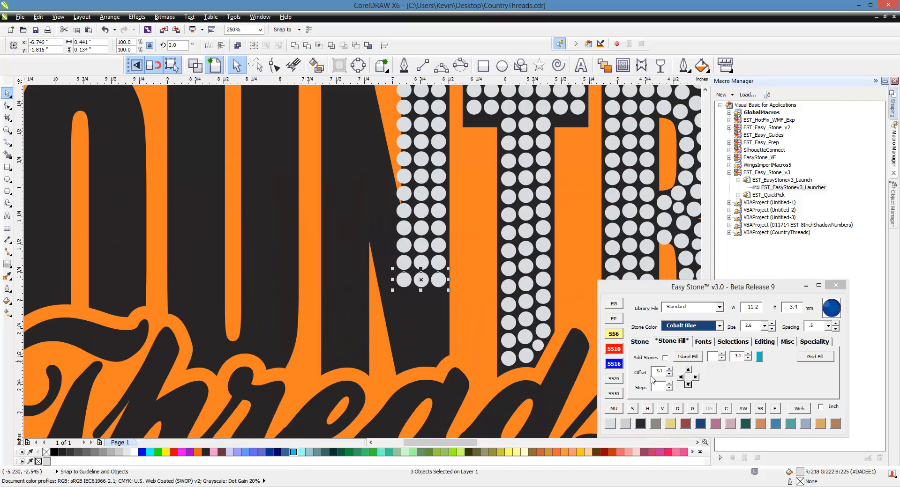
click(688, 384)
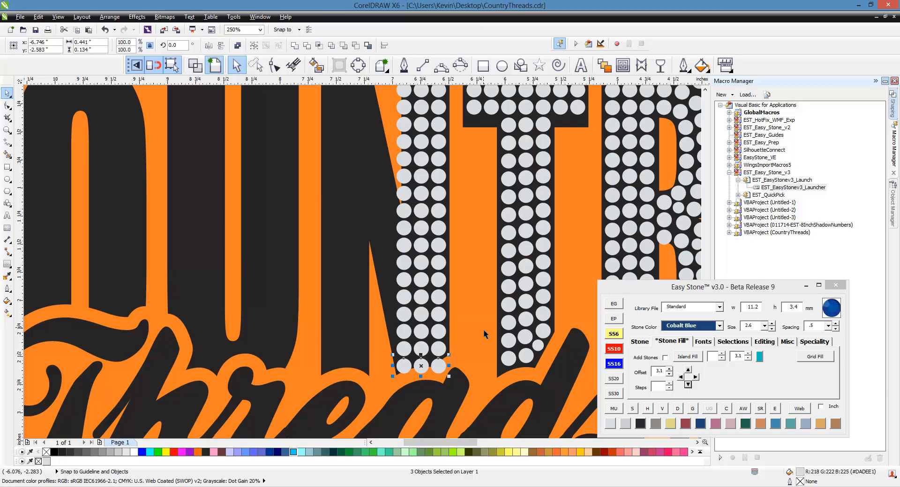
Copy the whole three-column stone block from the N's right stem horizontally onto its left stem.
scroll(478, 330, down, 2)
scroll(436, 287, up, 1)
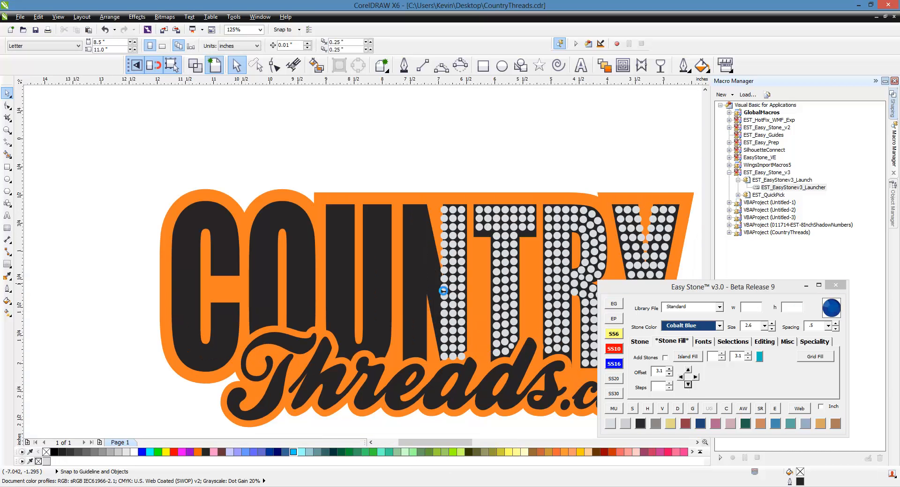
scroll(437, 150, down, 1)
drag(432, 125, 475, 300)
scroll(414, 148, up, 1)
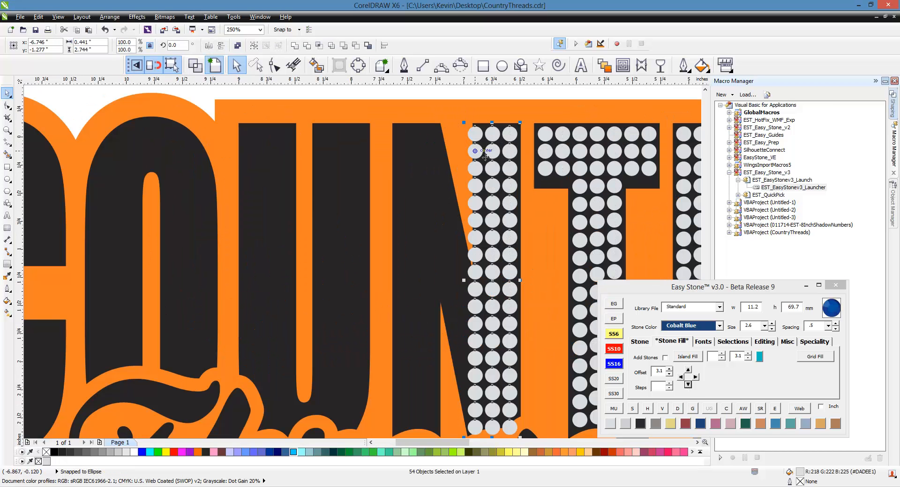
drag(403, 159, 404, 161)
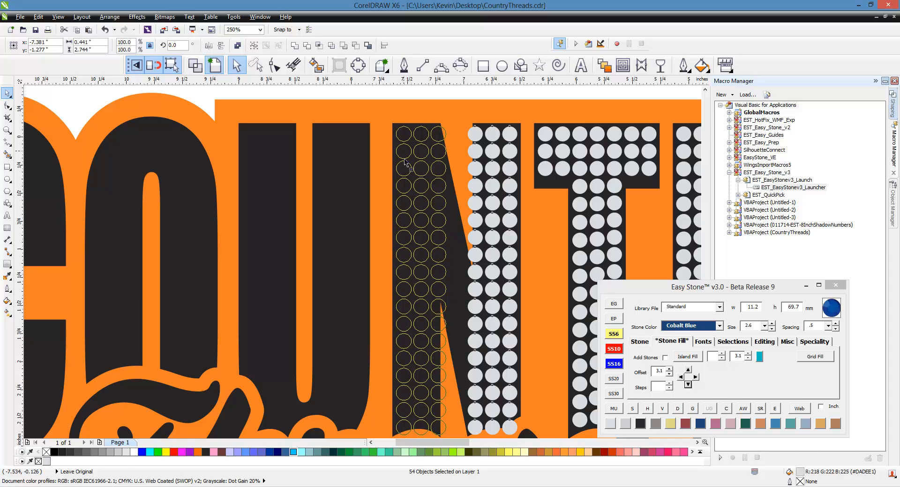
click(377, 210)
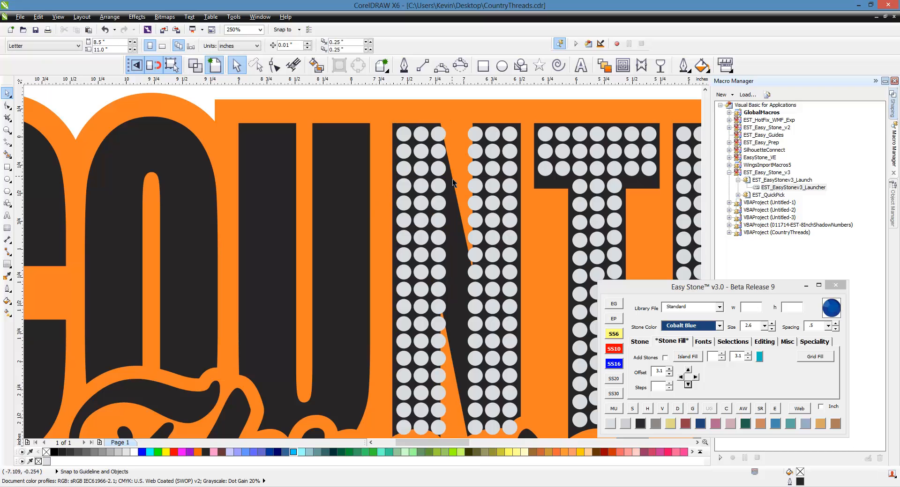
Create horizontal center guidelines for each stone in the inner column of the N's left stem with Easy Guides.
scroll(452, 179, up, 2)
scroll(446, 214, down, 2)
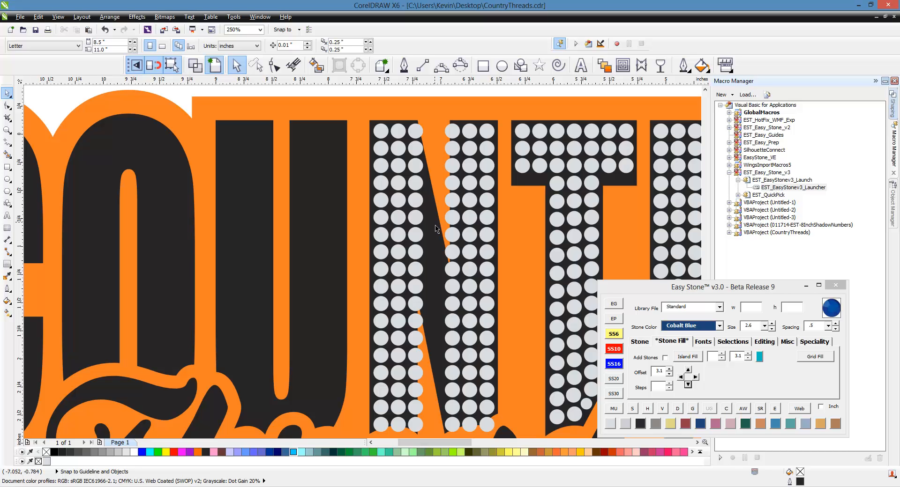
drag(404, 118, 438, 397)
scroll(438, 397, down, 1)
scroll(338, 294, up, 1)
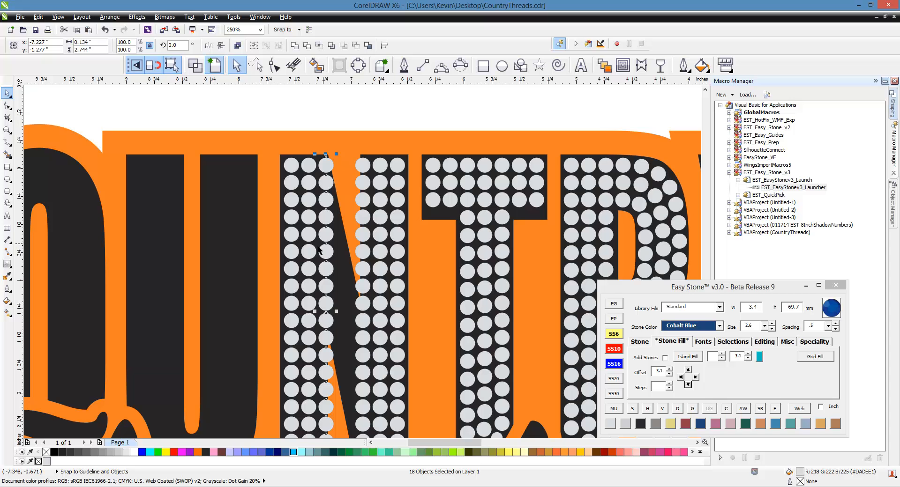
click(613, 306)
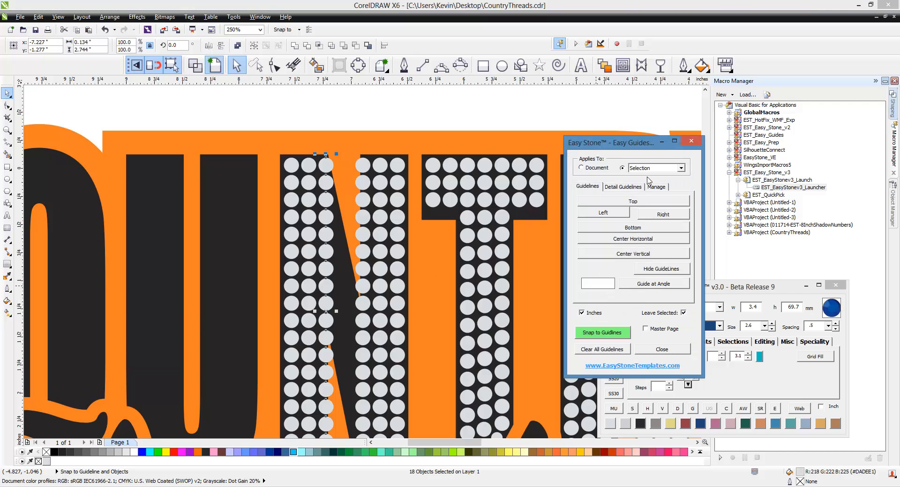
click(681, 168)
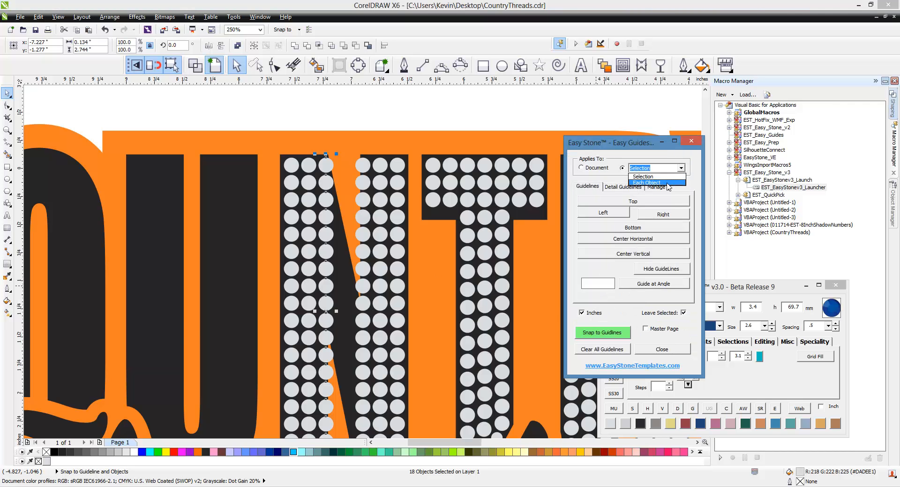
click(665, 183)
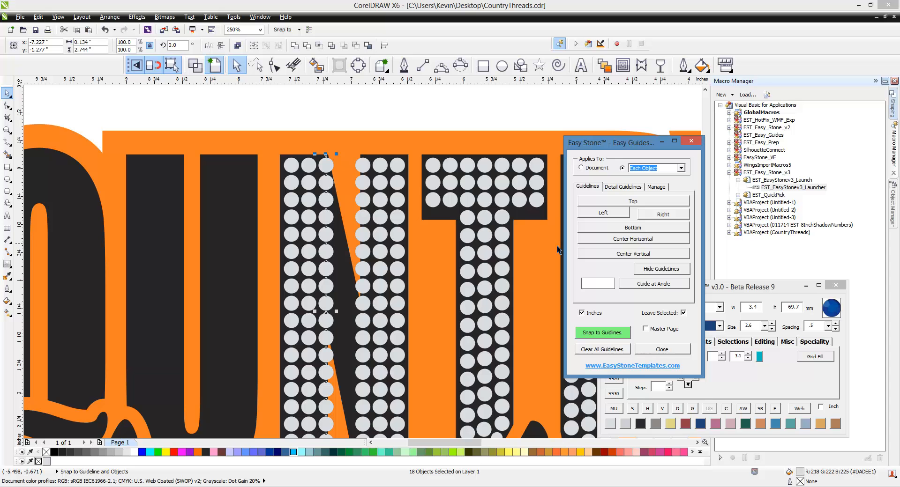
click(615, 241)
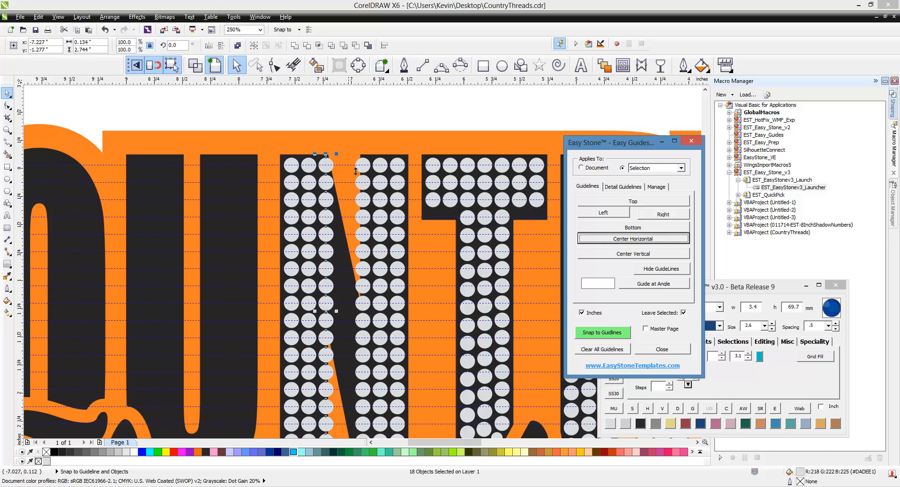
click(690, 141)
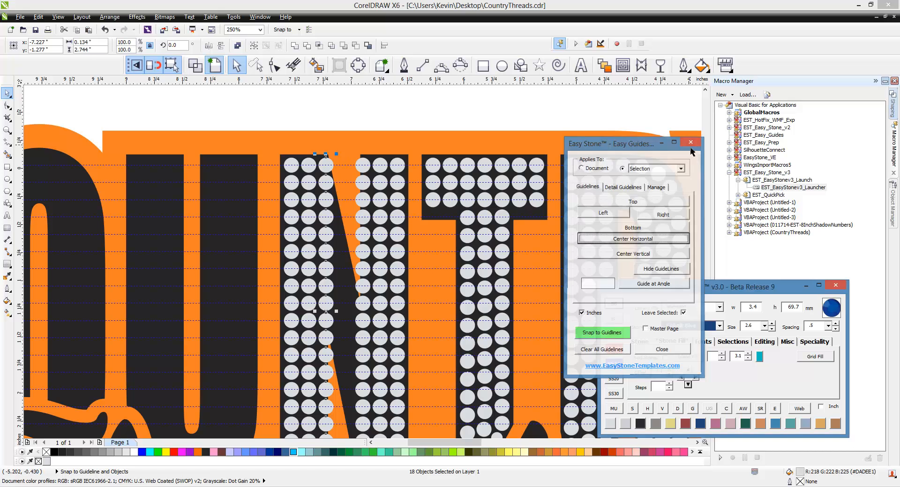
Move the fourth stone of the left stem's inner column sideways along its guideline to the N's diagonal edge.
click(362, 127)
scroll(304, 176, up, 1)
scroll(345, 208, up, 1)
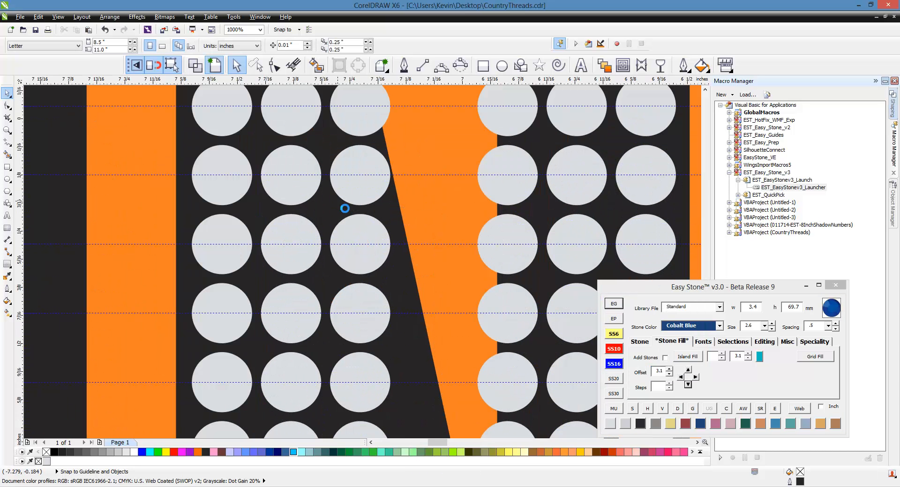
scroll(346, 201, down, 1)
scroll(351, 195, up, 1)
scroll(354, 195, down, 1)
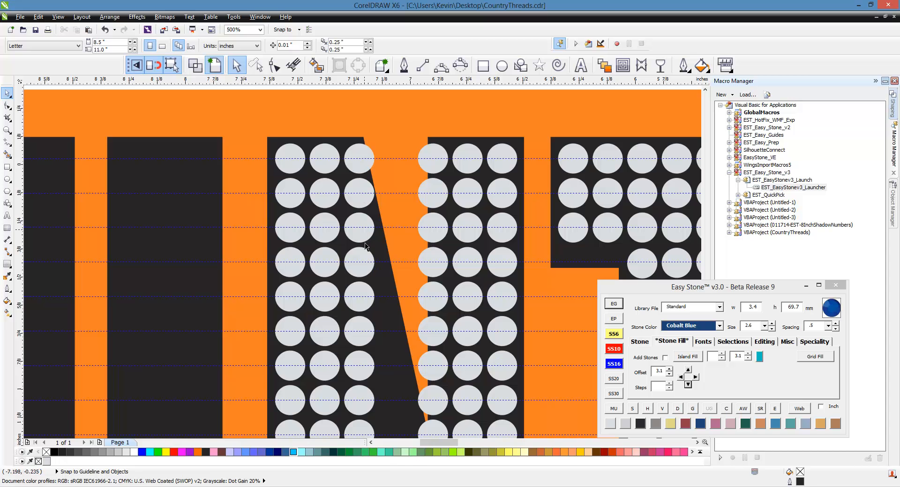
scroll(365, 246, up, 2)
click(363, 260)
drag(335, 261, 416, 255)
scroll(416, 256, down, 2)
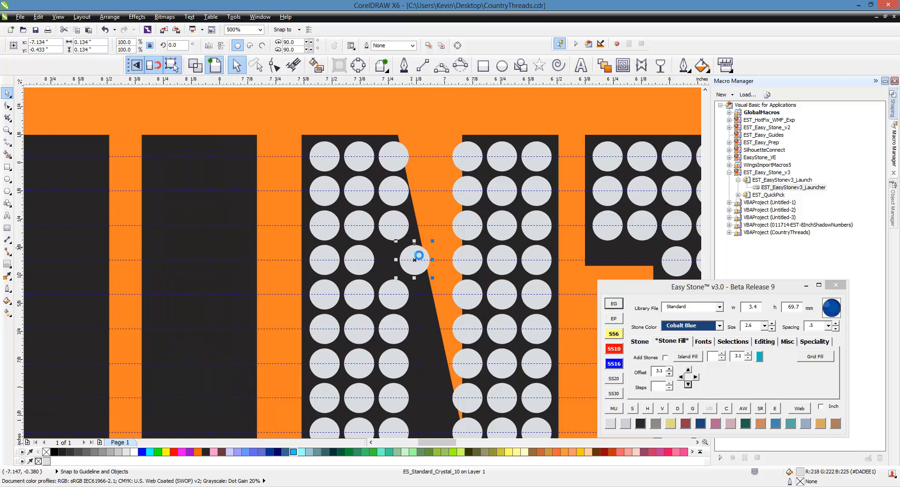
Create an angled guideline through the moved stone and the top stone of the left stem's inner column.
shift+click(398, 154)
click(610, 304)
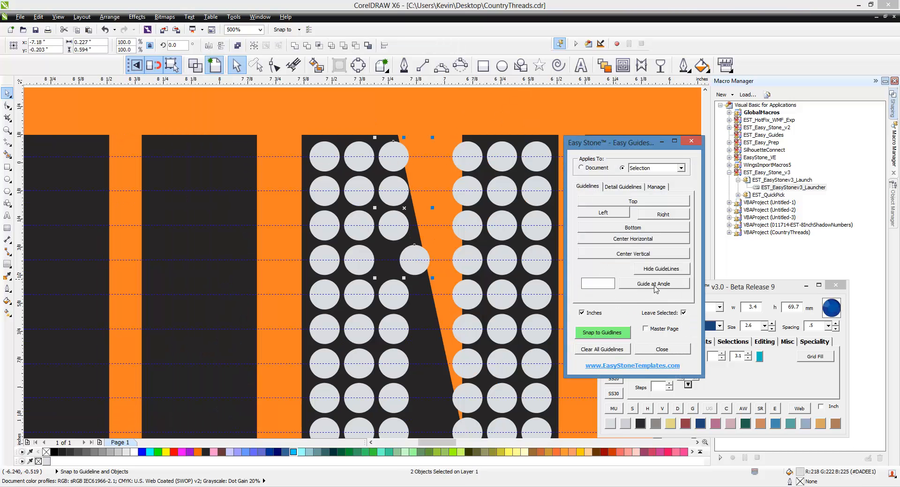
click(655, 285)
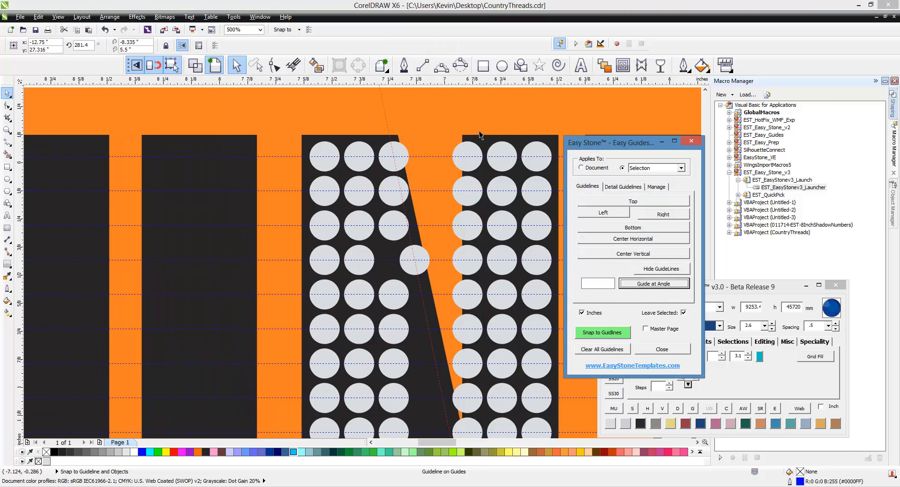
click(690, 141)
Duplicate the angled guideline and place the copy through the bottom stone of the right stem's inner column.
scroll(428, 133, down, 1)
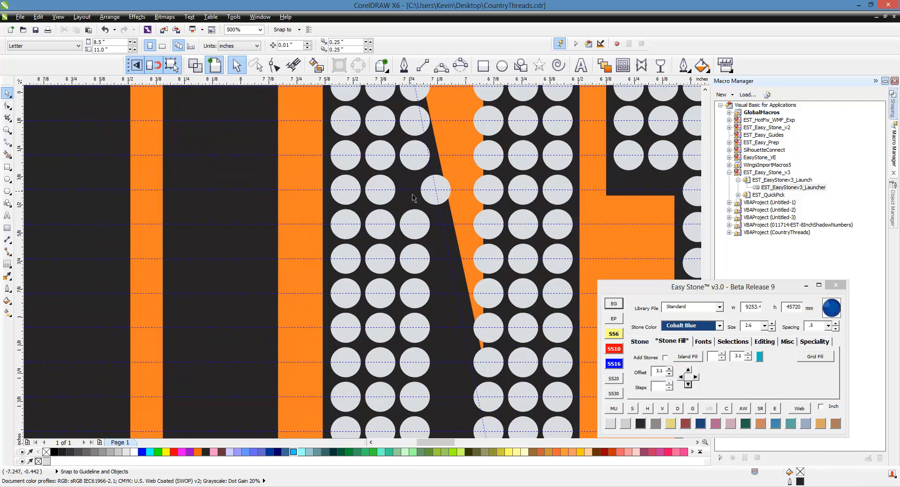
scroll(430, 204, up, 1)
scroll(445, 156, down, 2)
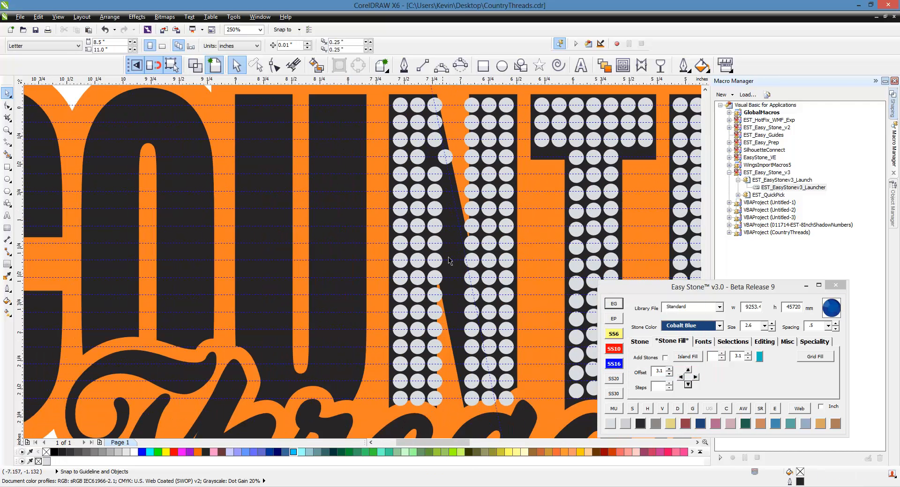
scroll(477, 321, up, 2)
scroll(504, 211, down, 1)
scroll(502, 357, up, 1)
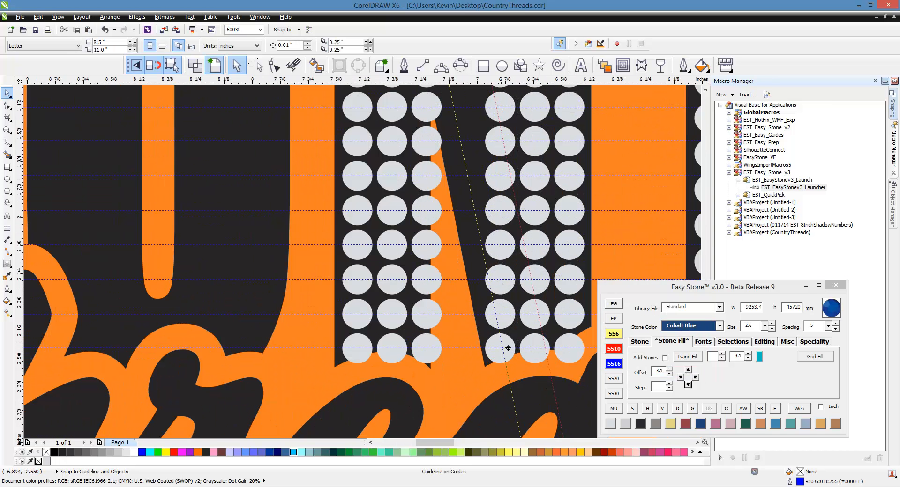
drag(549, 336, 500, 355)
scroll(462, 366, down, 4)
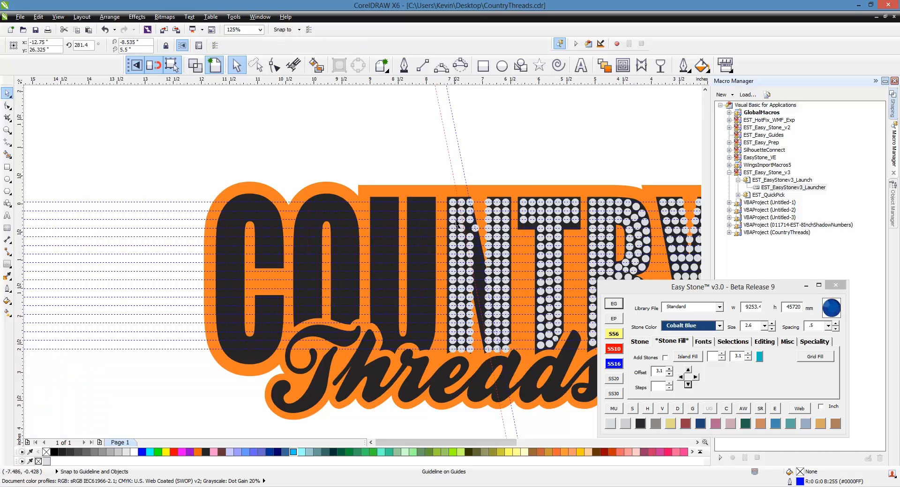
Move the fifth and third stones of the N's left-stem inner column sideways onto the upper angled guideline.
scroll(457, 225, up, 4)
scroll(502, 337, up, 2)
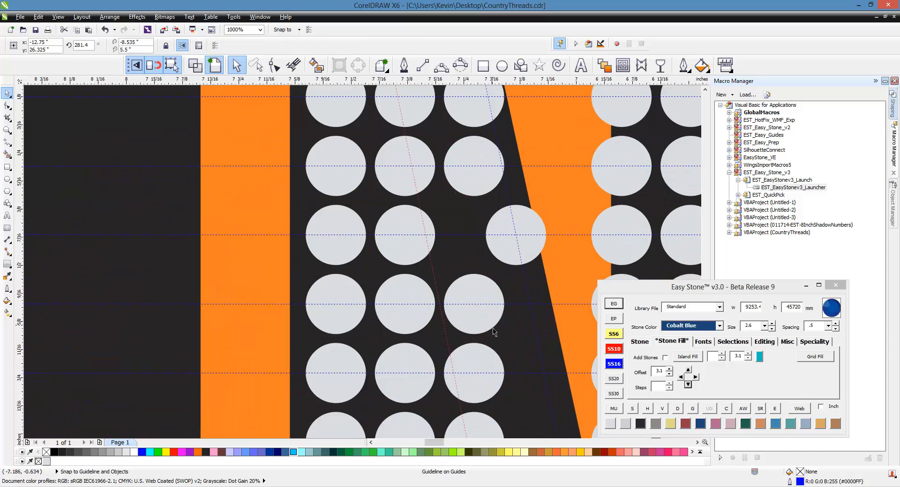
click(482, 311)
drag(482, 310, 537, 311)
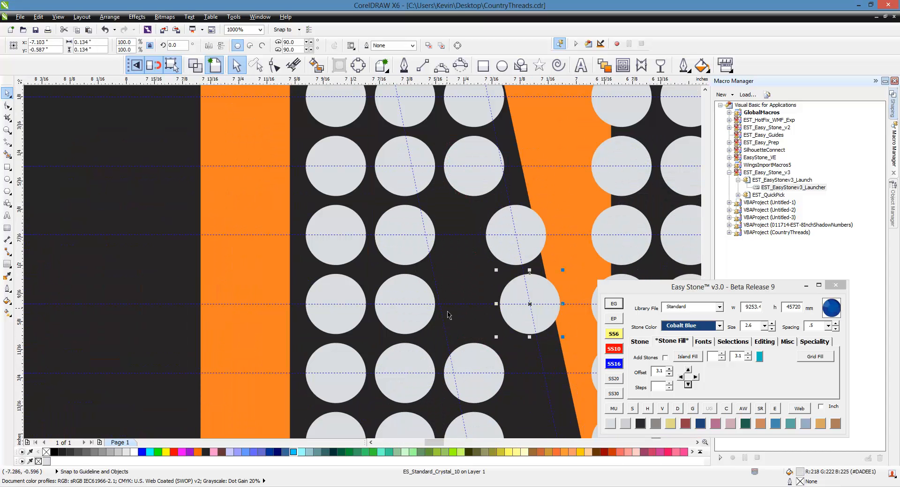
click(478, 177)
drag(479, 175, 508, 173)
Move the second and sixth stones of the left stem's inner column sideways onto the upper angled guideline.
scroll(451, 211, down, 2)
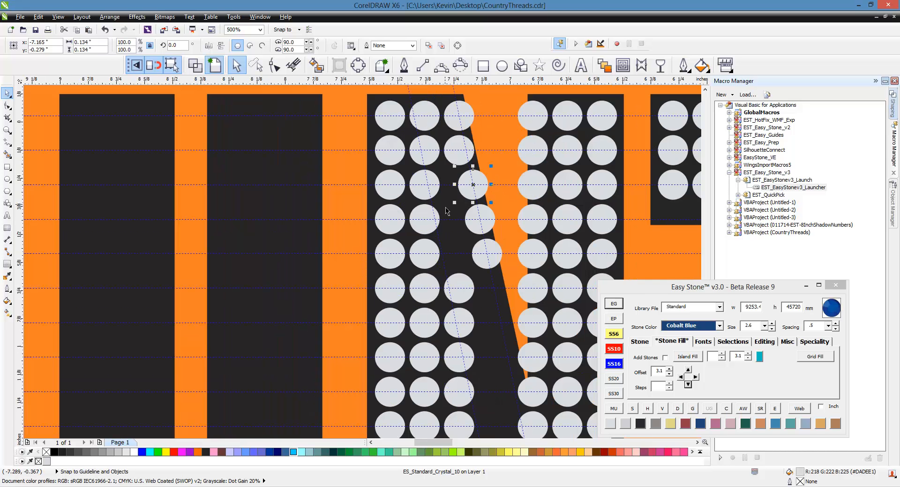
scroll(474, 183, up, 2)
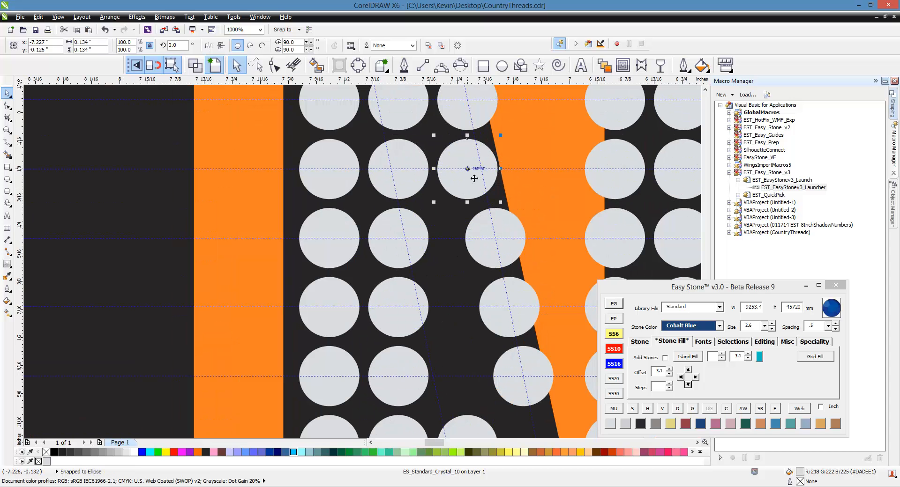
drag(473, 174, 486, 174)
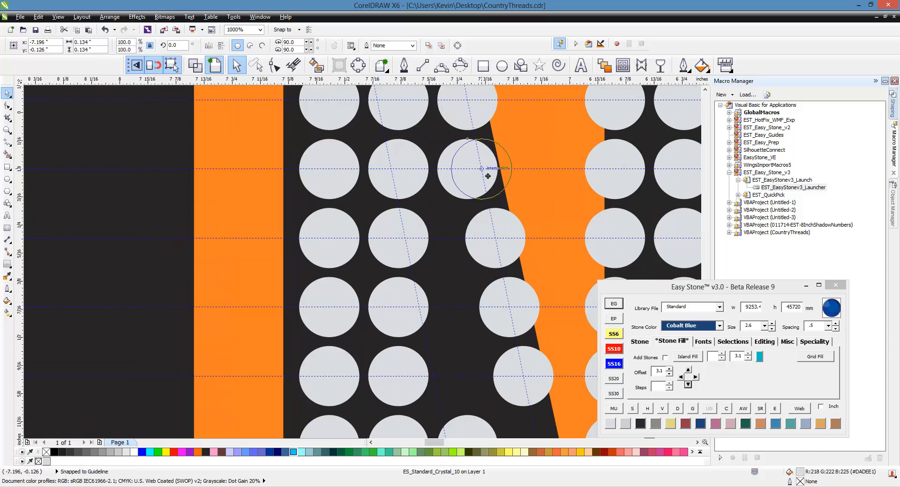
scroll(486, 174, down, 2)
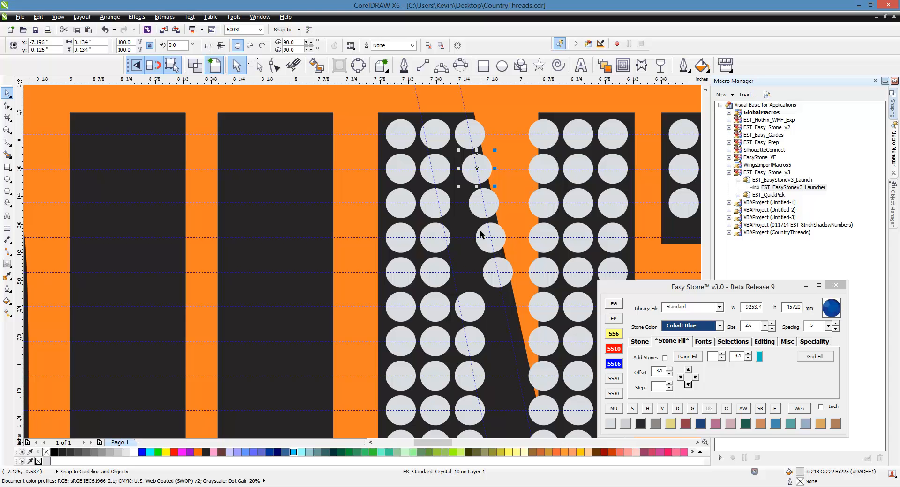
scroll(503, 324, up, 1)
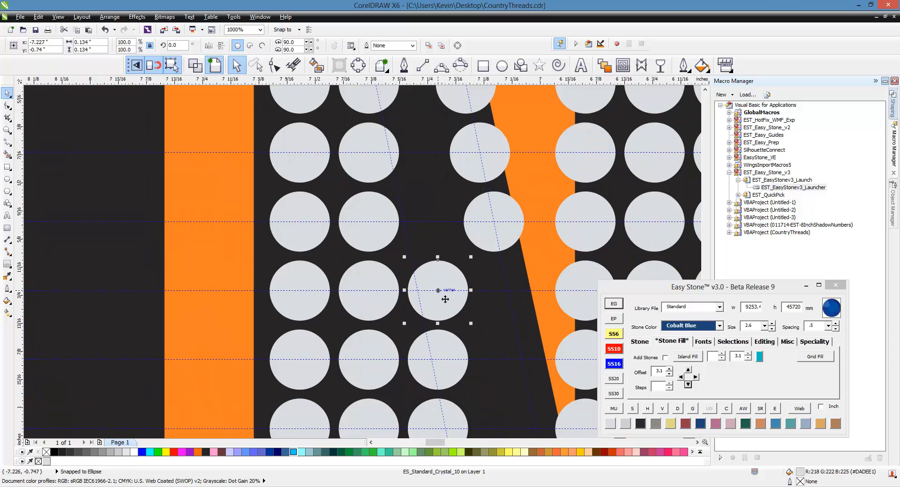
drag(439, 291, 513, 297)
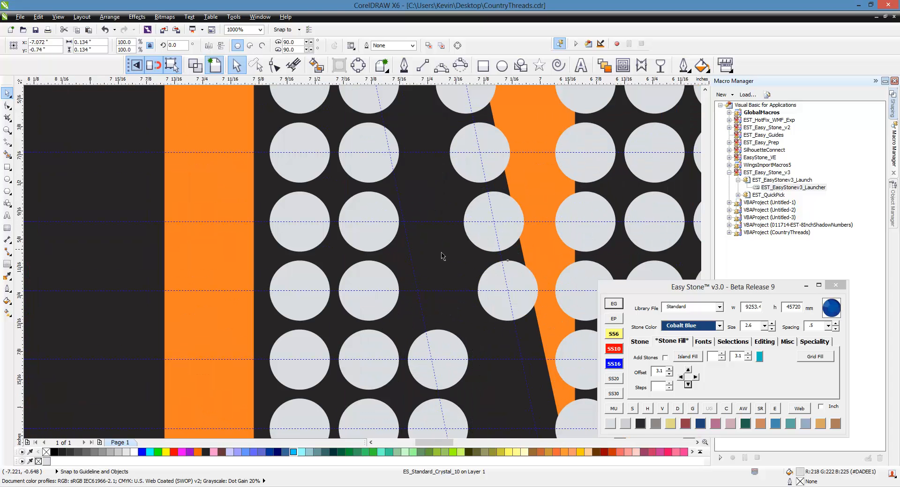
Duplicate the seventh, eighth and ninth stones of the left stem's inner column sideways into the gap before the right stem.
scroll(462, 312, down, 1)
scroll(438, 308, up, 1)
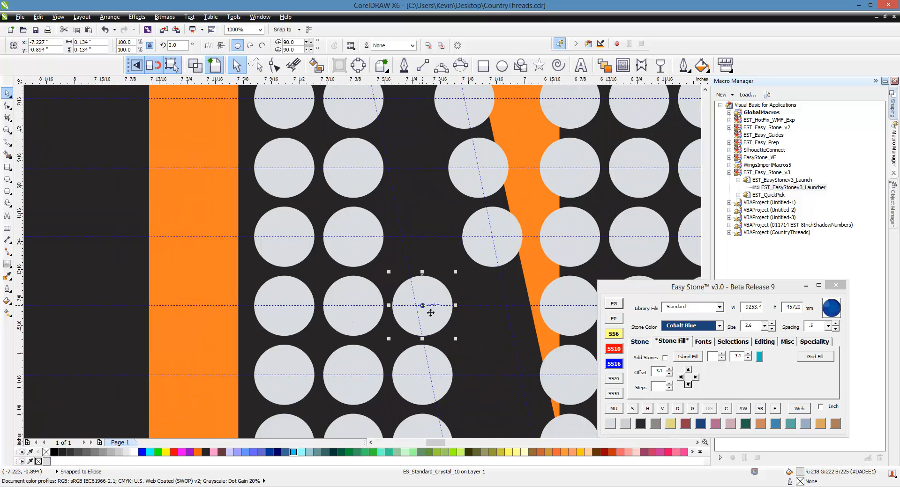
click(484, 329)
scroll(407, 292, down, 1)
scroll(400, 297, up, 1)
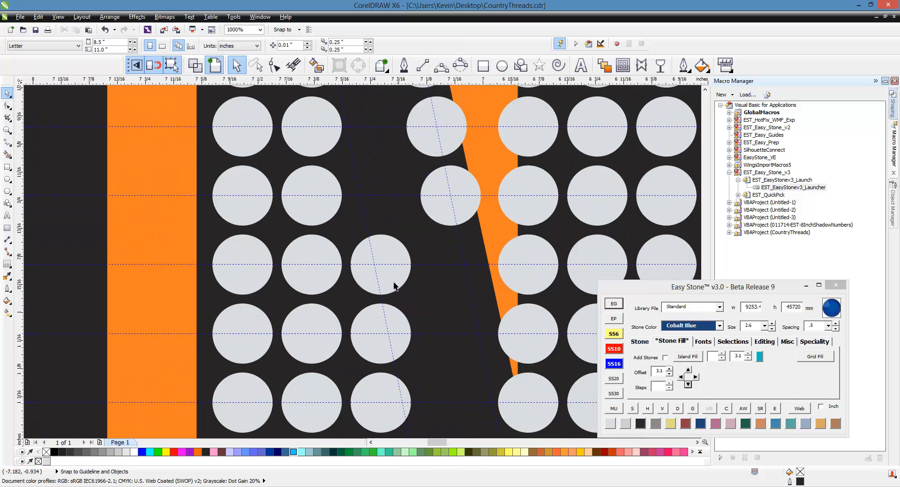
drag(392, 285, 464, 295)
right_click(464, 295)
scroll(402, 241, down, 1)
scroll(408, 293, up, 1)
drag(396, 296, 466, 302)
right_click(466, 302)
drag(385, 346, 443, 351)
right_click(443, 351)
Duplicate the tenth and eleventh stones of the left stem's inner column into the gap before the right stem.
scroll(428, 246, down, 1)
scroll(416, 337, up, 1)
drag(376, 324, 461, 330)
right_click(440, 330)
scroll(378, 259, down, 1)
scroll(386, 327, up, 1)
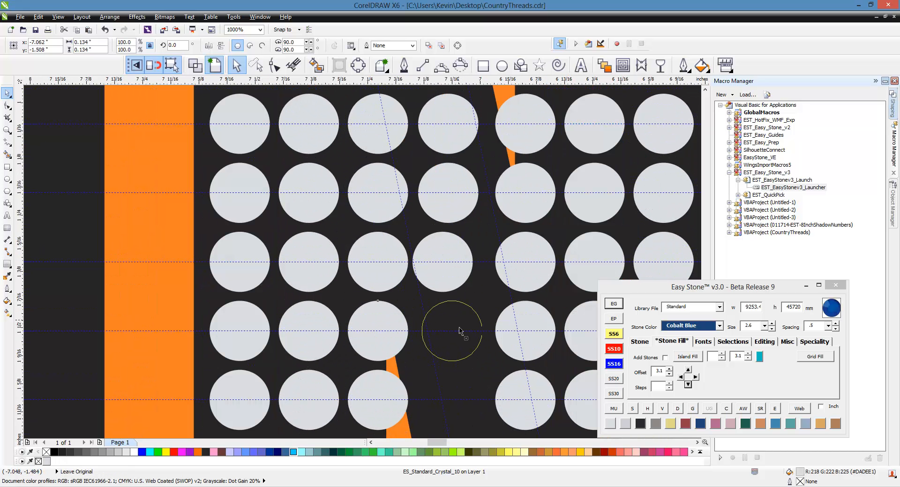
right_click(461, 330)
Duplicate the right stem's inner stone in the twelfth row sideways onto the lower angled guideline.
scroll(404, 273, down, 1)
scroll(434, 363, up, 1)
click(501, 314)
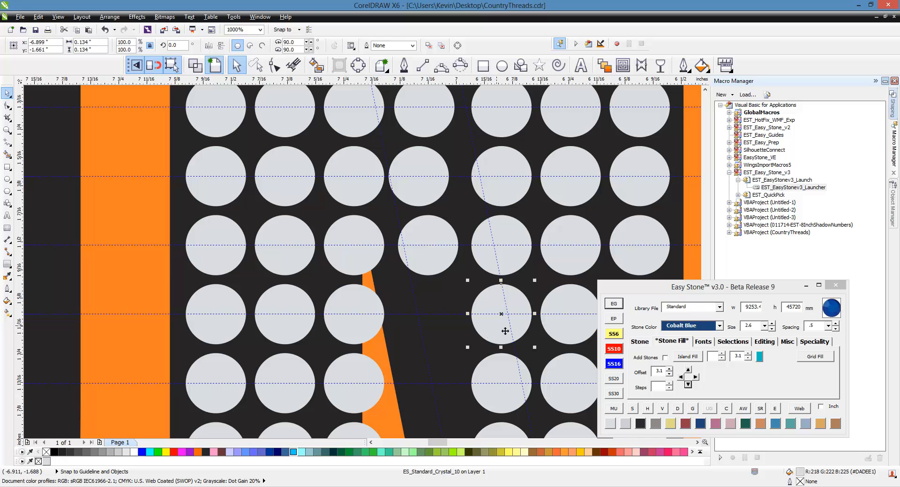
drag(506, 317, 419, 319)
right_click(419, 319)
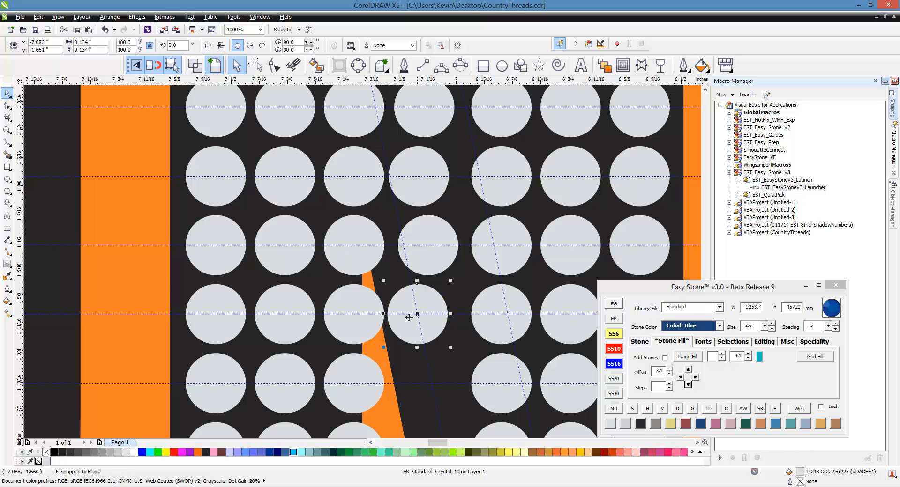
Duplicate the right stem's inner stones in the thirteenth and fourteenth rows sideways onto the lower angled guideline.
scroll(375, 279, down, 1)
scroll(391, 313, up, 1)
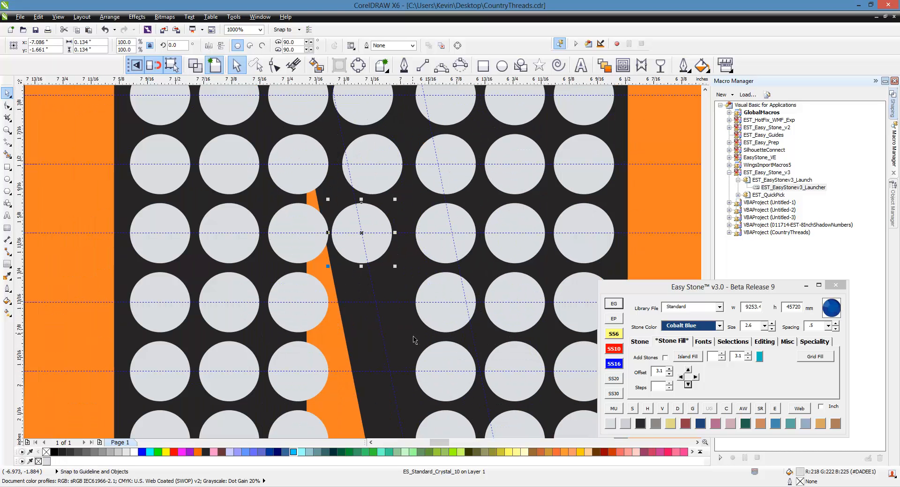
click(450, 311)
drag(450, 311, 379, 309)
right_click(379, 309)
scroll(415, 295, down, 1)
scroll(413, 339, up, 1)
click(428, 334)
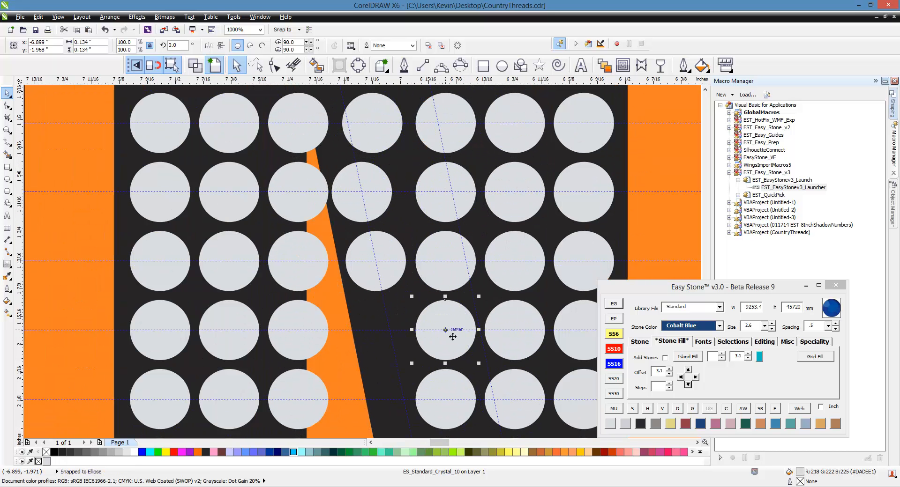
drag(428, 334, 390, 332)
Move the fourth-, third- and second-to-last stones of the right stem's inner column sideways onto the lower angled guideline.
scroll(384, 324, down, 1)
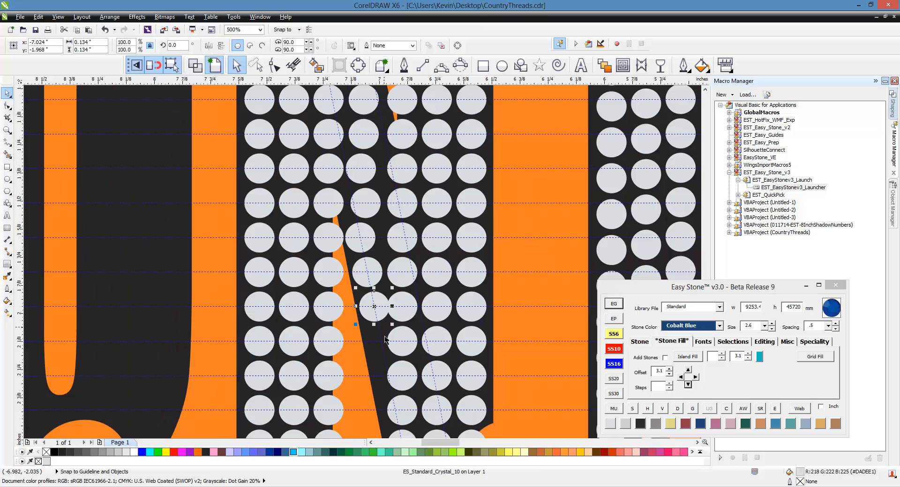
scroll(412, 346, up, 2)
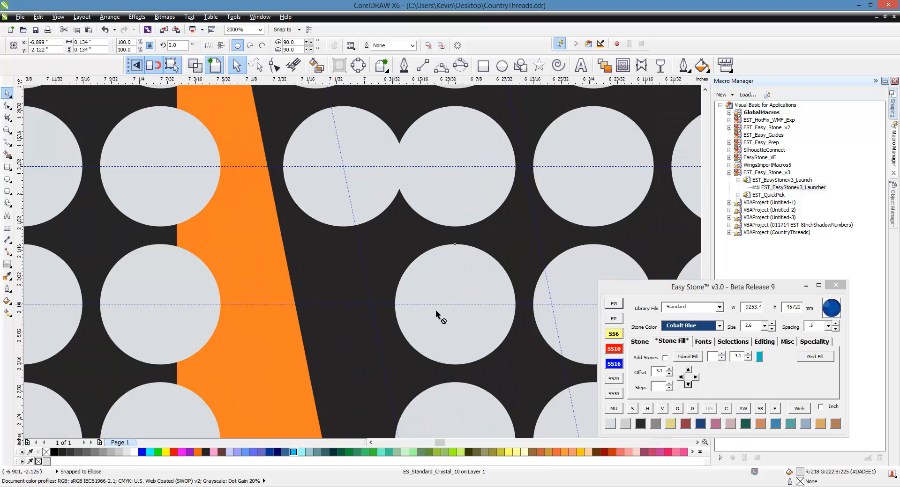
drag(435, 310, 379, 312)
scroll(379, 312, down, 2)
scroll(469, 272, up, 1)
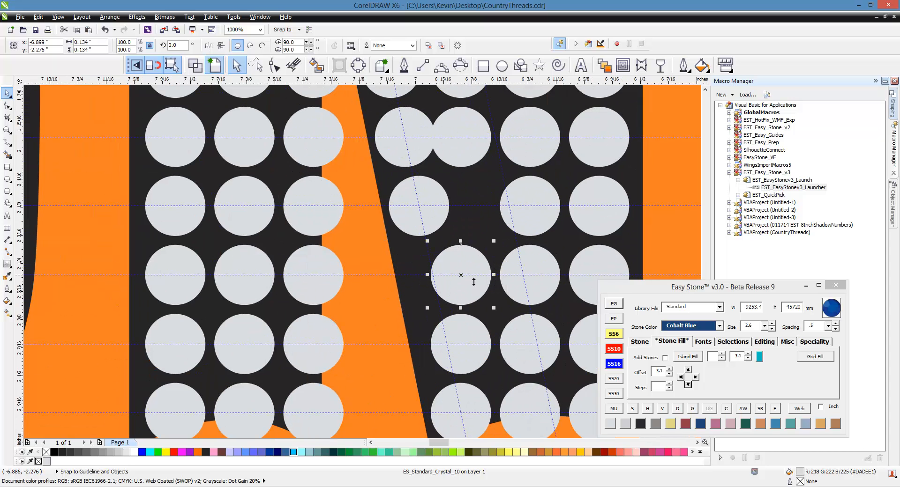
drag(466, 284, 439, 284)
click(453, 345)
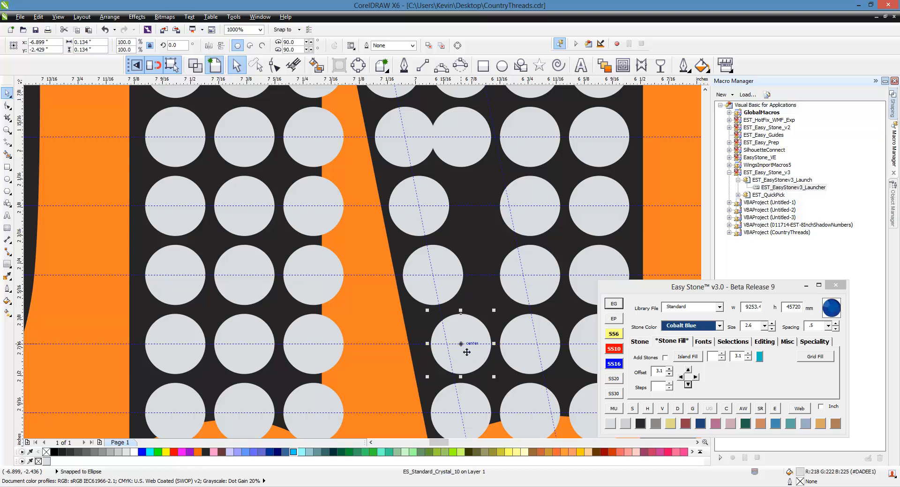
drag(466, 352, 453, 351)
scroll(417, 328, down, 1)
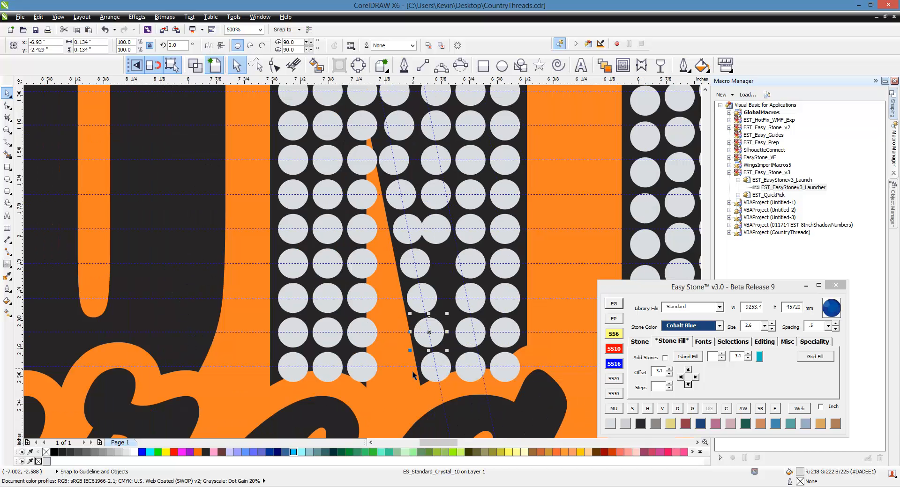
key(Escape)
Distribute the three stones in the second row of the N's left stem evenly in the horizontal direction.
scroll(428, 364, down, 1)
scroll(457, 251, down, 1)
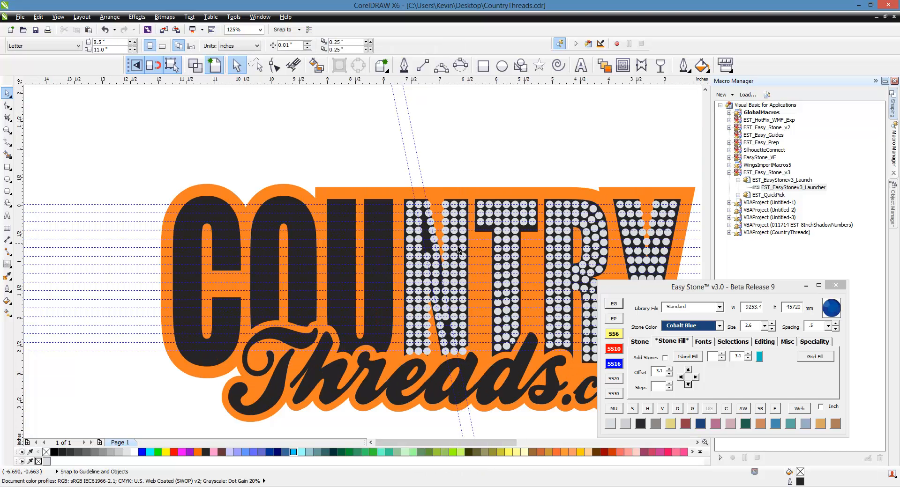
scroll(458, 251, up, 3)
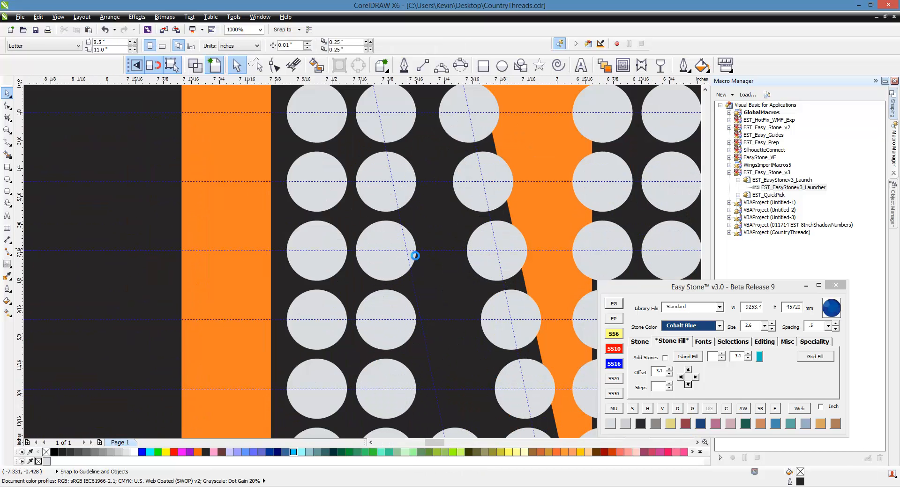
scroll(415, 256, down, 1)
drag(339, 161, 465, 203)
click(647, 409)
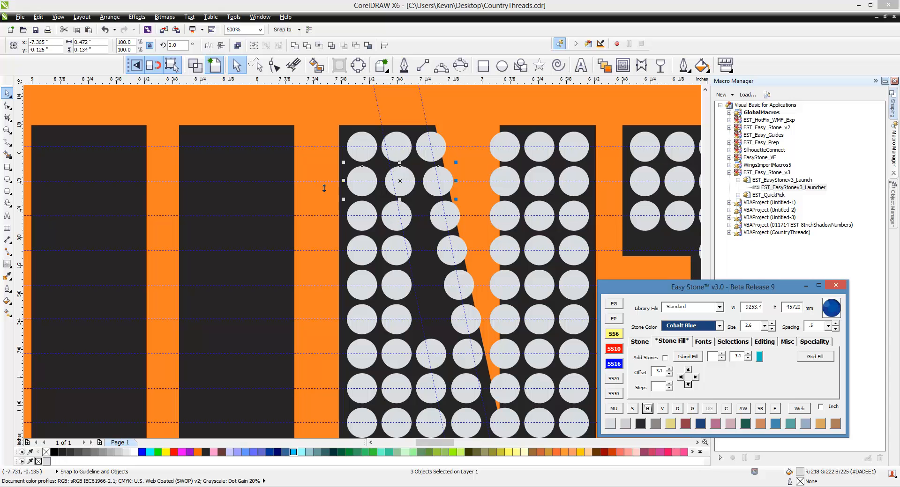
Distribute the three stones in the third row of the N's left stem evenly in the horizontal direction.
drag(319, 190, 467, 241)
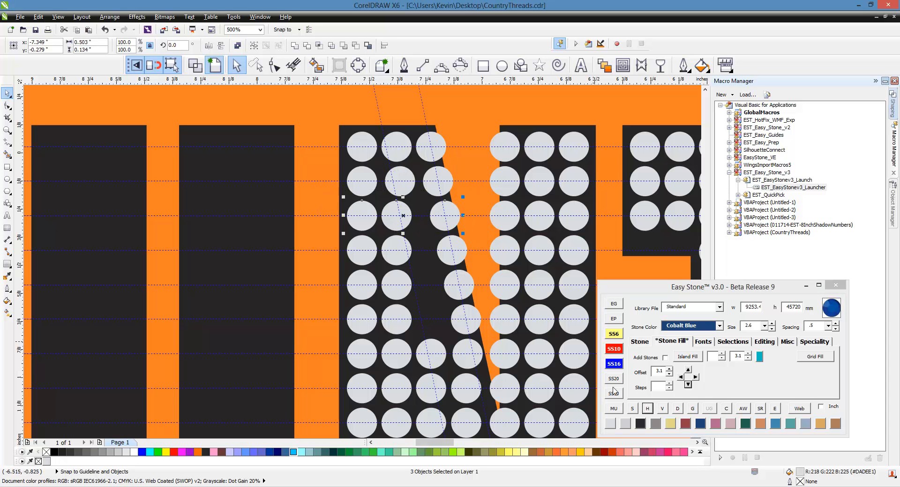
click(646, 409)
click(647, 408)
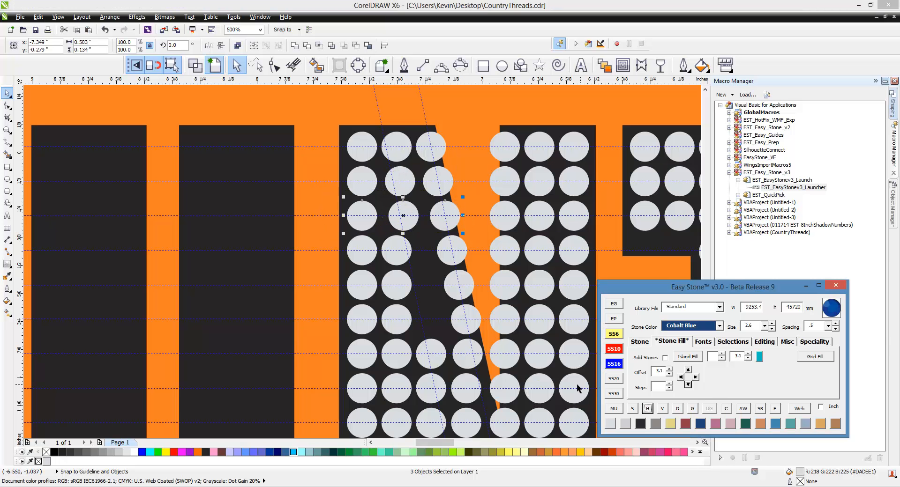
click(320, 232)
Duplicate the third row's middle stone into the gap between the third and fourth rows and resize the copy to SS6.
scroll(391, 245, up, 1)
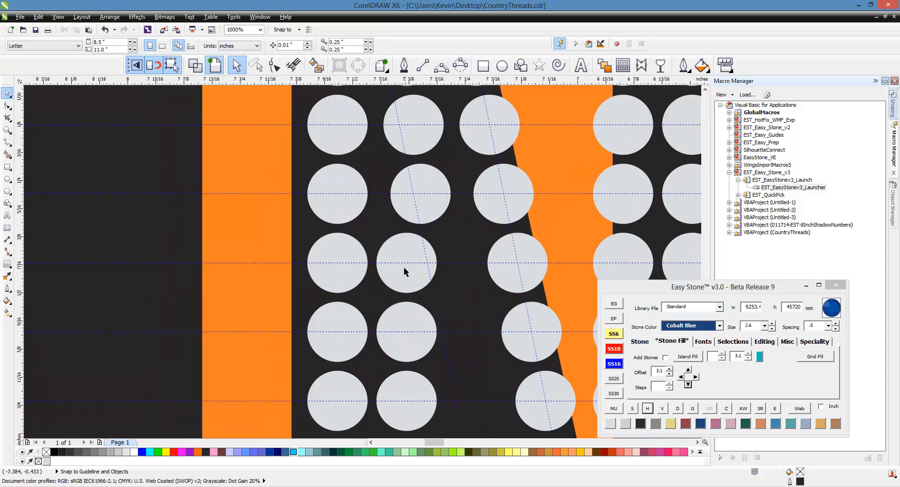
click(397, 274)
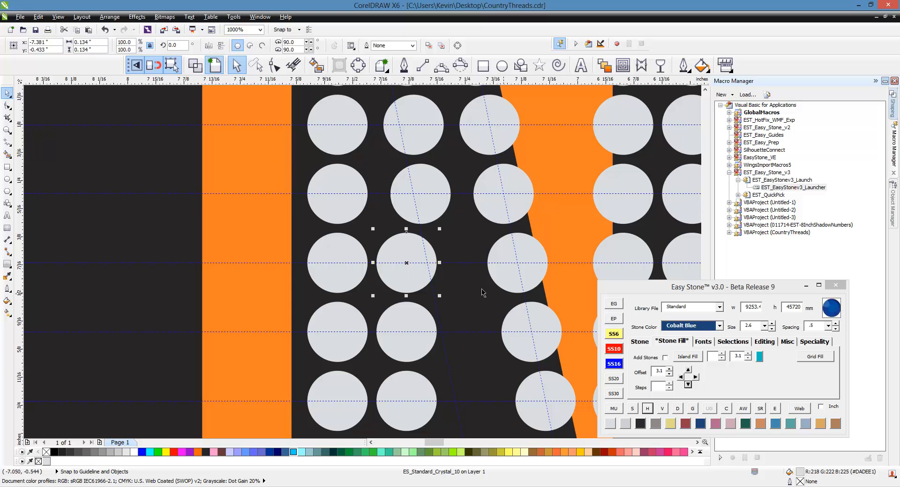
scroll(363, 249, down, 1)
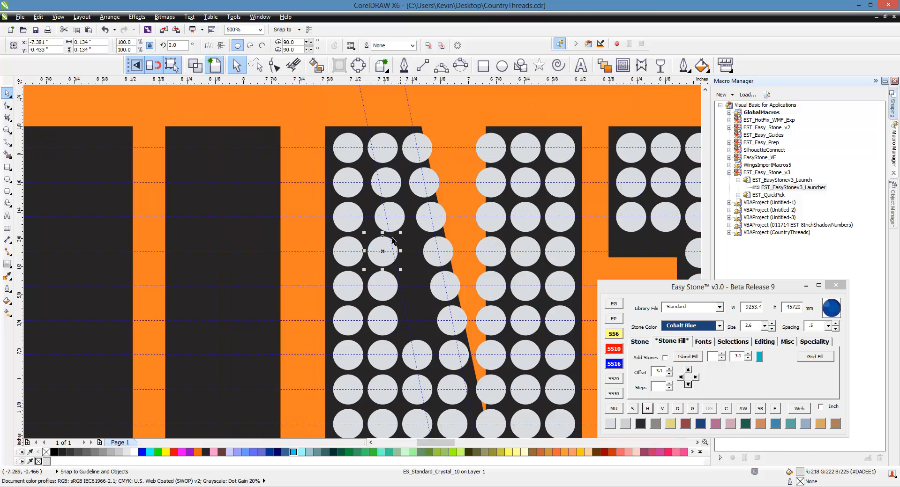
scroll(389, 214, up, 1)
click(400, 215)
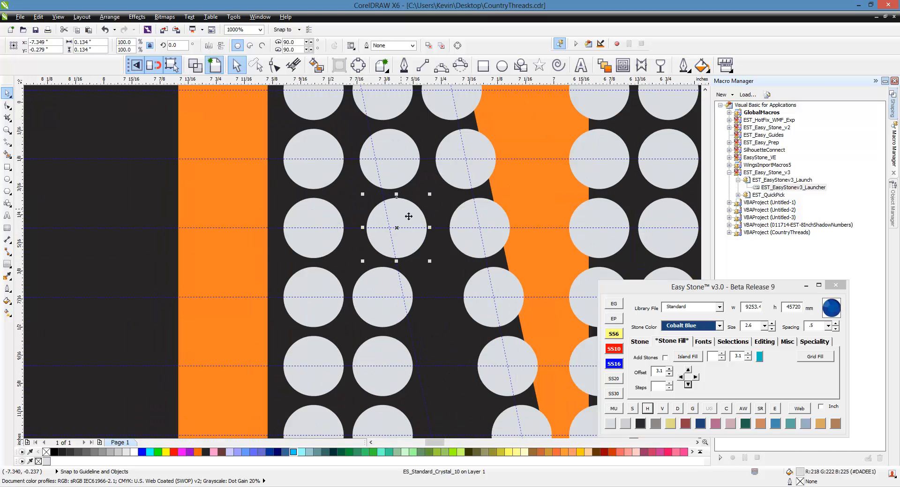
scroll(400, 218, down, 1)
scroll(379, 233, up, 1)
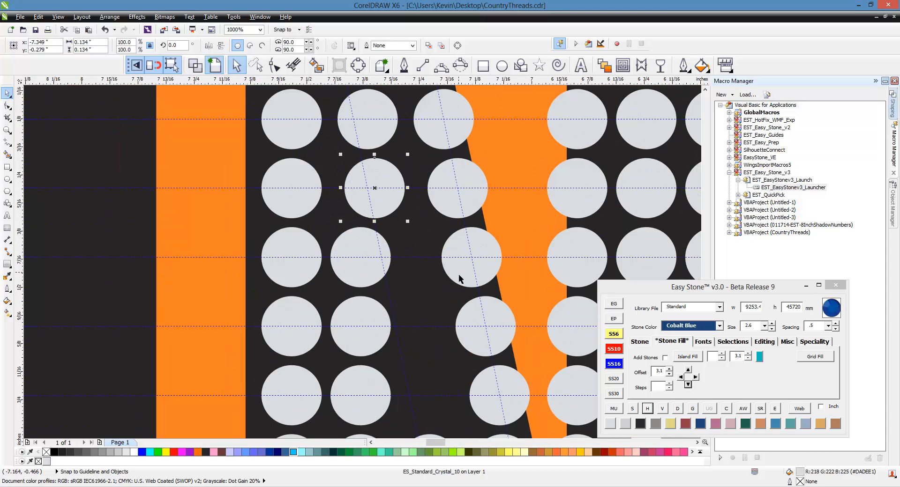
drag(368, 202, 407, 240)
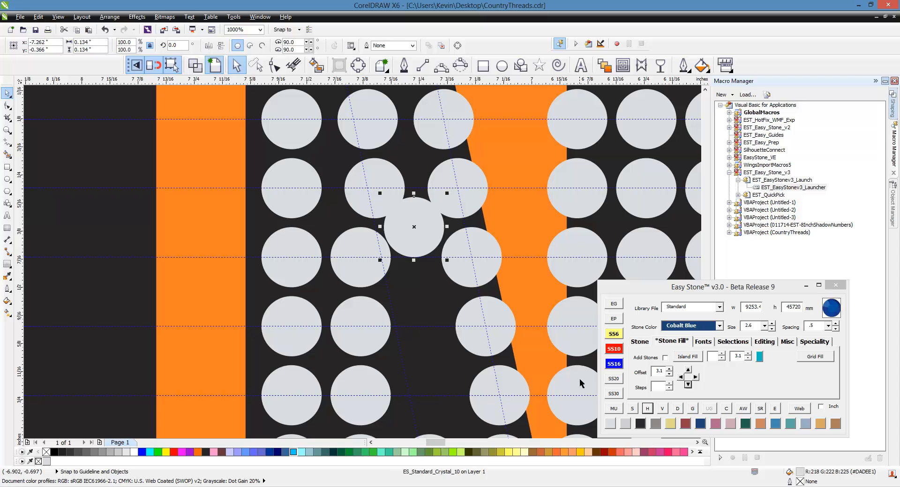
click(613, 334)
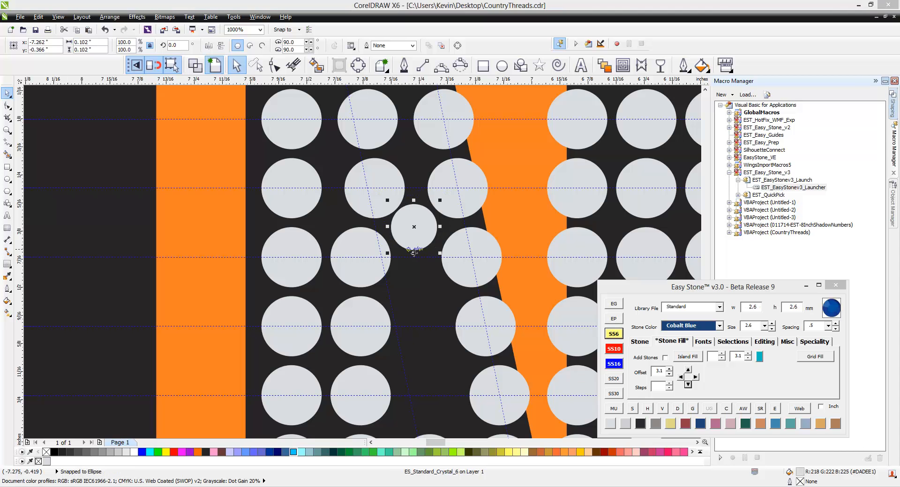
click(435, 229)
scroll(424, 221, up, 1)
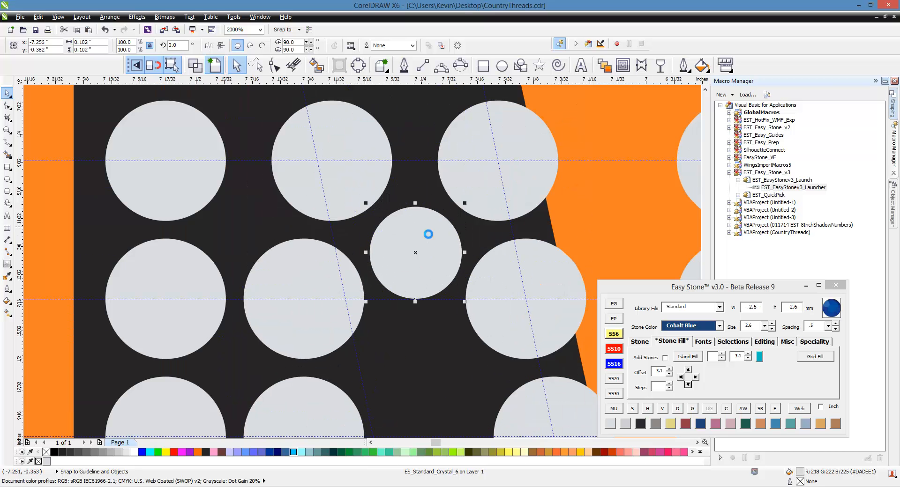
Resize the third row's middle stone to SS6 and duplicate it just to the right within the same row.
click(619, 366)
click(611, 338)
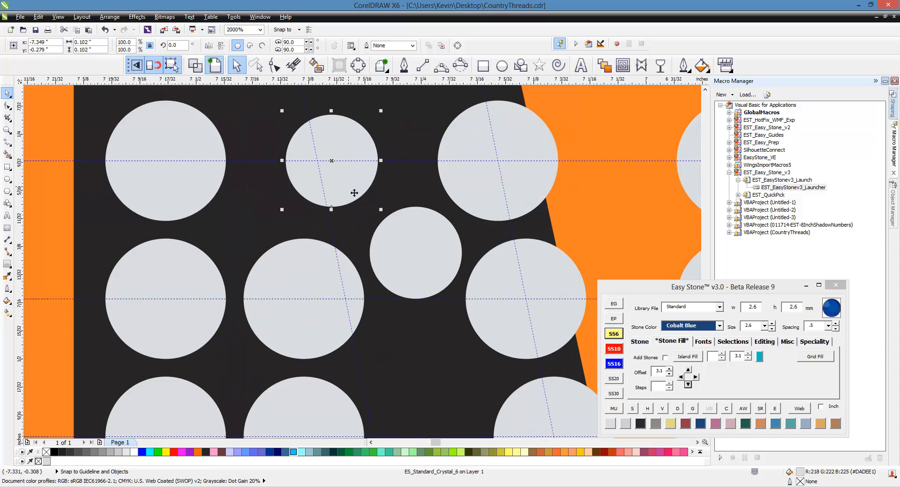
mouse_move(354, 193)
mouse_down()
mouse_move(307, 195)
mouse_move(363, 190)
mouse_up()
Distribute the two SS6 stones and the outer stones of the left stem's third row evenly in the horizontal direction.
scroll(453, 190, down, 2)
click(462, 189)
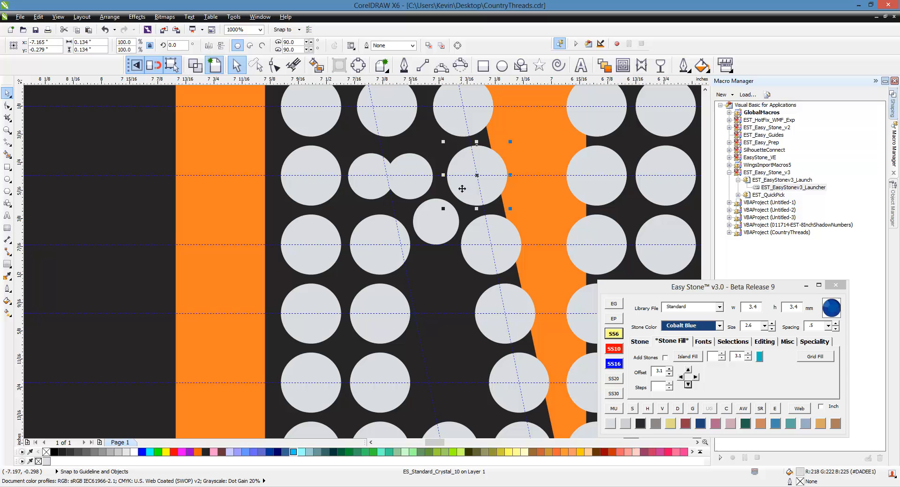
shift+click(404, 187)
shift+click(363, 187)
click(648, 409)
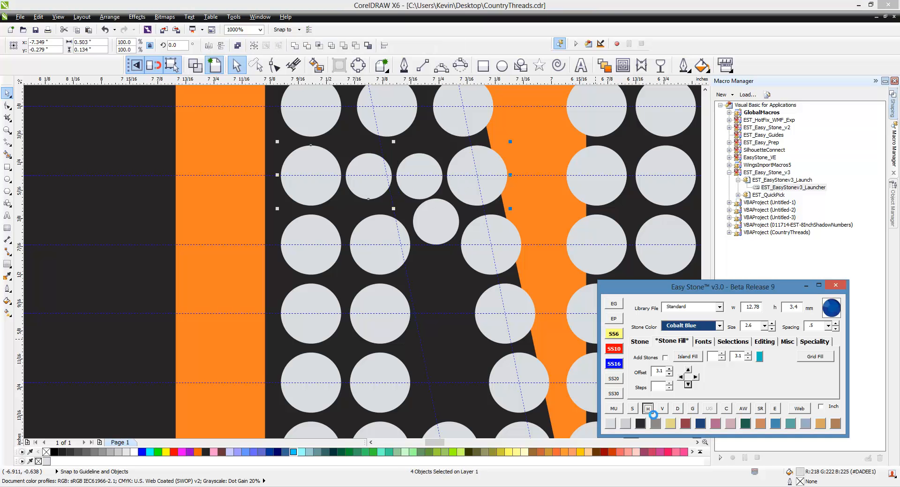
click(521, 212)
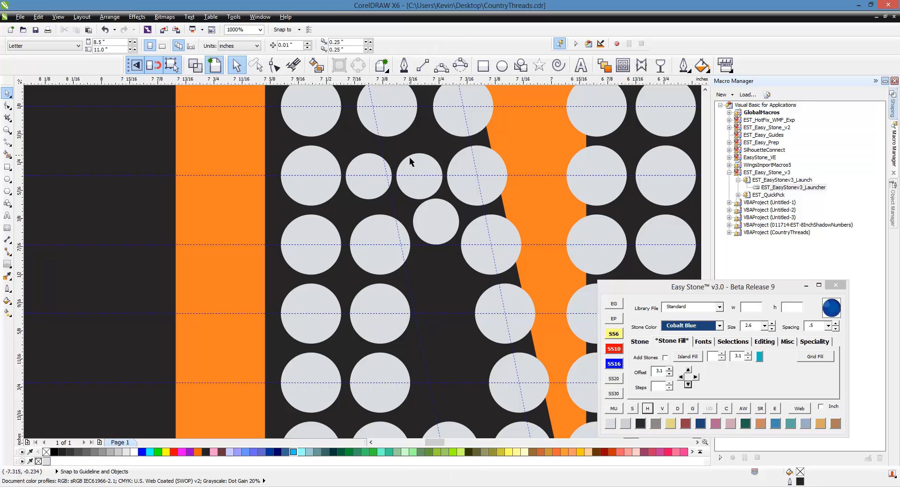
Move the third row's two SS6 stones slightly up and lower the left one back onto the row's guideline.
click(371, 165)
scroll(371, 162, up, 1)
shift+click(484, 187)
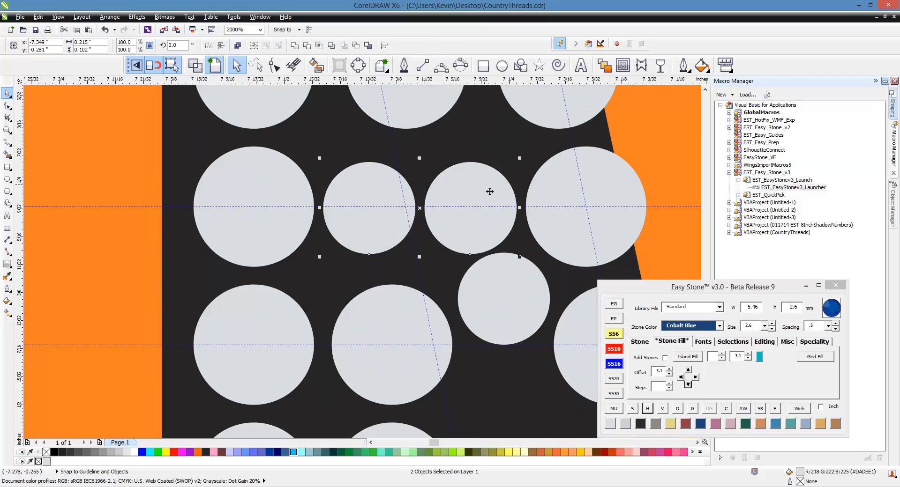
scroll(462, 187, up, 1)
scroll(392, 207, down, 2)
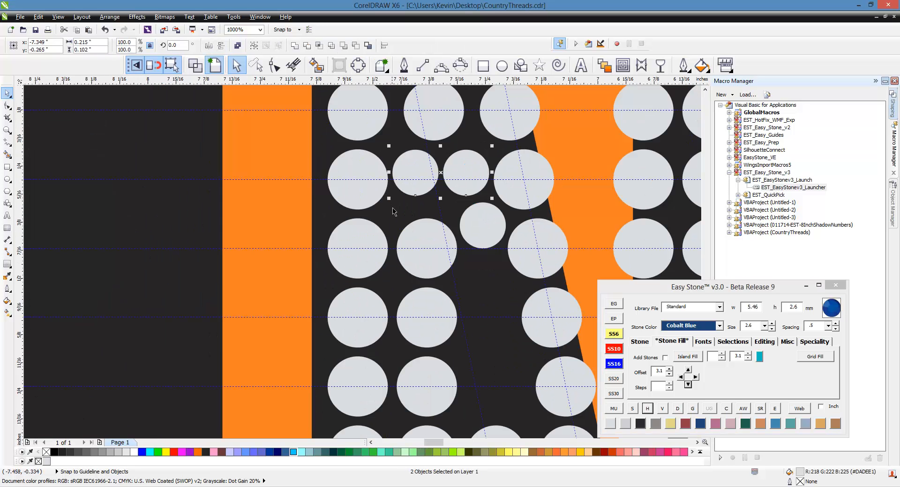
scroll(391, 207, up, 1)
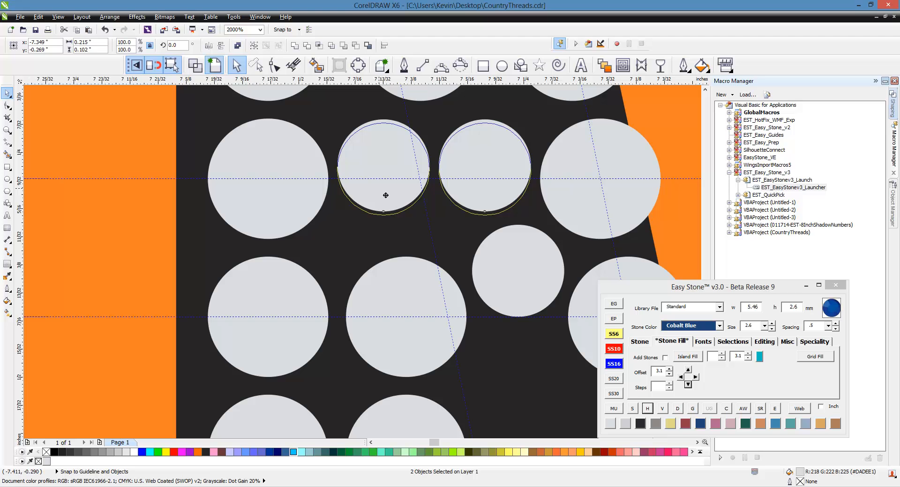
drag(385, 195, 379, 209)
click(382, 228)
scroll(374, 195, down, 1)
key(Escape)
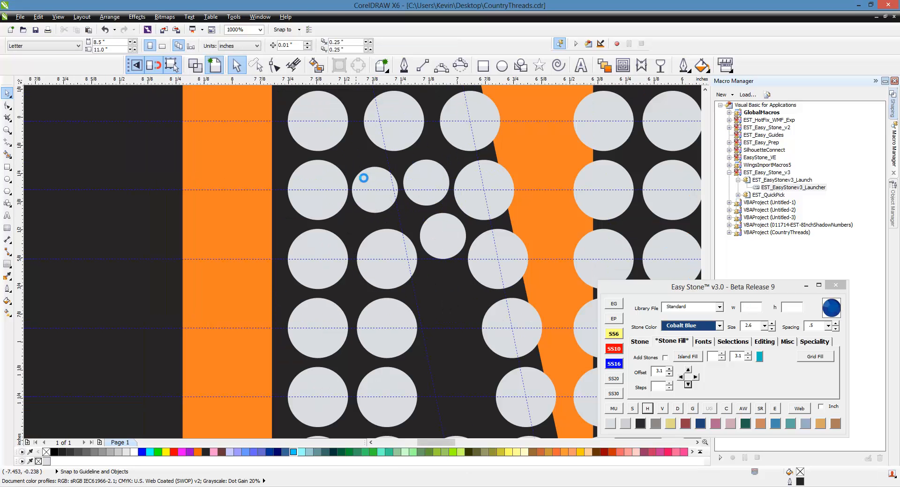
Duplicate the SS6 stone below the third row twice, continuing down the gap between the left stem and the diagonal.
scroll(398, 217, down, 1)
scroll(403, 248, up, 1)
scroll(406, 192, up, 1)
drag(406, 192, 410, 303)
scroll(411, 224, down, 1)
scroll(414, 277, up, 1)
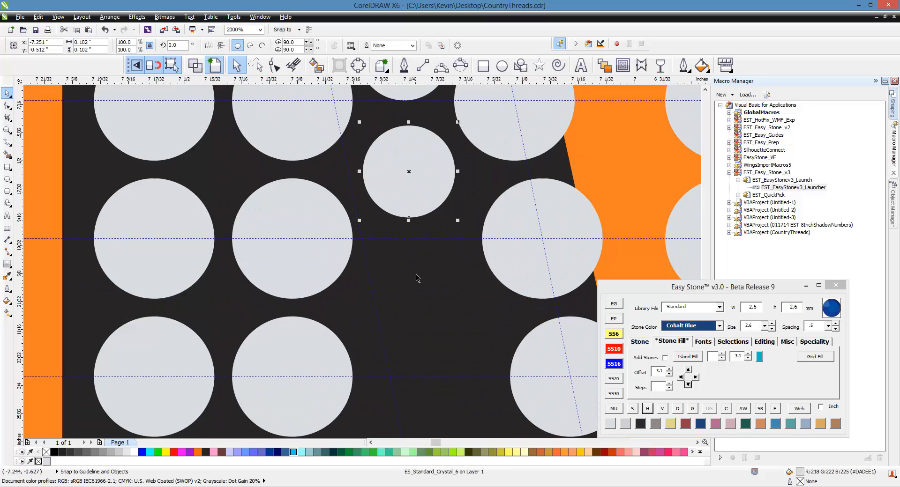
drag(411, 193, 423, 306)
scroll(356, 145, down, 1)
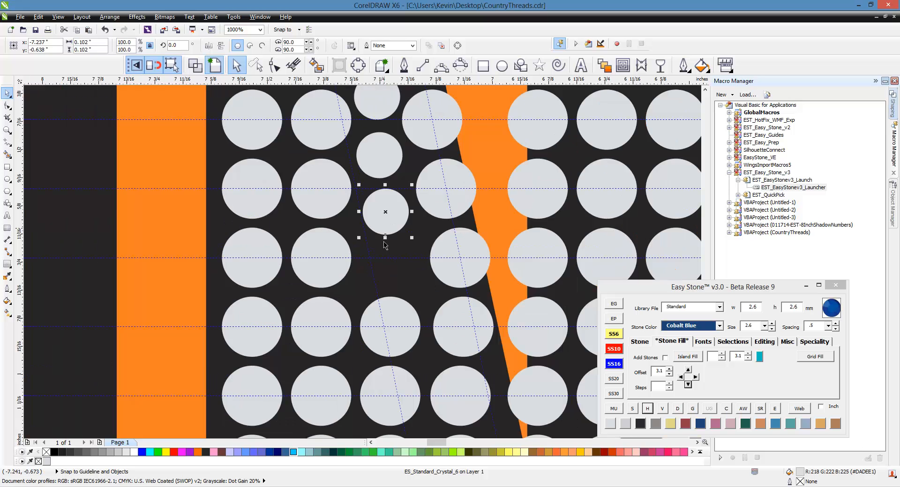
Duplicate the lowest SS6 stone once more below and position the copy in the gap just above the seventh row.
scroll(385, 248, up, 1)
drag(384, 201, 392, 303)
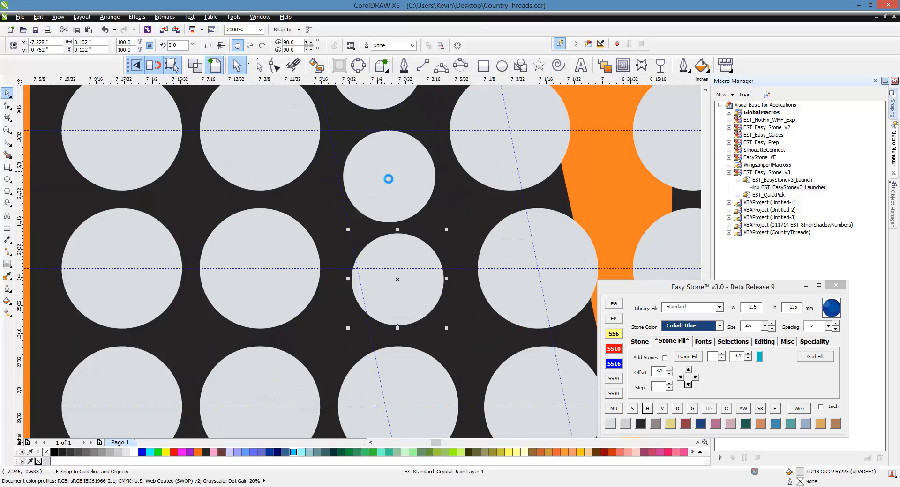
scroll(388, 179, down, 1)
scroll(424, 298, up, 1)
drag(365, 177, 379, 197)
scroll(334, 155, down, 2)
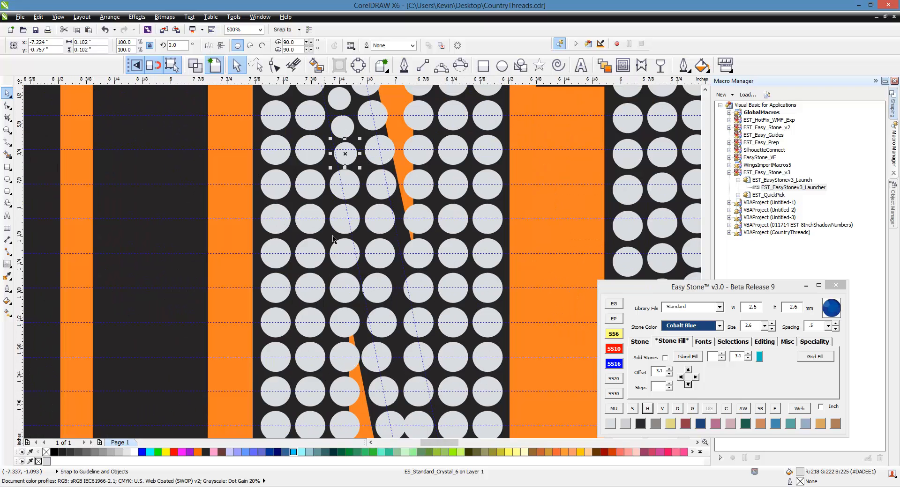
Distribute the seven stones in each of the N's seventh, eighth and ninth rows evenly in the horizontal direction.
click(228, 177)
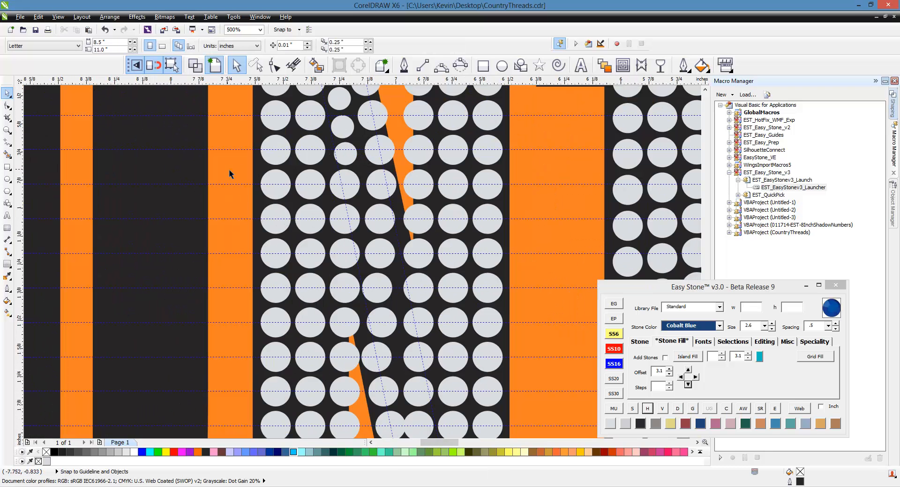
drag(230, 167, 522, 206)
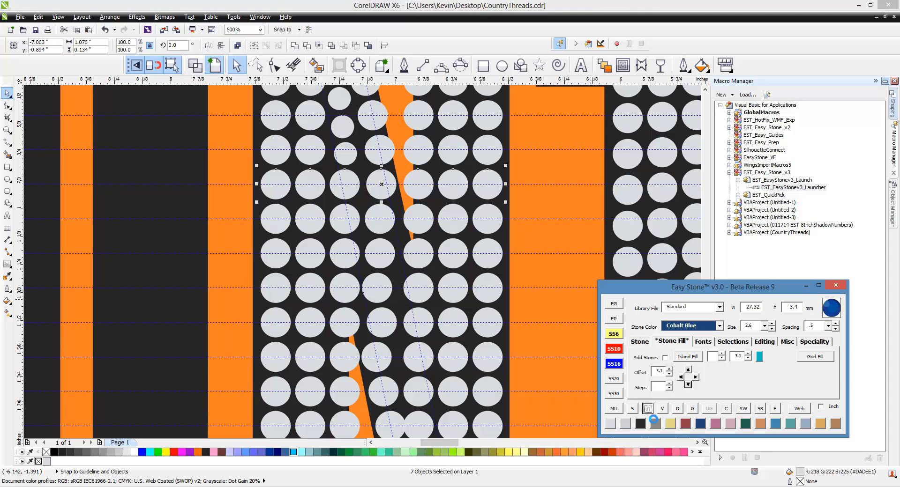
drag(225, 198, 529, 253)
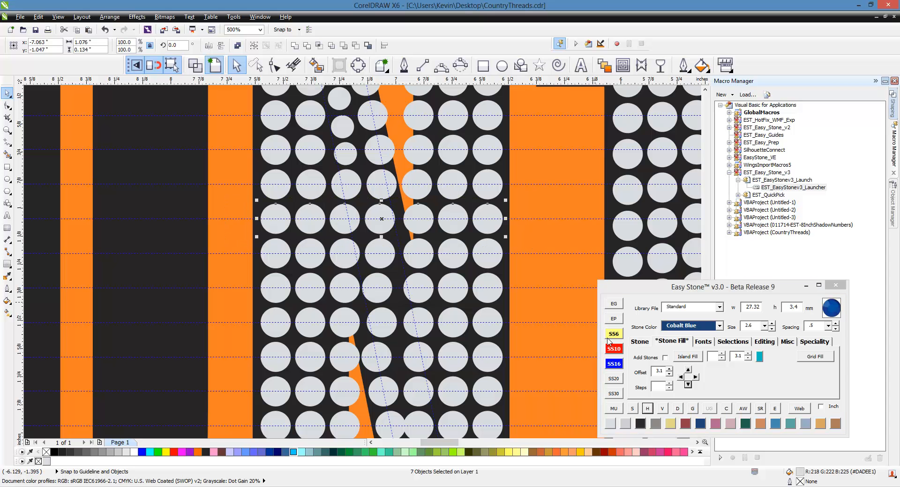
click(646, 408)
drag(223, 229, 515, 281)
click(646, 408)
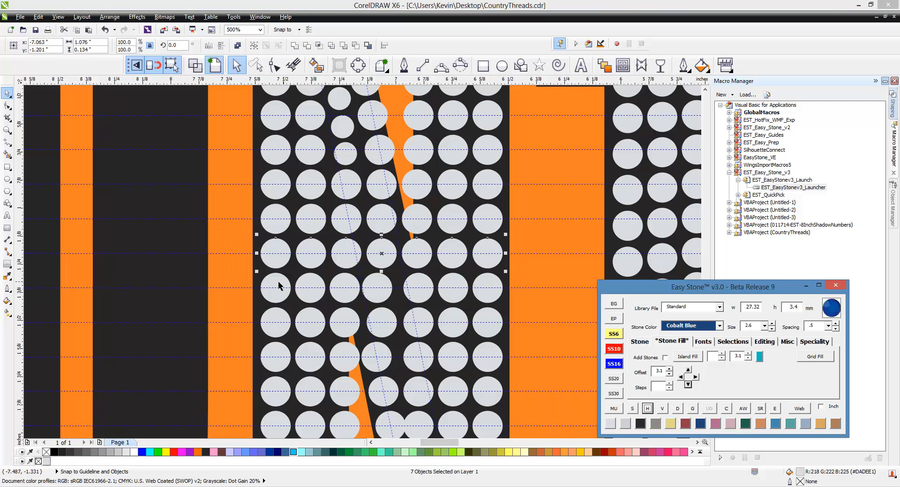
Distribute the seven stones in each of the N's tenth through thirteenth rows evenly in the horizontal direction.
drag(255, 267, 527, 315)
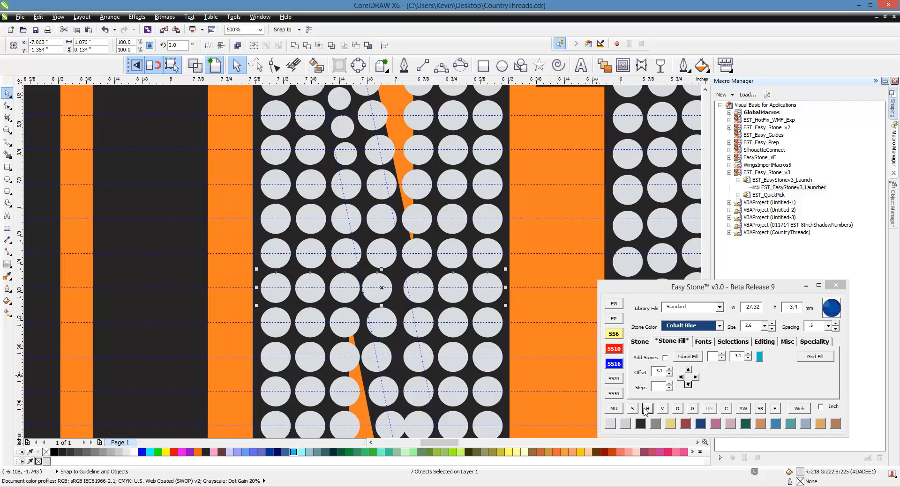
click(646, 408)
drag(236, 306, 535, 366)
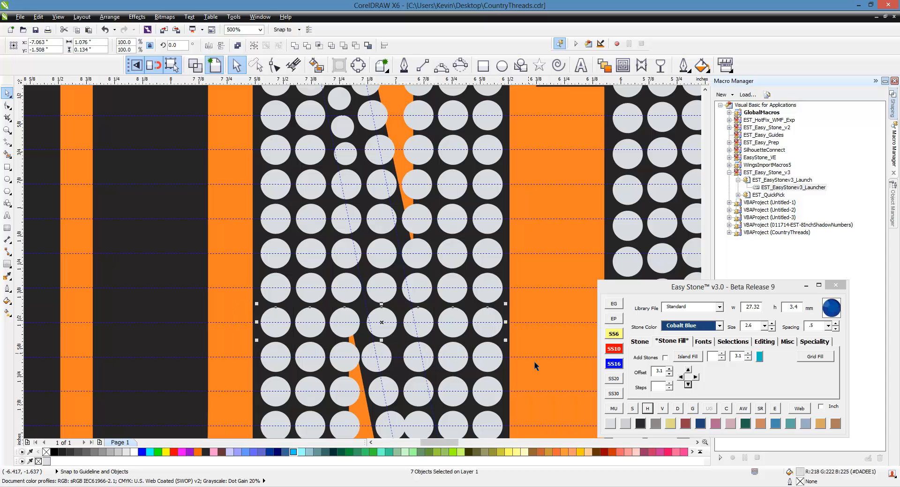
click(647, 411)
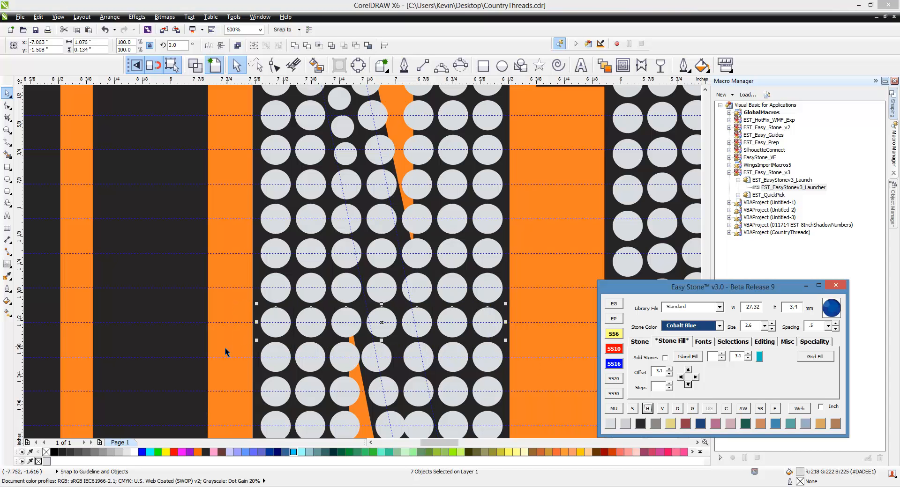
drag(227, 341, 527, 386)
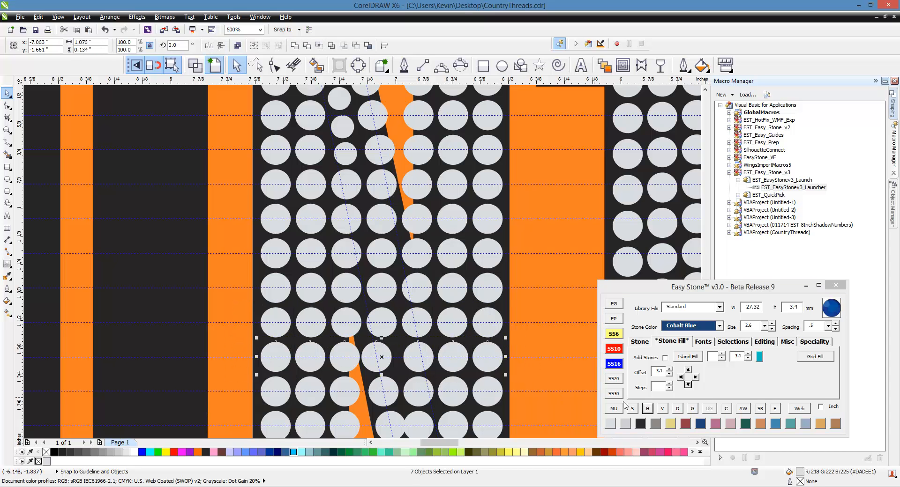
click(650, 409)
scroll(466, 216, down, 1)
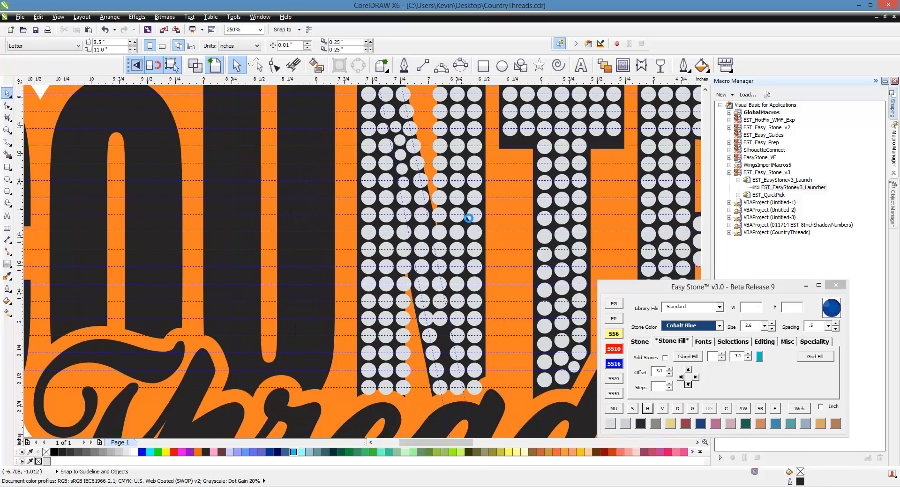
scroll(452, 332, up, 1)
drag(337, 277, 522, 303)
click(650, 407)
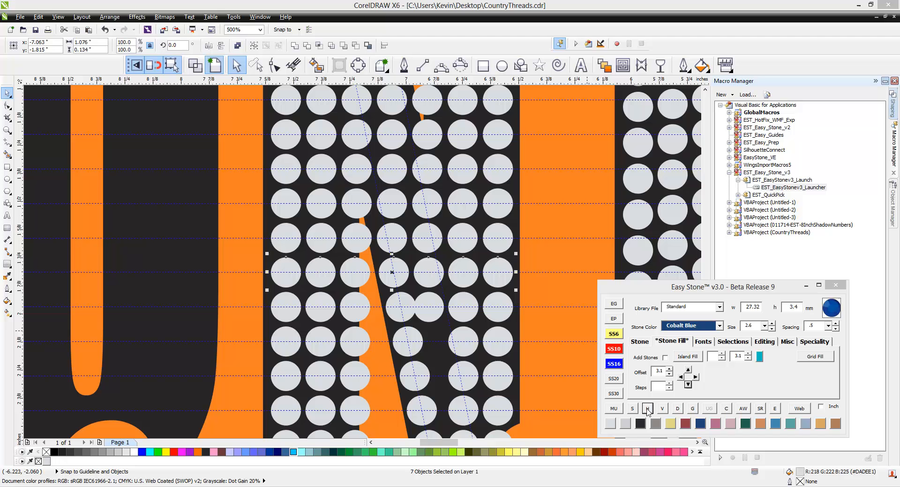
Distribute the four stones of the diagonal and right stem in the fifth-to-last row evenly in the horizontal direction.
click(553, 382)
scroll(442, 326, up, 1)
drag(321, 257, 593, 342)
click(647, 408)
click(453, 352)
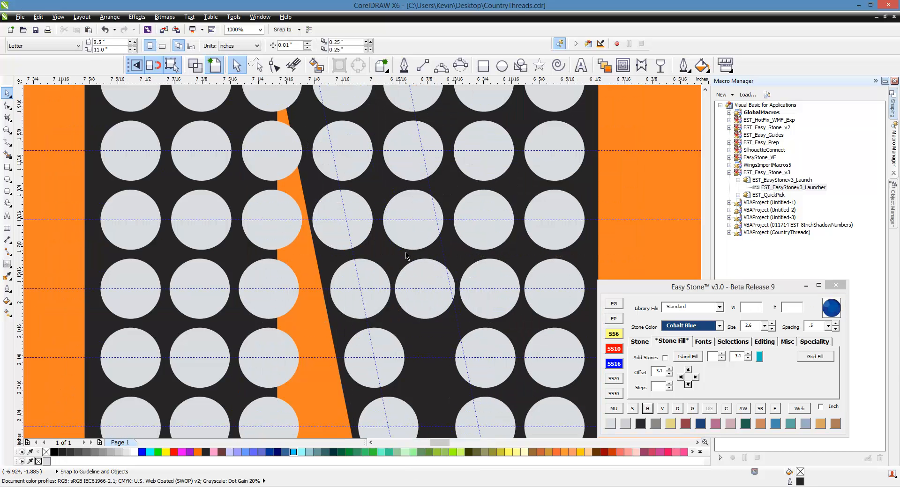
Duplicate the right stem's inner stone into the gap of the fourth-to-last row and resize the copy to SS6.
scroll(408, 328, down, 1)
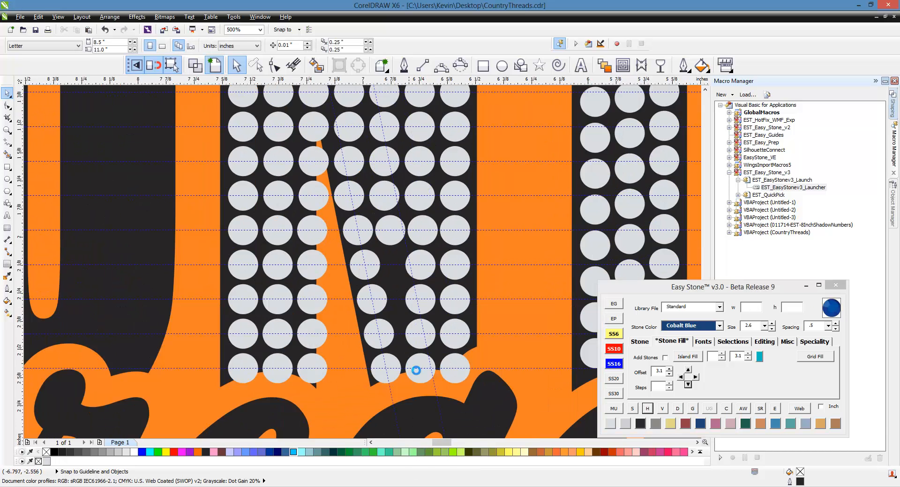
scroll(411, 356, up, 1)
scroll(344, 150, up, 1)
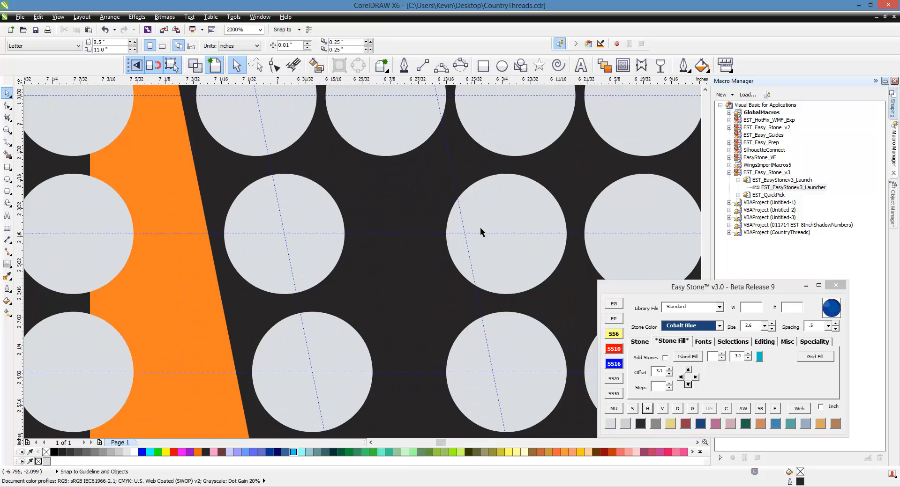
click(610, 350)
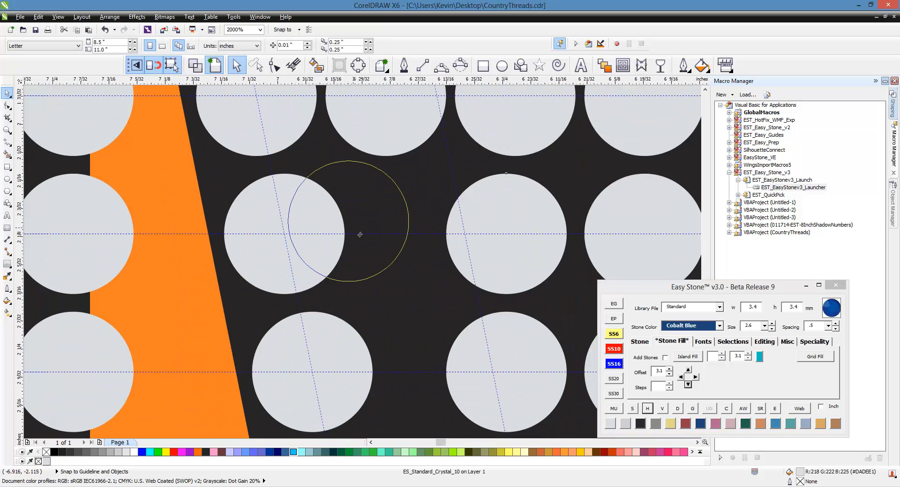
click(613, 334)
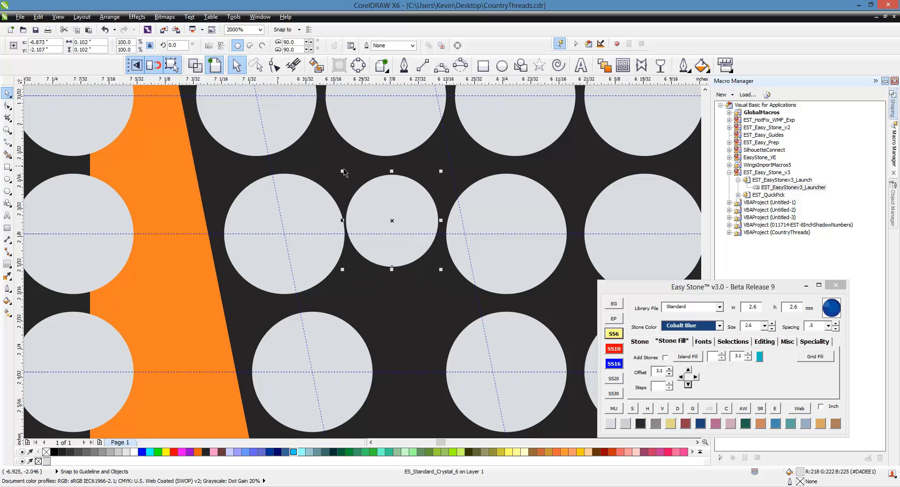
Distribute the four stones of the diagonal and right stem in the fourth-to-last row evenly in the horizontal direction.
scroll(343, 172, down, 1)
scroll(383, 195, up, 1)
shift+click(266, 192)
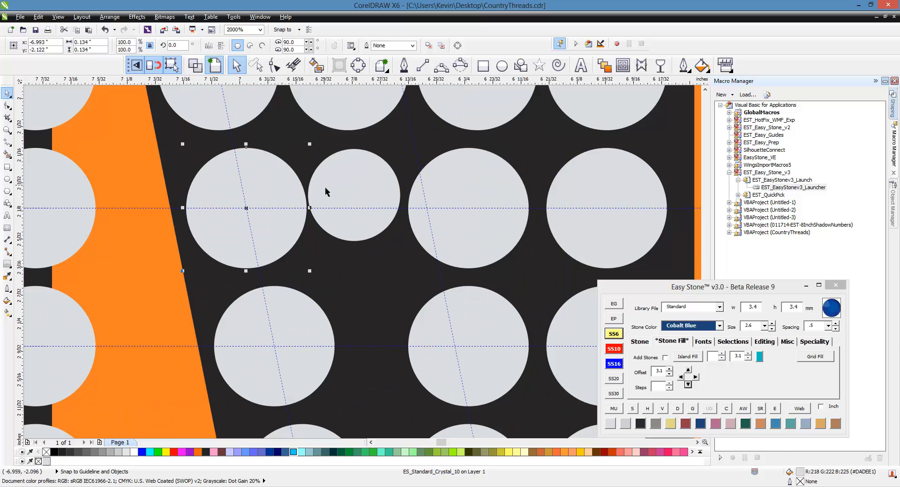
shift+click(483, 189)
shift+click(575, 195)
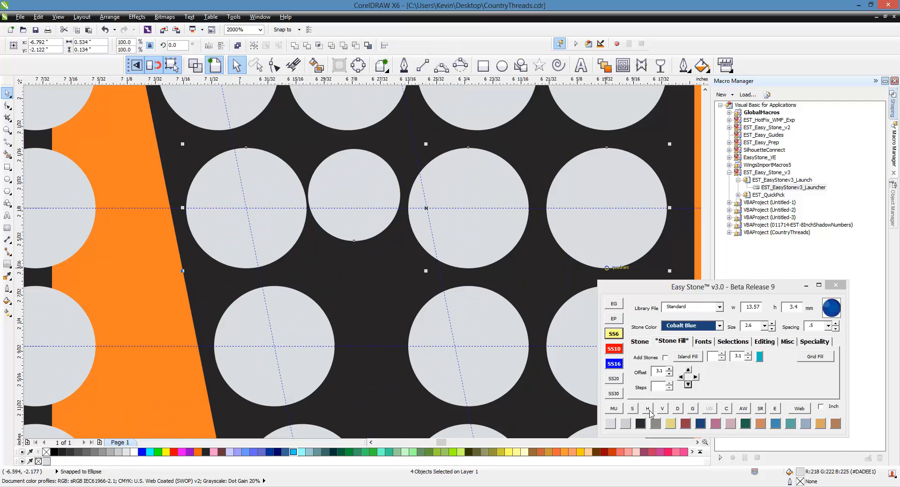
click(648, 409)
click(384, 293)
Resize the right stem's inner stone in the third-to-last row to SS6.
scroll(374, 181, down, 1)
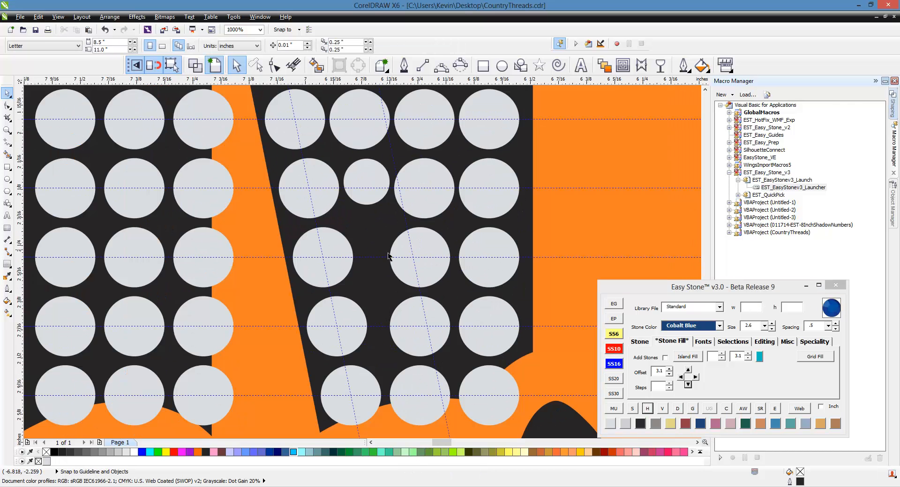
scroll(388, 256, up, 1)
scroll(281, 211, down, 1)
scroll(327, 239, up, 1)
click(351, 254)
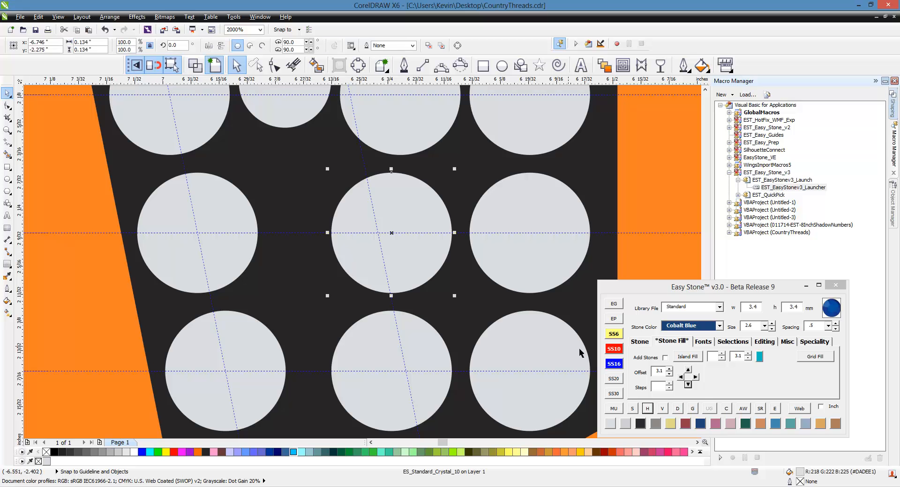
click(614, 334)
Duplicate the SS6 stone into the gap beside the diagonal, raise the copy between the rows and center the original on its guideline.
drag(412, 249, 324, 256)
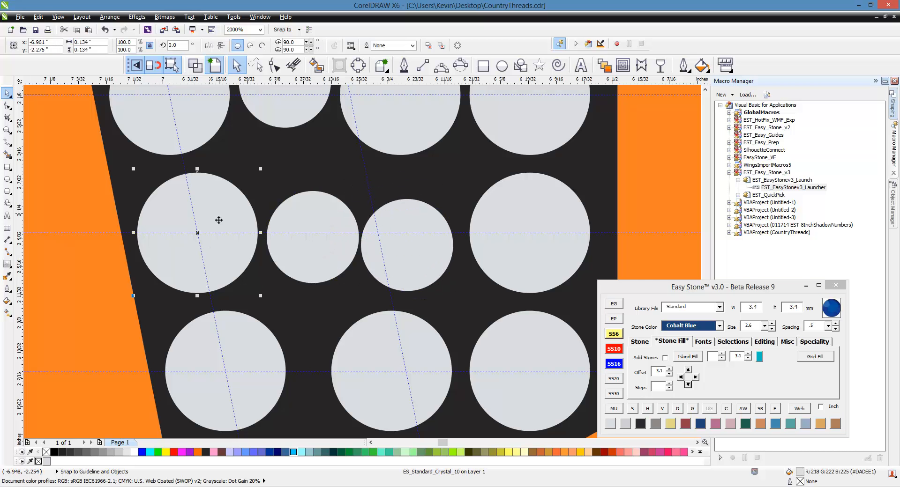
drag(304, 216, 300, 165)
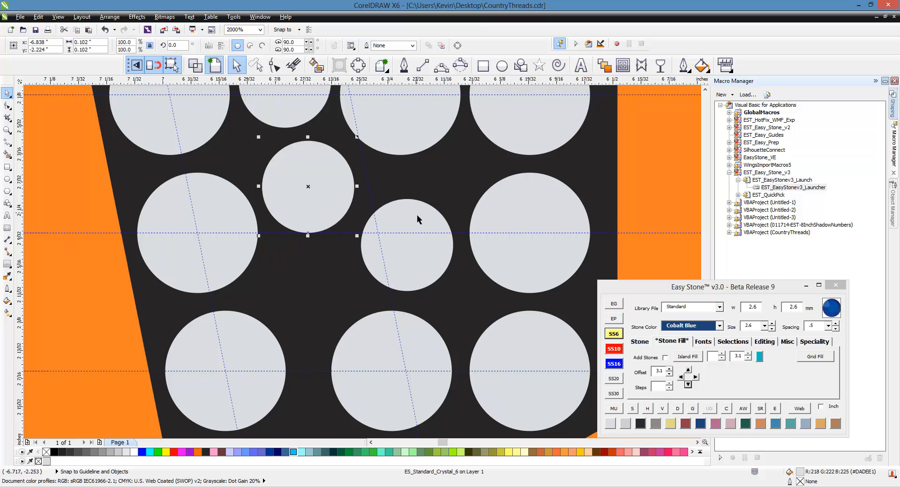
mouse_move(392, 225)
mouse_down()
mouse_move(417, 207)
mouse_move(395, 214)
mouse_up()
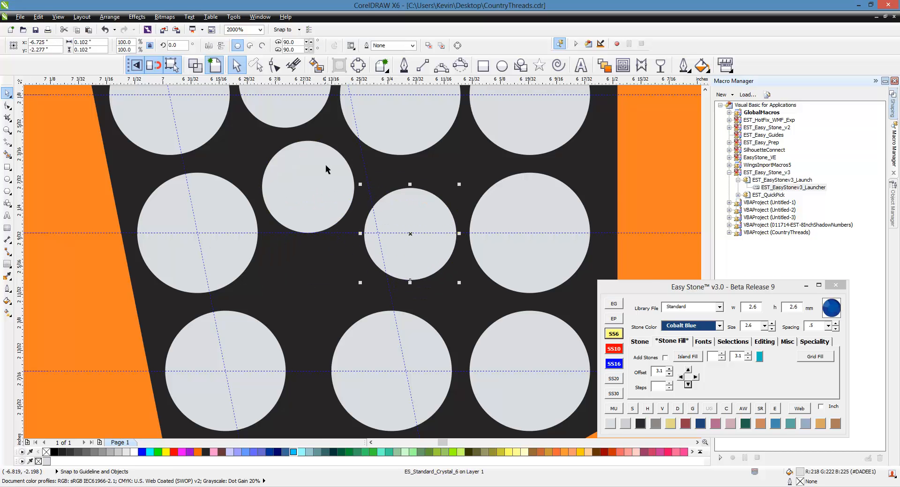
Resize the right stem's inner stone in the N's second-to-last row to SS6.
scroll(325, 165, down, 2)
scroll(323, 205, up, 3)
click(373, 234)
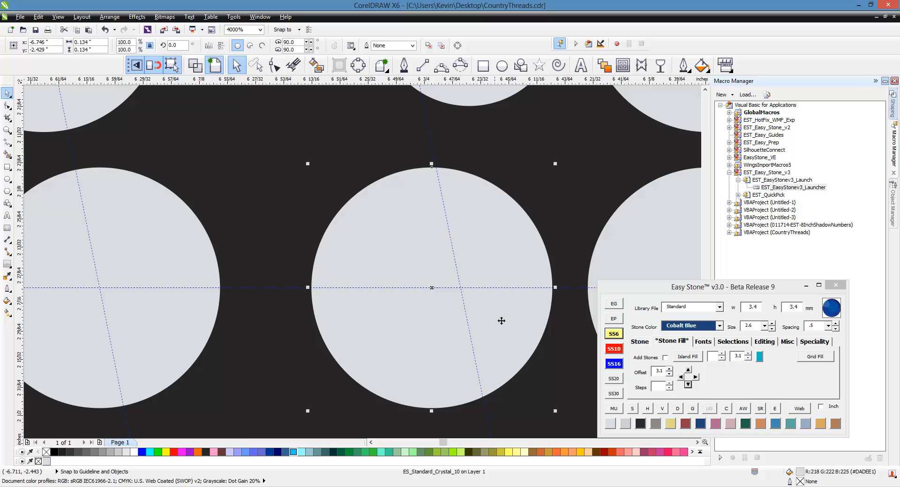
scroll(501, 321, down, 1)
click(610, 336)
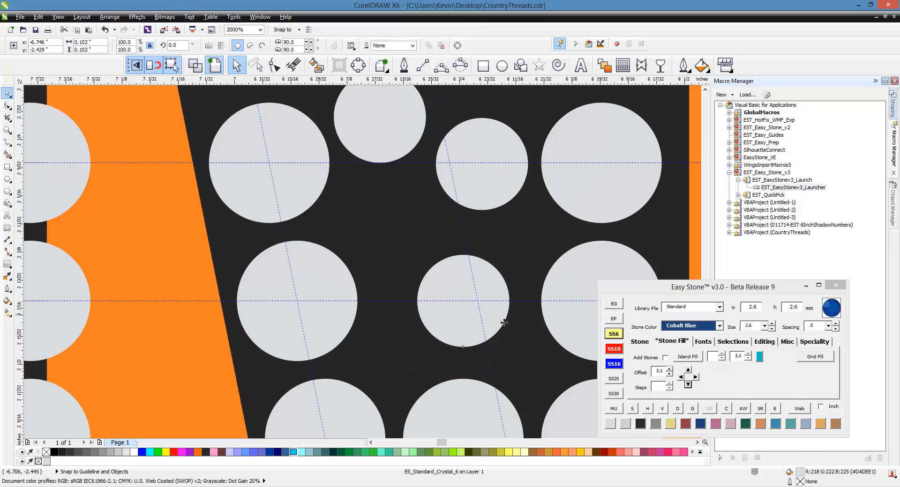
Duplicate the second-to-last row's SS6 stone into the gap above it toward the diagonal and shift the original slightly down.
drag(504, 323, 434, 249)
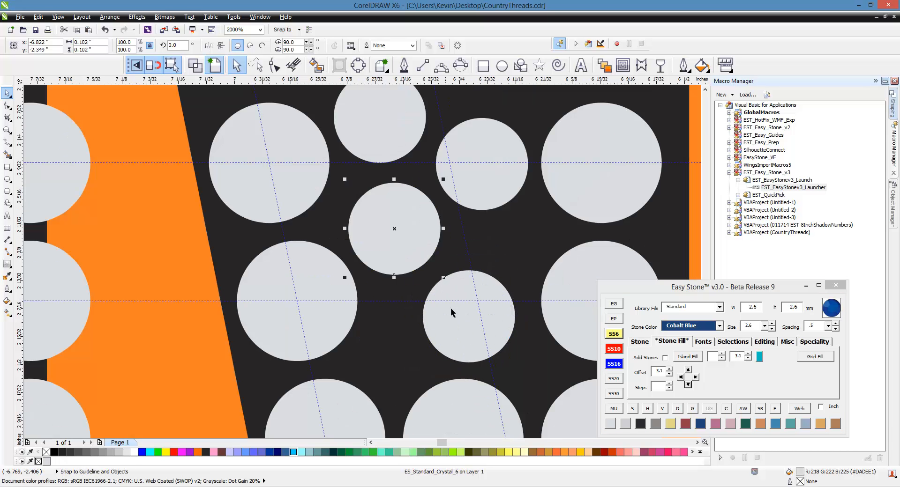
drag(456, 328, 453, 331)
scroll(336, 325, down, 2)
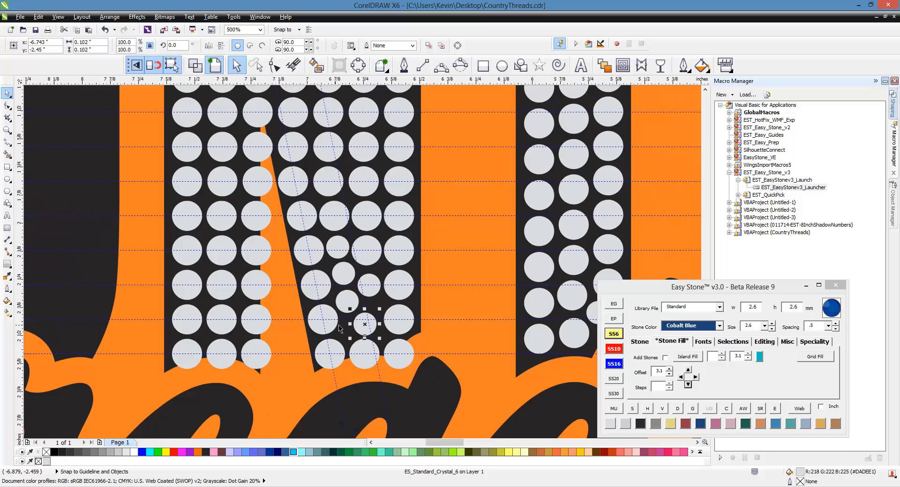
scroll(340, 328, up, 2)
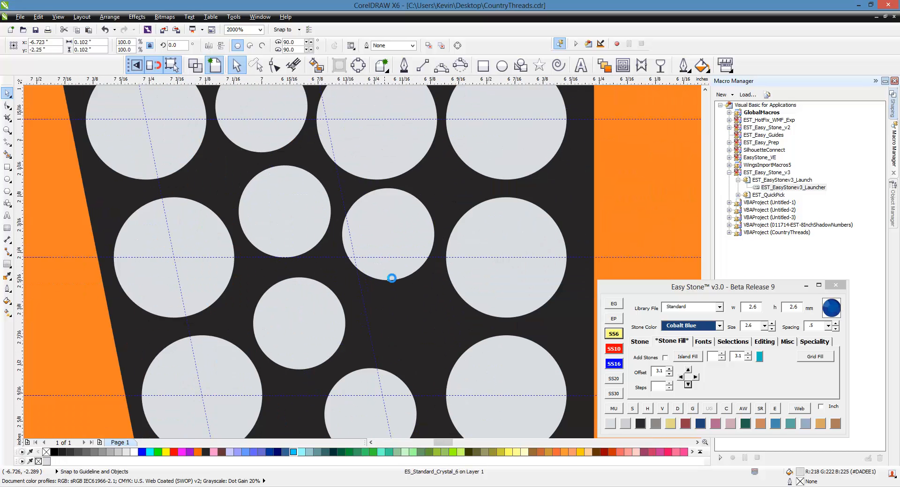
scroll(391, 278, down, 1)
scroll(389, 347, up, 1)
drag(376, 351, 373, 354)
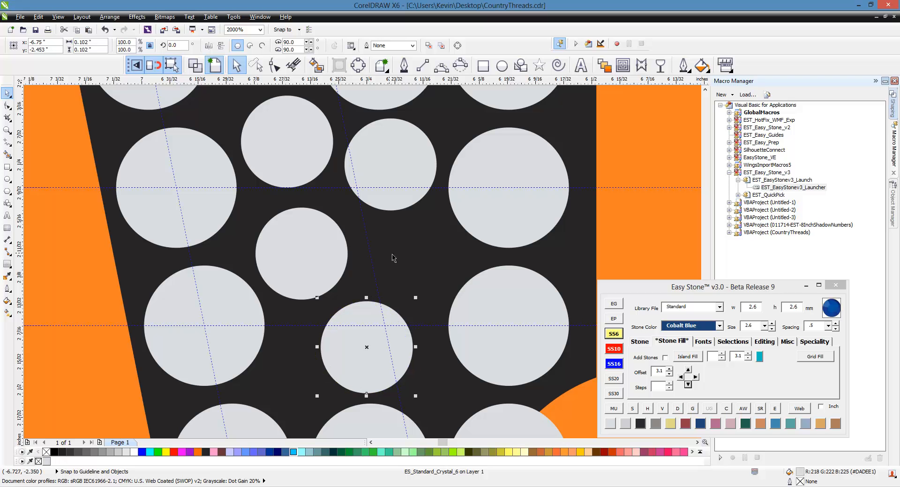
Duplicate the right stem's inner SS6 stone in the third-to-last row into the gap directly below it.
drag(403, 204, 424, 291)
scroll(413, 321, down, 1)
scroll(380, 217, up, 1)
Resize the right stem's inner stone in the fourth-to-last row to SS6 and align it horizontally with the neighboring SS6 stone.
click(412, 203)
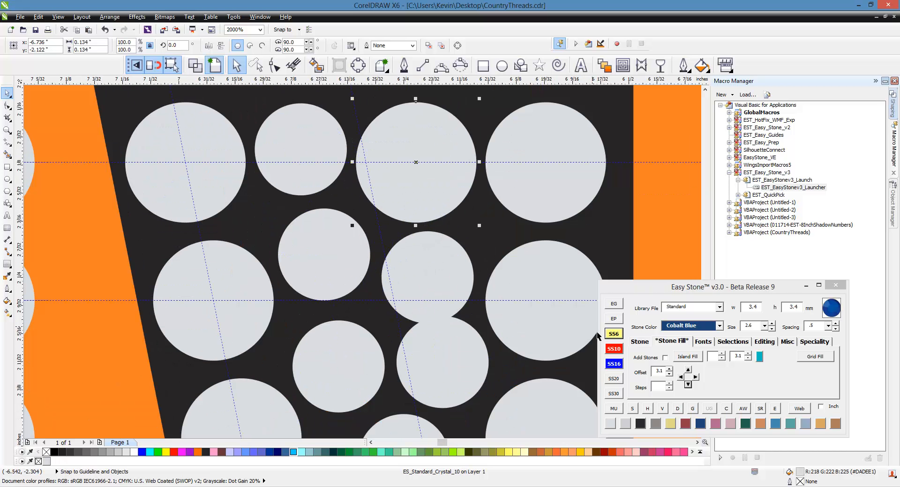
click(613, 334)
scroll(444, 244, down, 1)
scroll(430, 204, up, 1)
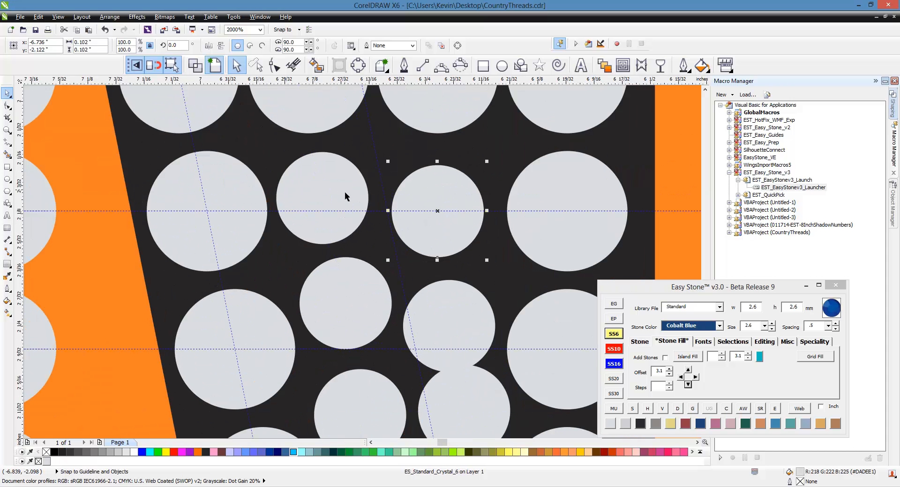
shift+click(345, 193)
key(e)
Raise the SS6 stone below that pair and level it with the SS6 stone beside it.
click(448, 266)
drag(464, 312, 464, 289)
shift+click(363, 300)
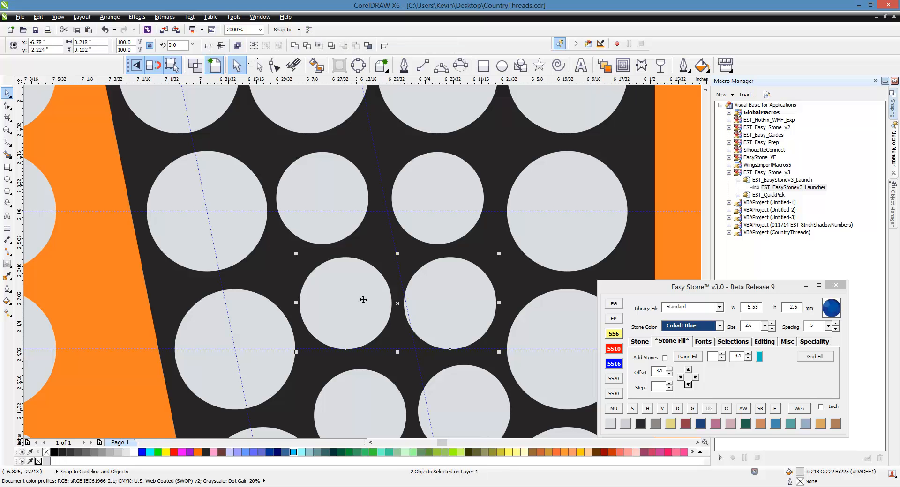
key(Escape)
scroll(404, 264, down, 1)
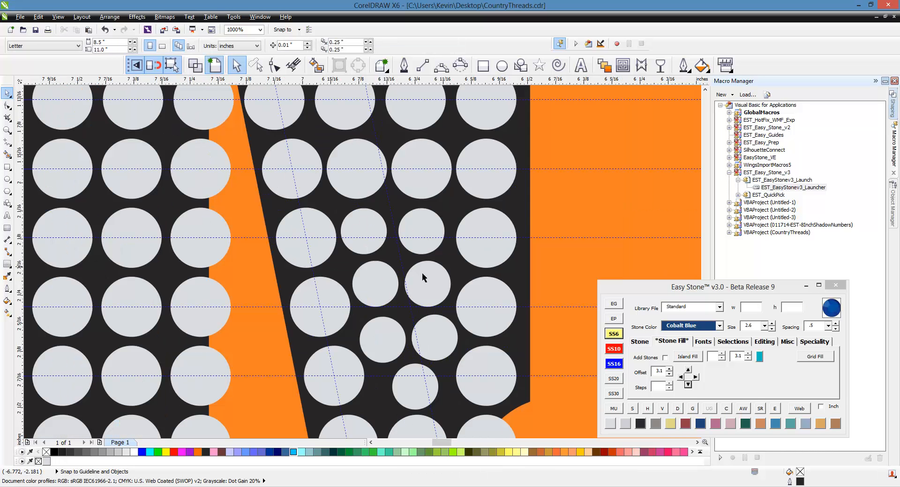
scroll(430, 353, up, 1)
scroll(415, 280, down, 1)
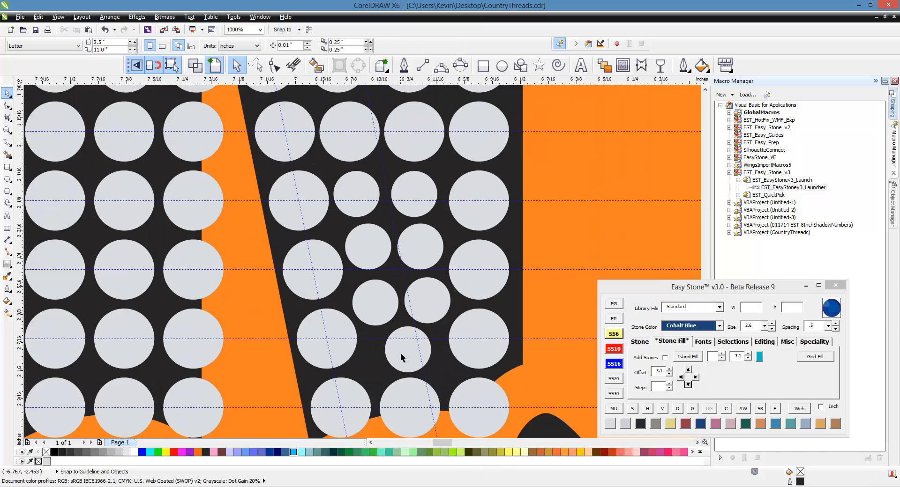
Duplicate the lowest SS6 stone into the gap beside the diagonal's outer stone in the second-to-last row.
scroll(400, 353, up, 1)
click(412, 365)
scroll(438, 294, down, 2)
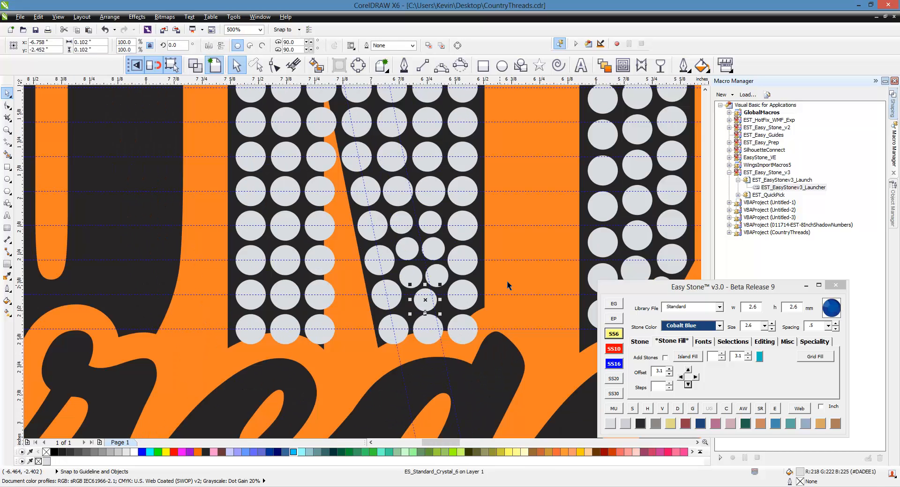
key(Escape)
scroll(445, 299, down, 1)
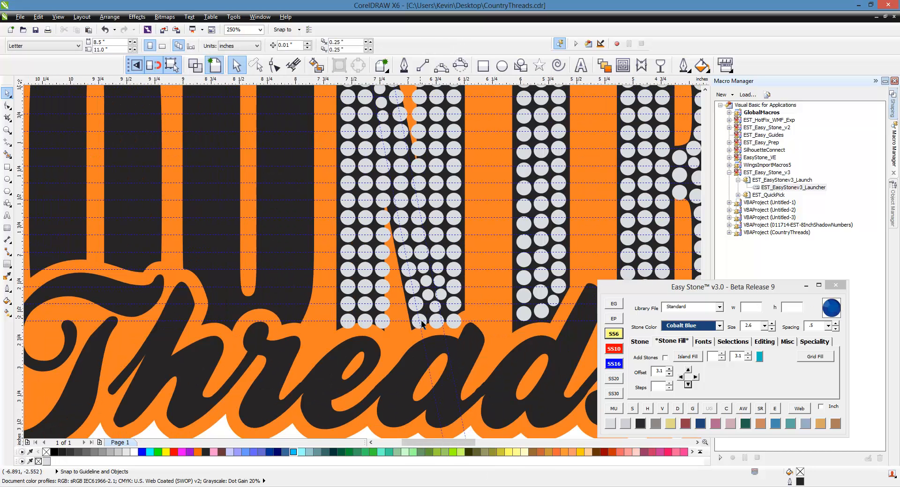
scroll(425, 317, up, 3)
drag(458, 260, 414, 278)
mouse_move(415, 279)
mouse_down()
mouse_move(520, 263)
mouse_move(403, 281)
mouse_up()
right_click(520, 263)
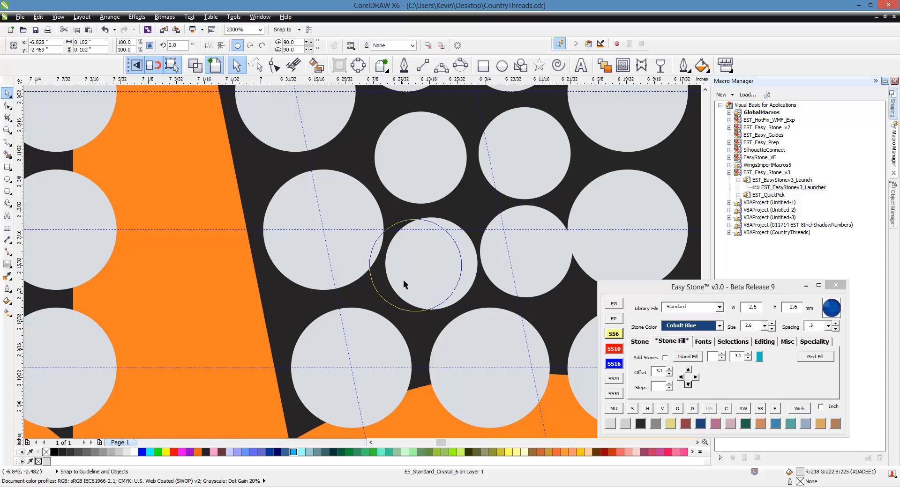
Nudge the two SS6 stones in the second-to-last row until they fit between the outer stones.
click(522, 277)
drag(547, 273, 540, 274)
drag(445, 280, 449, 278)
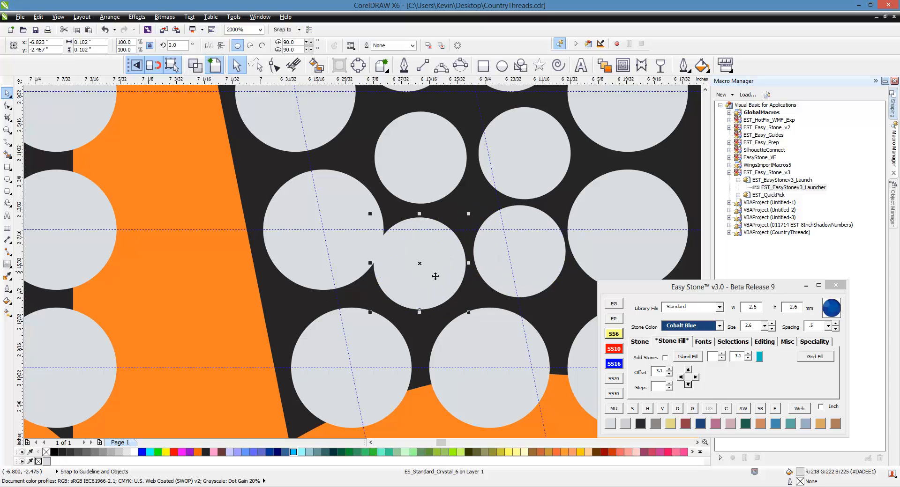
scroll(577, 246, up, 2)
drag(526, 263, 536, 268)
click(361, 283)
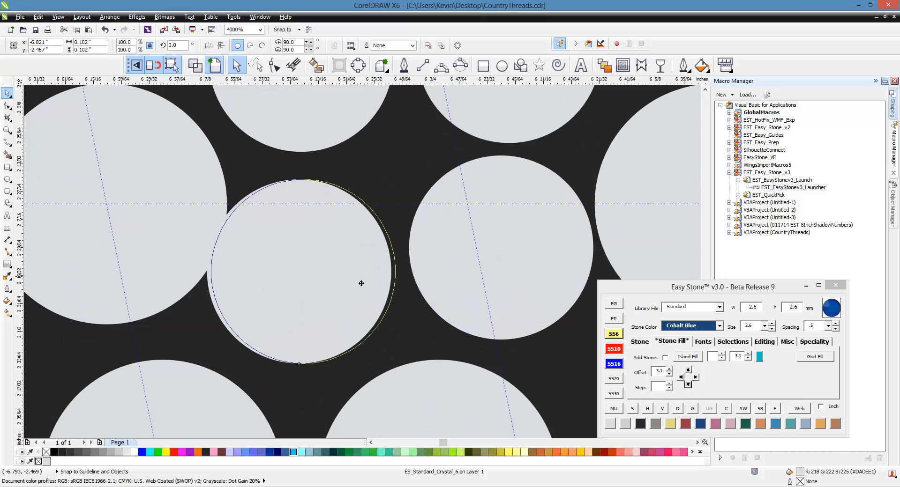
scroll(394, 274, down, 4)
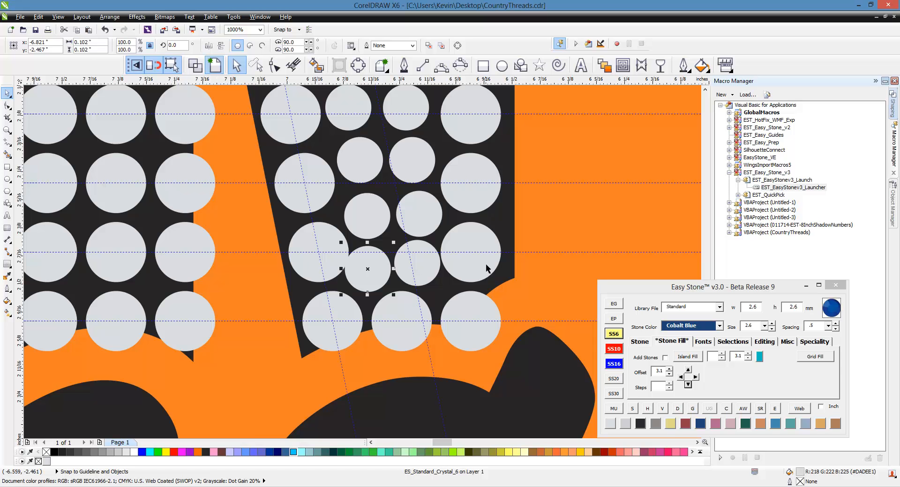
click(560, 237)
scroll(425, 296, down, 1)
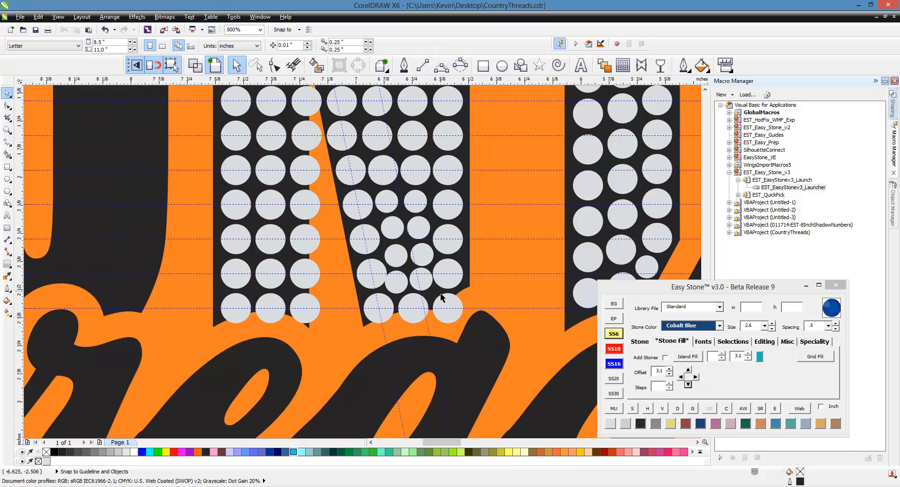
Re-space the four stones across the second-to-last row with Easy Stone's Re-Space and delete the leftover path.
scroll(426, 291, up, 2)
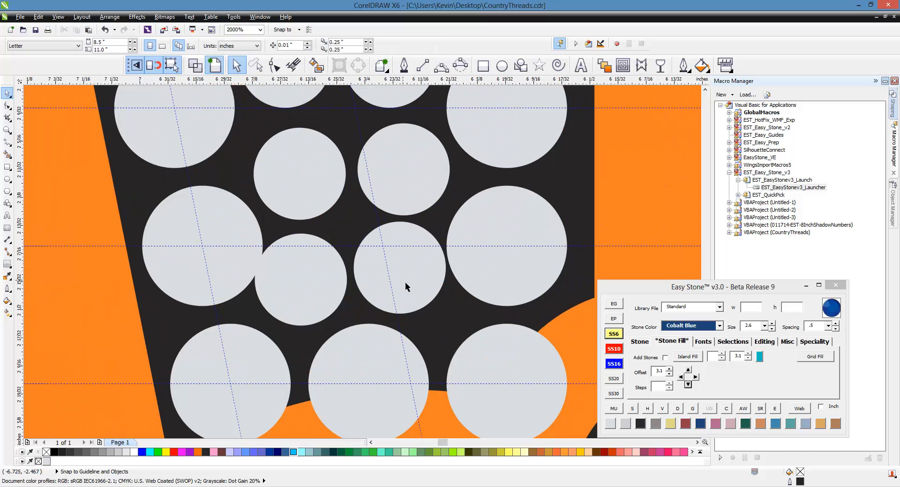
click(243, 263)
shift+click(313, 286)
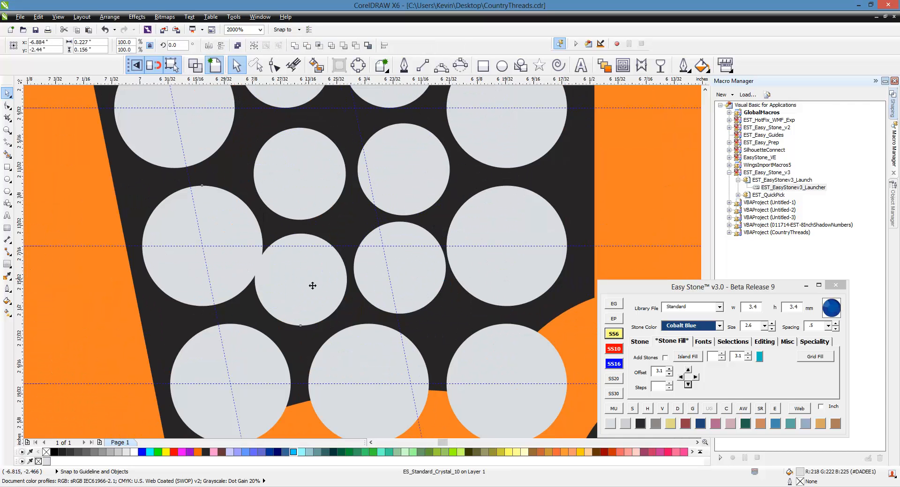
shift+click(398, 269)
shift+click(507, 267)
click(762, 341)
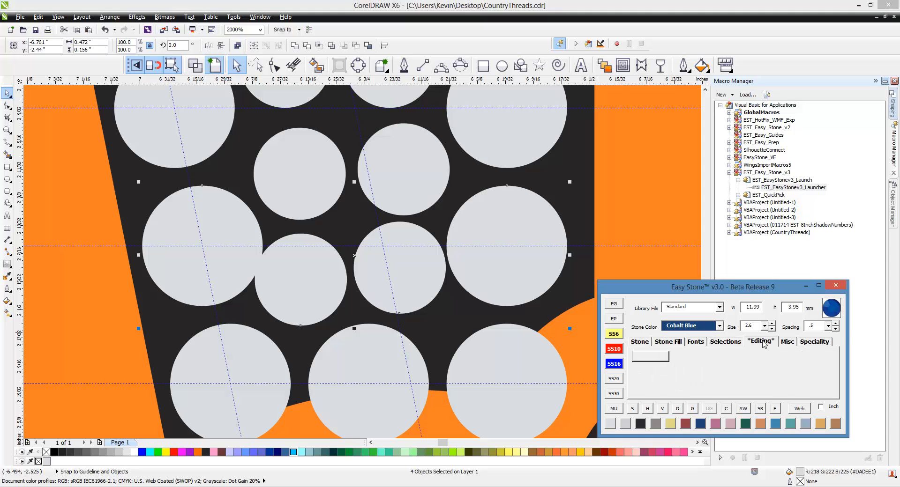
click(665, 372)
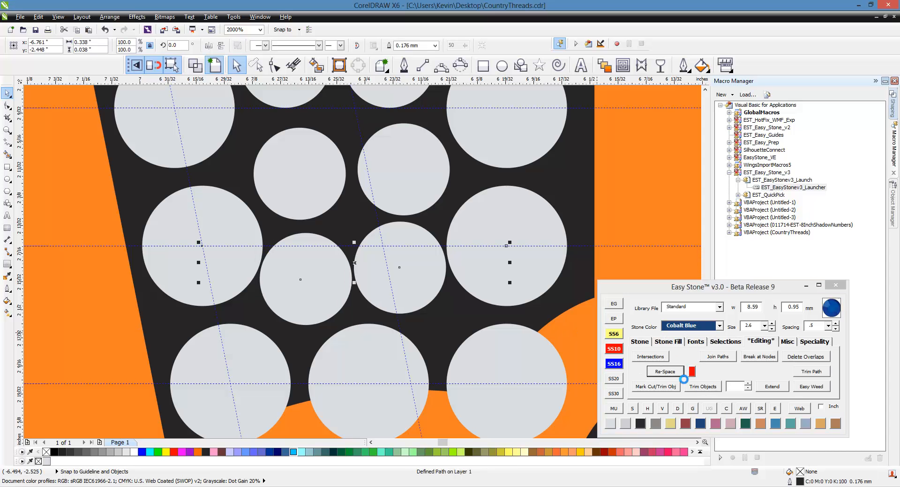
click(677, 408)
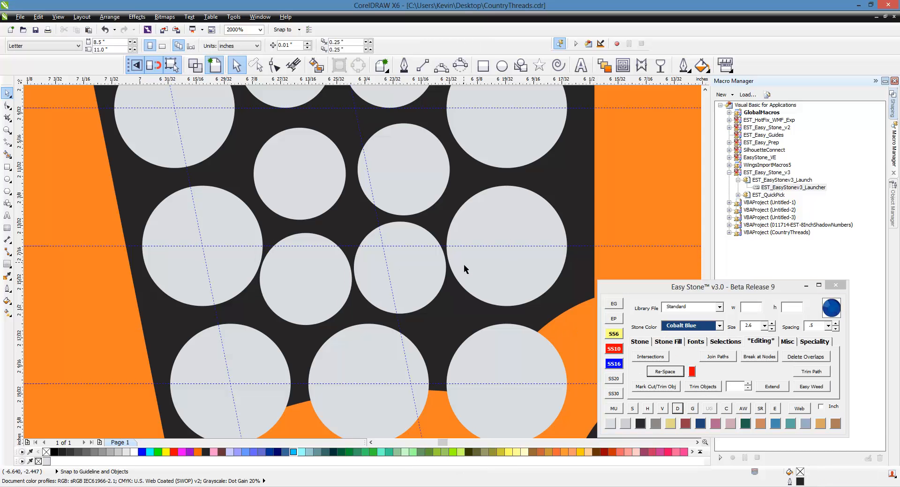
Delete the three large stones in the last row below the N's diagonal and right stem.
scroll(356, 287, down, 1)
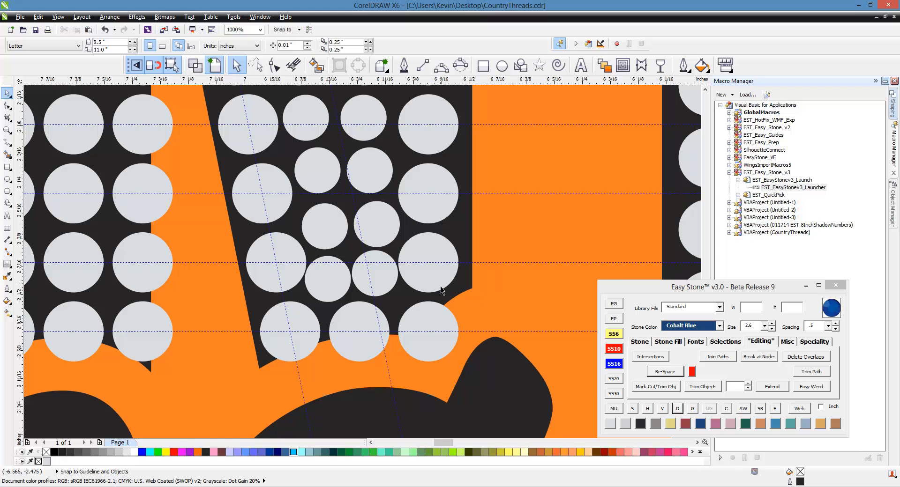
scroll(407, 349, down, 1)
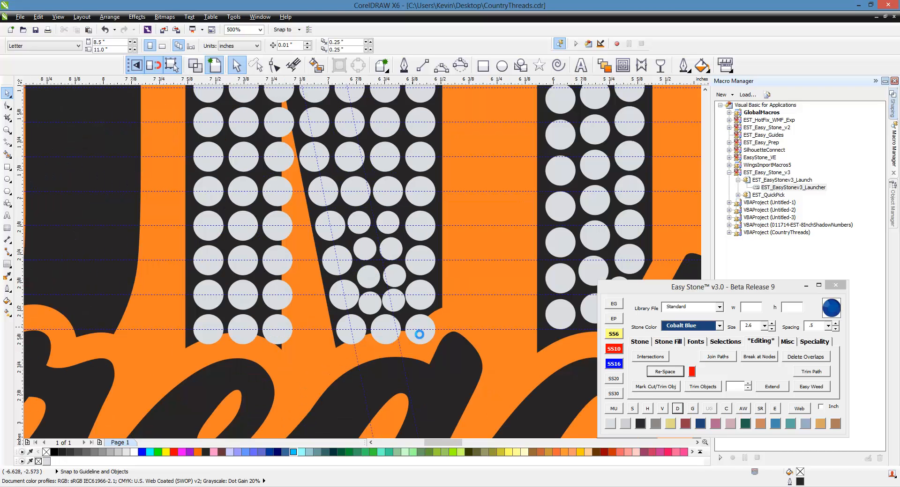
scroll(403, 274, up, 1)
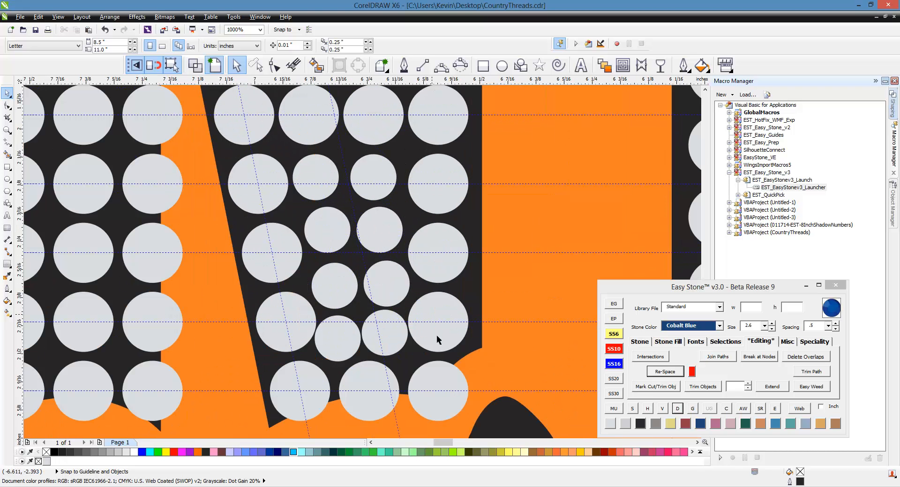
click(447, 382)
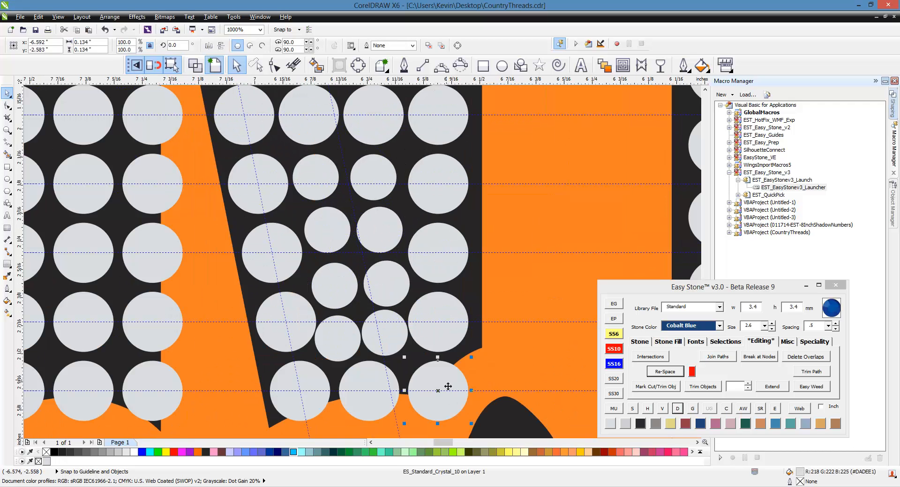
key(Delete)
click(379, 390)
key(Delete)
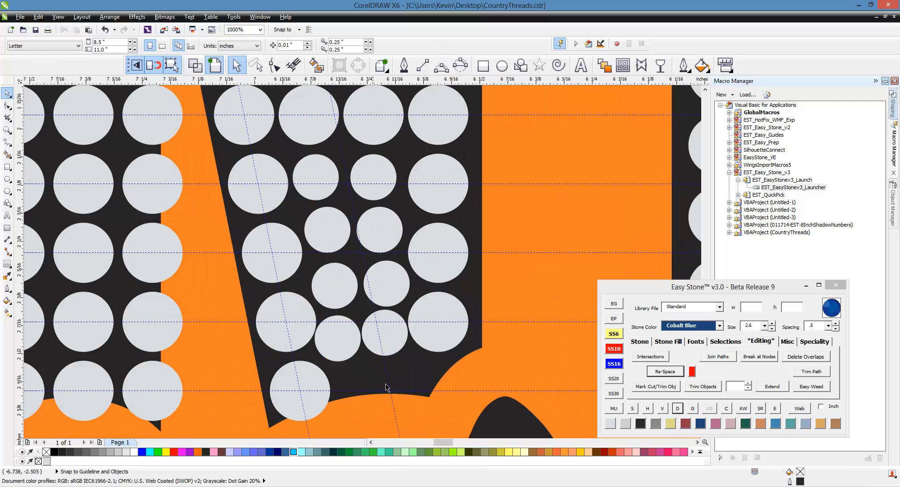
click(321, 383)
key(Delete)
Move the lowest pair of SS6 stones down toward the N's curved bottom edge.
scroll(417, 370, up, 1)
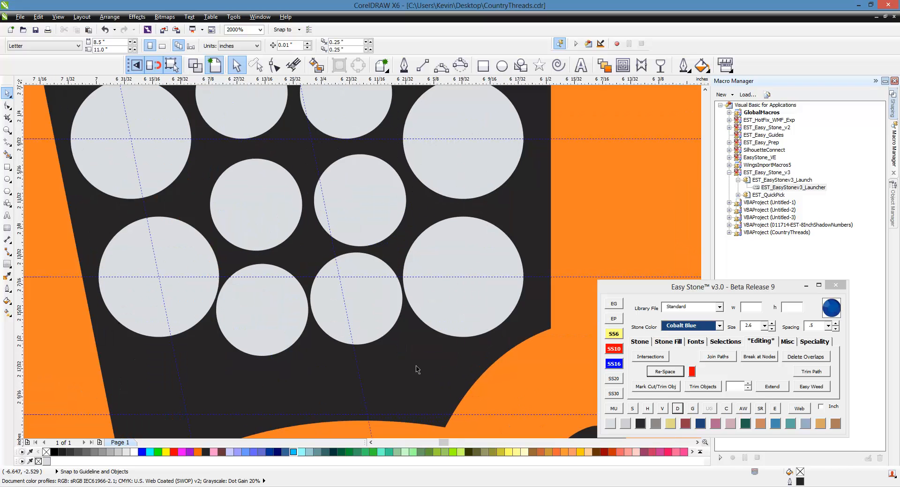
scroll(482, 287, down, 1)
scroll(429, 310, up, 1)
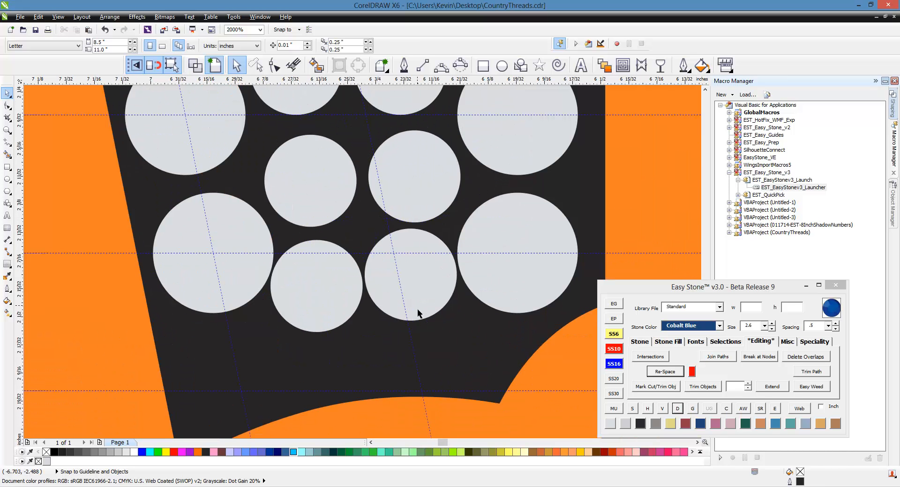
drag(418, 310, 427, 364)
drag(341, 324, 341, 375)
scroll(487, 307, down, 1)
scroll(360, 312, up, 1)
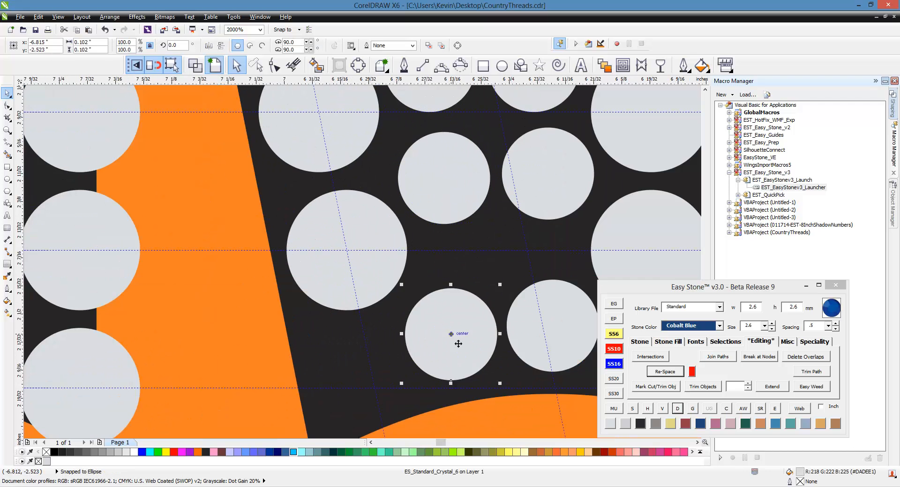
Duplicate the SS6 stone nearest the diagonal into the N's pointed bottom corner, below the outer large stone.
drag(457, 344, 365, 371)
scroll(347, 270, down, 1)
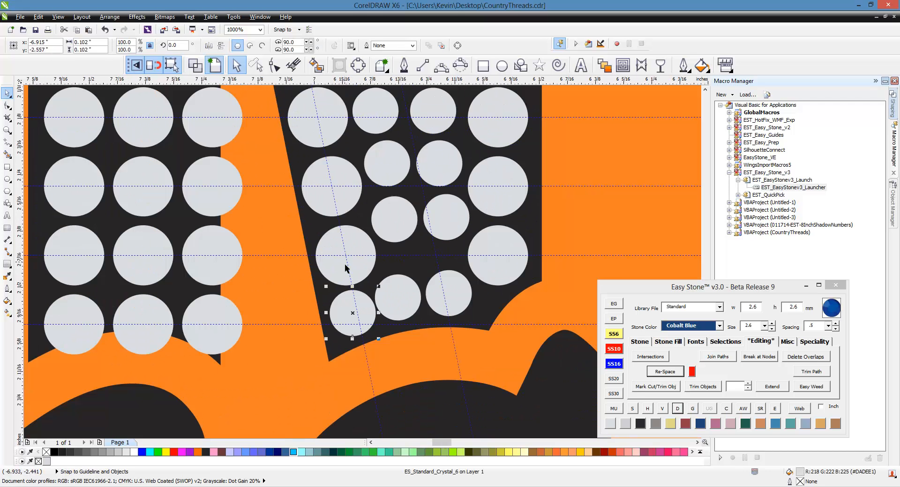
scroll(459, 294, up, 1)
Shift the two SS6 stones along the curved bottom edge away from the corner stone to even out the gaps.
drag(459, 295, 471, 294)
drag(363, 295, 376, 295)
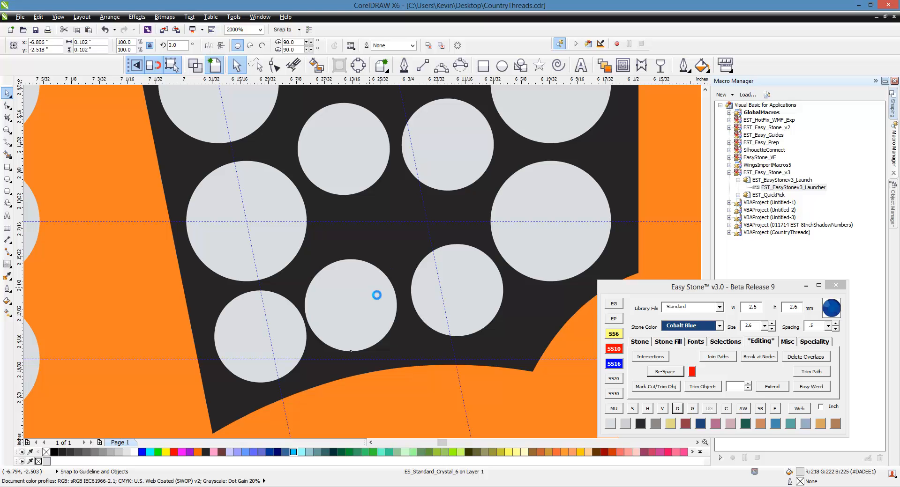
drag(478, 301, 487, 306)
scroll(510, 291, down, 1)
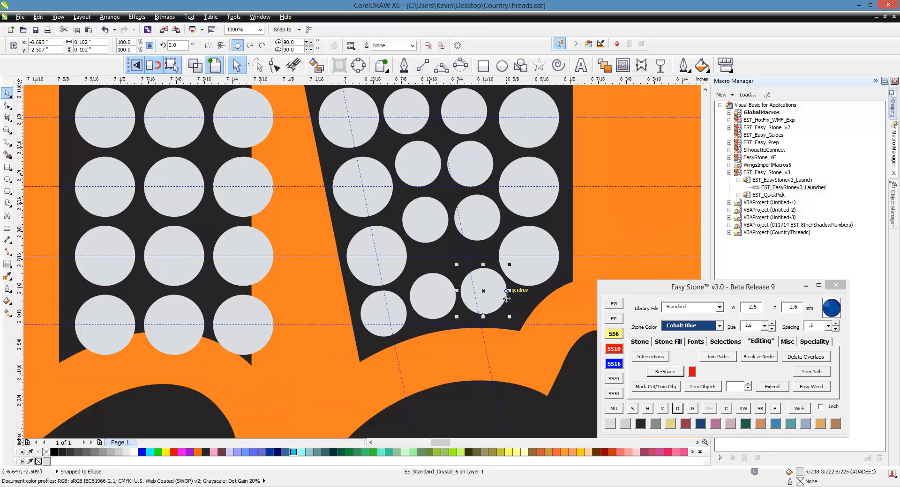
scroll(511, 291, up, 1)
click(539, 279)
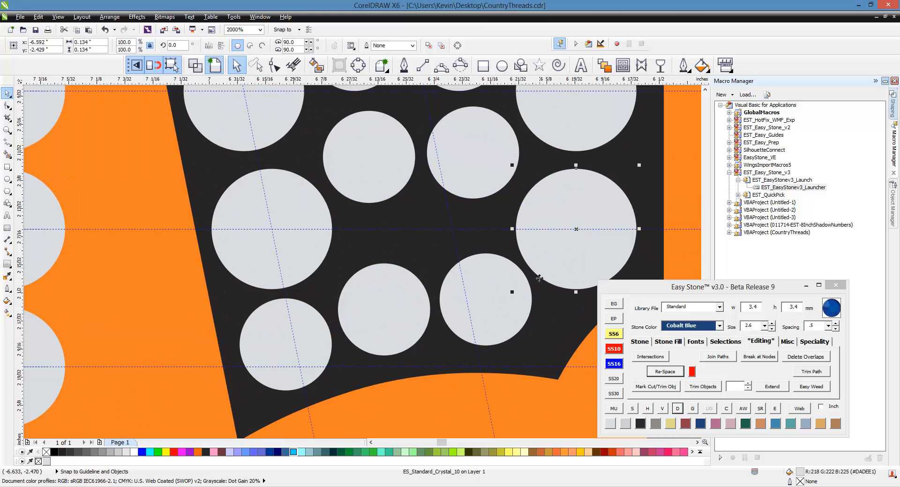
Re-space the four stones along the N's curved bottom edge, from the outer large stone to the SS6 stone in the pointed corner.
shift+click(506, 294)
shift+click(403, 311)
shift+click(321, 327)
click(663, 374)
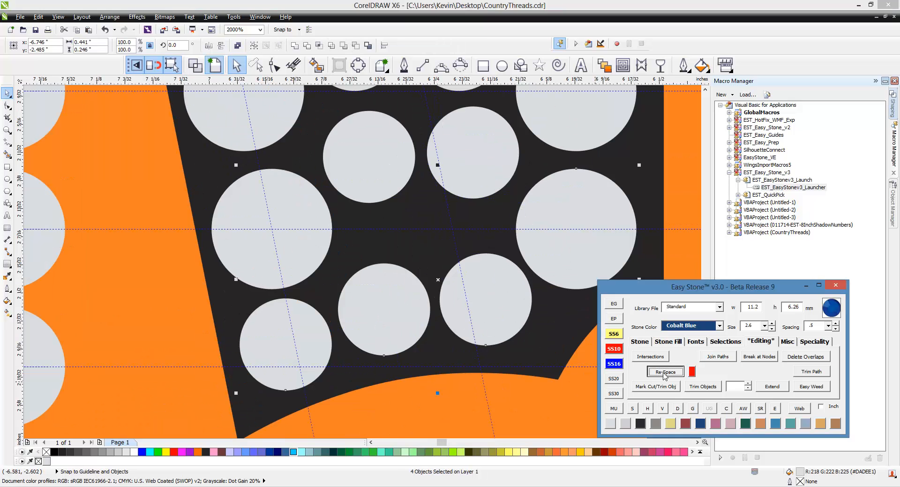
click(676, 408)
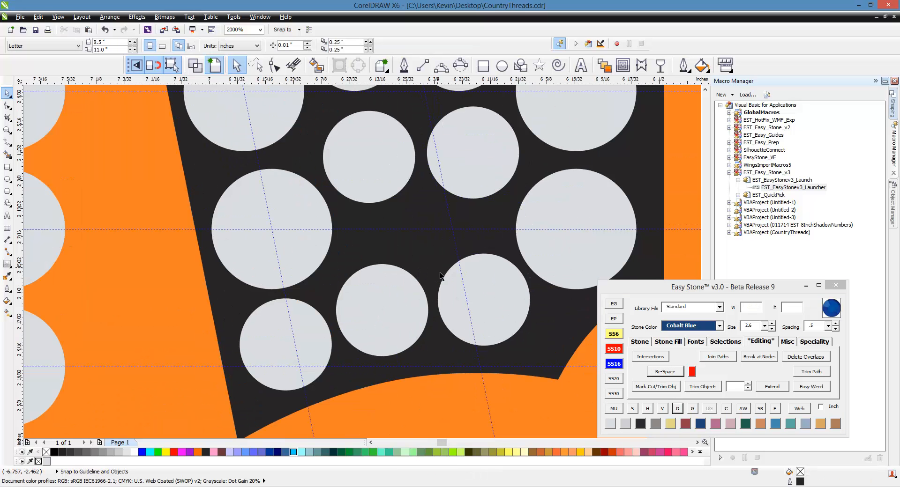
Nudge the inner SS6 stone in the uppermost small-stone row beside the N's diagonal slightly down to even out the gaps.
scroll(440, 274, down, 1)
scroll(397, 197, up, 1)
drag(417, 230, 439, 283)
scroll(467, 289, down, 1)
scroll(422, 213, up, 1)
drag(453, 209, 460, 230)
scroll(452, 240, down, 1)
scroll(438, 180, up, 1)
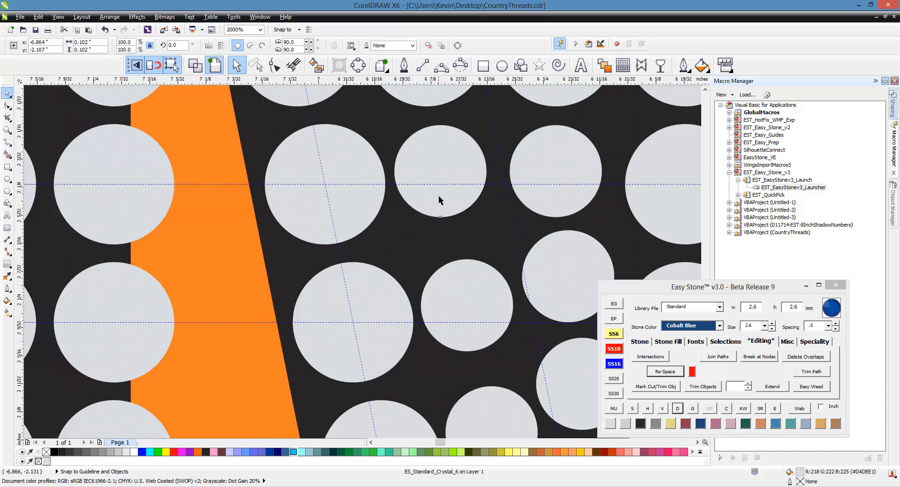
drag(439, 200, 444, 210)
scroll(433, 204, down, 1)
scroll(430, 246, up, 1)
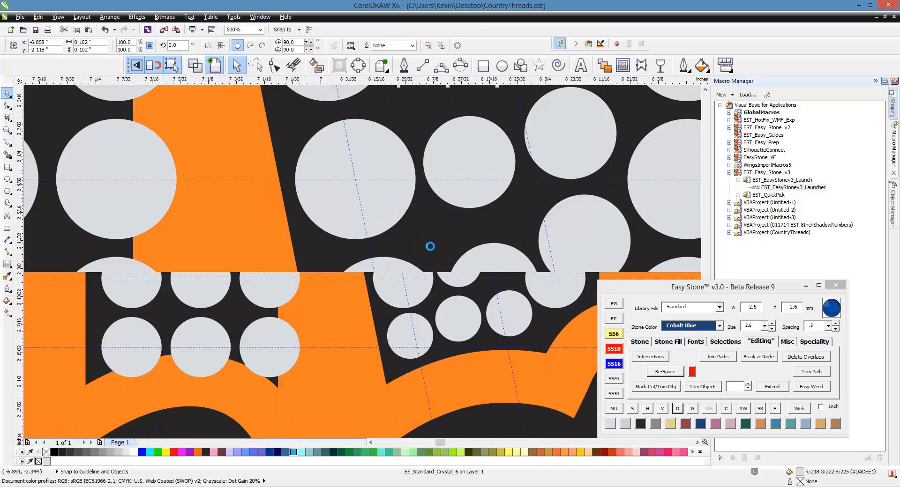
click(479, 266)
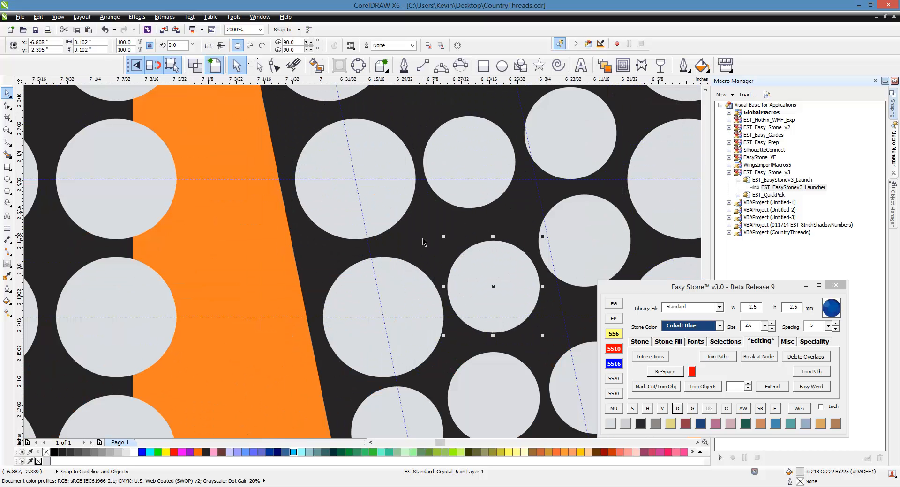
key(Escape)
scroll(446, 244, down, 3)
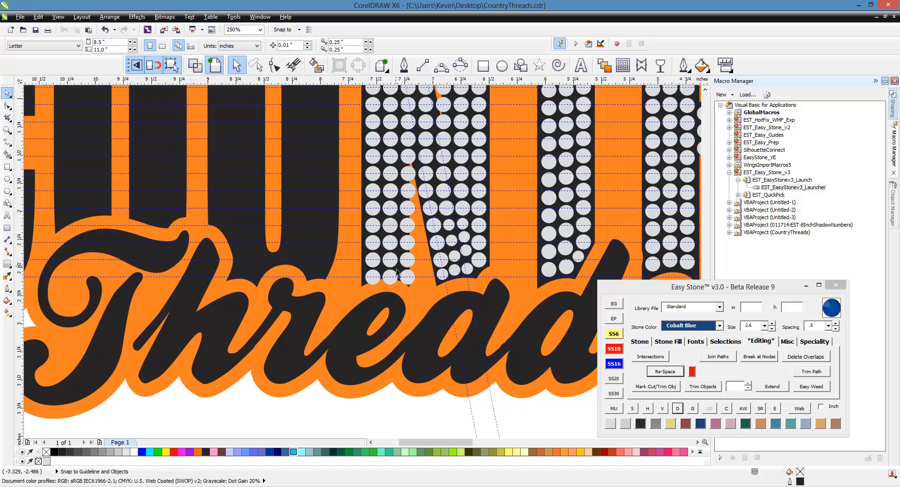
Move the three bottom stones of the N's left stem straight up so each sits just above the curved bottom edge.
scroll(396, 271, up, 2)
scroll(300, 289, up, 1)
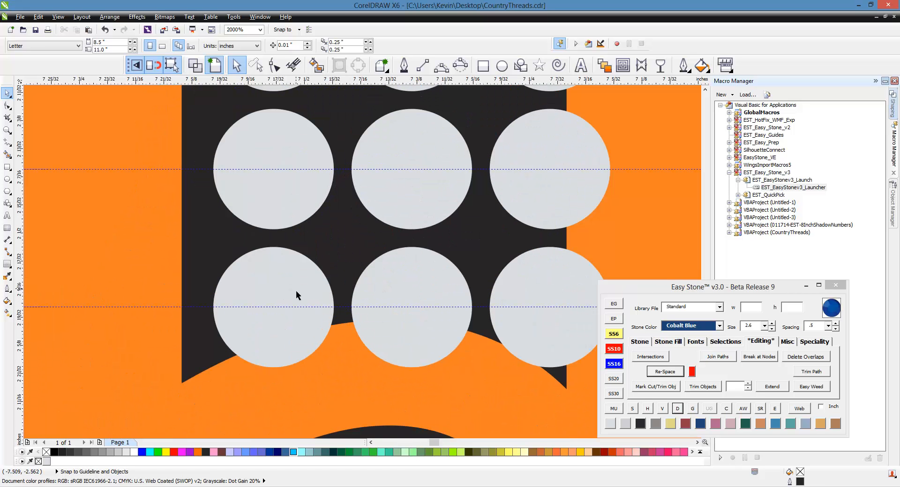
click(297, 295)
drag(297, 295, 294, 246)
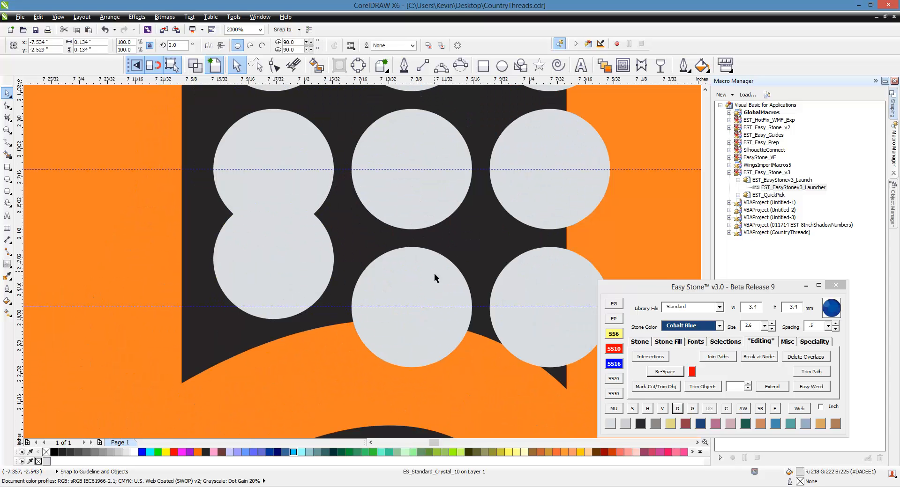
drag(434, 277, 438, 203)
click(327, 265)
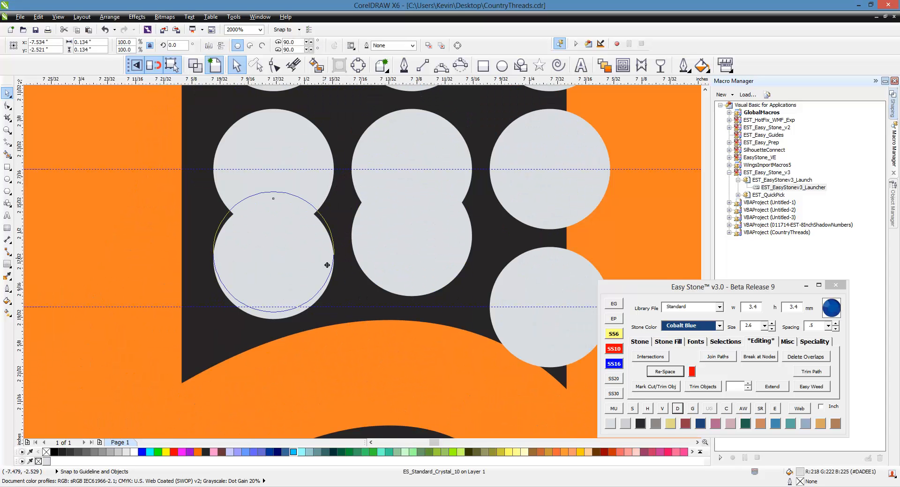
drag(327, 265, 327, 266)
scroll(317, 277, down, 2)
scroll(398, 273, up, 2)
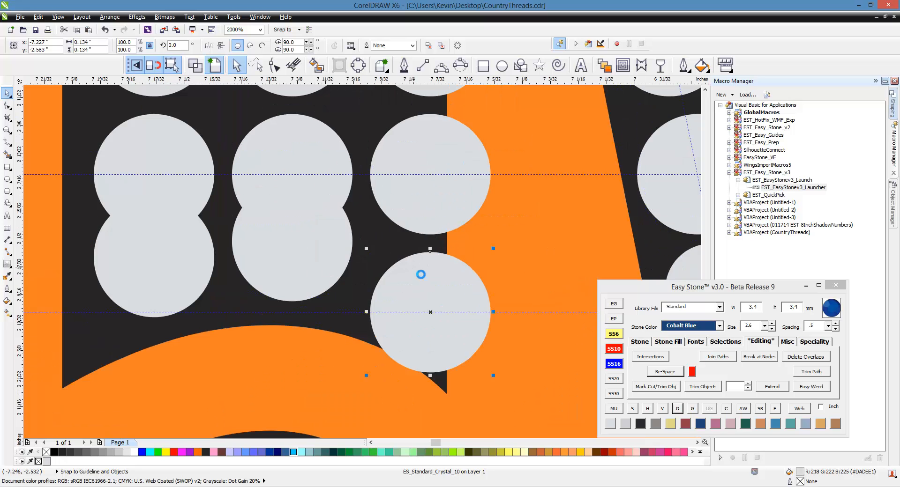
drag(435, 299, 431, 265)
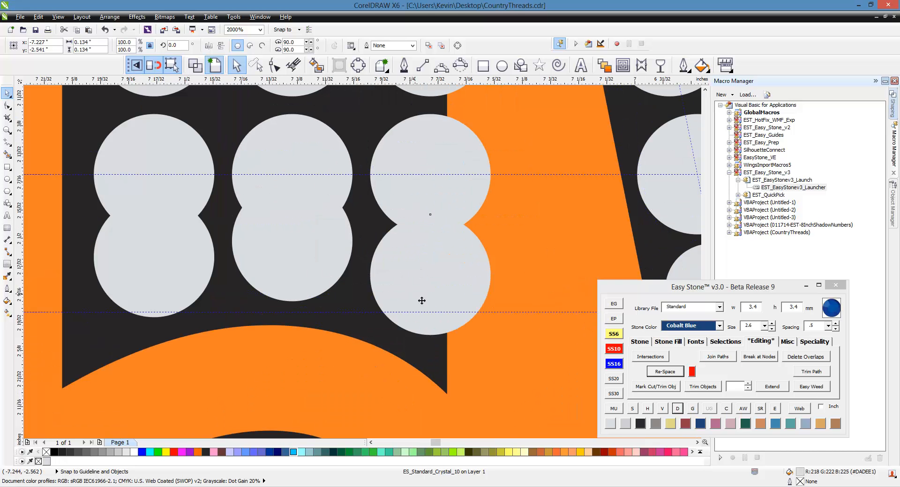
drag(421, 300, 422, 296)
scroll(412, 299, down, 3)
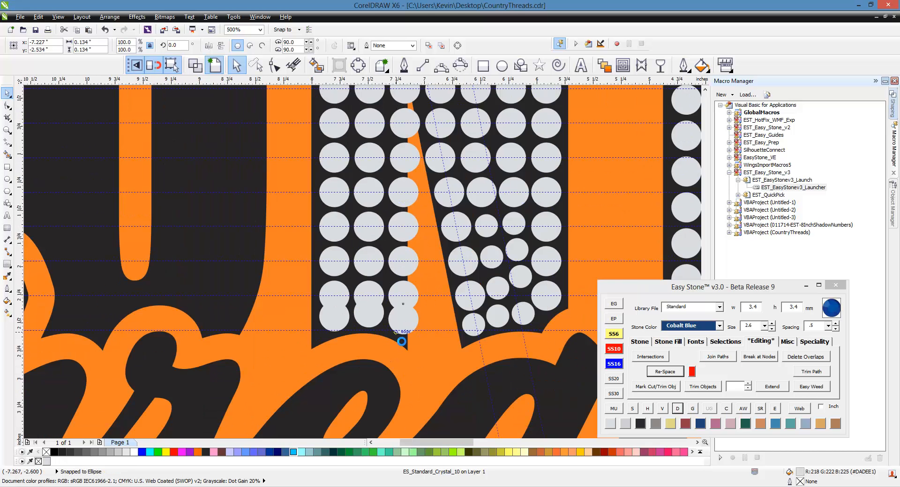
Delete the three second-to-last-row stones in the N's left stem that overlap the moved bottom stones.
scroll(401, 342, down, 1)
scroll(387, 269, up, 2)
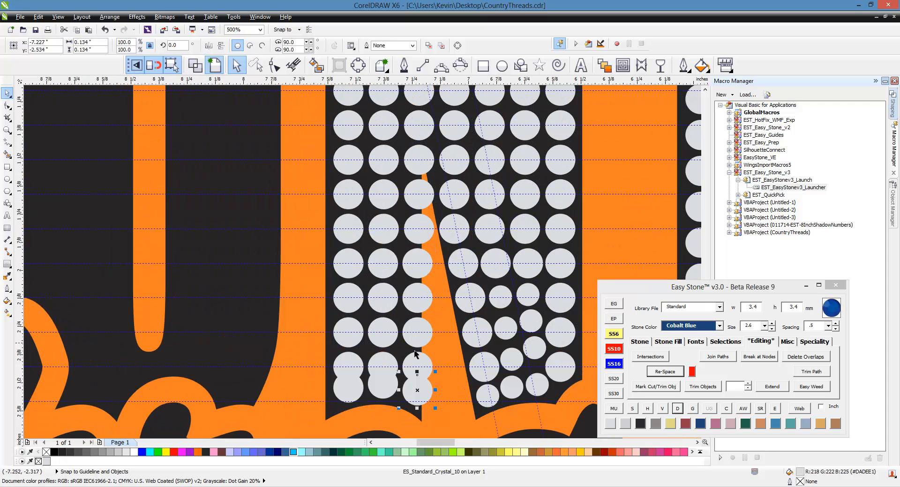
drag(418, 389, 419, 365)
key(Delete)
click(380, 355)
key(Delete)
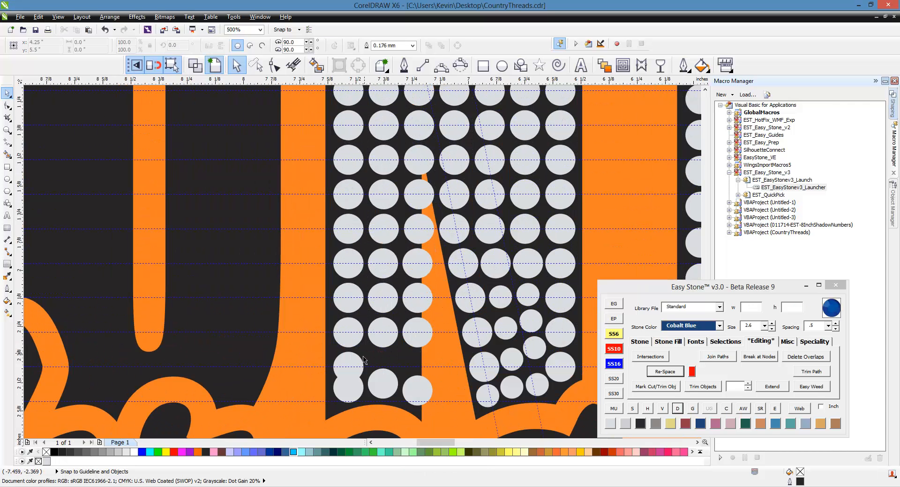
click(352, 359)
key(Delete)
Distribute the outermost column of the N's left stem vertically between its top and bottom stones.
click(350, 378)
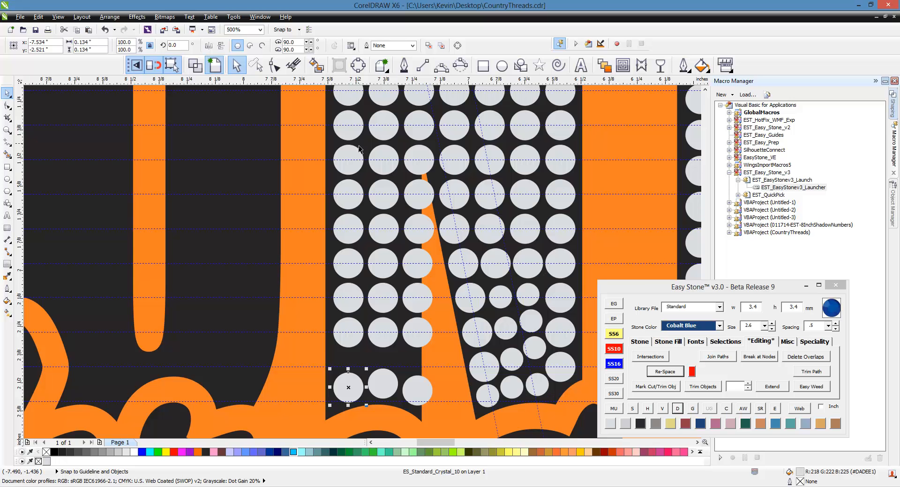
scroll(364, 223, down, 1)
scroll(358, 155, up, 1)
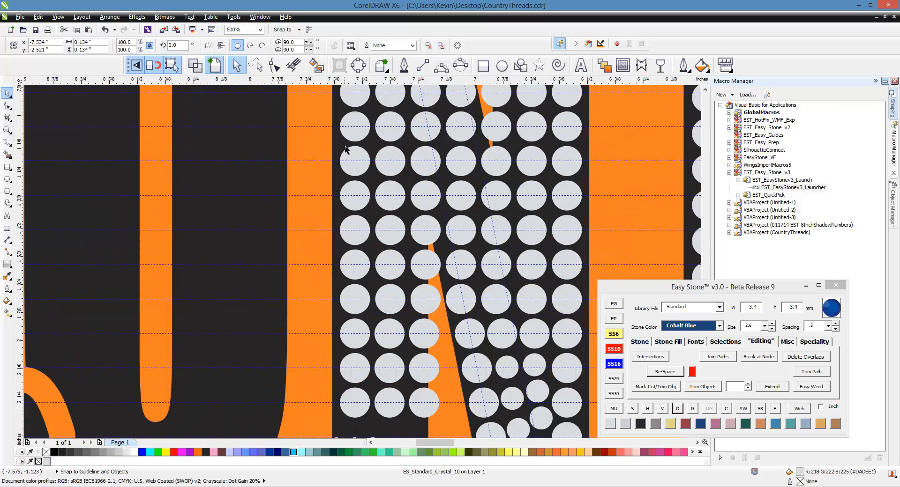
scroll(406, 221, down, 1)
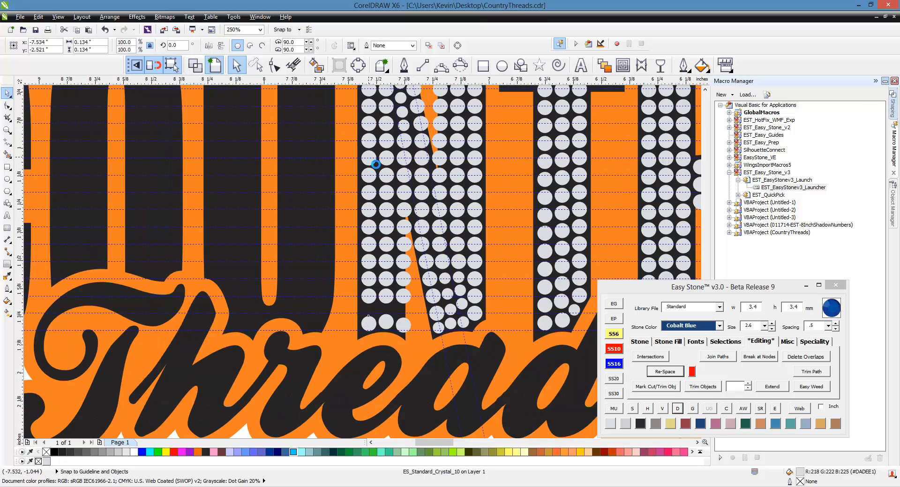
scroll(370, 155, up, 1)
scroll(403, 202, down, 2)
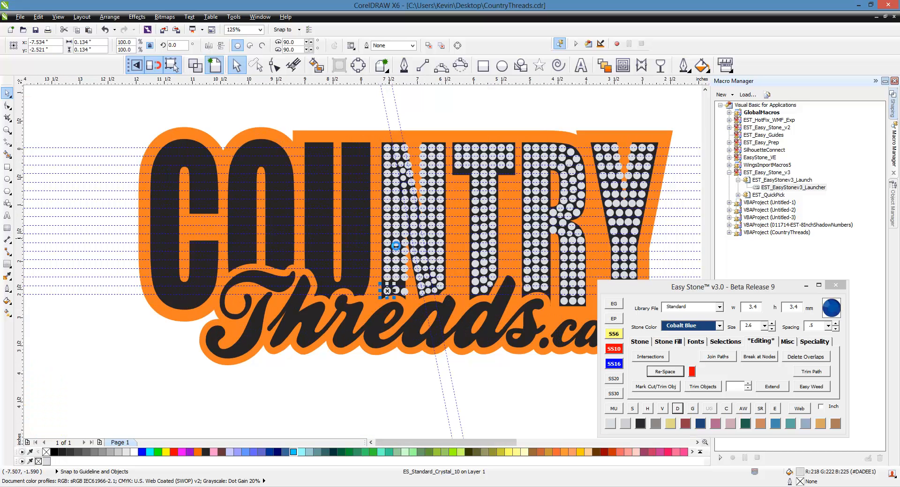
scroll(391, 154, up, 1)
shift+click(390, 138)
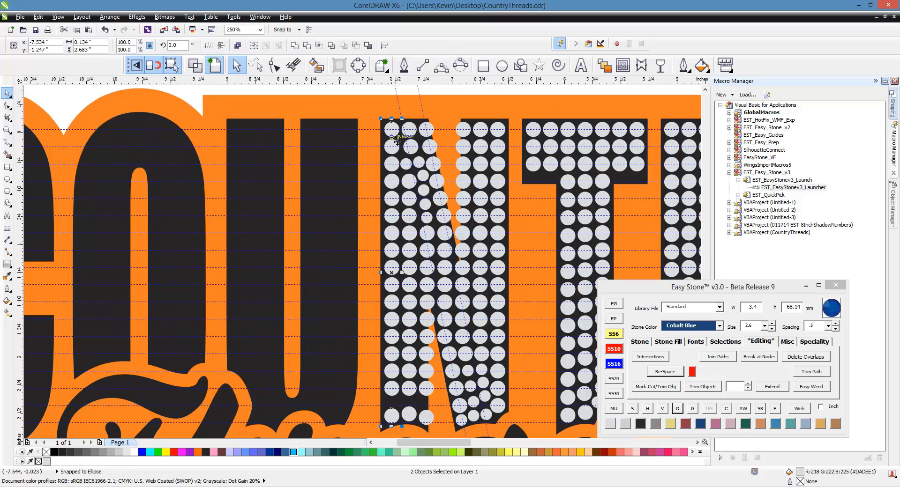
click(633, 409)
click(665, 408)
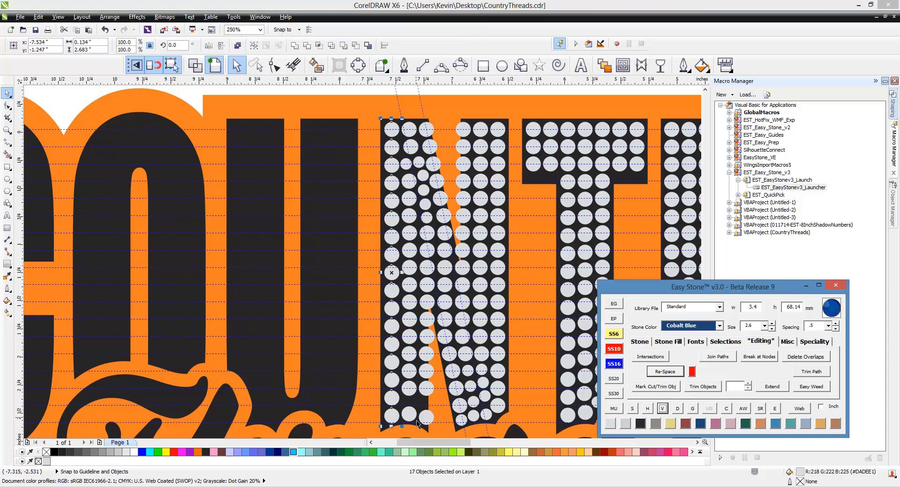
Distribute the left stem's second column vertically from its fourth-row stone down to the bottom stone.
click(414, 416)
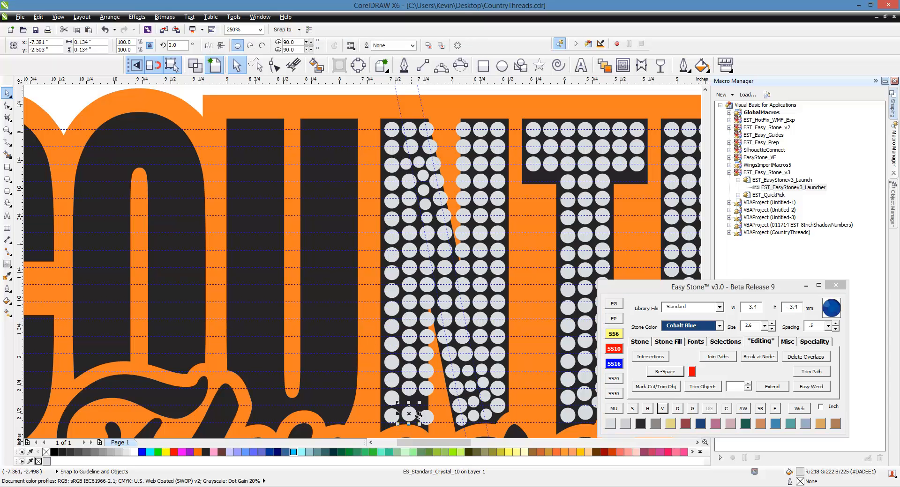
shift+click(410, 183)
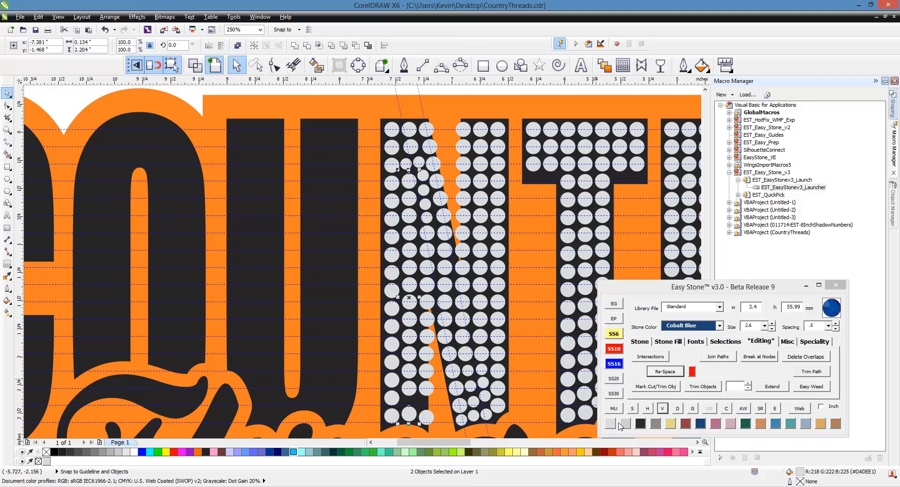
click(662, 408)
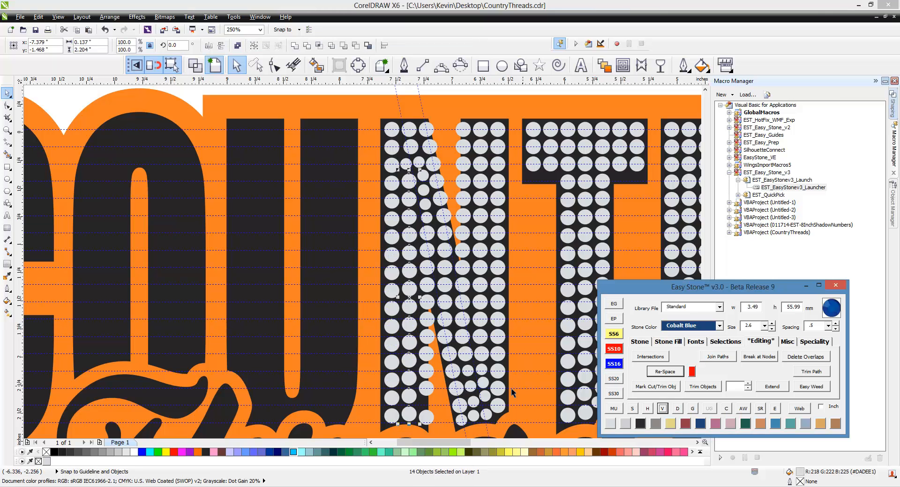
Distribute the left stem's third column vertically from the stone below the small SS6 stones down to the bottom stone.
click(431, 419)
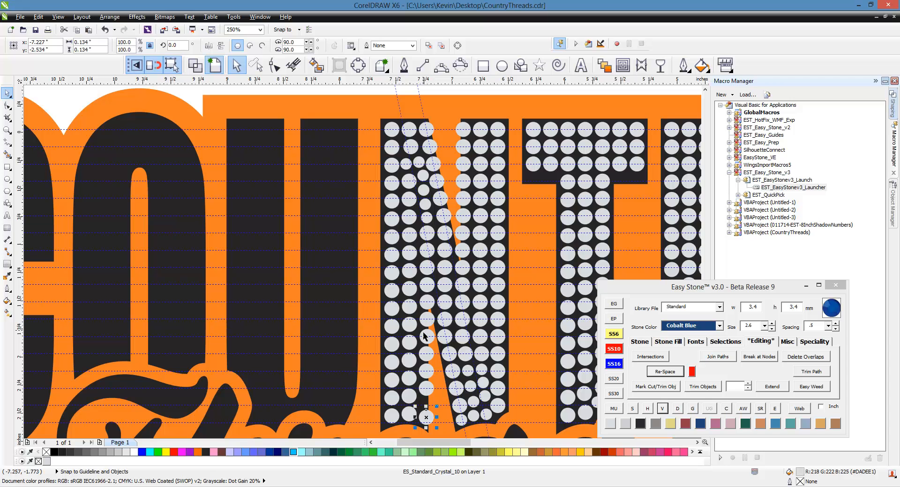
shift+click(432, 243)
click(631, 409)
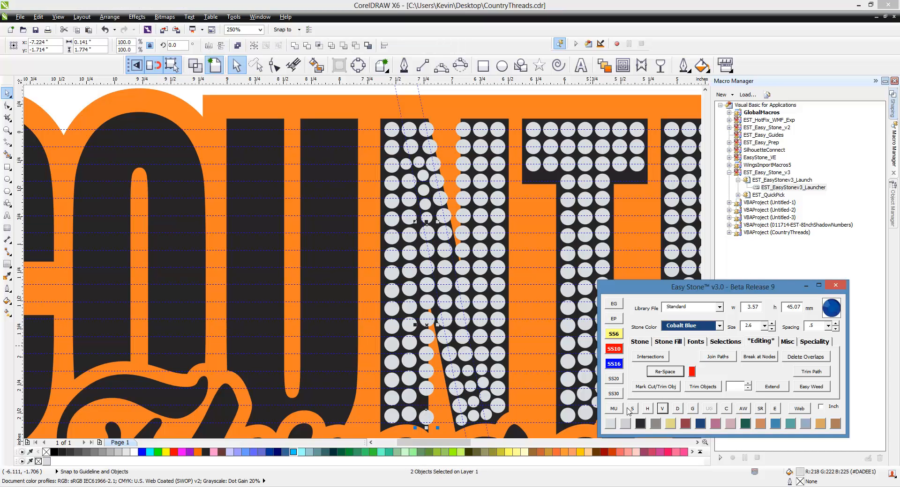
click(662, 408)
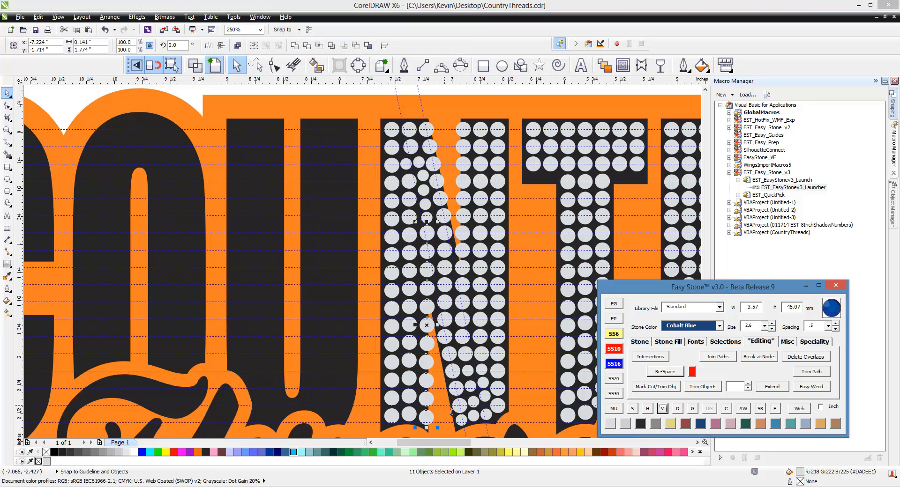
Erase all guidelines from the drawing.
click(455, 291)
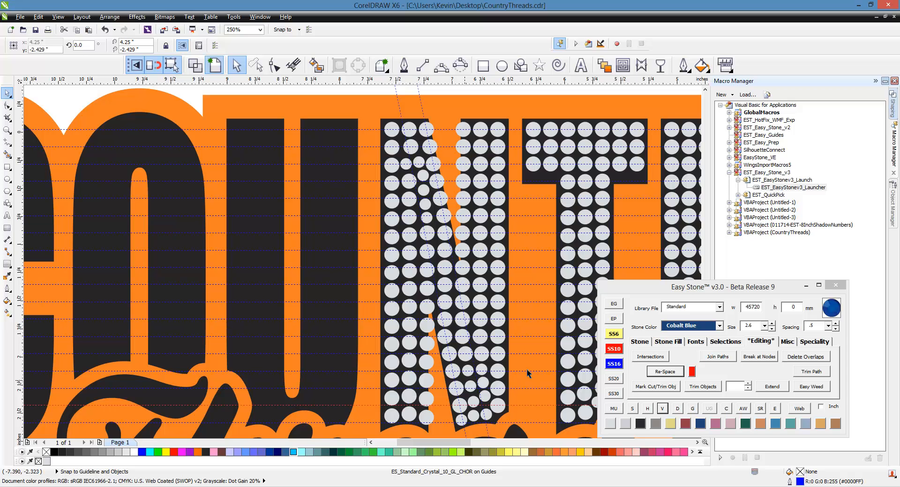
click(613, 306)
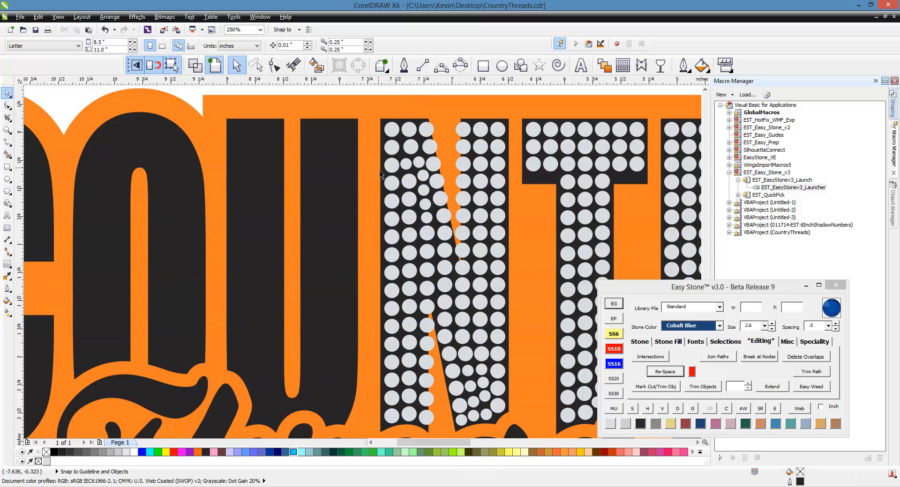
scroll(433, 170, down, 2)
scroll(524, 140, up, 1)
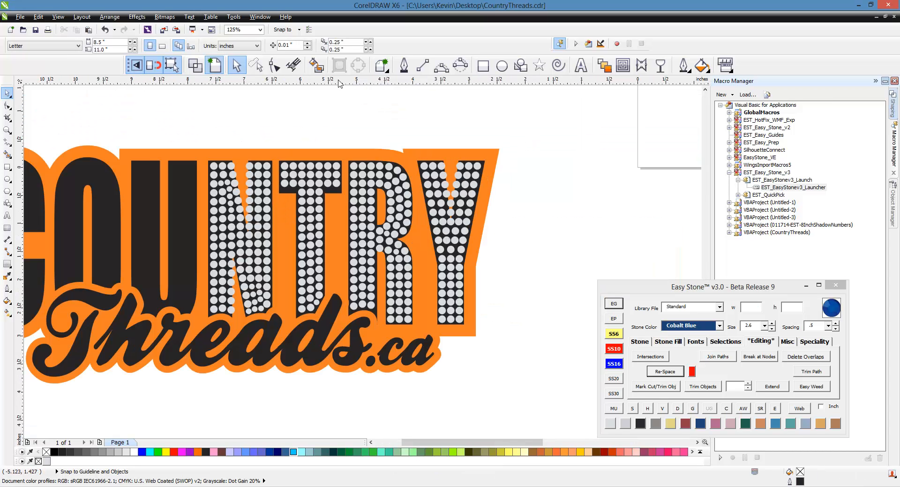
Duplicate all the N, T, R and Y stones into the empty area below and beside the logo.
drag(542, 137, 188, 340)
scroll(310, 213, down, 1)
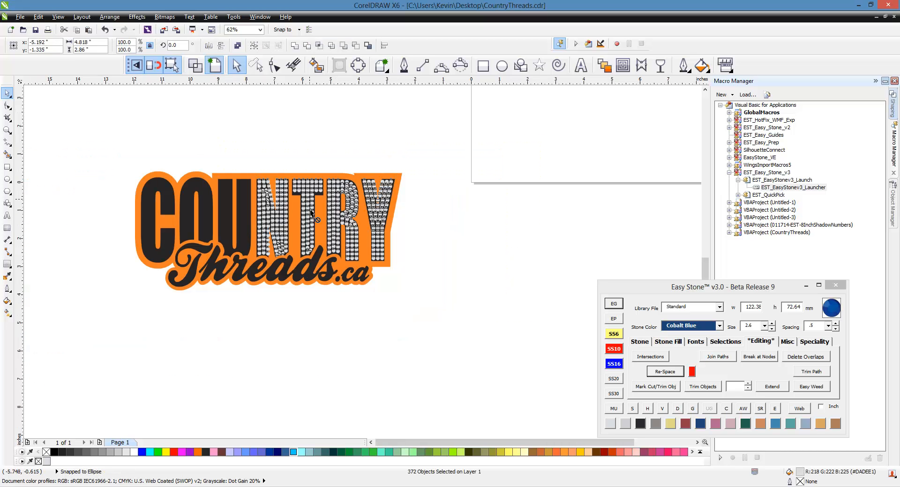
drag(310, 213, 508, 322)
click(355, 300)
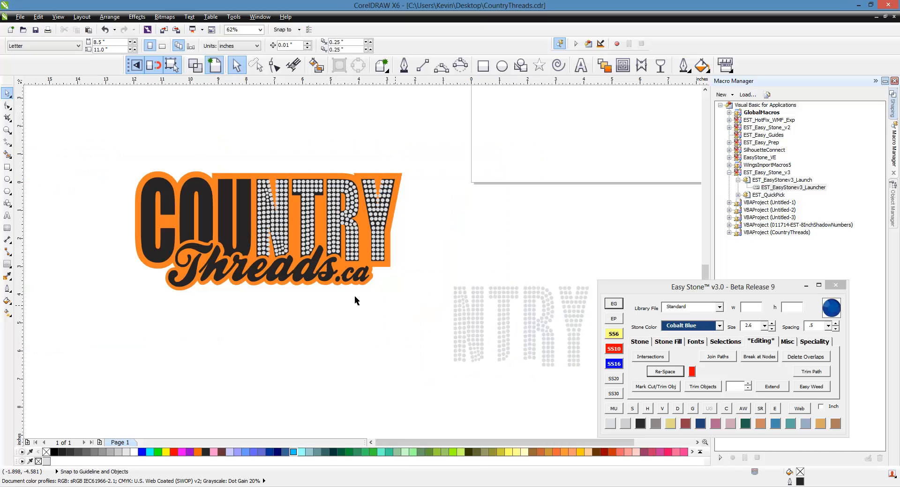
Add a black weed box behind the duplicated NTRY stones and check how the letters look on it.
scroll(355, 297, down, 1)
scroll(448, 327, up, 1)
drag(535, 228, 331, 362)
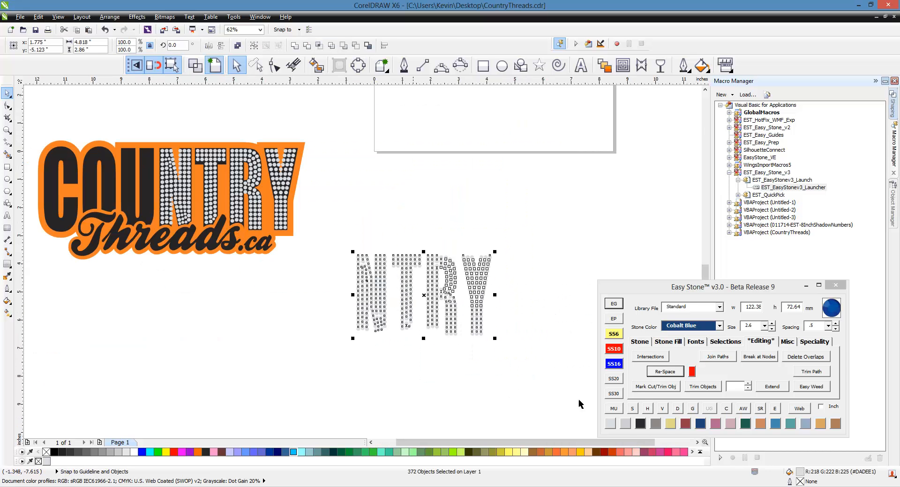
click(743, 408)
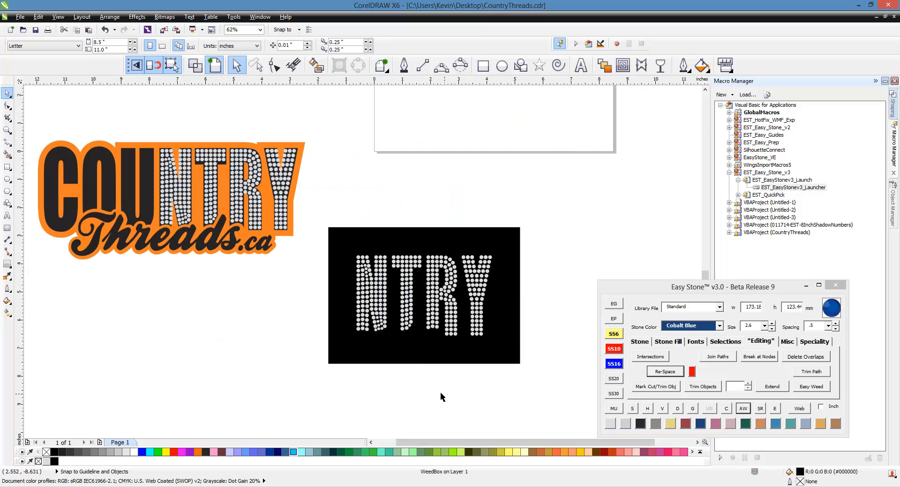
scroll(387, 303, up, 1)
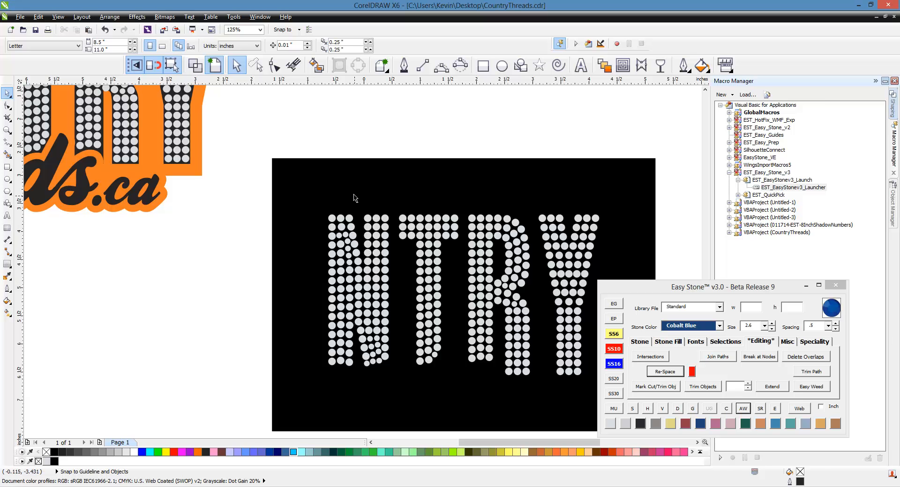
scroll(358, 219, down, 1)
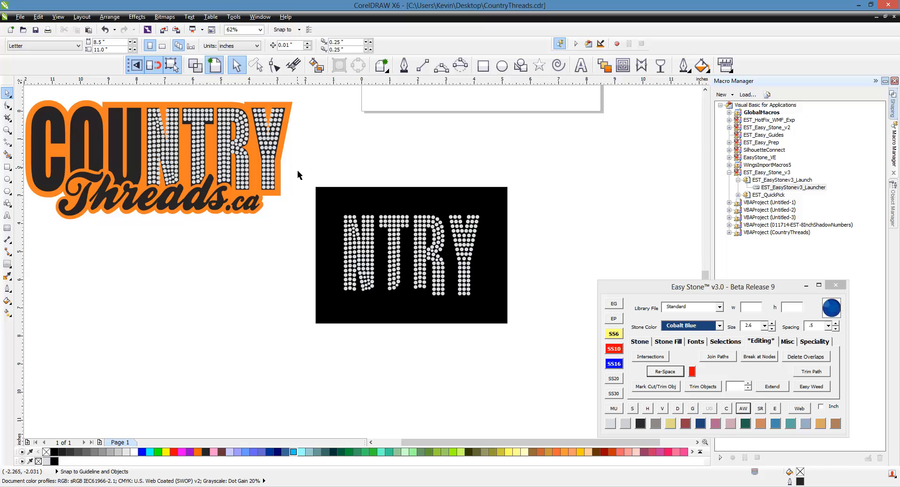
Delete the duplicated NTRY stones together with their black weed box.
drag(297, 171, 554, 352)
key(Delete)
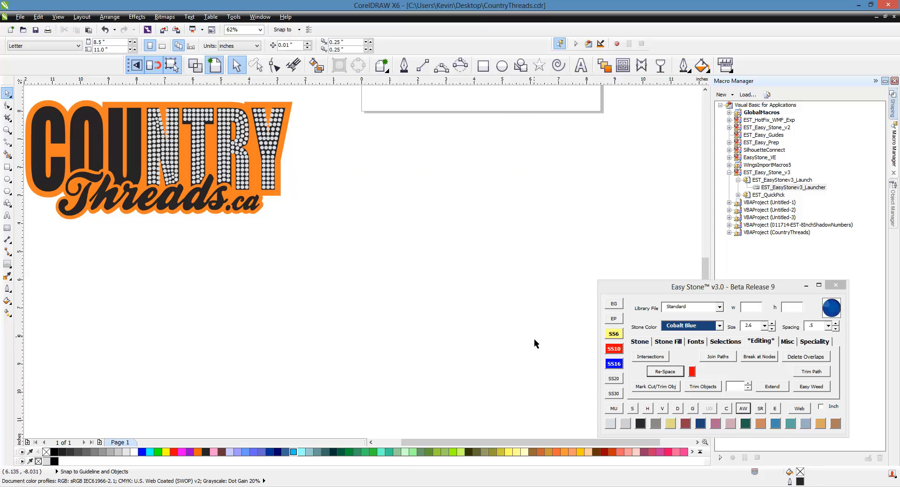
Copy the top row of three stones from the N's left stem to the top of the U's right stem.
scroll(534, 340, down, 1)
scroll(363, 248, up, 1)
scroll(301, 184, up, 2)
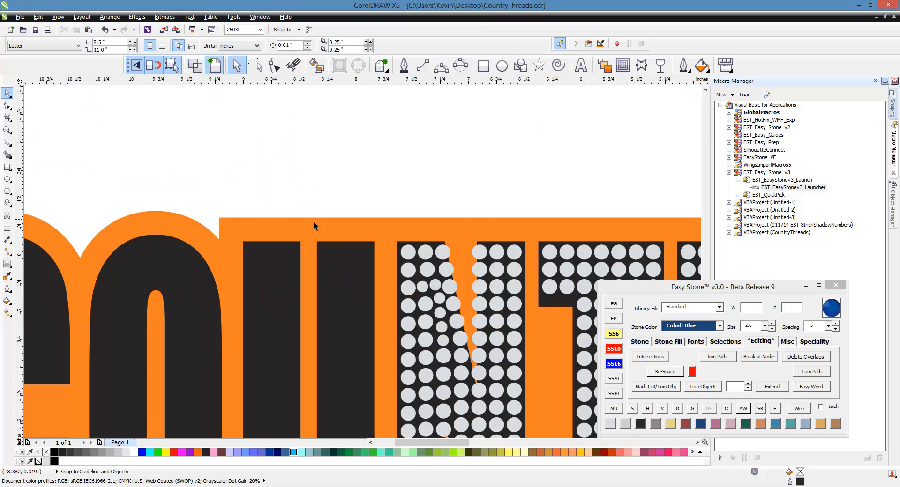
scroll(313, 222, down, 1)
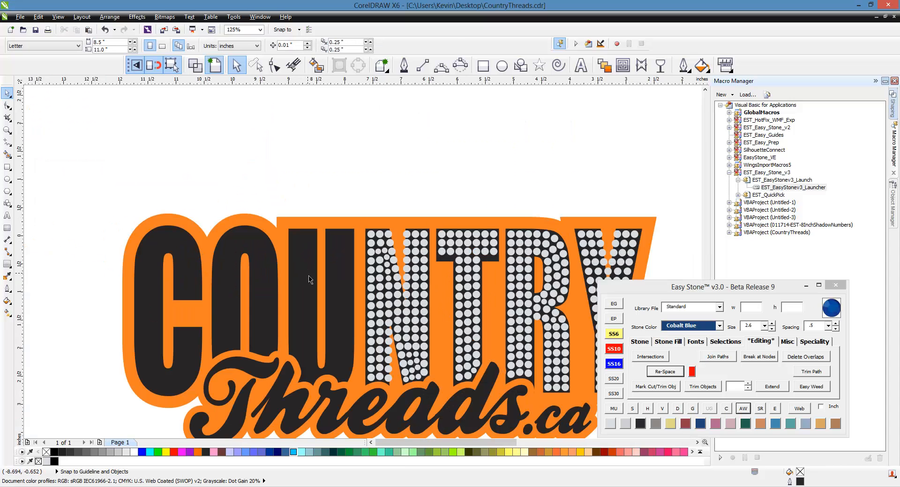
scroll(311, 276, up, 1)
scroll(311, 277, up, 1)
click(378, 257)
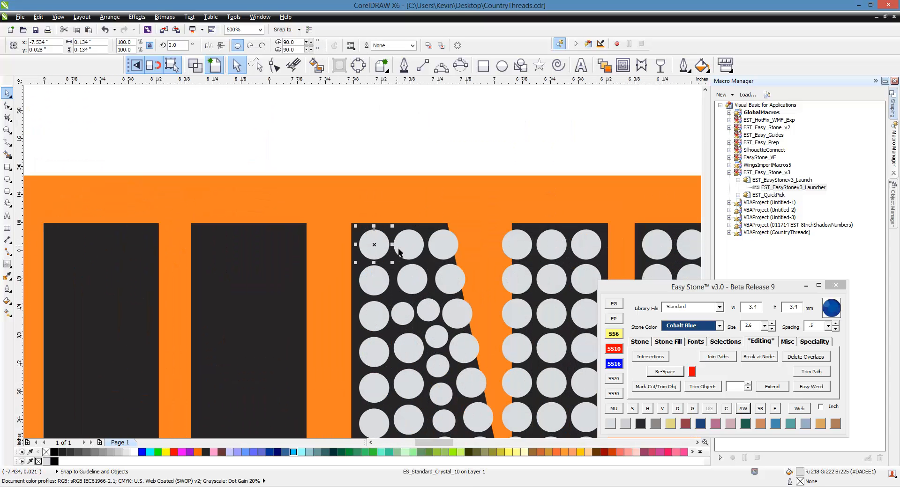
shift+click(399, 251)
shift+click(436, 252)
drag(436, 252, 283, 256)
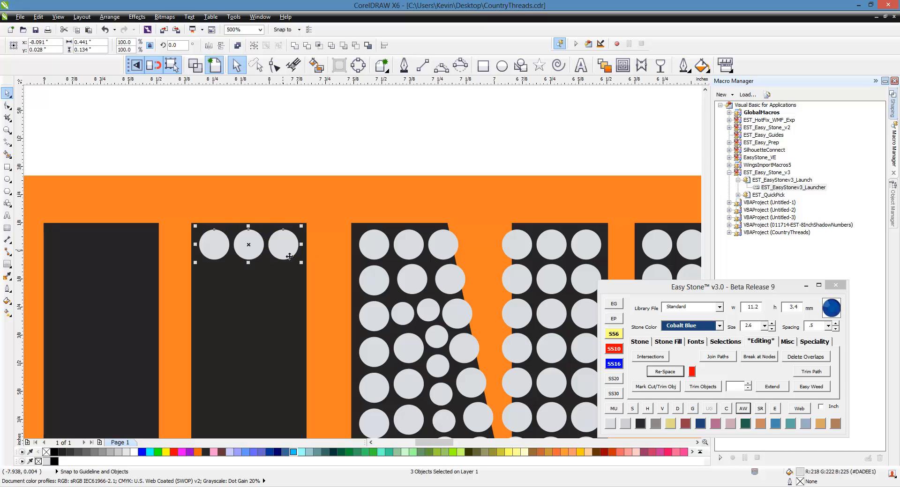
Repeat the three-stone row down the U's right stem at a 3.1 mm offset until it reaches the bottom curve.
scroll(227, 244, up, 1)
scroll(331, 240, down, 3)
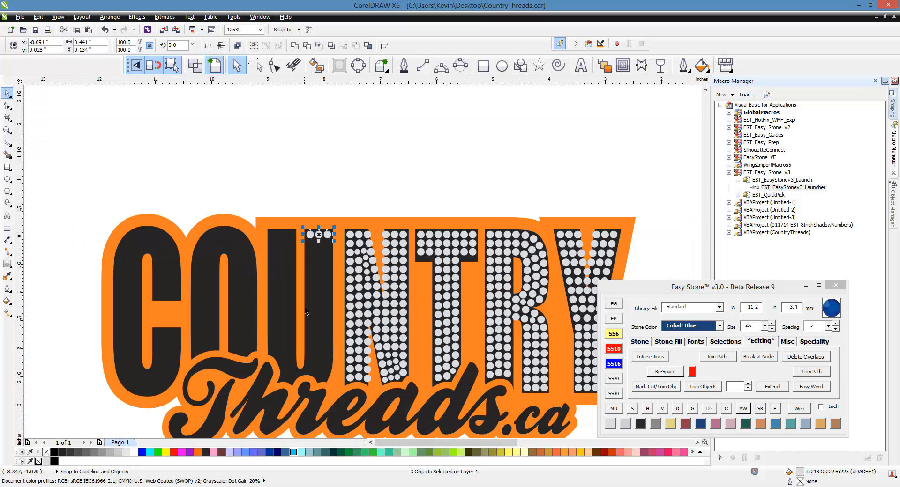
scroll(300, 323, up, 2)
click(667, 342)
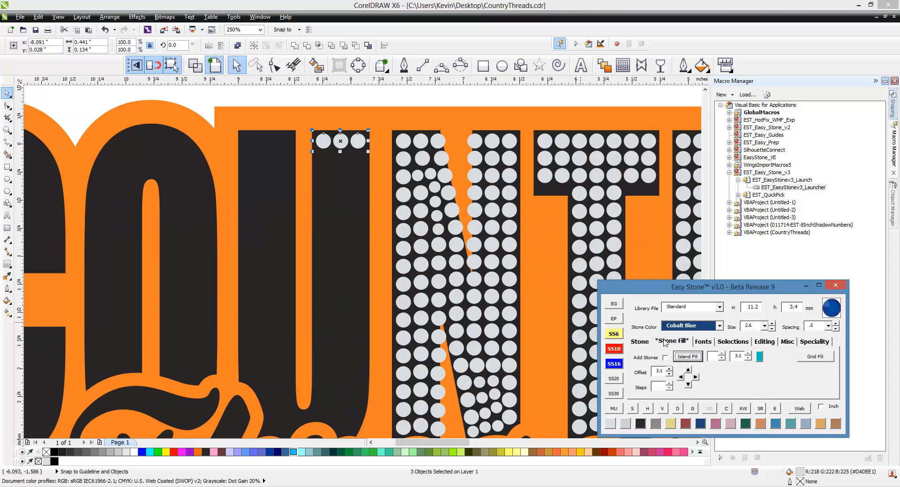
click(688, 385)
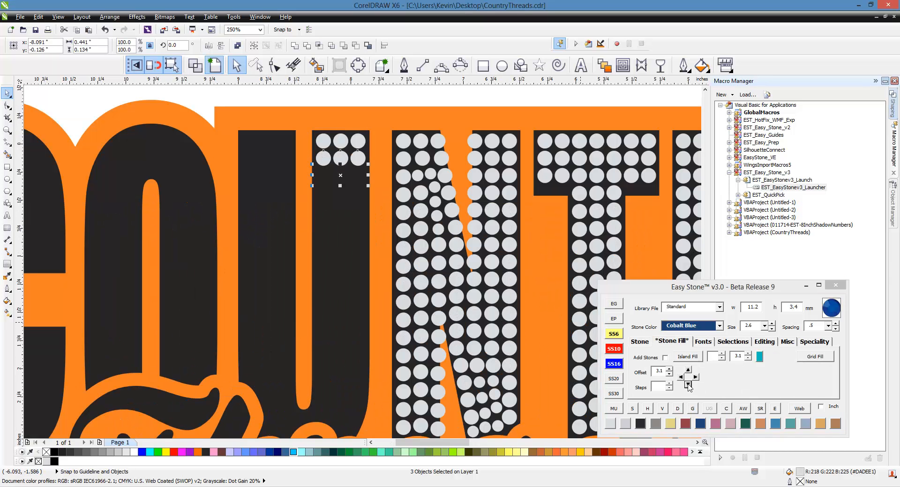
click(688, 384)
click(688, 384)
click(688, 384)
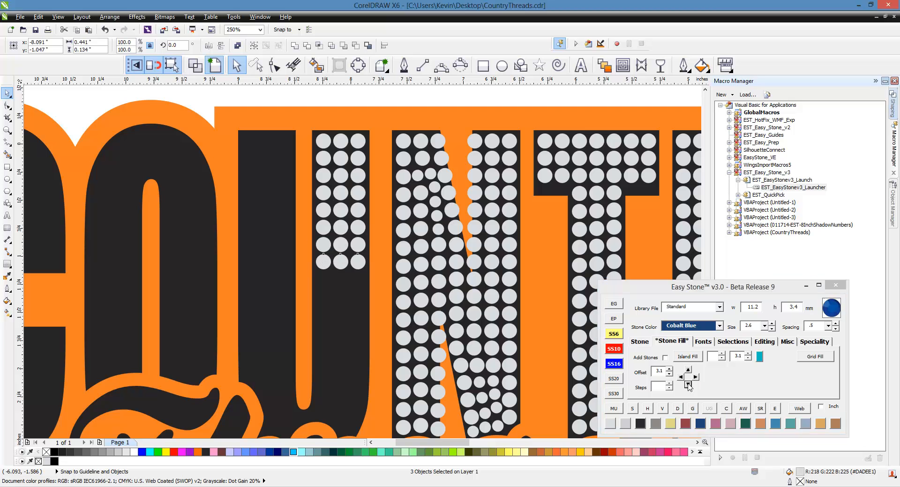
click(688, 384)
click(688, 384)
click(688, 384)
click(688, 384)
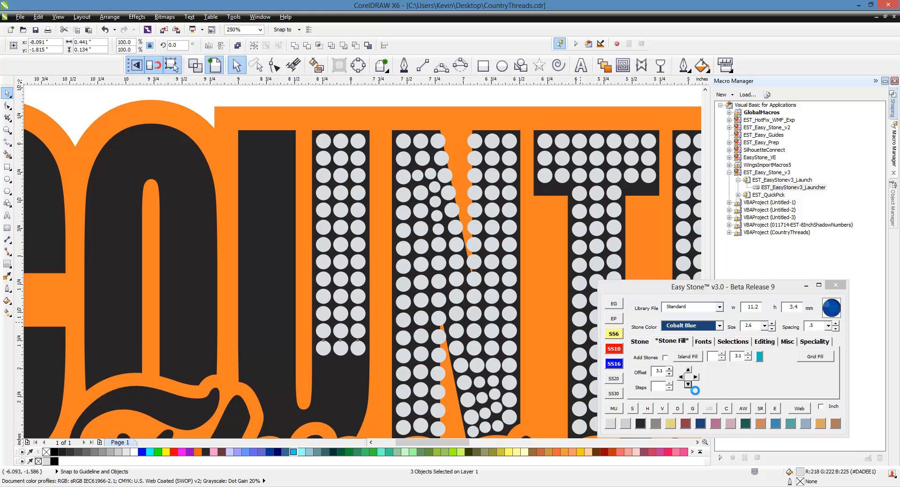
click(688, 384)
click(688, 384)
click(687, 384)
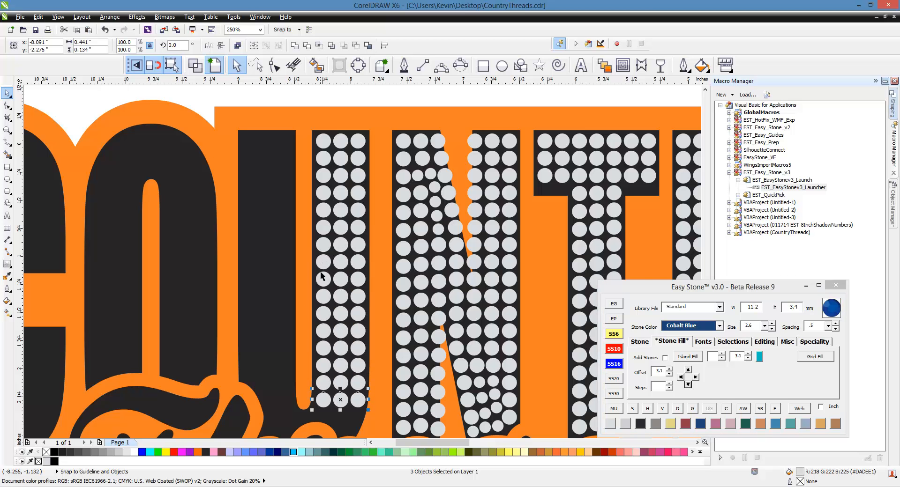
Copy the third column's bottom stone down into the tip of the U's right stem, just inside the curved edge.
click(377, 274)
scroll(382, 275, down, 1)
scroll(366, 345, up, 3)
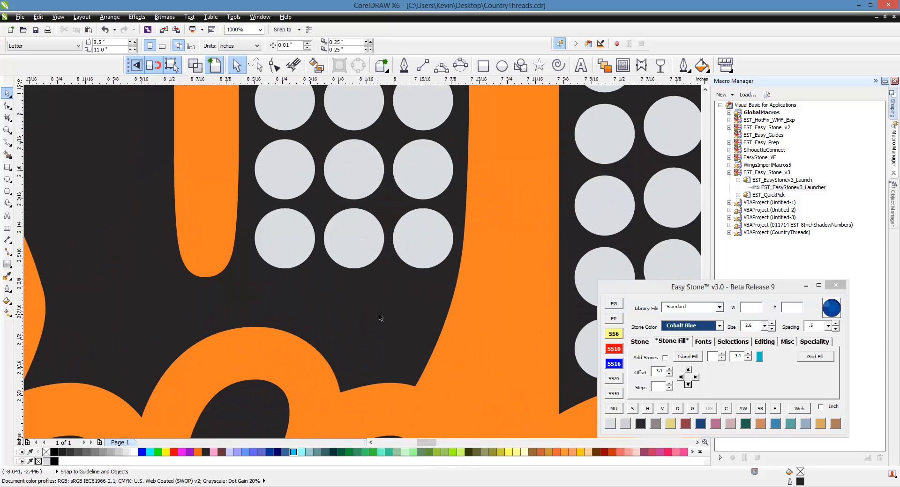
drag(419, 250, 393, 358)
scroll(396, 342, up, 1)
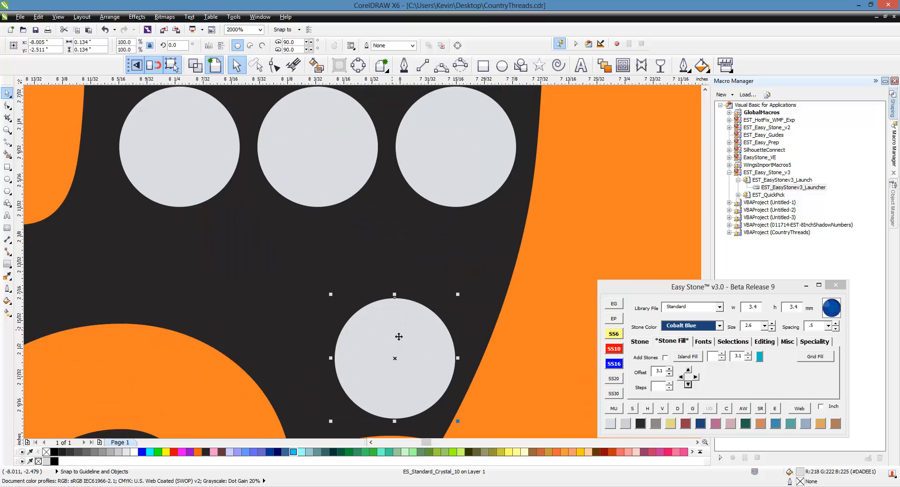
scroll(398, 344, down, 2)
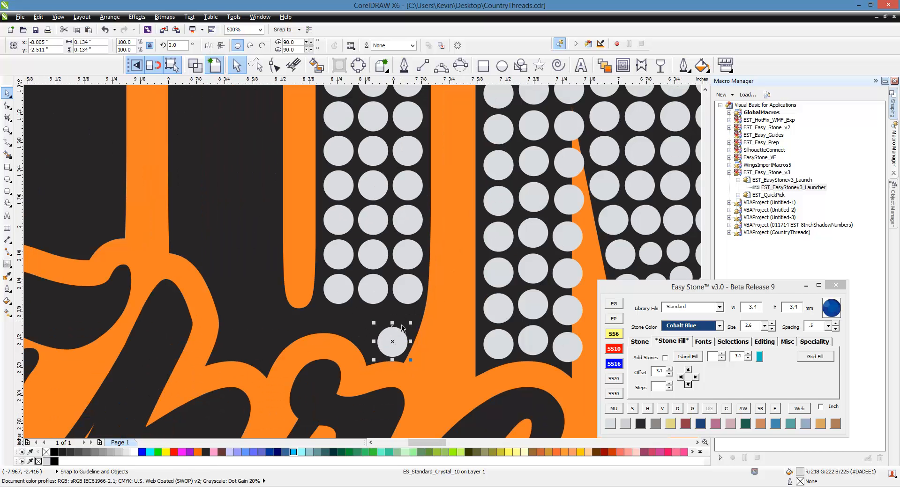
scroll(402, 325, down, 1)
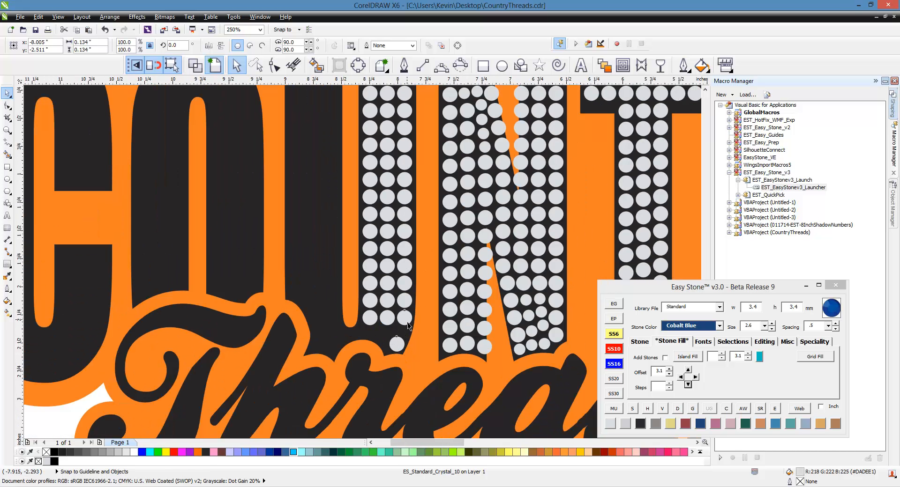
shift+click(407, 303)
shift+click(407, 285)
shift+click(407, 268)
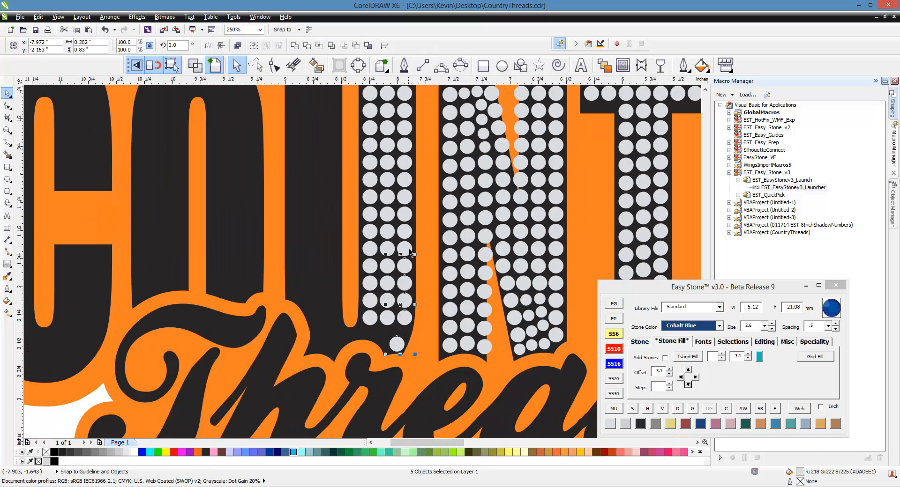
click(405, 248)
scroll(415, 257, down, 1)
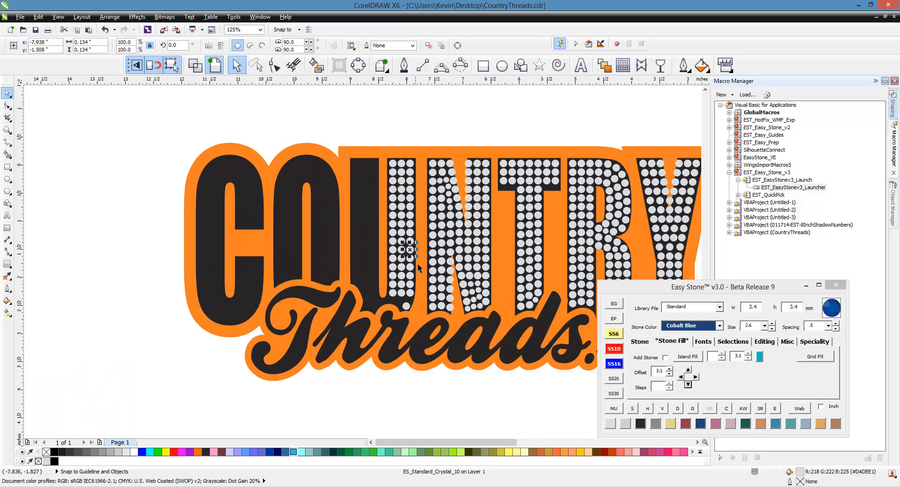
key(Escape)
Re-space the U's entire third stone column evenly from the top stone to the added stone at the tip.
scroll(419, 223, up, 1)
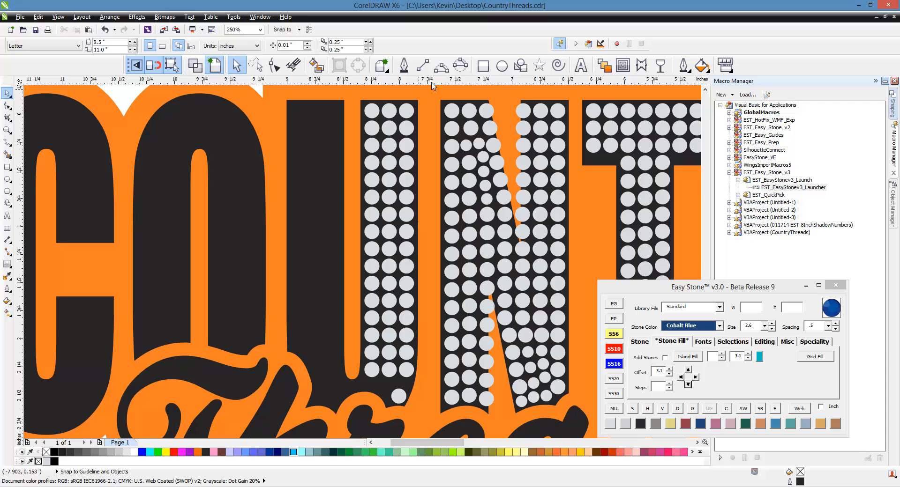
click(253, 70)
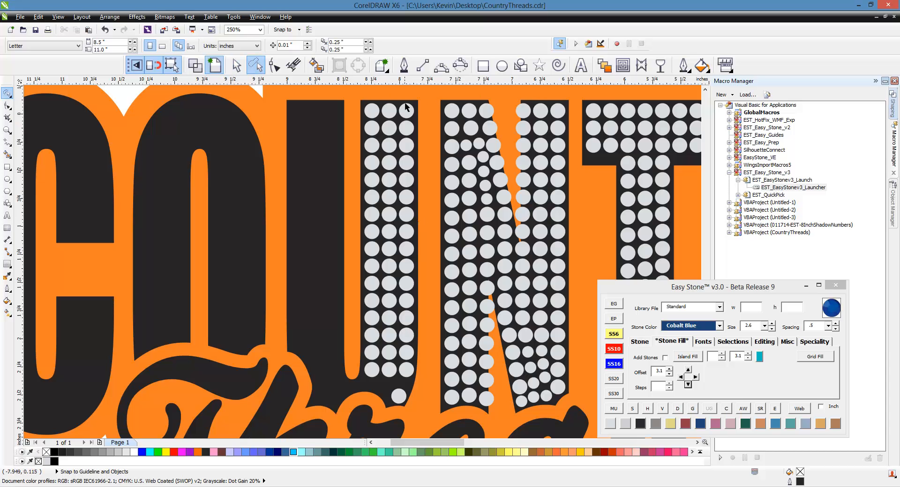
mouse_move(405, 107)
mouse_down()
mouse_move(398, 100)
mouse_move(420, 98)
mouse_move(427, 321)
mouse_move(415, 370)
mouse_move(397, 394)
mouse_move(391, 381)
mouse_up()
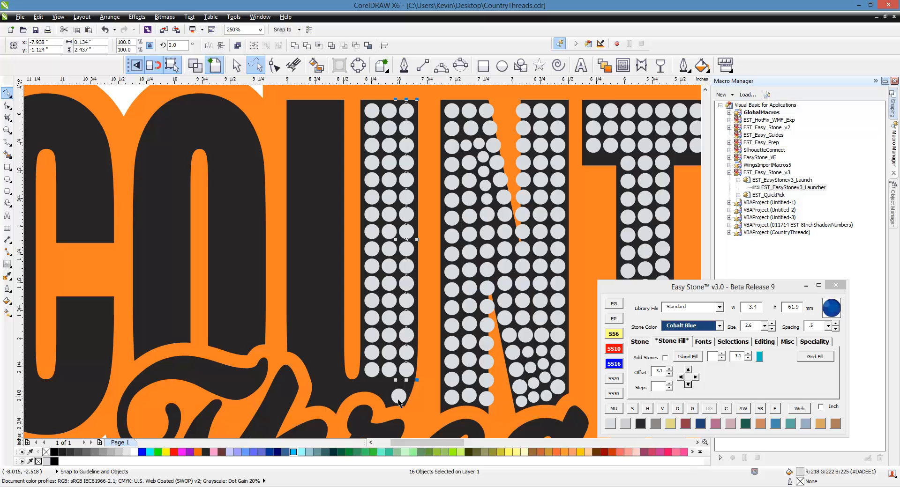
shift+click(398, 401)
click(764, 343)
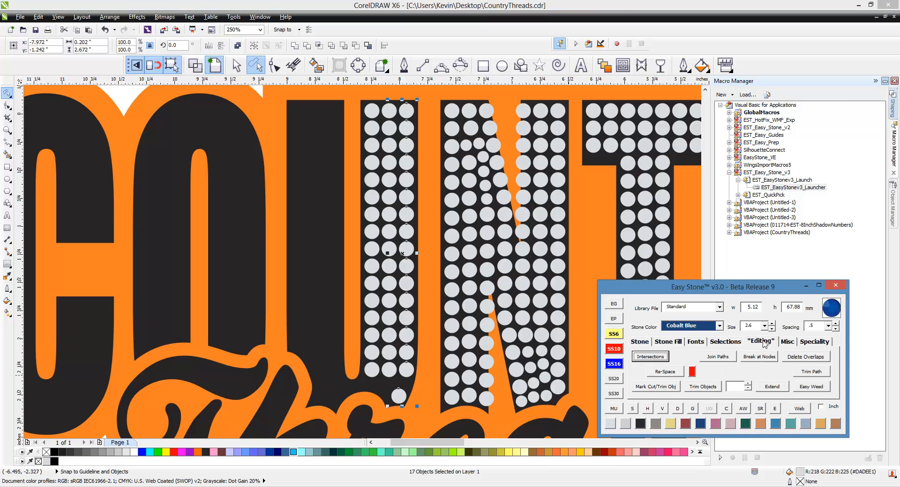
click(666, 372)
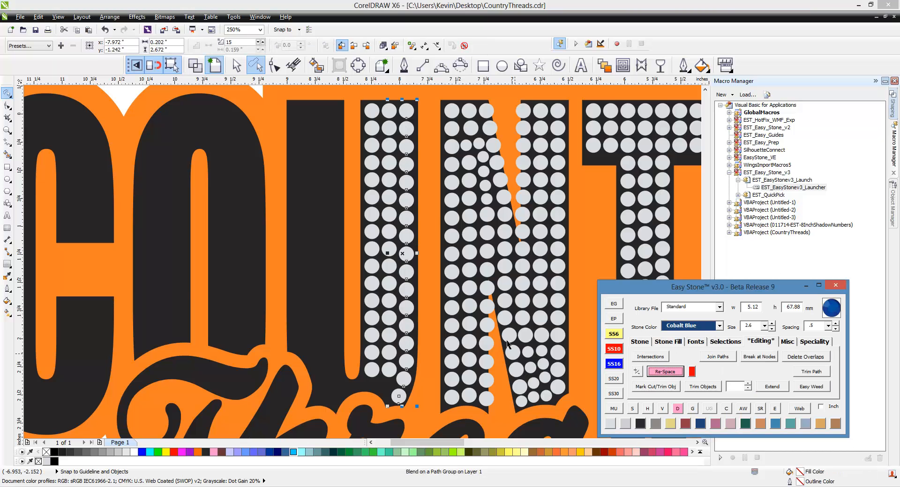
click(429, 359)
Copy the second column's bottom stone diagonally below it, next to the curved end of the third column.
scroll(366, 408, up, 1)
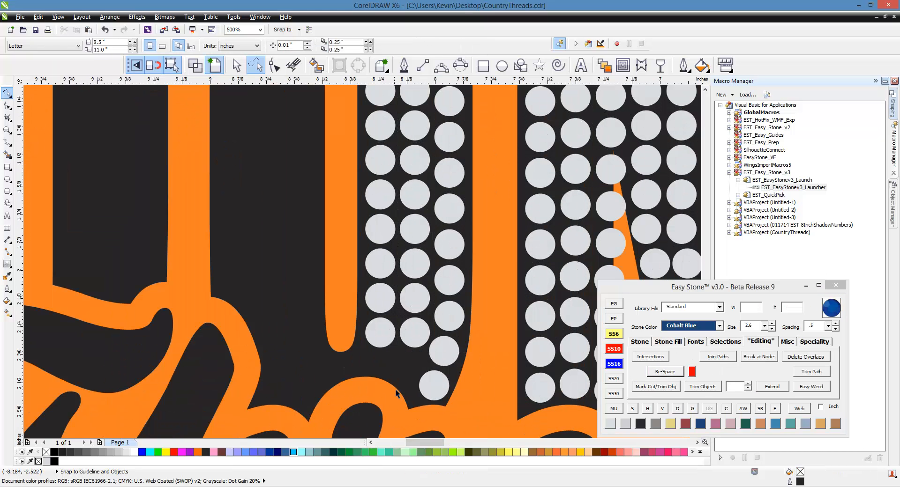
scroll(396, 387, up, 1)
click(433, 307)
drag(420, 347, 412, 360)
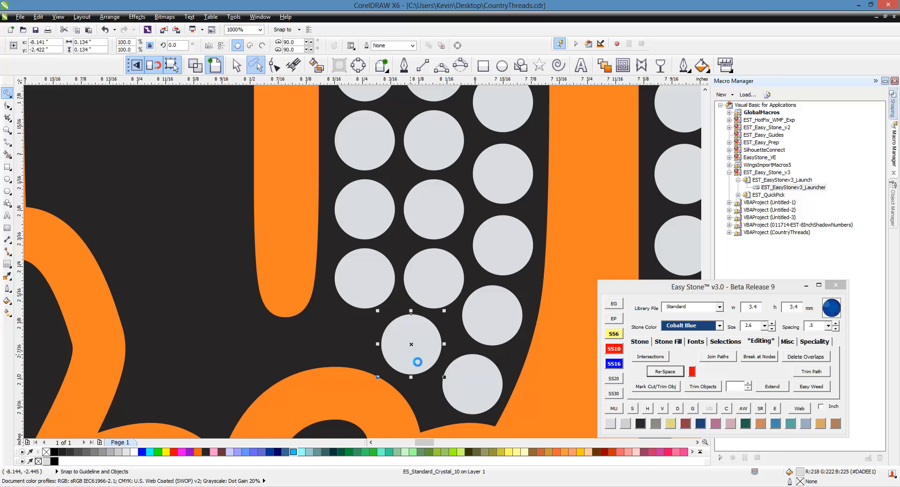
Re-space the second stone column of the U's right stem evenly, from its top stone to the added bottom stone.
scroll(408, 356, down, 4)
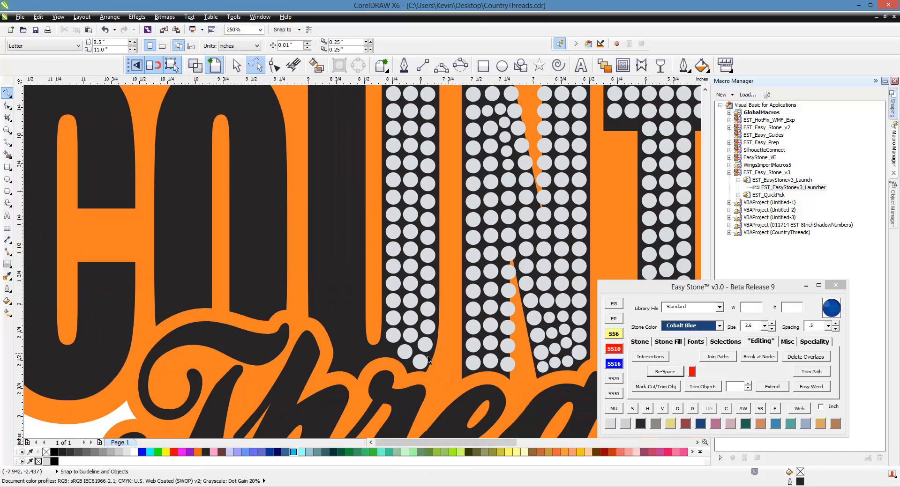
scroll(427, 328, down, 2)
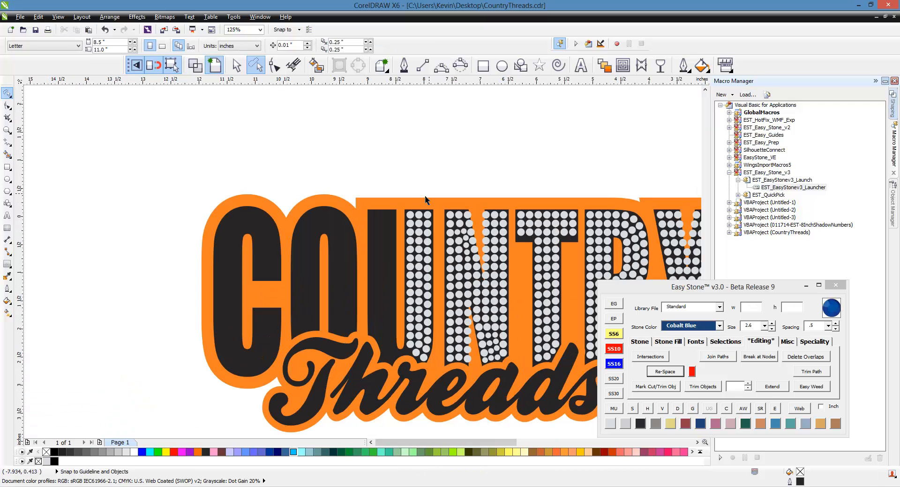
mouse_move(410, 200)
mouse_down()
mouse_move(424, 185)
mouse_move(428, 251)
mouse_up()
mouse_move(428, 304)
mouse_down()
mouse_move(424, 351)
mouse_move(415, 358)
mouse_move(410, 348)
mouse_up()
scroll(410, 345, up, 2)
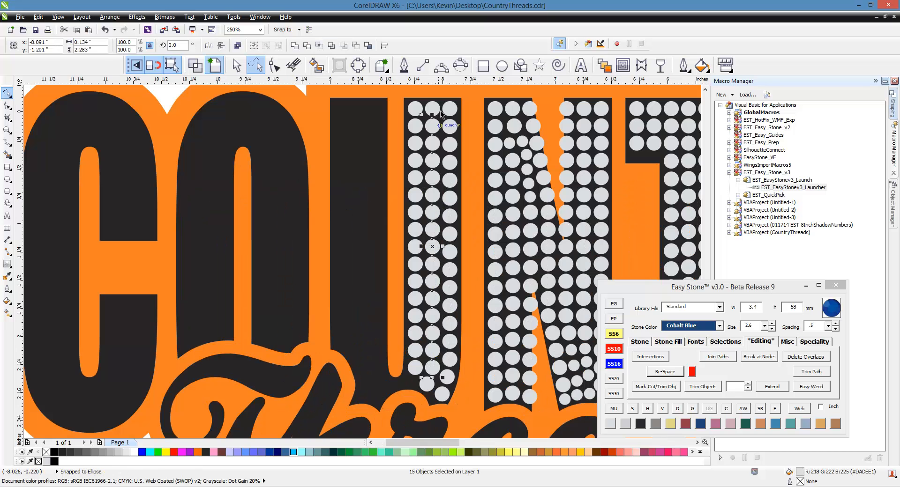
scroll(447, 122, up, 2)
scroll(446, 112, up, 2)
scroll(407, 289, down, 1)
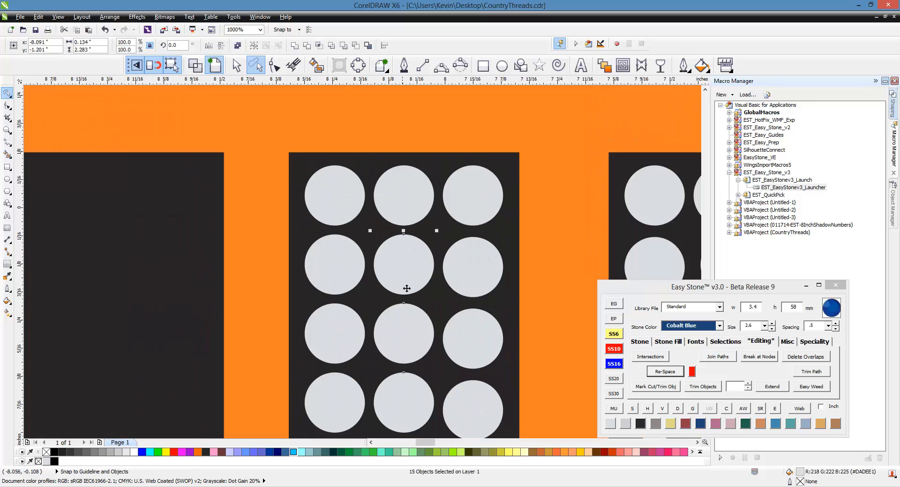
shift+click(406, 201)
scroll(405, 201, down, 5)
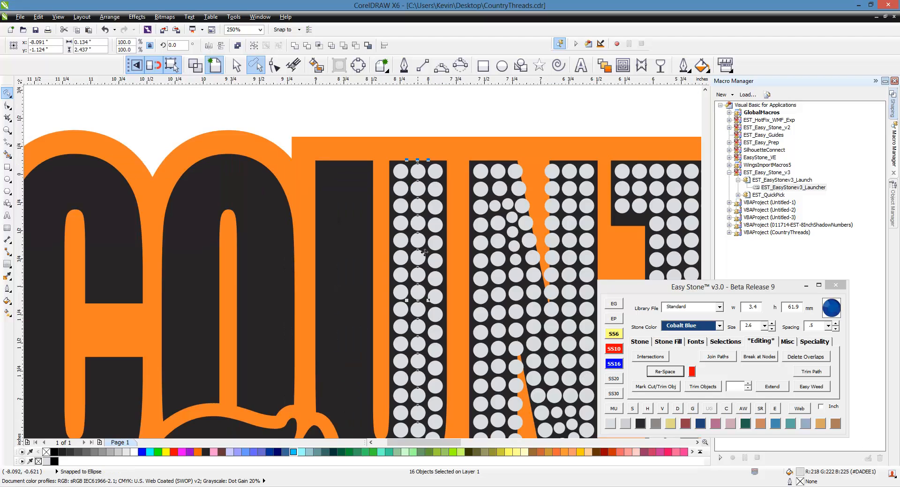
scroll(433, 313, up, 5)
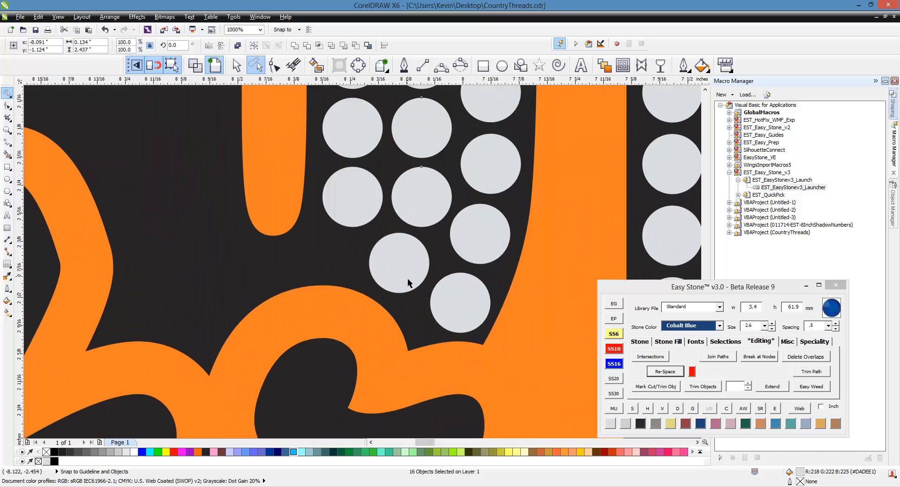
shift+click(408, 280)
click(675, 372)
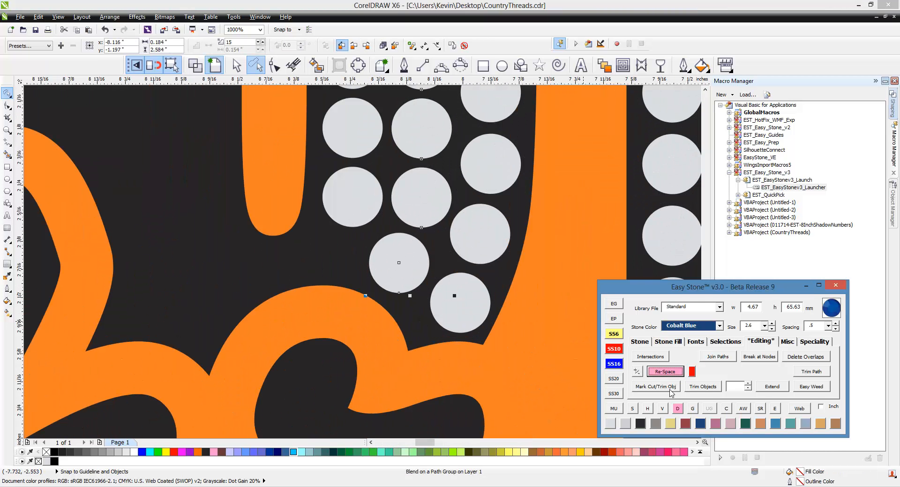
Copy the first column's bottom stone slightly below it, beside the rounded end of the U's inner gap.
scroll(535, 336, down, 2)
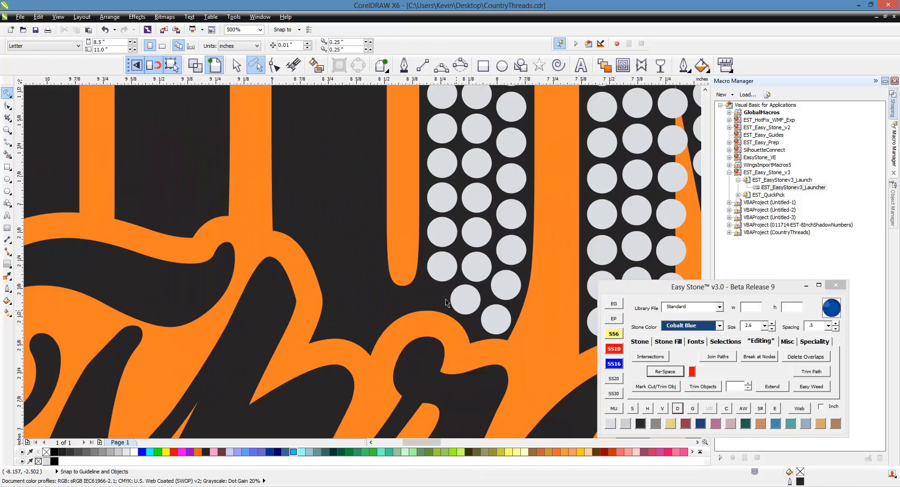
scroll(446, 303, down, 2)
scroll(443, 290, up, 6)
drag(475, 294, 435, 382)
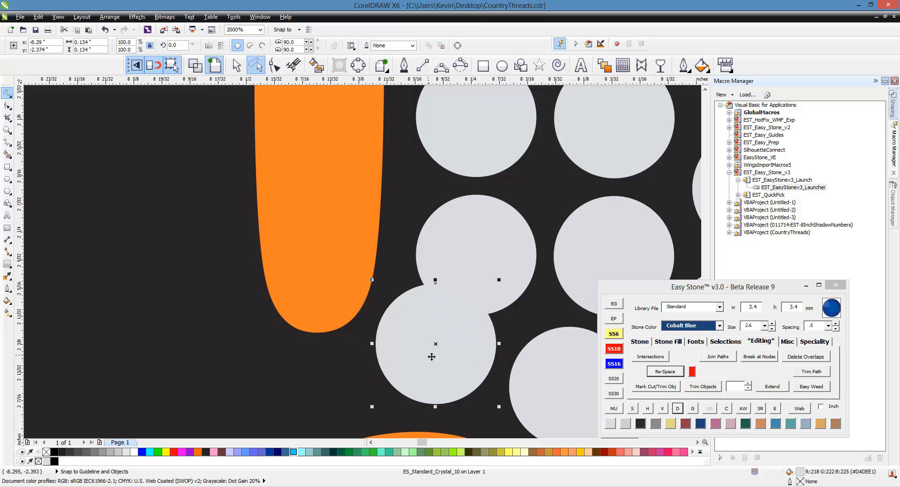
scroll(415, 346, down, 6)
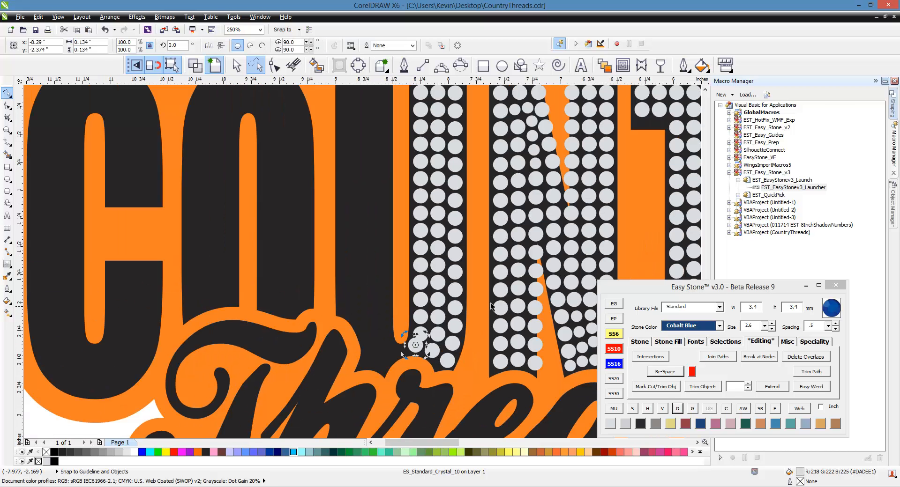
Re-space the inner column of stones in the right stem of the U and break the resulting blend into separate stones.
key(Escape)
scroll(474, 306, down, 2)
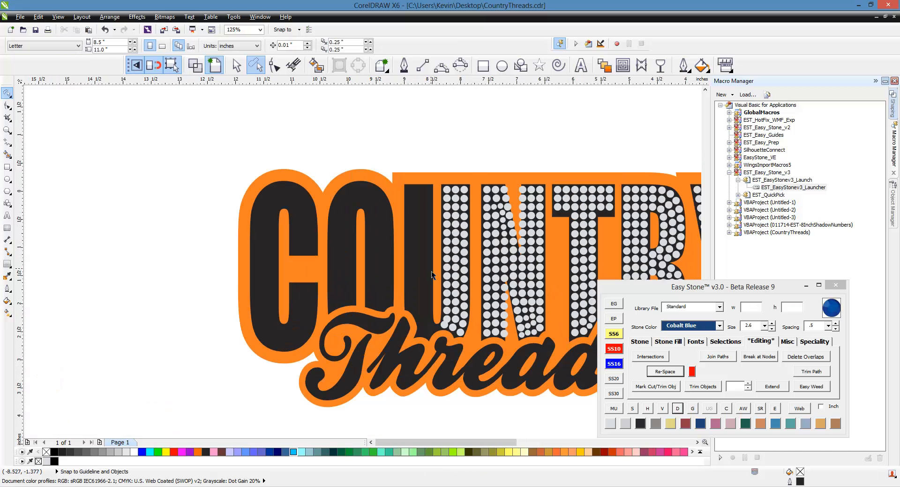
mouse_move(428, 177)
mouse_down()
mouse_move(445, 168)
mouse_move(450, 176)
mouse_move(458, 227)
mouse_move(452, 313)
mouse_move(447, 334)
mouse_move(416, 335)
mouse_up()
scroll(448, 253, up, 2)
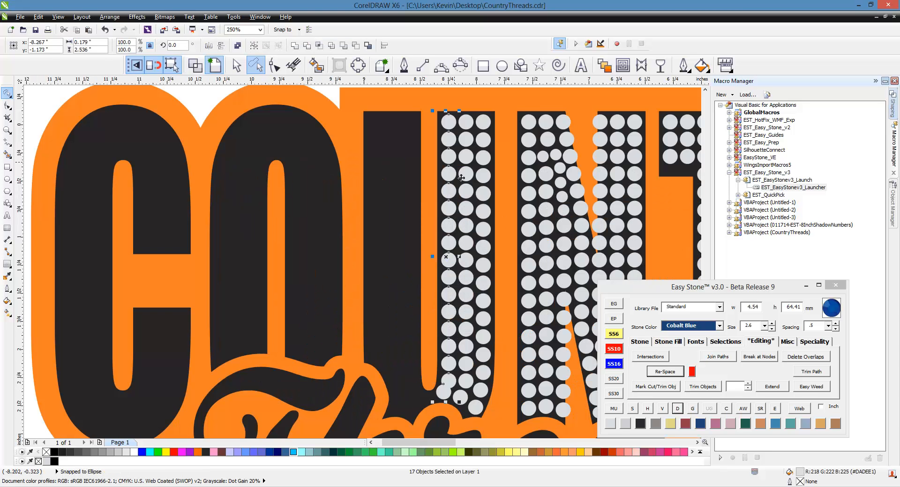
scroll(438, 406, up, 2)
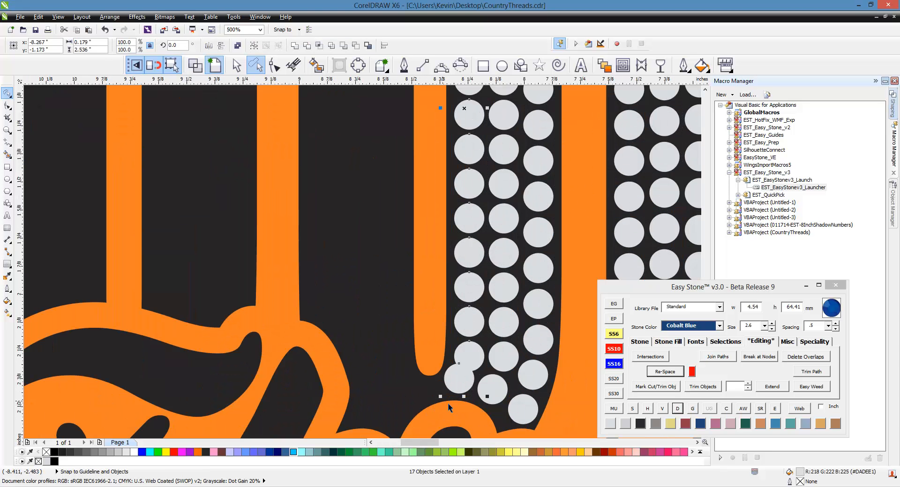
shift+click(462, 390)
click(666, 373)
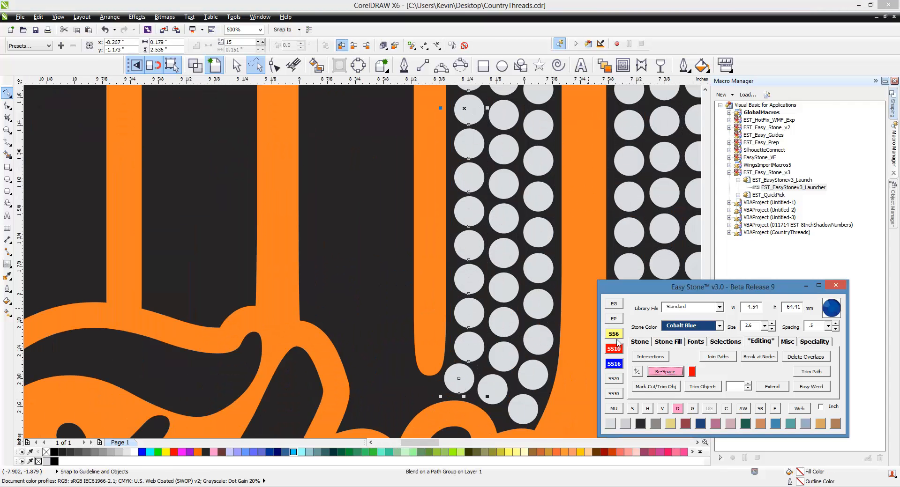
click(682, 412)
click(564, 394)
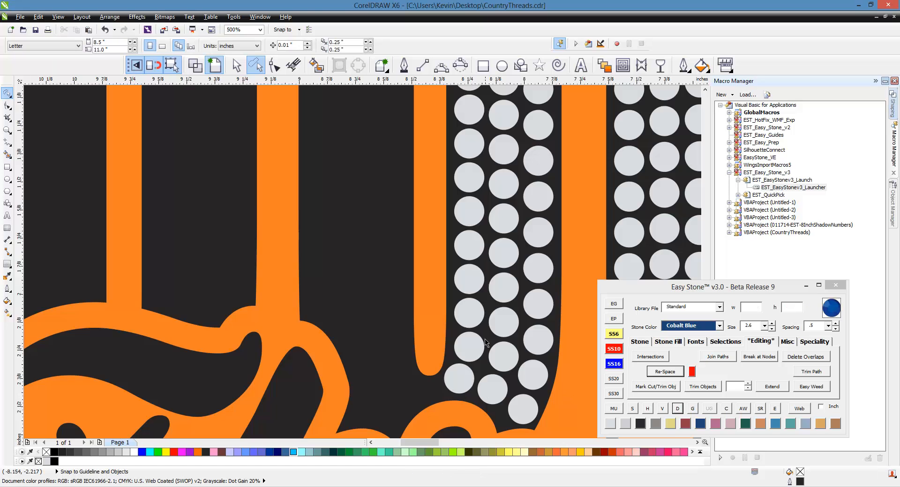
Create a horizontally mirrored copy of the three stone columns in the right stem of the U.
scroll(483, 336, down, 1)
scroll(486, 335, down, 1)
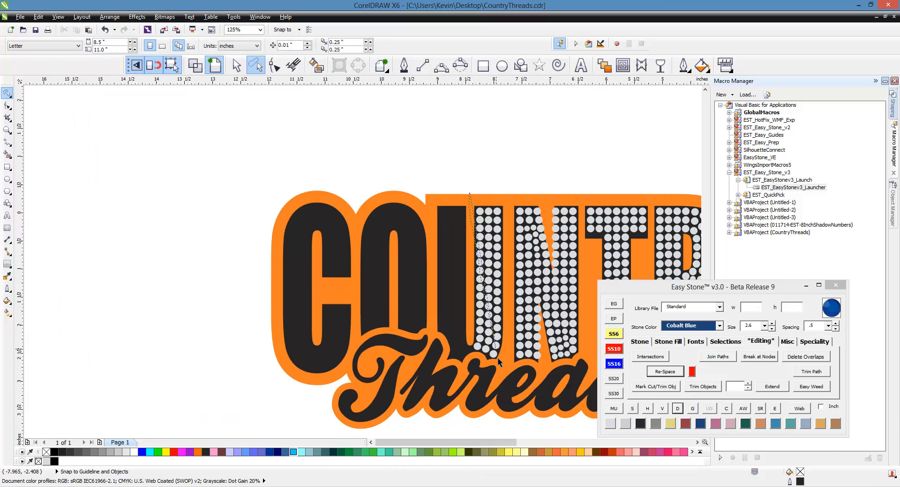
click(236, 65)
drag(462, 187, 508, 380)
scroll(492, 277, up, 2)
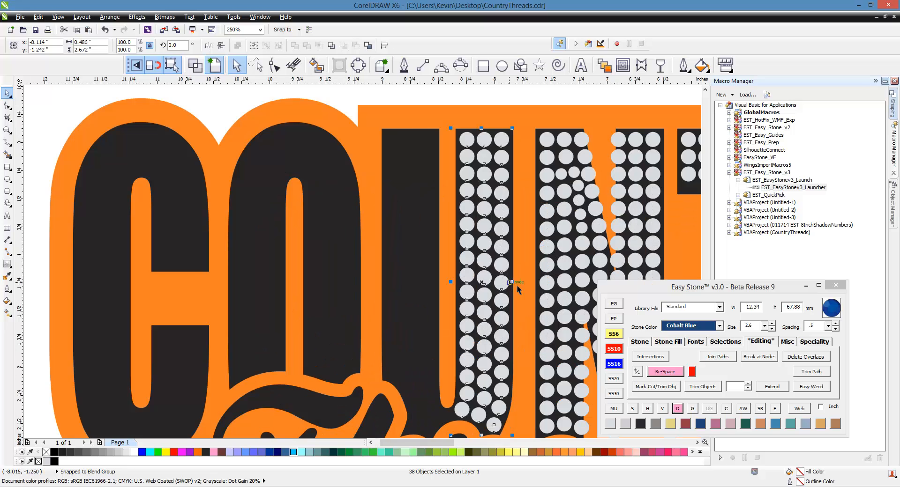
drag(441, 292, 424, 294)
right_click(424, 294)
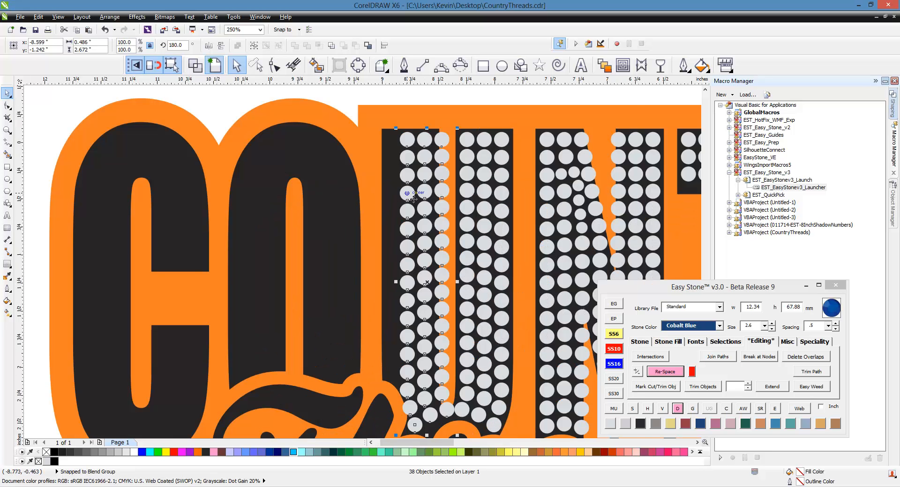
Move the mirrored stone columns into the left stem of the U, centring them within its black area.
scroll(407, 168, up, 2)
scroll(456, 264, down, 1)
scroll(449, 253, up, 1)
drag(472, 201, 434, 198)
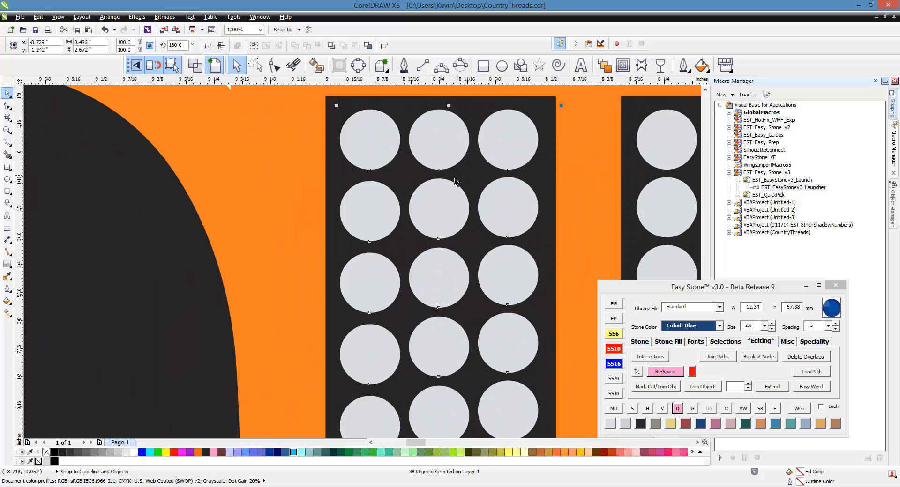
scroll(451, 185, down, 2)
key(Escape)
scroll(447, 180, down, 1)
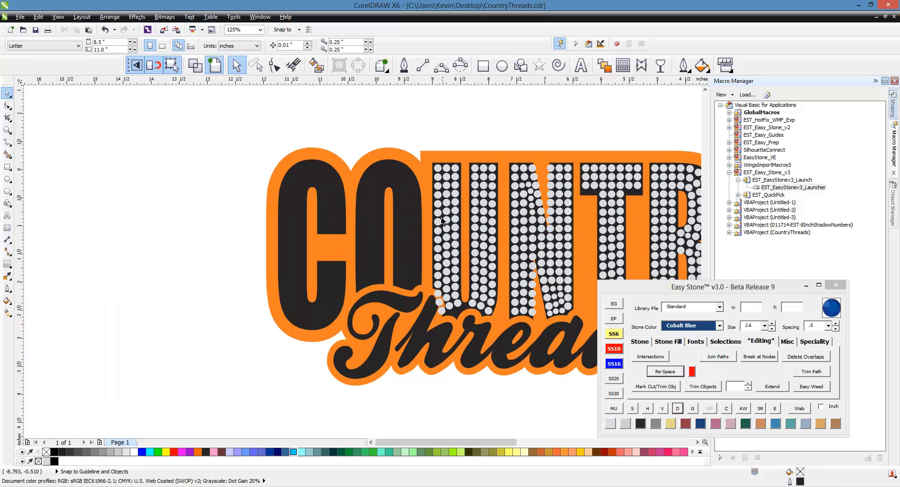
Break the left stem's outer column into separate stones and delete the three bottom stones that overlap the orange outline.
scroll(448, 318, up, 1)
scroll(427, 279, up, 1)
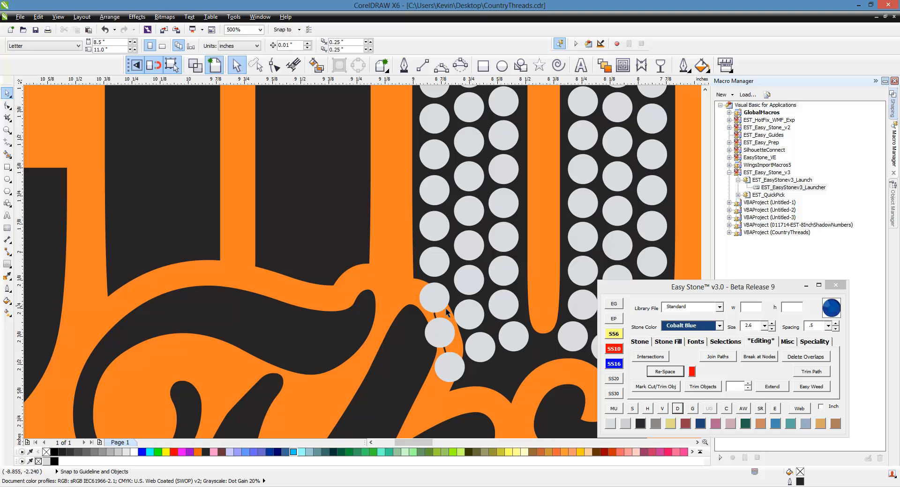
click(445, 347)
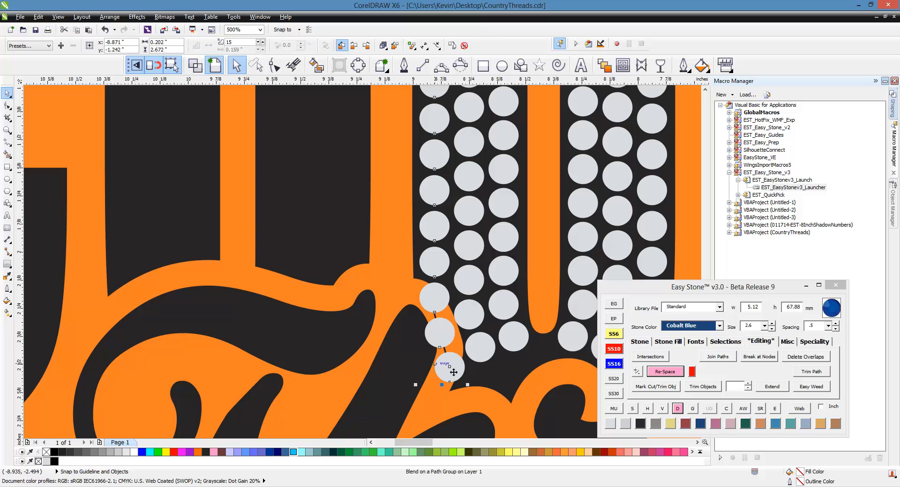
click(677, 408)
scroll(427, 277, up, 1)
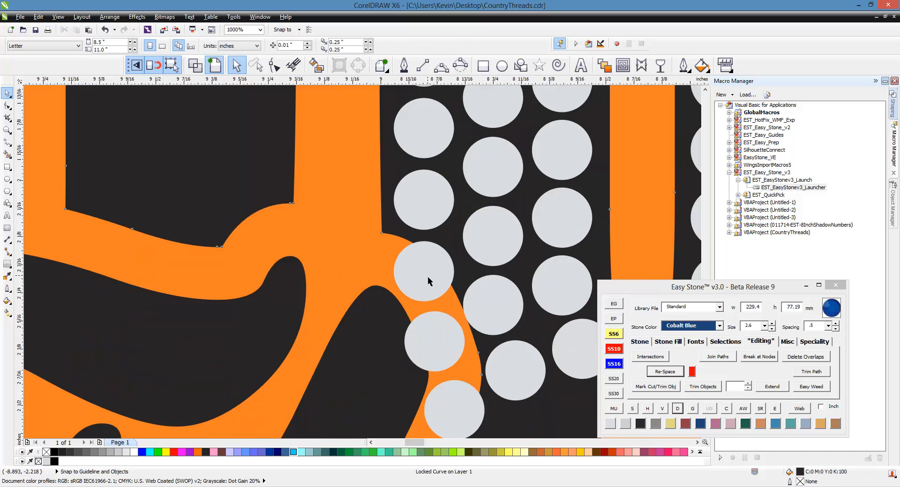
click(431, 276)
key(Delete)
click(432, 338)
key(Delete)
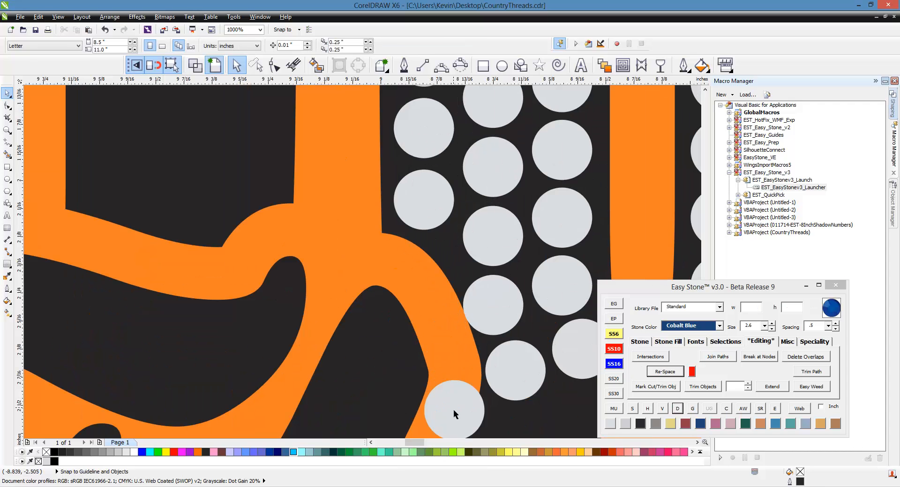
click(453, 409)
key(Delete)
Change the left stem's middle-column stone that touches the orange outline to SS6 and nudge it away from the edge.
click(483, 304)
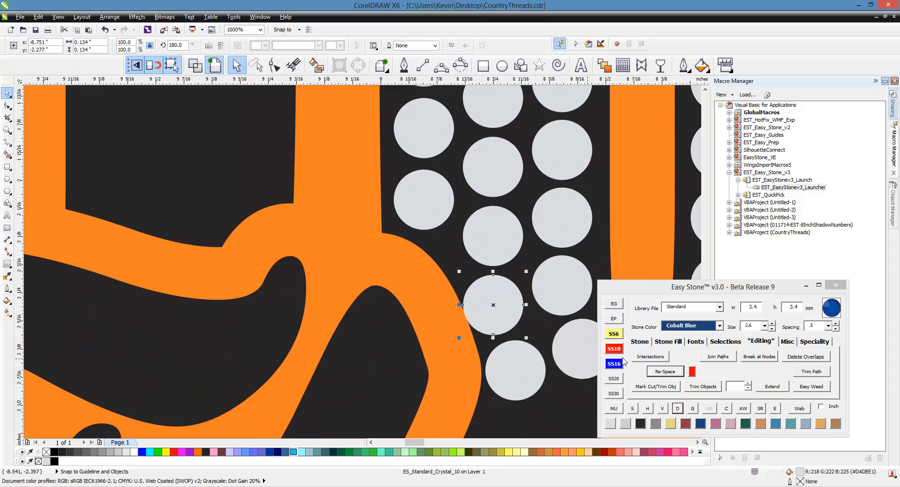
click(611, 336)
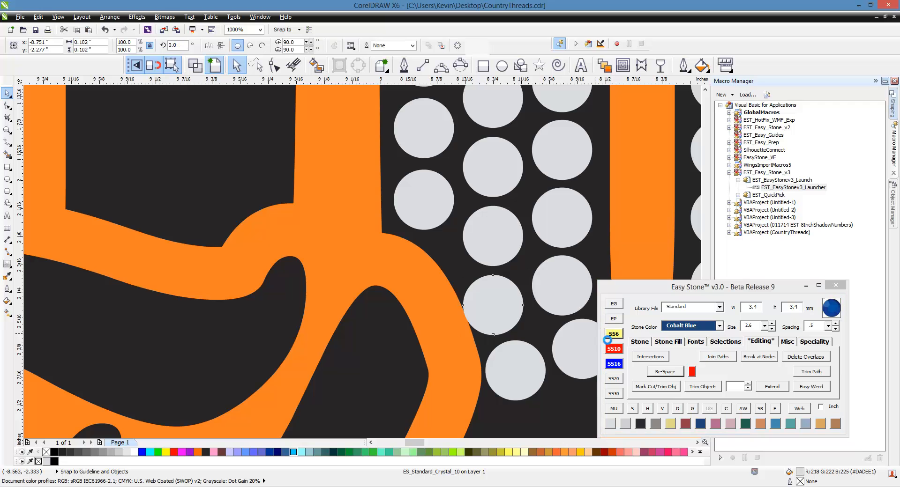
scroll(516, 319, up, 1)
drag(502, 315, 512, 307)
scroll(421, 253, down, 1)
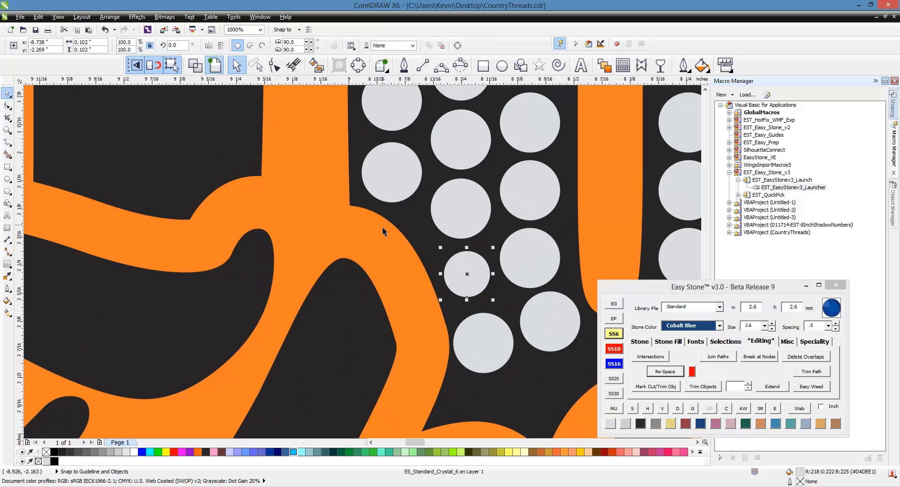
Change the bottom stone of the left stem's middle column to SS6 and move it up closer to the small stone above.
click(497, 343)
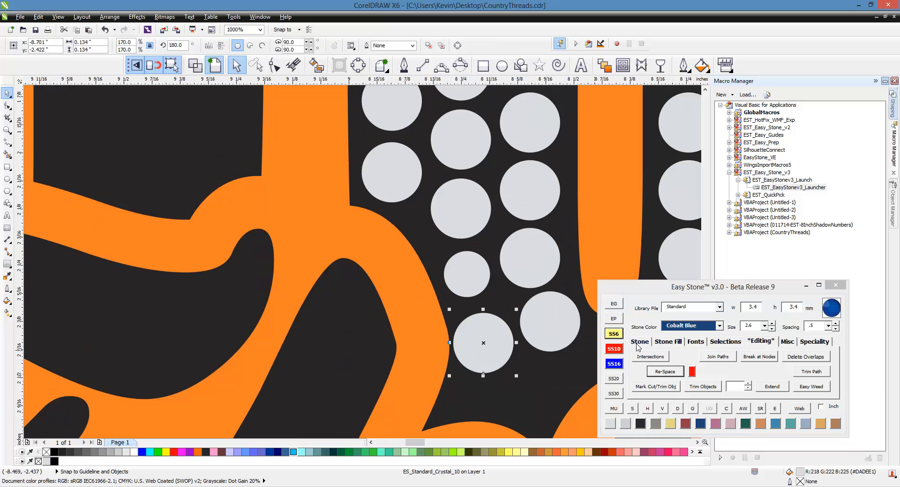
click(613, 334)
scroll(498, 331, up, 1)
drag(487, 353, 489, 319)
scroll(463, 262, down, 1)
Fill the empty lower corner of the U with two duplicated stones at size SS6 and position them inside the orange outline.
scroll(468, 264, down, 2)
scroll(473, 274, up, 2)
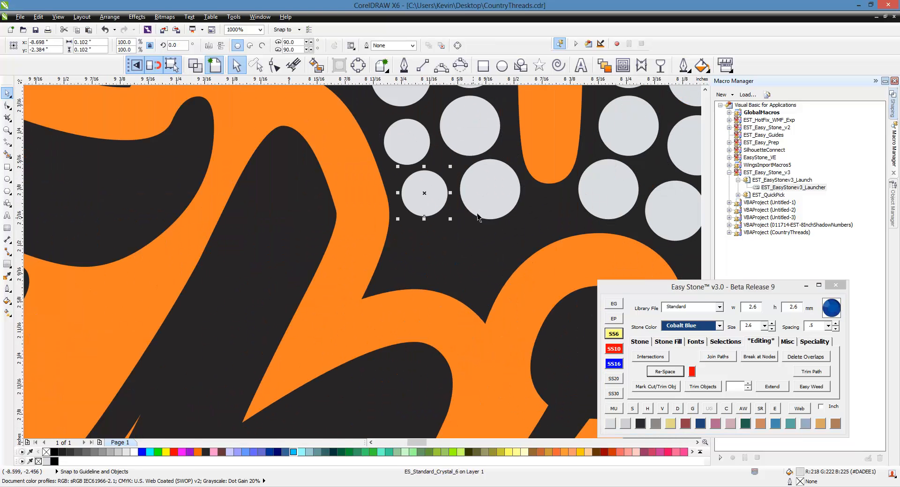
drag(496, 192, 437, 263)
right_click(434, 251)
scroll(436, 268, up, 1)
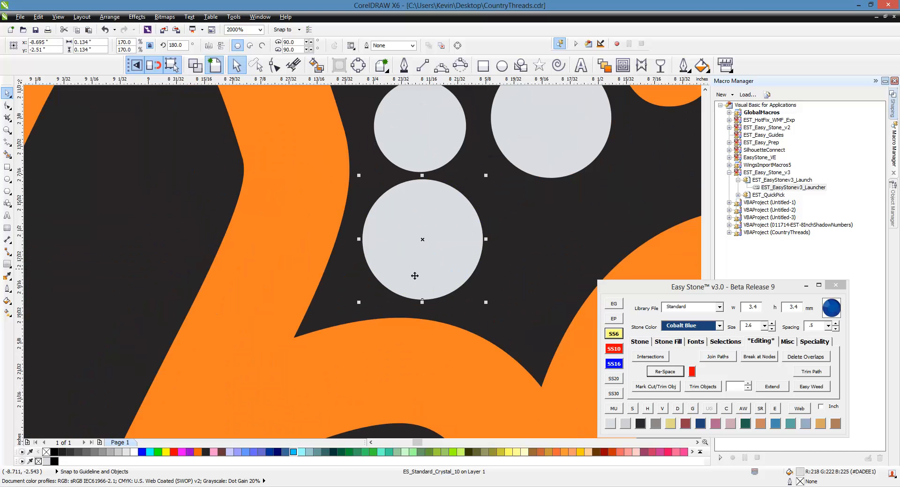
scroll(415, 274, down, 1)
scroll(416, 214, up, 1)
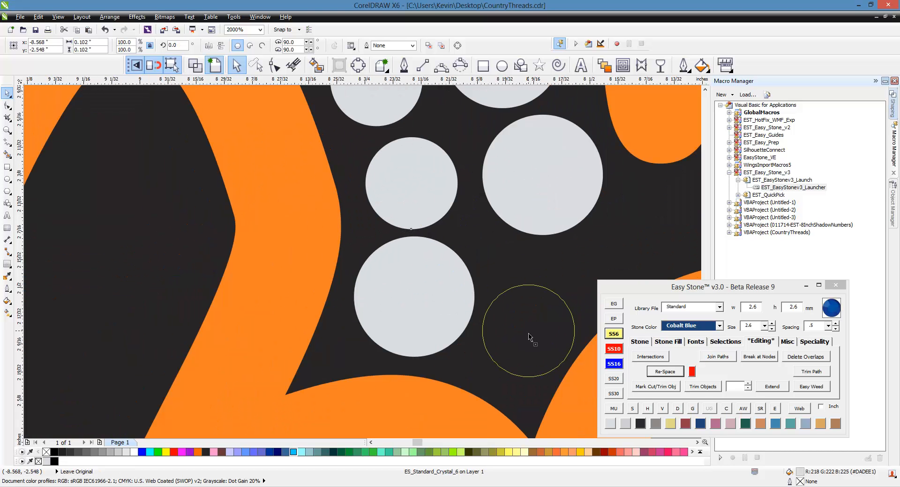
click(521, 345)
click(615, 335)
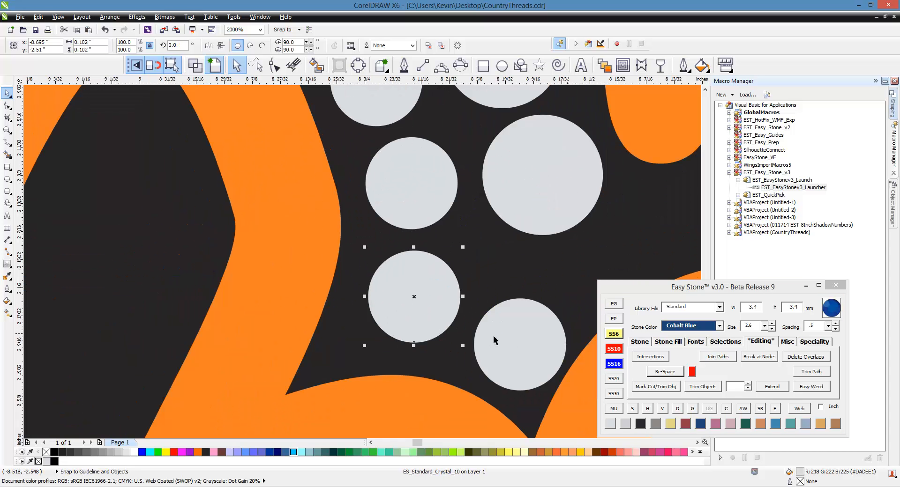
drag(434, 328, 424, 335)
drag(525, 352, 516, 349)
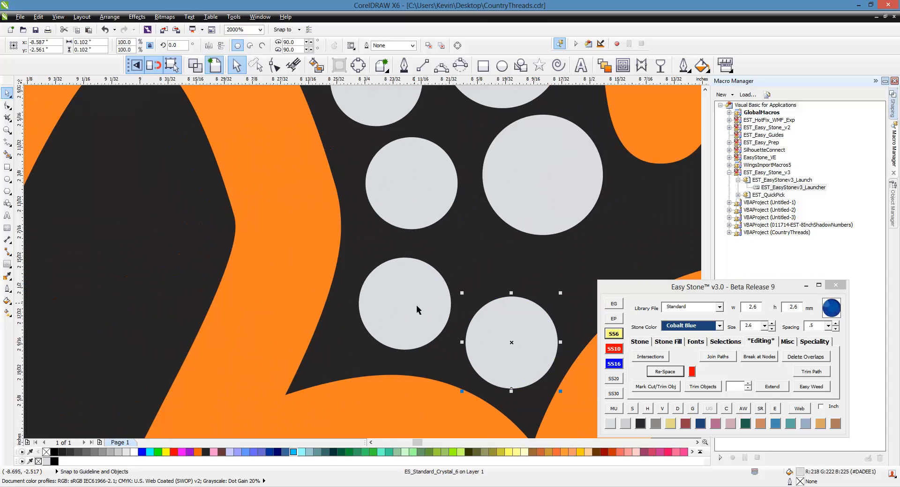
Duplicate an SS6 stone into the gap beneath the opening of the U and shift the neighbouring SS10 stone slightly down.
scroll(416, 305, down, 1)
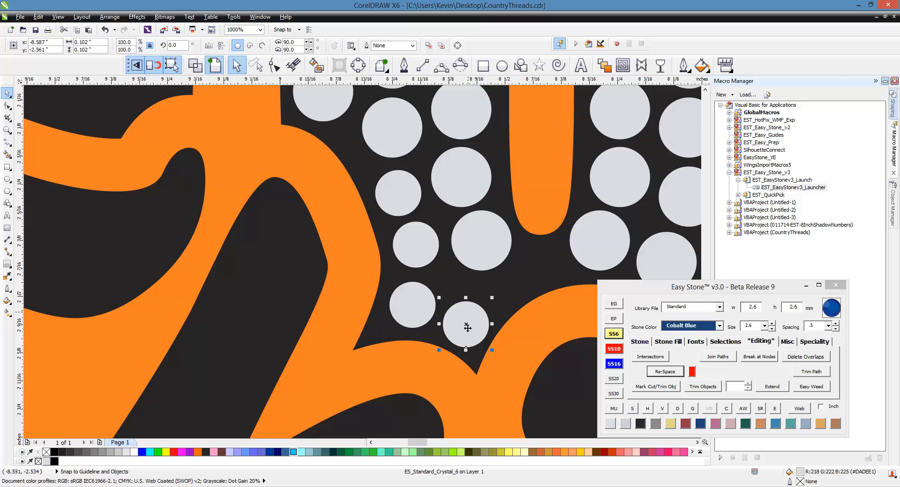
drag(466, 323, 535, 276)
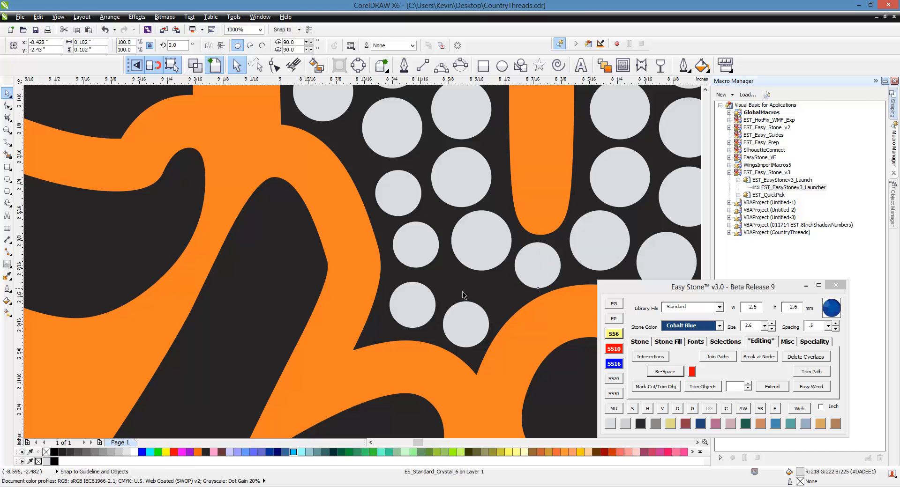
scroll(462, 288, up, 1)
drag(504, 246, 495, 285)
scroll(500, 316, down, 2)
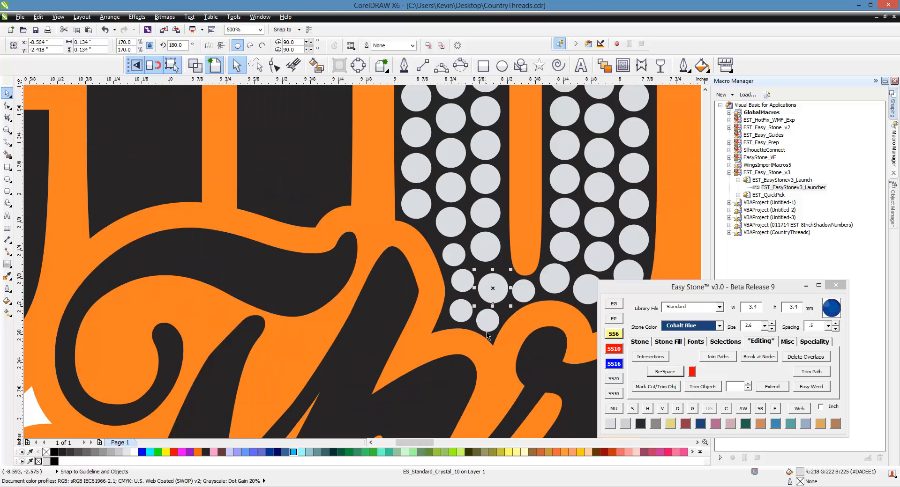
Replace the lowest SS10 stone in the left stem's middle column with two SS6 stones side by side, filling the gap beside the outline.
scroll(438, 224, up, 1)
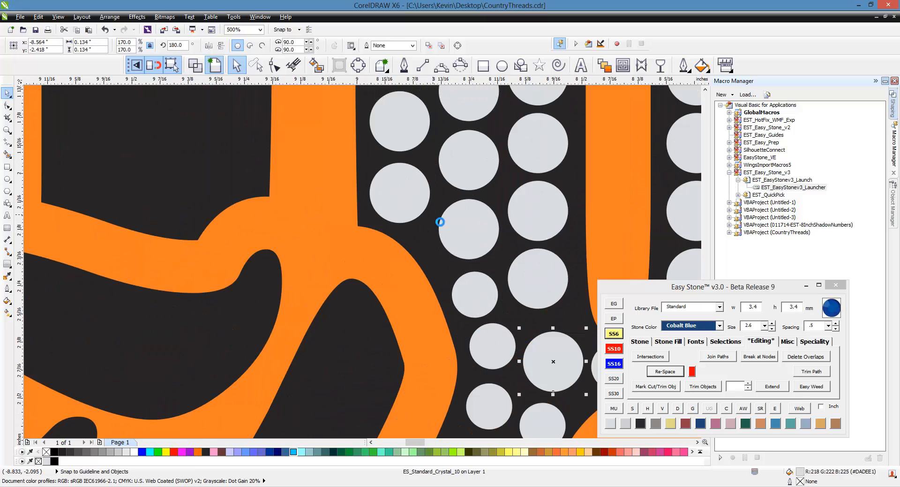
scroll(438, 222, up, 2)
scroll(334, 310, down, 1)
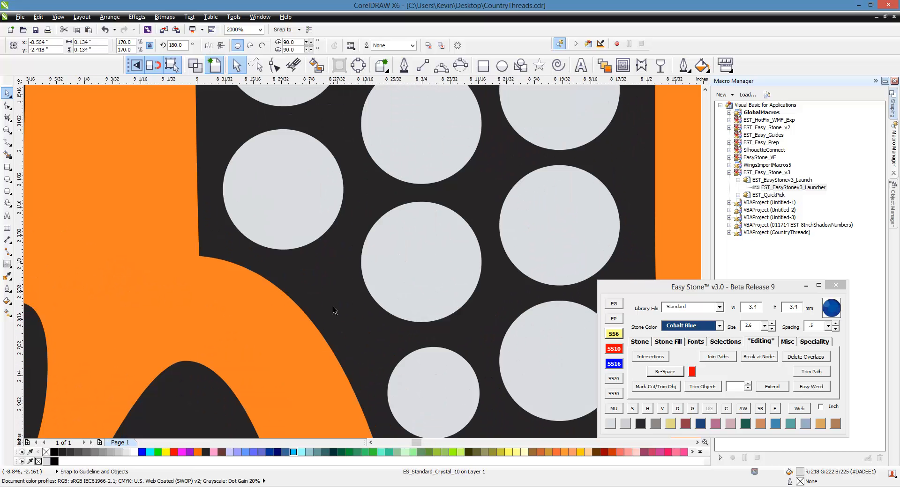
click(369, 296)
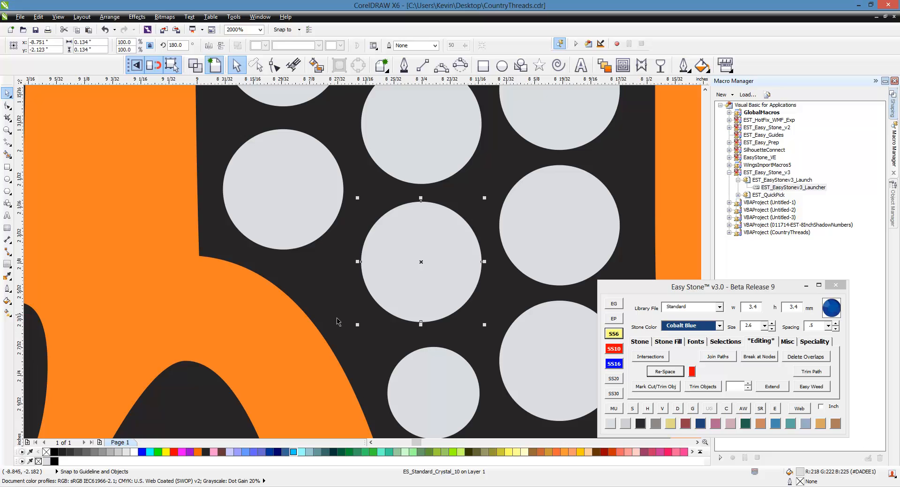
click(615, 334)
drag(452, 287, 498, 279)
Change the overlapping inner-column stone to SS6, move it toward the stem's inner edge, and even out the small stone beside it.
click(568, 253)
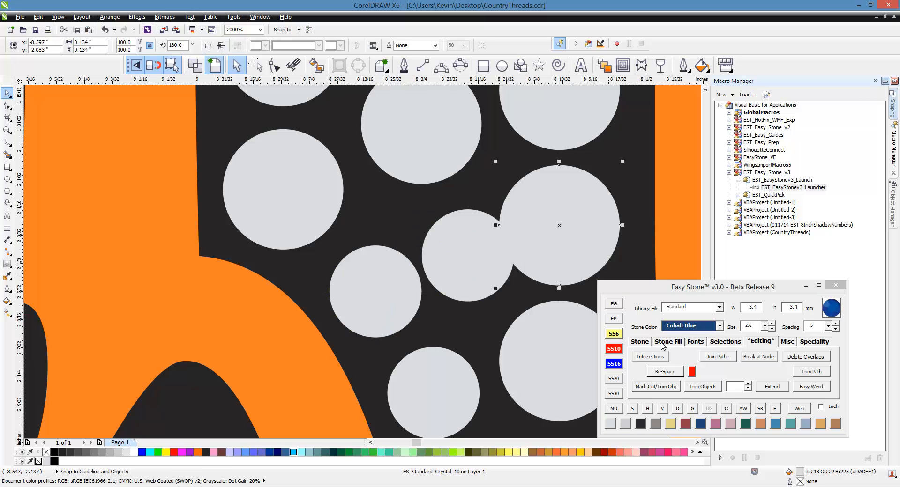
click(620, 336)
drag(570, 254, 585, 252)
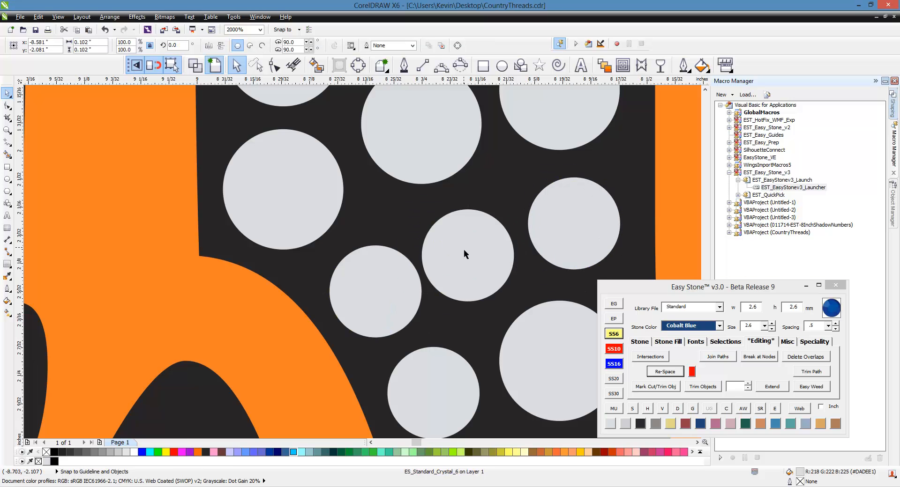
drag(463, 250, 470, 250)
scroll(458, 267, down, 3)
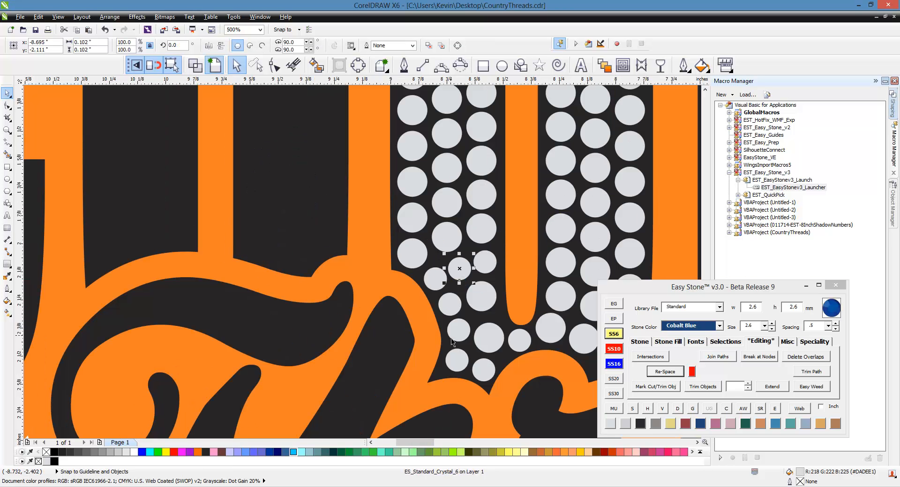
key(Escape)
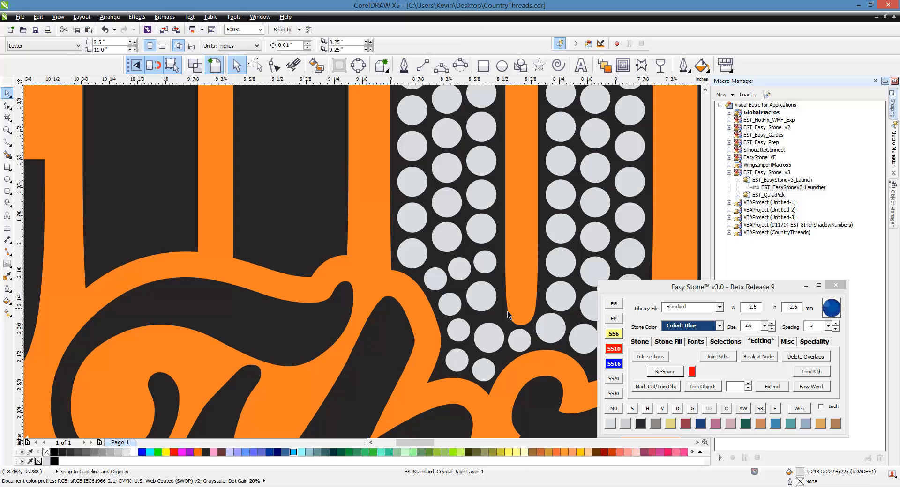
Re-space the stones of the U's left outer column, from the lowest SS6 stone up the stem, and delete the leftover path.
click(459, 366)
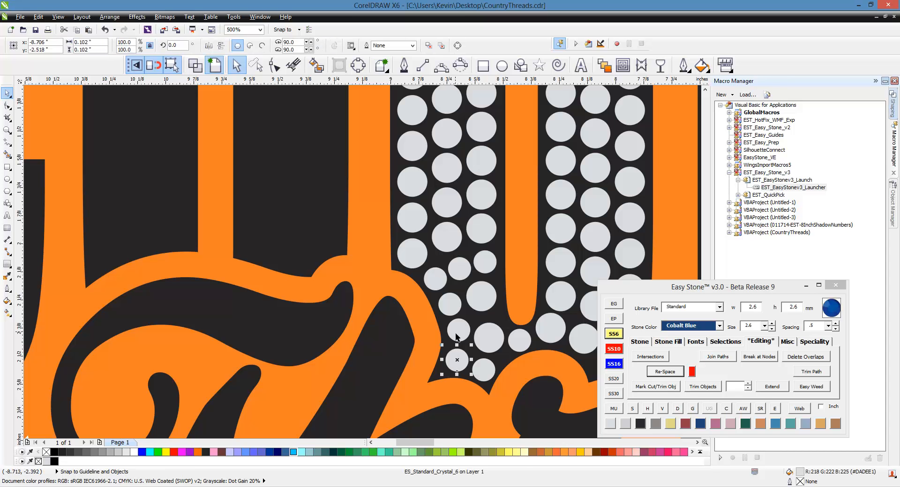
shift+click(459, 334)
shift+click(458, 309)
shift+click(416, 257)
shift+click(414, 220)
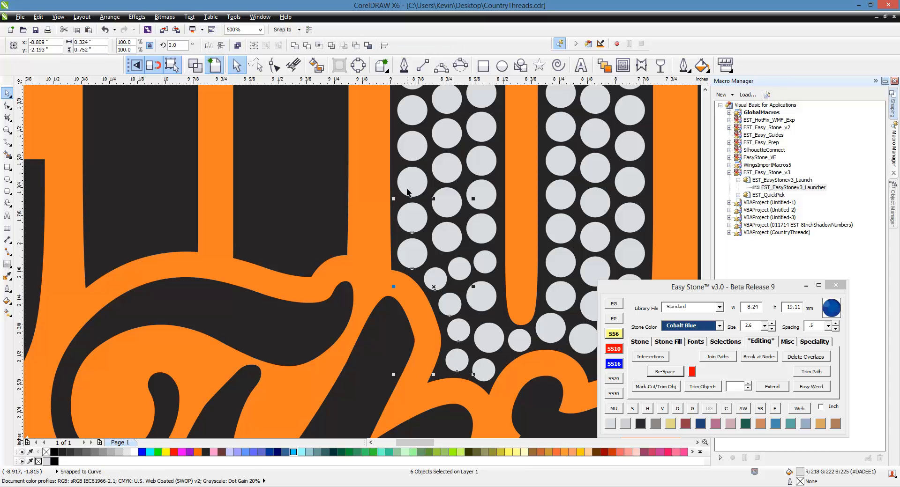
shift+click(411, 183)
scroll(418, 263, down, 1)
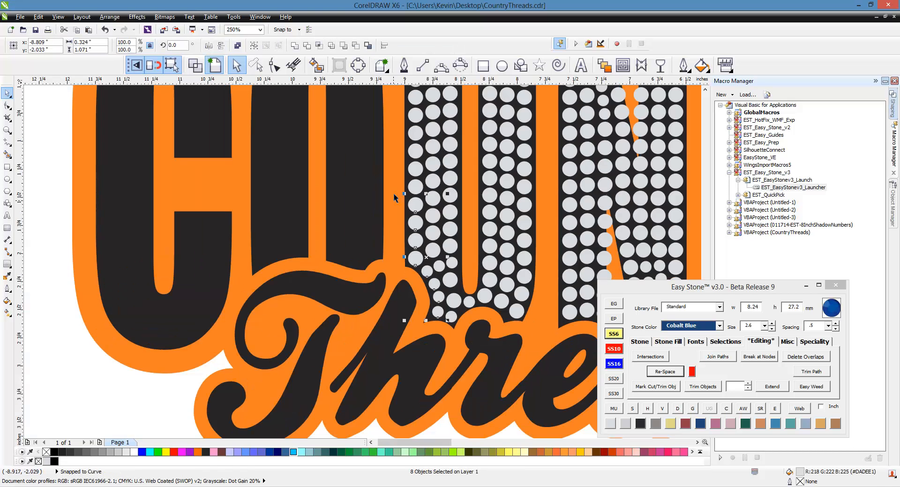
shift+click(419, 184)
shift+click(415, 164)
shift+click(417, 121)
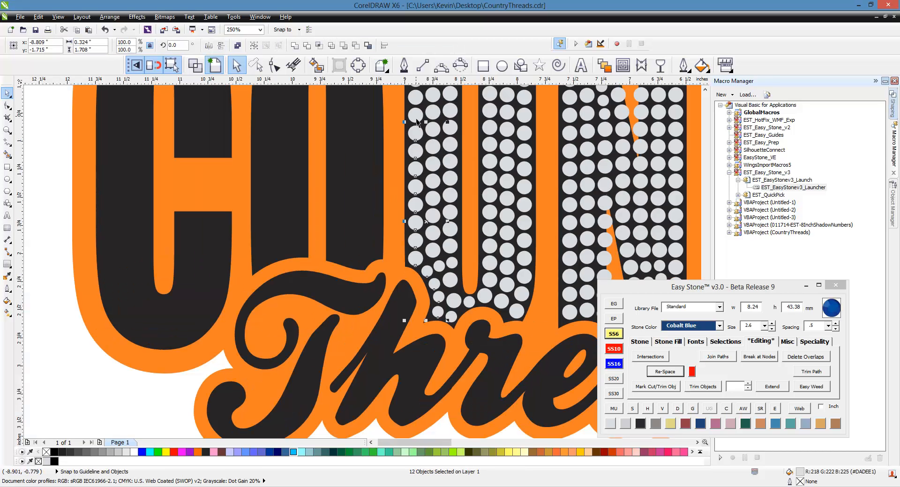
click(674, 370)
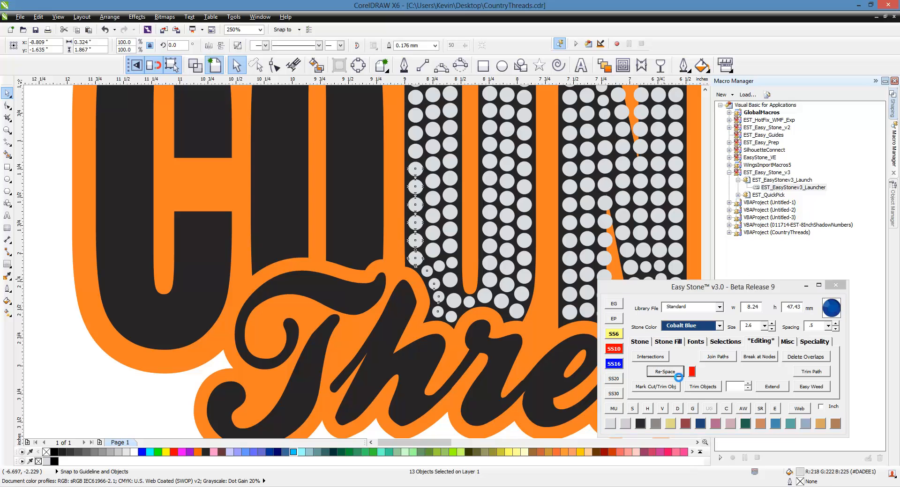
click(674, 409)
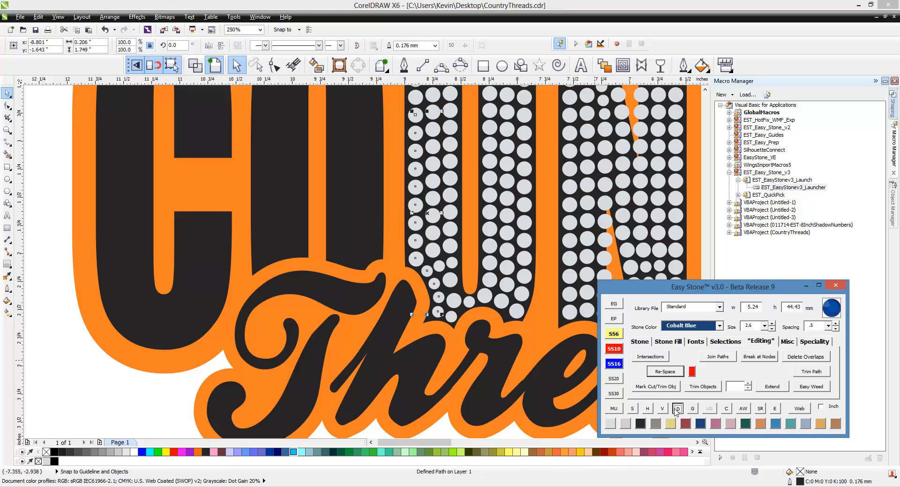
Re-space the inner column of the U's left stem, from the bottom SS6 stone upward, and delete the leftover path.
scroll(453, 307, up, 3)
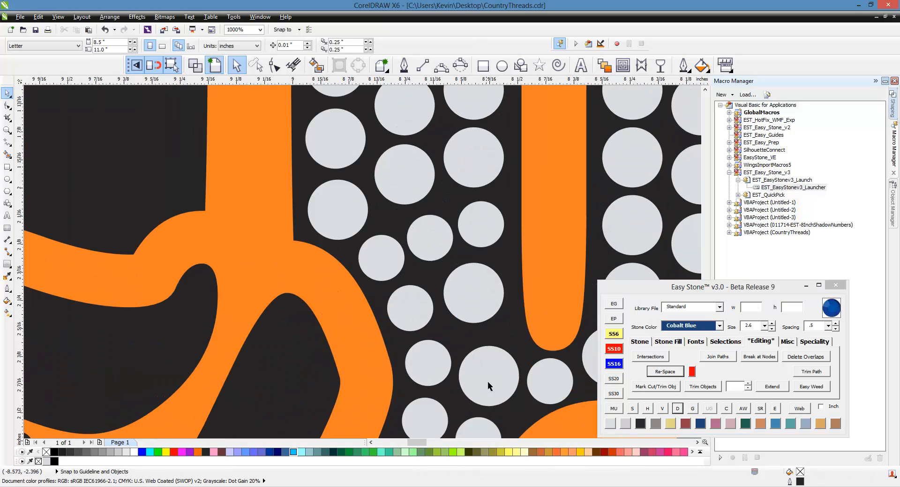
click(488, 426)
scroll(468, 270, down, 1)
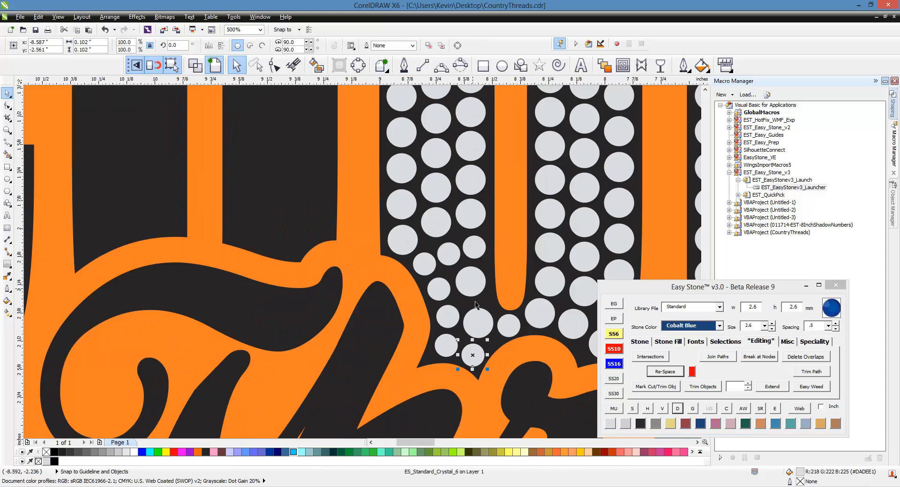
shift+click(479, 324)
shift+click(472, 283)
shift+click(474, 252)
shift+click(472, 217)
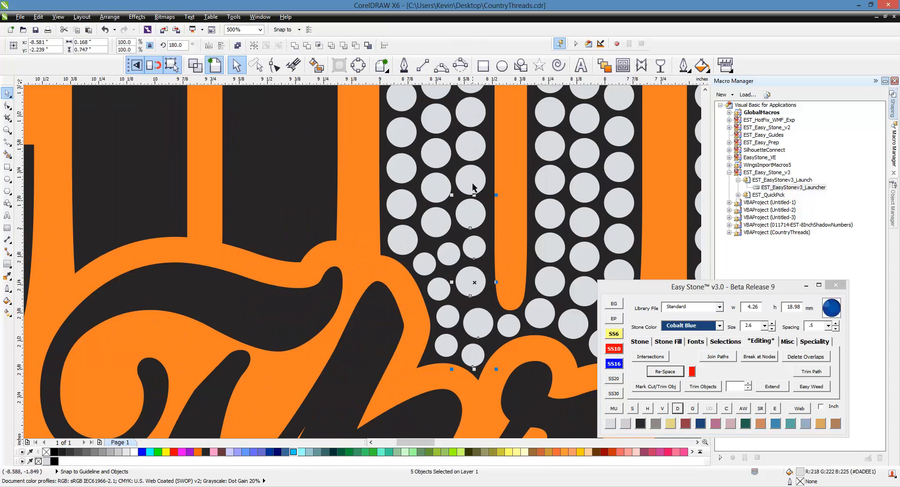
shift+click(472, 184)
shift+click(469, 151)
shift+click(469, 116)
scroll(460, 265, down, 2)
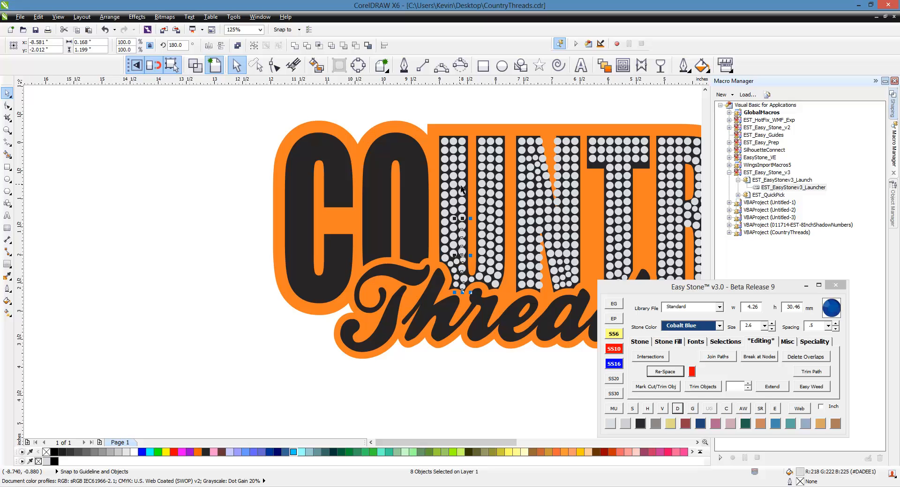
scroll(451, 221, up, 1)
shift+click(471, 211)
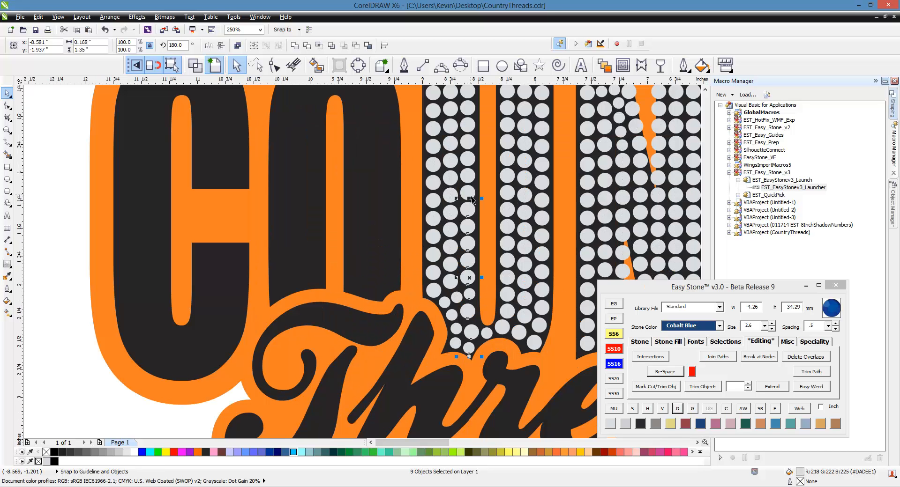
shift+click(472, 197)
shift+click(473, 182)
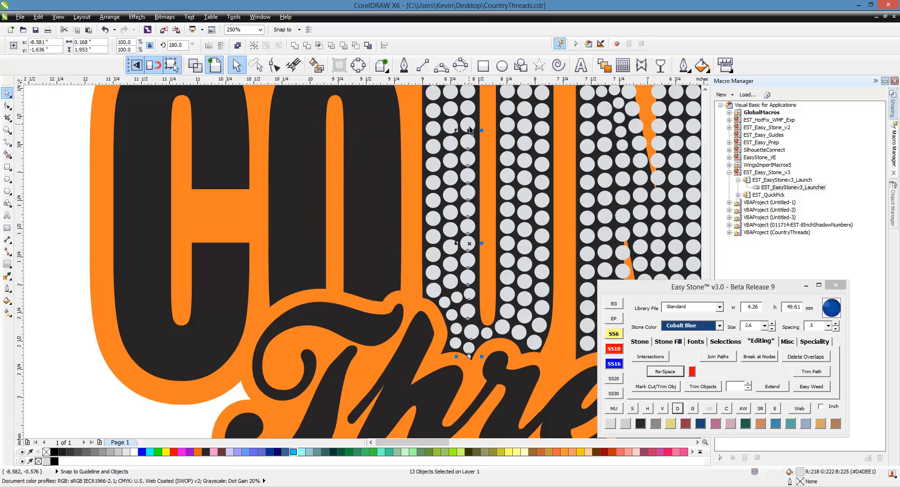
shift+click(470, 129)
shift+click(470, 100)
click(670, 375)
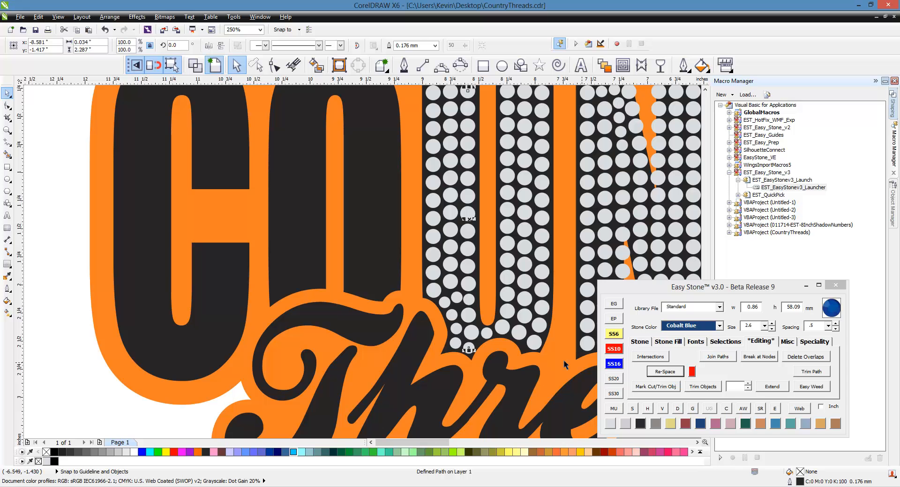
click(676, 410)
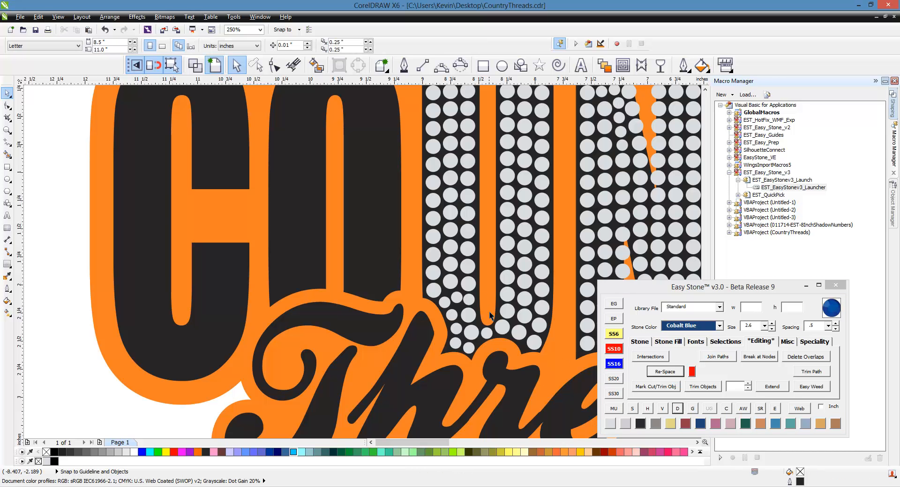
Copy an SS10 stone from the U into the lower right corner of the C's upper arm.
scroll(488, 293, down, 2)
scroll(488, 286, up, 2)
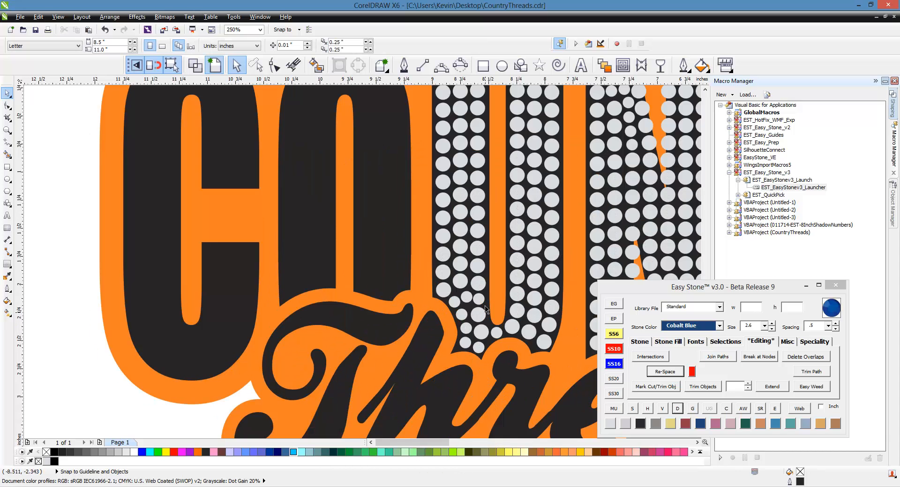
scroll(452, 323, down, 2)
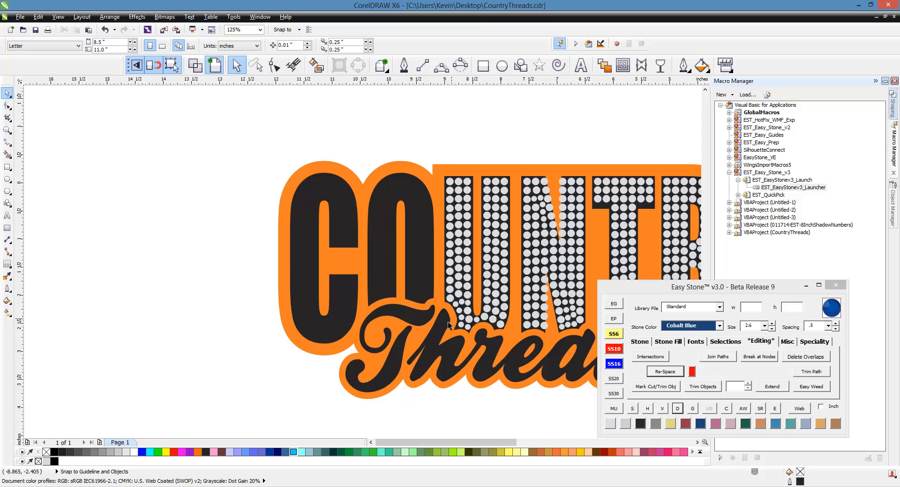
scroll(408, 266, up, 2)
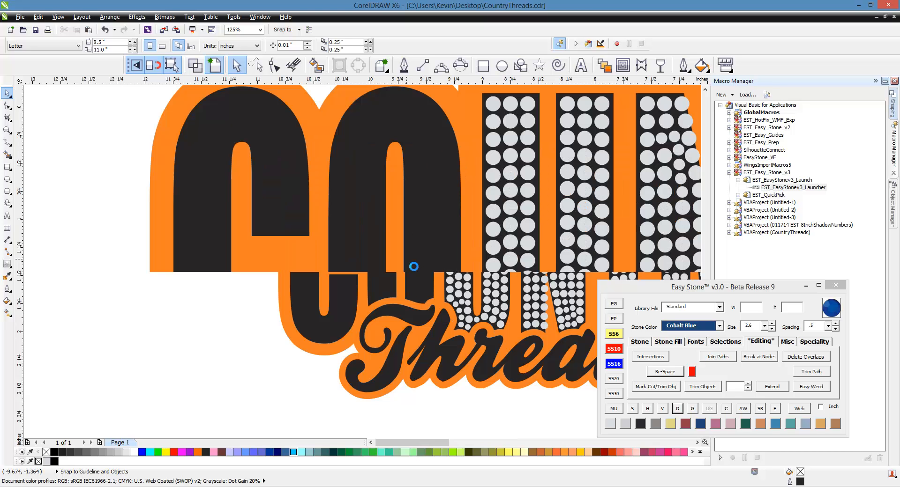
scroll(418, 353, down, 2)
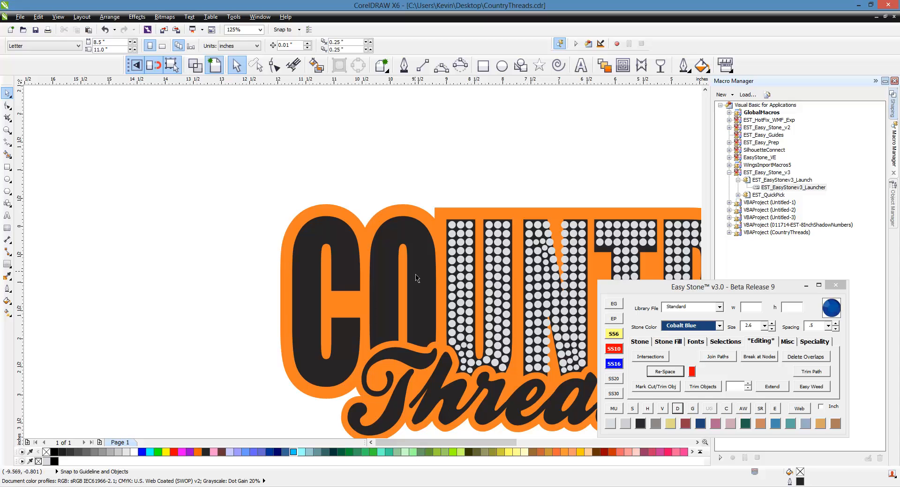
scroll(416, 279, up, 2)
drag(491, 279, 300, 312)
scroll(293, 307, up, 4)
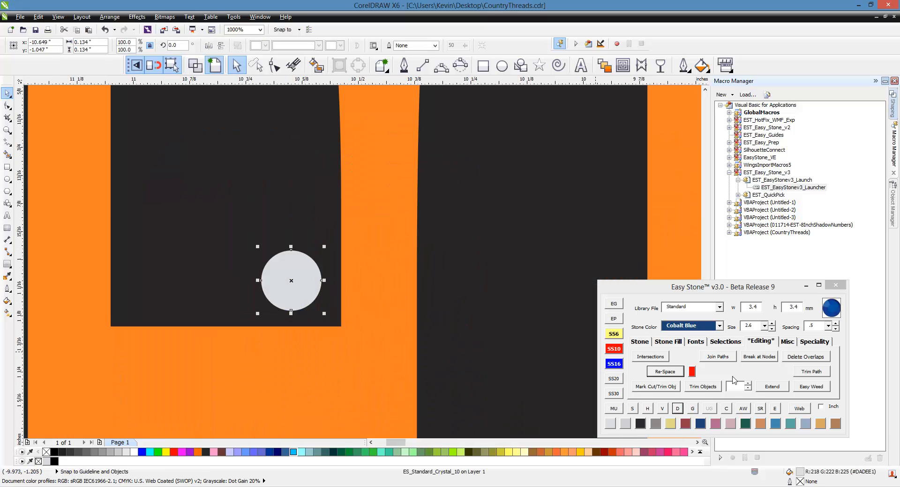
Duplicate the SS10 stone twice leftward to make a row of three, and centre the row across the C's upper arm.
click(670, 342)
click(680, 377)
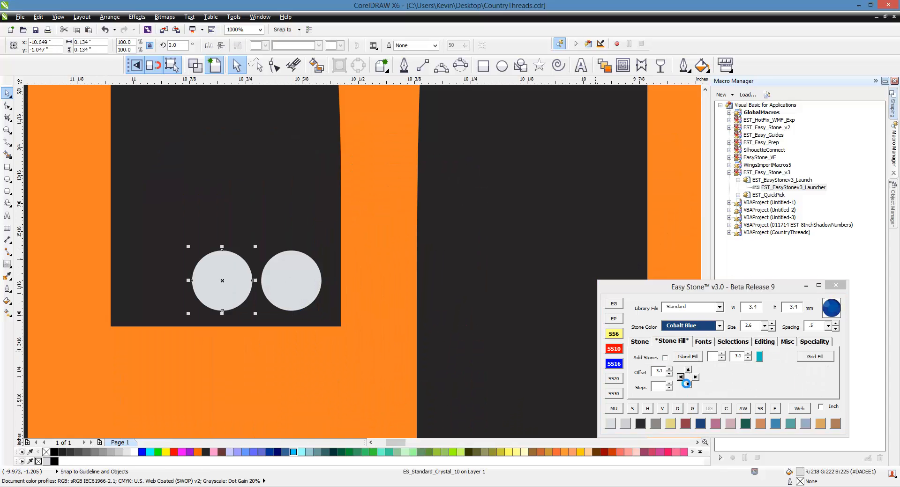
scroll(180, 291, up, 2)
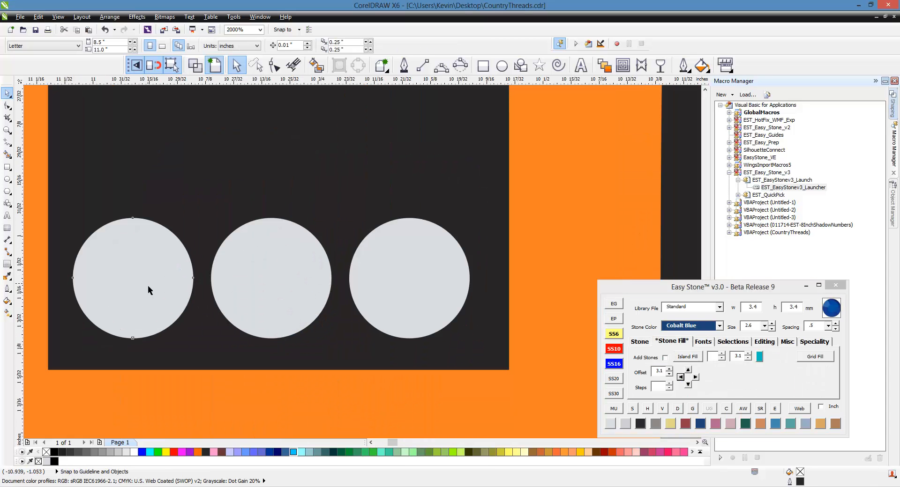
click(151, 291)
shift+click(261, 287)
shift+click(427, 294)
scroll(427, 294, up, 3)
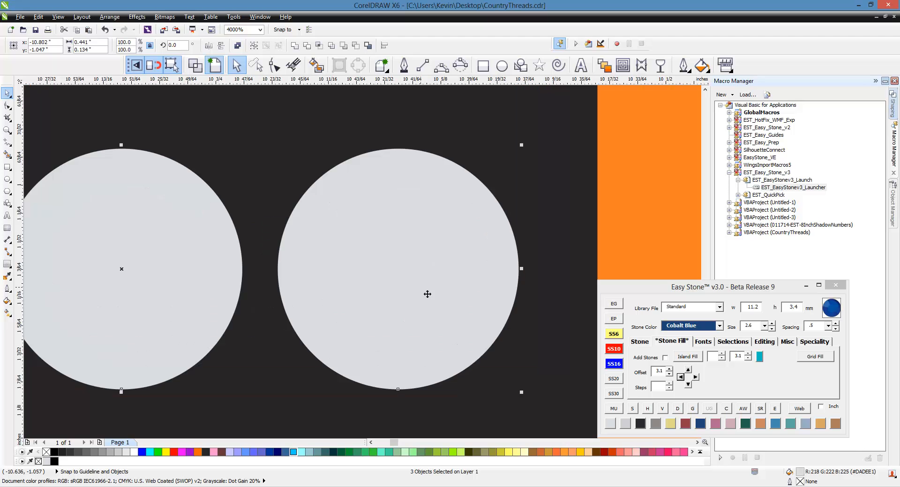
scroll(563, 305, down, 3)
scroll(472, 357, down, 6)
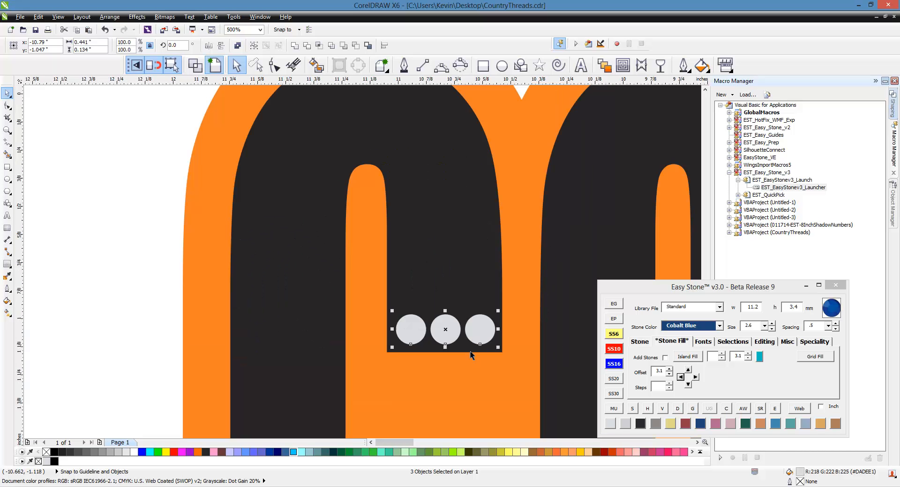
Duplicate the three-stone row upward four times to fill the straight part of the C's upper arm.
click(688, 370)
click(687, 370)
click(688, 370)
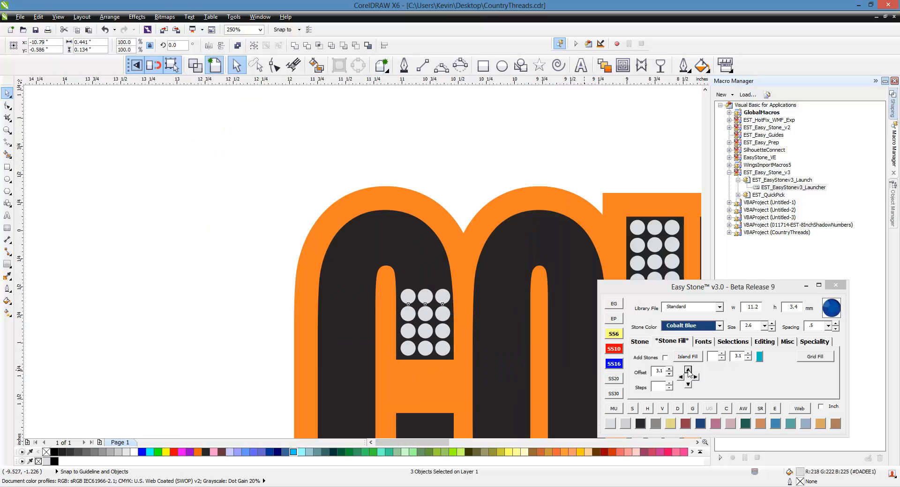
click(688, 370)
key(Escape)
Shift the topmost row of three stones slightly left to follow the curve of the C's outer edge.
scroll(417, 289, up, 2)
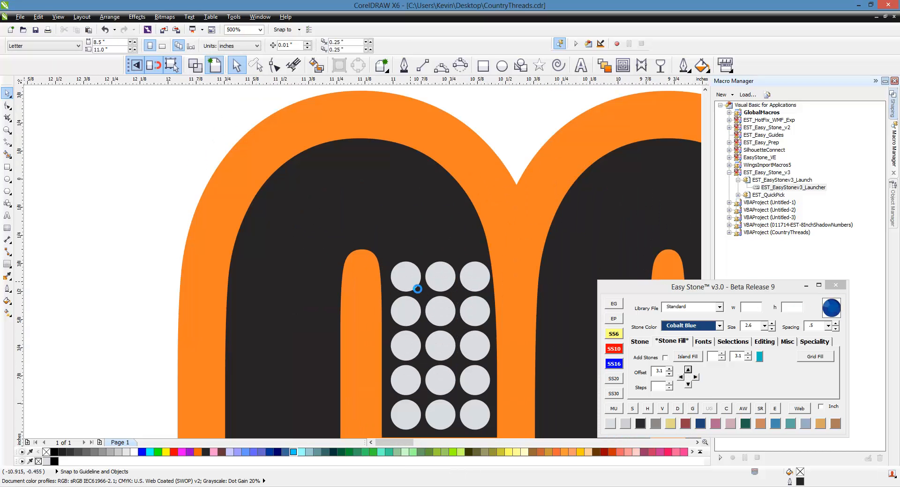
scroll(417, 289, up, 2)
drag(328, 225, 535, 284)
scroll(544, 283, up, 1)
scroll(534, 297, down, 1)
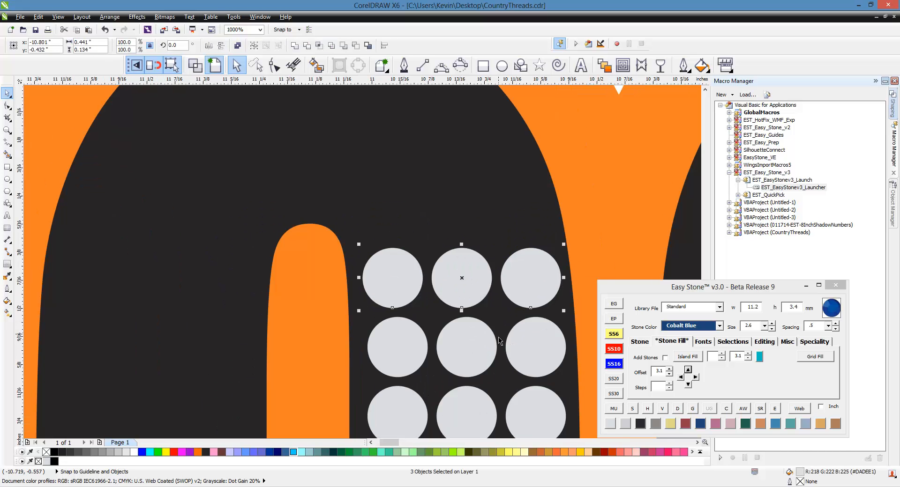
key(Escape)
Place two more SS10 stones above the right-hand column, stepping them inward along the C's curved outer edge.
scroll(482, 331, down, 8)
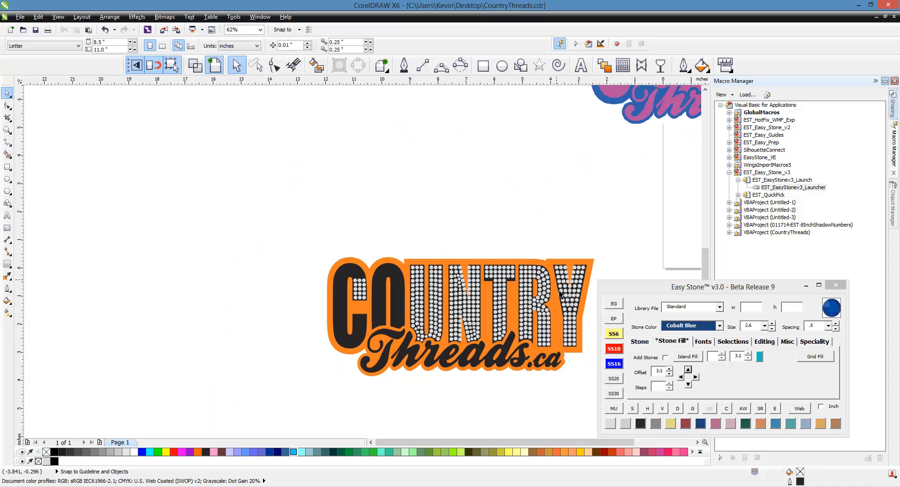
scroll(330, 281, up, 2)
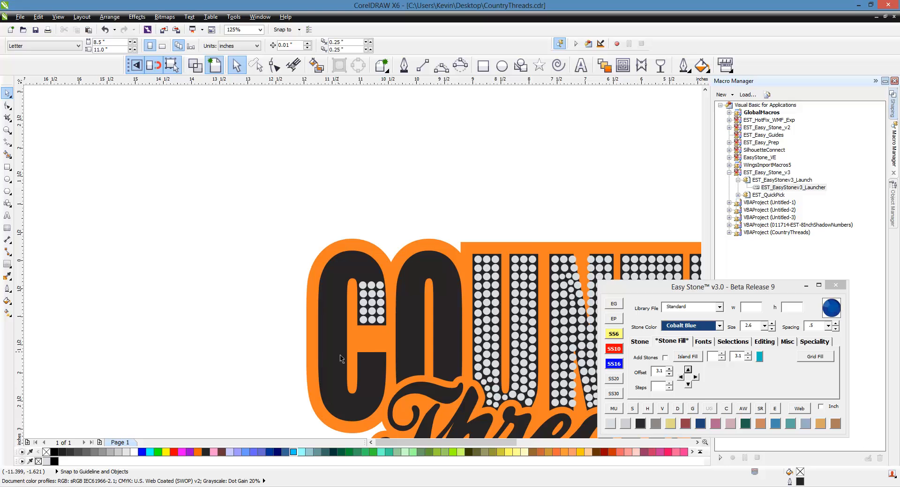
scroll(380, 278, up, 2)
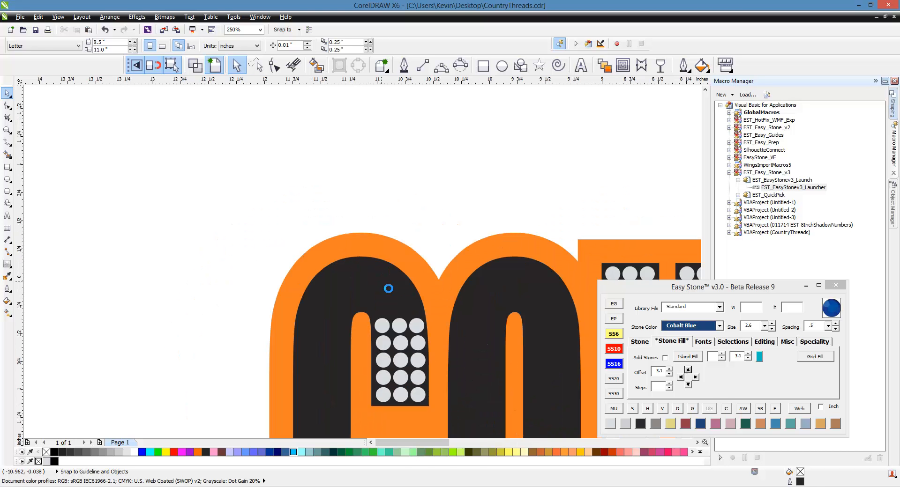
scroll(425, 319, up, 1)
click(483, 344)
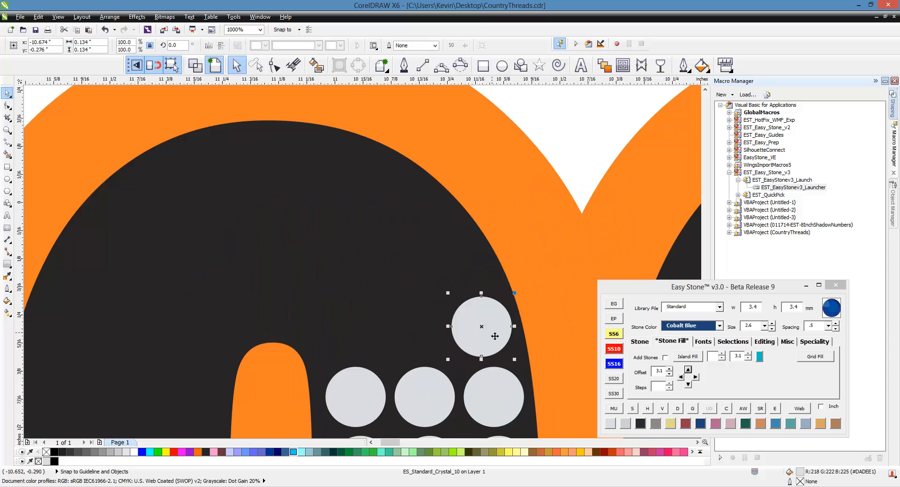
drag(490, 336, 474, 271)
scroll(475, 271, down, 2)
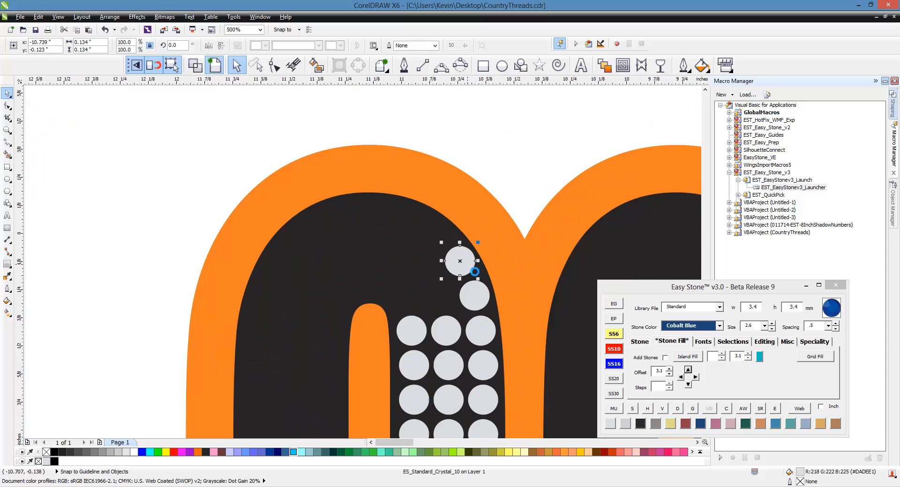
key(Escape)
Copy the bottom row of three stones from the upper arm straight across into the C's left stem.
scroll(452, 392, up, 1)
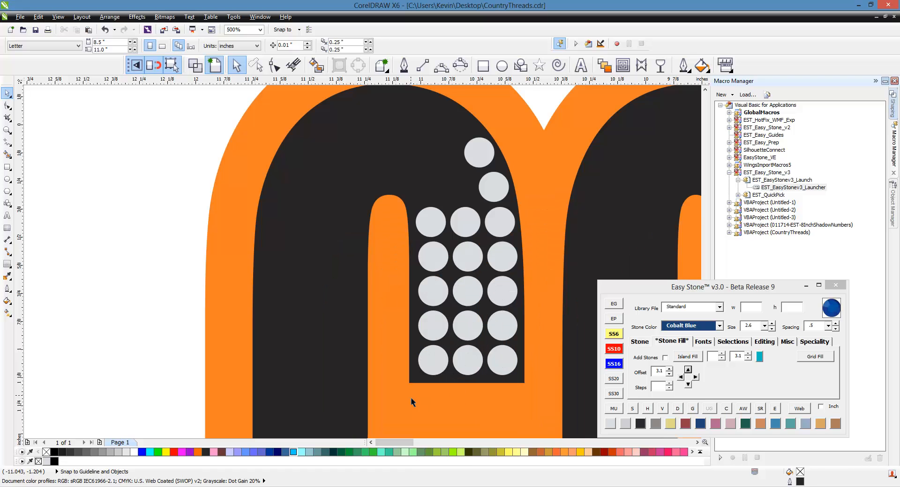
drag(410, 397, 544, 341)
drag(520, 370, 349, 374)
key(Escape)
scroll(386, 348, down, 1)
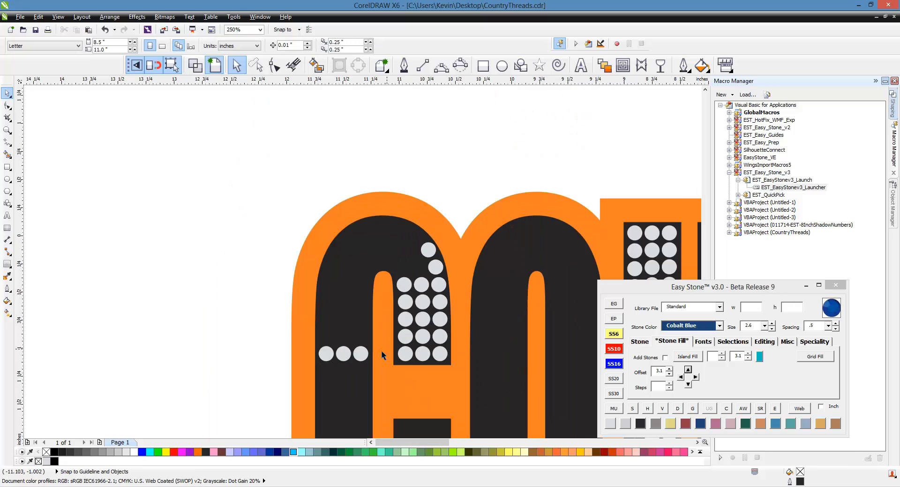
drag(220, 318, 379, 380)
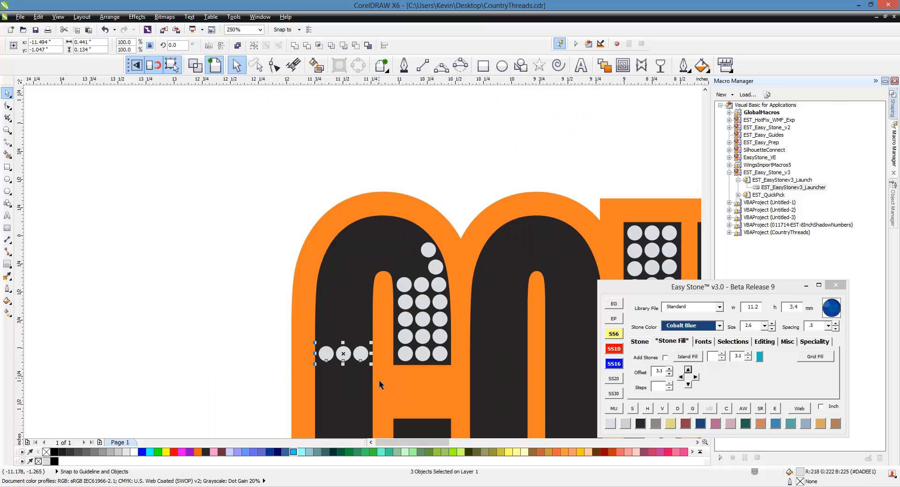
key(Escape)
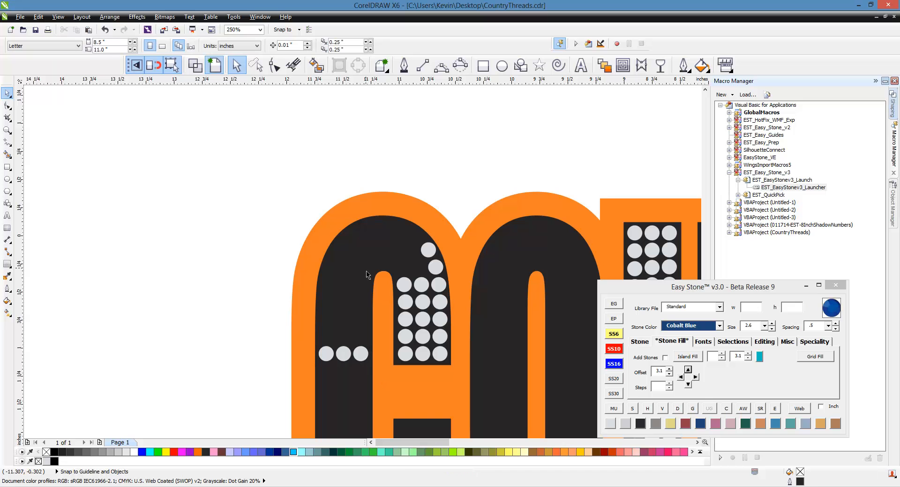
Add a vertical guideline through the C's top center and place three more SS10 stones along the outer curve, ending on it.
drag(24, 279, 383, 275)
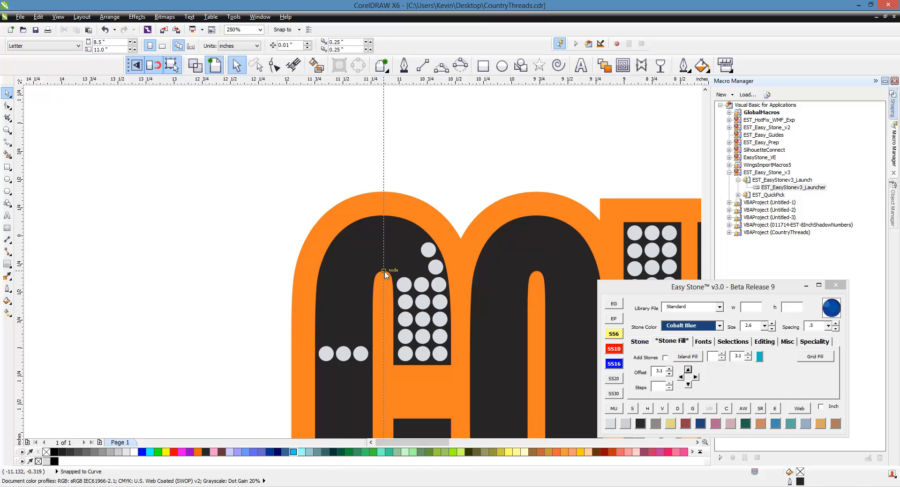
key(Escape)
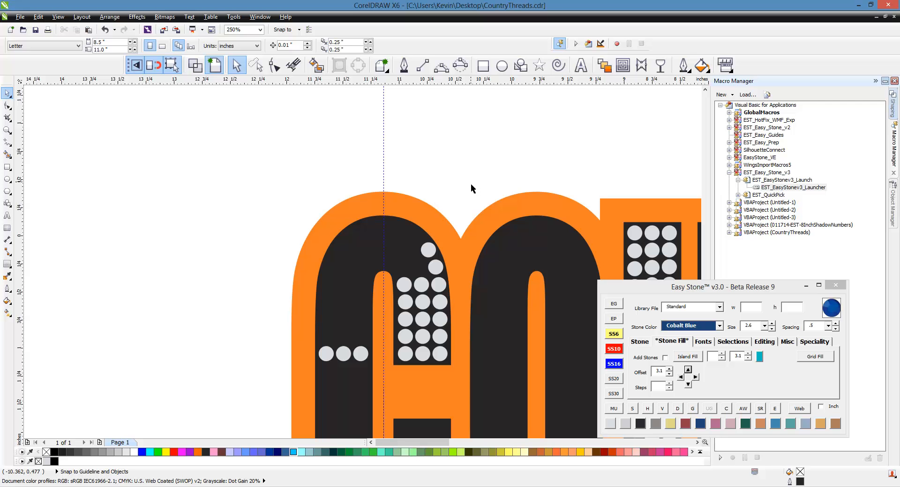
scroll(443, 364, up, 8)
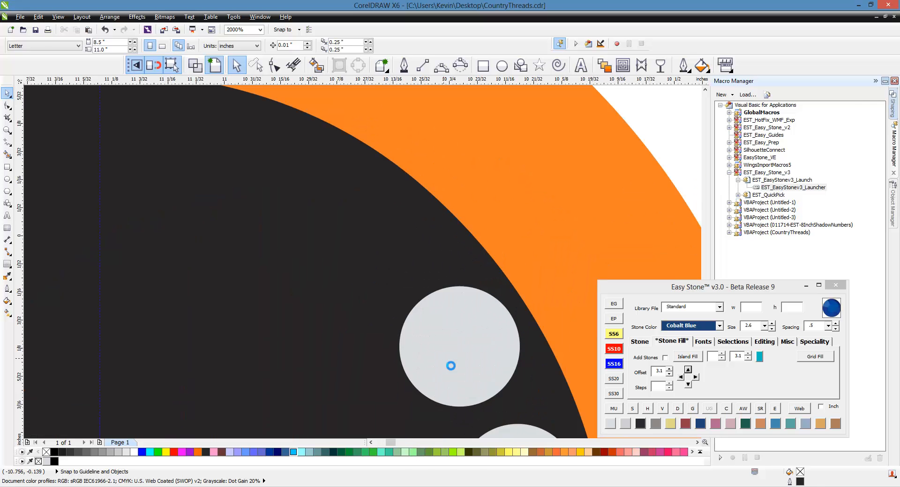
click(356, 241)
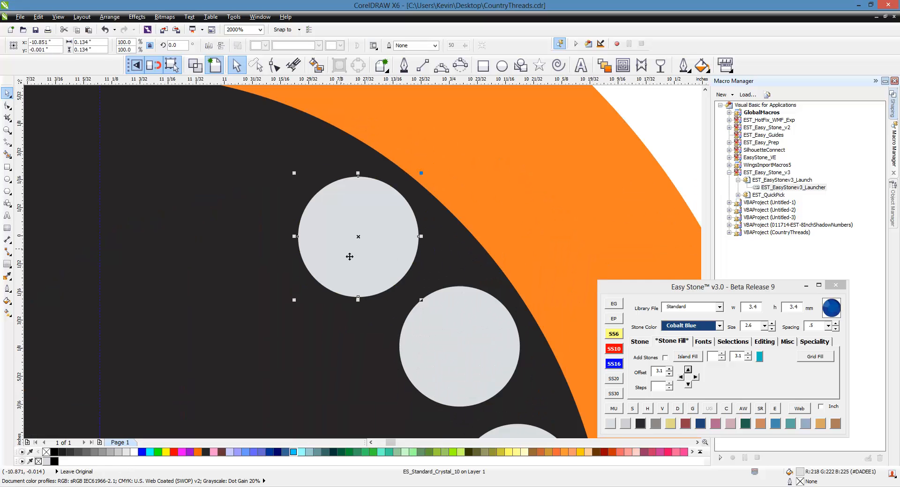
click(221, 197)
scroll(343, 241, down, 3)
scroll(361, 223, up, 3)
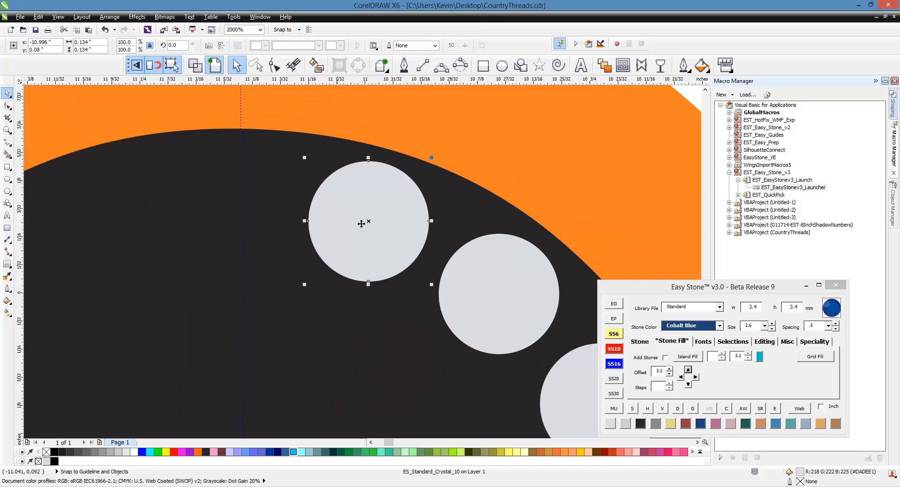
drag(375, 225, 241, 207)
scroll(253, 186, down, 2)
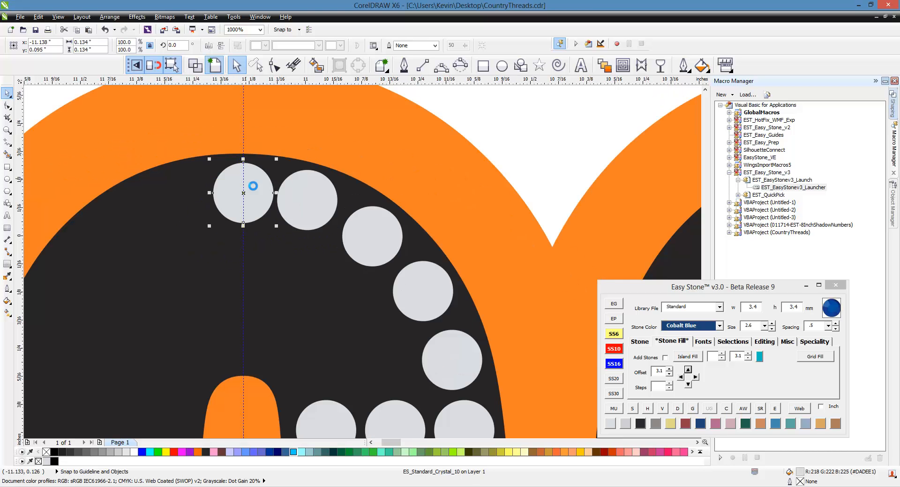
Re-space the outer row of stones evenly from the guideline down the C's upper arm and break the blend into separate stones.
scroll(389, 239, down, 1)
shift+click(338, 209)
shift+click(364, 220)
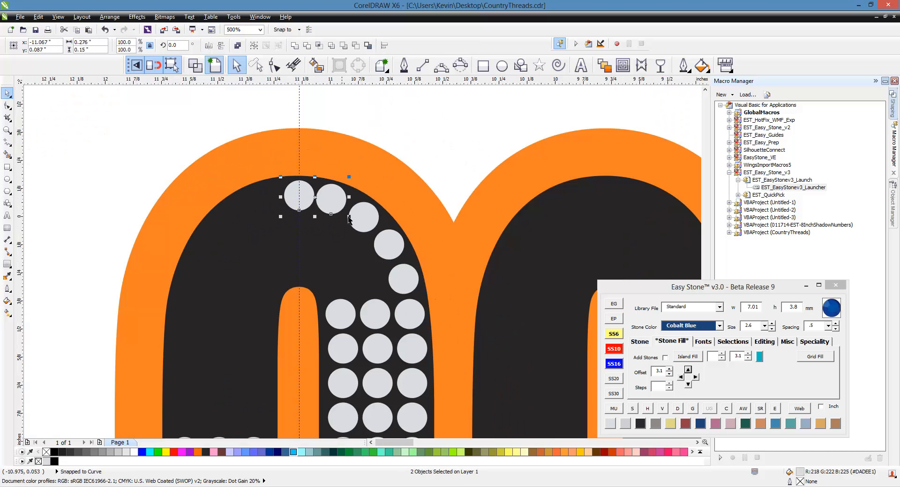
shift+click(383, 248)
shift+click(401, 277)
shift+click(410, 312)
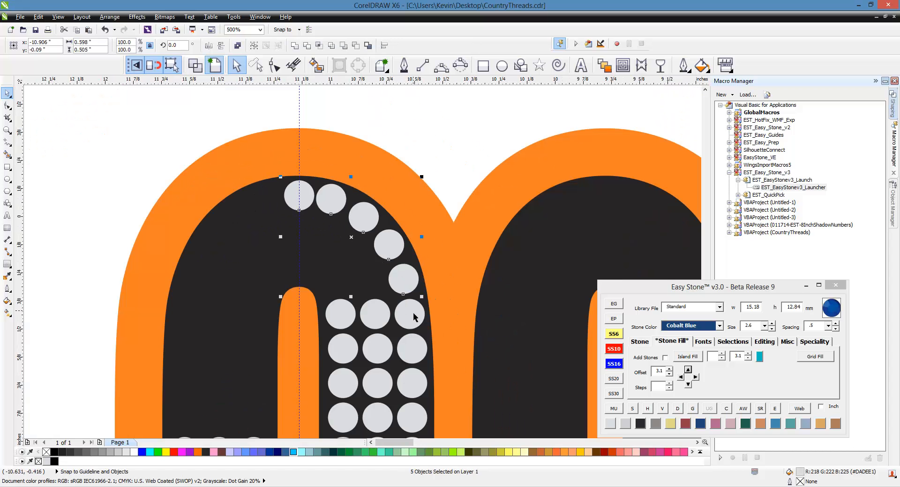
shift+click(414, 346)
shift+click(418, 418)
click(765, 342)
click(664, 373)
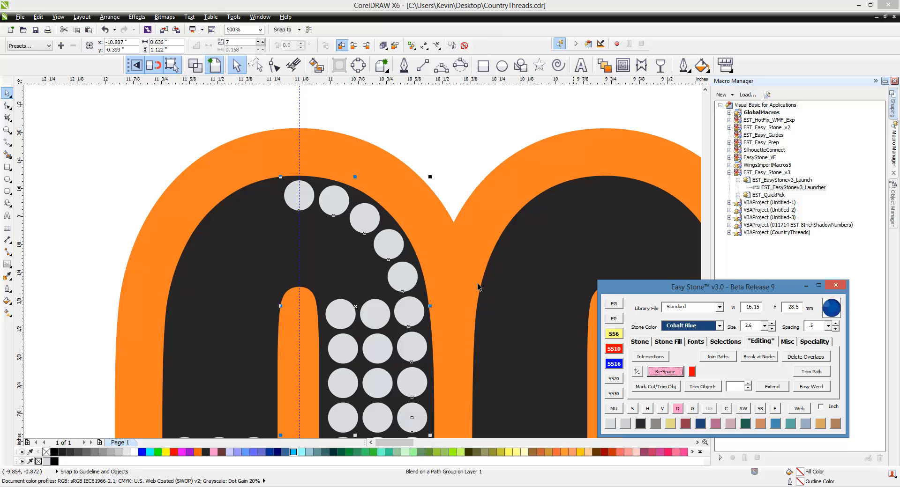
click(677, 407)
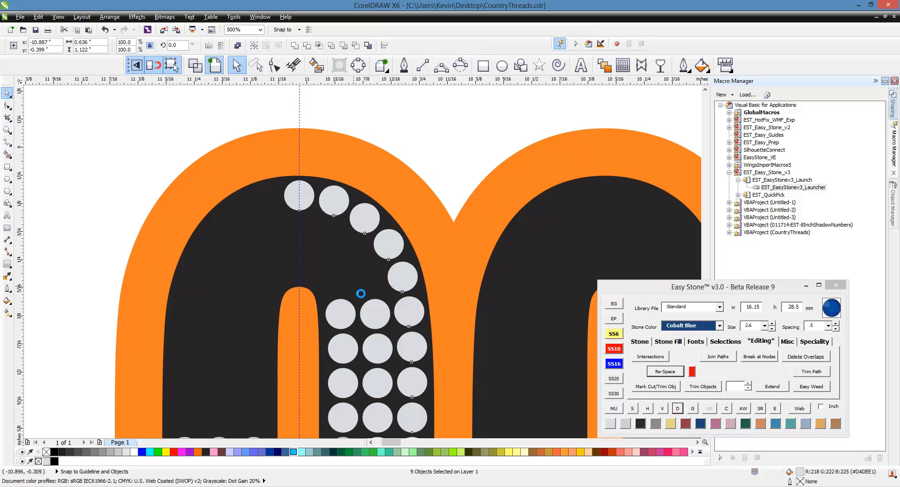
scroll(349, 293, up, 2)
drag(319, 333, 252, 183)
right_click(319, 270)
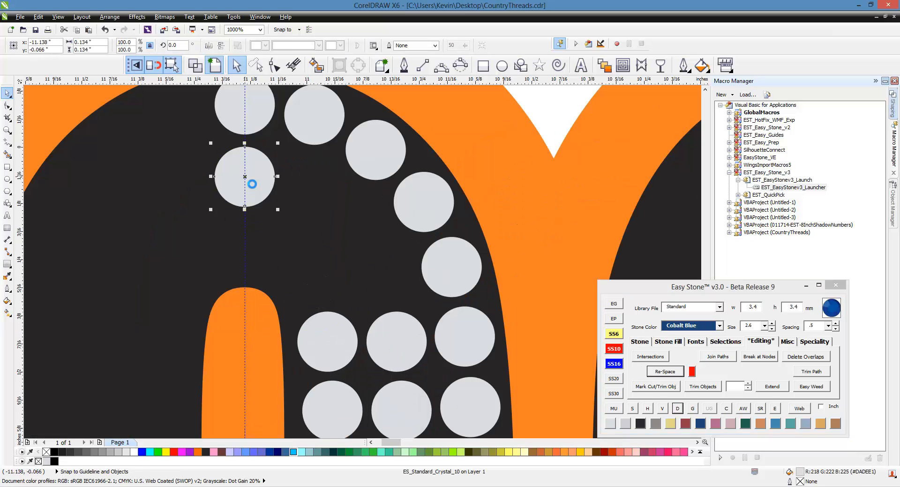
key(Delete)
Duplicate the C's top center stone downward twice along the guideline to fill the space above the inner counter.
click(254, 125)
click(668, 341)
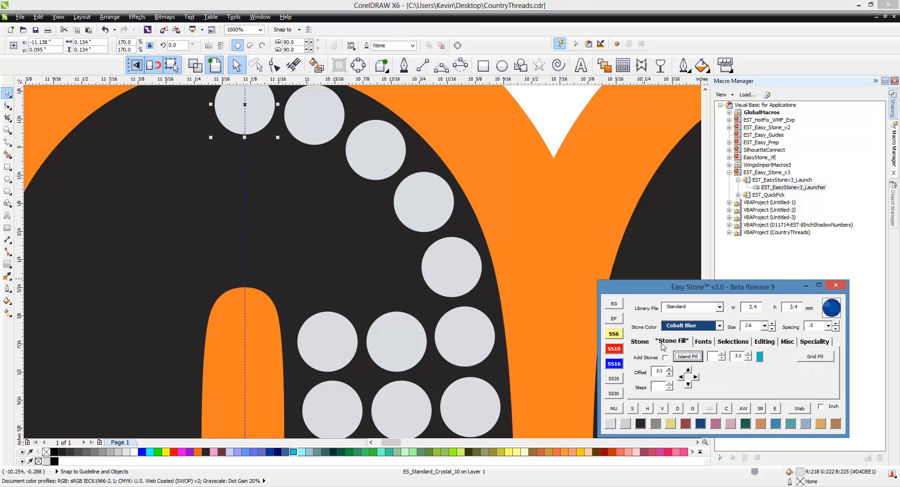
click(688, 385)
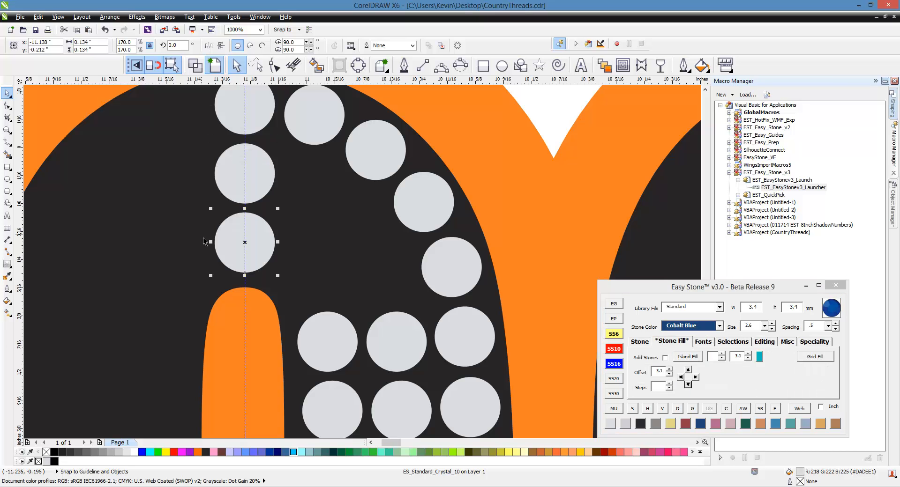
key(Escape)
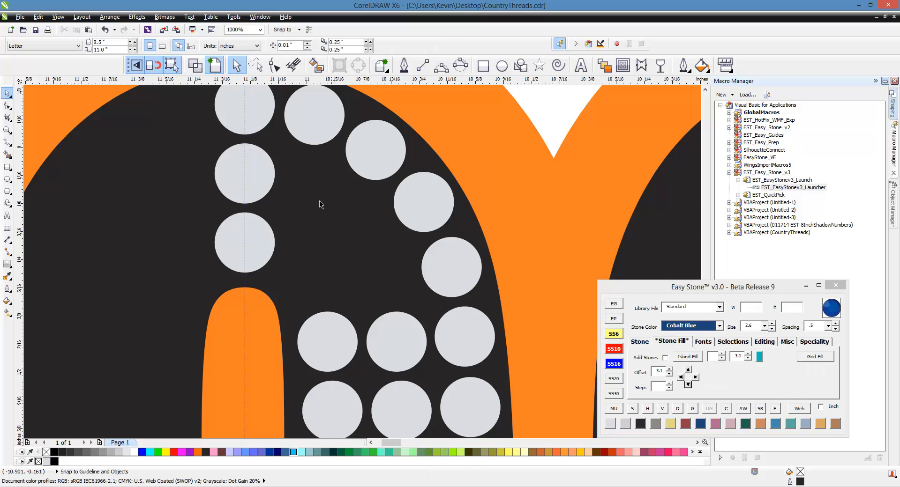
Place three SS10 stones in the gap of the C's bend, two continuing the middle row and one the inner row.
scroll(282, 195, up, 2)
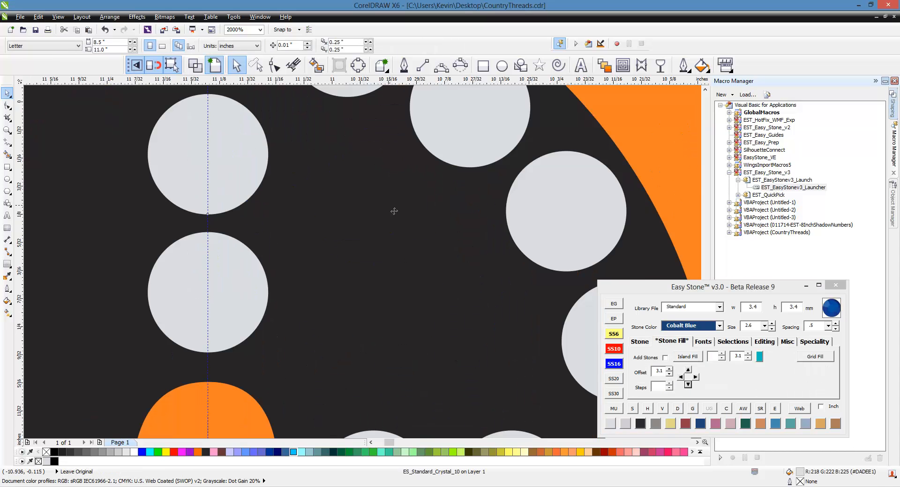
click(478, 308)
scroll(478, 307, down, 1)
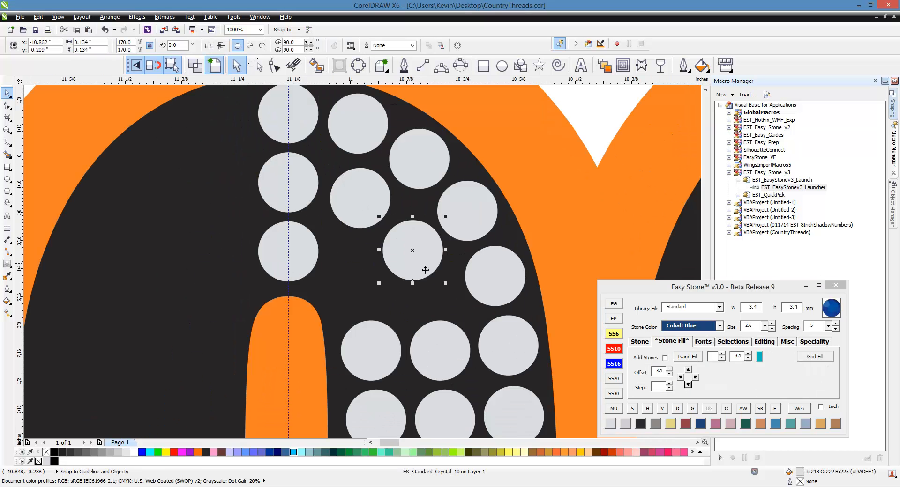
click(352, 286)
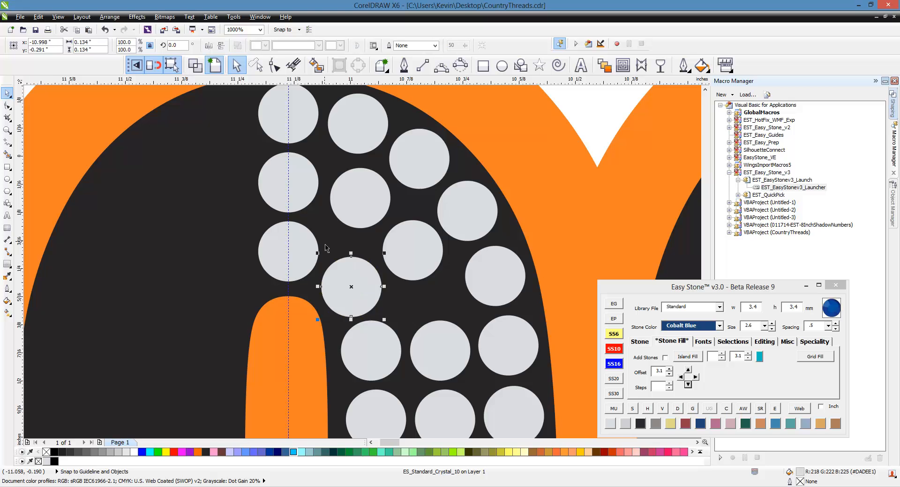
Re-space the middle row evenly from the second guideline stone around the bend to the bottom of the upper arm.
scroll(347, 253, down, 1)
click(306, 212)
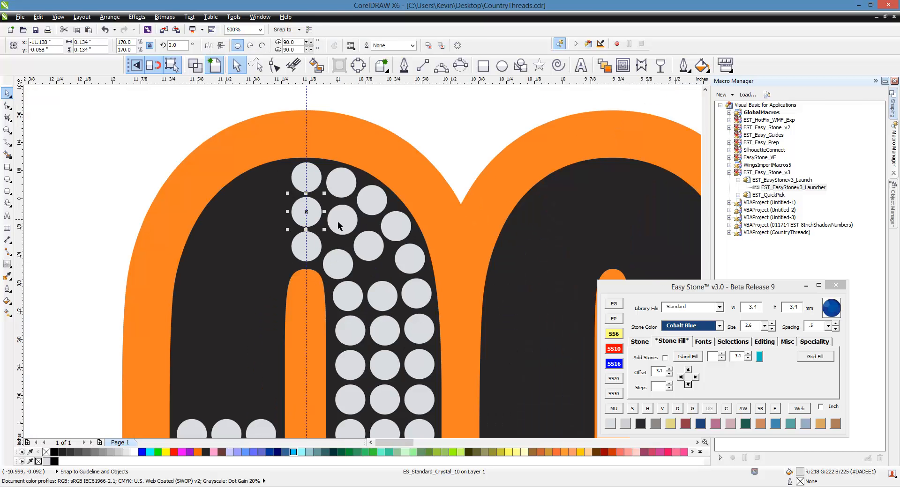
shift+click(341, 220)
shift+click(367, 245)
shift+click(384, 299)
shift+click(384, 331)
shift+click(383, 366)
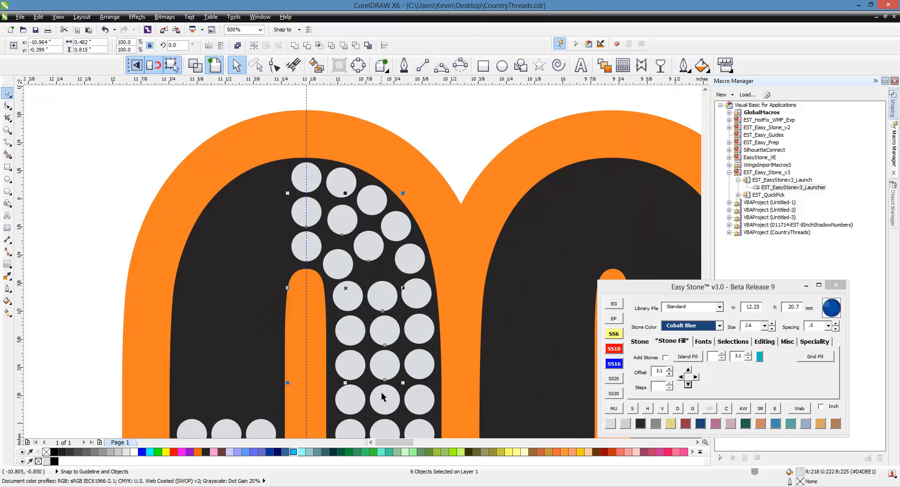
shift+click(383, 396)
scroll(416, 237, down, 1)
scroll(405, 330, up, 1)
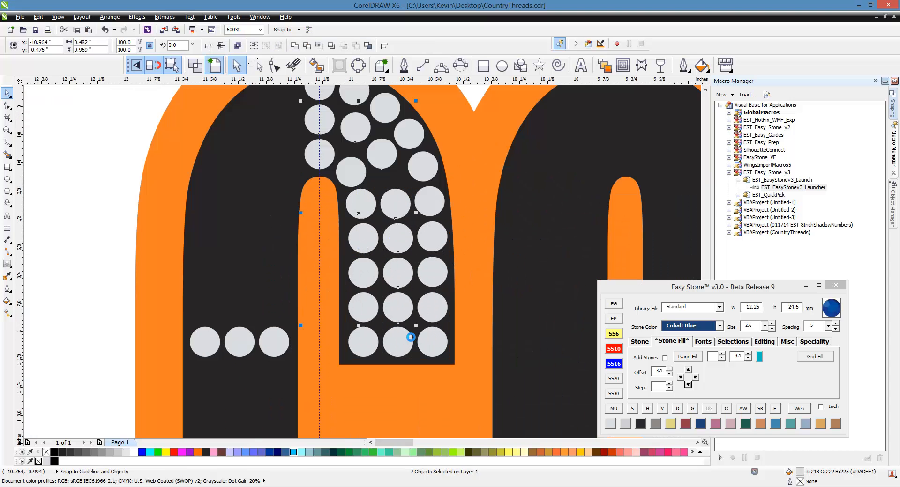
shift+click(404, 345)
click(762, 342)
click(667, 374)
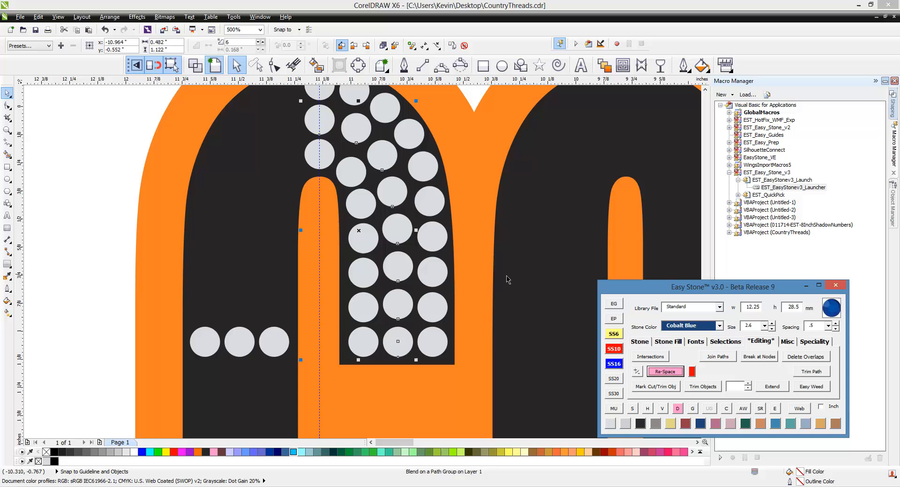
click(482, 254)
Break the re-spaced middle row into separate stones and shift its stone just below the bend slightly toward the outer edge.
scroll(356, 147, up, 1)
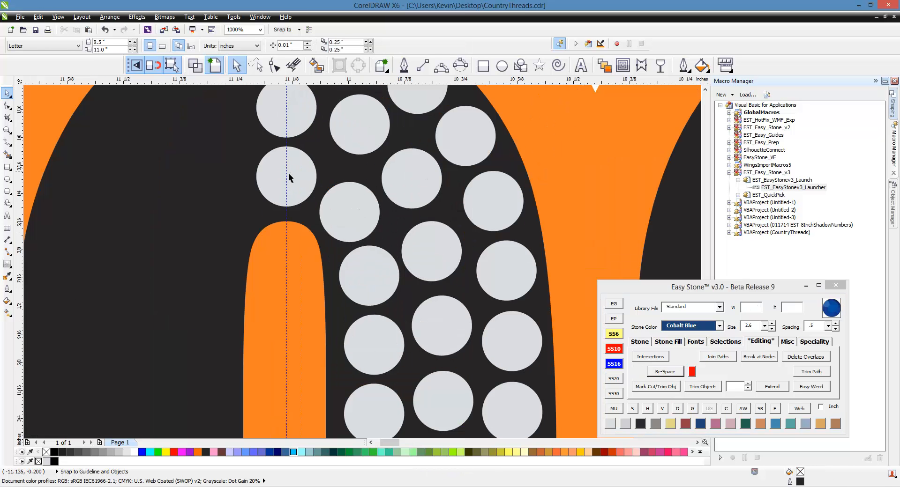
click(322, 172)
shift+click(281, 174)
scroll(344, 181, down, 1)
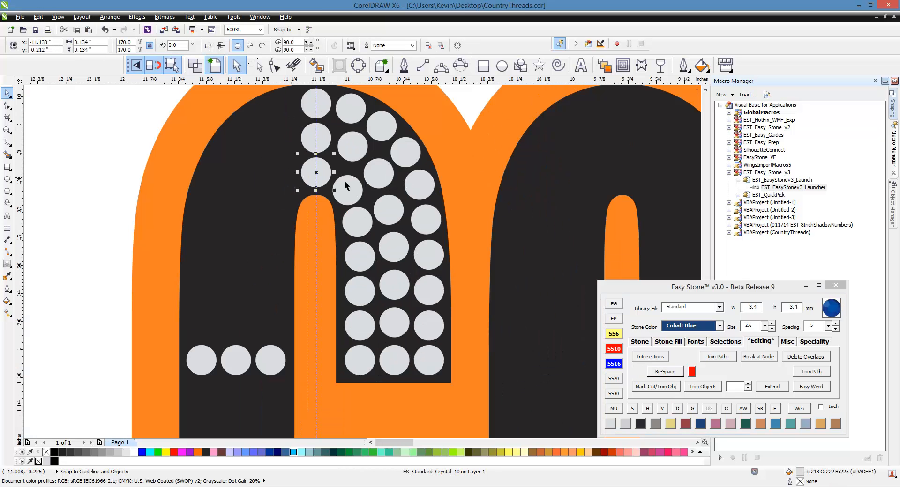
key(Escape)
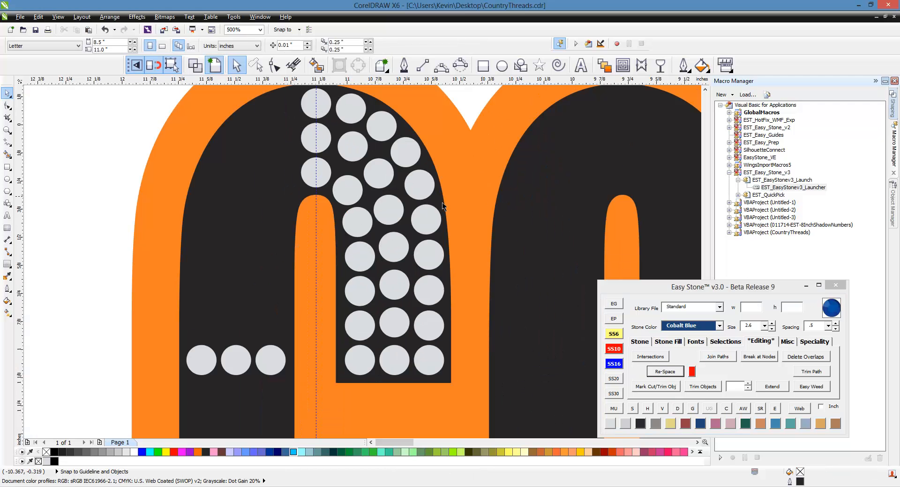
click(407, 212)
click(678, 409)
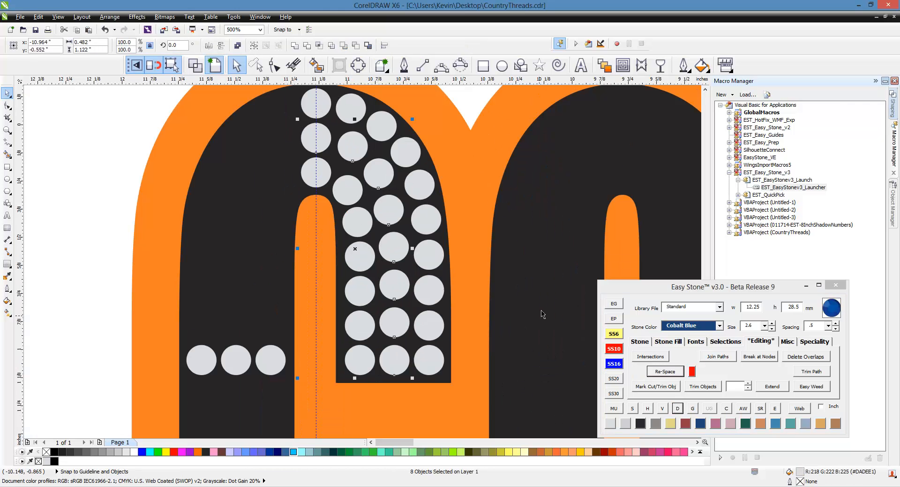
scroll(384, 195, up, 2)
drag(418, 231, 434, 231)
Re-space the inner row evenly from the lowest guideline stone down to the bottom of the C's upper arm.
scroll(407, 197, down, 1)
click(277, 165)
shift+click(319, 200)
shift+click(344, 252)
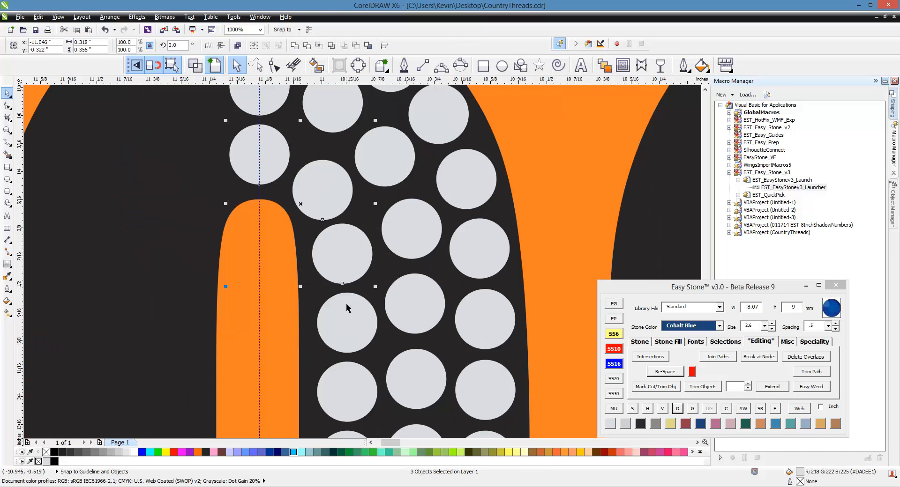
shift+click(345, 305)
scroll(403, 208, down, 1)
shift+click(379, 307)
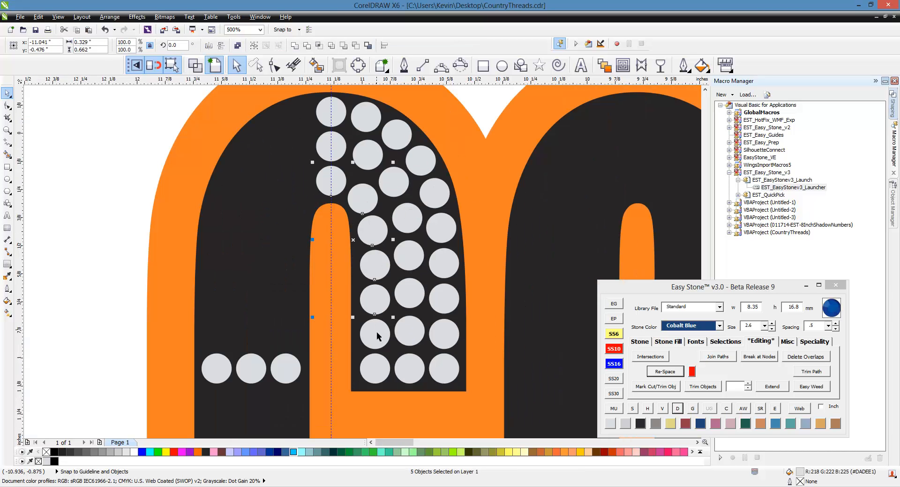
shift+click(379, 336)
shift+click(371, 371)
click(665, 373)
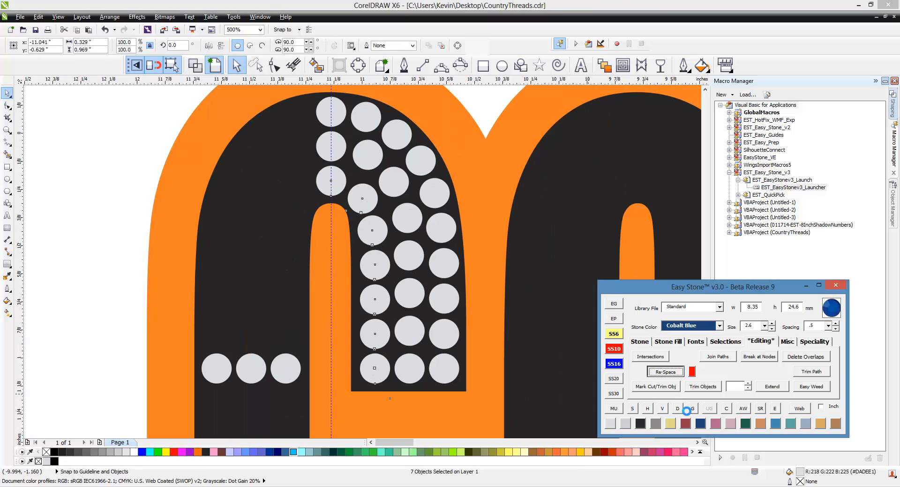
click(513, 251)
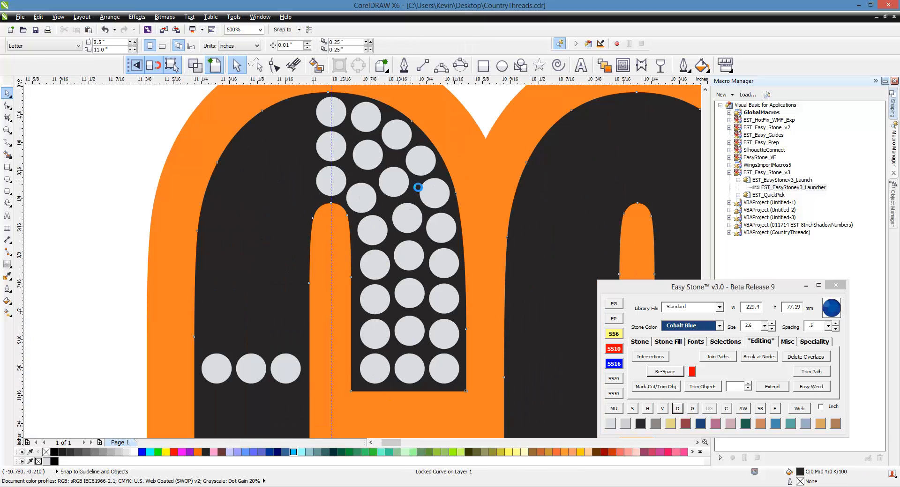
Nudge the two middle-row stones in the C's bend slightly outward and downward to even out the gaps around them.
scroll(415, 187, up, 2)
click(377, 206)
scroll(399, 212, down, 1)
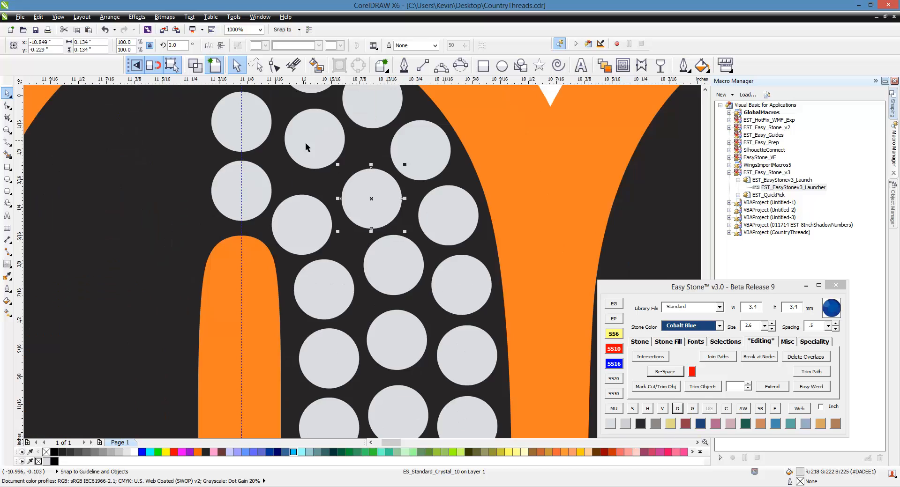
click(305, 143)
scroll(305, 142, up, 1)
scroll(398, 194, down, 1)
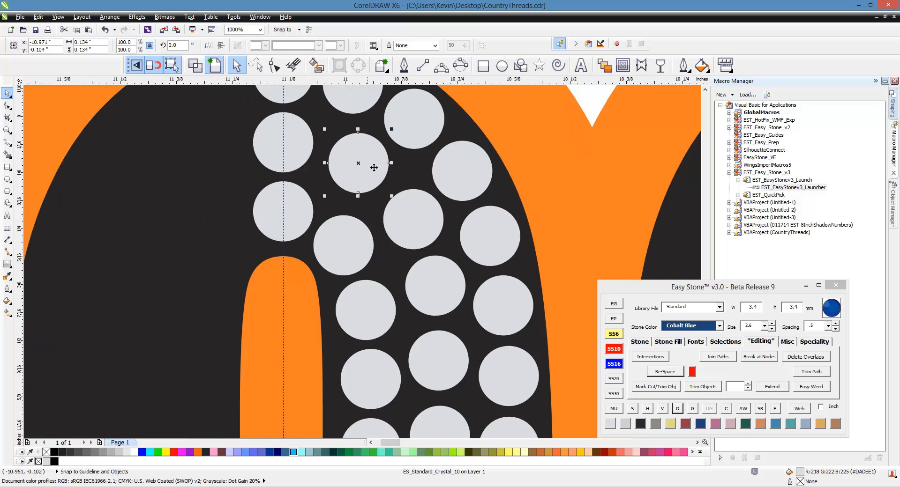
scroll(374, 167, up, 1)
scroll(361, 168, down, 3)
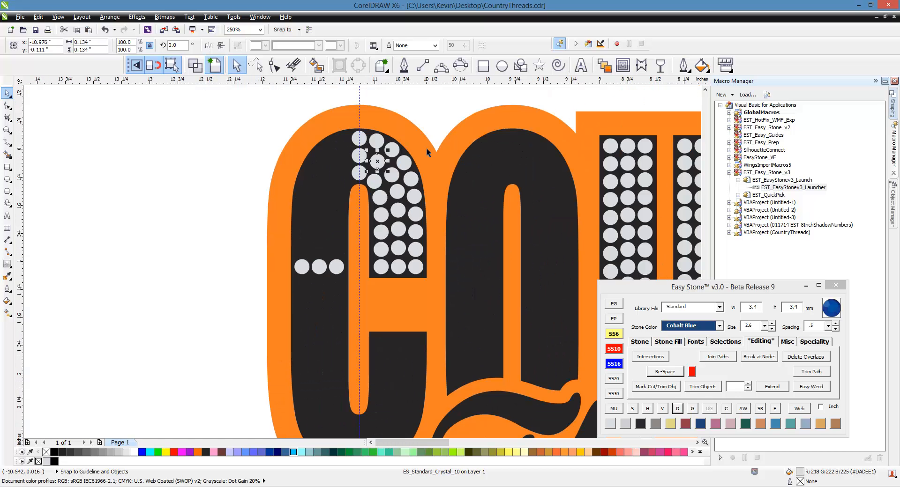
key(Escape)
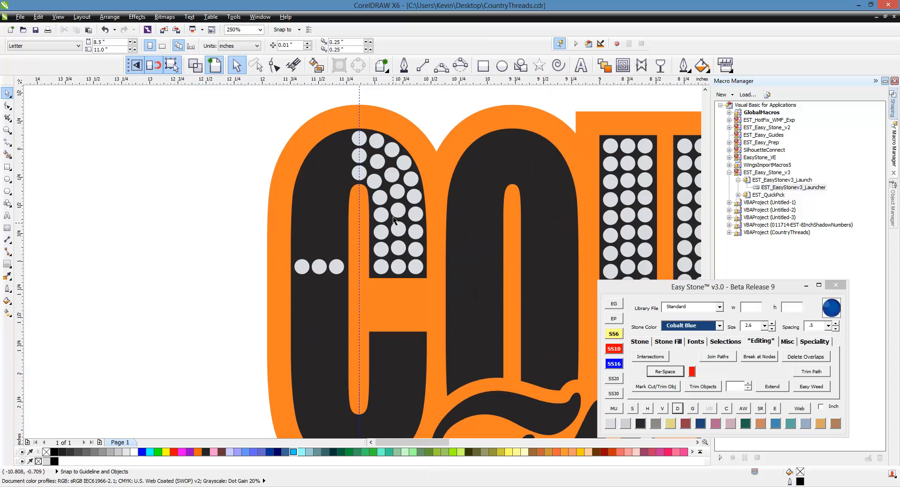
Nudge the middle-row stones around the bend of the C's upper arm inward to even out the gaps between them.
scroll(394, 220, up, 1)
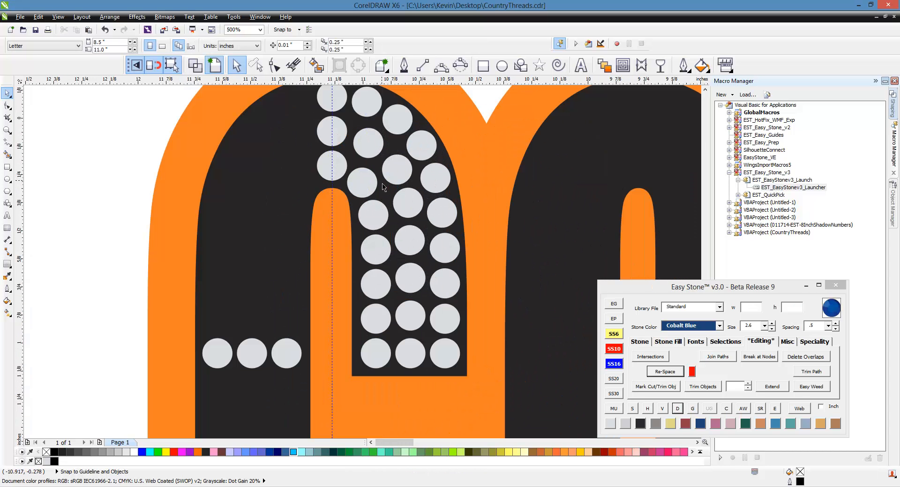
scroll(403, 141, up, 2)
click(283, 145)
click(377, 250)
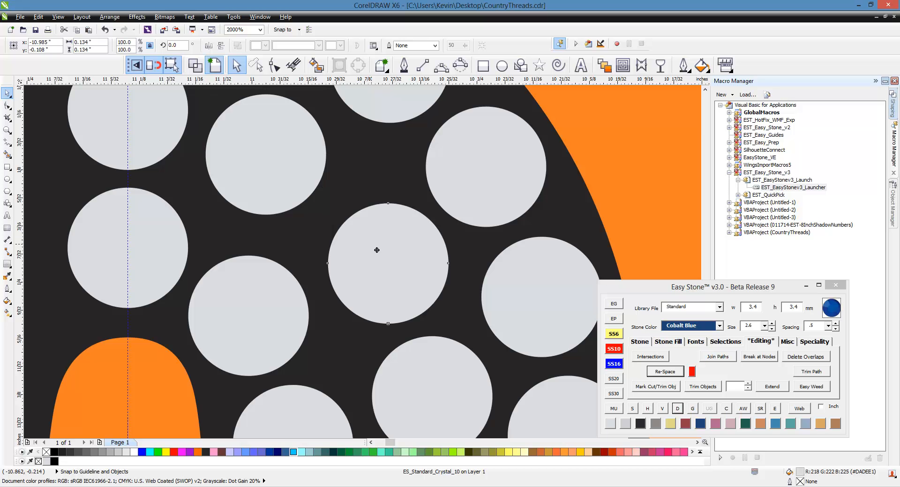
drag(376, 250, 365, 240)
scroll(331, 144, down, 1)
scroll(383, 259, up, 1)
drag(386, 269, 381, 266)
drag(401, 398, 355, 385)
scroll(319, 196, down, 1)
scroll(370, 388, up, 1)
scroll(465, 228, down, 2)
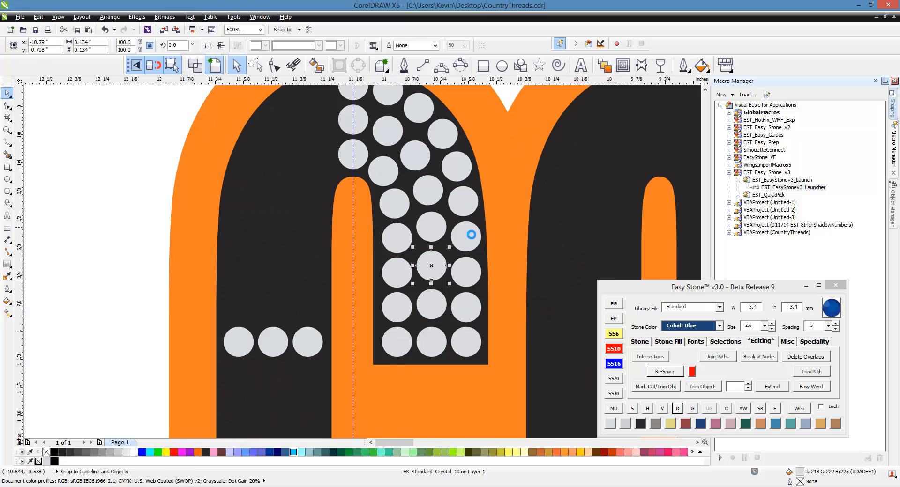
click(506, 220)
scroll(401, 275, down, 1)
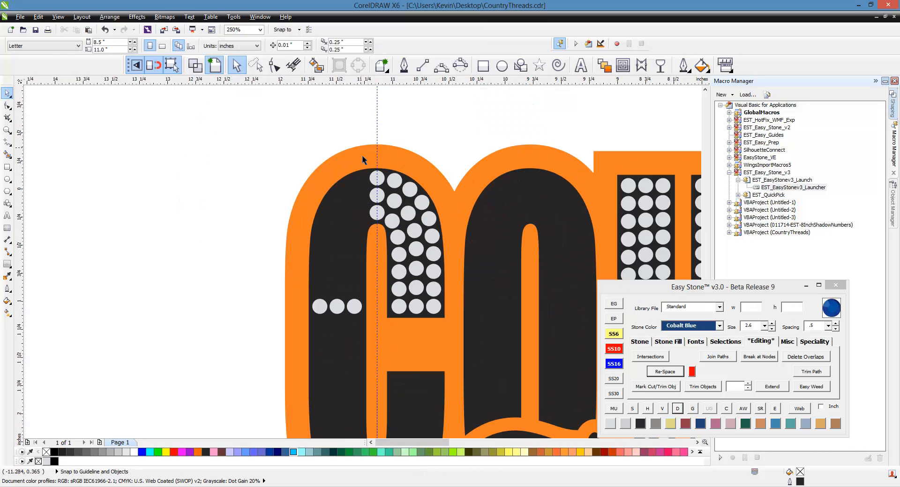
Mirror a copy of the upper arm's stones onto the C's left side and line its edge column up with the guideline stones.
drag(362, 158, 468, 321)
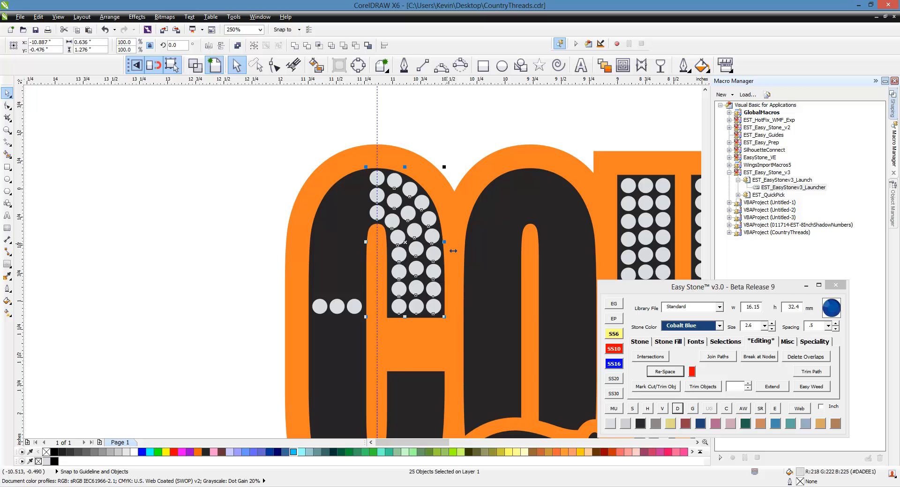
drag(446, 242, 320, 248)
right_click(321, 249)
scroll(337, 216, up, 1)
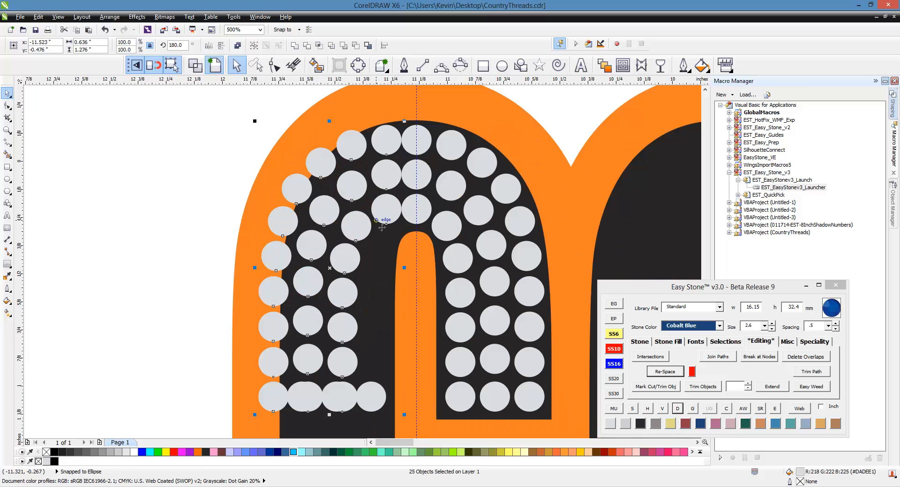
drag(396, 210, 423, 215)
scroll(253, 187, down, 4)
click(186, 180)
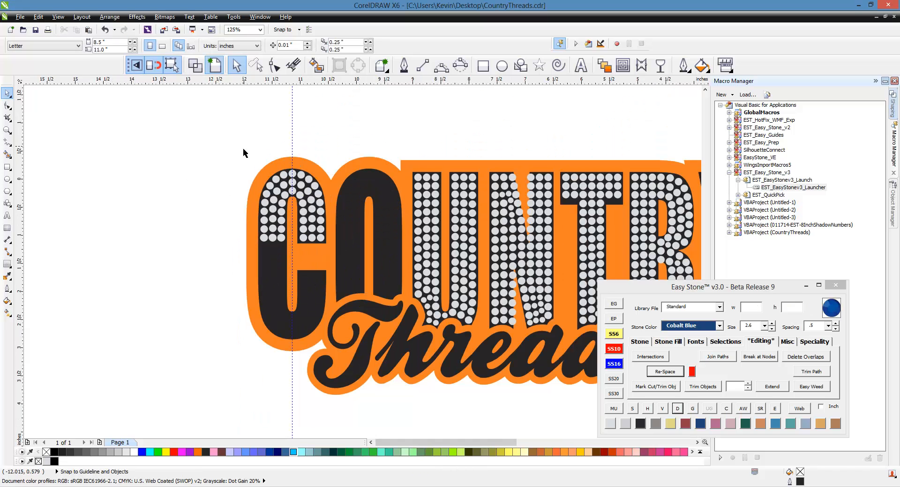
Mirror a copy of the whole upper arch of stones down into the C's bottom curve and shift it slightly up inside the outline.
drag(195, 136, 349, 269)
drag(318, 199, 308, 301)
scroll(309, 278, up, 1)
scroll(285, 382, up, 2)
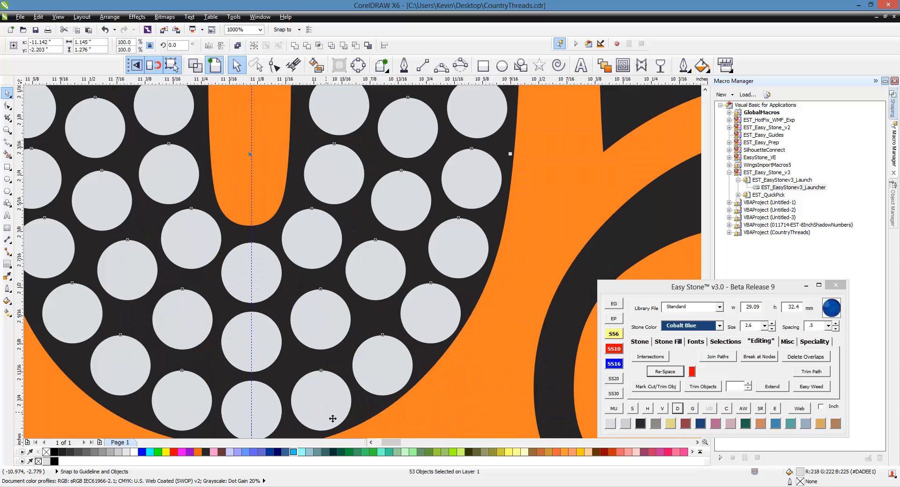
mouse_move(332, 419)
mouse_down()
mouse_move(330, 391)
mouse_move(326, 403)
mouse_up()
scroll(333, 404, down, 2)
scroll(324, 388, up, 3)
scroll(287, 393, down, 2)
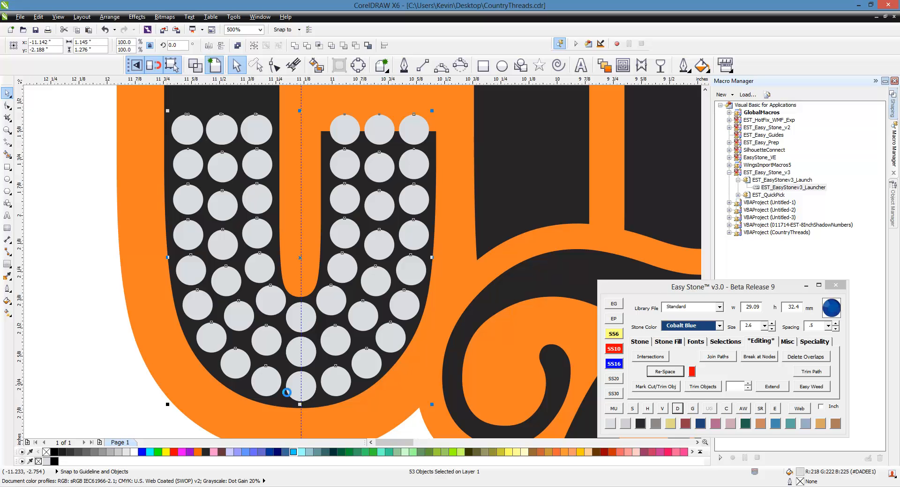
scroll(279, 386, down, 1)
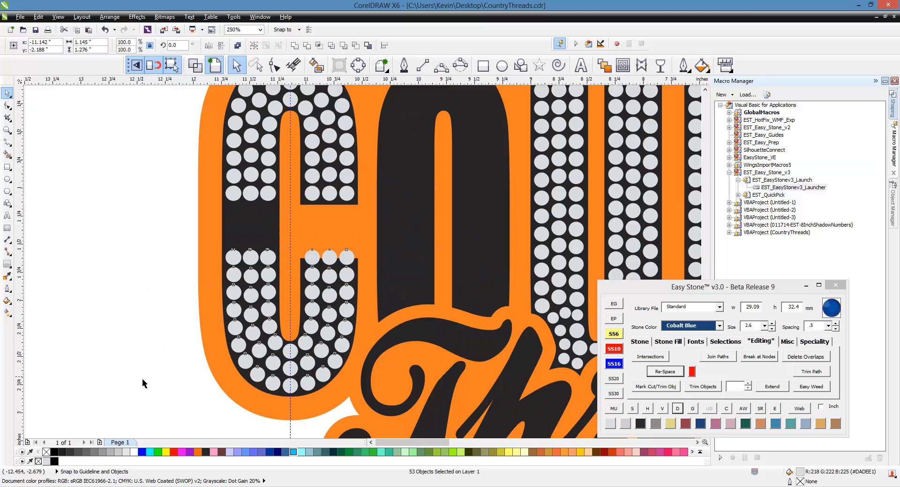
click(142, 379)
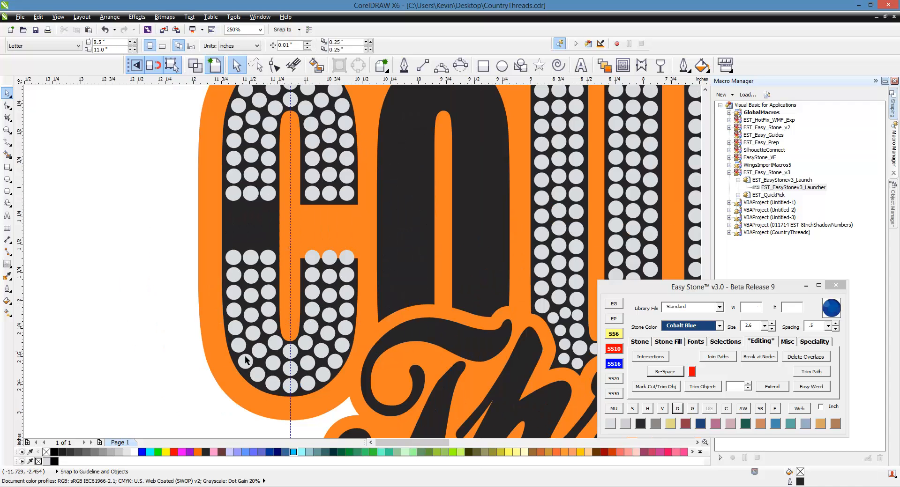
Delete the three stones that overhang the upper end of the C's lower arm.
scroll(328, 278, up, 1)
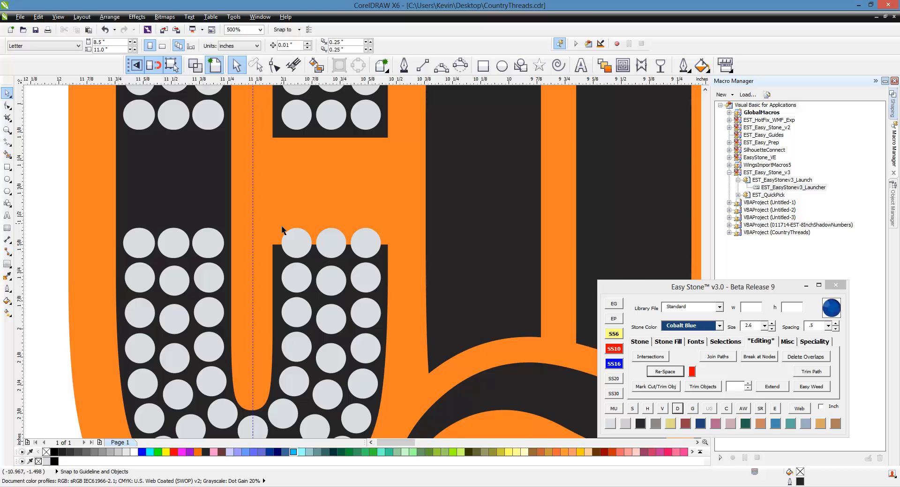
scroll(354, 294, down, 1)
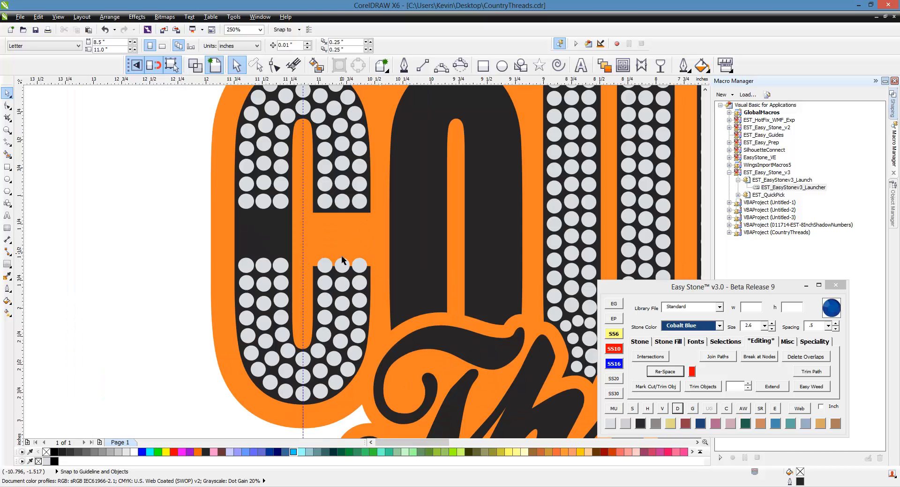
scroll(341, 254, up, 1)
scroll(272, 245, up, 1)
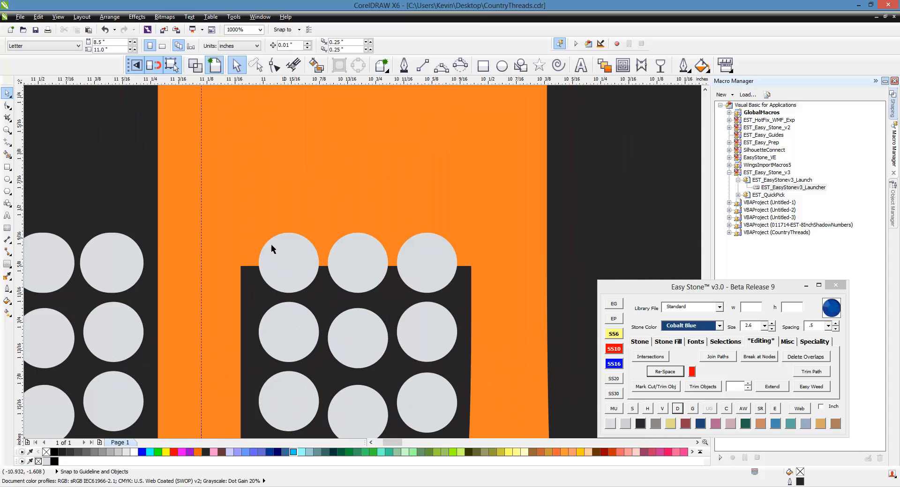
drag(249, 227, 479, 303)
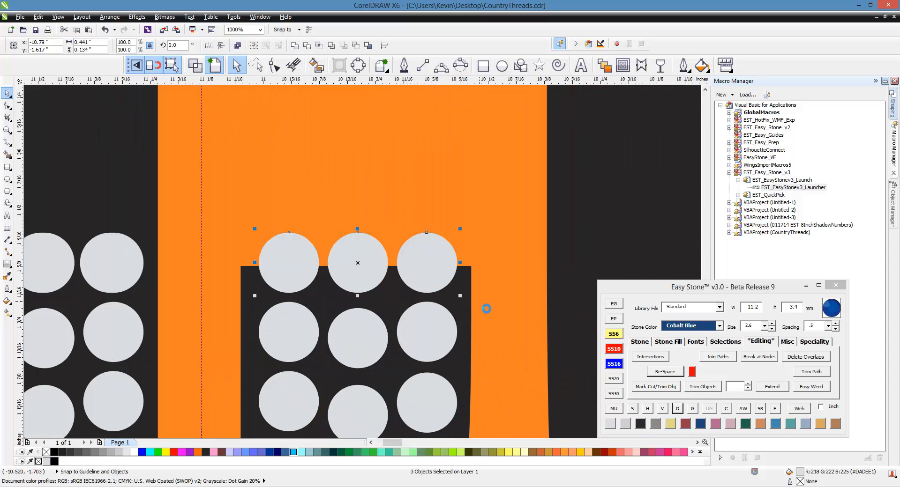
key(Delete)
Move the inner-row end stone of the C's lower arm straight up, close to the arm's top edge.
scroll(382, 330, up, 1)
click(206, 328)
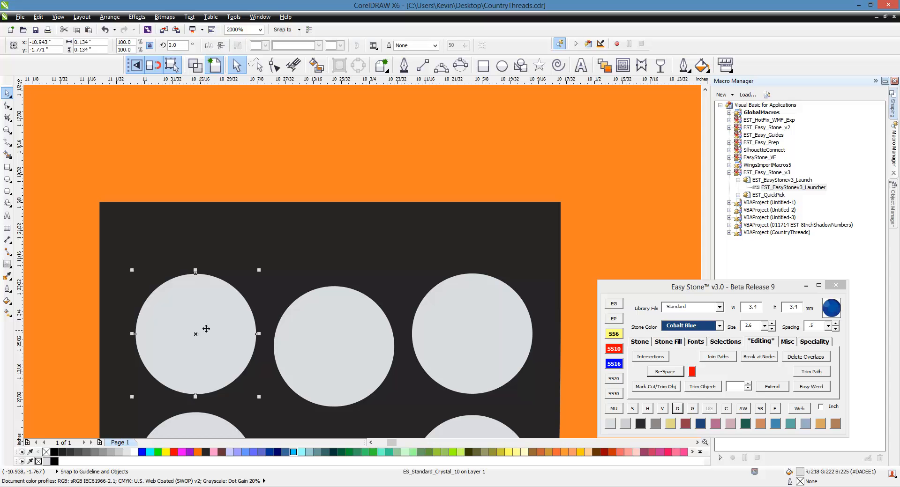
drag(206, 329, 204, 290)
key(Escape)
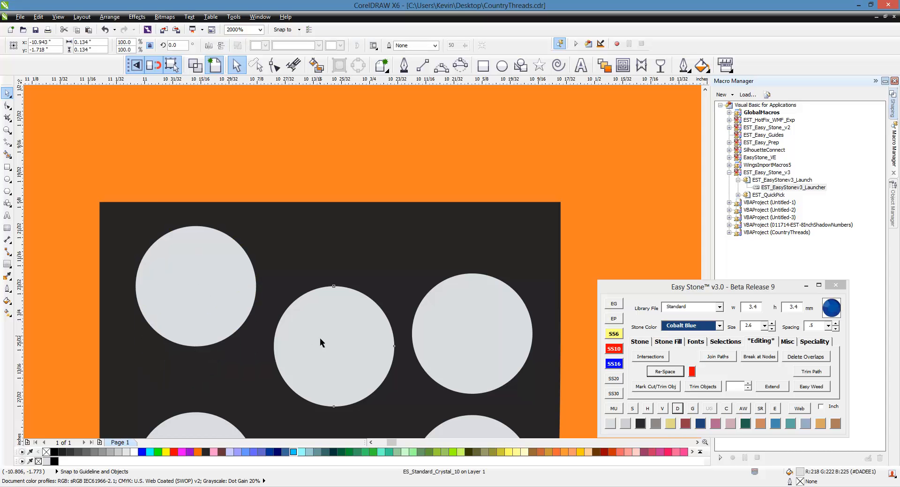
Align the tops of the lower arm's middle and outer end stones with the raised inner end stone.
click(319, 338)
shift+click(210, 310)
key(t)
click(421, 336)
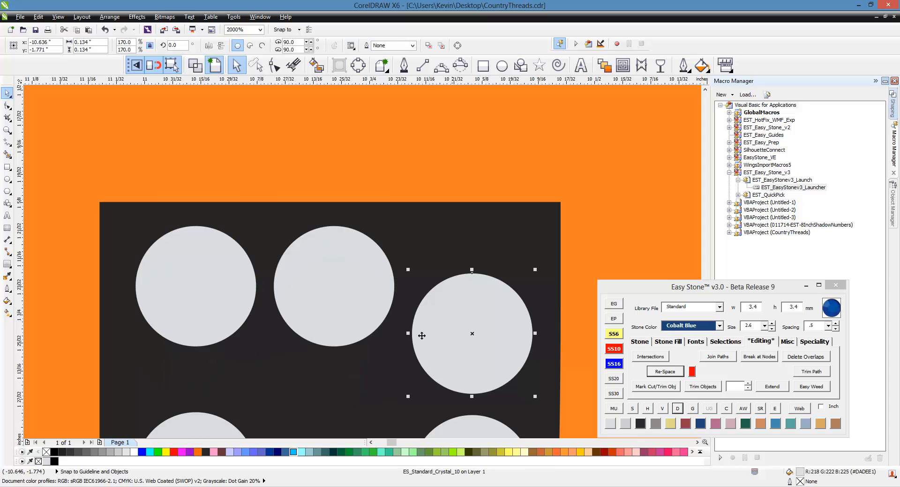
shift+click(339, 310)
key(t)
key(Escape)
scroll(473, 175, down, 4)
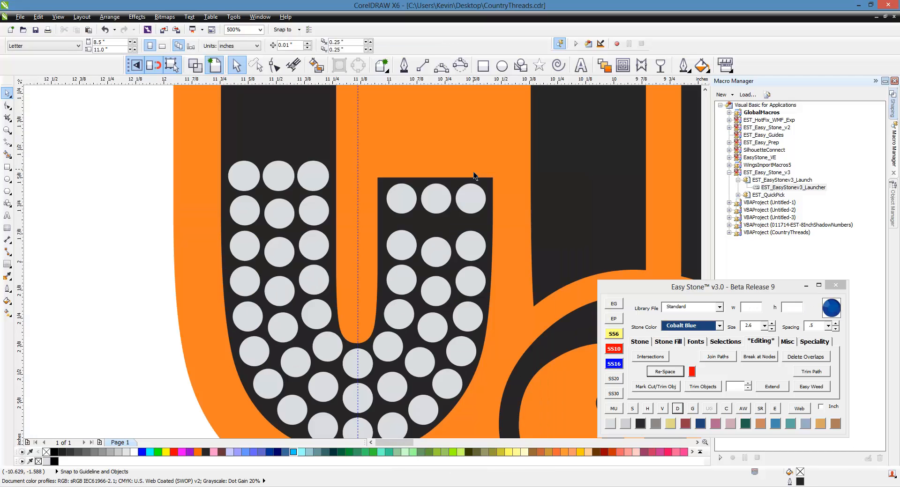
Re-space the outer row evenly from the lower arm's end around the bottom curve to the left side's top stone, and break it into separate stones.
click(470, 203)
shift+click(471, 247)
shift+click(466, 280)
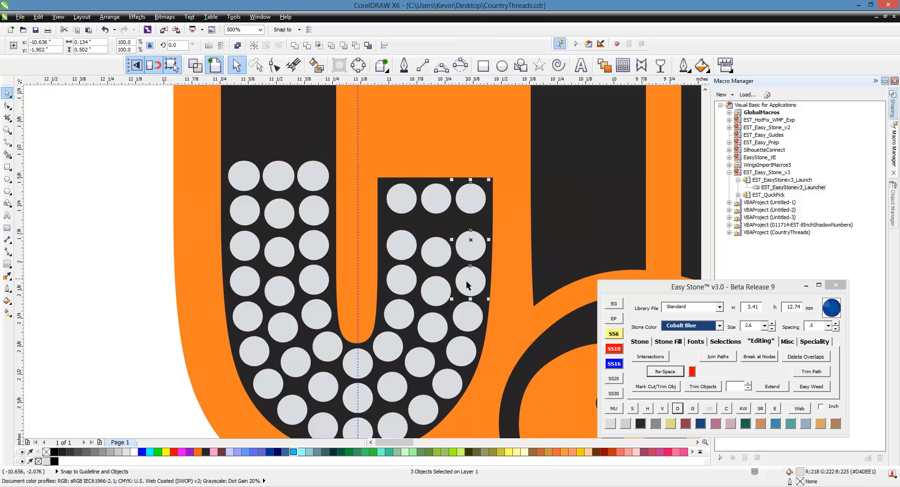
shift+click(467, 323)
shift+click(460, 363)
scroll(486, 255, down, 1)
scroll(461, 328, up, 1)
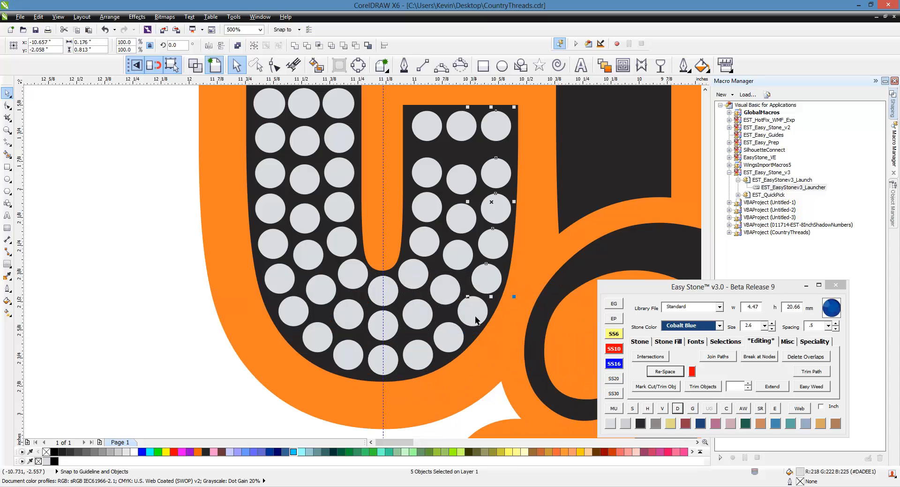
shift+click(478, 319)
shift+click(447, 347)
shift+click(420, 367)
shift+click(376, 366)
shift+click(342, 366)
shift+click(315, 348)
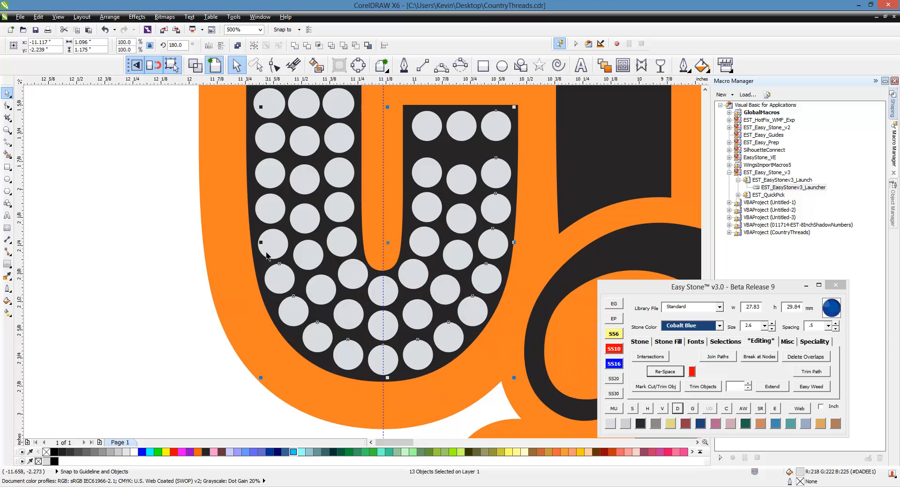
shift+click(267, 255)
shift+click(275, 206)
shift+click(268, 174)
shift+click(271, 125)
shift+click(269, 111)
click(674, 372)
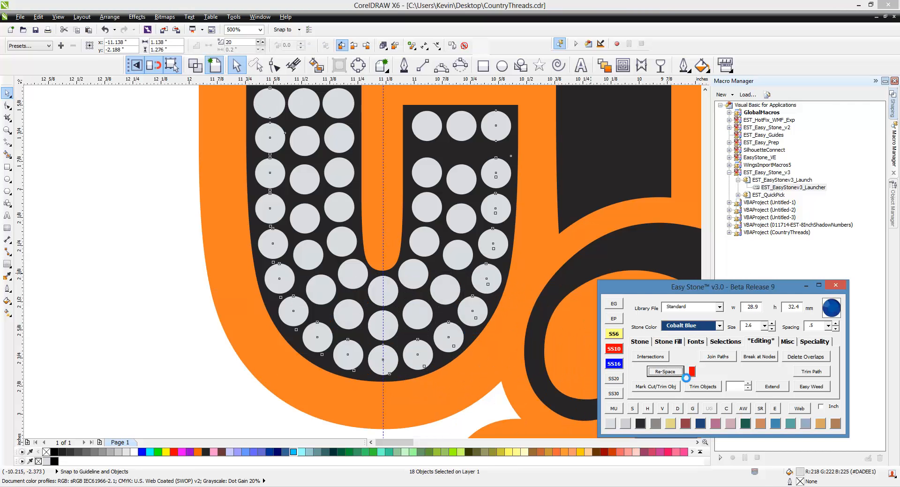
click(677, 409)
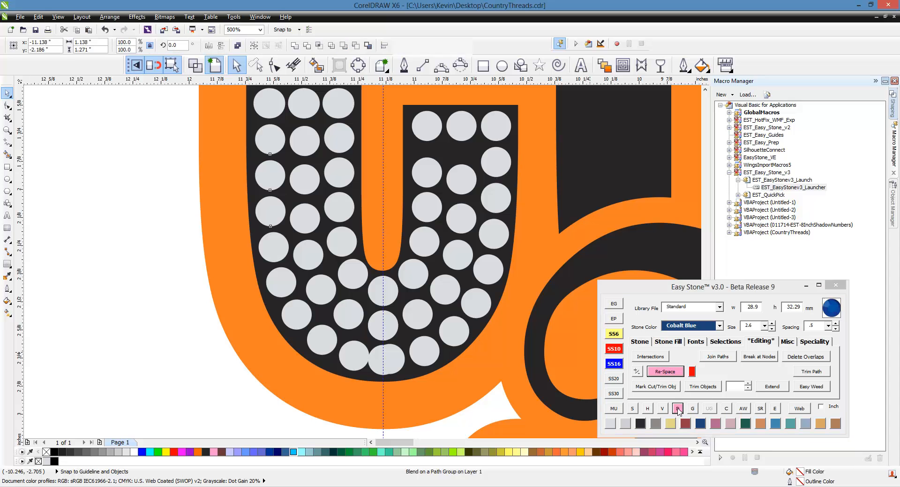
Re-space the middle row evenly from the lower arm's end around the bottom curve to the left side's top stone.
click(458, 140)
shift+click(458, 186)
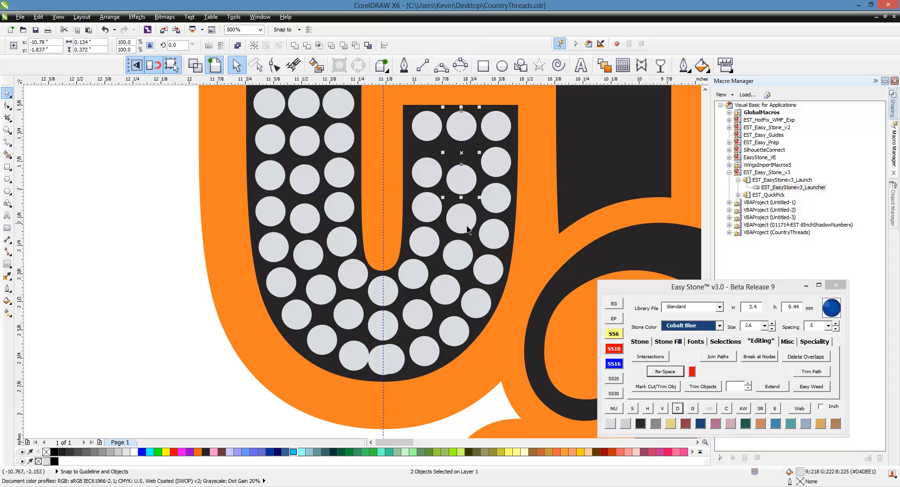
shift+click(469, 226)
shift+click(460, 260)
shift+click(445, 294)
shift+click(420, 310)
shift+click(389, 326)
shift+click(351, 318)
shift+click(304, 259)
shift+click(305, 229)
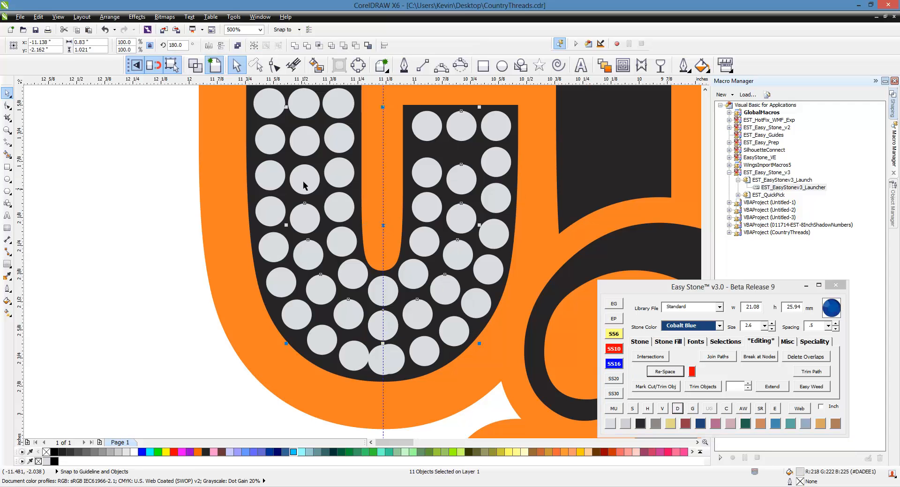
shift+click(304, 185)
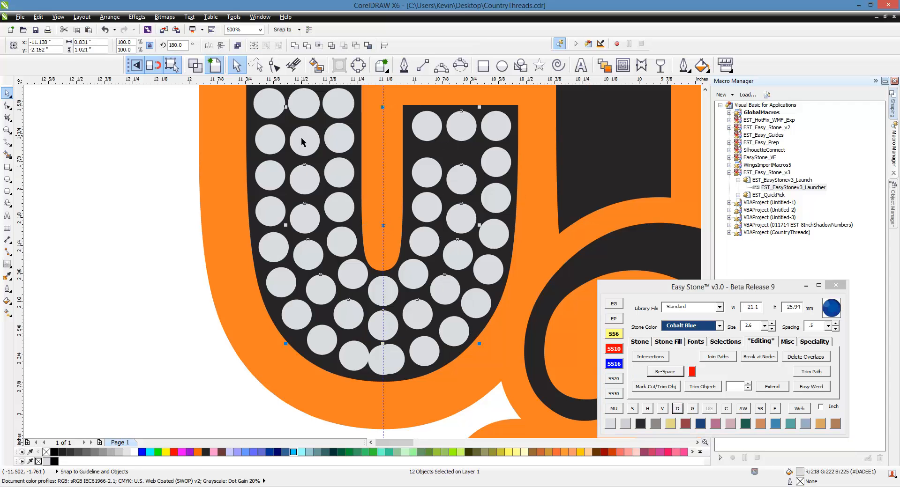
click(665, 372)
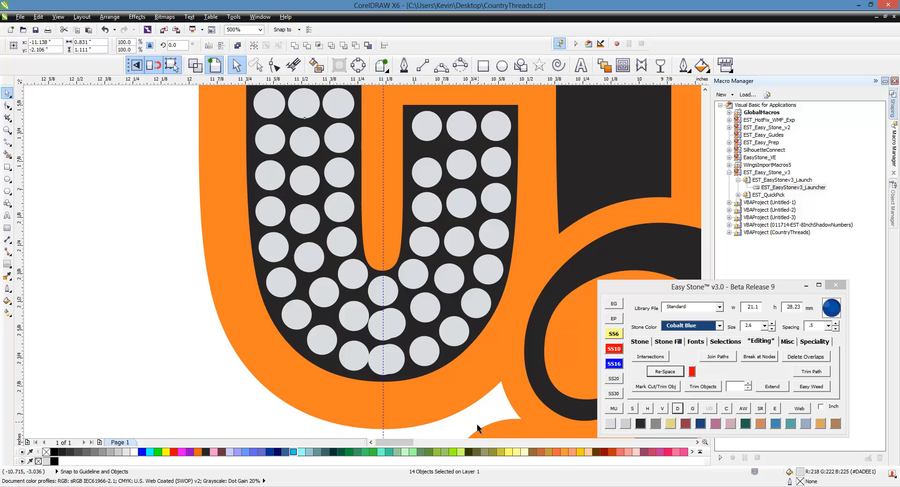
click(377, 373)
Re-space the inner row evenly from the left side's top stone around the bottom curve to the lower arm's end, and break it into separate stones.
scroll(377, 373, up, 2)
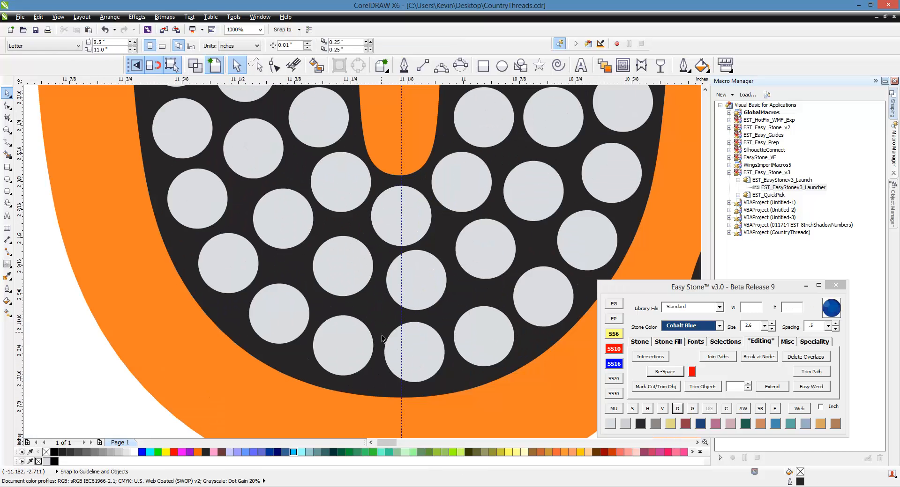
scroll(382, 339, down, 2)
scroll(371, 237, down, 2)
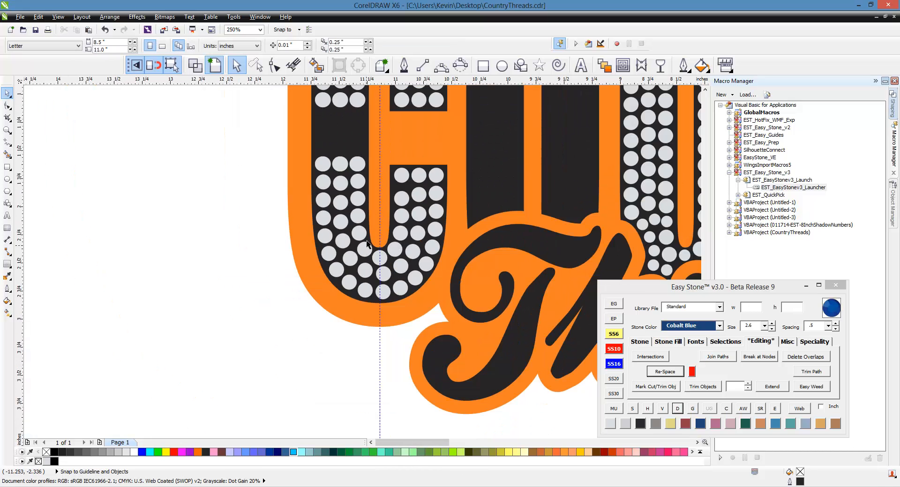
click(361, 165)
scroll(386, 180, up, 4)
scroll(307, 183, down, 2)
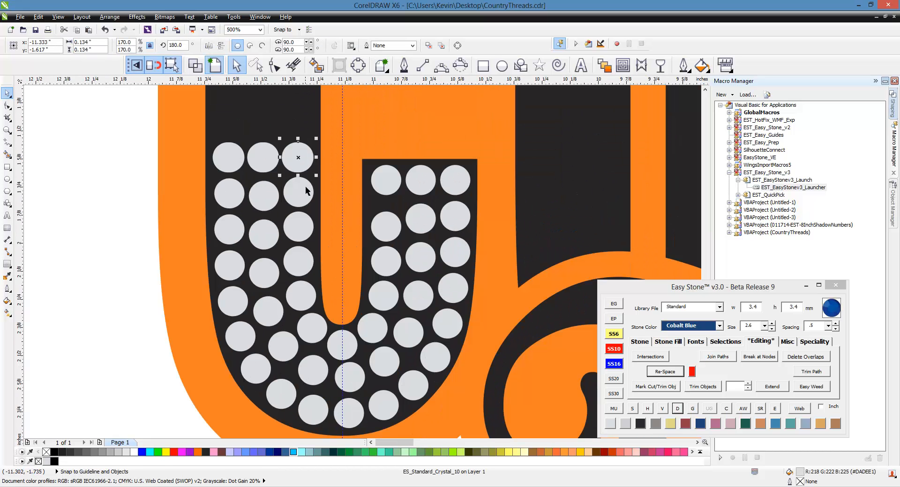
shift+click(312, 198)
shift+click(305, 294)
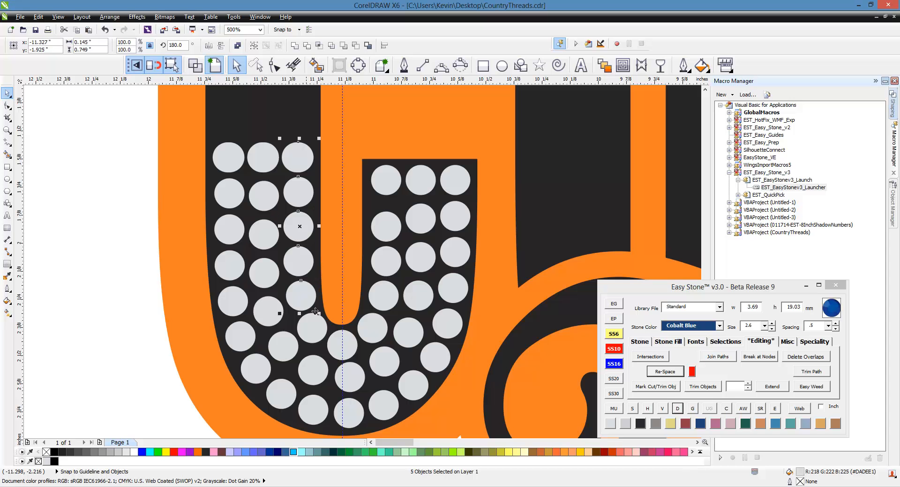
shift+click(310, 327)
shift+click(341, 345)
shift+click(369, 336)
shift+click(380, 301)
shift+click(386, 263)
shift+click(385, 223)
click(673, 373)
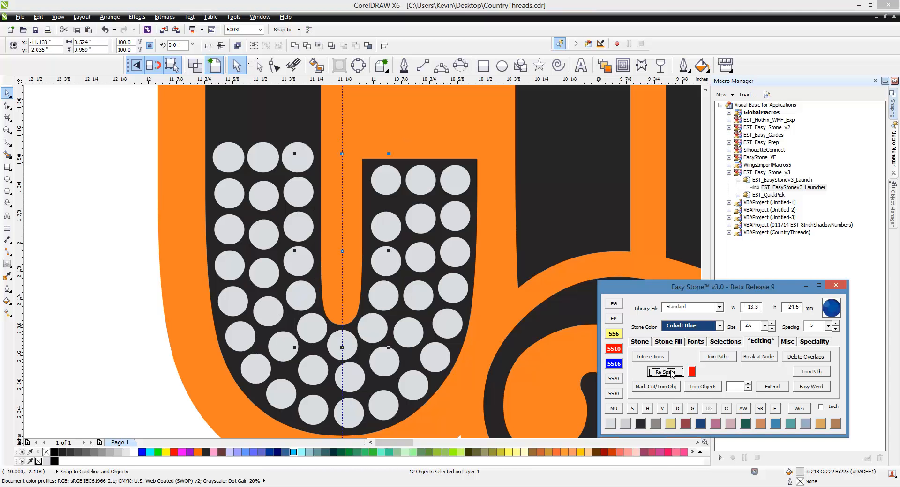
click(676, 409)
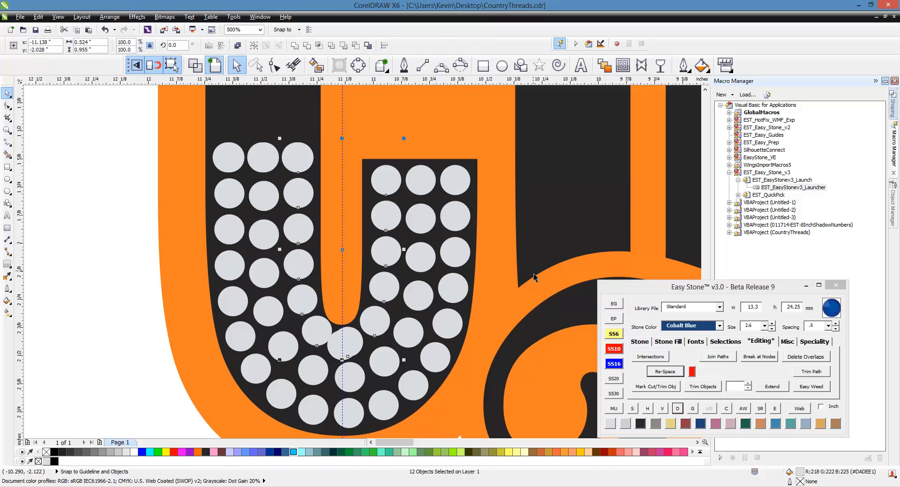
Shift the overlapping inner-row stone beside the centre guideline at the bottom of the C away from its neighbour.
scroll(314, 351, up, 2)
click(333, 352)
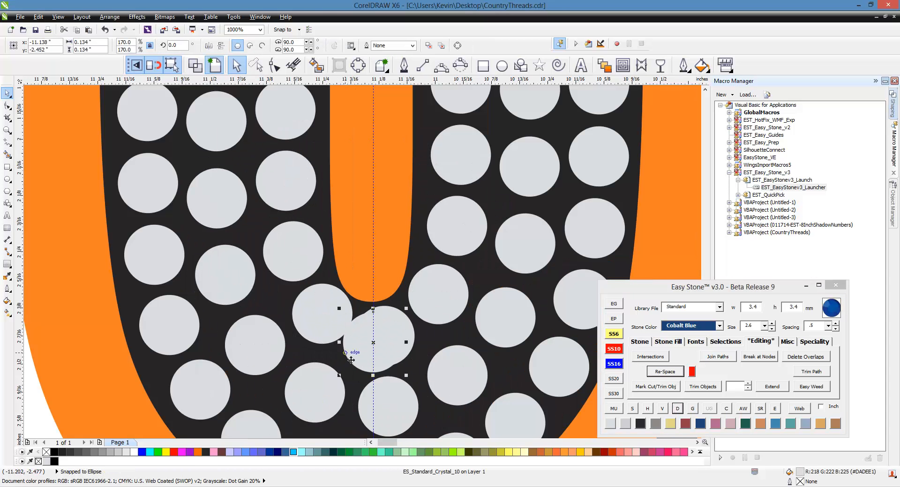
key(Escape)
scroll(375, 345, down, 4)
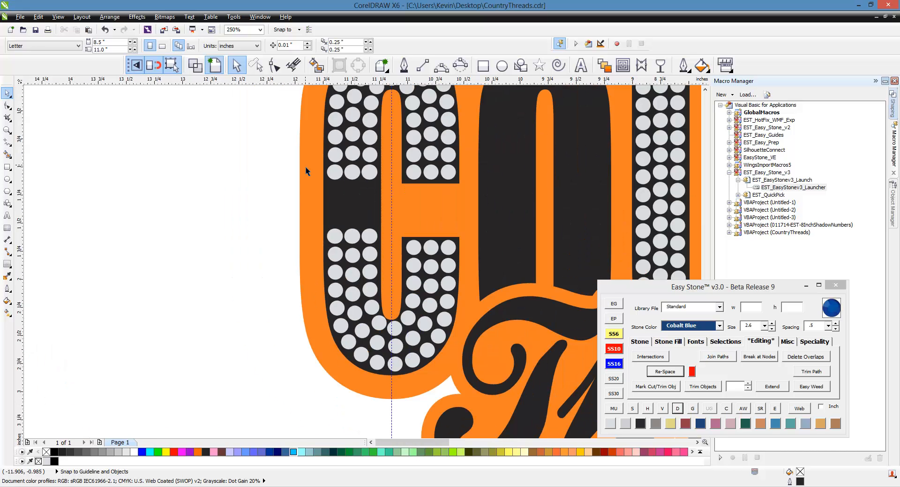
Copy the outer row's last stone above the gap in the C's left side twice downward into the gap.
scroll(340, 174, up, 2)
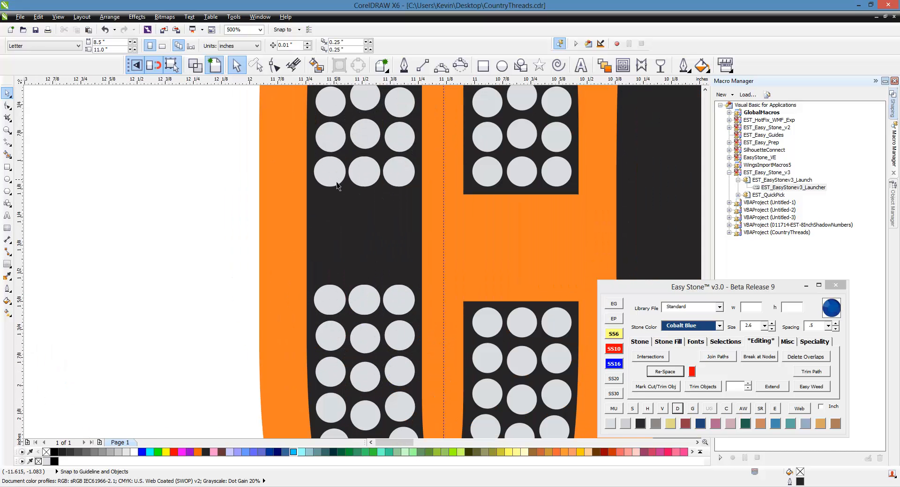
drag(336, 181, 336, 266)
right_click(337, 215)
right_click(337, 266)
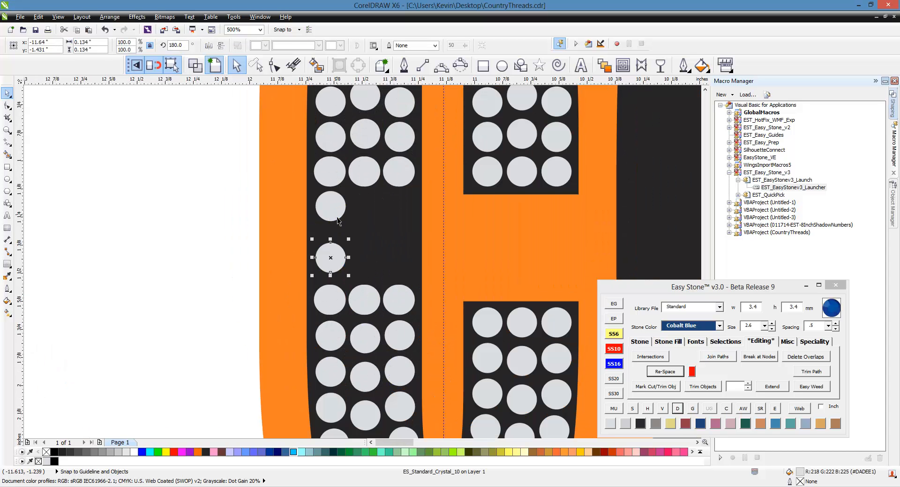
Fill the middle row's gap in the C's left side with three copies of the stone above it.
drag(373, 180, 373, 206)
right_click(373, 205)
drag(373, 206, 374, 273)
right_click(373, 239)
right_click(373, 273)
Fill the inner row's gap in the C's left side with three copies of the stone above it.
drag(404, 179, 396, 244)
right_click(398, 218)
right_click(396, 244)
drag(396, 245, 397, 266)
right_click(397, 266)
Select the outer row's stones between the upper and lower curves on the C's left side and distribute them evenly vertically.
scroll(304, 210, down, 1)
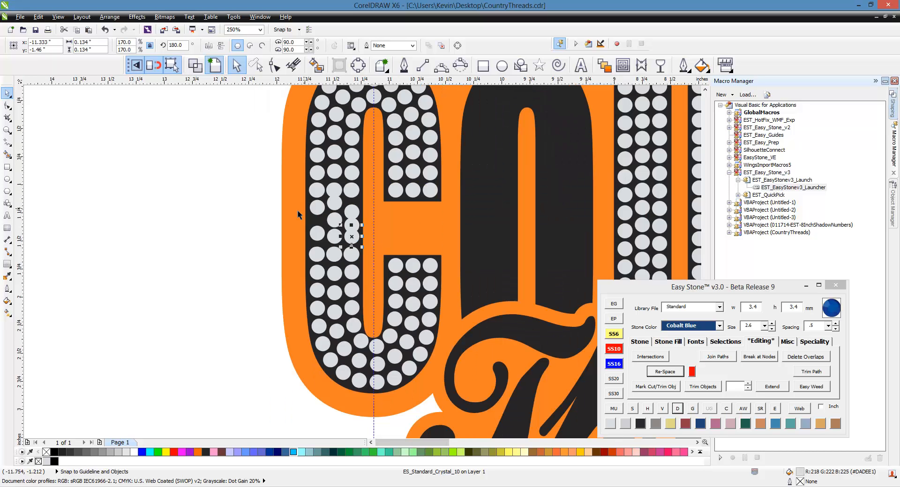
click(304, 154)
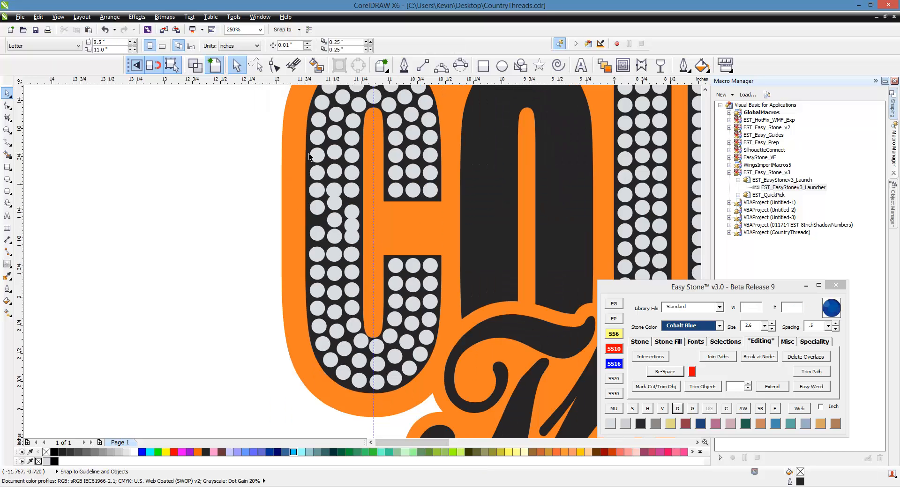
click(317, 124)
shift+click(319, 331)
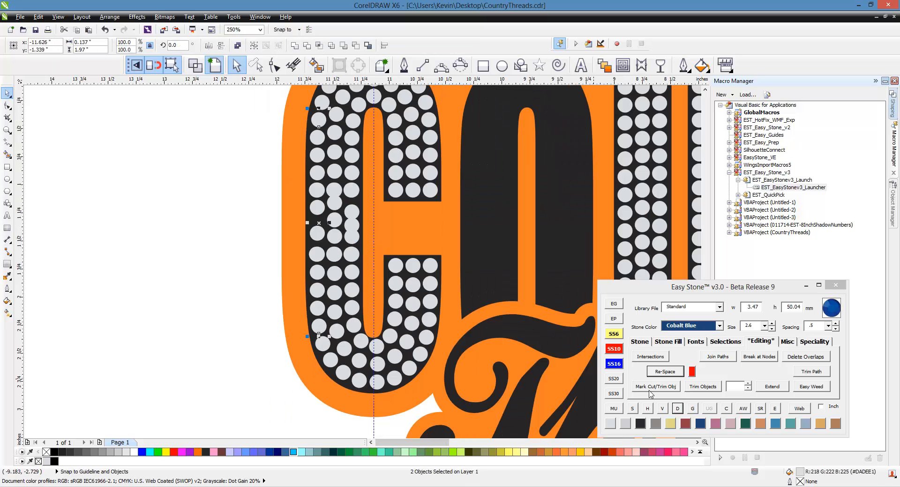
click(632, 408)
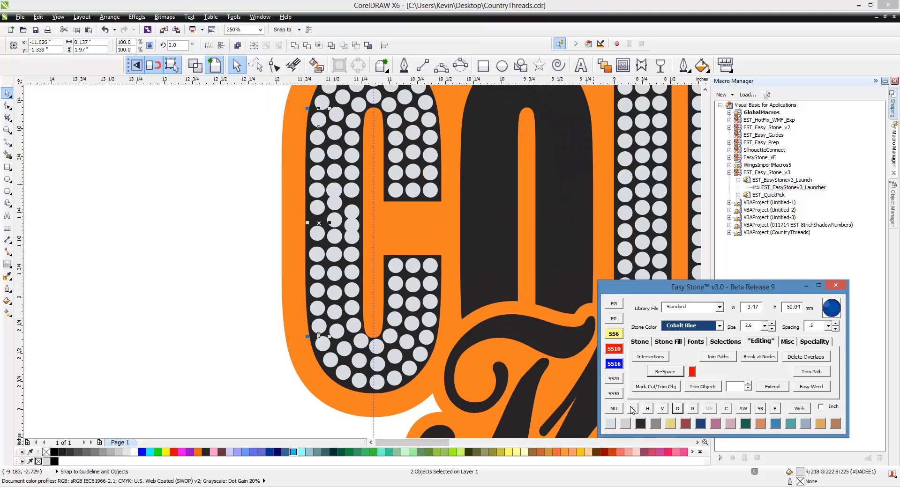
click(662, 408)
click(267, 265)
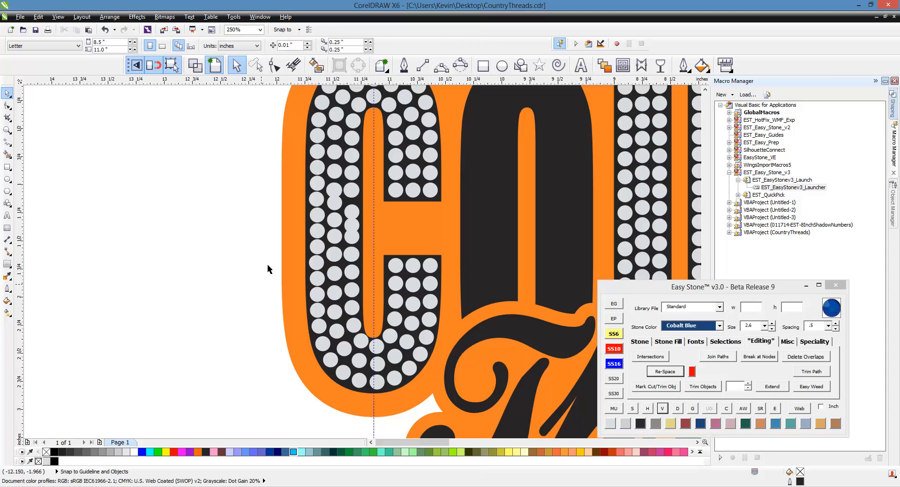
Delete one surplus stone from the outer row on the C's left side and redistribute the remaining stones vertically.
drag(311, 220, 320, 127)
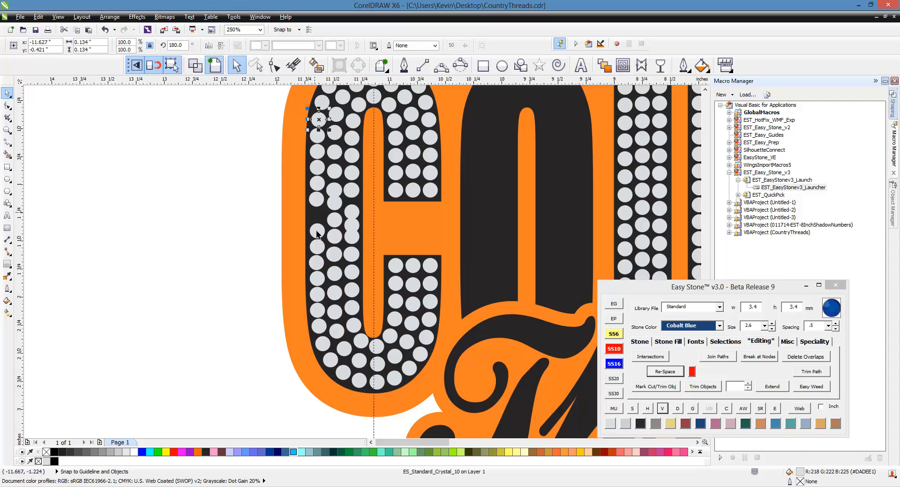
shift+click(318, 322)
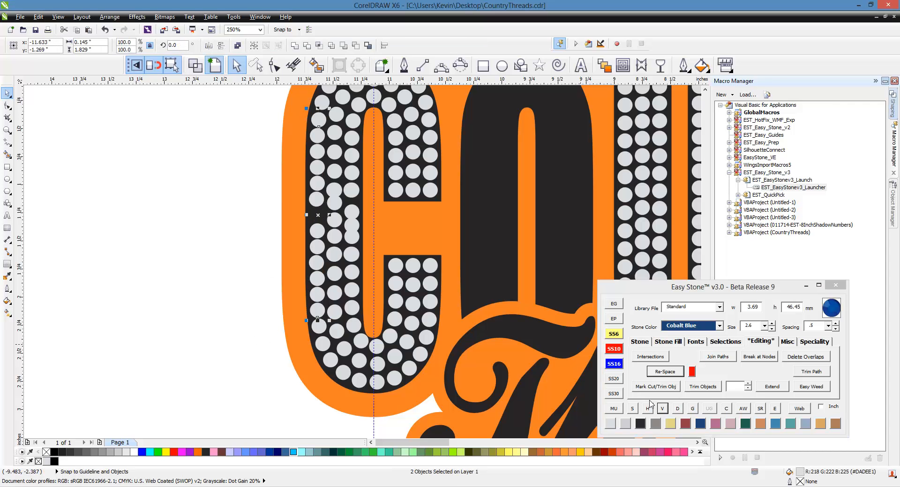
click(633, 409)
click(662, 408)
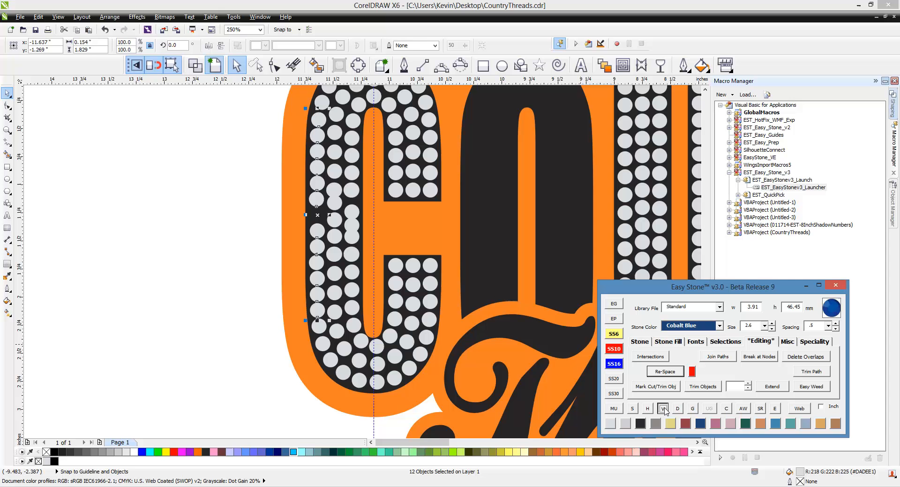
click(256, 293)
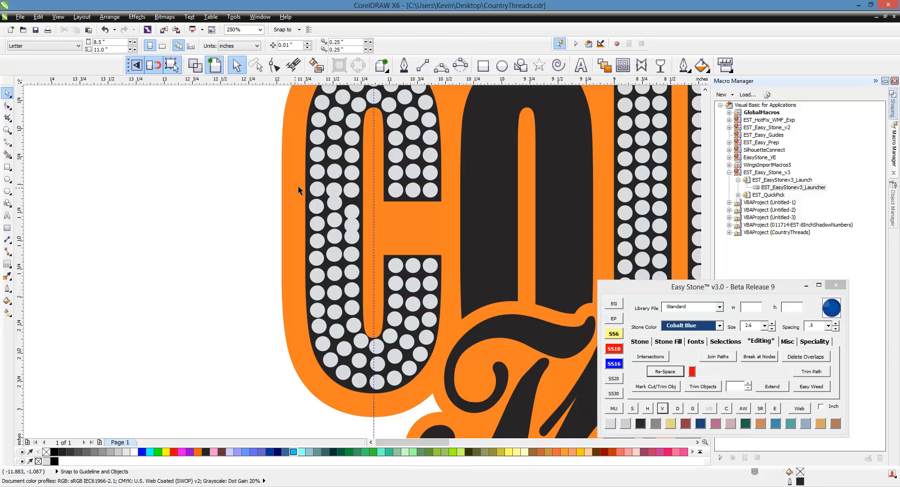
Remove one surplus stone from the middle row on the C's left side and distribute the row evenly vertically.
click(338, 118)
shift+click(335, 332)
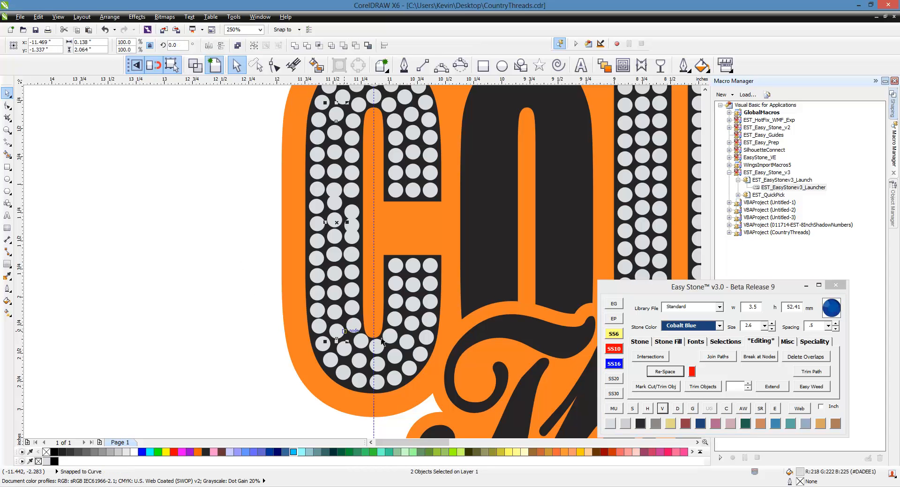
click(636, 410)
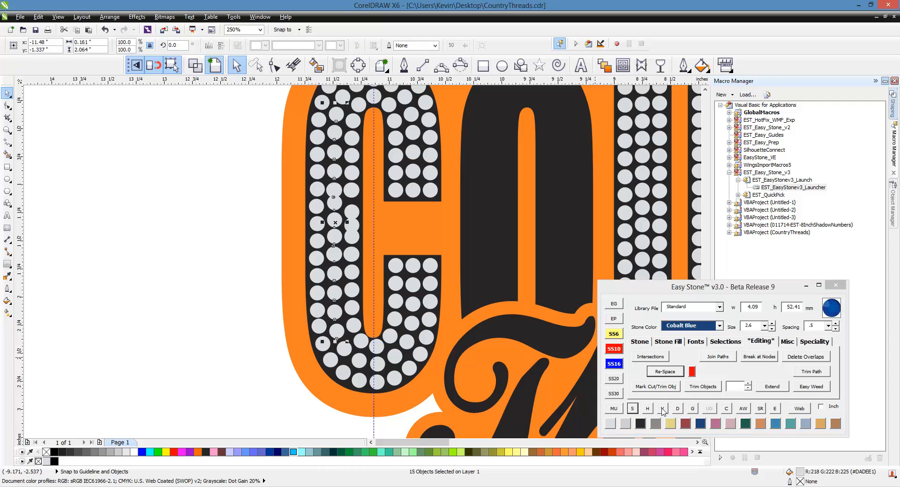
click(662, 409)
click(333, 255)
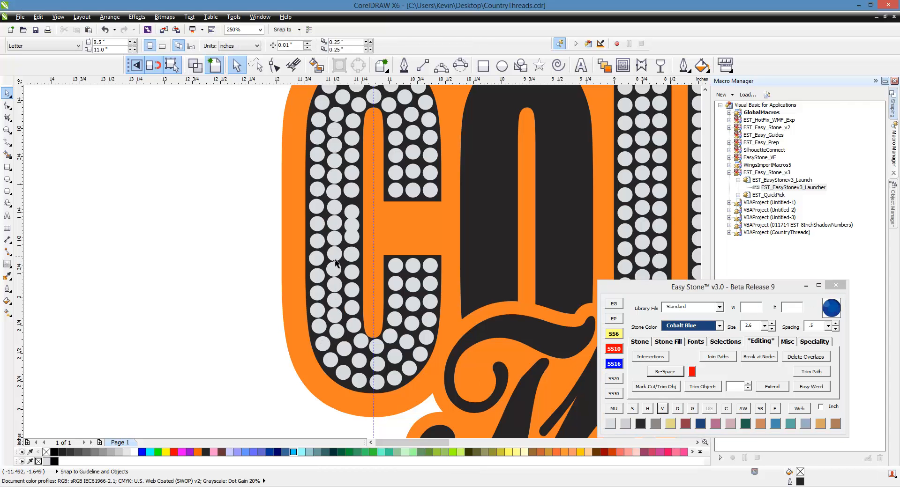
drag(342, 264, 345, 342)
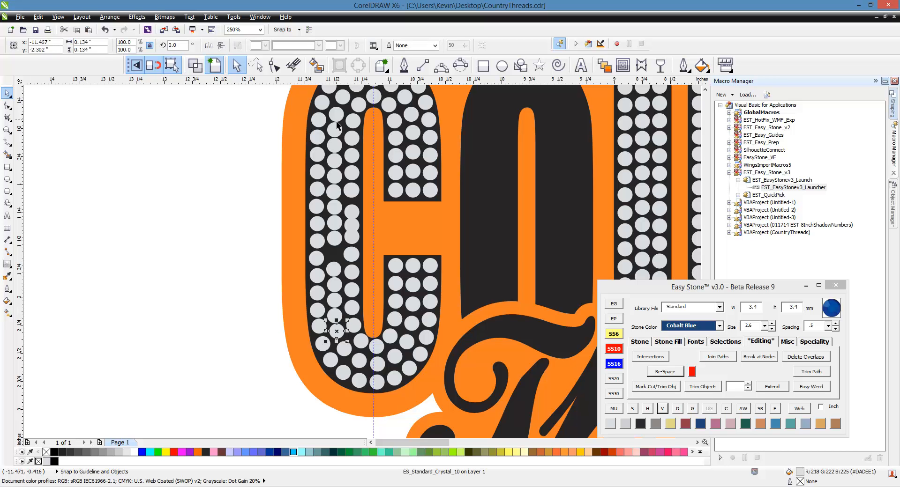
click(632, 409)
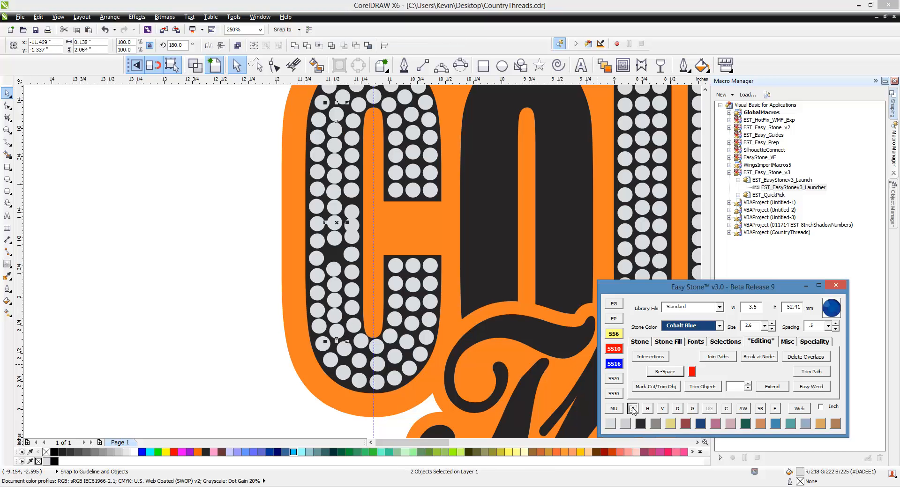
click(661, 409)
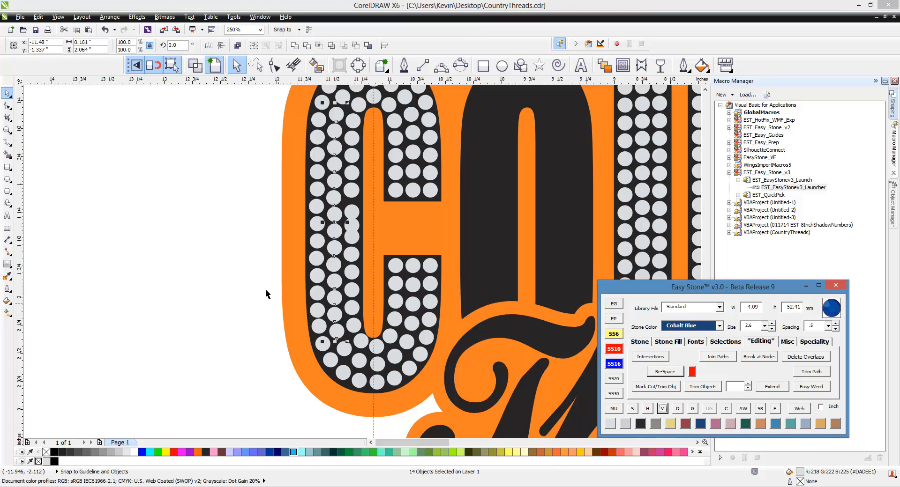
Remove two surplus stones from the inner row on the C's left side and distribute the row evenly vertically.
click(355, 218)
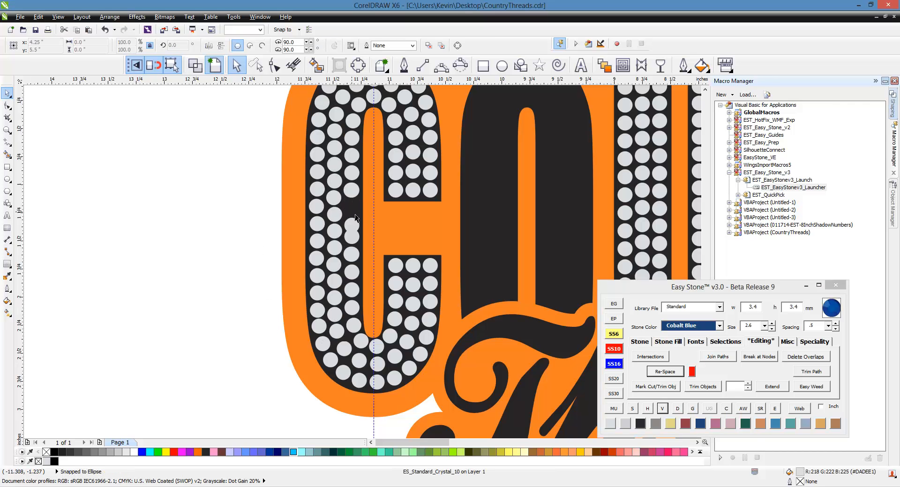
key(Delete)
click(352, 123)
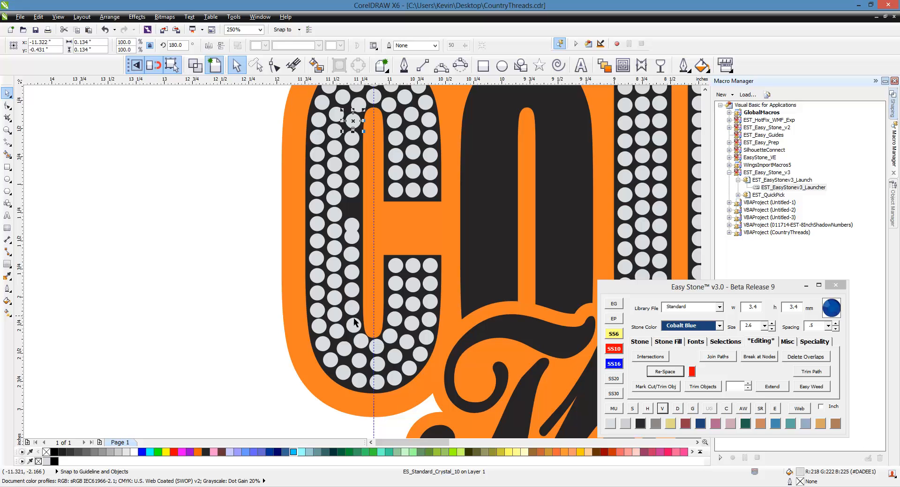
shift+click(355, 314)
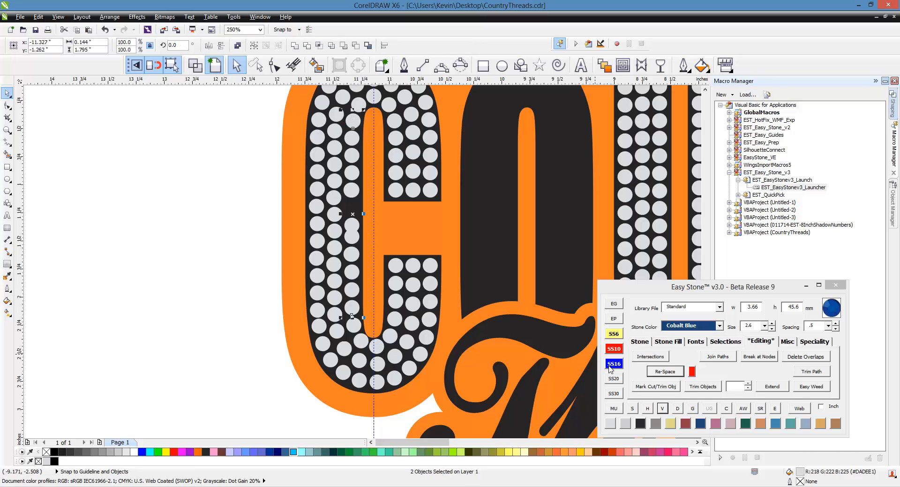
click(640, 409)
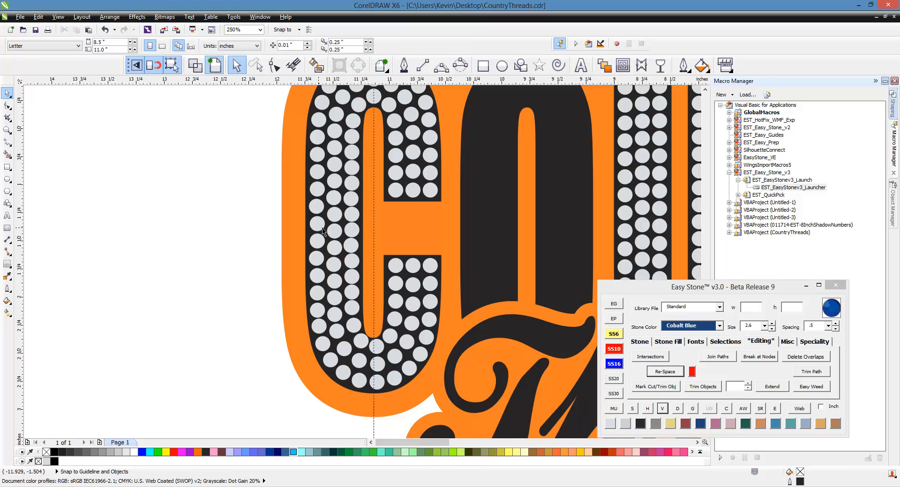
click(353, 217)
key(Delete)
click(355, 127)
shift+click(353, 316)
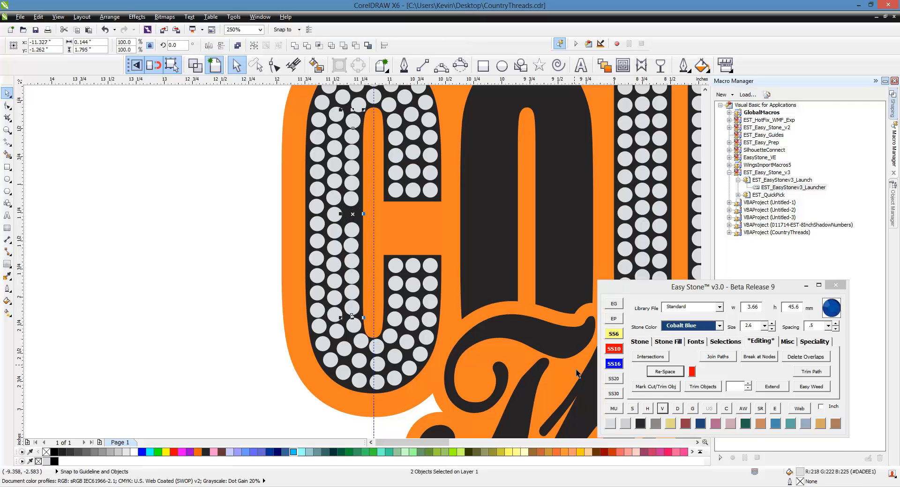
click(633, 409)
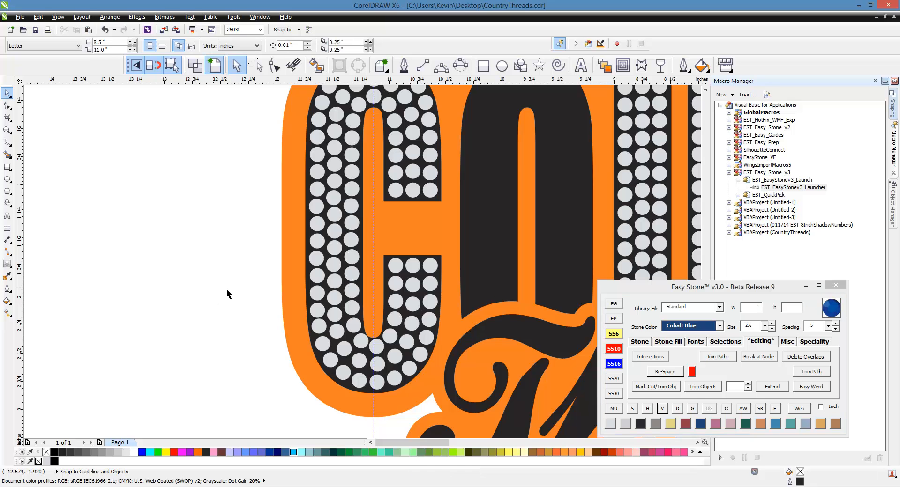
Copy the stones of the C's upper arm and right half-arch into the right half of the O's top, fitting them within its edges.
scroll(275, 284, down, 3)
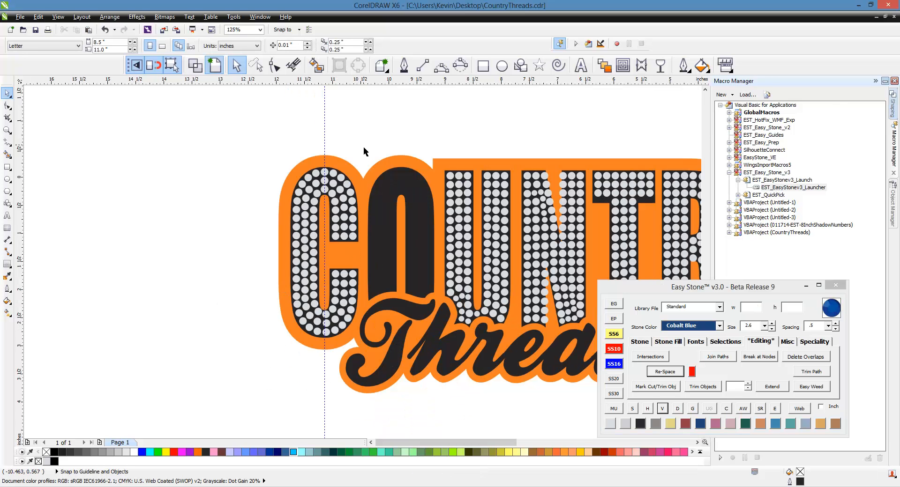
scroll(380, 161, up, 3)
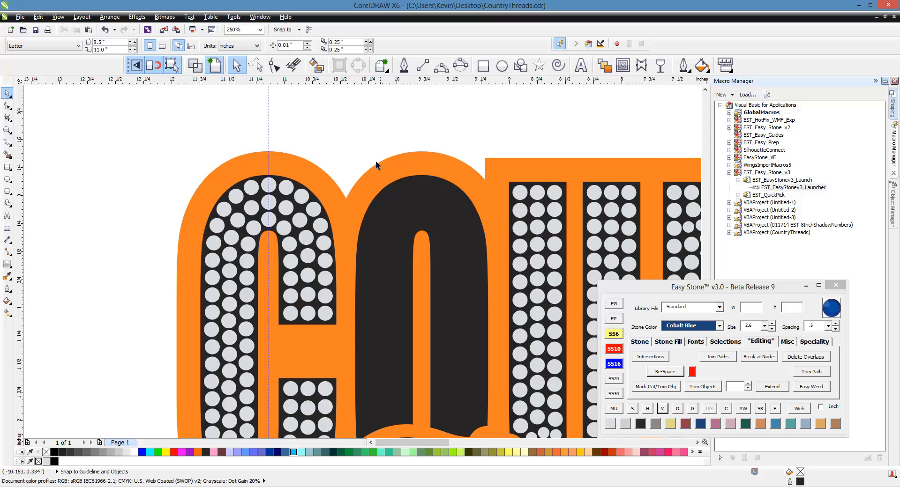
scroll(388, 190, down, 3)
scroll(387, 189, up, 3)
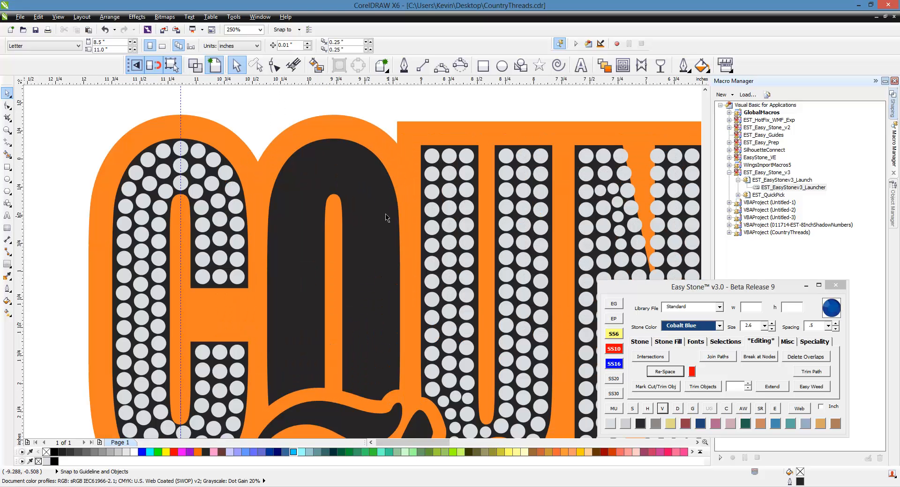
drag(195, 308, 171, 314)
drag(226, 211, 378, 230)
scroll(406, 272, up, 4)
scroll(406, 272, up, 2)
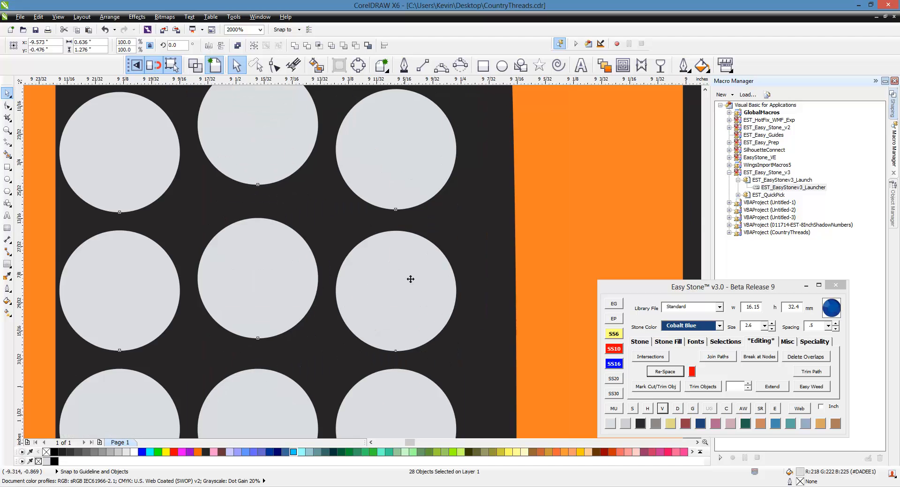
scroll(438, 290, down, 6)
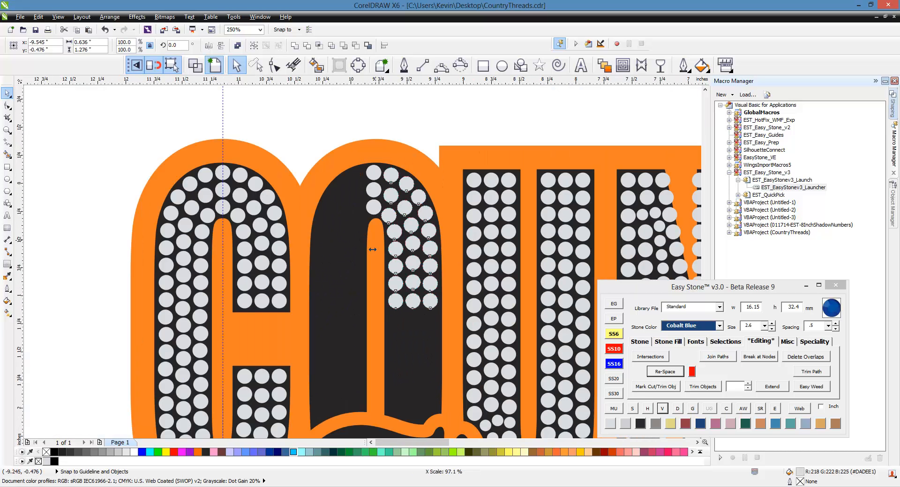
Mirror a copy of the half-arch stones onto the O's left half and snap its centre stones onto the existing centre column.
drag(448, 244, 290, 245)
scroll(355, 192, up, 2)
drag(366, 223, 399, 226)
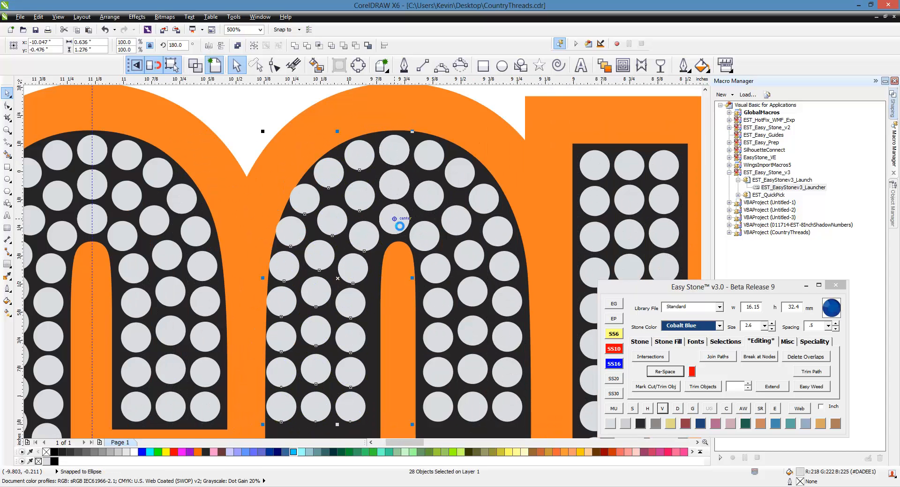
scroll(399, 226, down, 2)
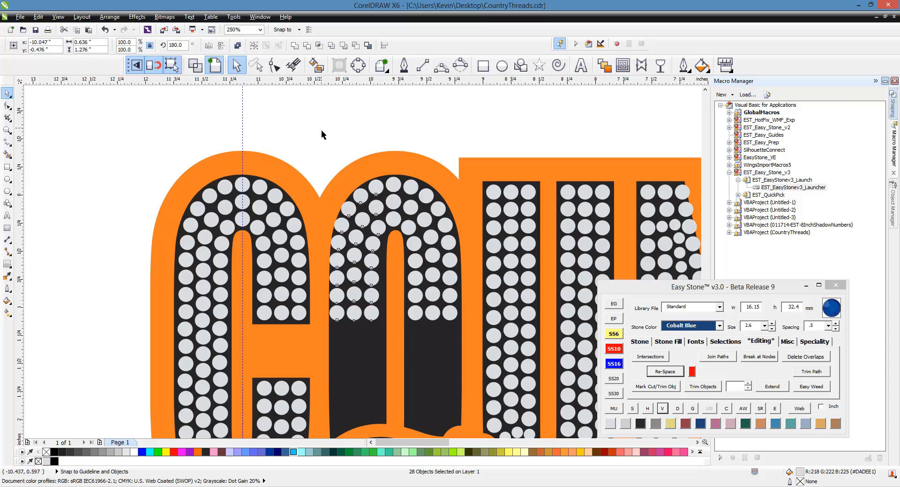
Select all stones in the O's arch and nudge them slightly right to centre them within the letter.
drag(308, 127, 469, 342)
scroll(464, 316, up, 2)
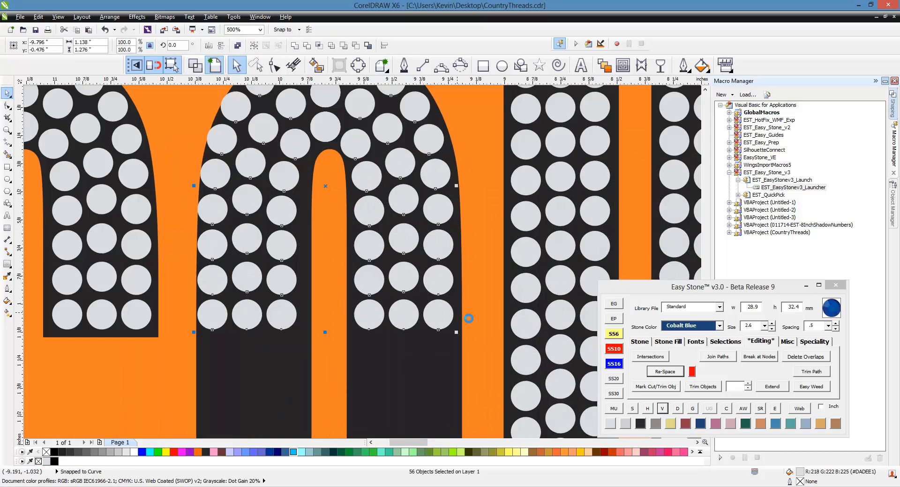
scroll(469, 318, up, 4)
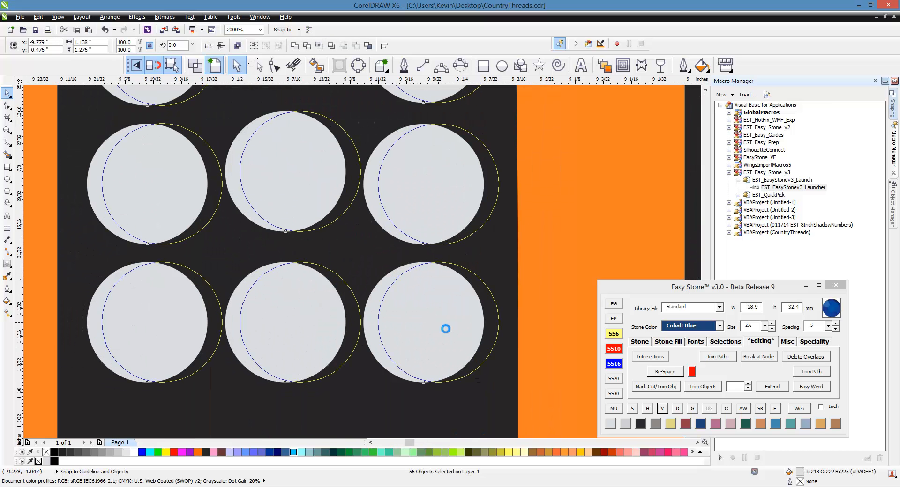
scroll(445, 329, down, 4)
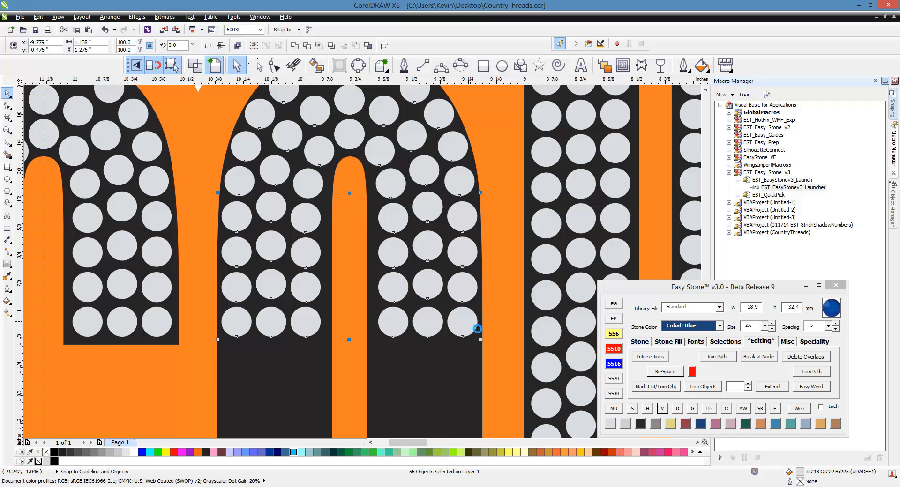
Examine the stones in the O's arch and its unfilled legs alongside the neighbouring letters.
scroll(477, 329, down, 2)
click(342, 158)
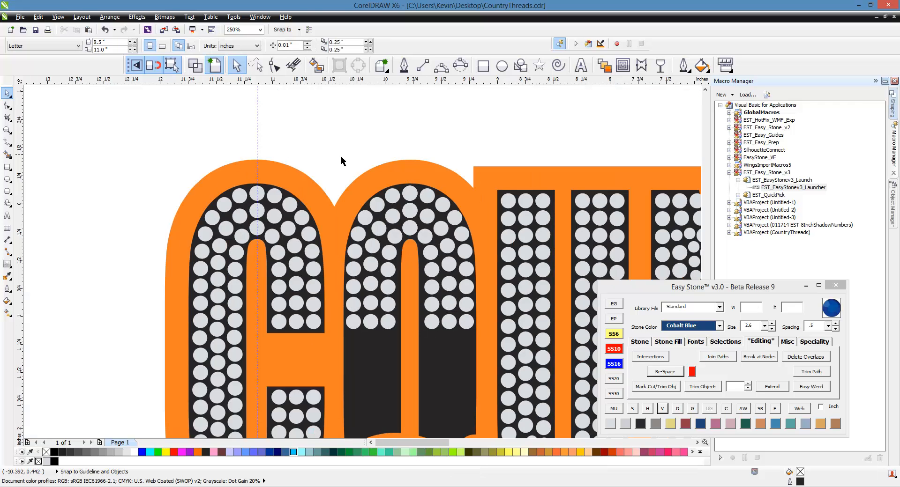
drag(330, 146, 477, 356)
click(374, 111)
scroll(355, 165, down, 1)
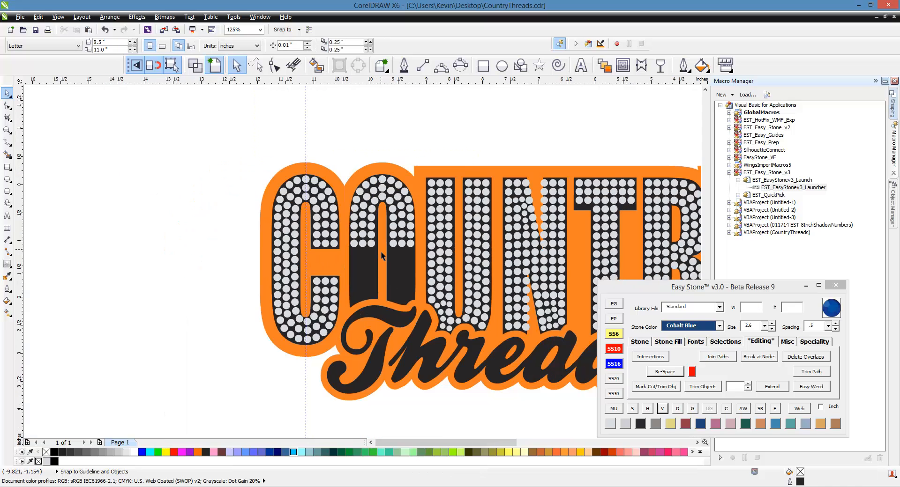
scroll(381, 255, up, 1)
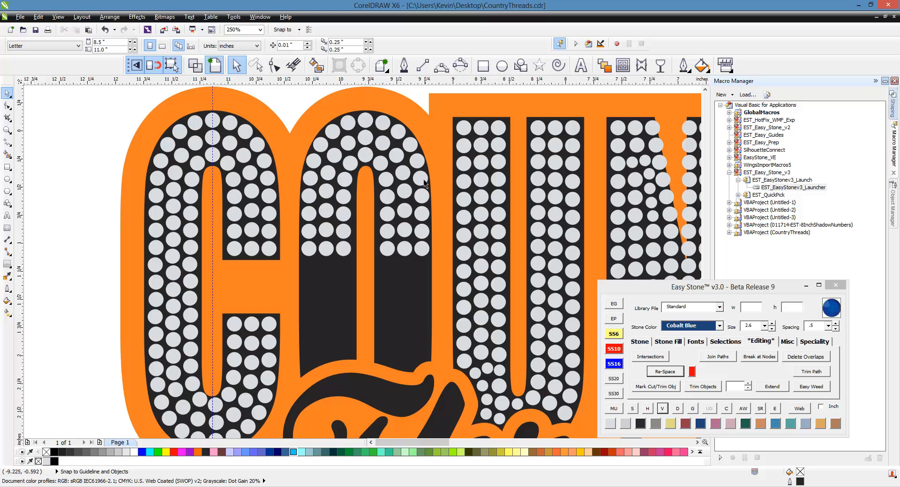
scroll(420, 271, up, 1)
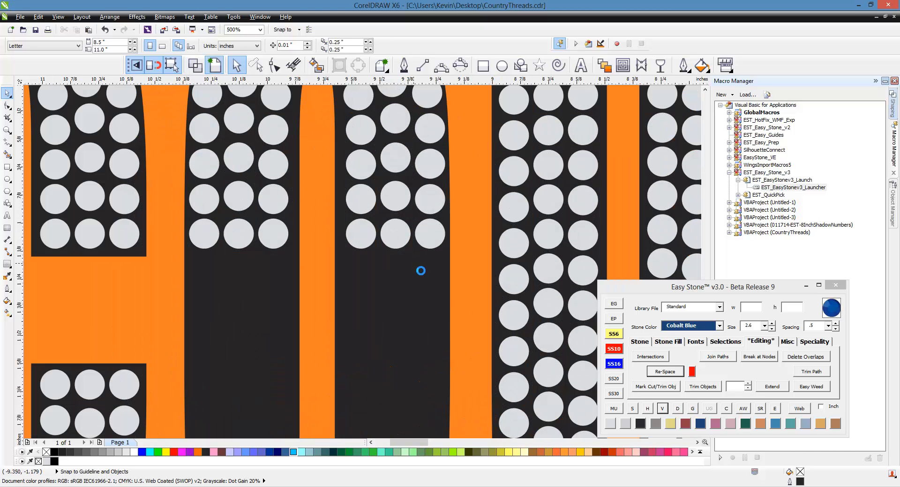
scroll(302, 220, down, 1)
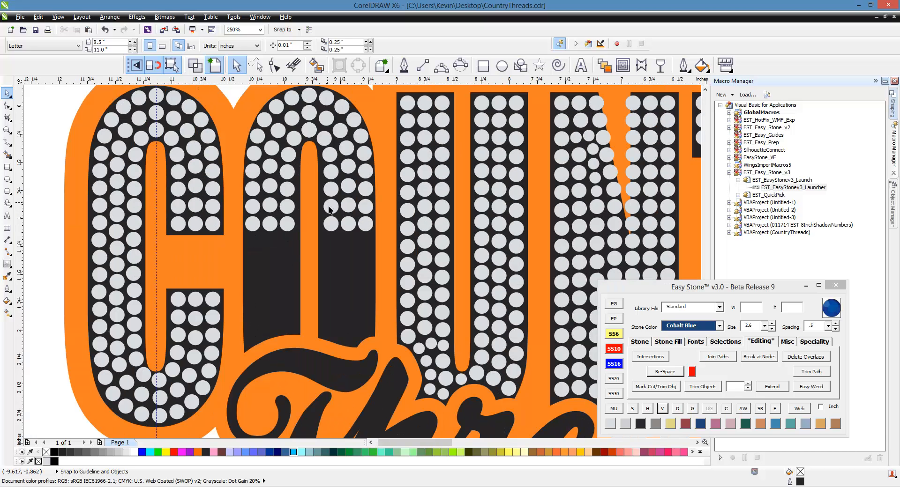
Select the lowest row of three stones in the O's right leg and duplicate it downward seven times.
scroll(336, 228, up, 1)
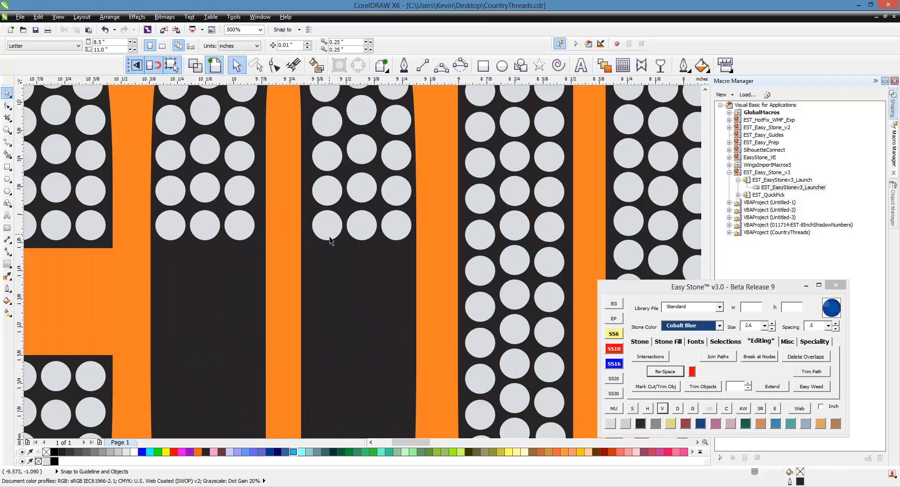
click(331, 232)
scroll(335, 225, down, 1)
shift+click(349, 227)
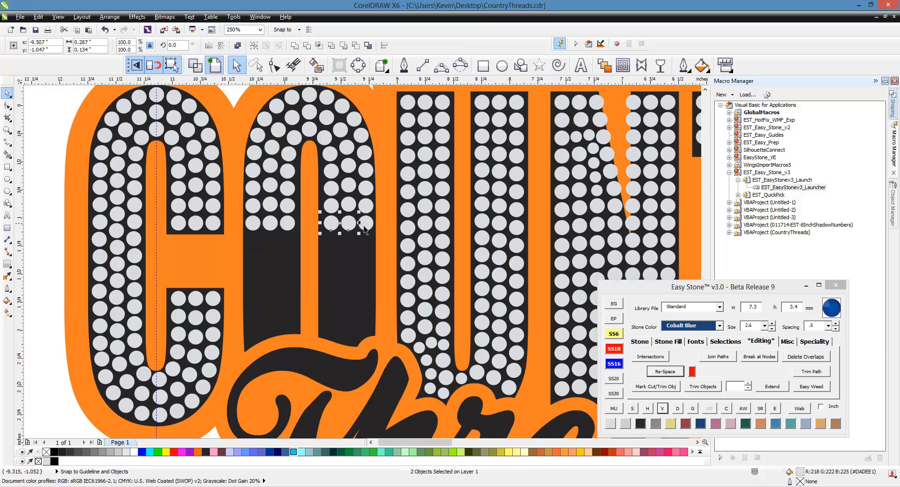
shift+click(364, 229)
click(668, 342)
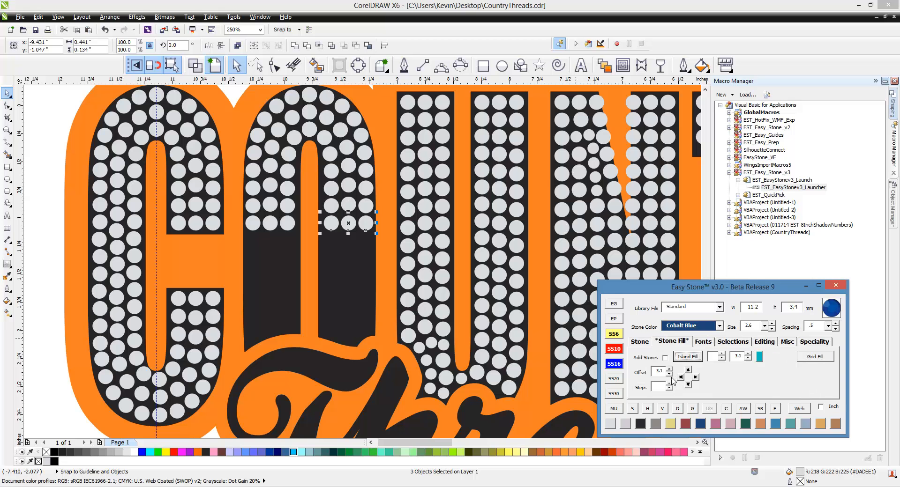
click(687, 385)
click(688, 385)
click(687, 385)
click(687, 384)
click(687, 385)
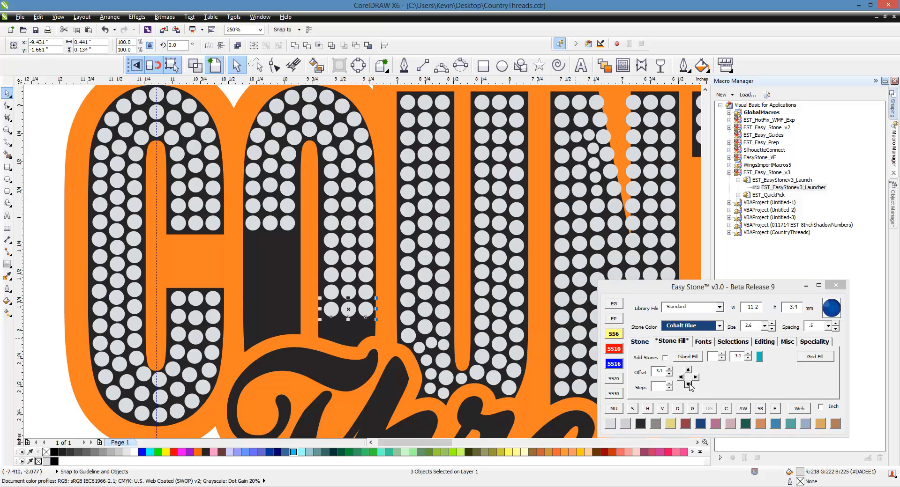
click(687, 384)
click(687, 385)
click(336, 326)
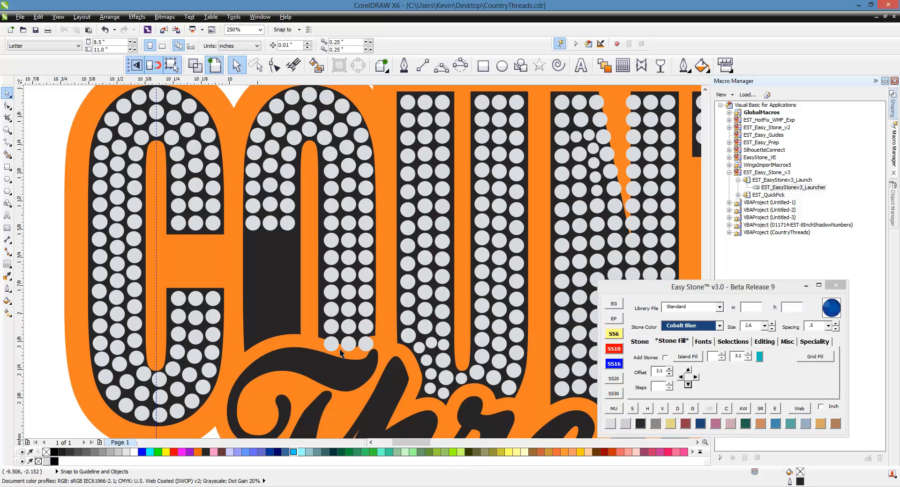
Delete the three stones of the lowest row in the O's right leg that overlap the orange outline.
scroll(338, 325, up, 2)
key(Delete)
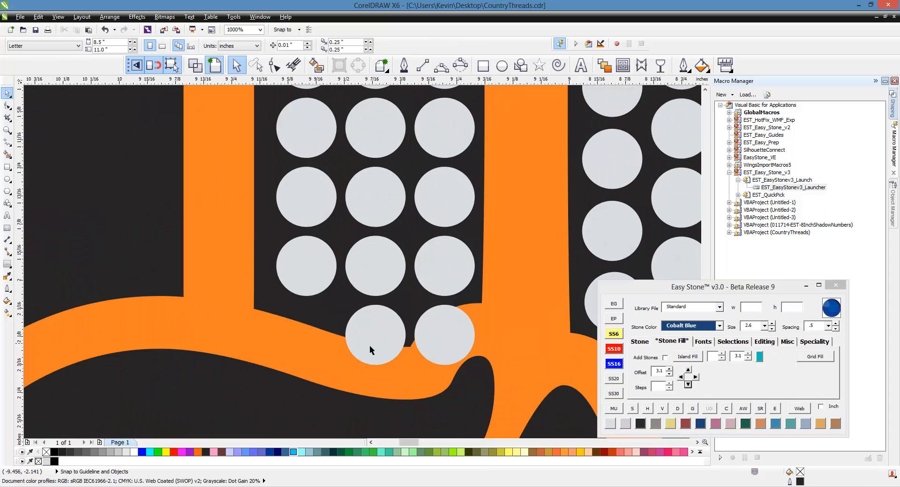
click(369, 345)
key(Delete)
click(425, 336)
key(Delete)
Reposition the three lowest stones of the O's right leg individually to follow the leg's uneven bottom edge.
scroll(373, 283, up, 1)
drag(374, 282, 375, 339)
drag(253, 300, 252, 303)
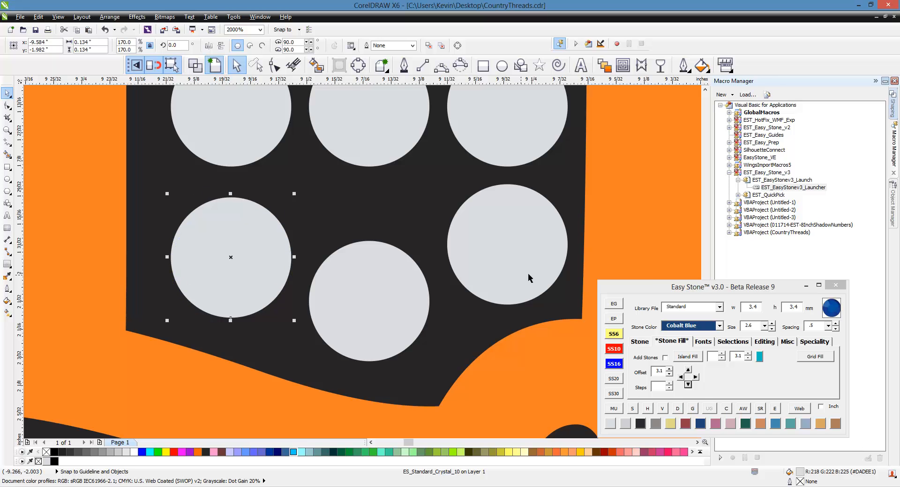
drag(528, 273, 531, 258)
Select the inner and middle stone columns of the O's right leg in turn and distribute each evenly vertically.
scroll(368, 330, down, 2)
scroll(343, 329, down, 2)
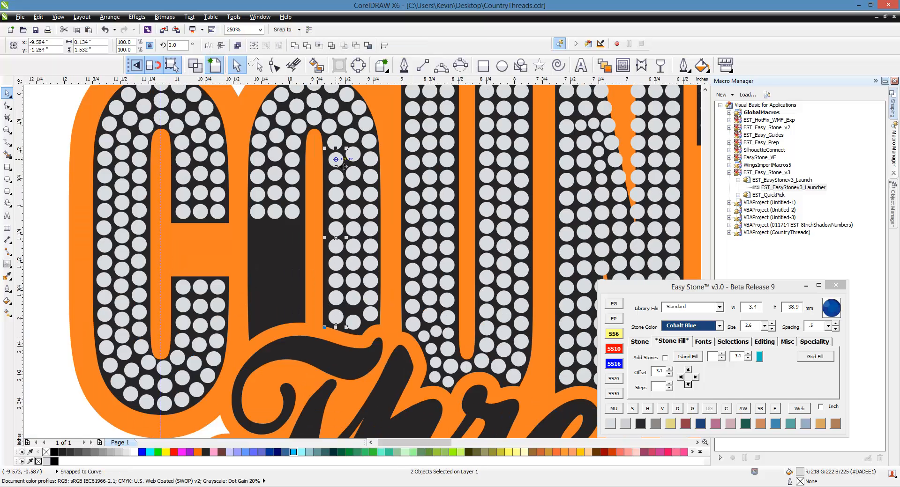
click(632, 409)
click(662, 409)
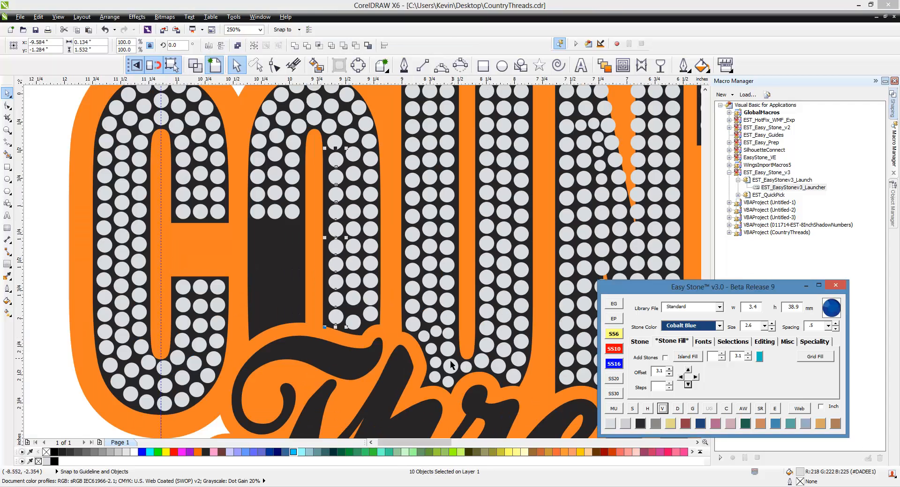
shift+click(352, 158)
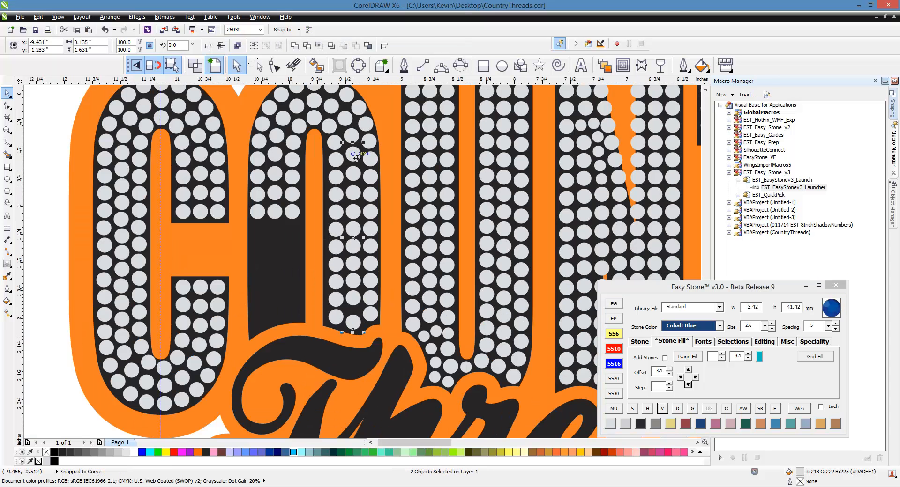
click(633, 409)
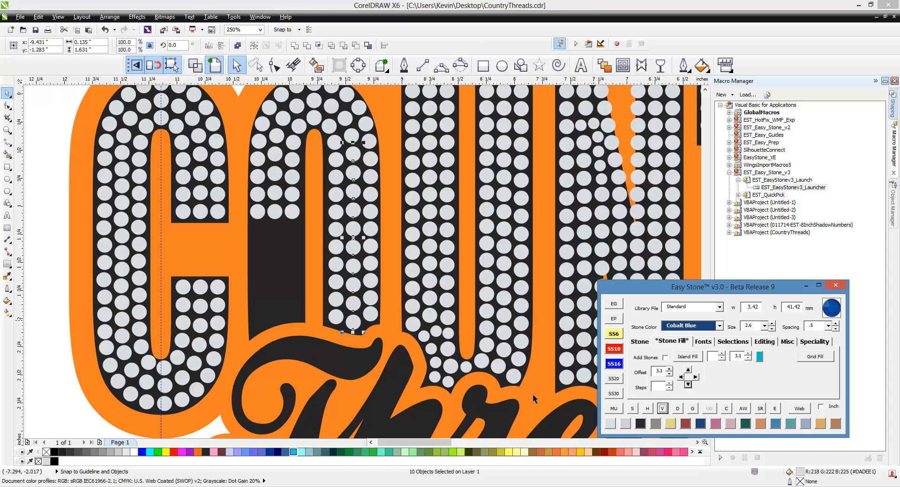
Select the outer stone column of the O's right leg and distribute it evenly vertically.
click(373, 314)
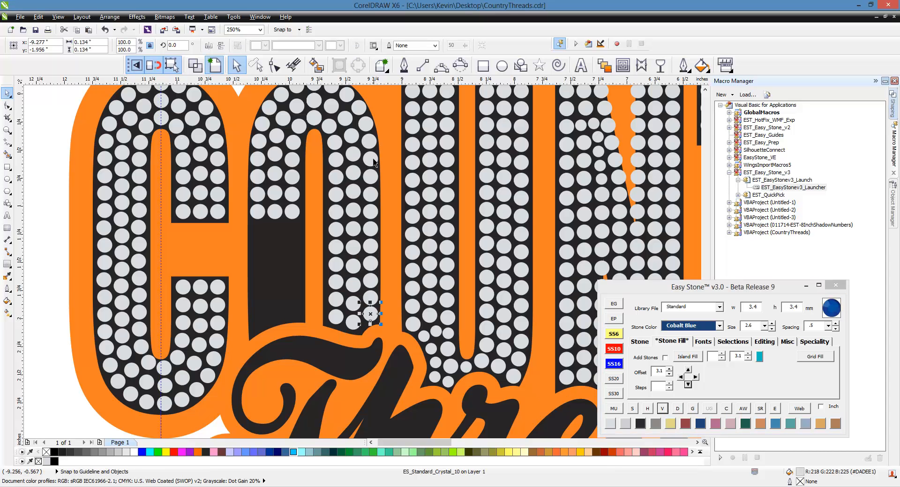
shift+click(369, 139)
click(635, 410)
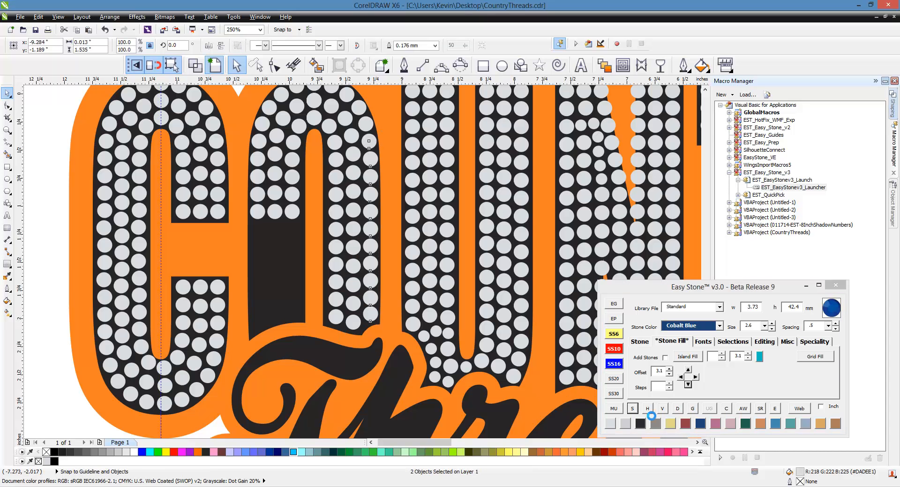
click(659, 408)
click(384, 357)
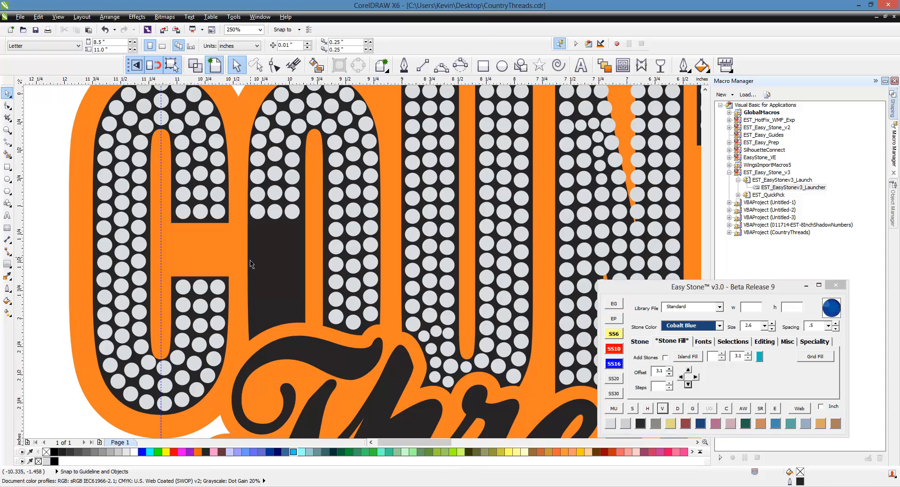
Select the lowest row of three stones in the O's left leg and duplicate it downward six times.
scroll(250, 263, up, 2)
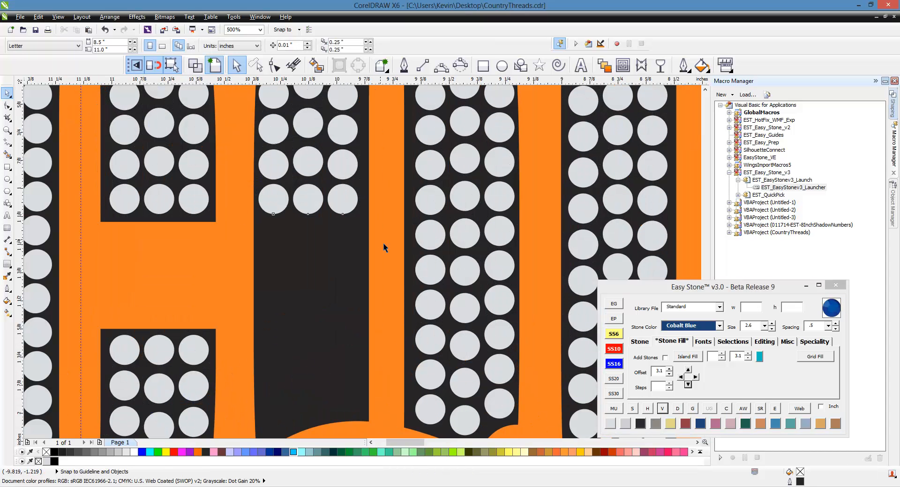
click(687, 384)
click(688, 384)
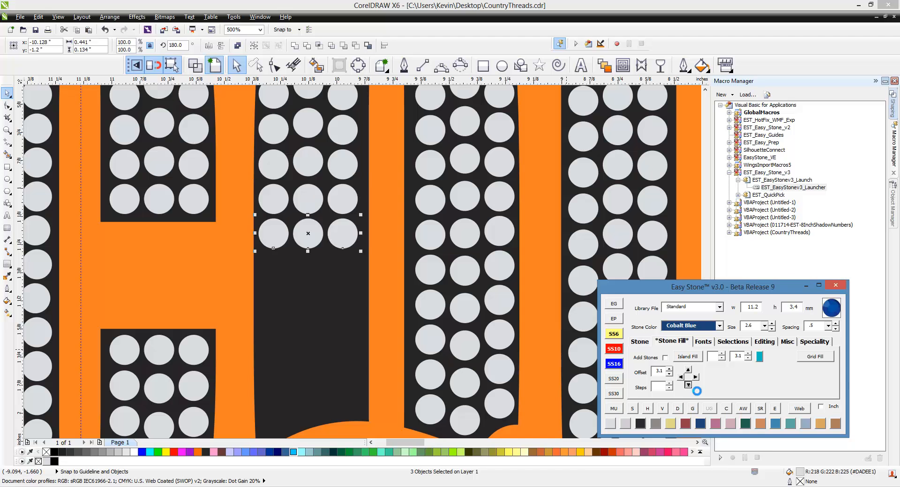
click(688, 384)
click(687, 384)
click(688, 384)
click(688, 385)
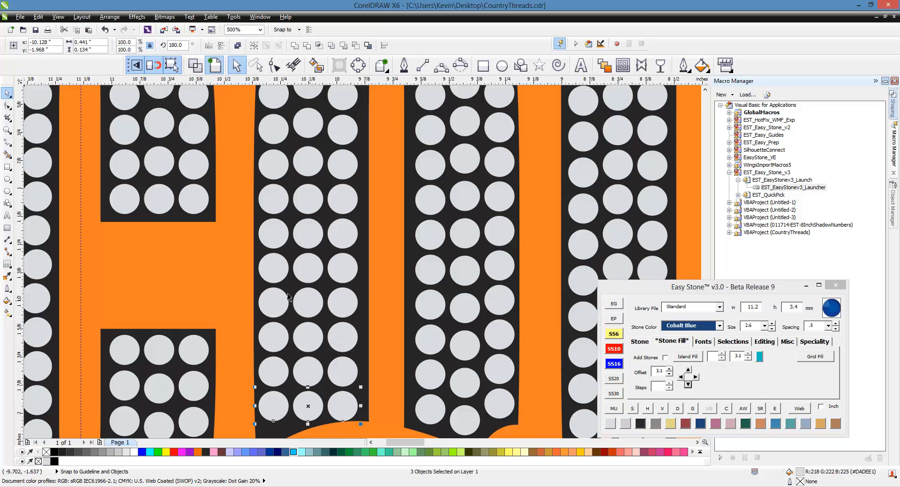
click(391, 307)
Move the O's lowest outer left-leg stone down and the middle and inner ones slightly up to follow the curved bottom edge.
scroll(392, 307, down, 1)
scroll(342, 368, up, 3)
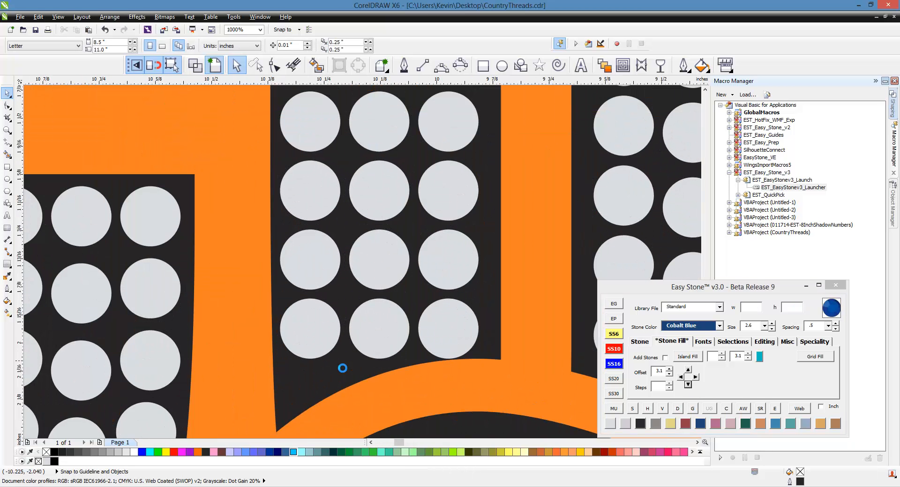
drag(308, 320, 307, 366)
scroll(327, 362, down, 1)
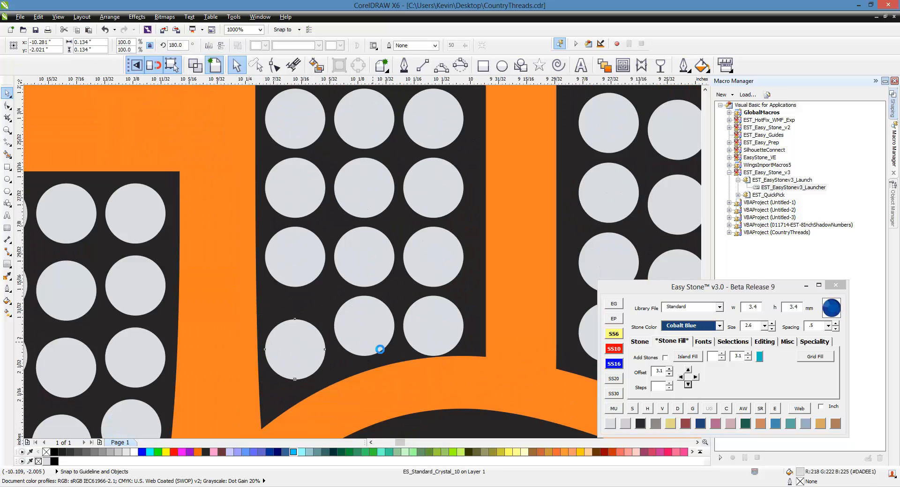
scroll(379, 349, up, 1)
drag(380, 348, 380, 336)
drag(526, 346, 532, 314)
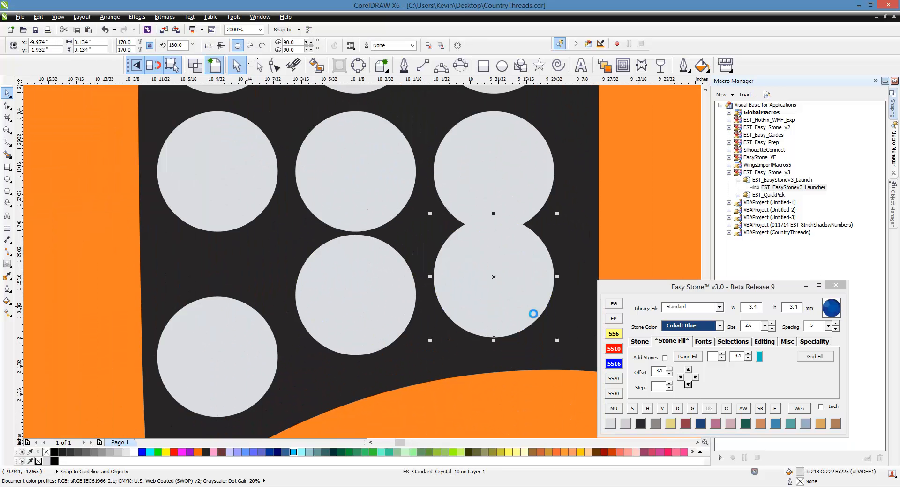
Select the inner and middle stone columns of the O's left leg in turn and distribute each evenly vertically.
scroll(489, 342, down, 2)
scroll(490, 341, down, 1)
shift+click(485, 153)
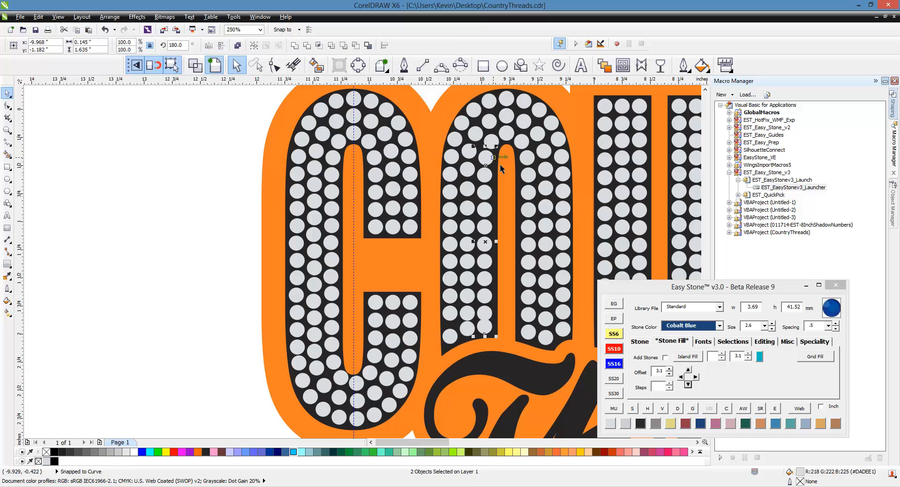
click(648, 408)
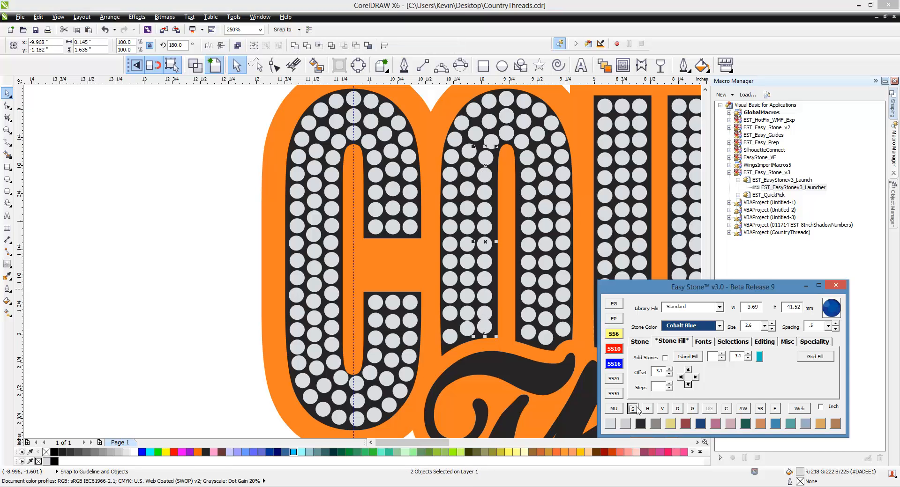
click(663, 408)
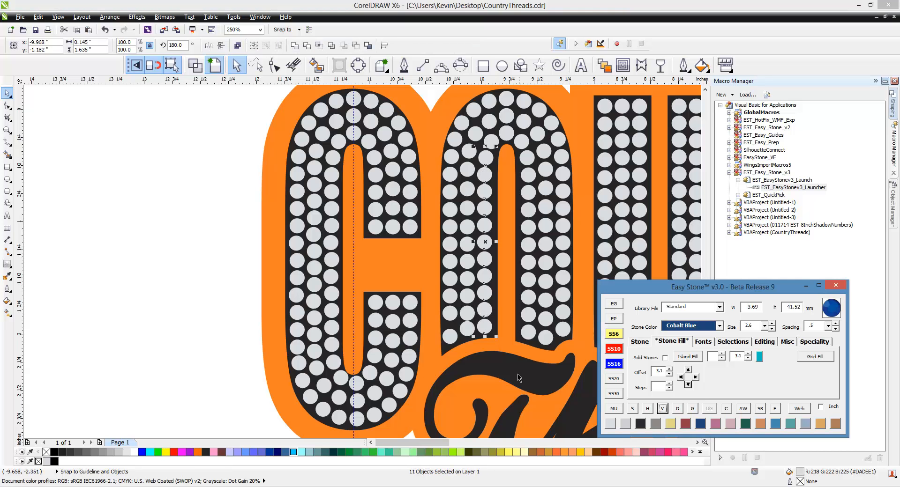
shift+click(467, 167)
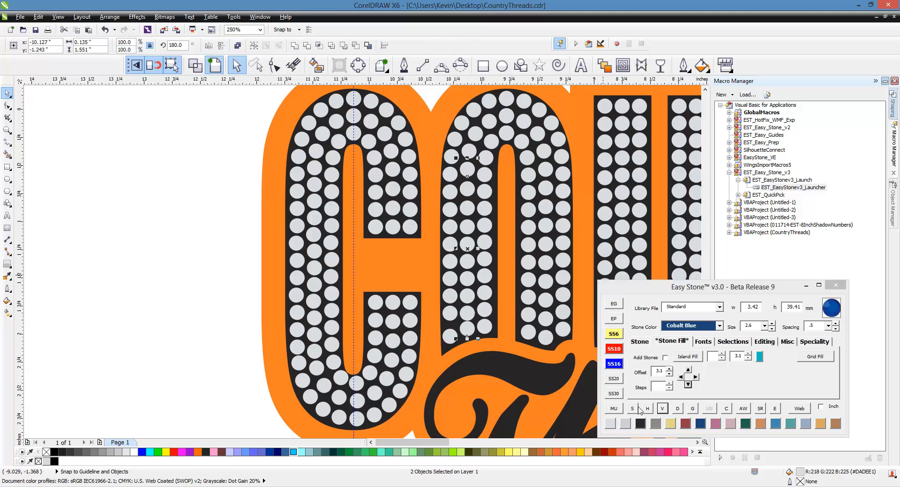
click(647, 409)
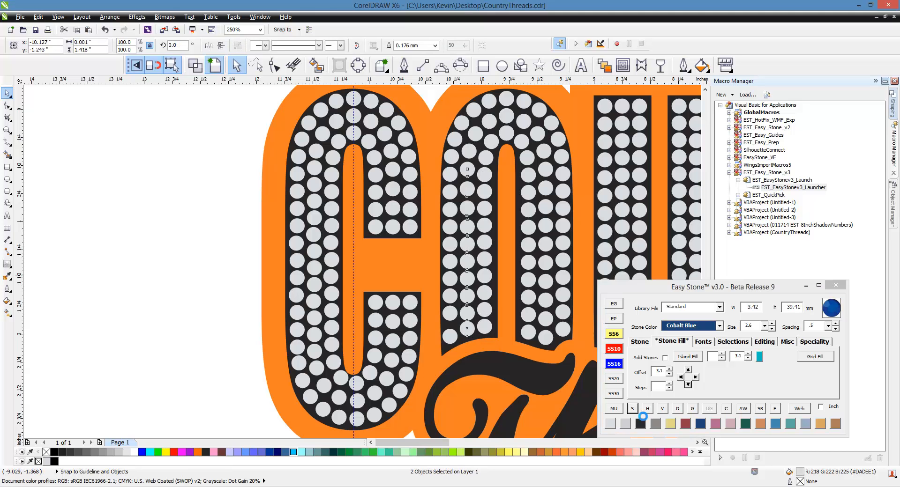
Select the outer stone column of the O's left leg and distribute it evenly vertically.
click(450, 341)
shift+click(451, 161)
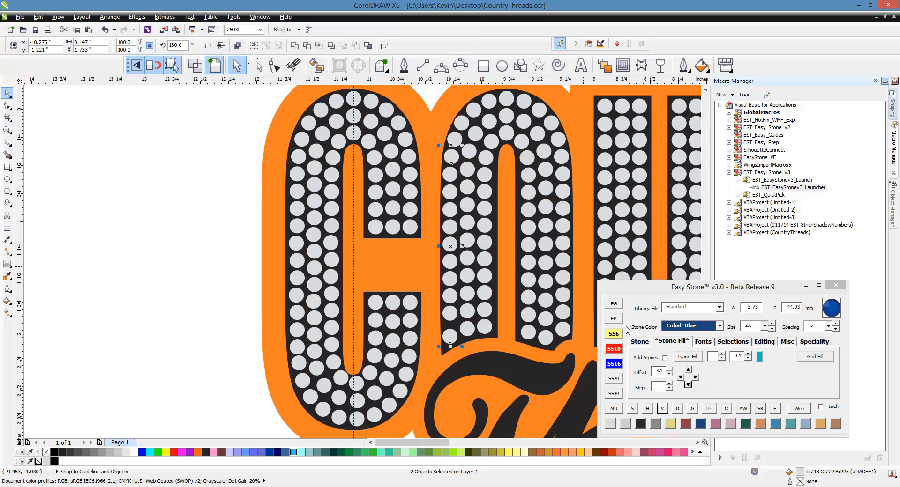
click(632, 410)
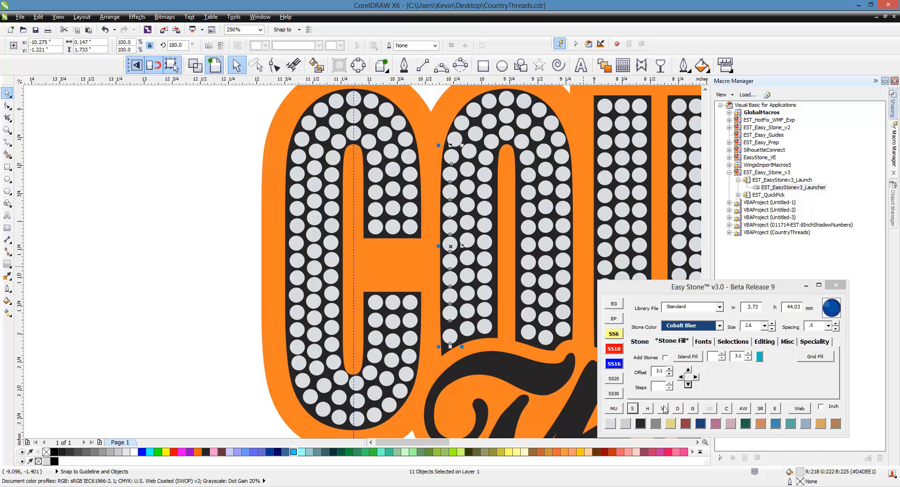
click(662, 409)
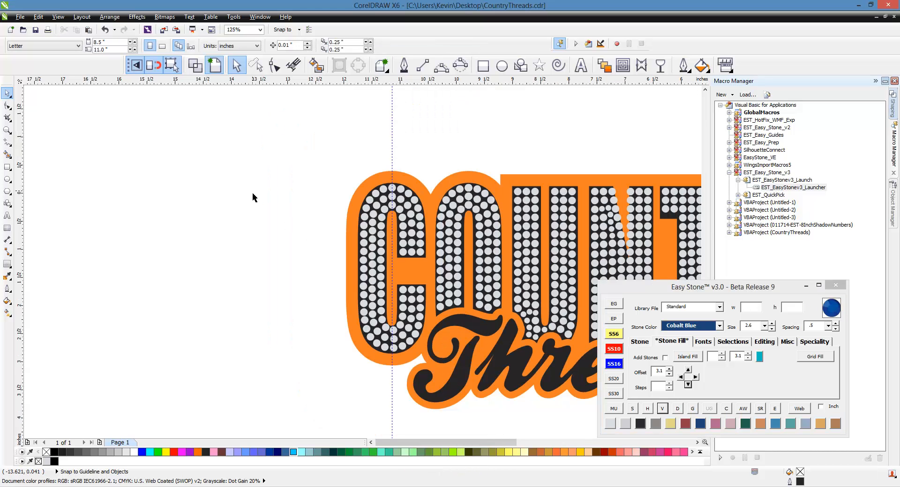
scroll(252, 197, down, 2)
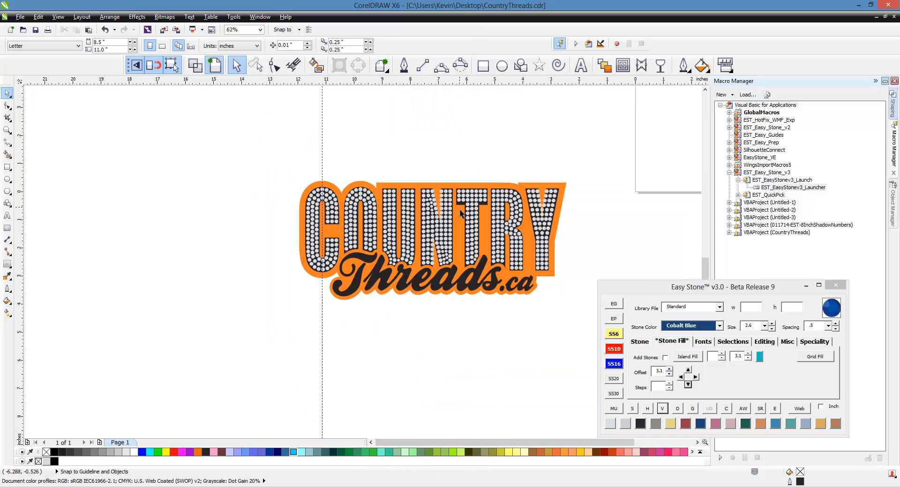
scroll(460, 213, up, 2)
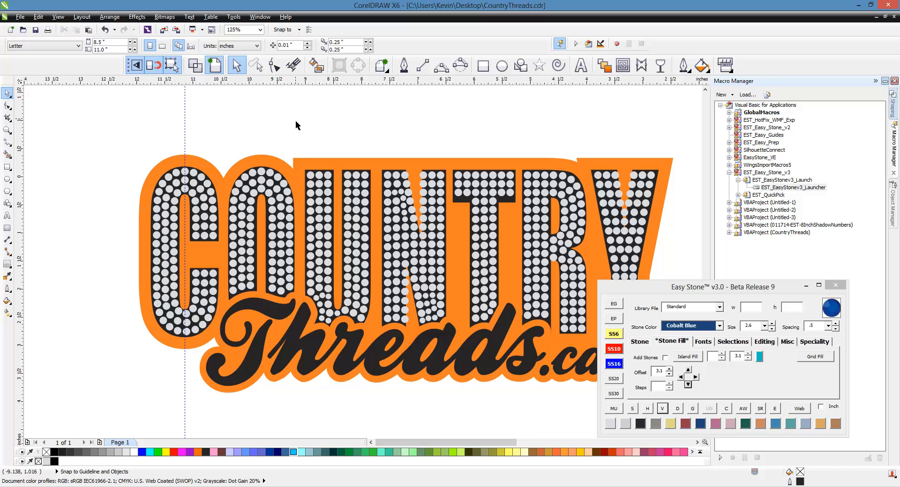
Copy all the COUNTRY stones to the empty area beside the design and preview them on a black background.
scroll(412, 160, down, 1)
drag(244, 130, 547, 260)
scroll(586, 261, down, 1)
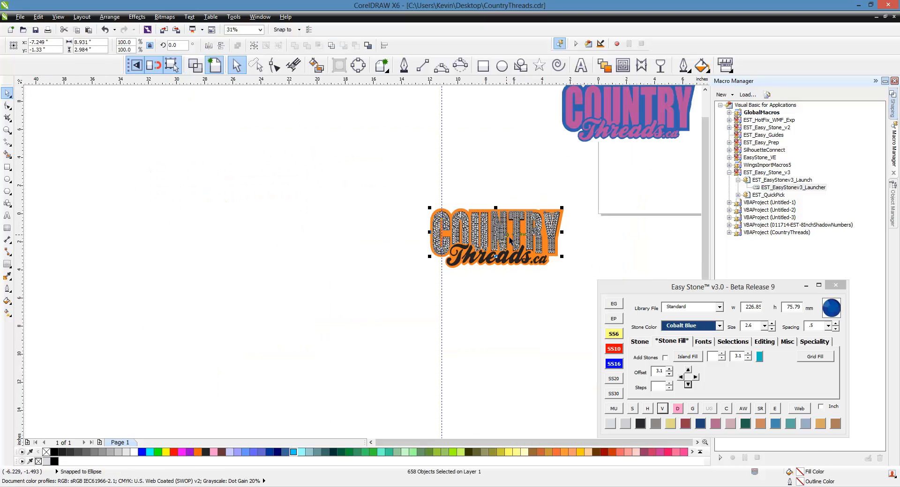
drag(507, 239, 232, 301)
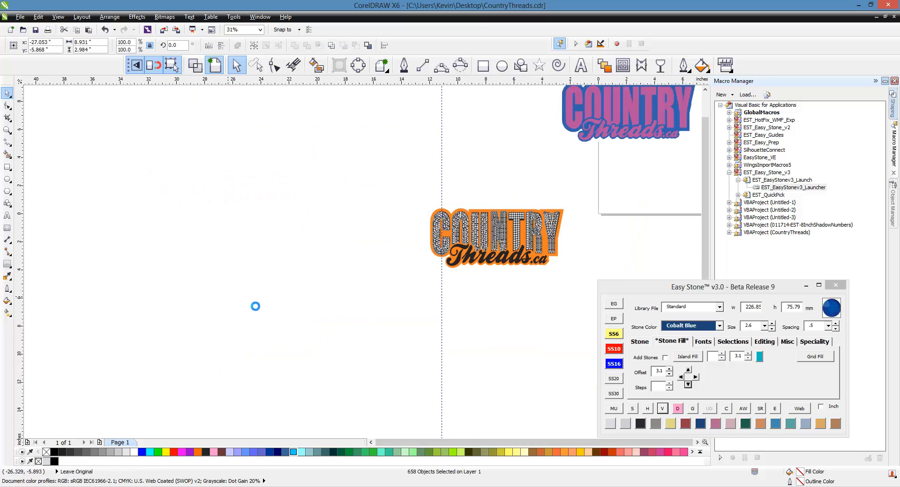
click(742, 409)
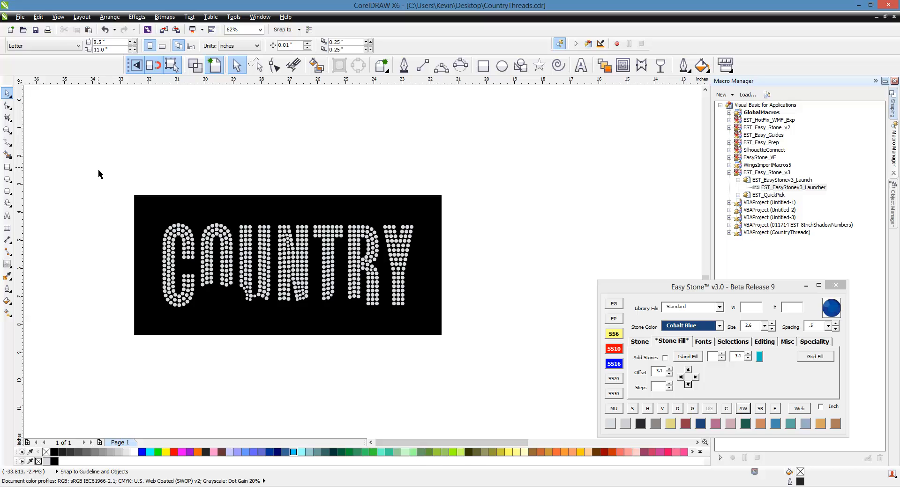
Delete the copied stones together with their black background and return to the original design.
drag(97, 167, 486, 358)
key(Delete)
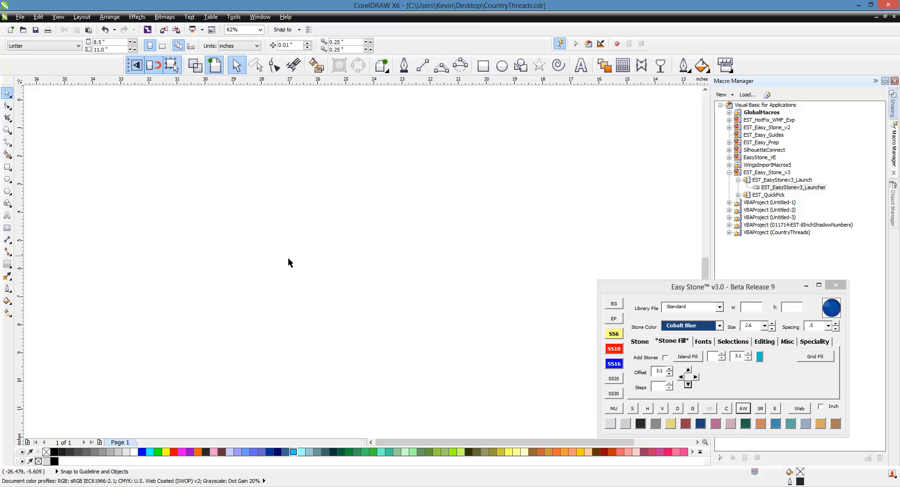
scroll(288, 258, down, 2)
scroll(429, 227, up, 2)
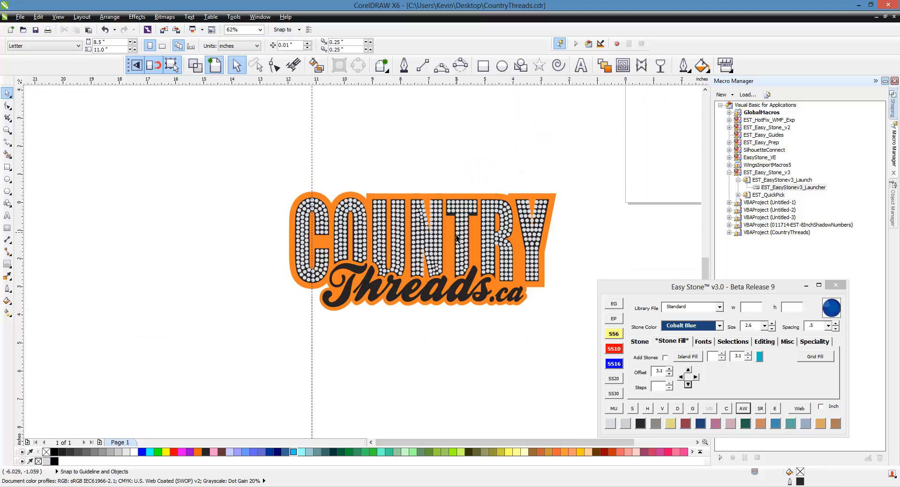
Unlock the black Threads.ca lettering and undo a trial move of it.
click(549, 240)
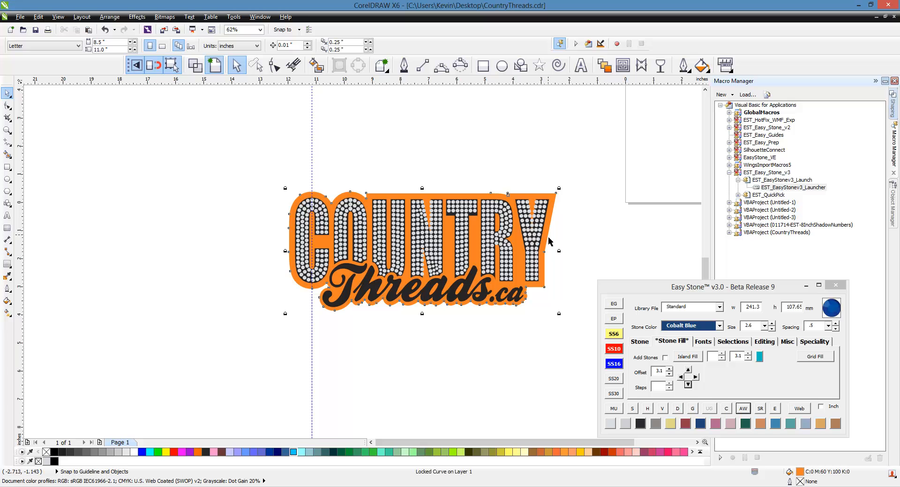
click(565, 234)
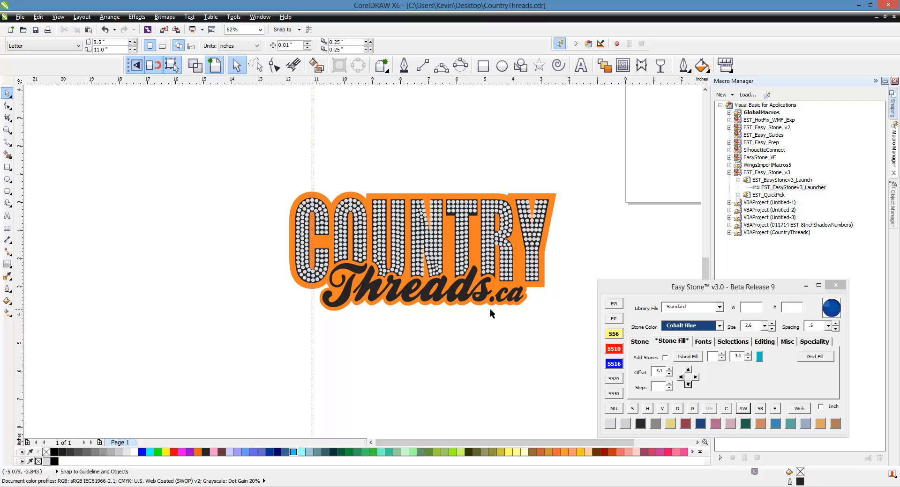
click(515, 300)
right_click(515, 301)
click(541, 295)
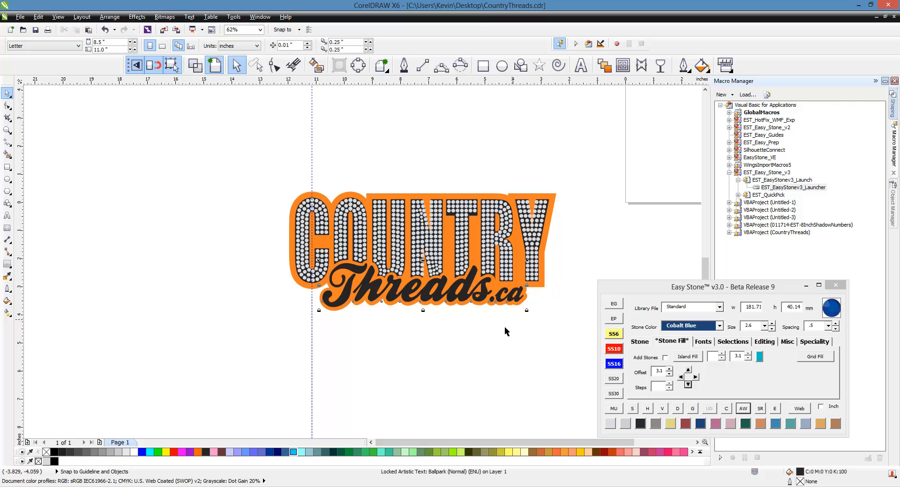
click(501, 329)
click(514, 304)
right_click(515, 300)
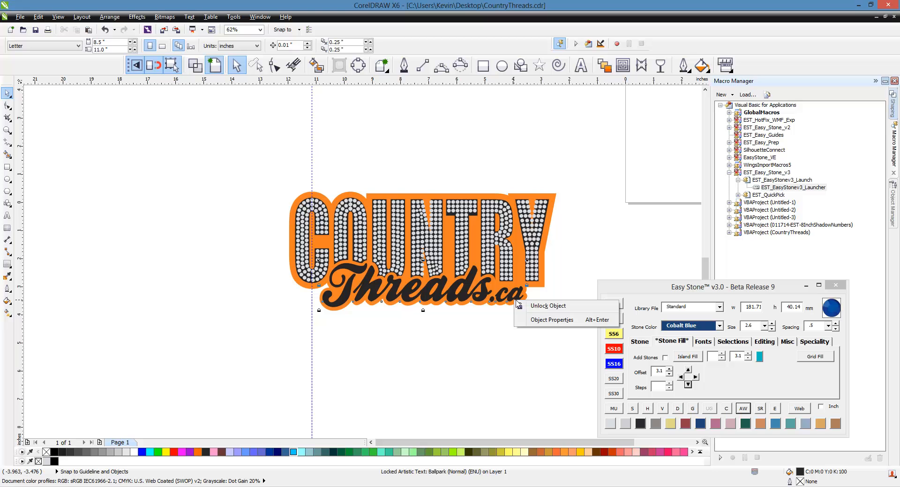
click(542, 307)
click(542, 311)
scroll(508, 299, up, 1)
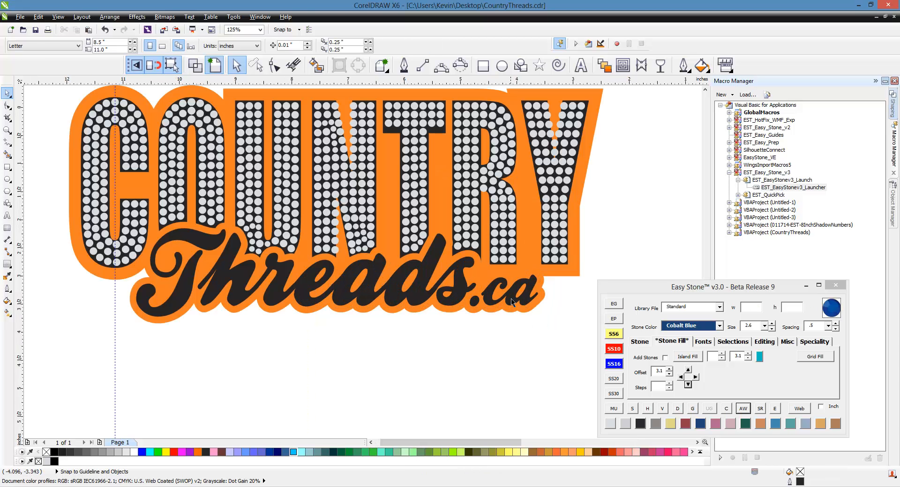
drag(511, 302, 495, 392)
key(ctrl+z)
Unlock the orange background shape and undo a trial move of it.
right_click(574, 270)
click(595, 276)
click(561, 284)
drag(569, 273, 424, 444)
key(ctrl+z)
click(501, 402)
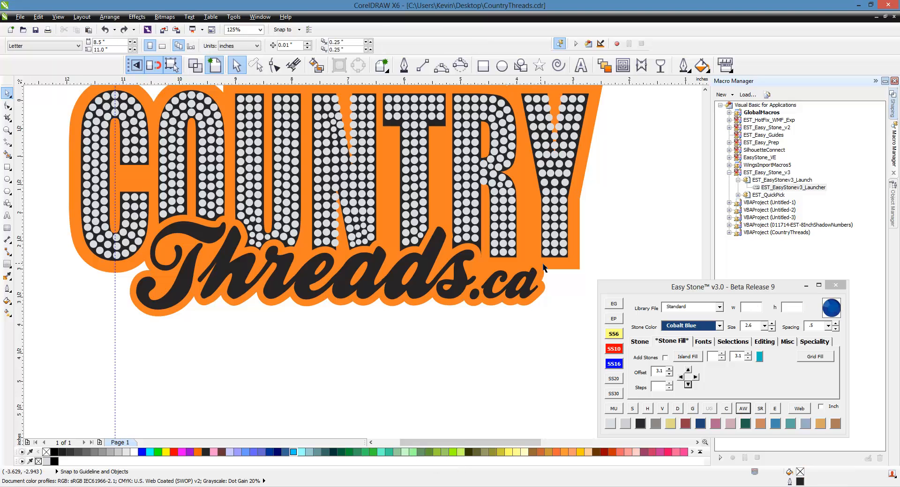
Unlock the black COUNTRY letter shape behind the stones and undo a trial move of it.
scroll(543, 267, up, 3)
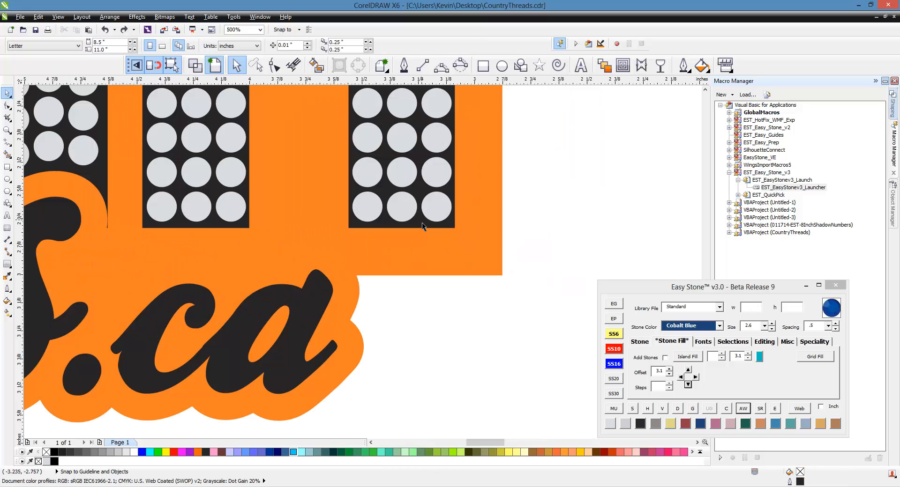
right_click(422, 223)
click(457, 227)
drag(418, 226, 458, 353)
scroll(475, 347, down, 2)
key(ctrl+z)
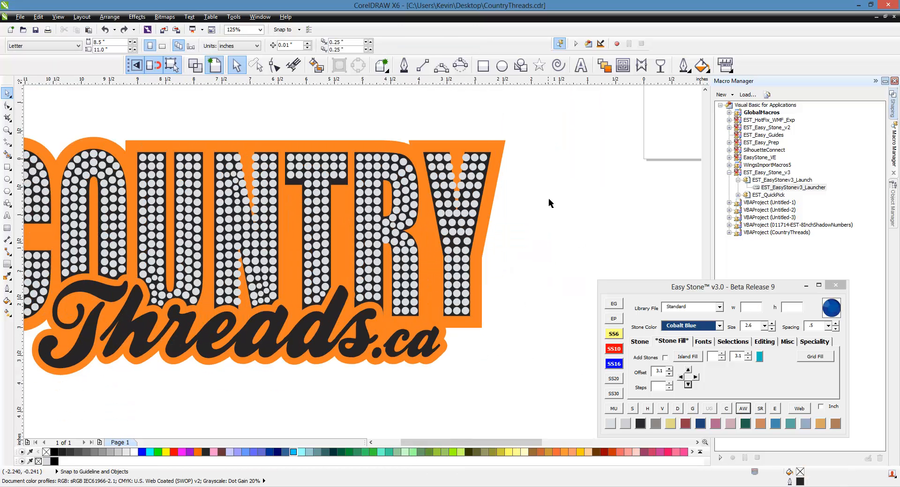
right_click(494, 181)
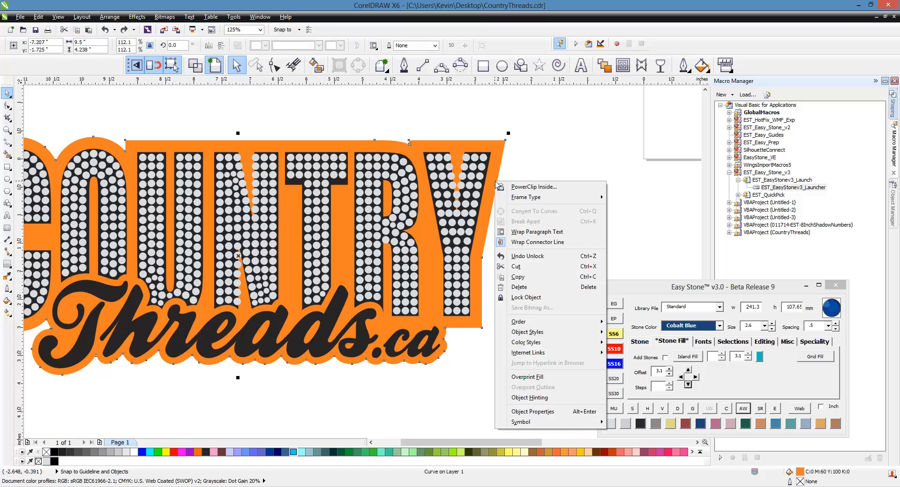
click(527, 141)
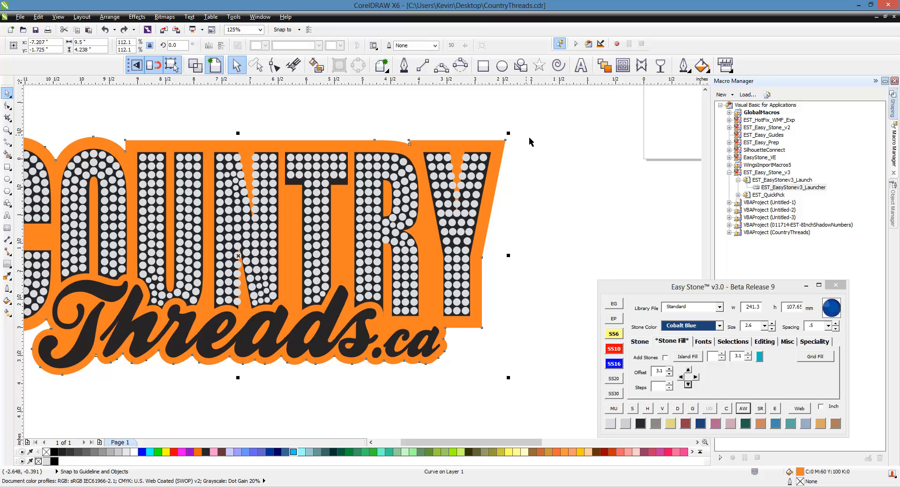
scroll(563, 202, down, 1)
click(541, 219)
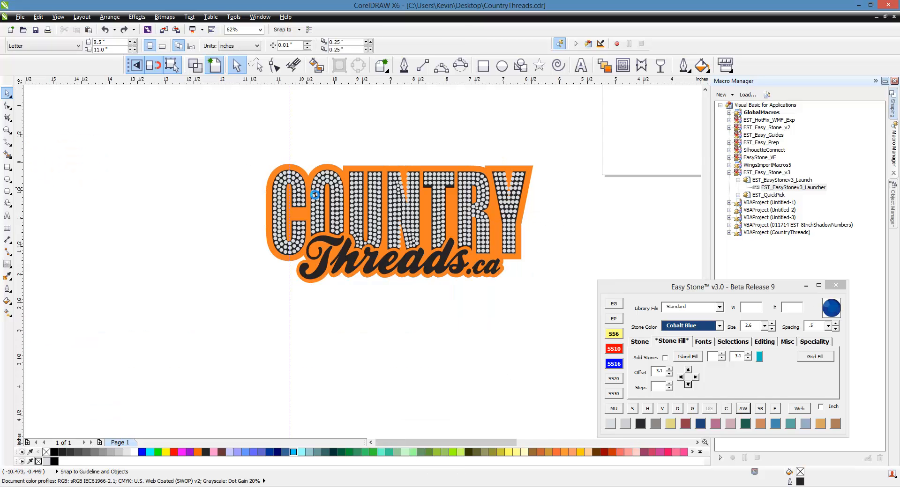
Edit the nodes of the black COUNTRY shape, moving the upper right node of the O's inner opening slightly outward.
scroll(289, 187, up, 2)
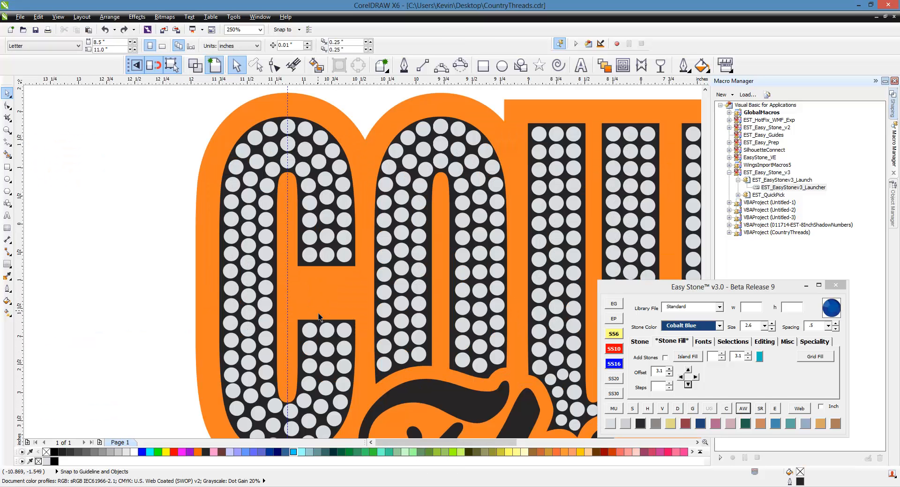
scroll(323, 317, down, 1)
scroll(353, 311, up, 2)
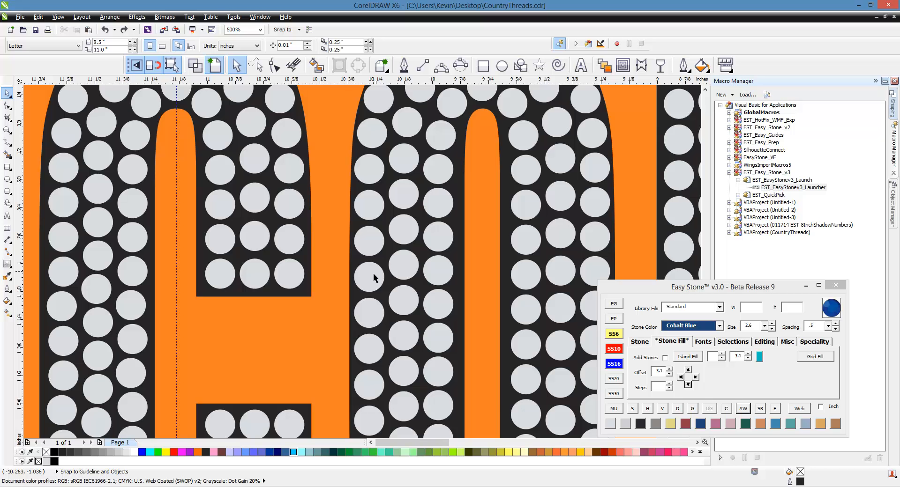
scroll(373, 273, down, 1)
scroll(508, 315, up, 1)
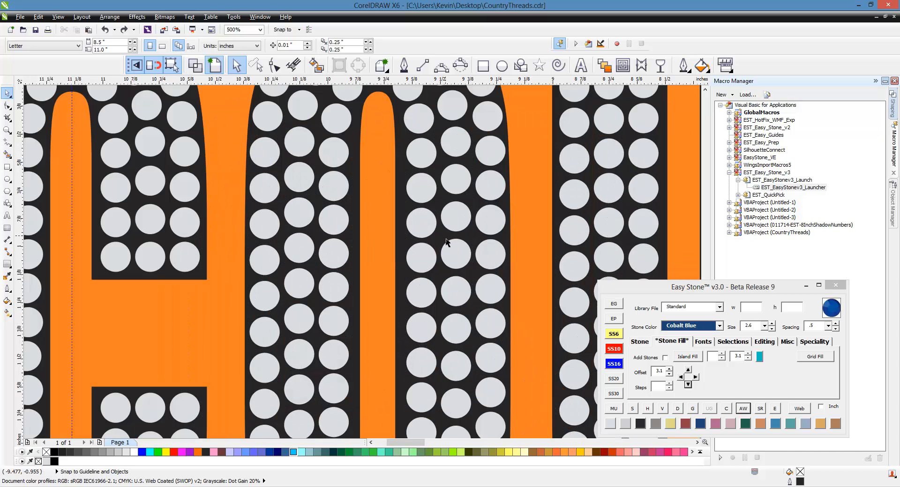
scroll(448, 239, down, 1)
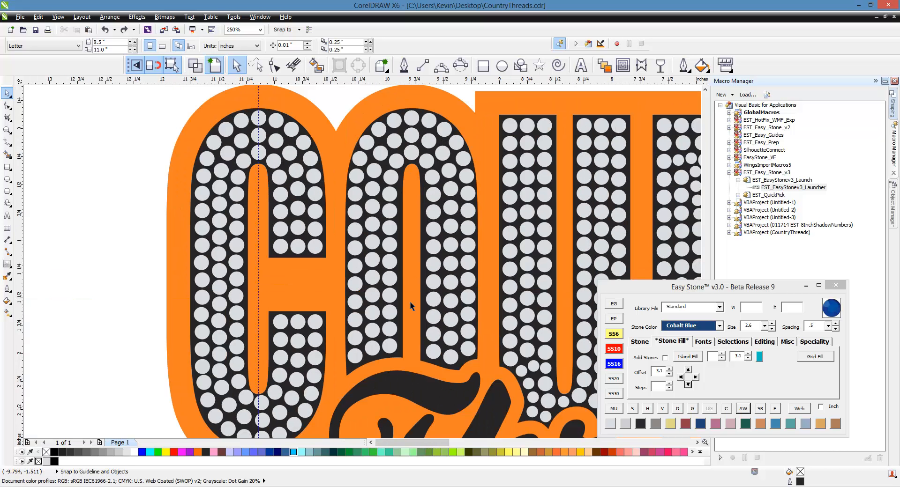
scroll(464, 314, up, 1)
double_click(494, 304)
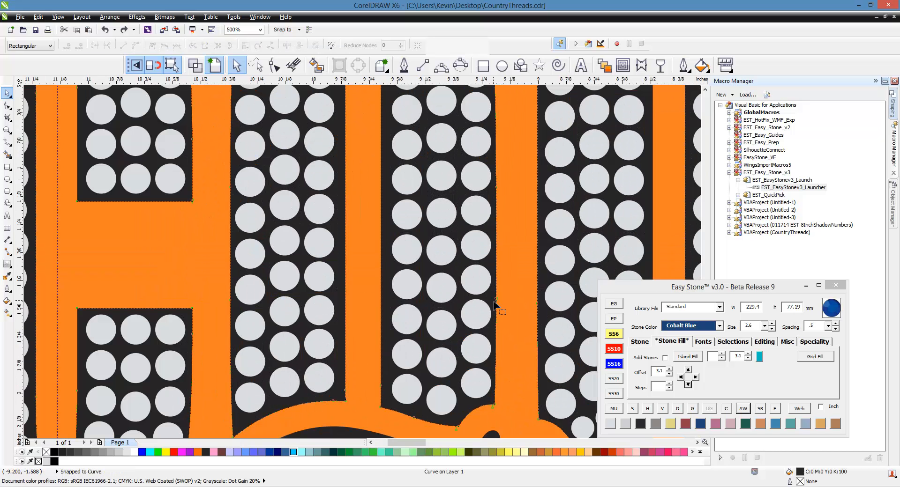
scroll(410, 337, down, 1)
scroll(391, 208, up, 1)
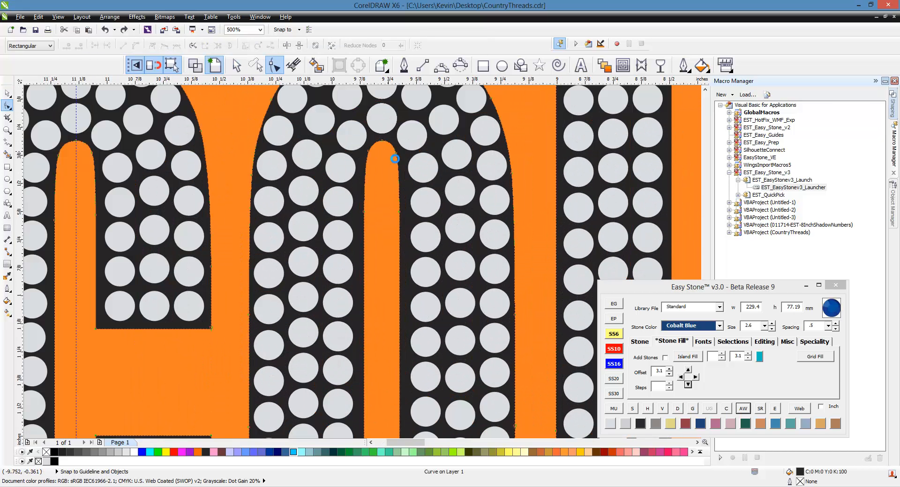
scroll(395, 159, up, 2)
scroll(422, 162, up, 1)
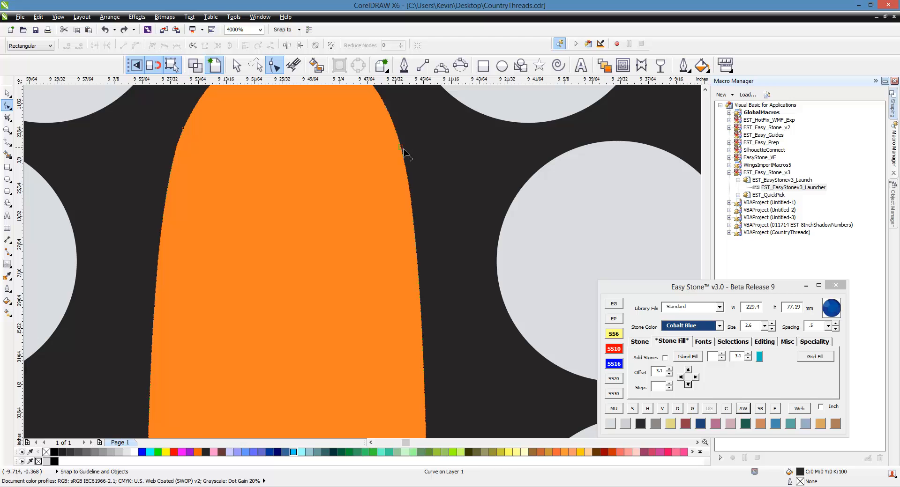
drag(410, 150, 421, 156)
scroll(422, 157, down, 2)
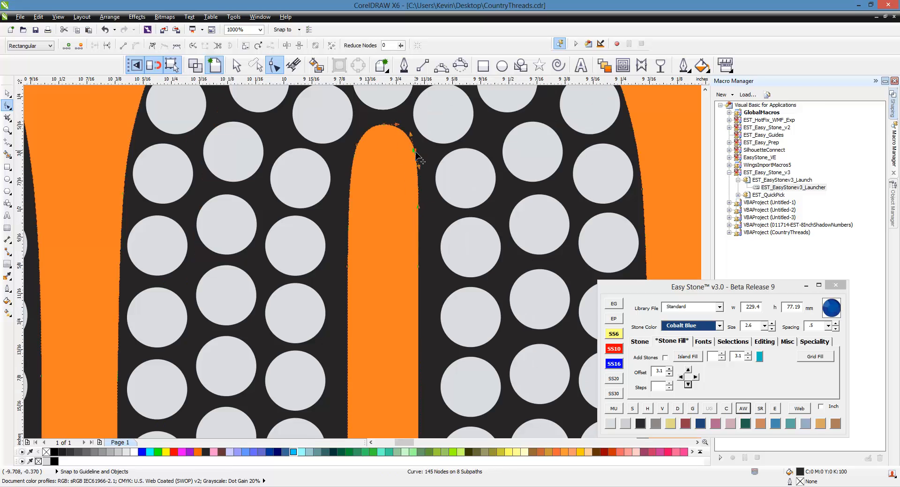
Try deleting the node below the rounded top on the right edge of the O's inner opening, and undo the deletion.
scroll(421, 168, down, 1)
scroll(408, 215, up, 1)
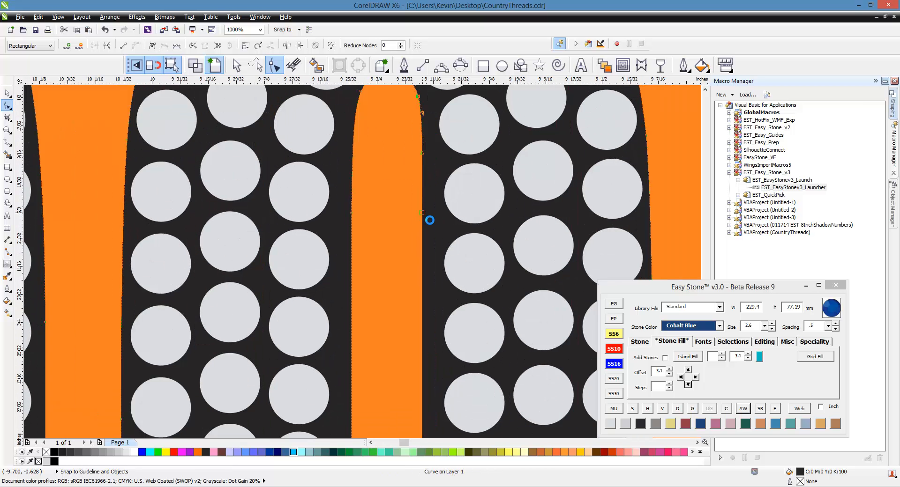
scroll(425, 218, up, 1)
click(422, 220)
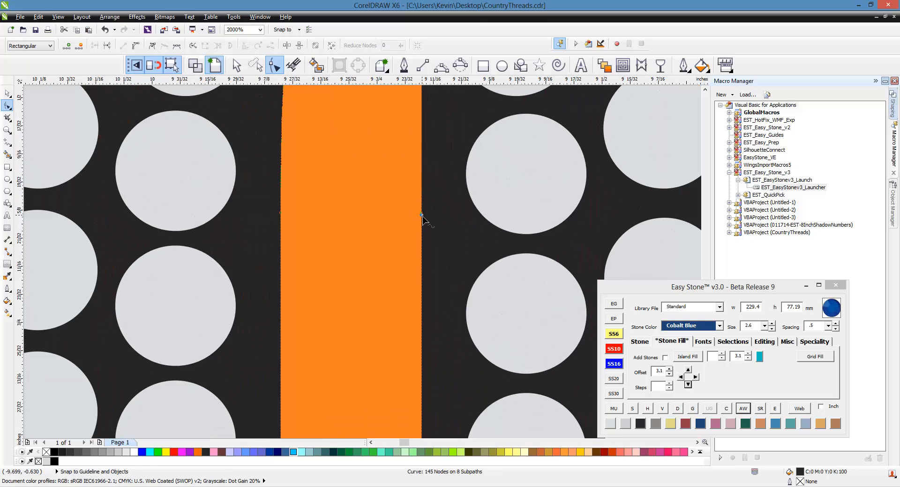
key(Delete)
scroll(346, 167, down, 2)
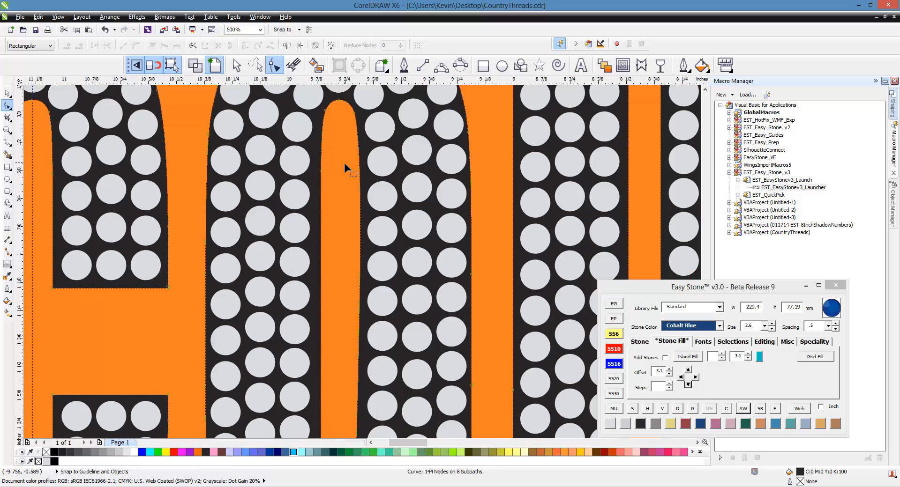
key(ctrl+z)
Move the node below the rounded top on the right edge of the O's inner opening slightly to the right.
scroll(356, 164, up, 1)
scroll(375, 201, up, 1)
click(379, 225)
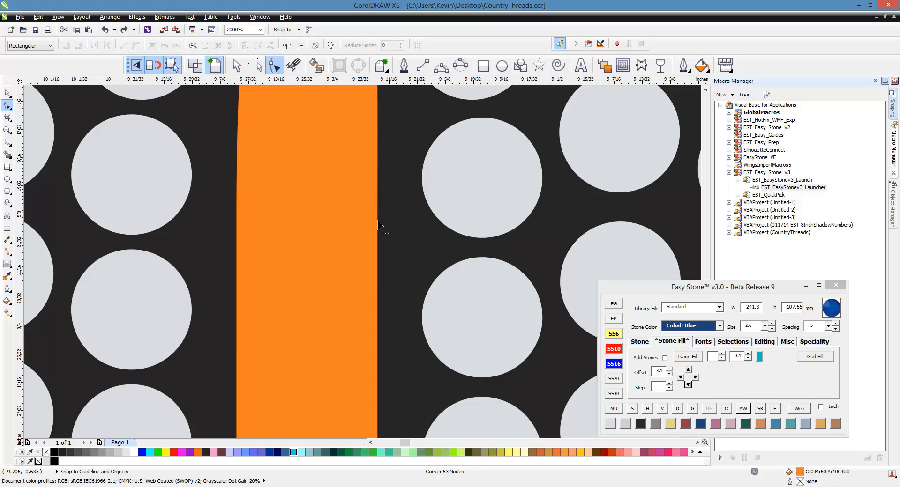
click(391, 221)
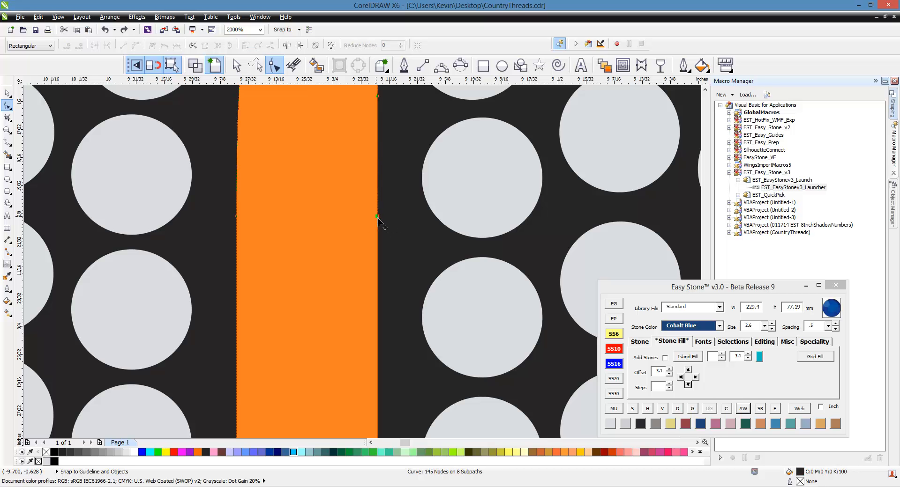
drag(378, 217, 383, 217)
scroll(384, 190, down, 3)
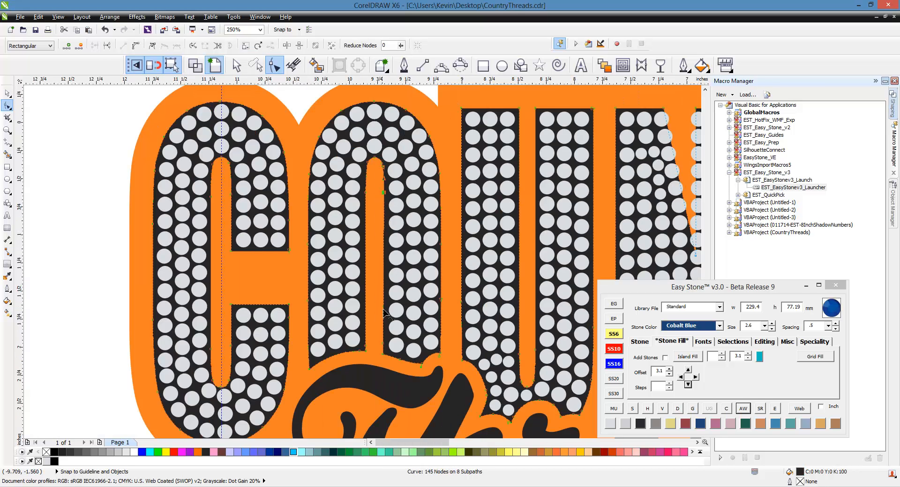
Delete the extra node low on the inner edge of the O's right leg and convert that edge to a straight line.
scroll(384, 310, up, 2)
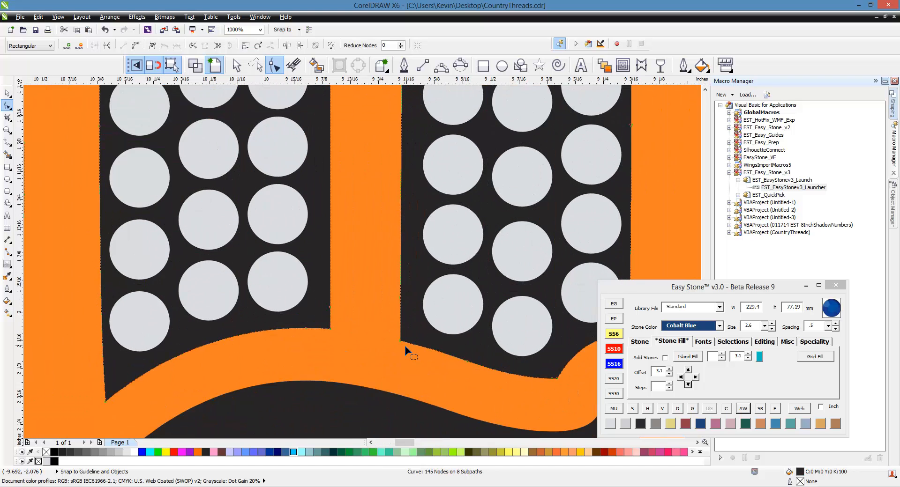
scroll(405, 349, up, 1)
key(Delete)
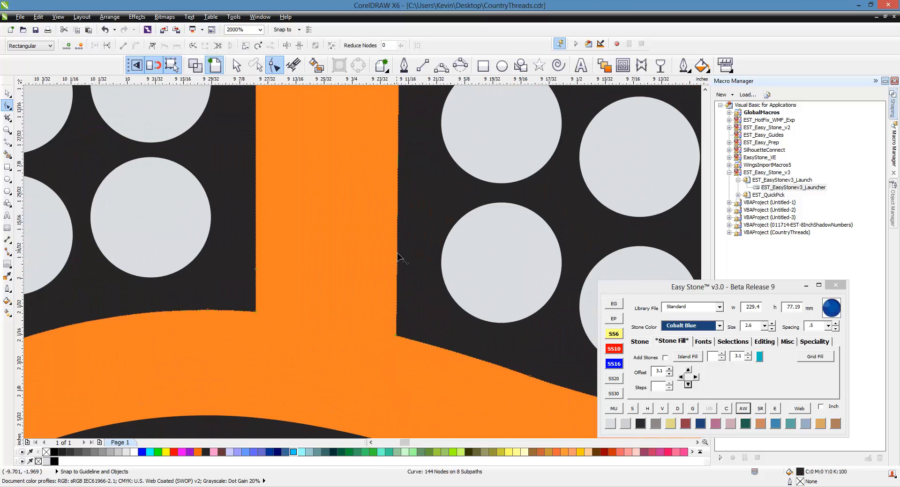
right_click(397, 297)
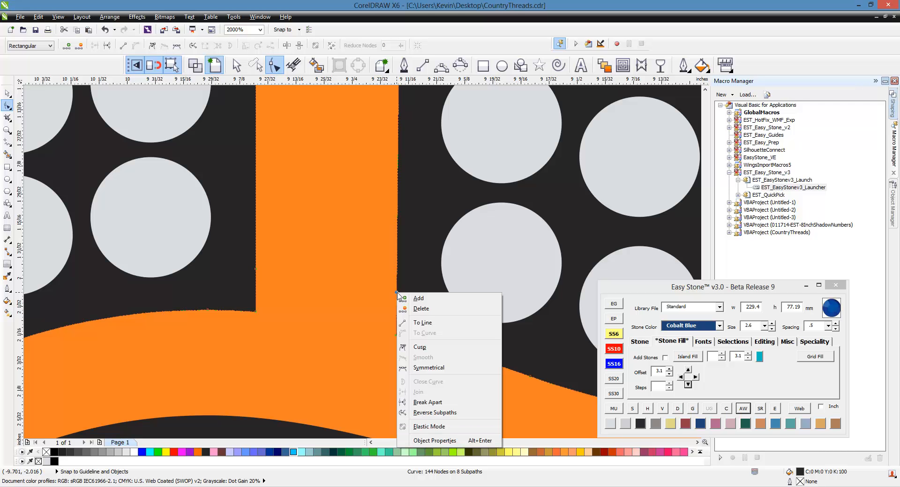
click(415, 321)
scroll(390, 328, down, 1)
scroll(389, 323, down, 2)
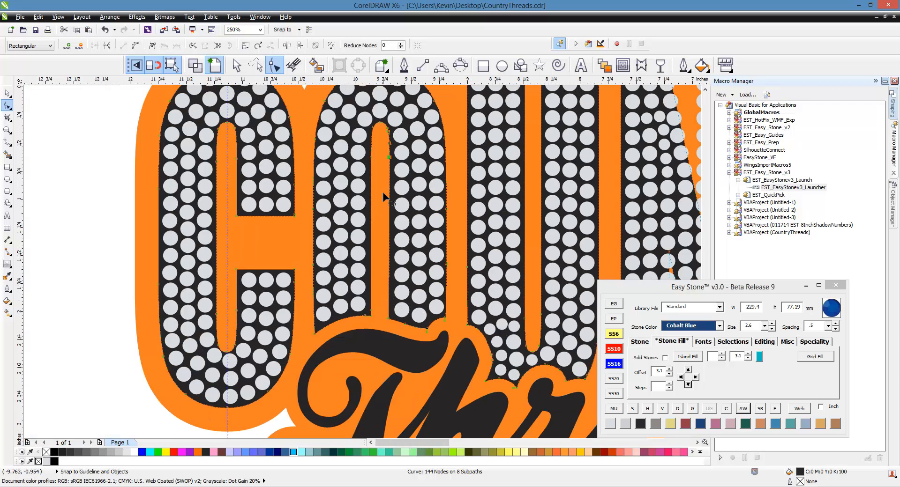
scroll(384, 197, up, 1)
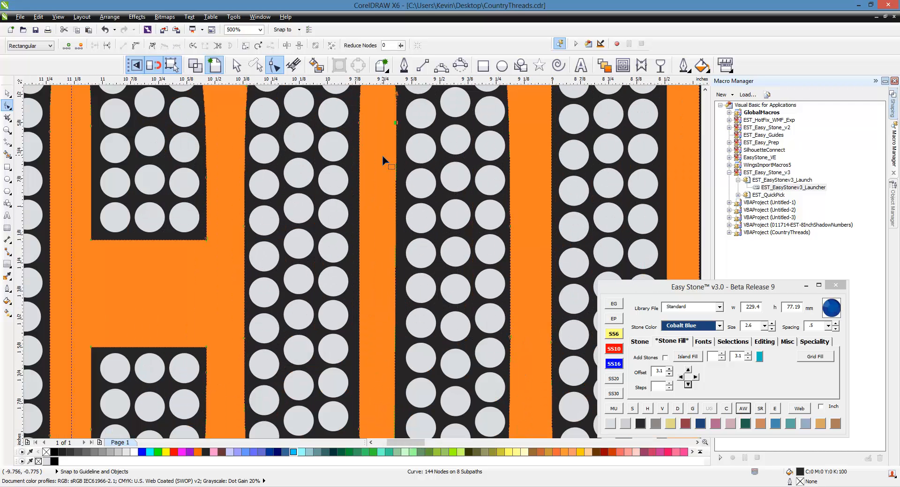
Move the bottom corner node on the inner edge of the O's right leg slightly to the right.
right_click(396, 125)
click(418, 178)
scroll(396, 178, down, 2)
scroll(396, 178, up, 2)
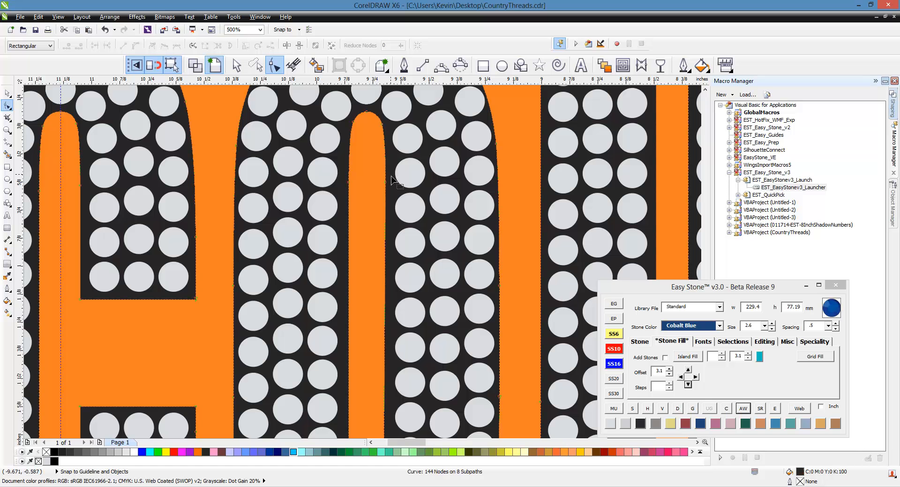
click(385, 182)
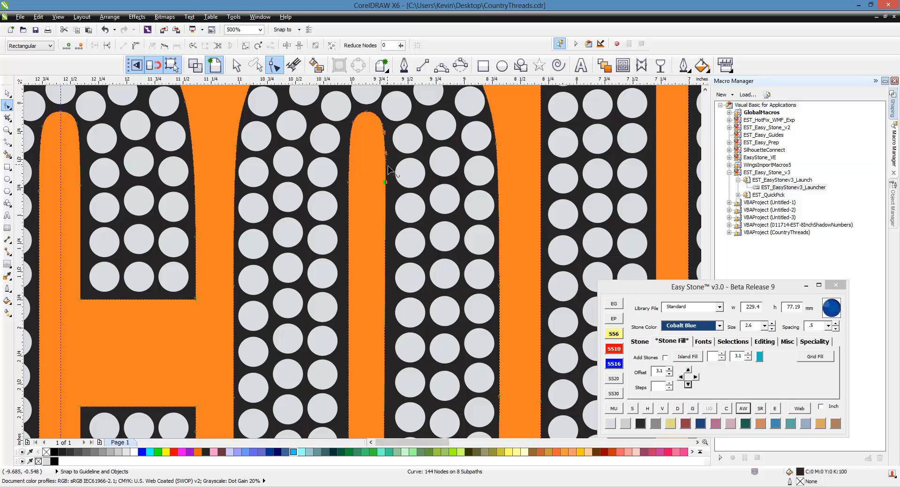
scroll(387, 183, up, 3)
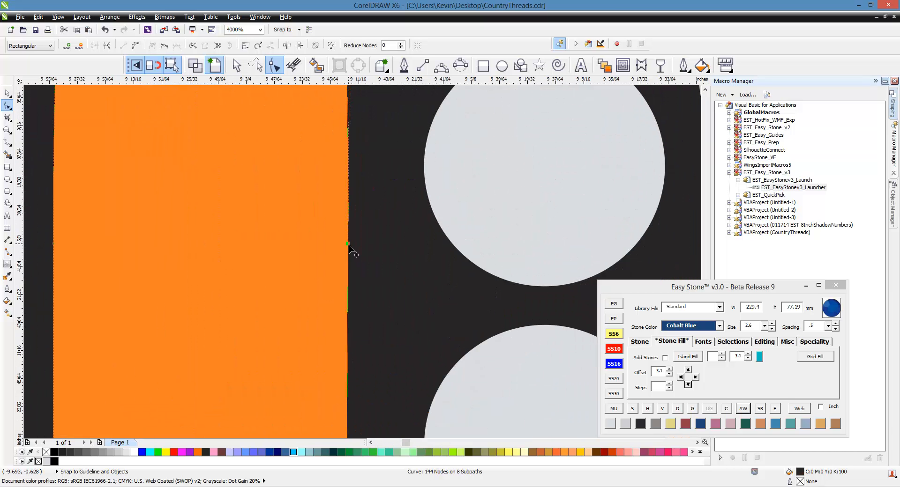
scroll(381, 199, down, 4)
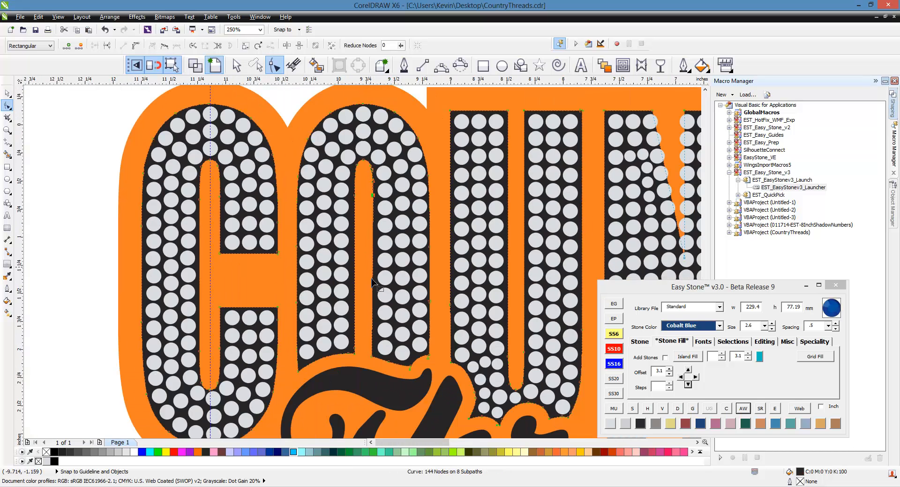
right_click(373, 307)
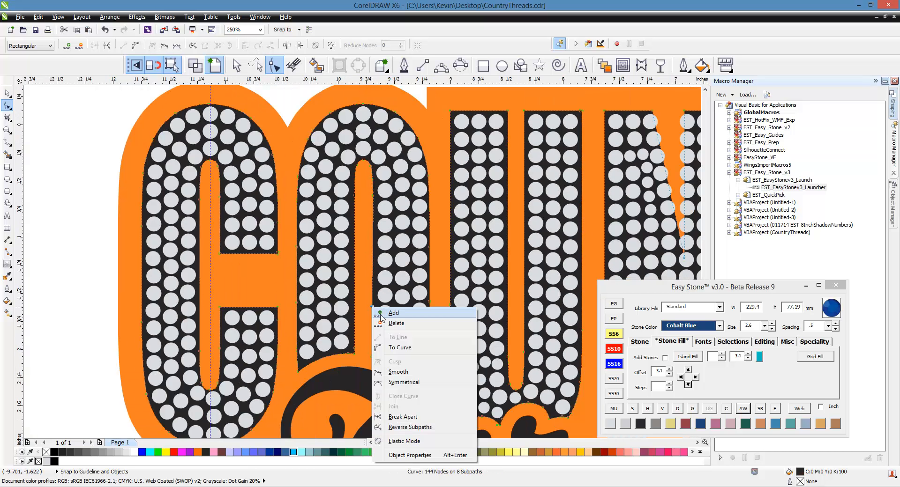
click(366, 339)
scroll(398, 365, up, 4)
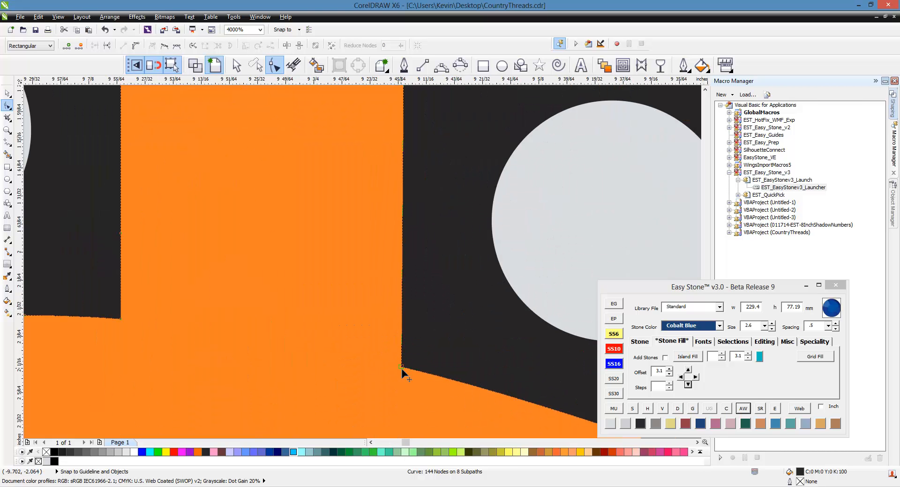
drag(401, 368, 419, 372)
scroll(404, 338, down, 4)
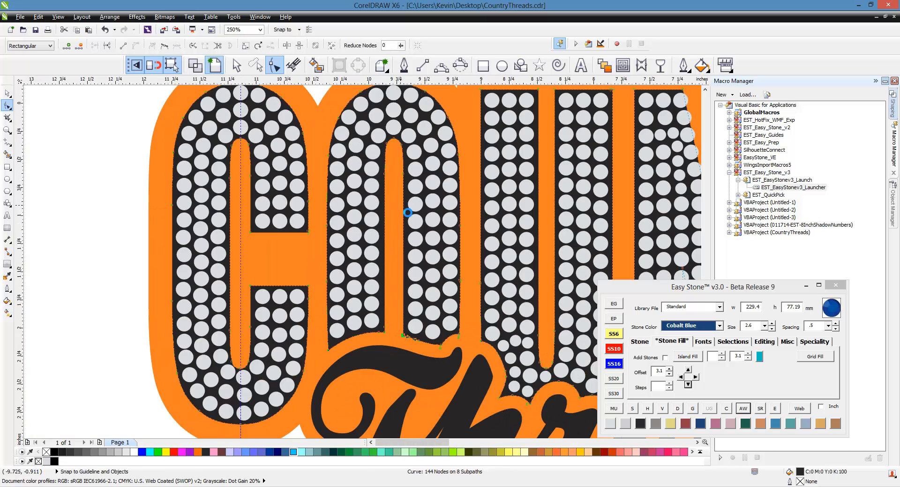
Place a vertical guideline along the right edge of the O's inner opening and align the leg's bottom inner corner node to it.
scroll(409, 207, up, 1)
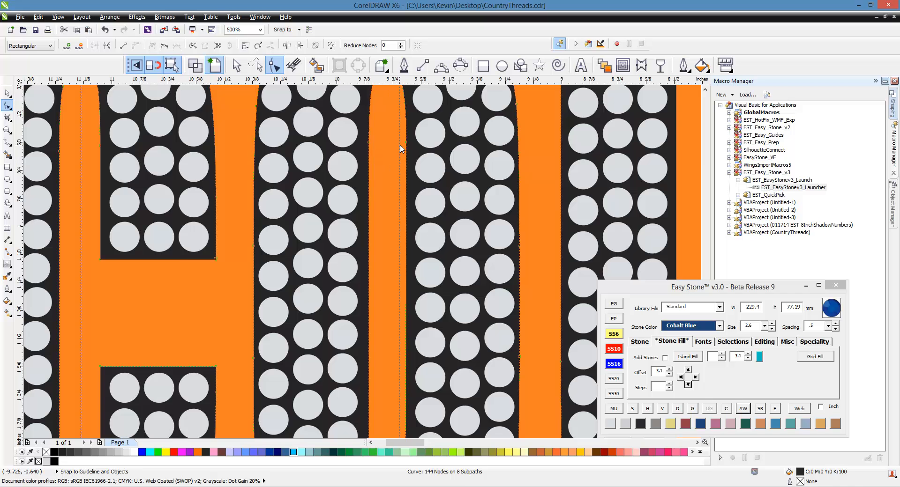
scroll(408, 281, down, 1)
scroll(409, 324, up, 4)
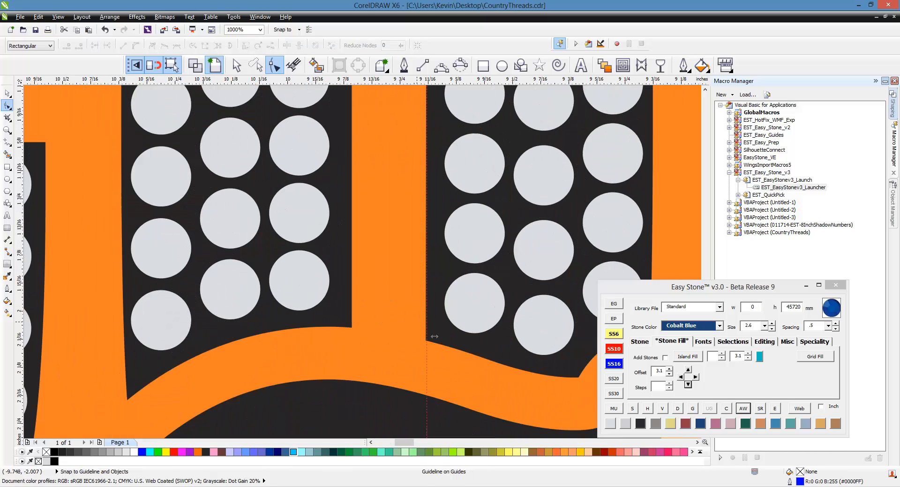
scroll(409, 325, up, 1)
click(394, 268)
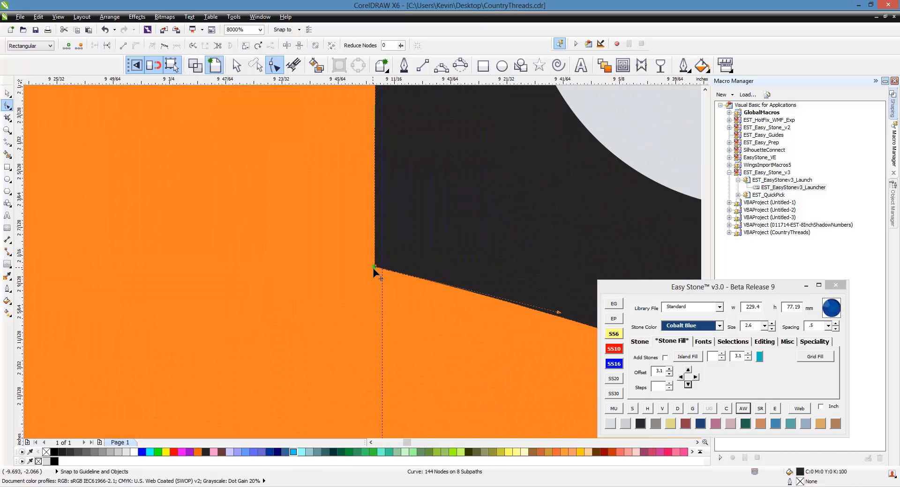
drag(375, 267, 382, 269)
scroll(333, 297, down, 5)
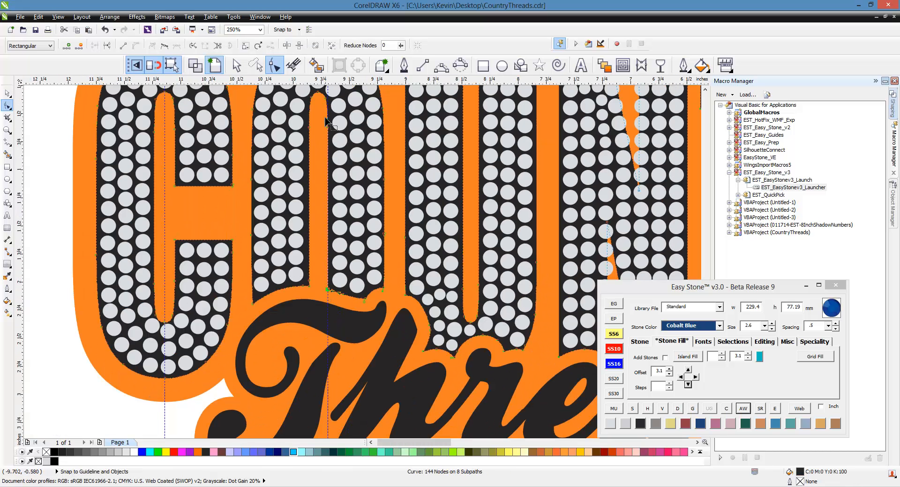
Move the bottom outer corner node of the O's right leg slightly to the right.
scroll(387, 283, up, 1)
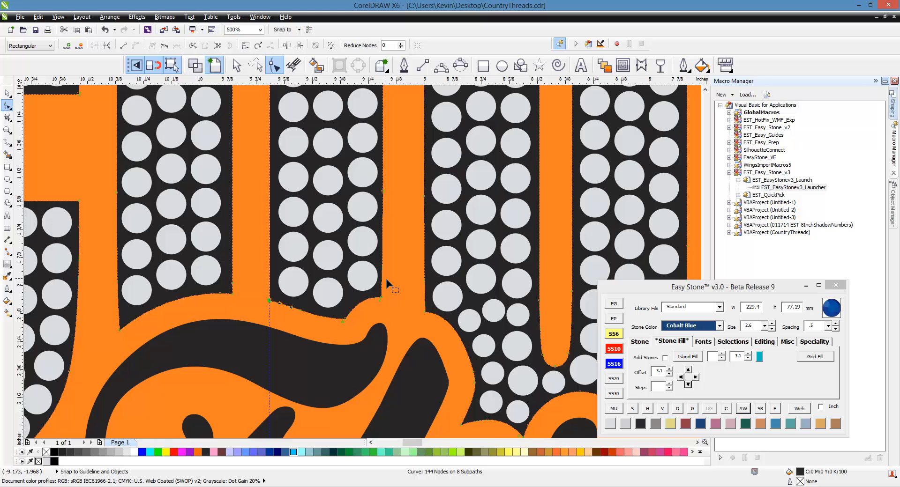
scroll(386, 283, up, 2)
scroll(364, 349, up, 1)
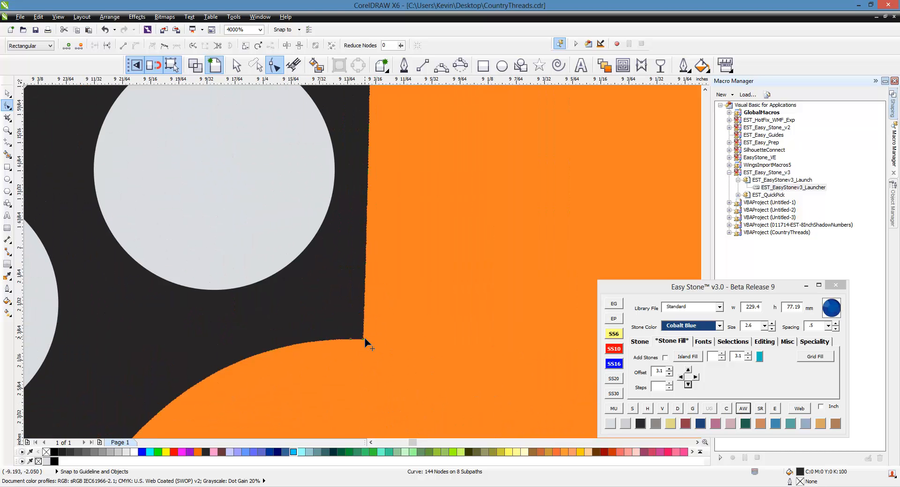
drag(364, 342, 396, 347)
scroll(395, 347, down, 3)
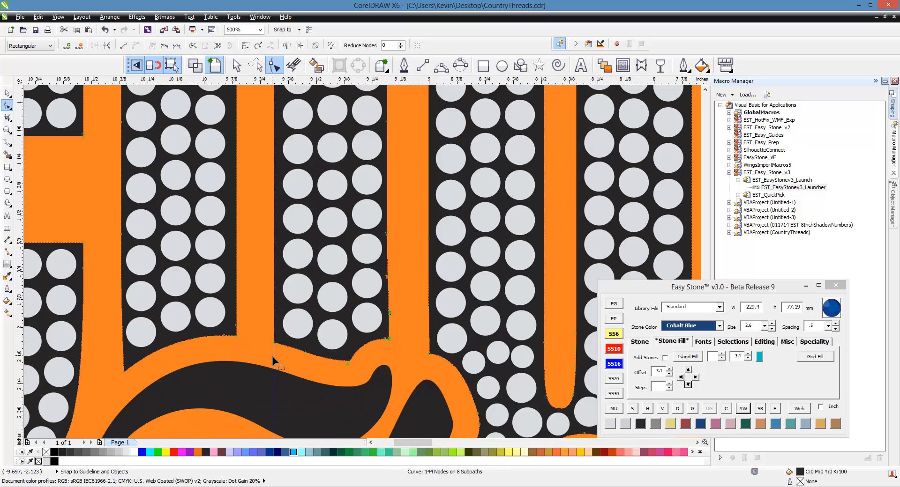
Move the vertical guideline from the O's inner opening to the outer right edge of the letter, at -9.181 inches.
key(space)
drag(281, 362, 395, 346)
scroll(388, 377, down, 1)
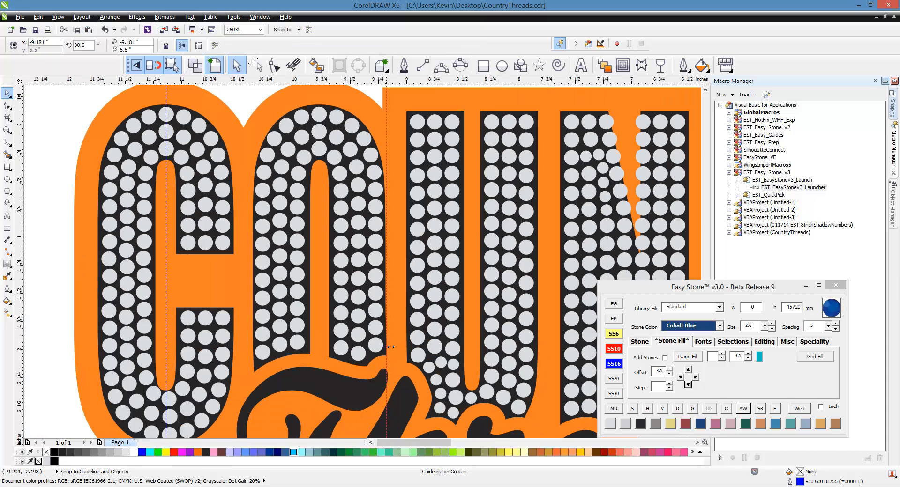
scroll(376, 216, up, 1)
scroll(403, 214, up, 2)
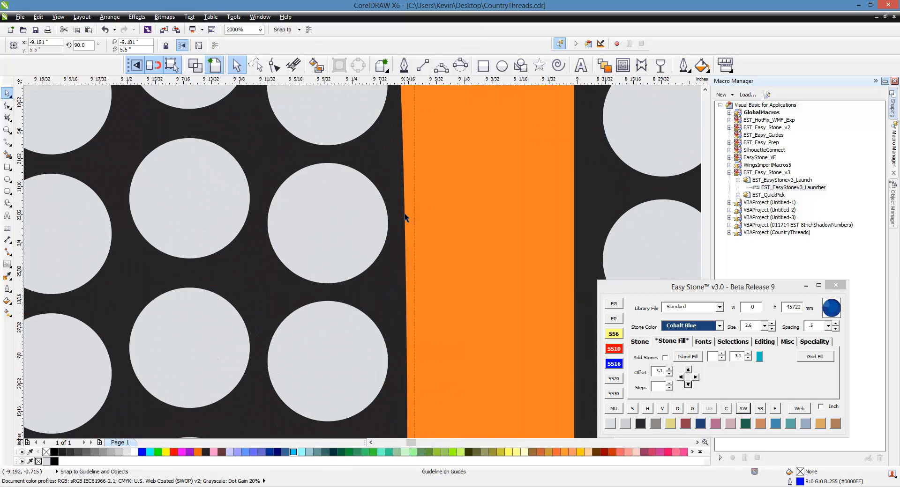
Snap the node below the upper curve on the O's outer right edge to the vertical guideline.
key(space)
scroll(408, 281, down, 2)
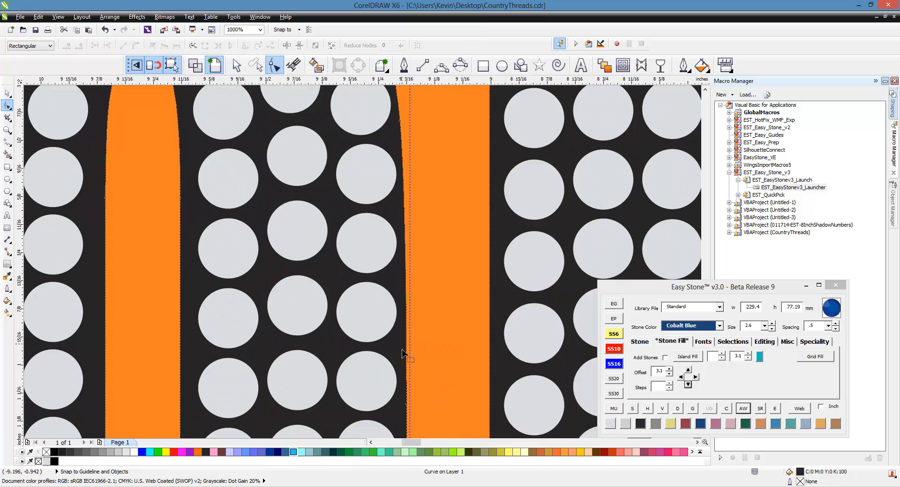
scroll(410, 412, up, 2)
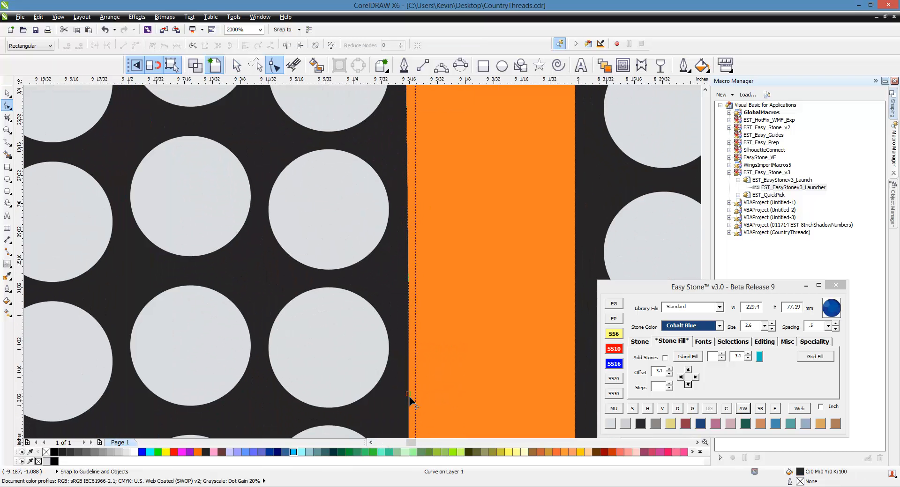
scroll(409, 399, up, 2)
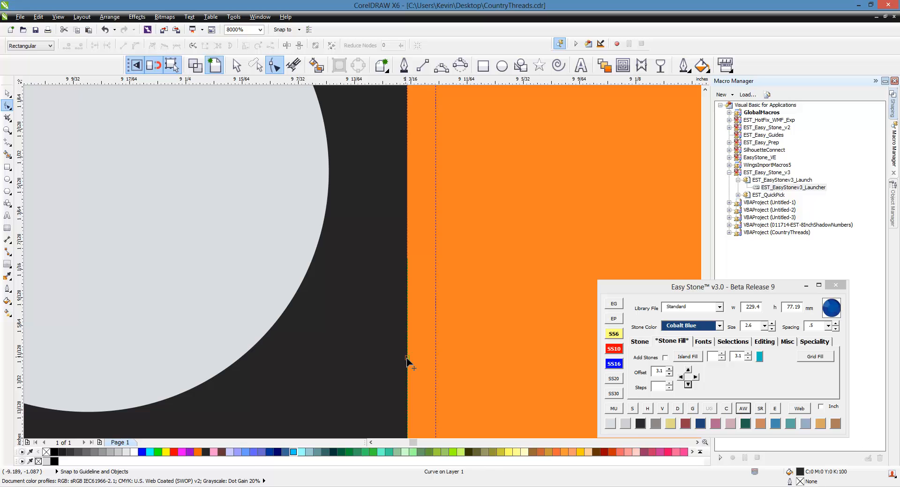
drag(406, 358, 436, 362)
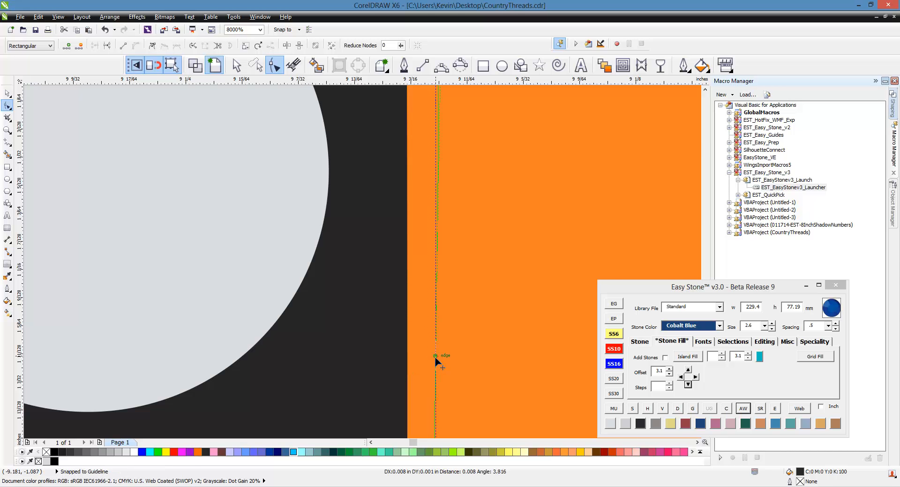
scroll(413, 323, down, 4)
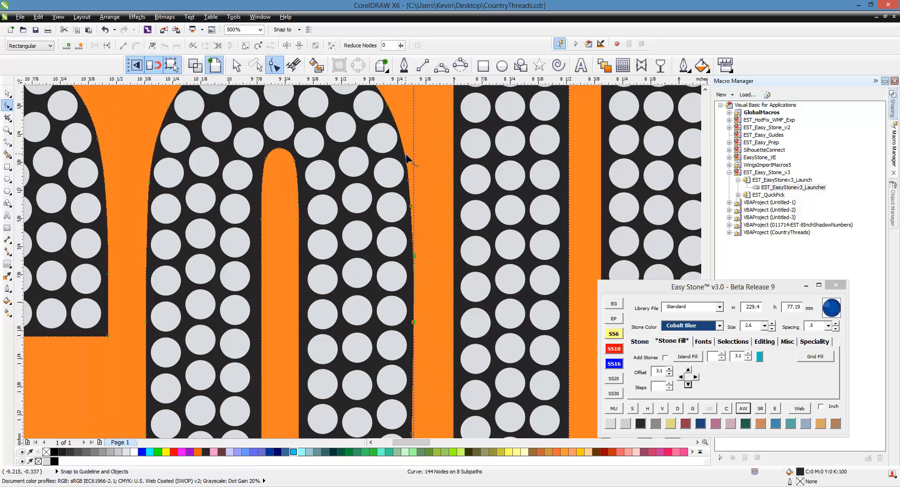
scroll(414, 234, down, 1)
scroll(402, 342, up, 1)
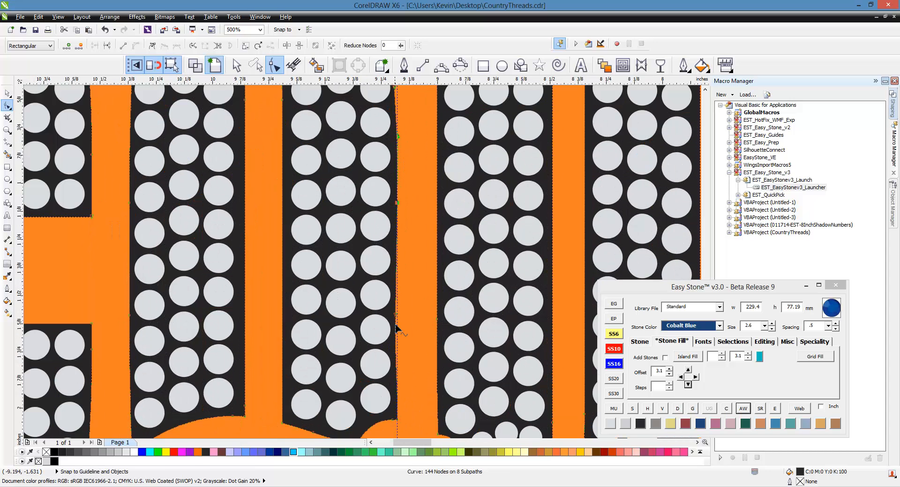
Convert the O's outer right edge to a straight line and delete the extra node in its lower half.
right_click(396, 332)
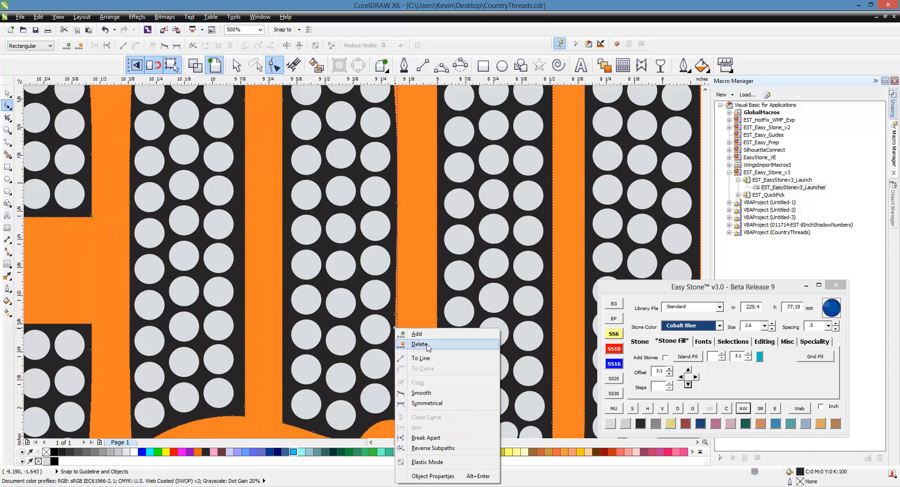
click(435, 361)
scroll(398, 350, up, 1)
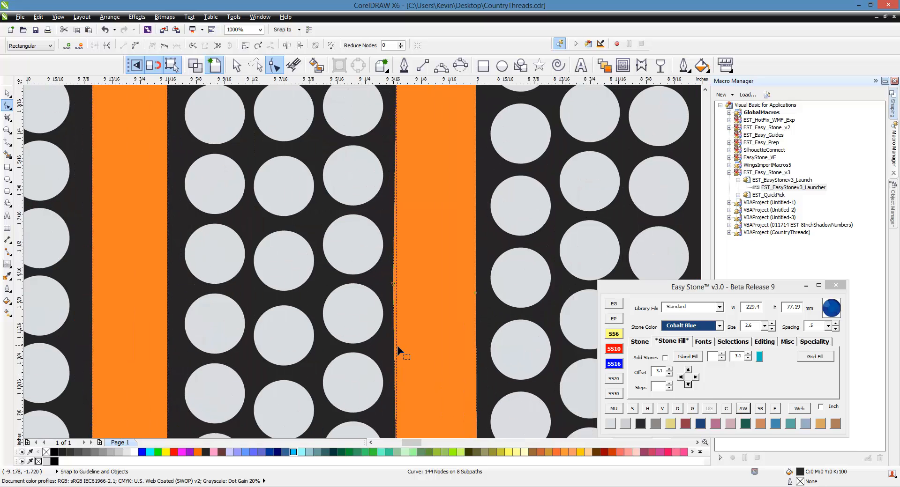
right_click(395, 324)
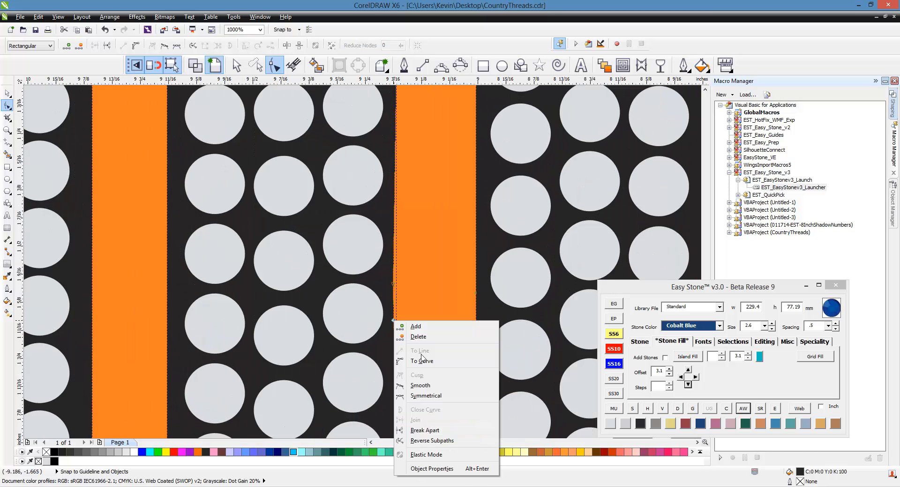
click(421, 281)
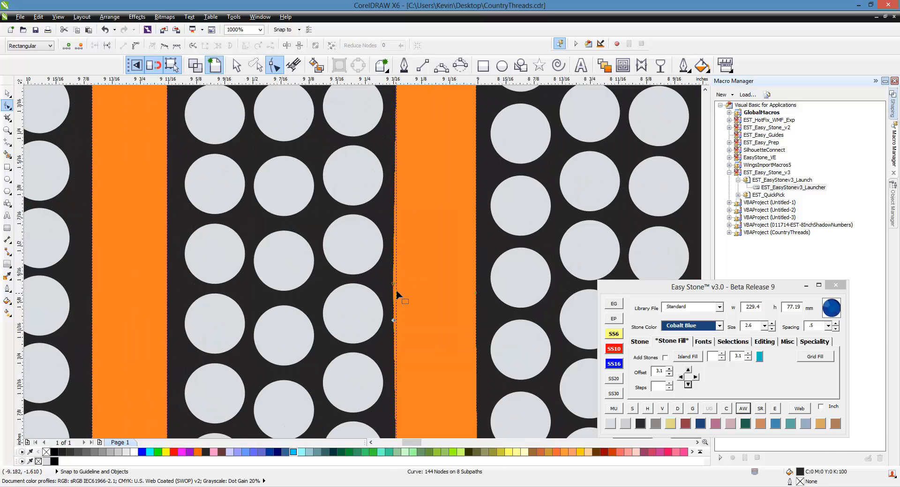
scroll(397, 241, up, 1)
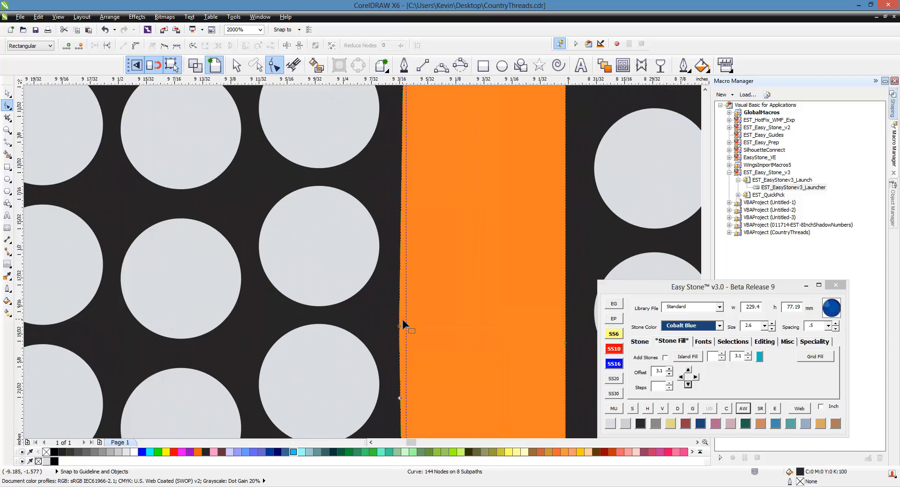
click(422, 377)
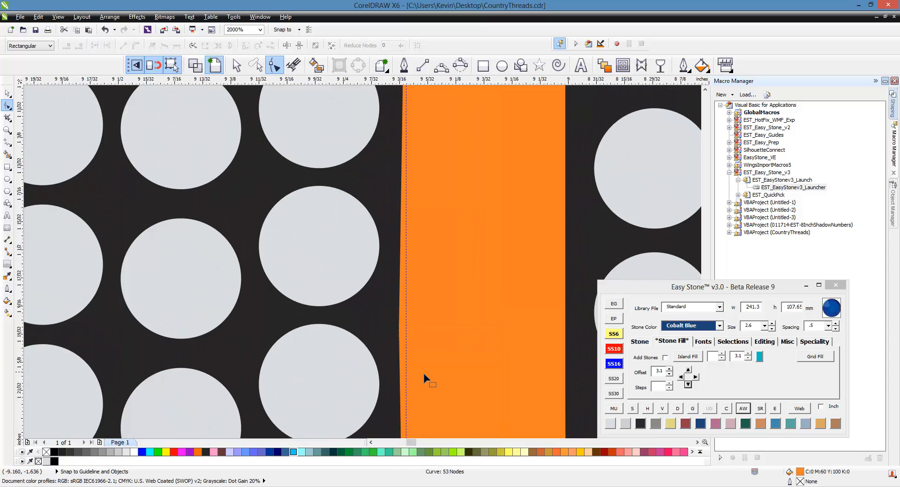
click(389, 330)
double_click(398, 331)
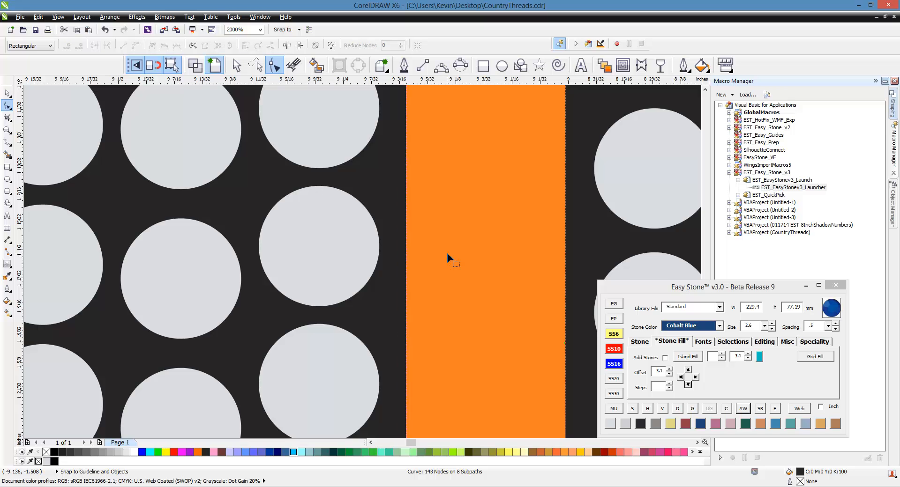
Snap the node at the base of the O's upper right curve to the vertical guideline.
scroll(447, 258, down, 2)
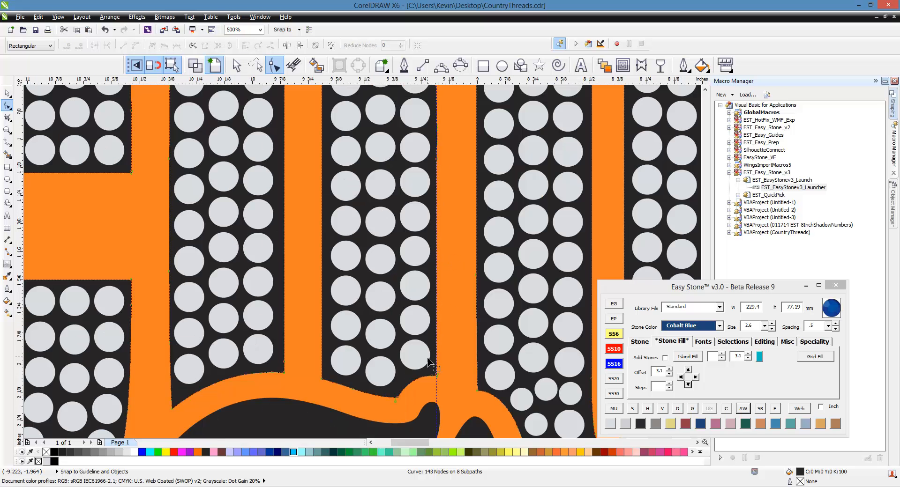
scroll(440, 346, up, 1)
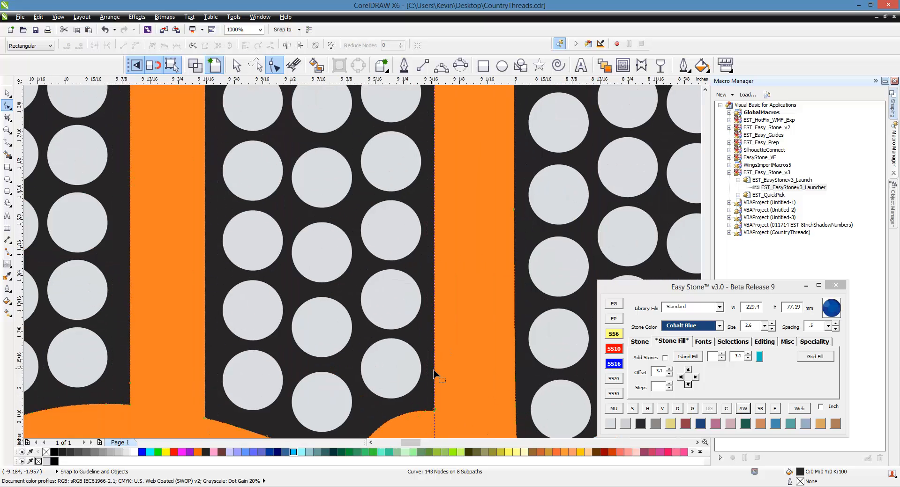
scroll(220, 365, down, 1)
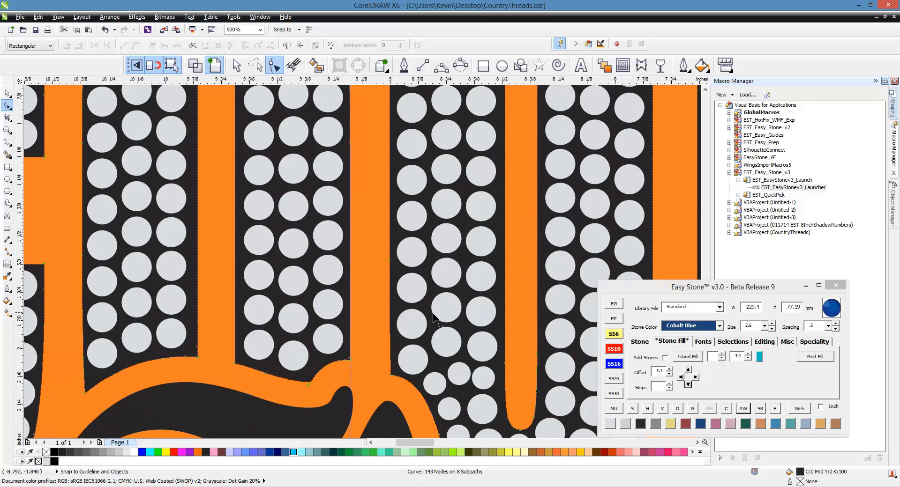
scroll(358, 320, down, 1)
scroll(428, 351, down, 1)
scroll(350, 247, up, 1)
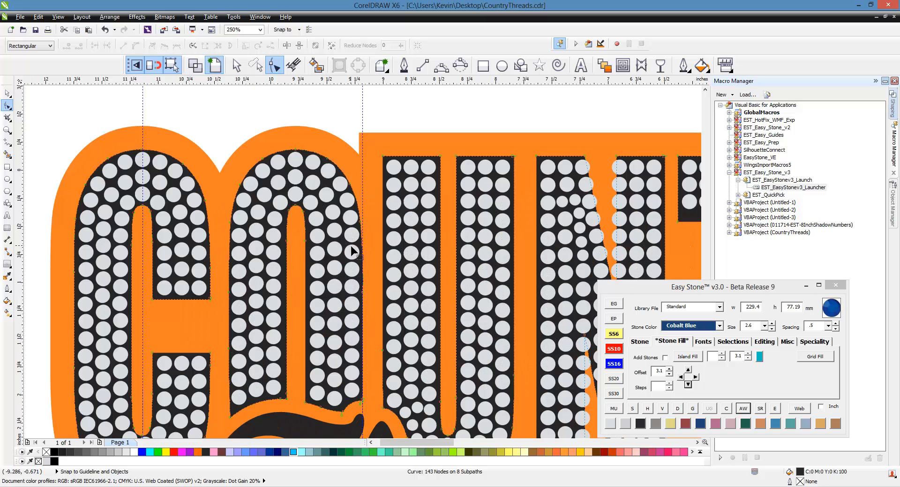
scroll(349, 174, up, 1)
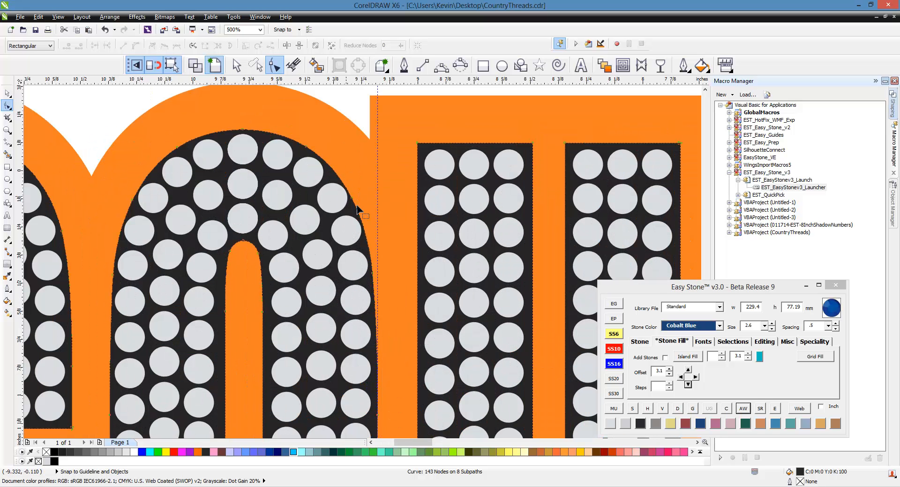
scroll(365, 220, up, 1)
scroll(392, 330, up, 1)
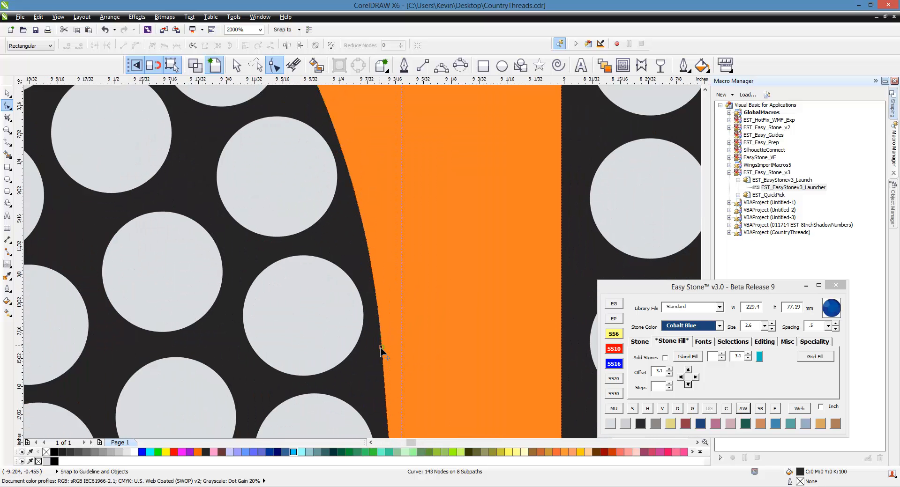
drag(382, 348, 401, 344)
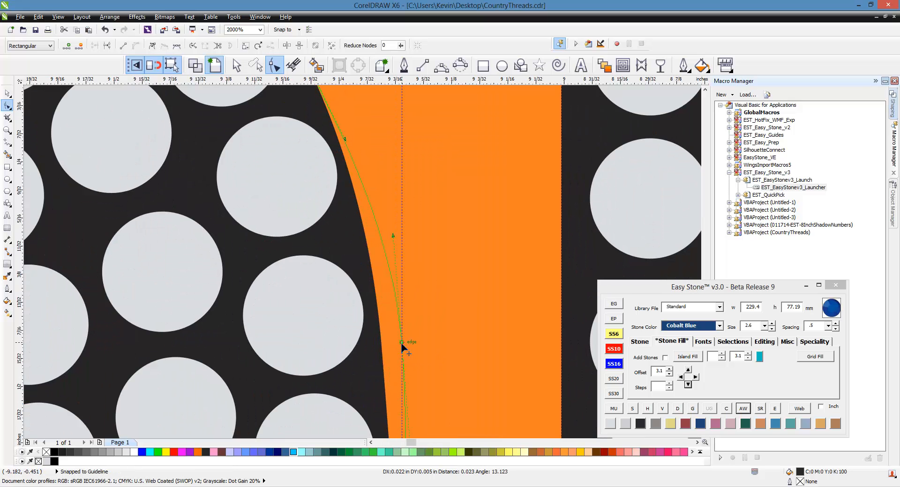
Convert the O's outer right edge below the snapped node to a straight line and set that node to smooth.
scroll(401, 344, down, 1)
scroll(405, 305, up, 1)
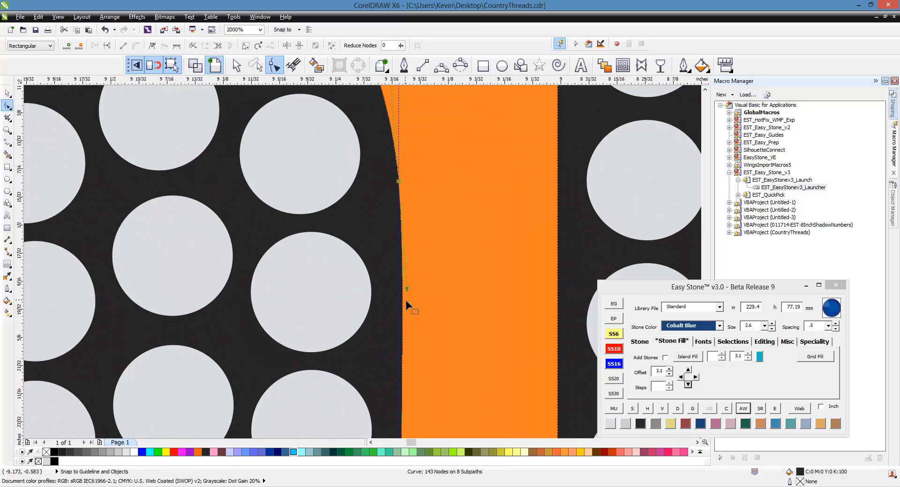
right_click(398, 184)
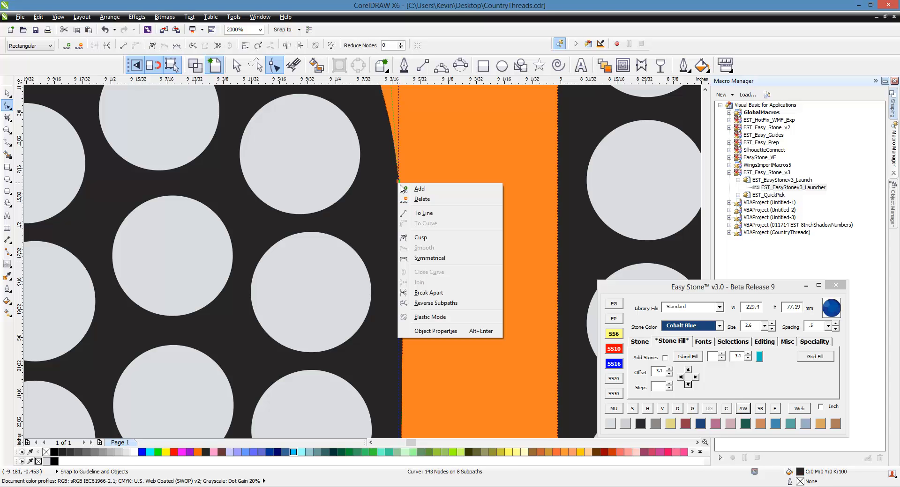
click(419, 236)
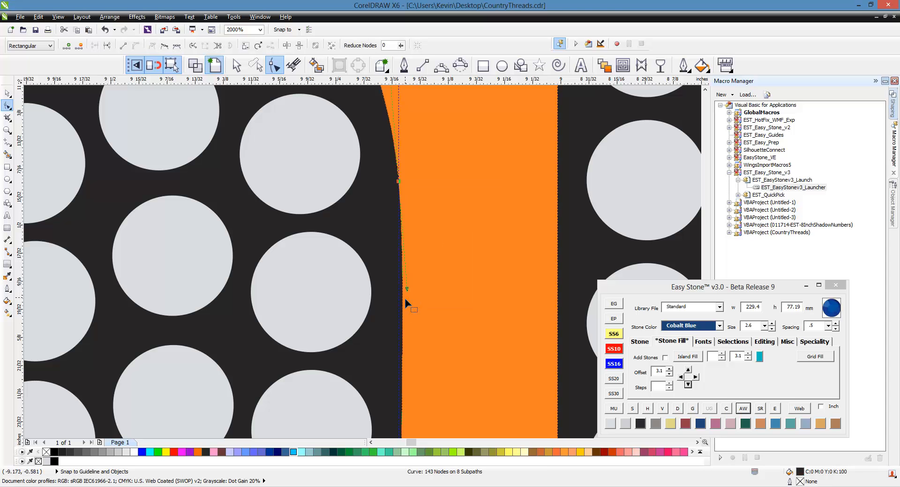
right_click(404, 301)
click(422, 329)
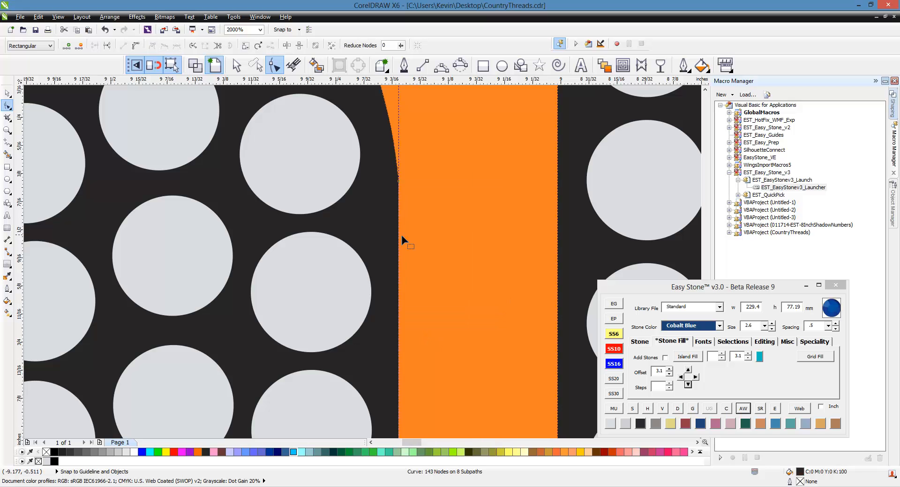
scroll(402, 240, down, 2)
right_click(399, 208)
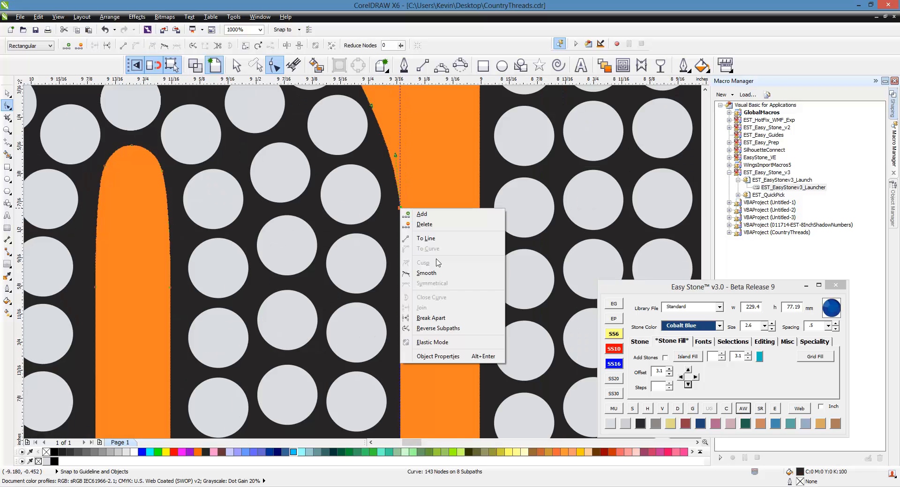
click(438, 273)
Move the nodes on the O's upper right curve slightly outward and raise the node at the top of its arch.
scroll(417, 229, down, 2)
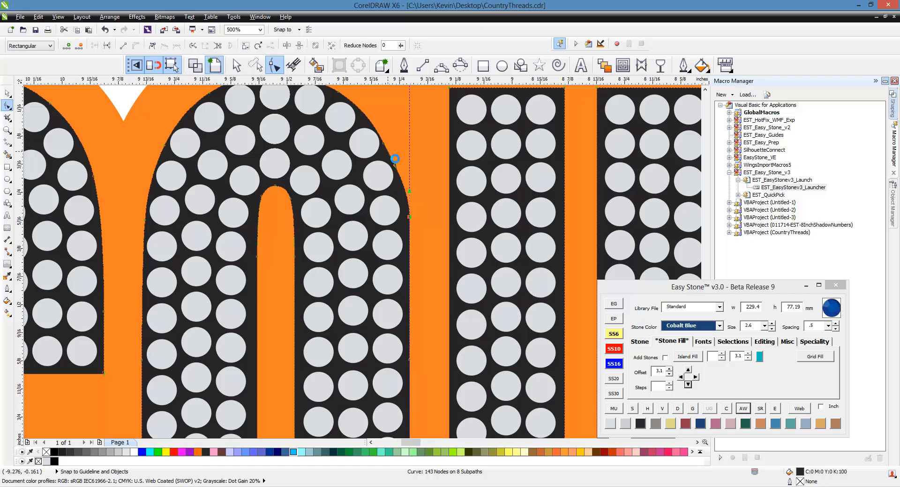
scroll(395, 159, up, 6)
scroll(377, 155, down, 6)
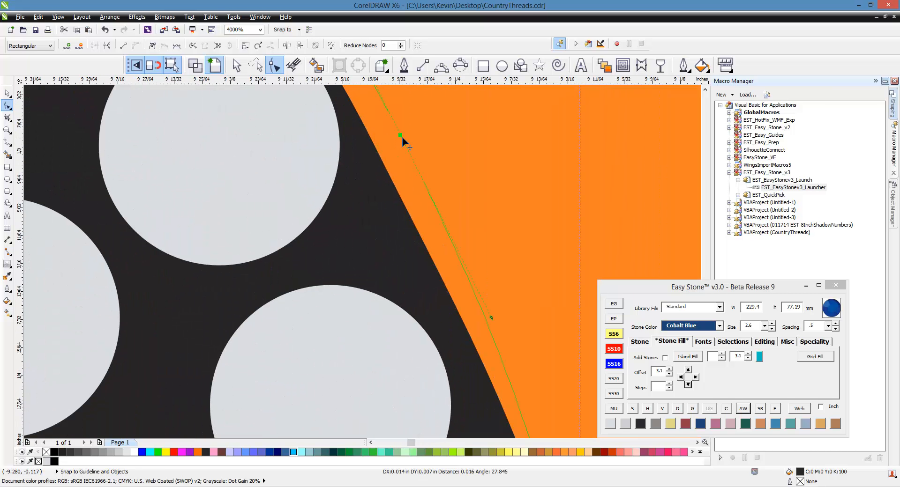
scroll(427, 194, up, 6)
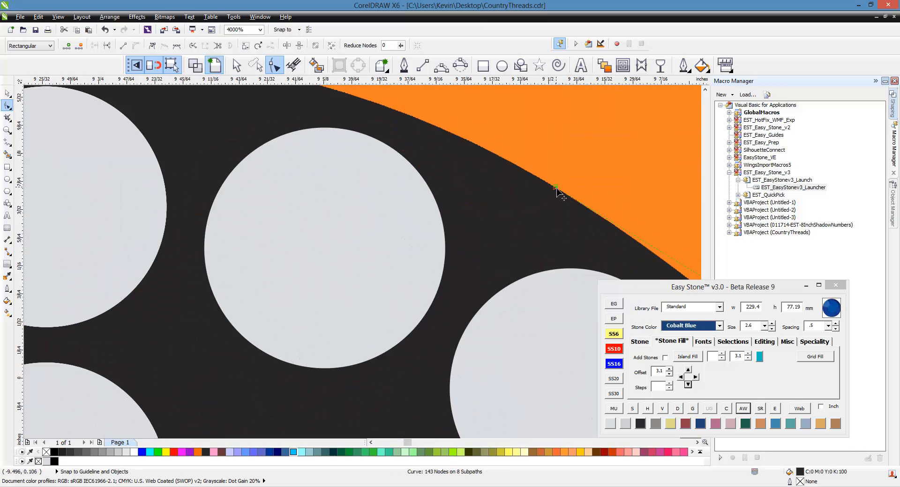
drag(557, 189, 570, 181)
scroll(595, 218, down, 2)
scroll(452, 169, up, 1)
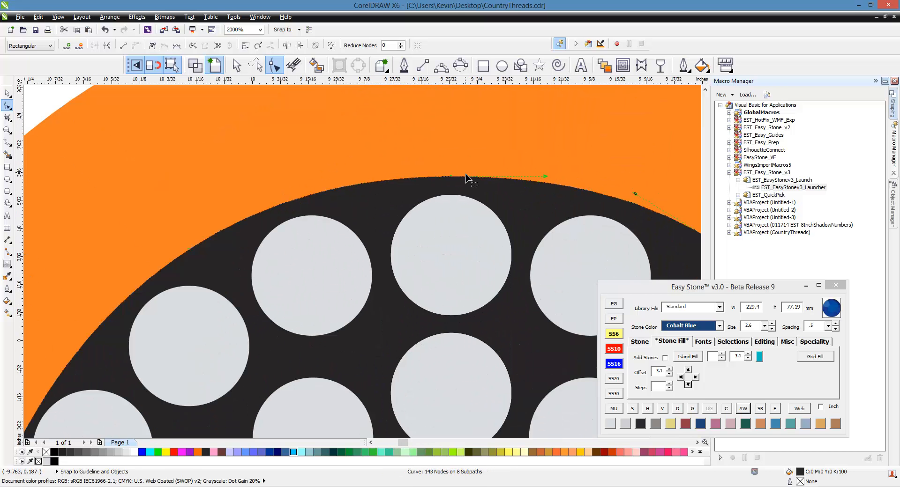
drag(450, 177, 450, 169)
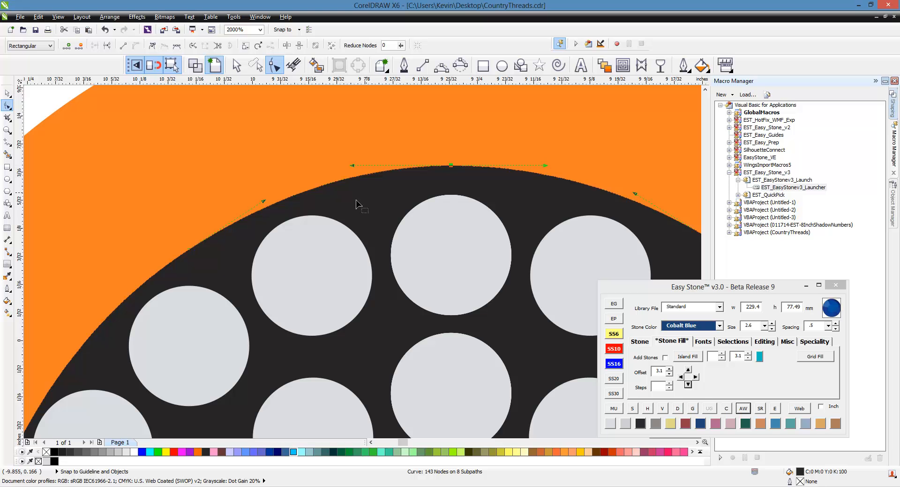
Move the nodes along the O's upper left curve and outer left edge slightly outward.
drag(189, 249, 176, 243)
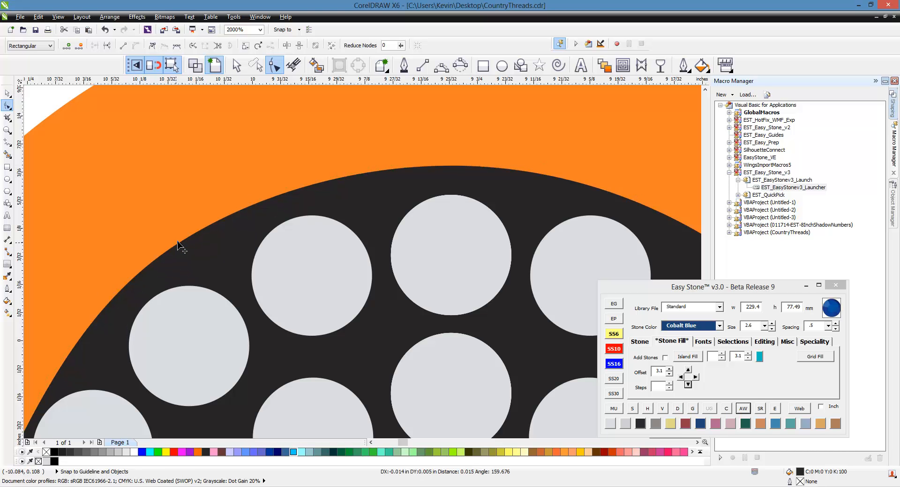
scroll(411, 135, down, 1)
scroll(215, 274, up, 1)
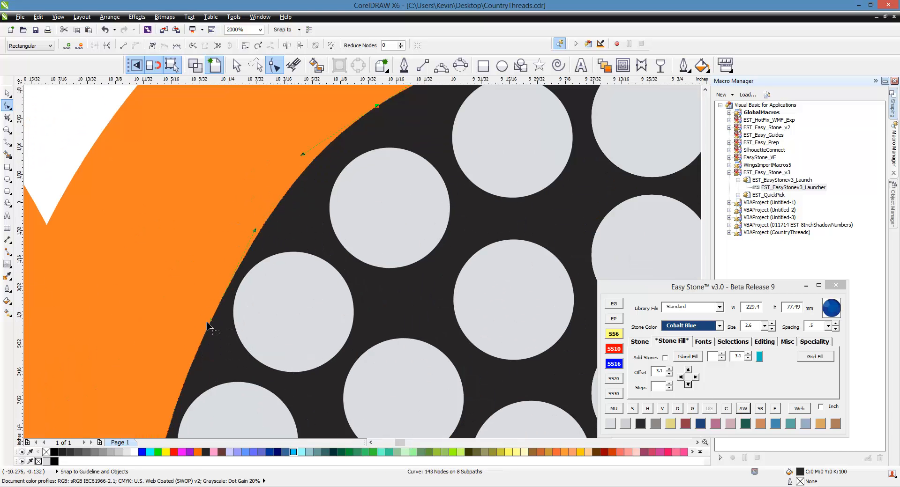
drag(210, 323, 195, 321)
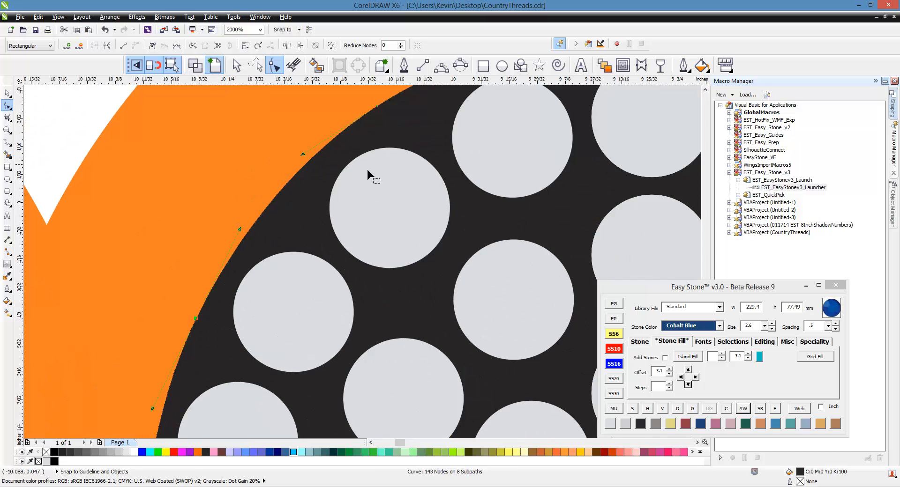
scroll(370, 154, up, 1)
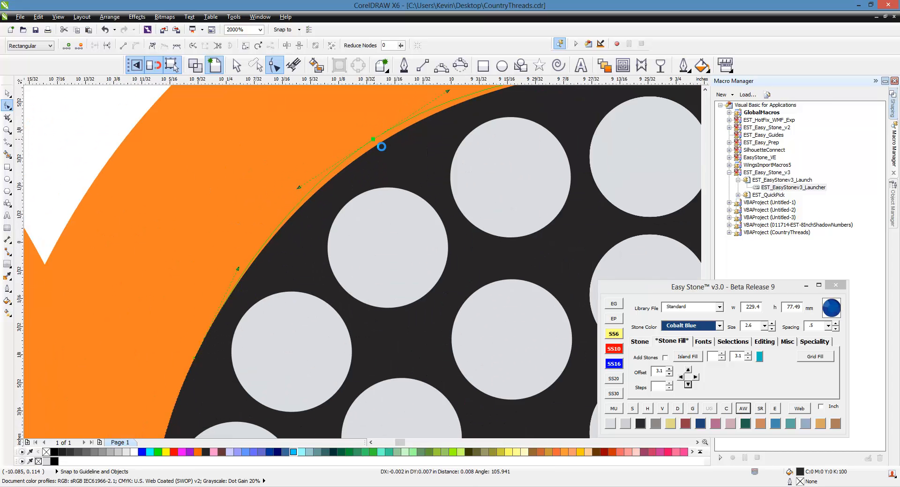
scroll(377, 146, down, 2)
scroll(297, 261, up, 1)
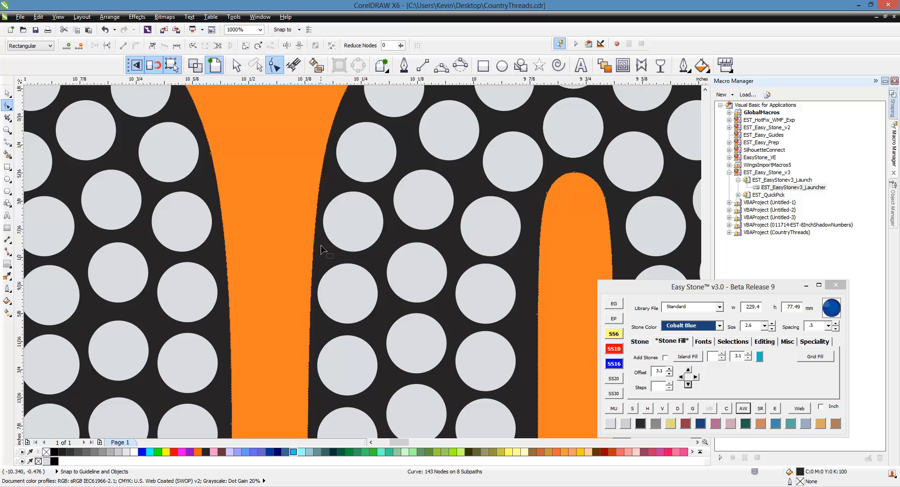
drag(314, 244, 307, 242)
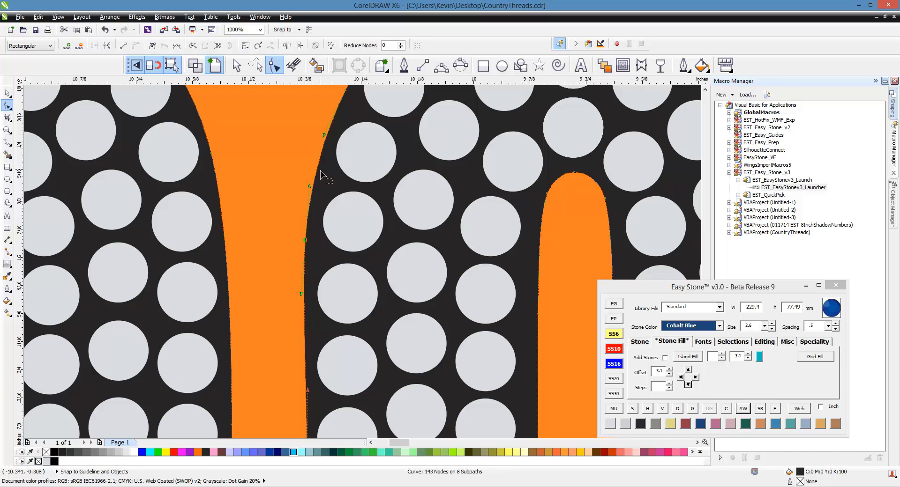
Delete the extra node midway down the O's upper left curve.
scroll(326, 140, down, 1)
scroll(326, 192, up, 3)
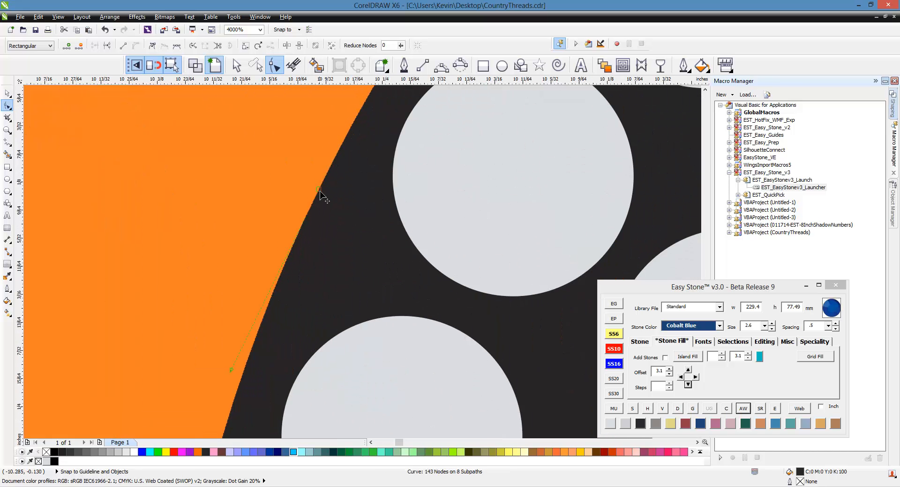
double_click(319, 189)
scroll(317, 190, down, 3)
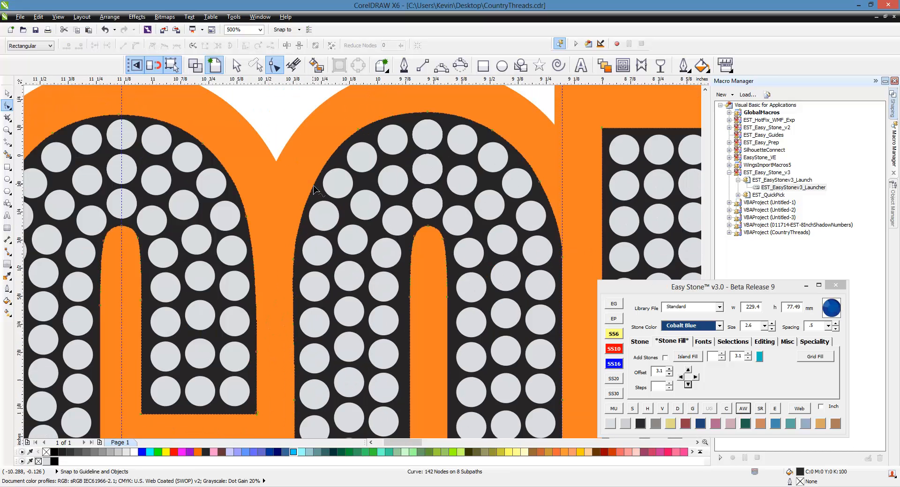
Adjust the curve handle at the O's right shoulder along the guideline and delete the extra node above it.
click(563, 258)
scroll(565, 207, up, 2)
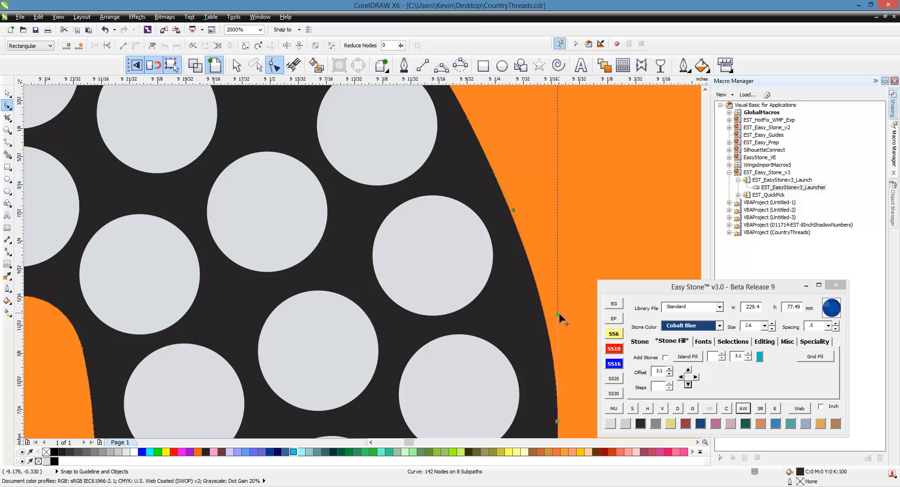
drag(557, 300, 557, 265)
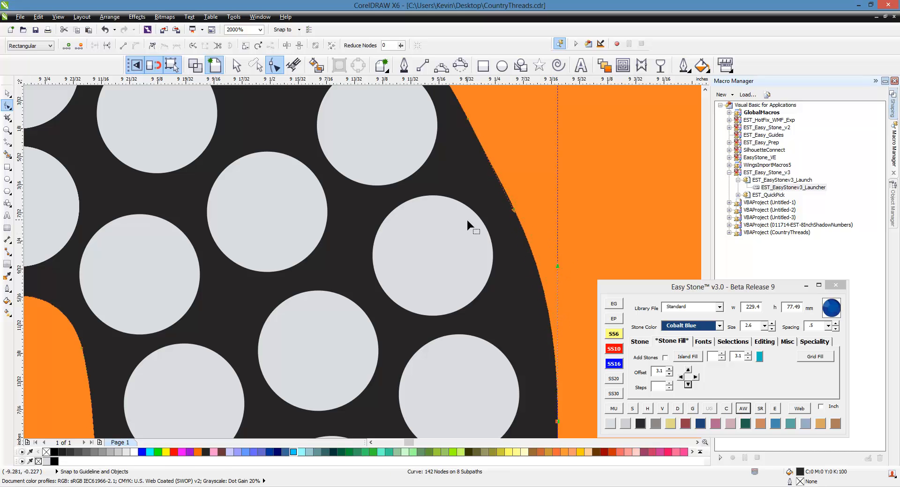
scroll(466, 219, down, 1)
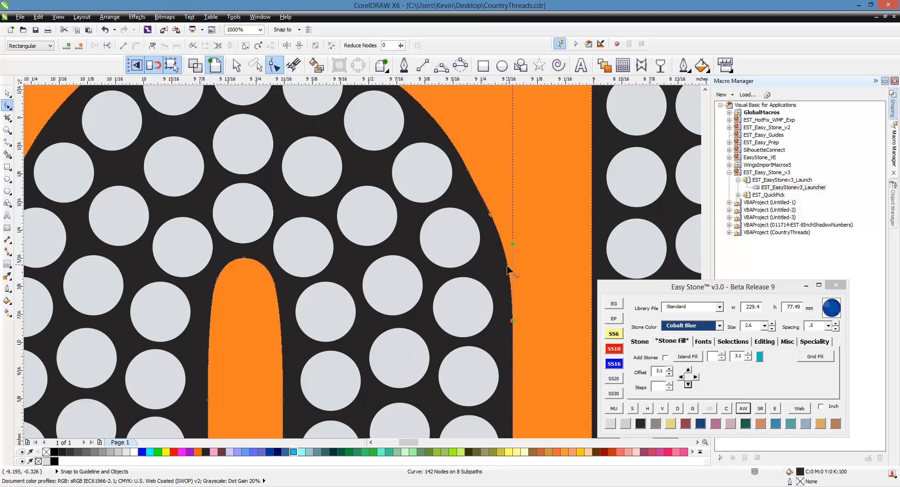
drag(513, 245, 513, 279)
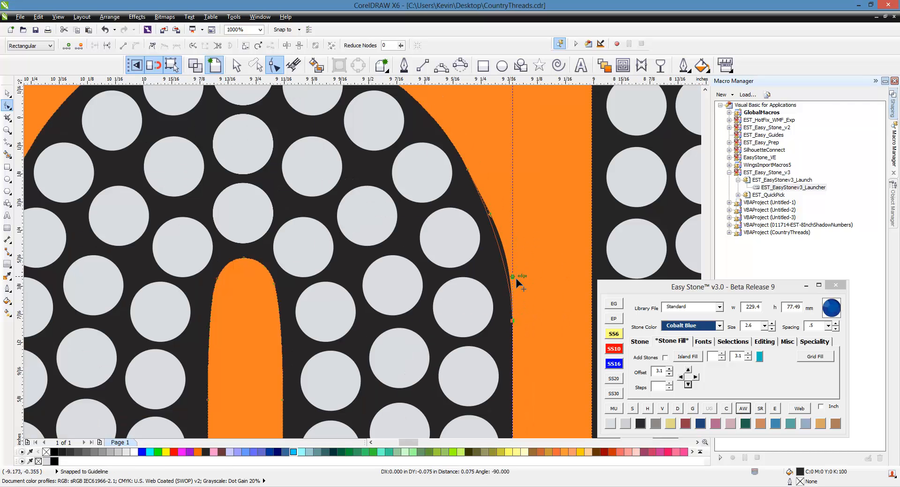
double_click(467, 170)
scroll(528, 210, down, 1)
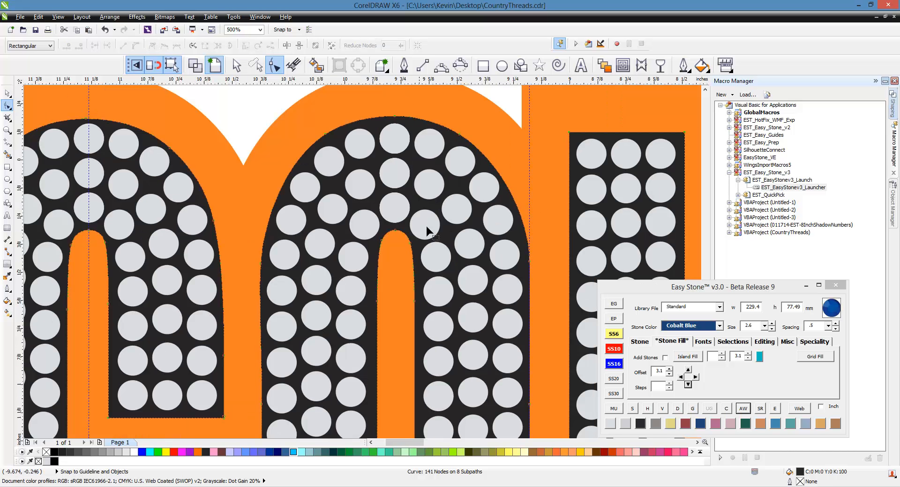
Add a vertical guideline at the outer left edge of the O.
scroll(286, 173, down, 1)
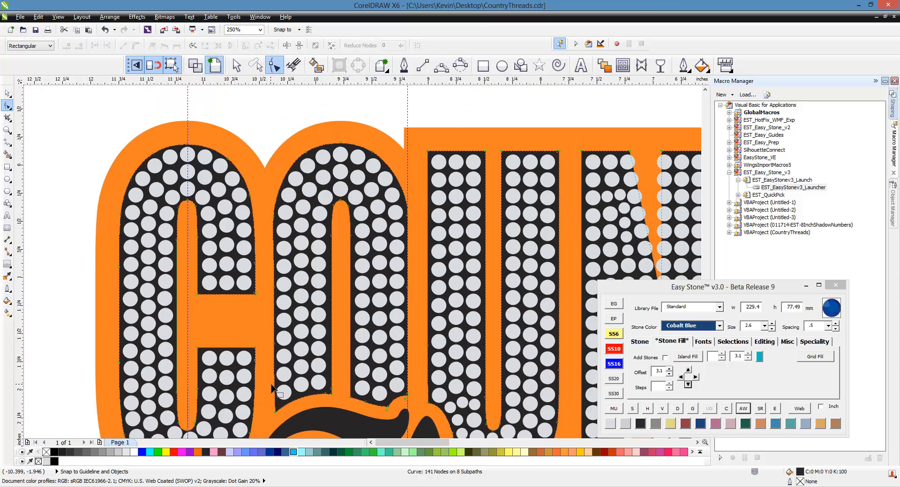
drag(20, 193, 279, 224)
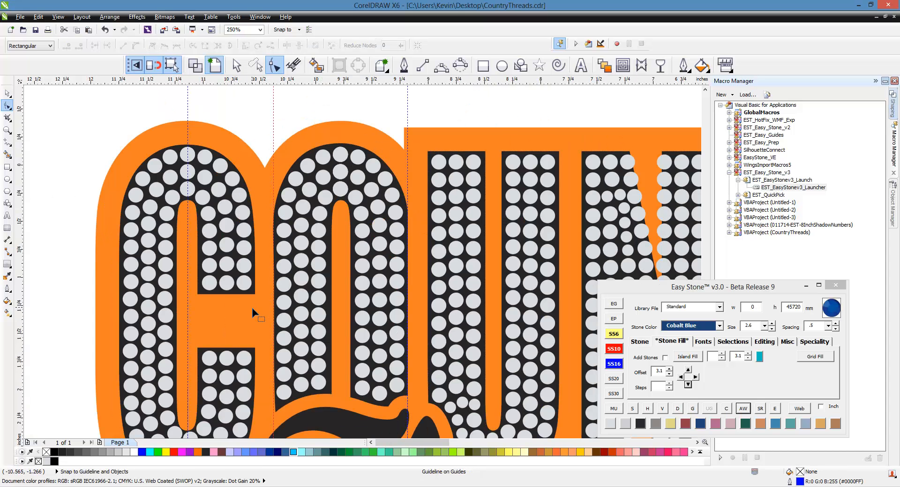
scroll(258, 225, up, 1)
scroll(344, 223, up, 1)
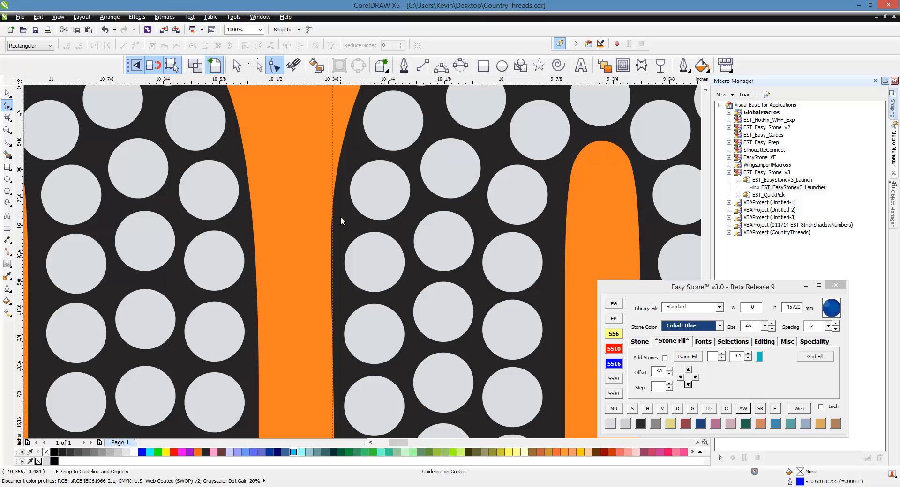
Align the nodes on the O's outer left edge with the new vertical guideline.
click(333, 250)
scroll(333, 233, up, 1)
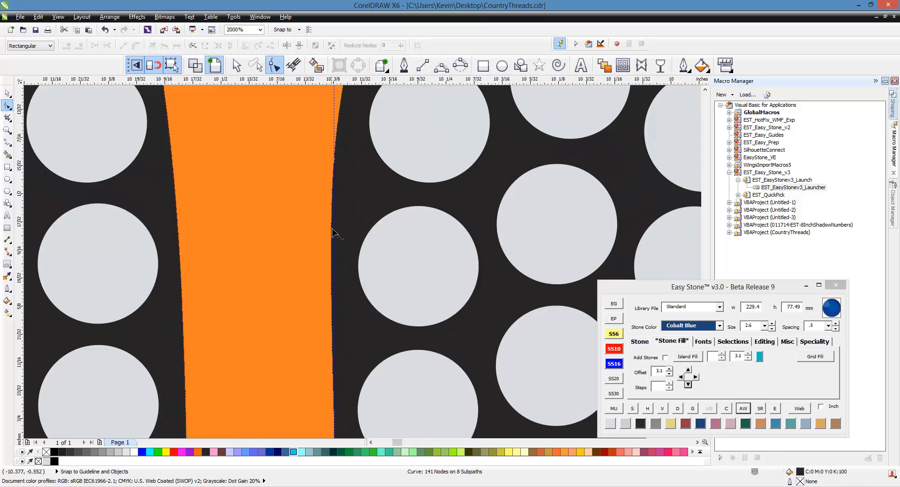
drag(334, 163, 331, 166)
scroll(334, 187, down, 4)
scroll(370, 263, up, 1)
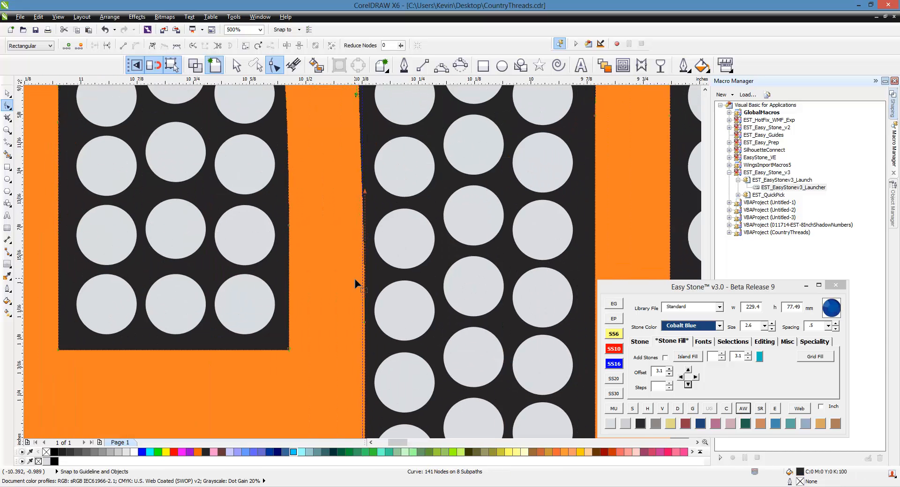
scroll(368, 301, up, 2)
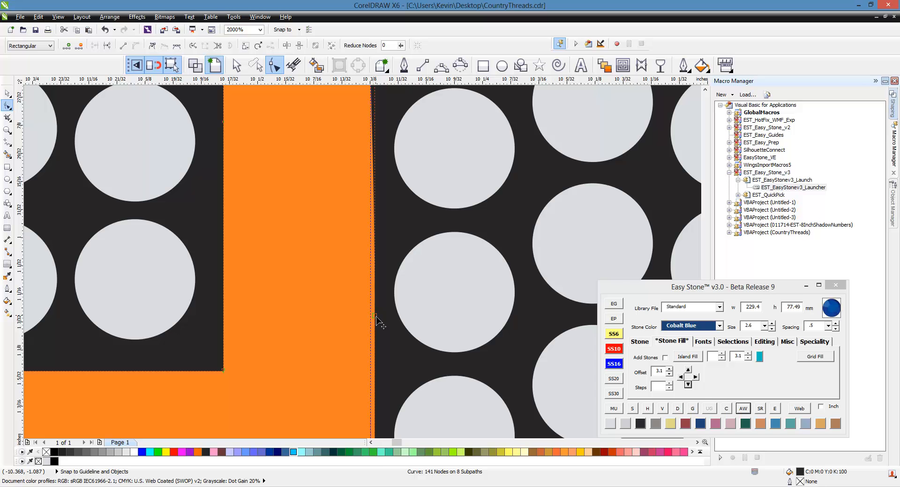
scroll(372, 317, down, 2)
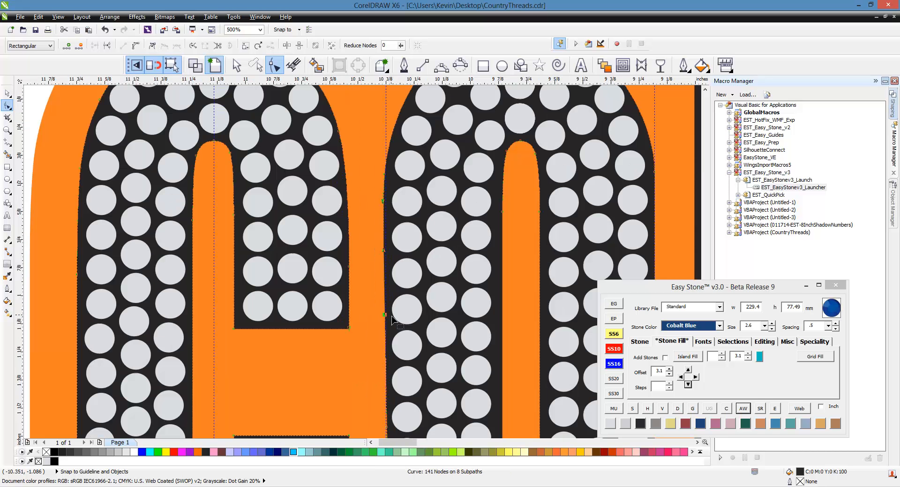
Select the upper node on the O's outer left edge and check the edge's alignment with the vertical guideline.
scroll(390, 169, up, 1)
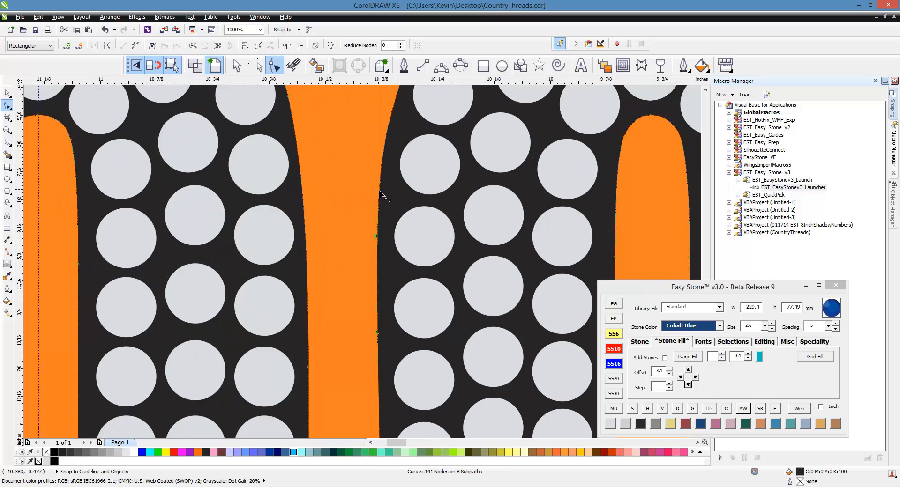
right_click(380, 182)
click(396, 182)
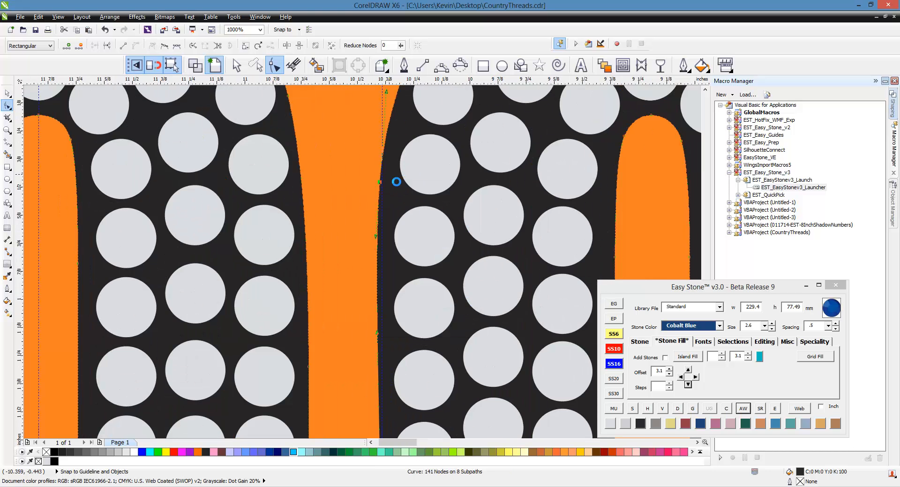
scroll(389, 181, down, 1)
scroll(384, 215, down, 1)
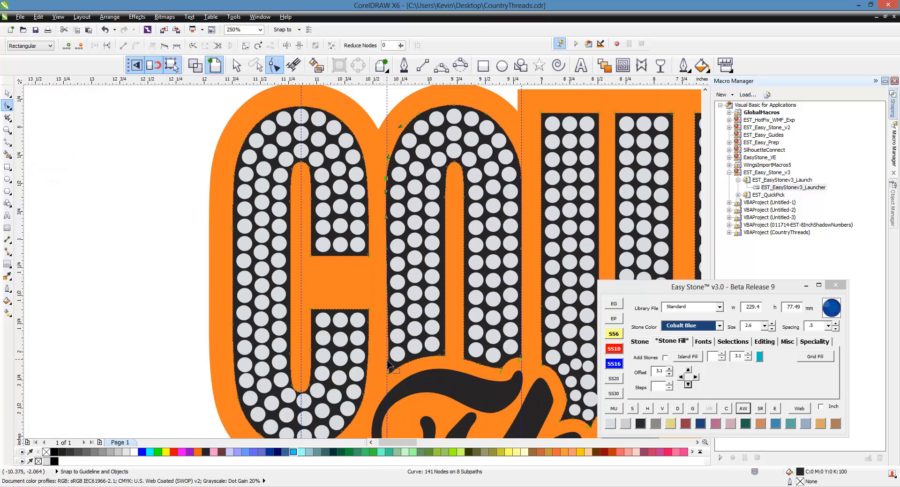
scroll(393, 375, up, 2)
scroll(394, 385, down, 2)
scroll(390, 230, up, 2)
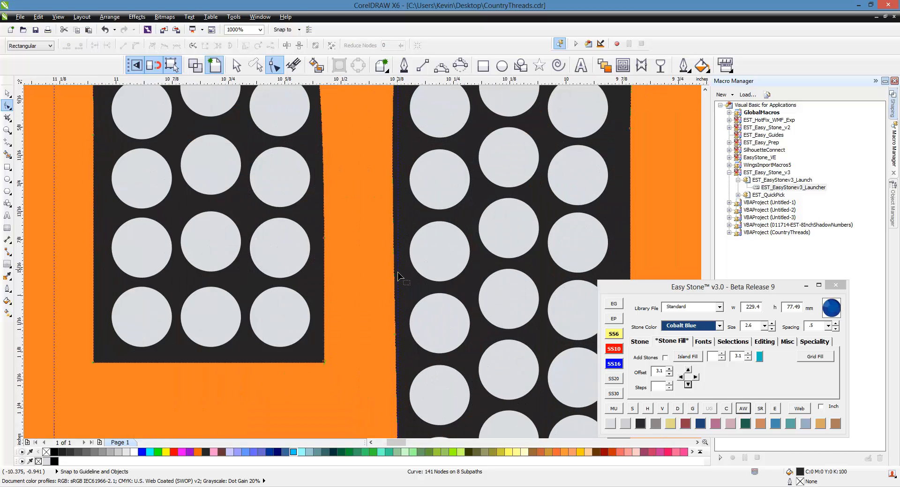
key(space)
drag(406, 278, 375, 318)
key(ctrl+z)
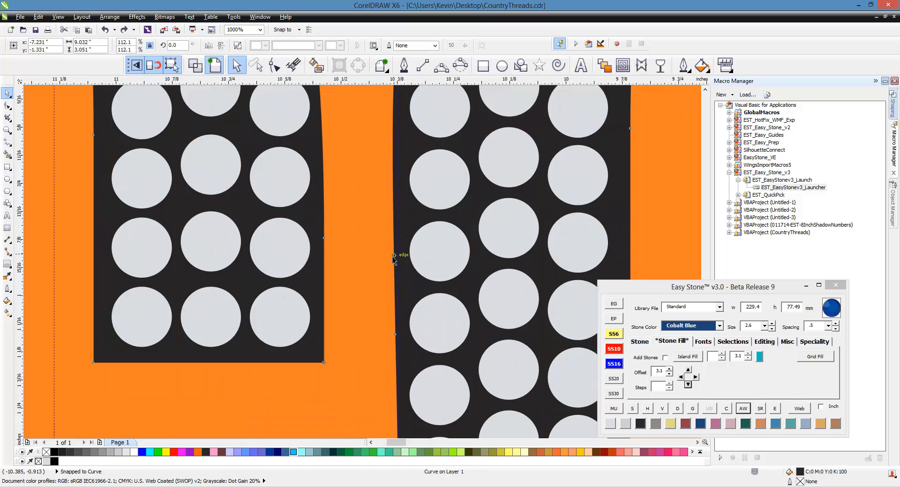
Move the vertical guideline between the C and the O onto the O's left edge, at x -10.382 in.
drag(398, 246, 377, 282)
scroll(383, 290, down, 1)
click(385, 295)
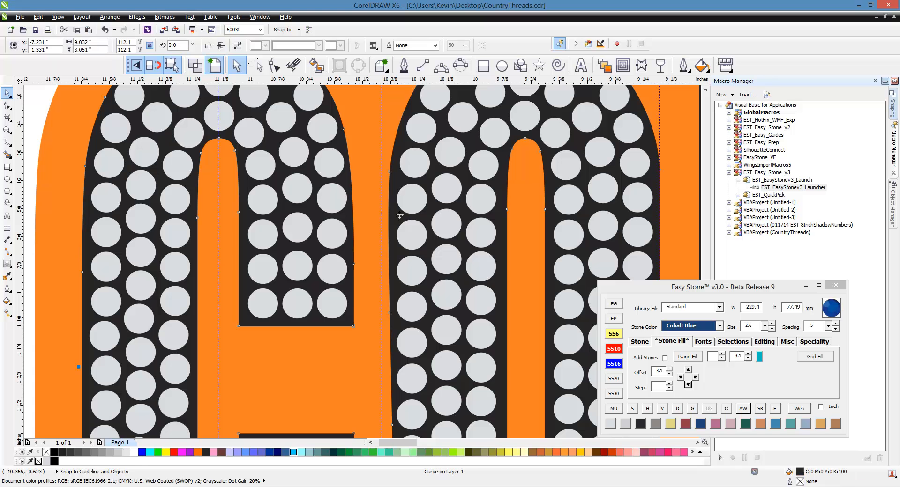
scroll(385, 294, up, 1)
scroll(387, 320, down, 1)
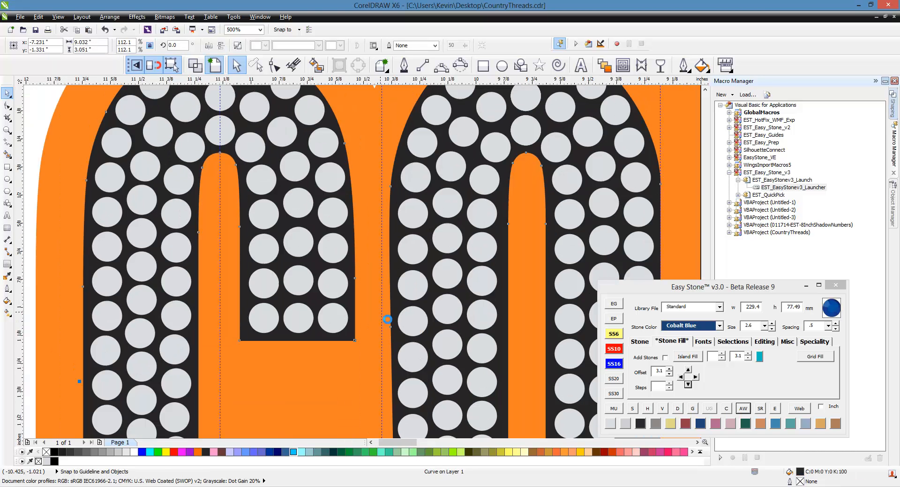
drag(388, 260, 397, 200)
scroll(371, 271, down, 2)
scroll(407, 204, up, 5)
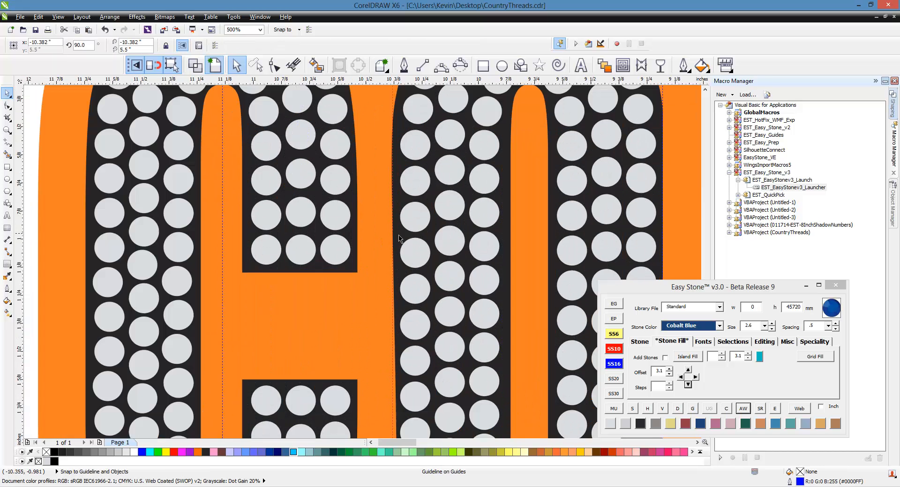
Move the node at the O's lower-left corner onto the vertical guideline with the Shape tool.
key(F10)
scroll(410, 208, down, 4)
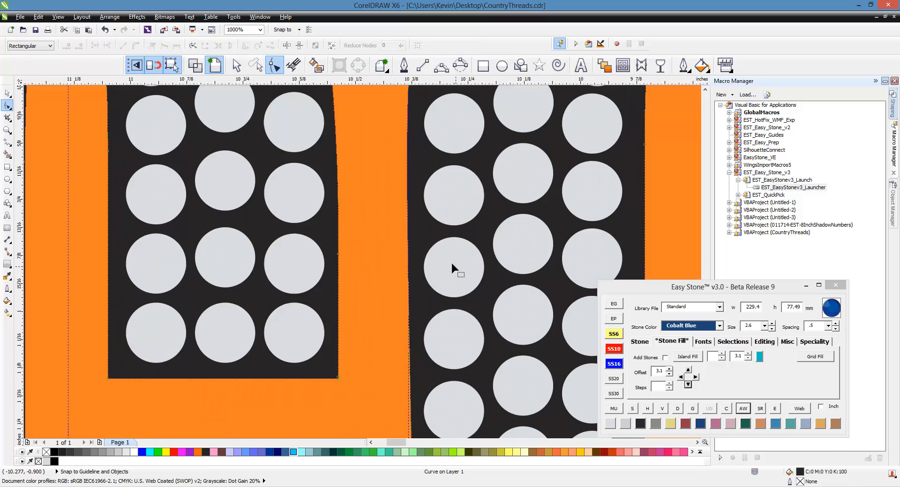
scroll(420, 396, up, 2)
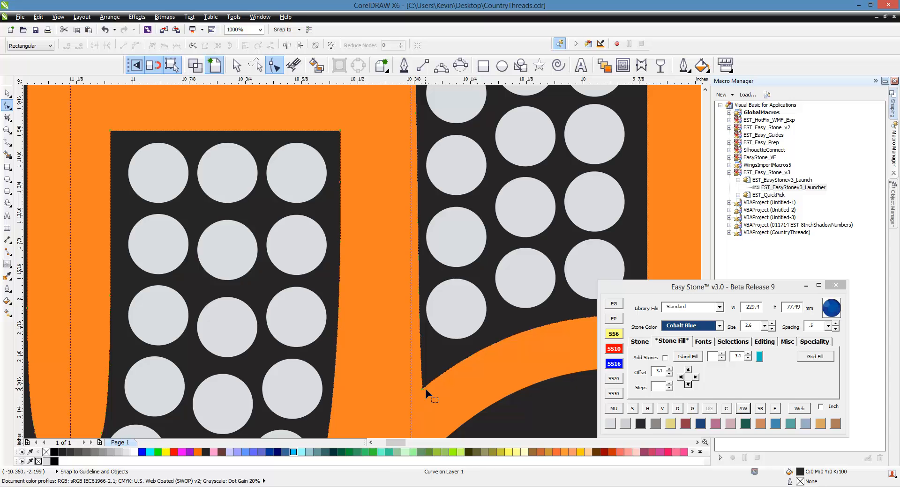
drag(421, 391, 411, 392)
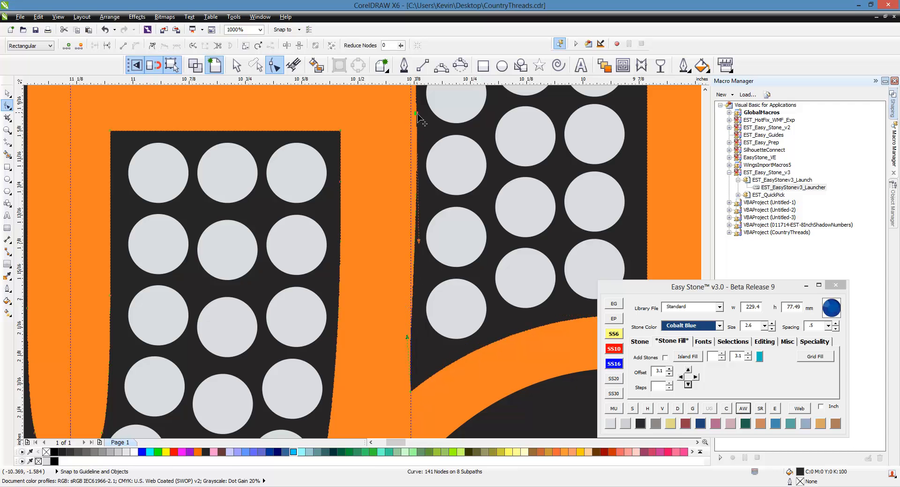
Delete the node just above the O's lower-left corner and convert that left edge segment to a straight line.
key(Delete)
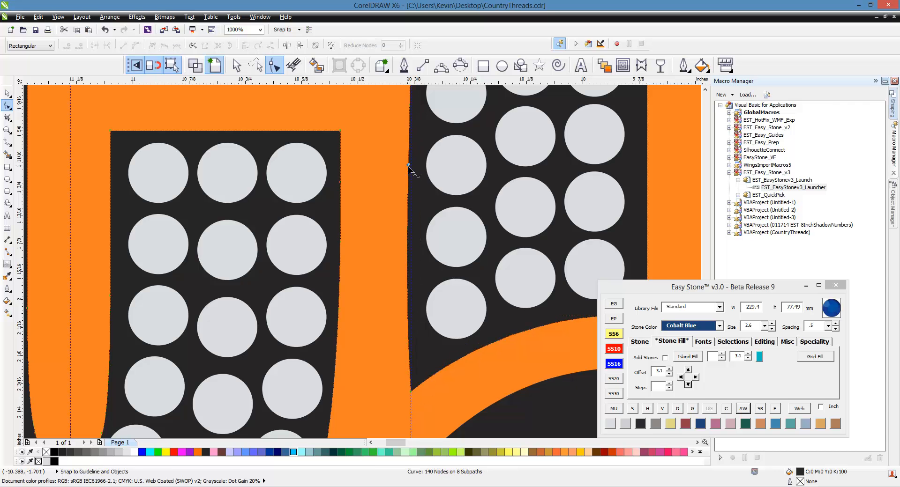
right_click(408, 166)
click(445, 195)
scroll(410, 298, down, 2)
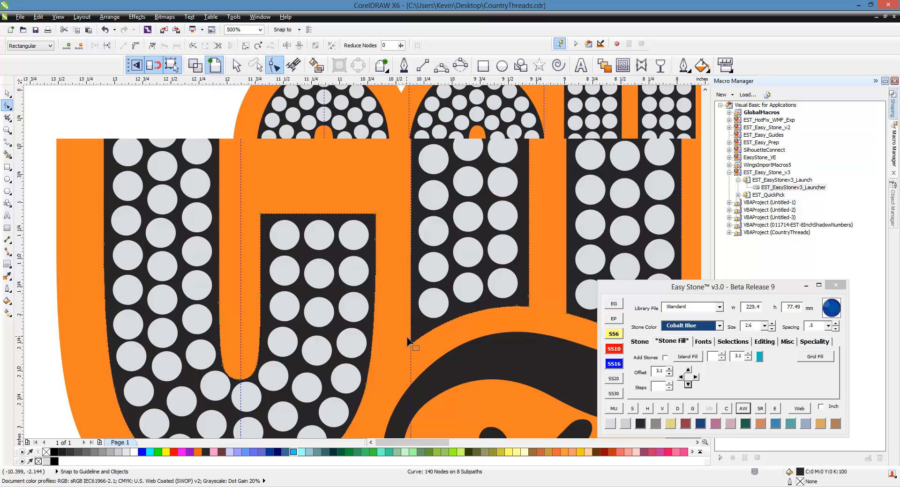
Align the middle node of the O's left edge with the guideline and convert the segment above it to a line.
scroll(407, 341, up, 4)
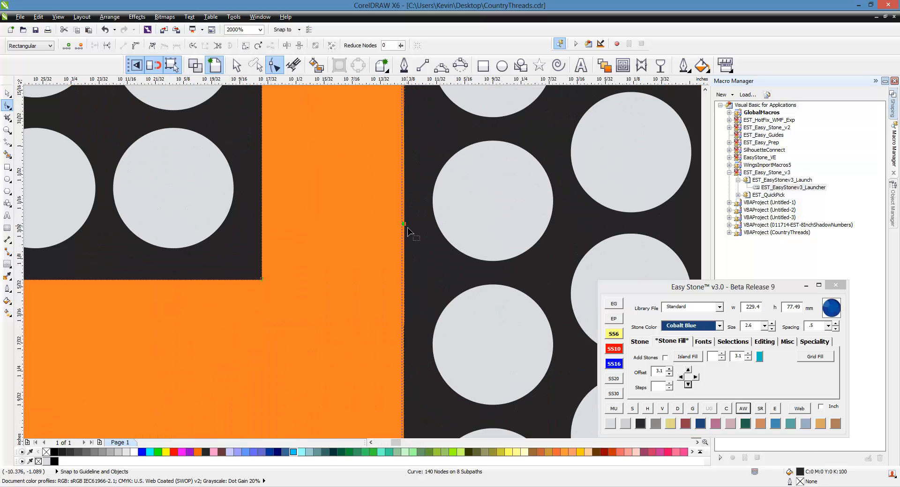
scroll(409, 251, down, 4)
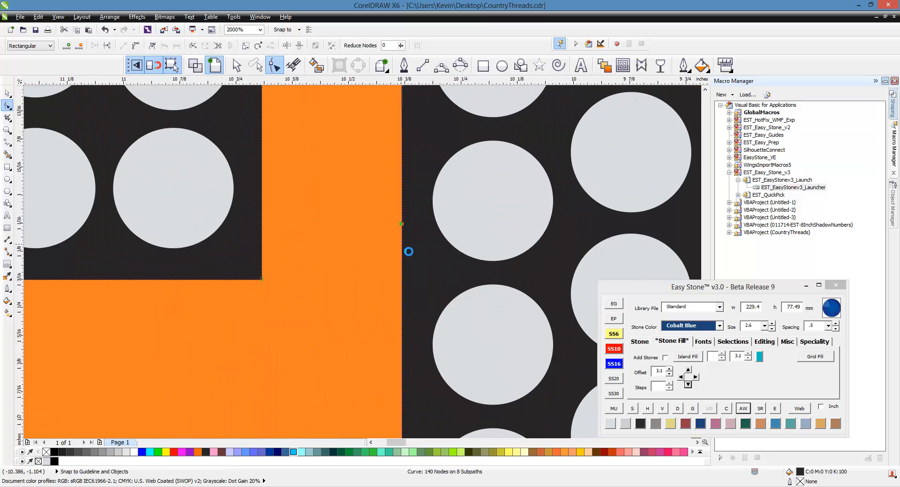
scroll(404, 187, up, 4)
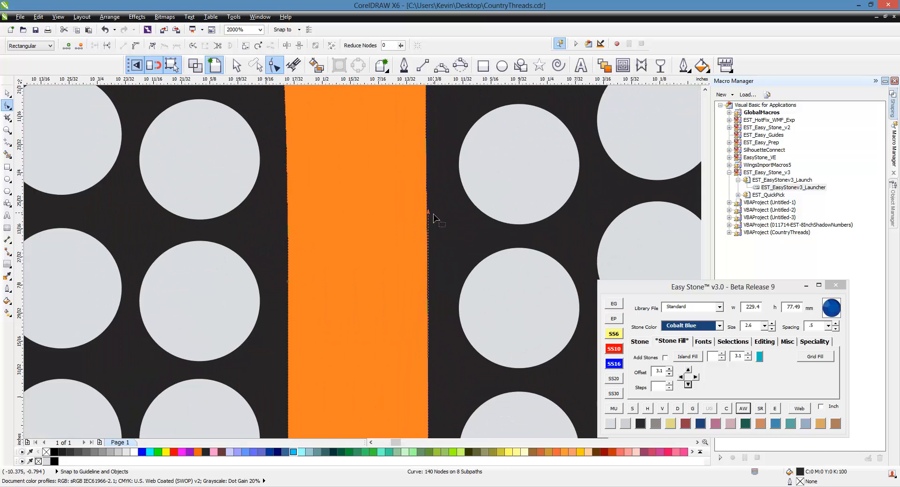
right_click(428, 239)
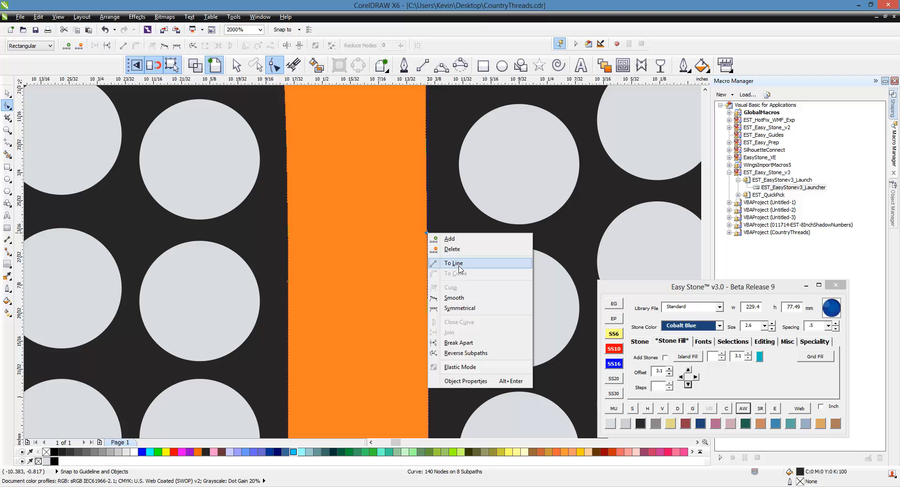
click(443, 262)
scroll(401, 231, down, 6)
scroll(380, 244, down, 1)
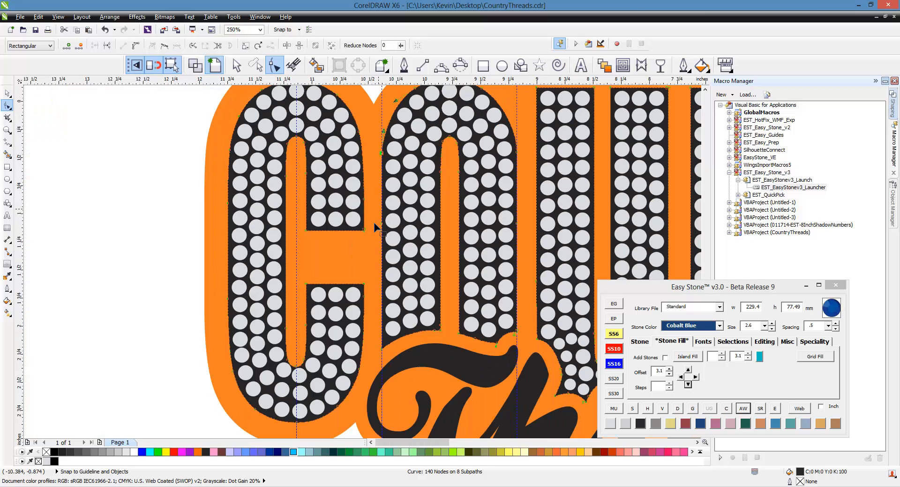
Move the O's lower-left corner node about 0.01 in outward, just past the guideline toward the C.
scroll(380, 248, up, 1)
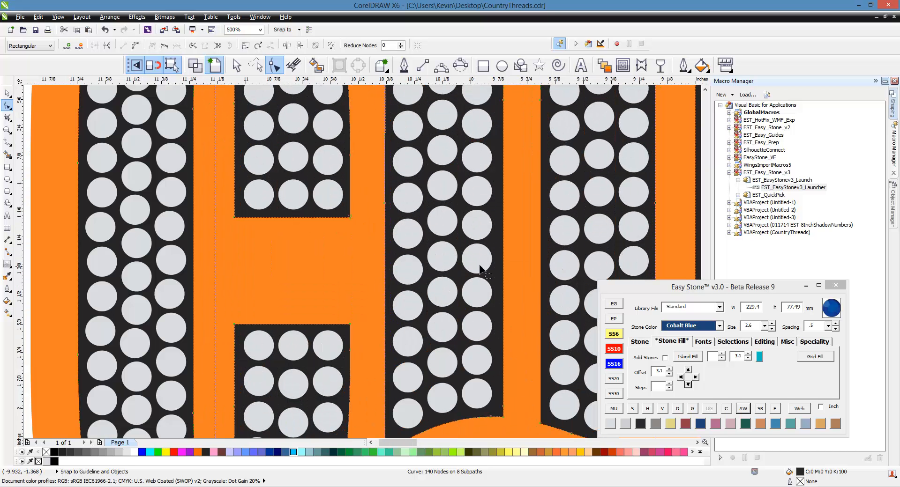
scroll(490, 290, down, 1)
scroll(491, 299, up, 1)
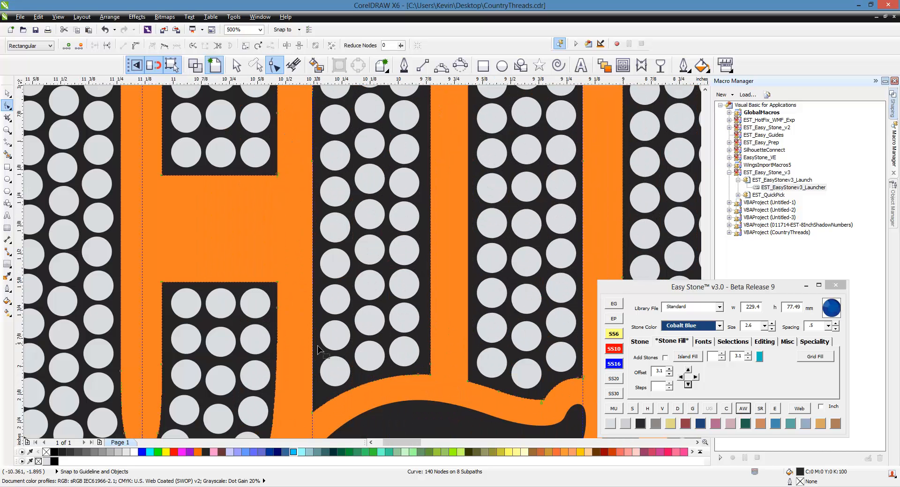
scroll(318, 178, down, 2)
scroll(323, 305, up, 2)
scroll(328, 279, up, 2)
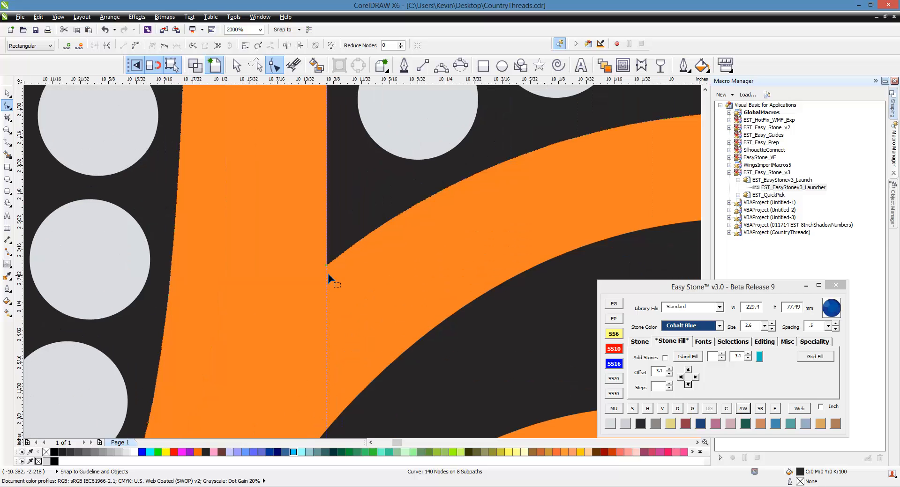
drag(327, 268, 319, 270)
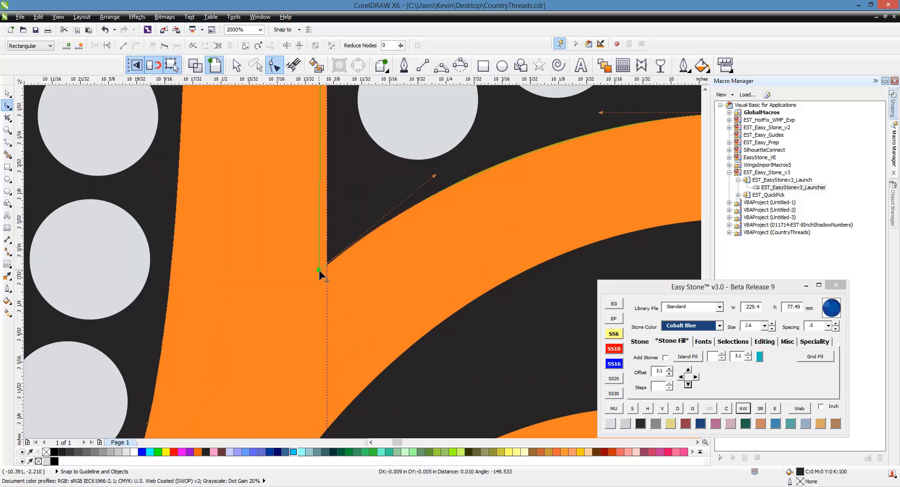
scroll(361, 284, down, 3)
scroll(352, 281, up, 2)
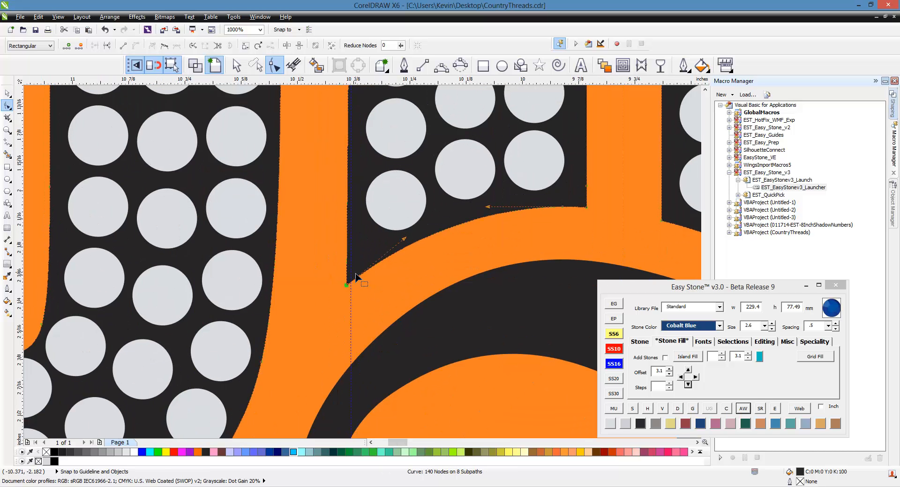
Move the vertical guideline to the O's lower-left corner node, at x -10.391 in.
key(space)
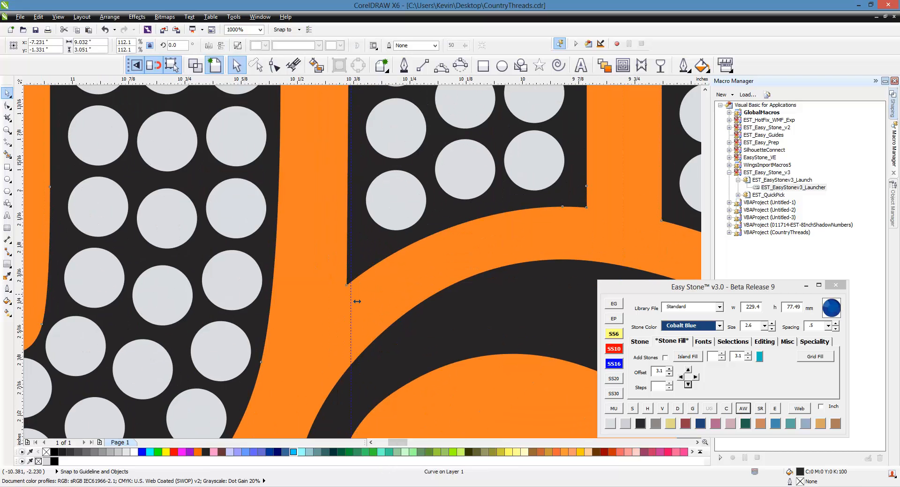
click(357, 301)
scroll(351, 292, down, 2)
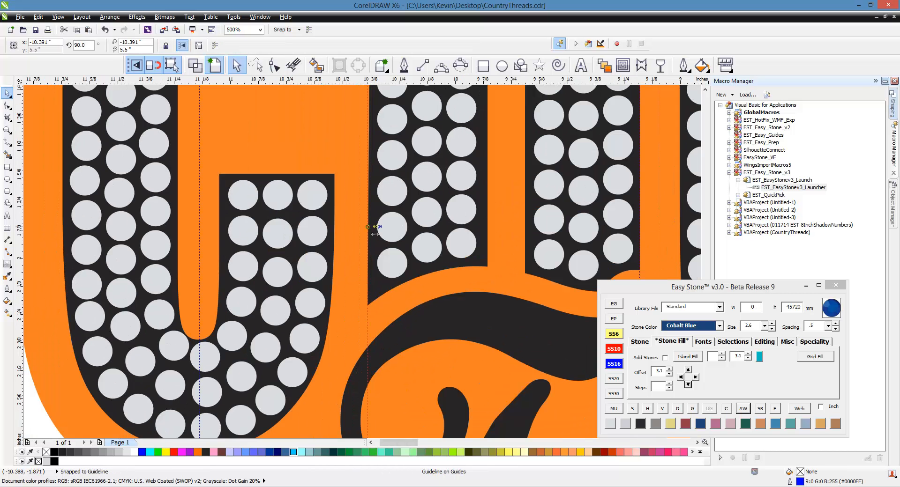
scroll(367, 227, down, 2)
scroll(374, 228, up, 2)
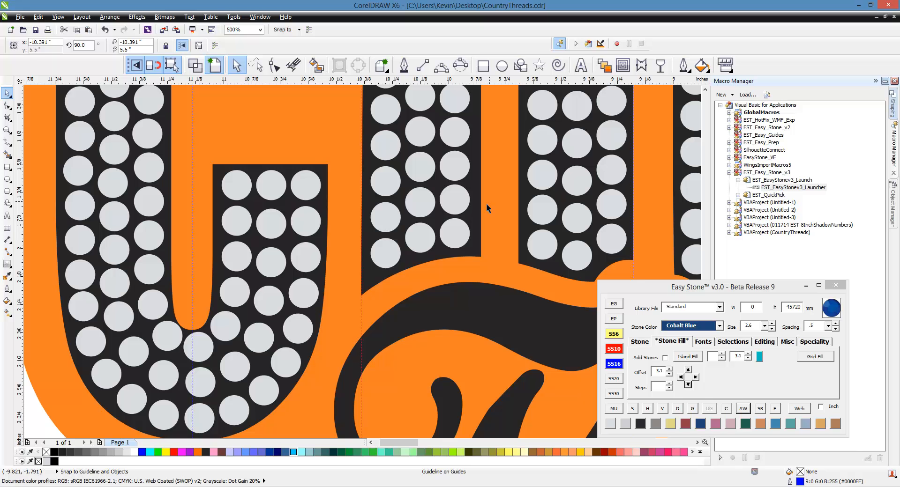
scroll(440, 269, down, 1)
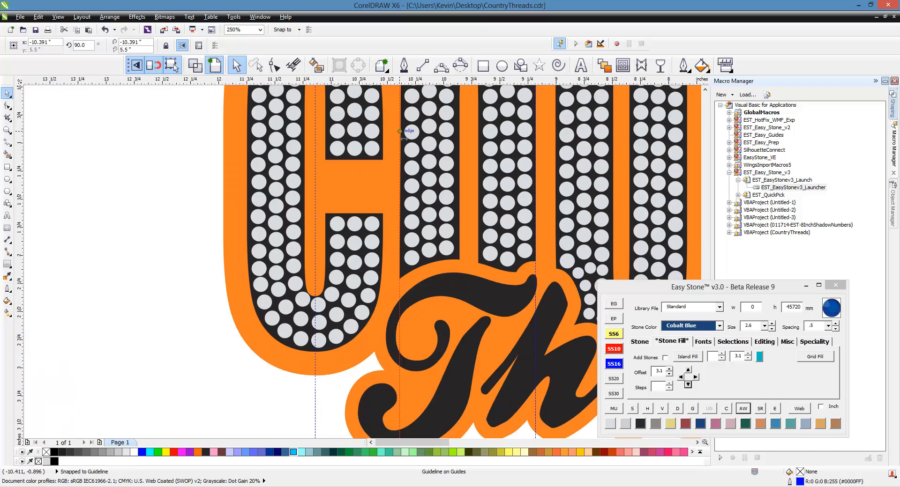
Move the middle node of the O's left edge onto the repositioned guideline with the Shape tool.
scroll(408, 234, up, 1)
scroll(410, 263, down, 2)
scroll(413, 227, up, 3)
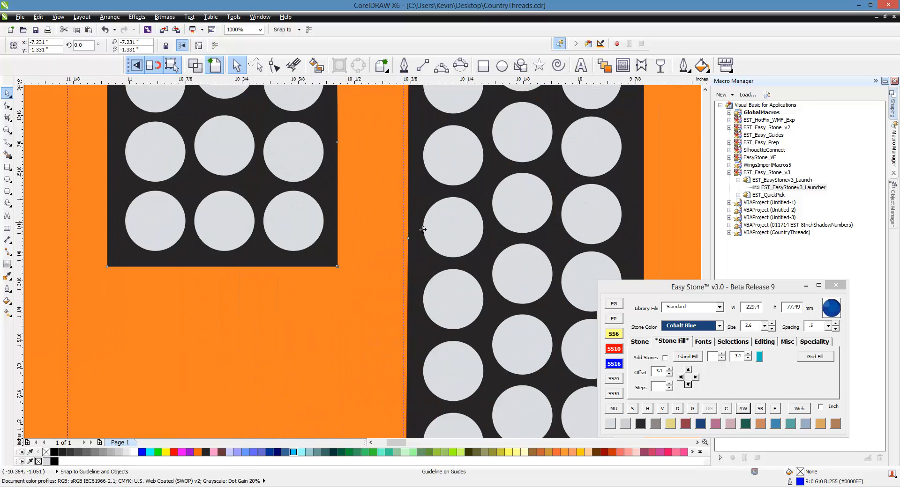
key(F10)
click(409, 237)
scroll(414, 237, down, 1)
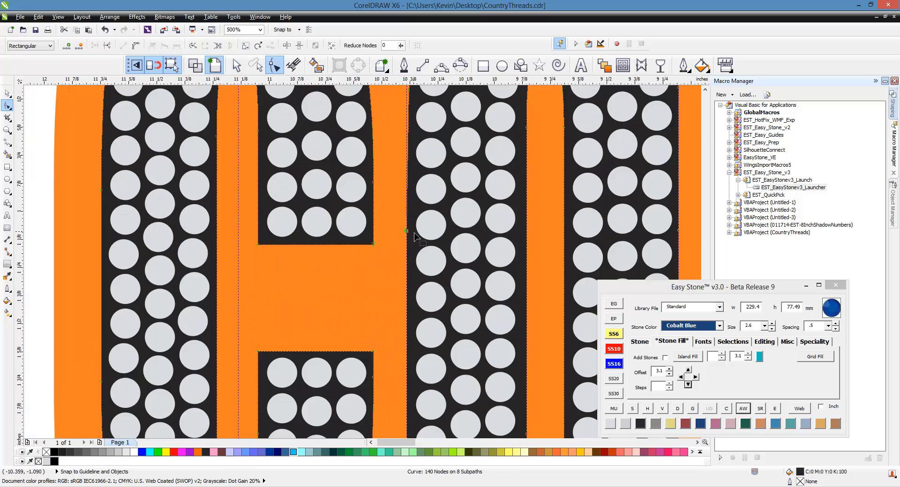
Move the upper node of the O's left edge onto the guideline and deselect the lettering.
scroll(414, 237, down, 1)
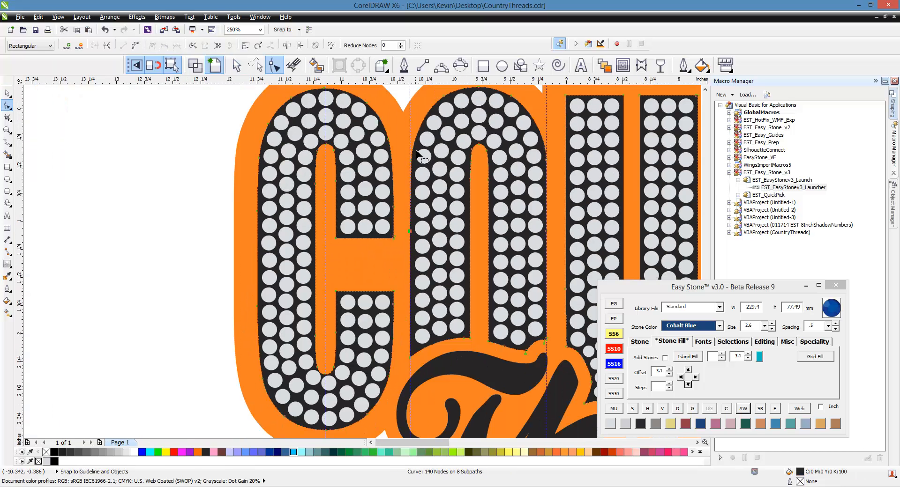
scroll(408, 180, up, 3)
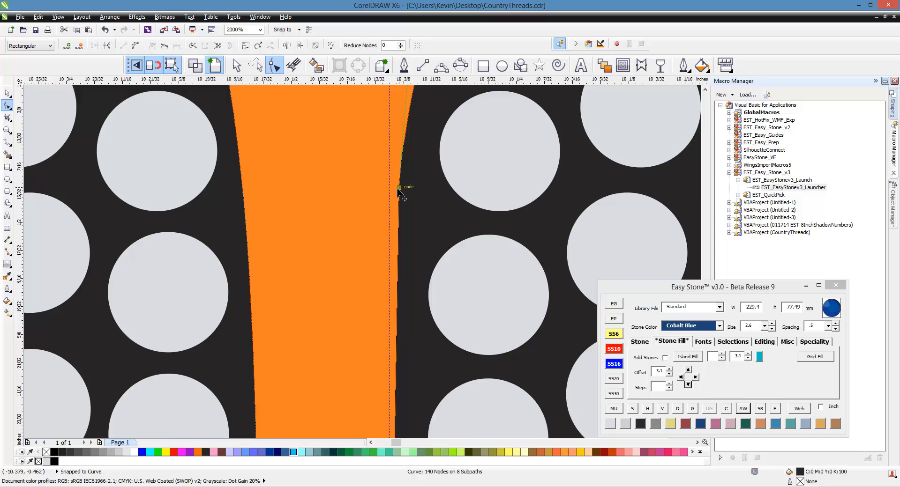
drag(400, 189, 388, 188)
scroll(439, 207, down, 3)
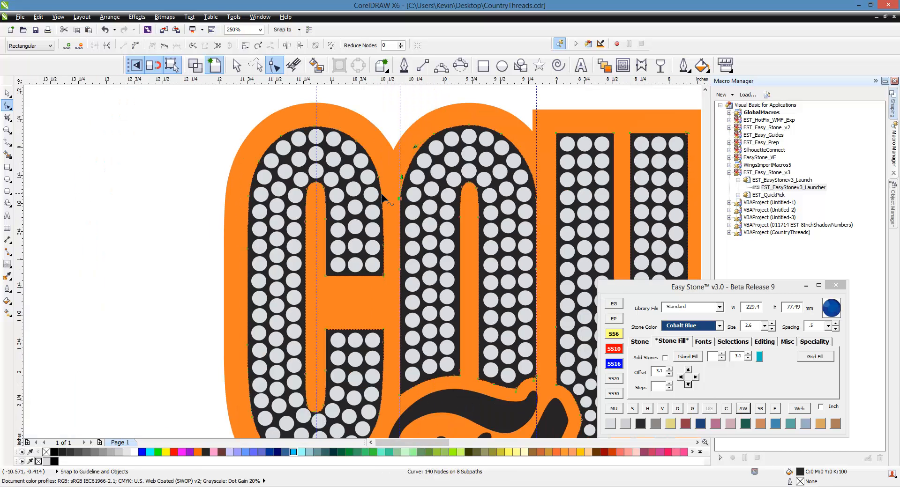
key(space)
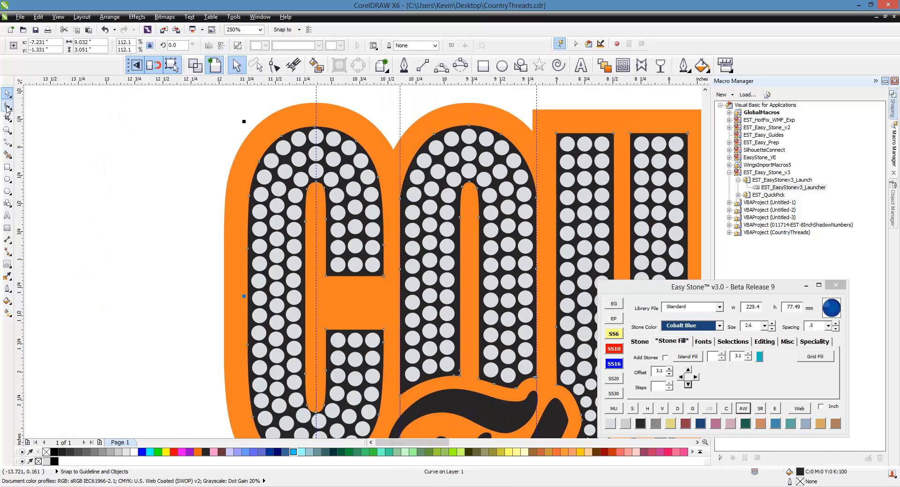
click(232, 147)
scroll(234, 149, down, 1)
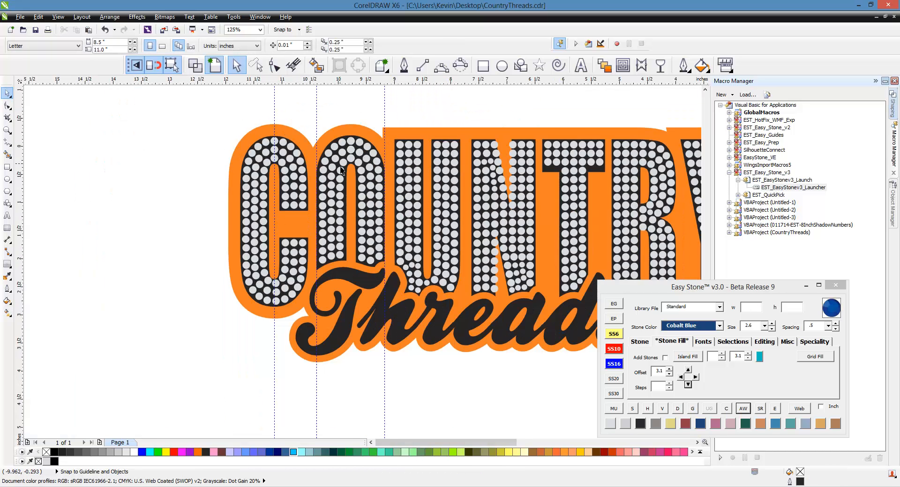
scroll(340, 171, up, 2)
scroll(314, 207, down, 1)
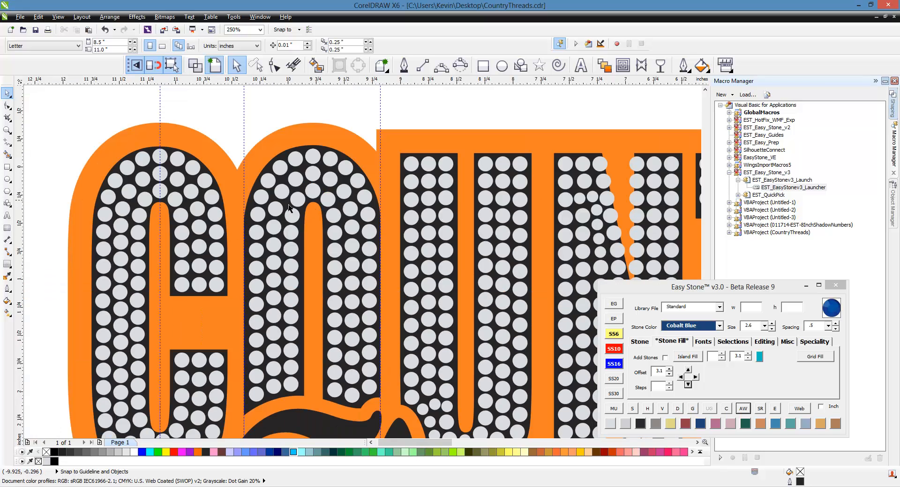
Move the lower inner corner node of the N's left leg outward past the overhanging stones with the Shape tool.
scroll(289, 207, down, 1)
scroll(412, 245, up, 1)
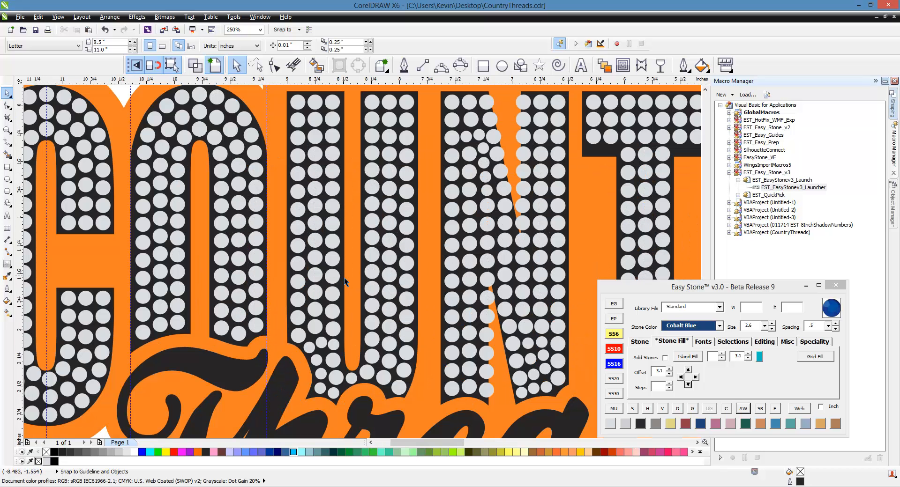
scroll(358, 373, up, 3)
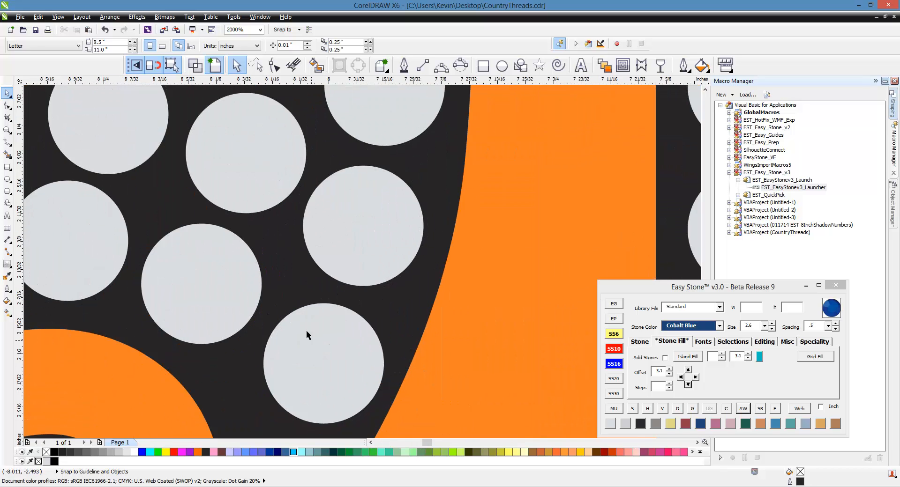
scroll(306, 334, down, 4)
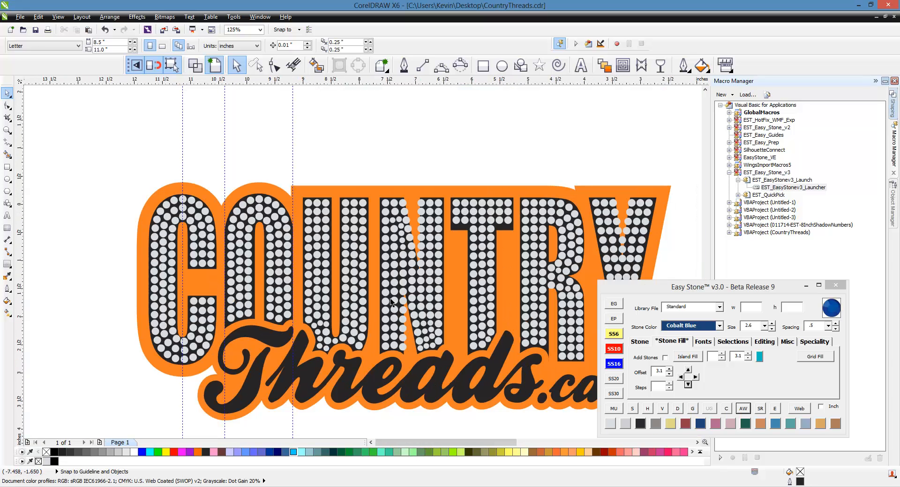
scroll(421, 309, up, 2)
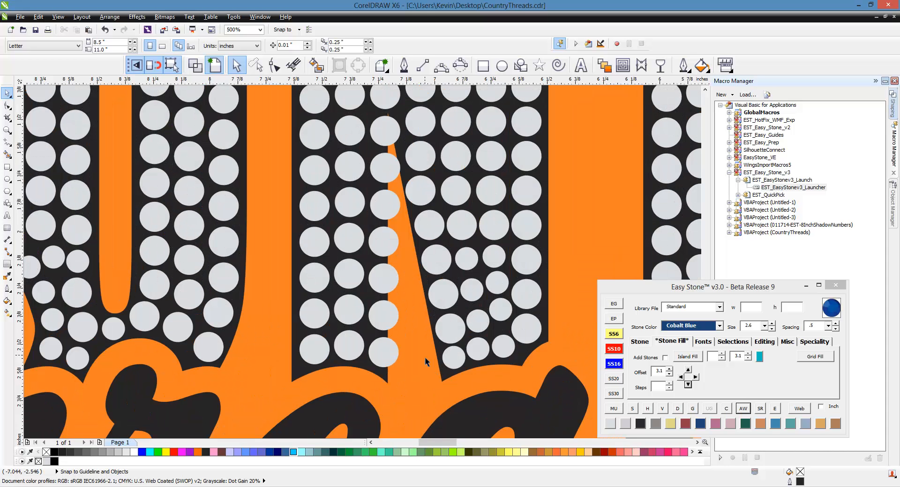
key(F10)
click(360, 364)
scroll(395, 379, up, 1)
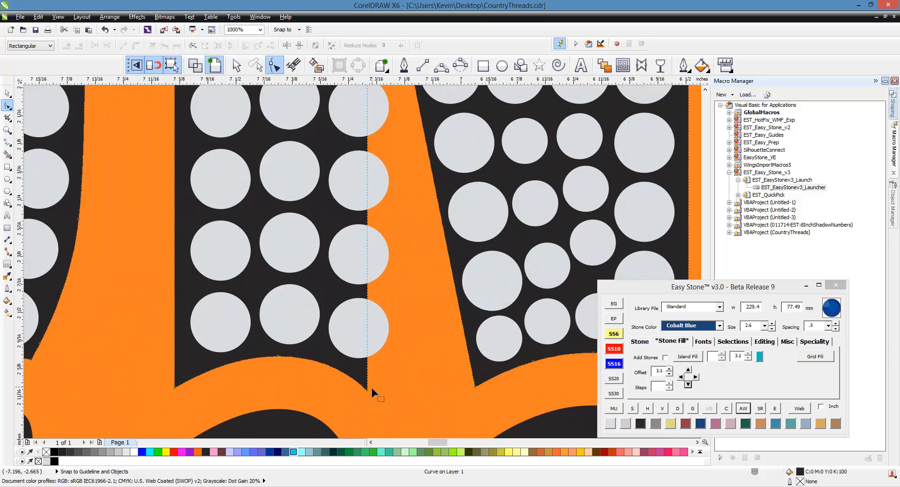
drag(368, 391, 410, 400)
scroll(369, 381, down, 2)
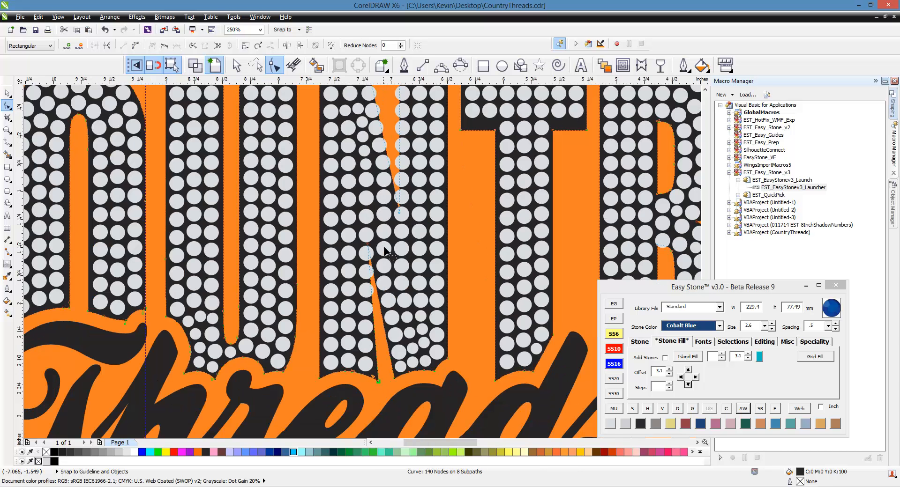
Add a vertical guideline through the moved corner node of the N's left leg, at about x -7.12 in.
scroll(378, 382, up, 1)
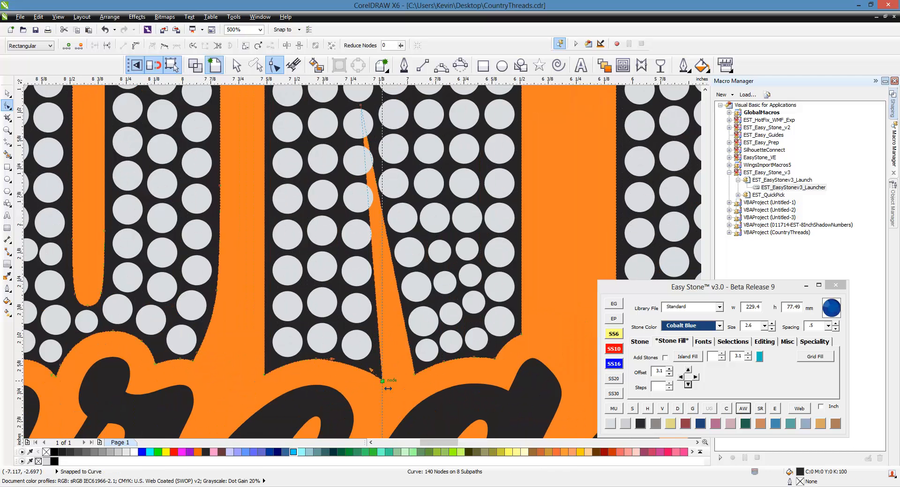
drag(382, 381, 382, 381)
scroll(381, 225, up, 1)
click(378, 256)
scroll(378, 256, down, 1)
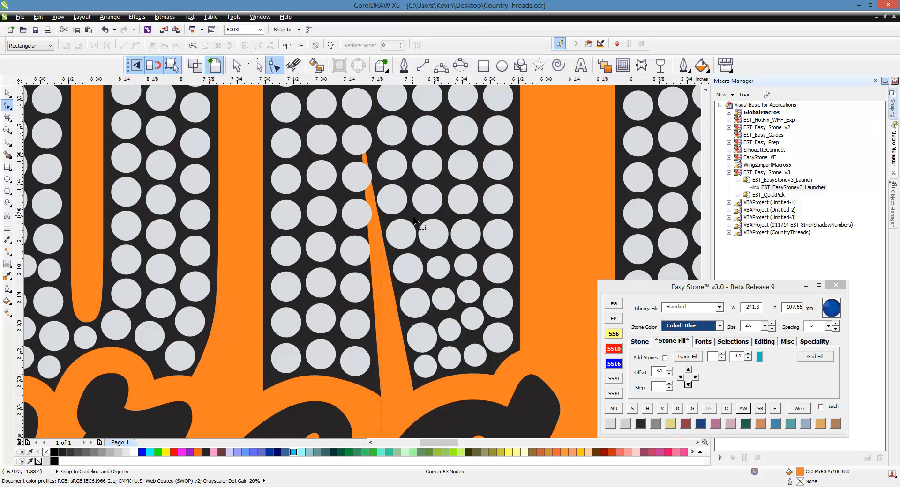
Reselect the lettering and move the tip node of the N's lower notch down onto the guideline.
click(416, 218)
scroll(364, 145, up, 1)
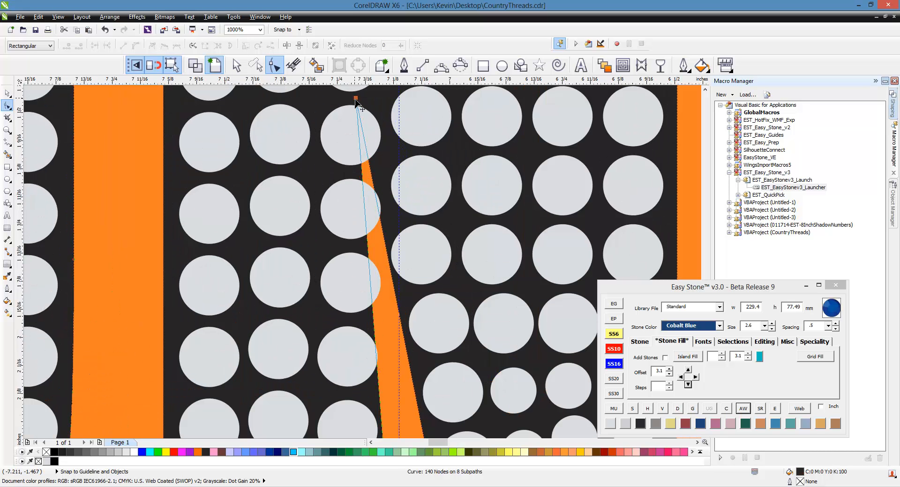
drag(358, 169, 399, 335)
scroll(415, 196, down, 1)
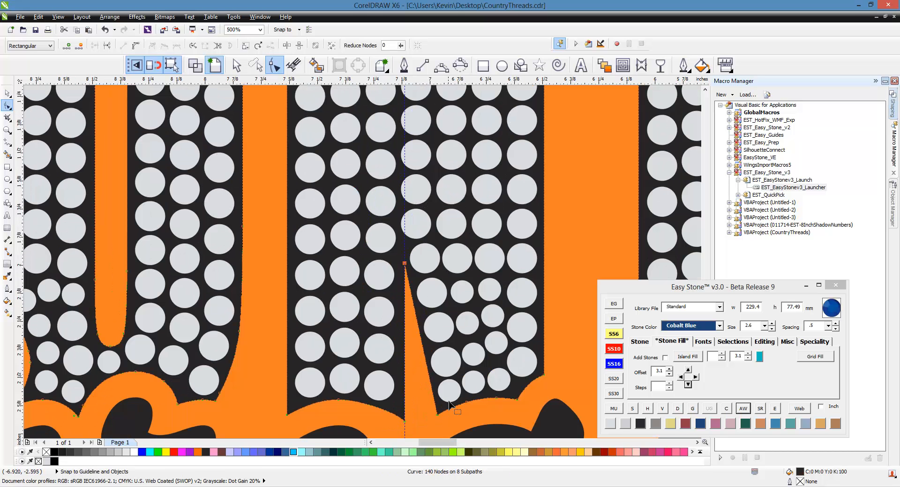
Shift the N diagonal's lower corner node slightly toward the notch and lower the notch's tip along the guideline.
scroll(438, 423, up, 1)
drag(441, 407, 427, 412)
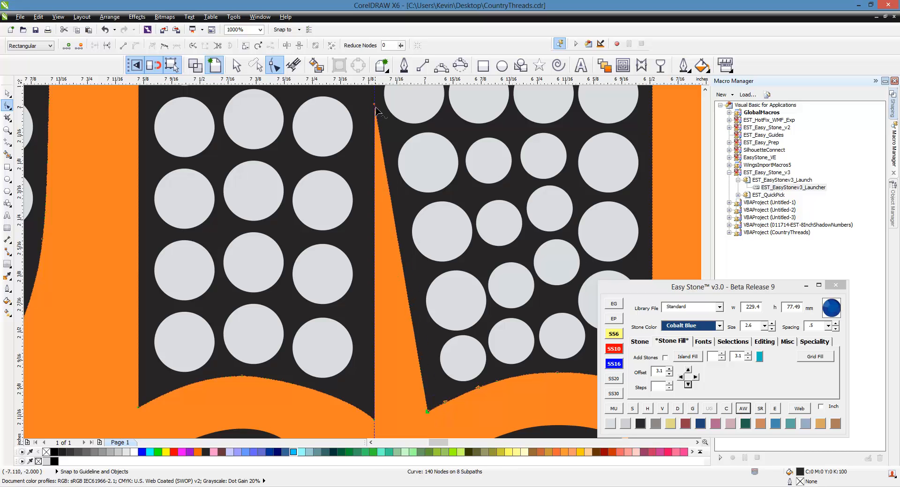
scroll(312, 149, down, 1)
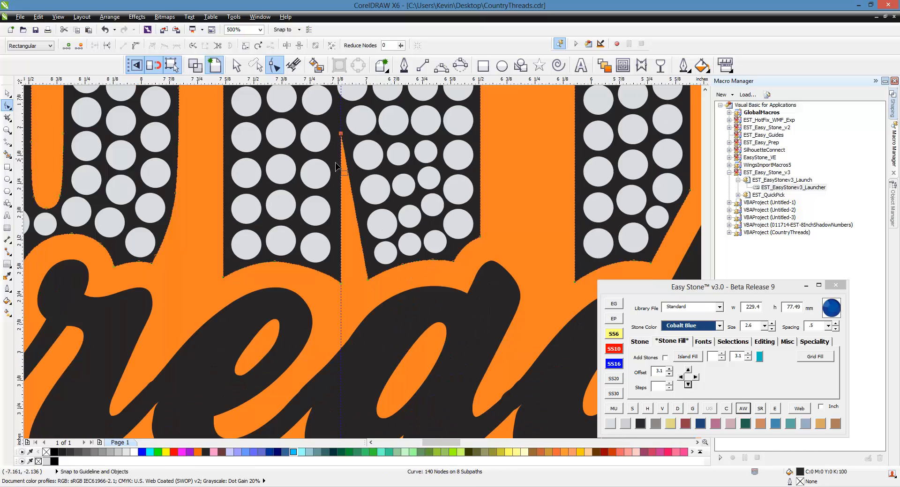
scroll(389, 276, down, 1)
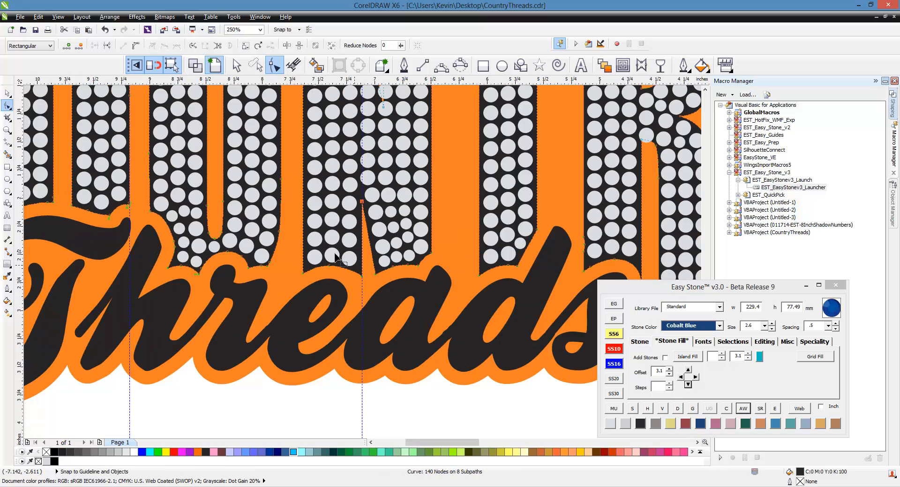
scroll(379, 209, up, 1)
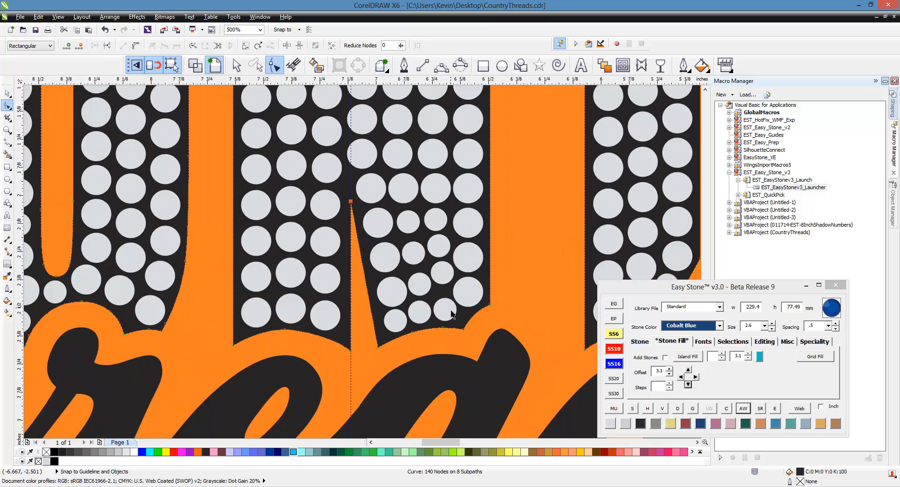
key(space)
Move the upper inner corner node of the N's right leg outward past the overhanging stones.
scroll(469, 315, down, 1)
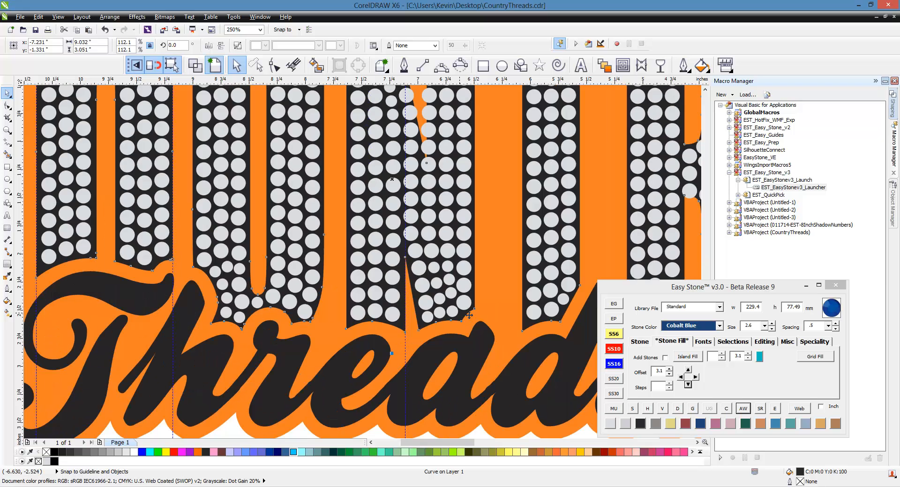
scroll(486, 178, up, 1)
scroll(447, 273, down, 2)
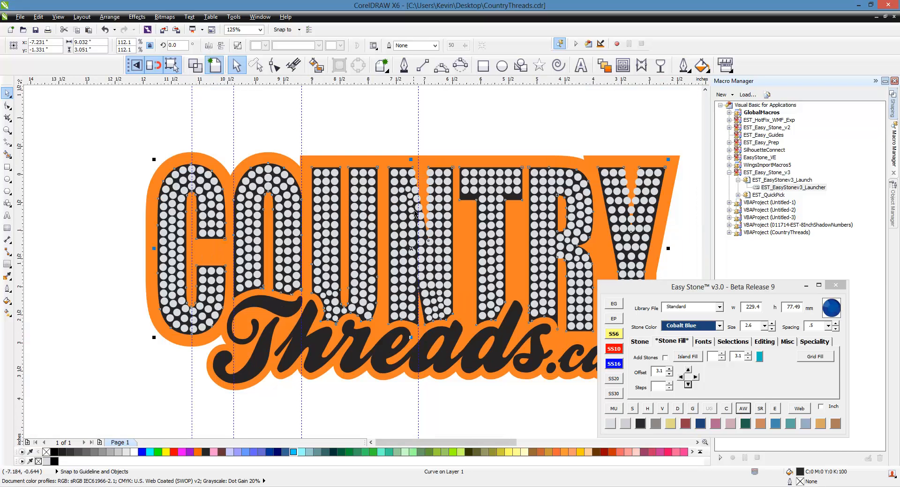
scroll(419, 181, up, 2)
scroll(440, 184, up, 1)
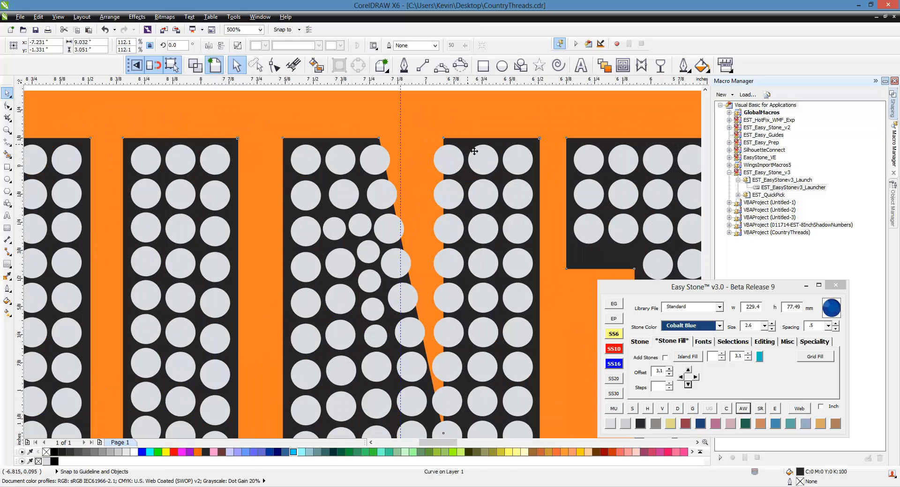
key(F10)
scroll(443, 139, up, 1)
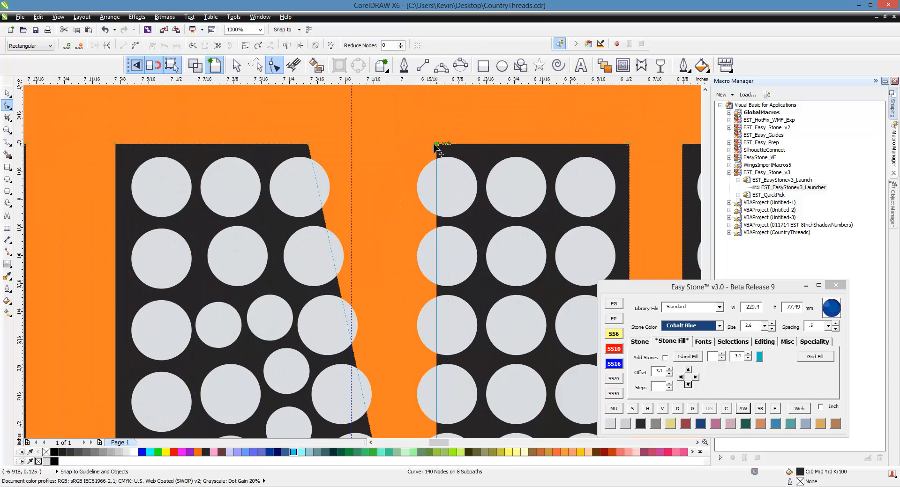
drag(435, 145, 402, 145)
scroll(412, 149, down, 1)
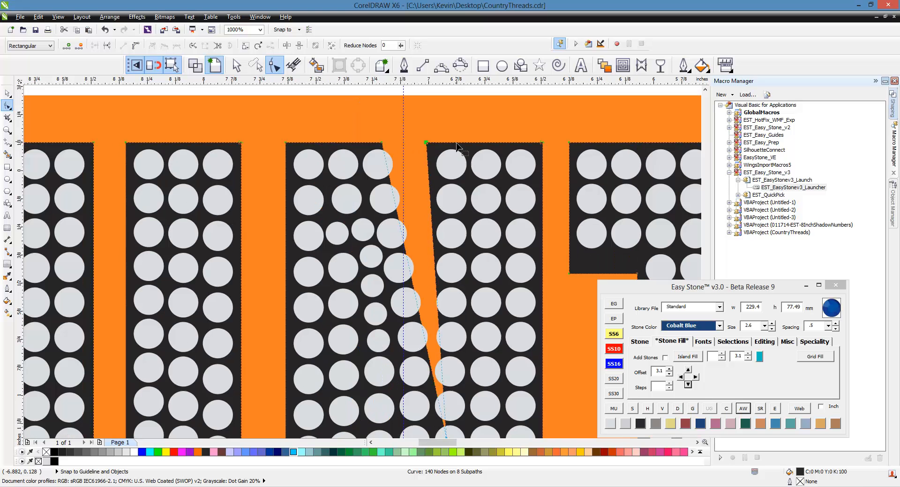
Move the N's vertical guideline to the upper inner corner node of its right leg, at about x -7.01 in.
key(space)
drag(404, 145, 426, 154)
key(space)
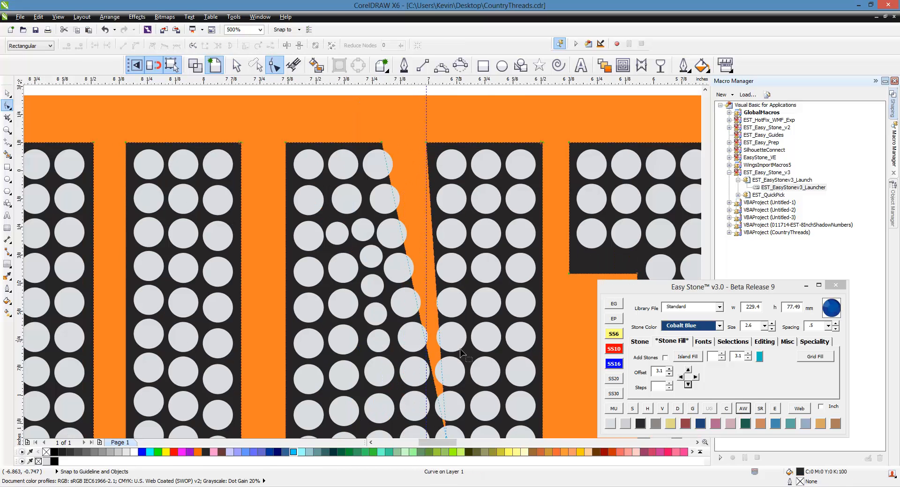
Move the tip of the N's upper notch up onto the guideline and shift the diagonal's upper corner node outward past the stones.
scroll(461, 352, down, 1)
scroll(471, 367, up, 1)
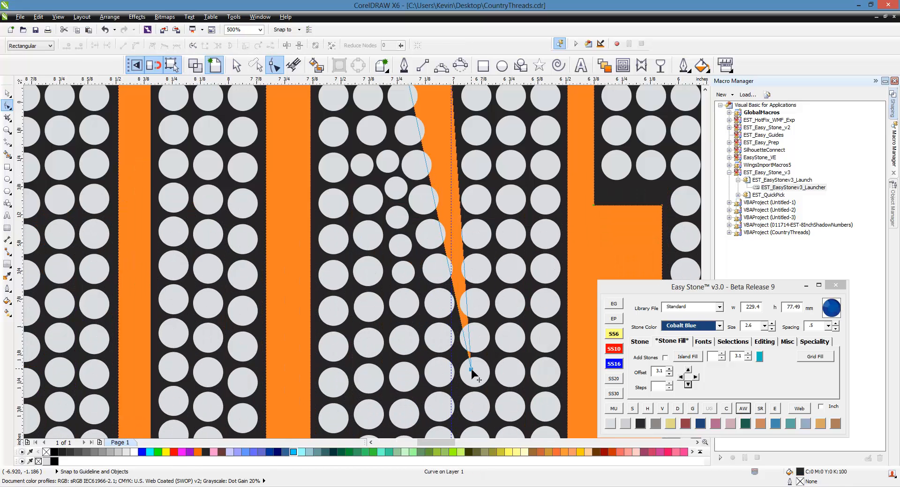
drag(471, 368, 451, 179)
scroll(435, 321, down, 1)
scroll(417, 183, up, 2)
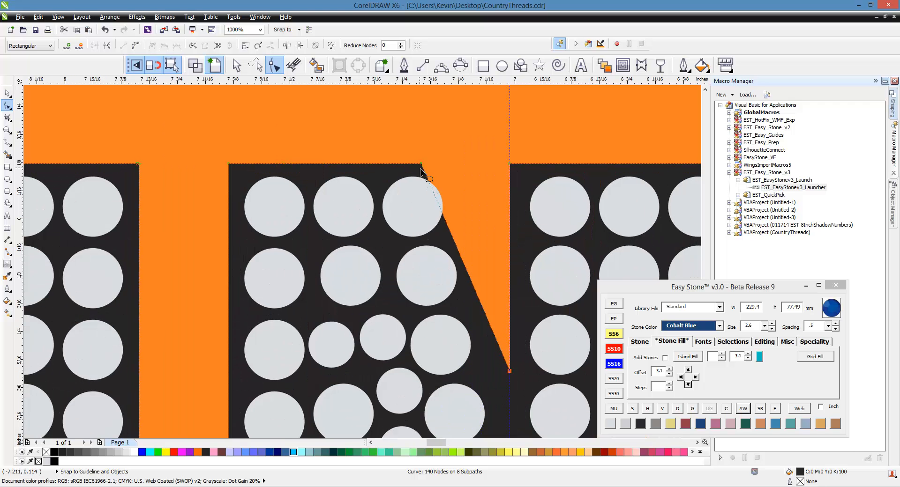
drag(423, 165, 458, 164)
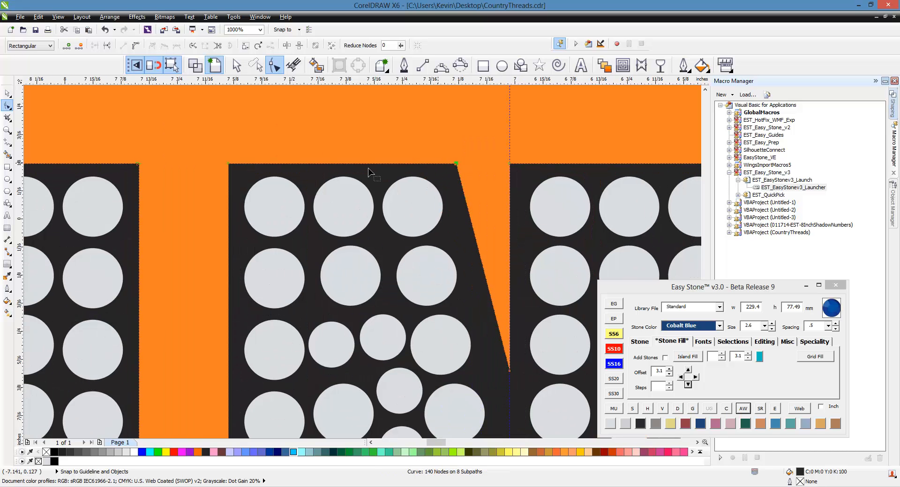
Lower the tip of the N's upper notch along the guideline and deselect the lettering.
scroll(458, 164, down, 1)
scroll(420, 280, up, 1)
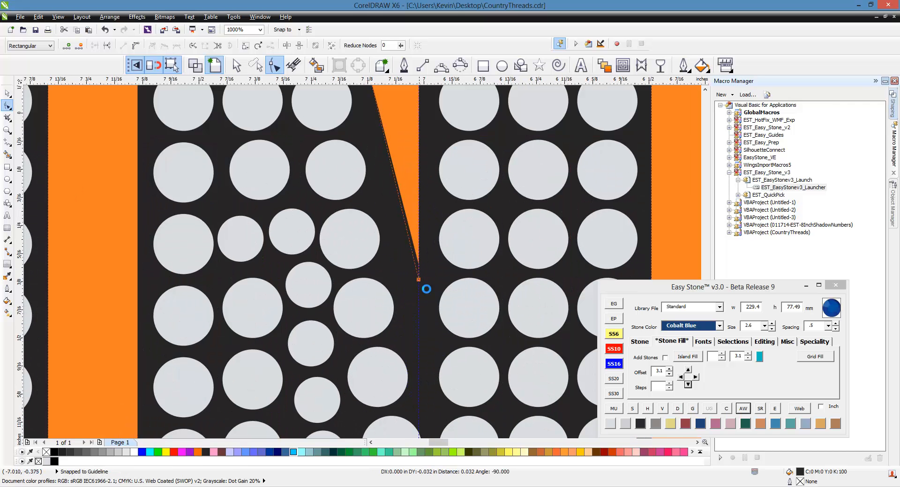
scroll(423, 291, down, 1)
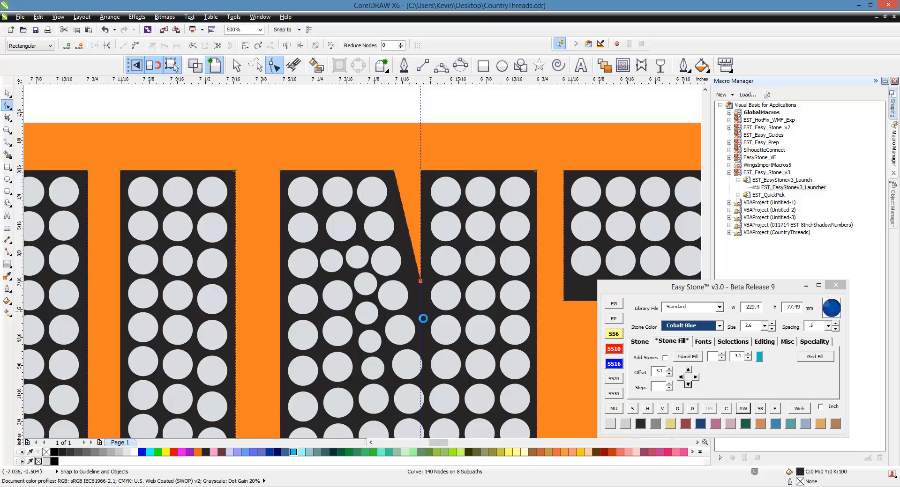
scroll(419, 316, up, 1)
drag(425, 252, 426, 296)
scroll(426, 296, down, 2)
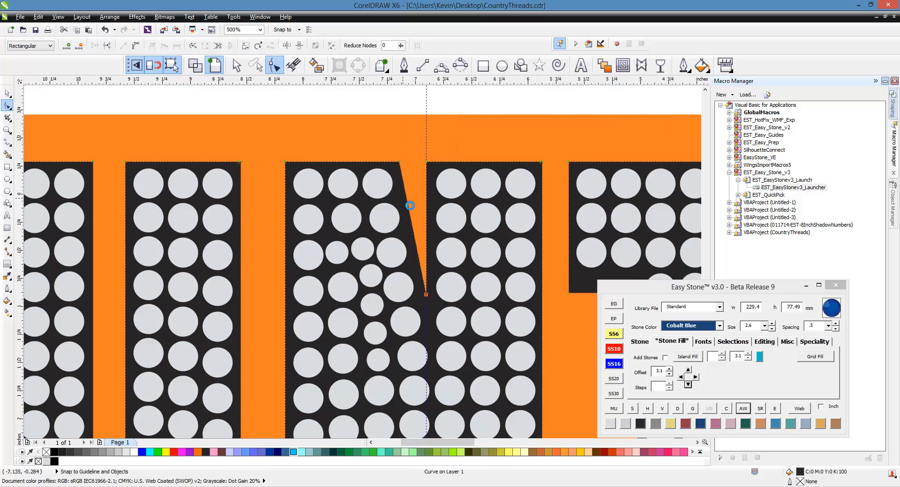
key(space)
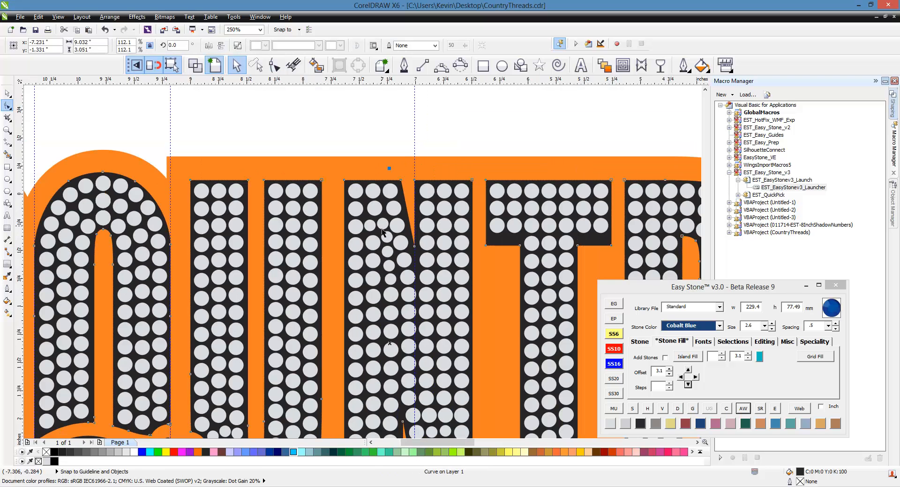
click(344, 130)
Select the four nodes along the underside of the T's crossbar and move them up closer to the stones.
scroll(401, 151, down, 2)
scroll(411, 189, up, 1)
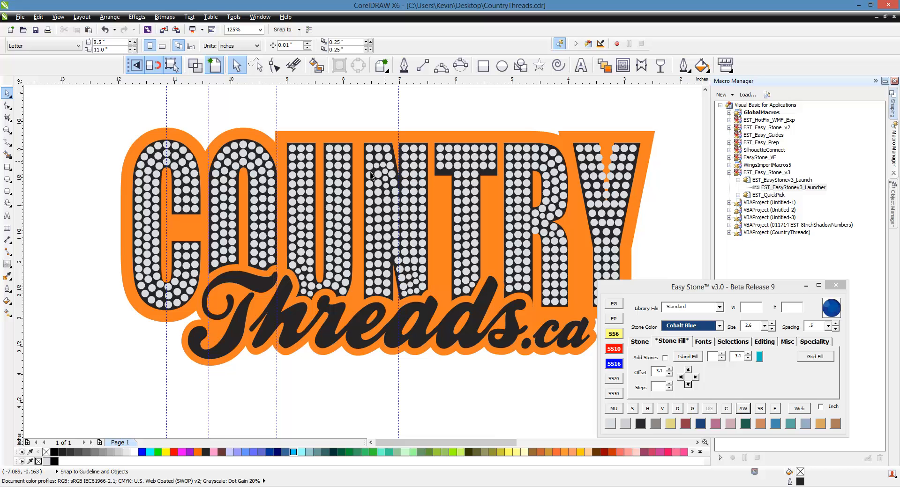
scroll(421, 215, up, 1)
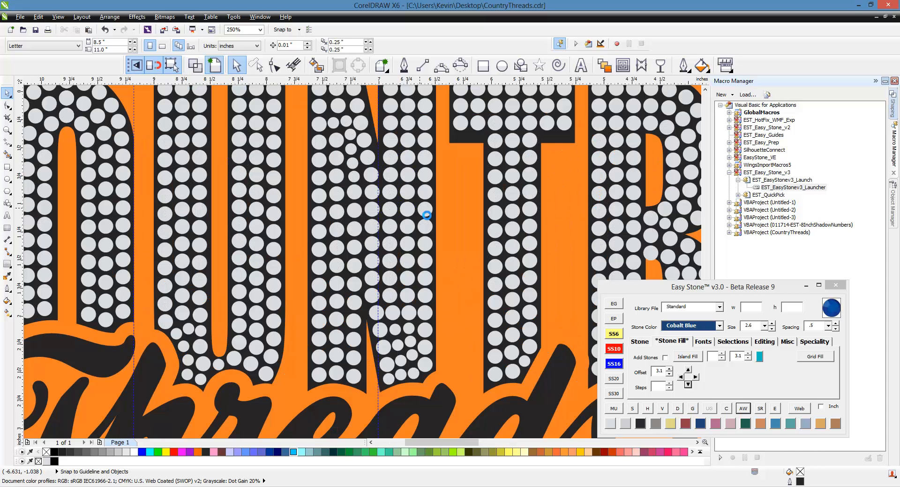
scroll(380, 244, down, 2)
scroll(468, 183, up, 2)
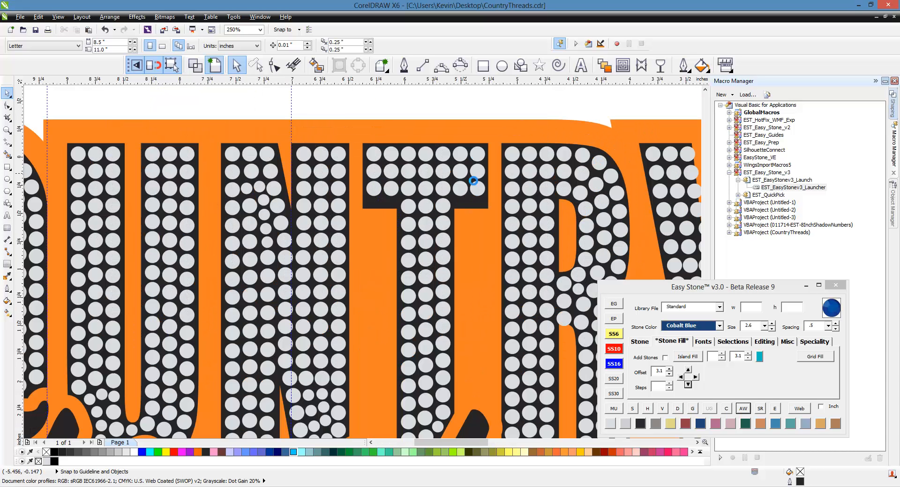
scroll(470, 228, up, 1)
click(453, 235)
key(F10)
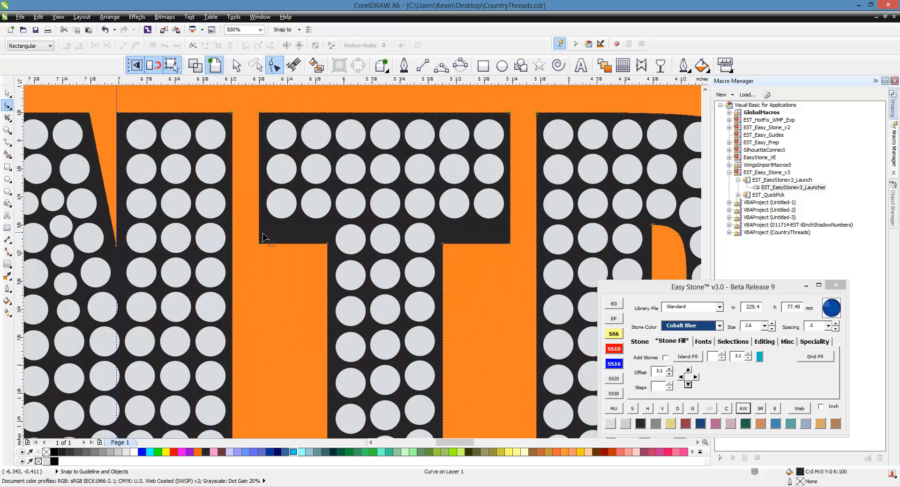
drag(263, 237, 230, 269)
scroll(500, 232, up, 2)
key(ctrl+z)
scroll(546, 246, down, 1)
scroll(544, 243, down, 1)
scroll(421, 230, up, 1)
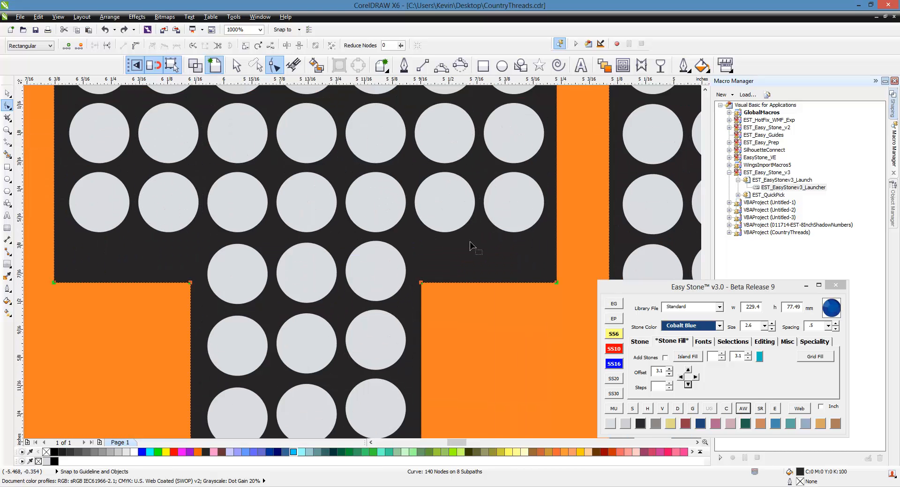
drag(556, 284, 555, 256)
Delete the node on the lower curve of the R's enclosed opening to simplify its outline.
scroll(556, 257, down, 2)
scroll(457, 281, down, 1)
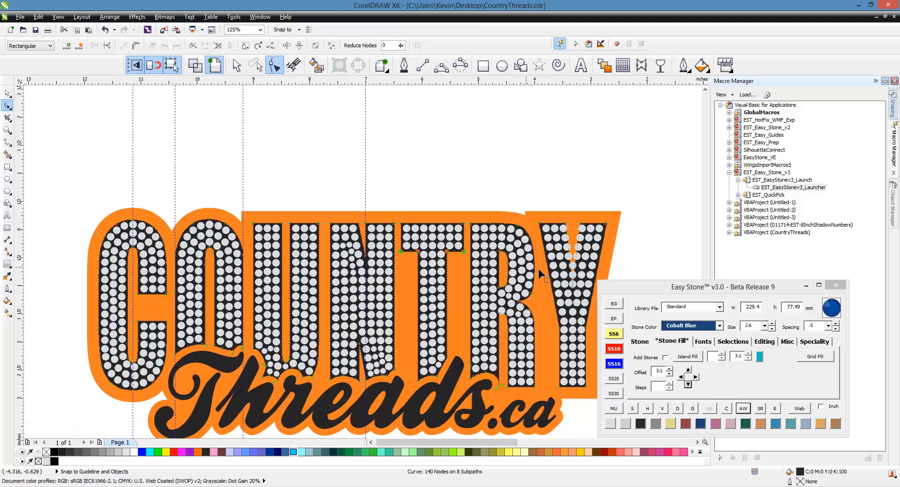
scroll(461, 295, up, 2)
scroll(466, 303, up, 2)
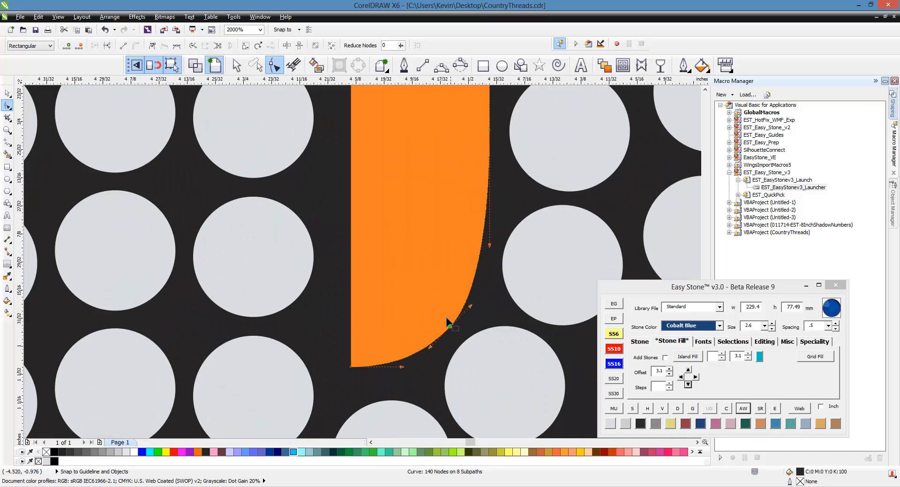
scroll(428, 310, down, 4)
scroll(431, 227, up, 2)
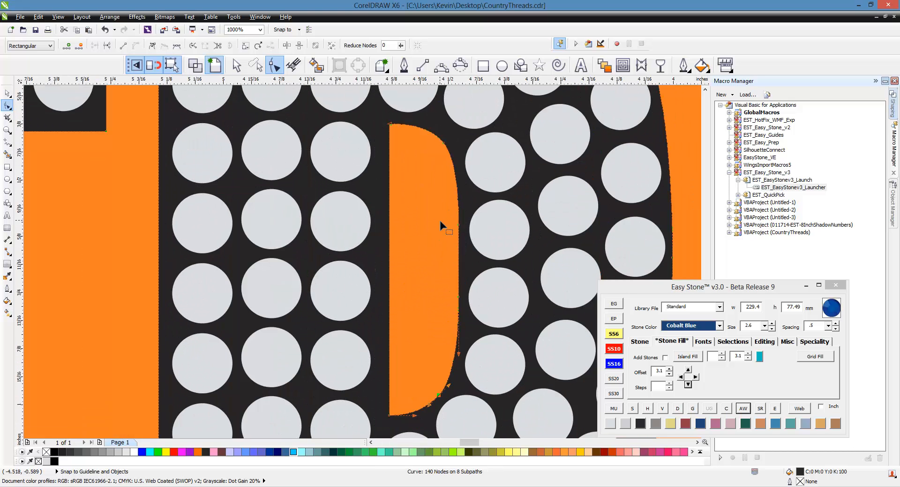
key(Delete)
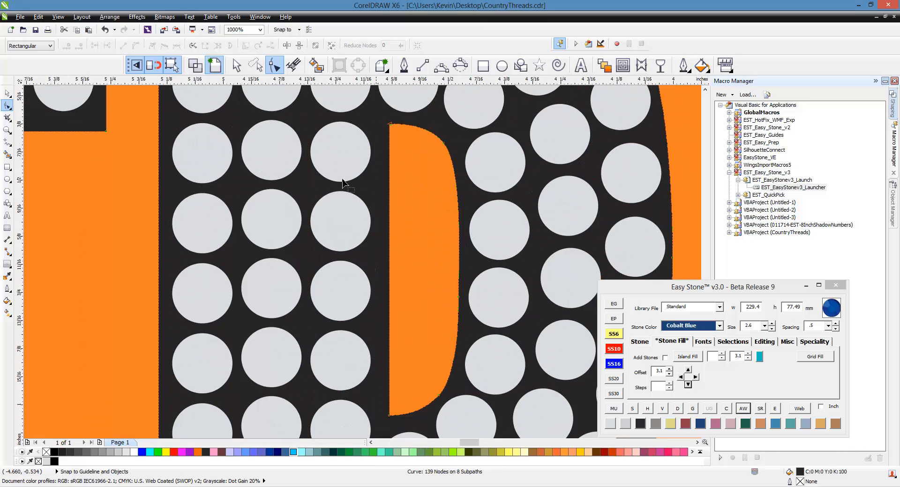
Select the nodes around the top of the opening between the R's legs and move them down below the overlapped stone.
scroll(349, 192, down, 2)
scroll(362, 206, down, 3)
scroll(363, 253, up, 5)
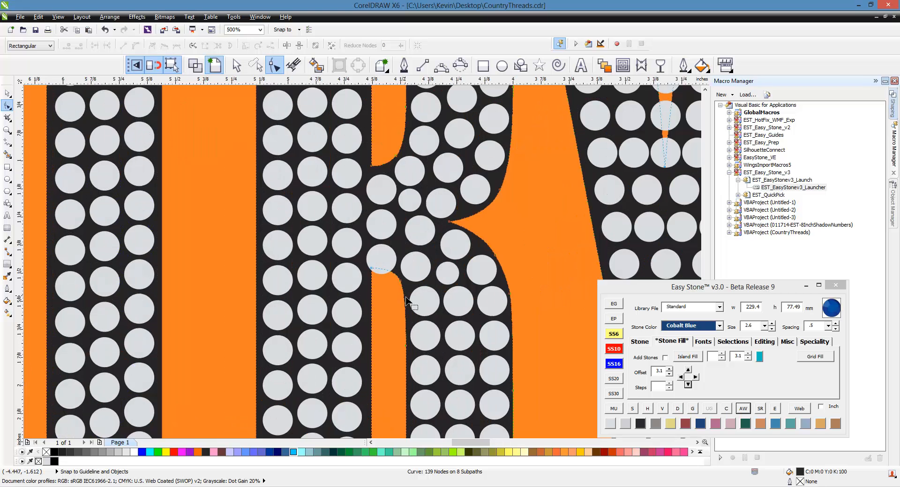
drag(362, 245, 453, 414)
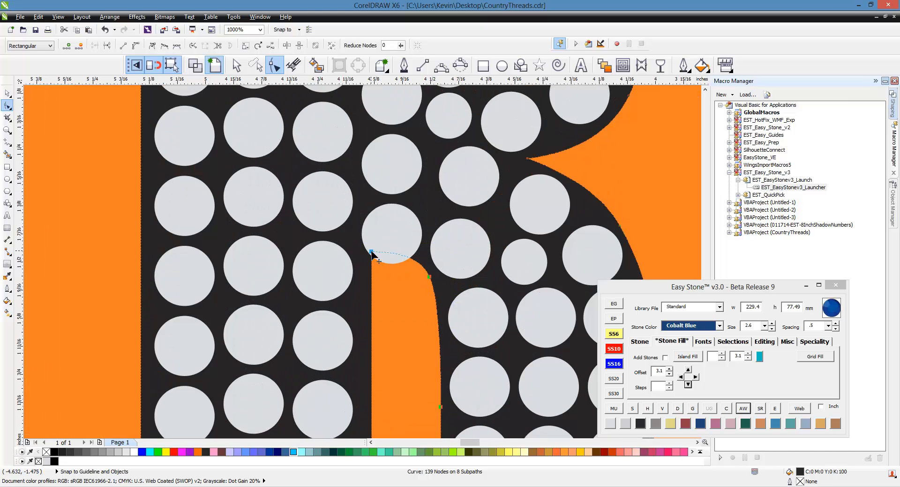
drag(372, 253, 372, 280)
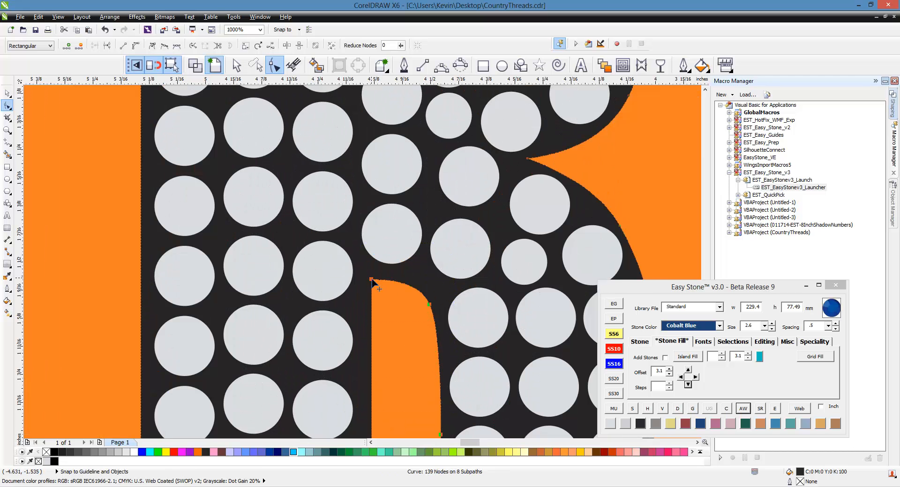
scroll(381, 246, down, 2)
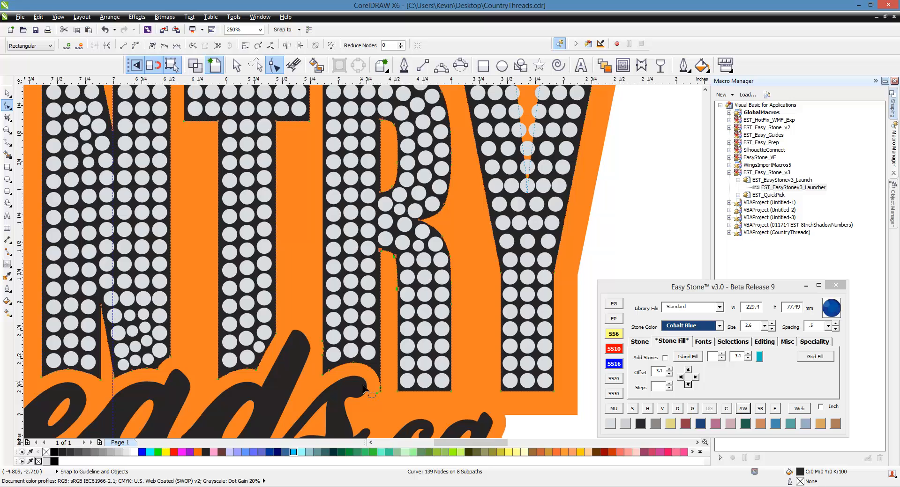
scroll(375, 392, up, 3)
scroll(398, 393, down, 3)
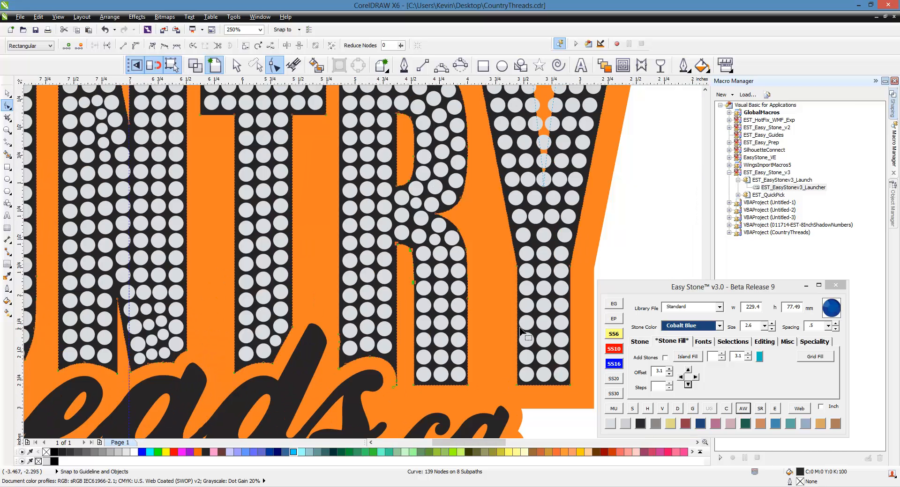
scroll(515, 337, down, 1)
scroll(540, 345, up, 1)
scroll(540, 344, up, 1)
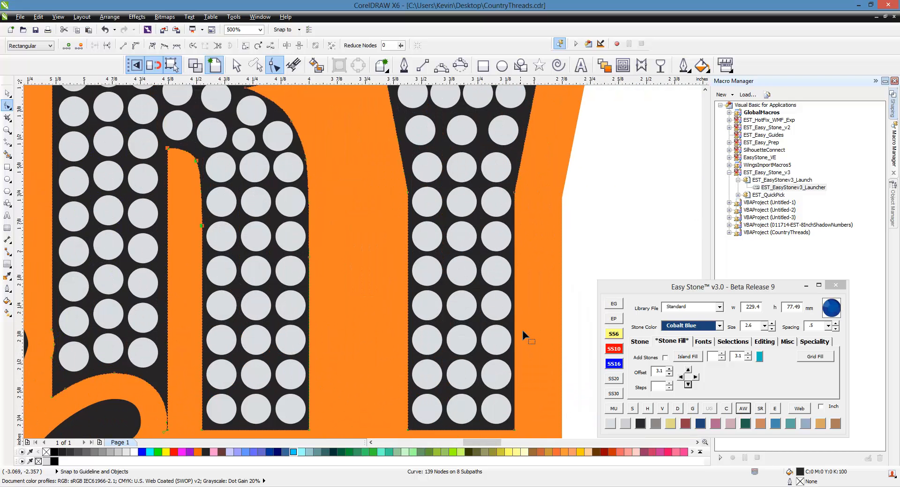
click(523, 335)
scroll(417, 185, down, 1)
scroll(417, 185, up, 1)
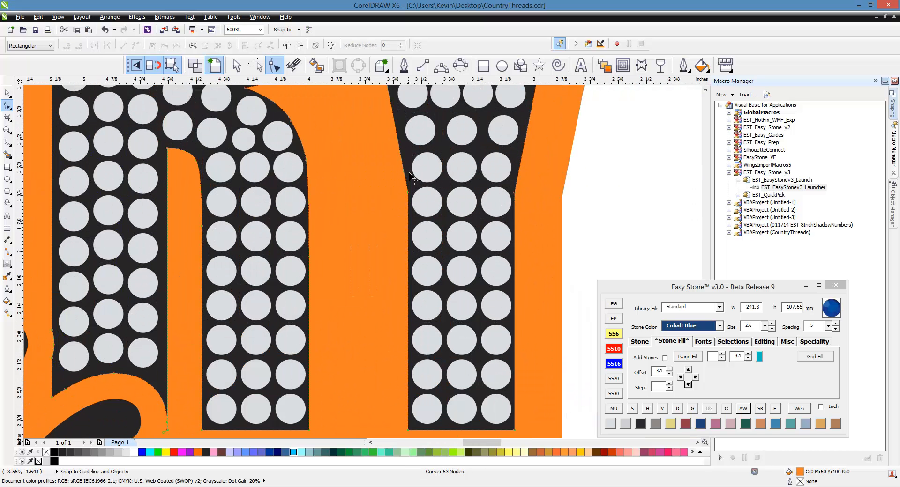
click(409, 176)
scroll(406, 164, down, 1)
scroll(407, 162, up, 1)
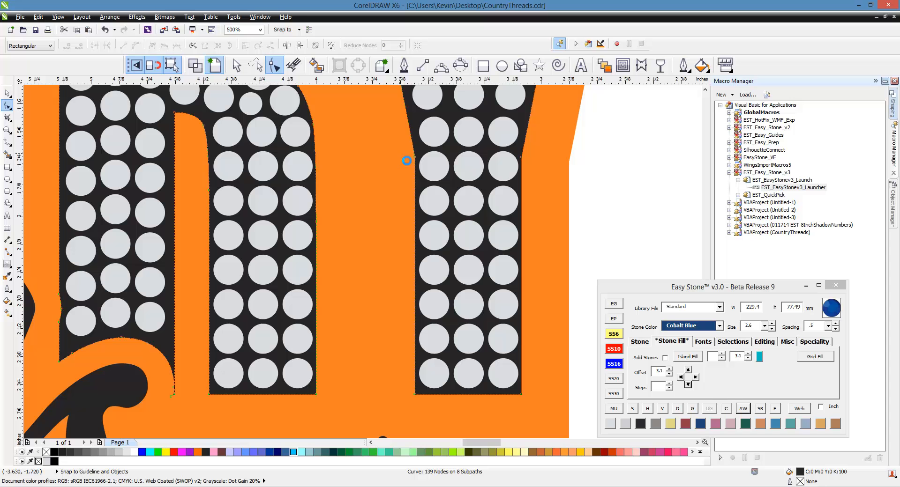
click(409, 160)
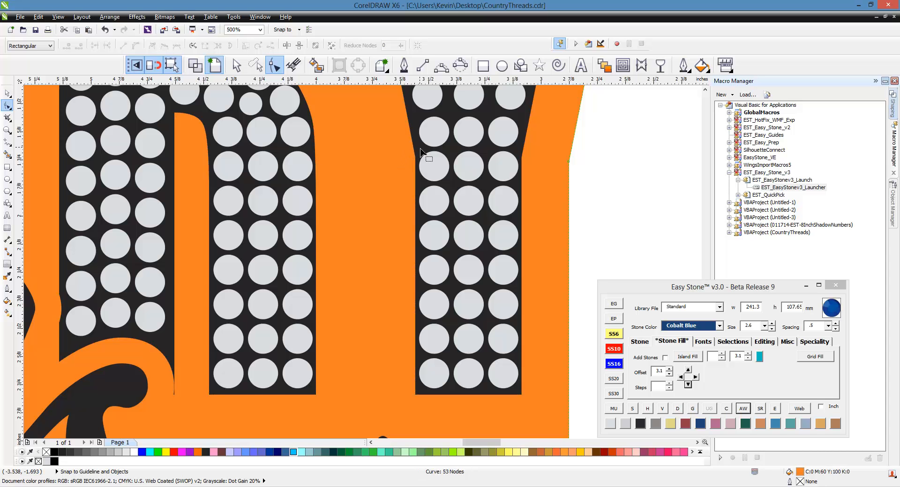
click(421, 151)
Select the two nodes along the left edge of the Y's stem and move them slightly outward from the stones.
drag(405, 151, 424, 404)
scroll(427, 402, up, 2)
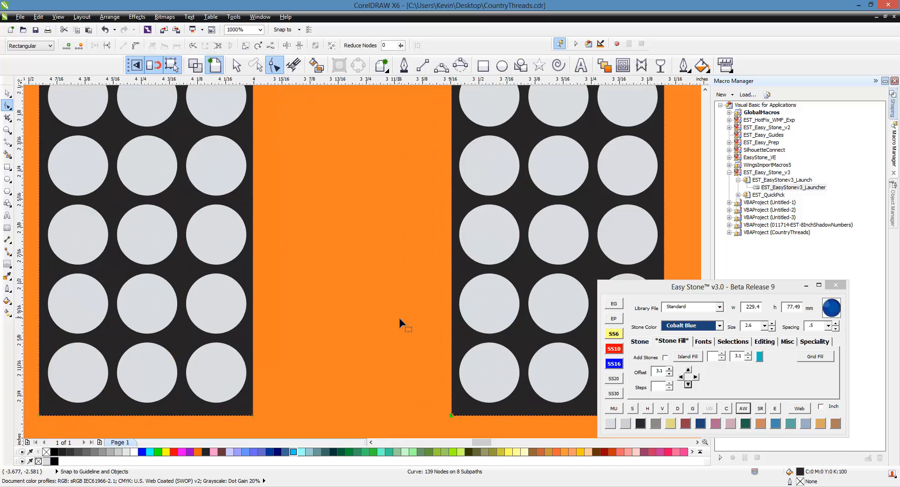
scroll(436, 376, down, 1)
scroll(406, 353, up, 2)
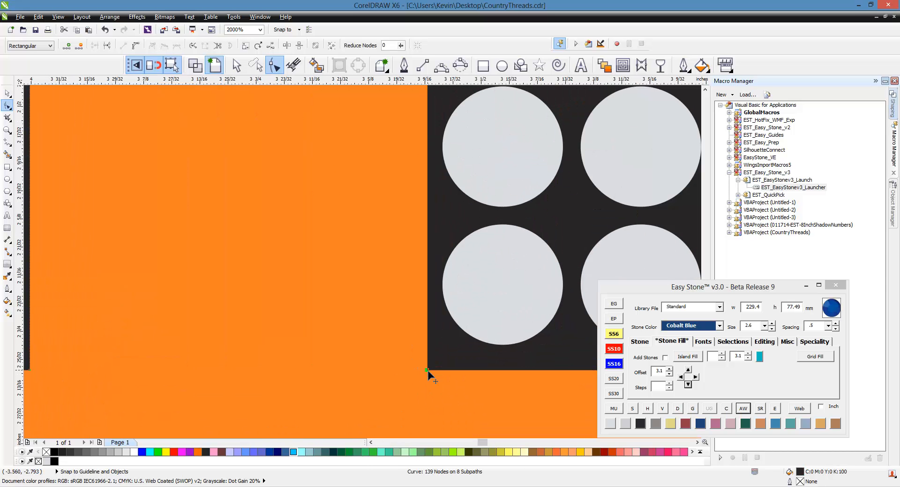
drag(427, 370, 413, 371)
scroll(328, 356, down, 2)
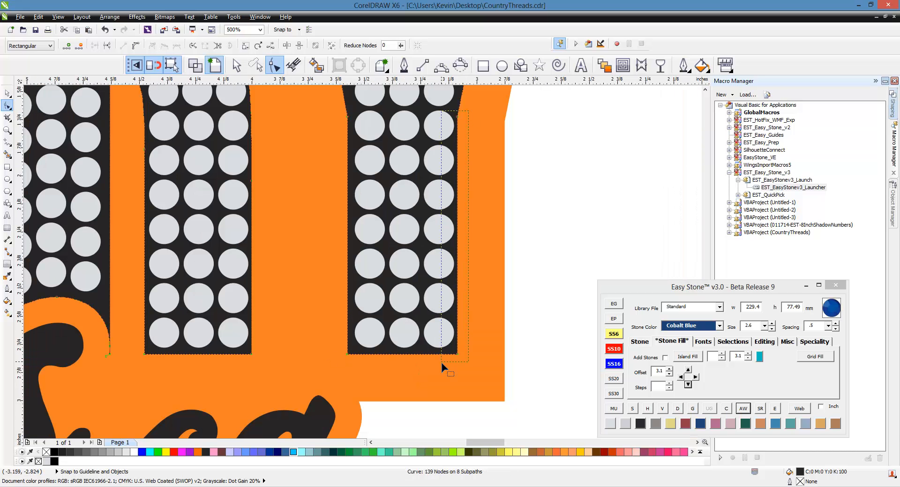
Move the two selected nodes along the right edge of the Y's stem slightly outward to even out the stone margin.
scroll(454, 356, up, 2)
scroll(450, 345, up, 2)
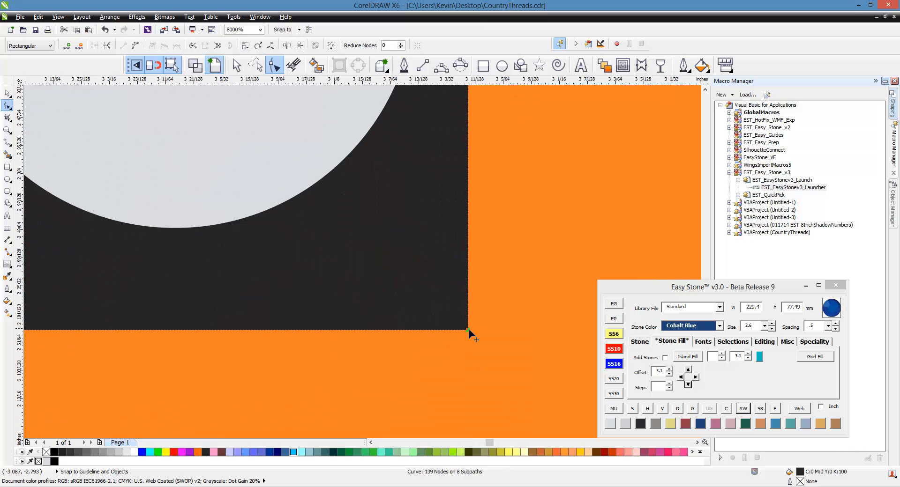
drag(468, 329, 495, 331)
scroll(494, 331, down, 4)
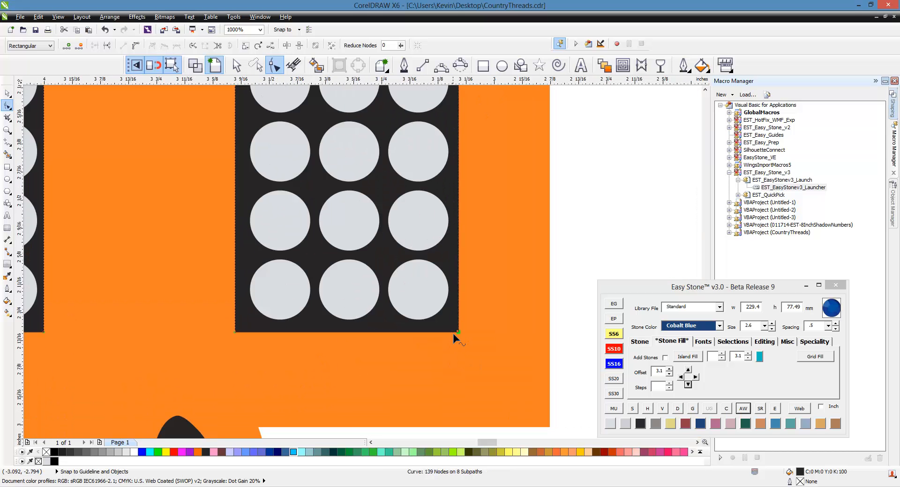
scroll(455, 340, up, 4)
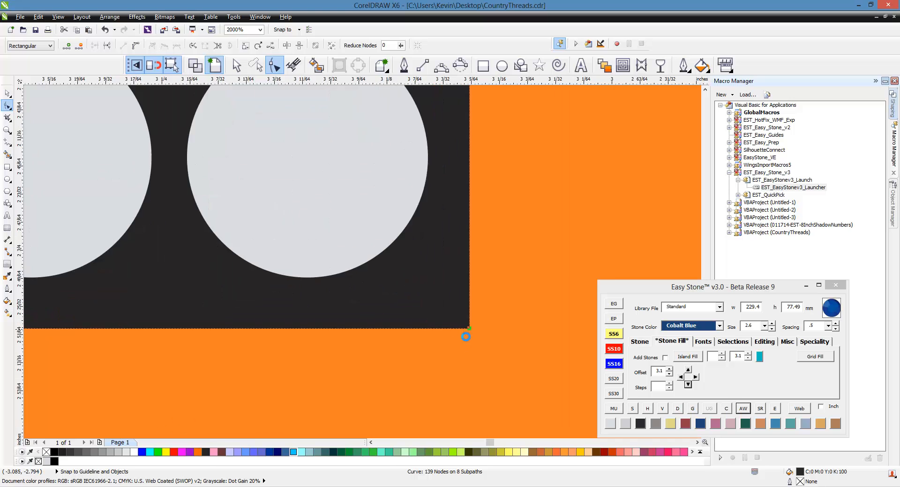
drag(483, 328, 486, 329)
scroll(485, 329, down, 5)
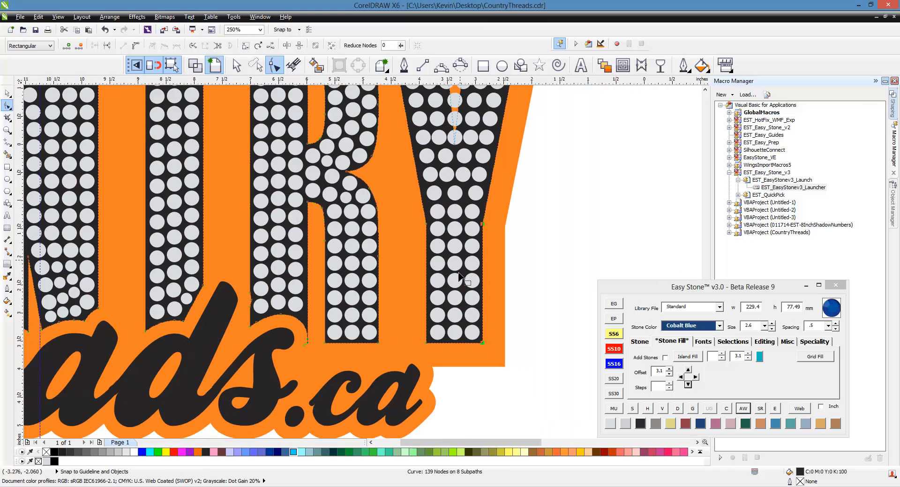
Select the two nodes where the Y's arms meet its stem and move them up slightly together.
scroll(459, 277, down, 3)
scroll(469, 159, up, 4)
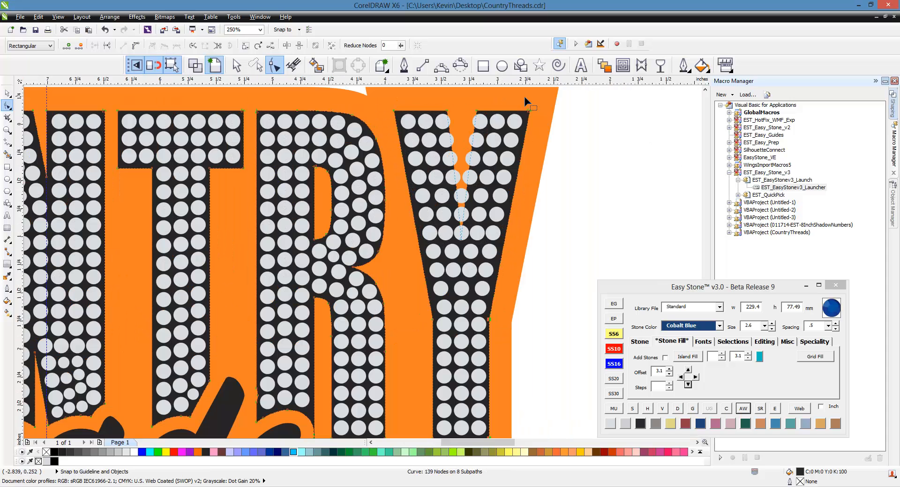
scroll(474, 307, up, 2)
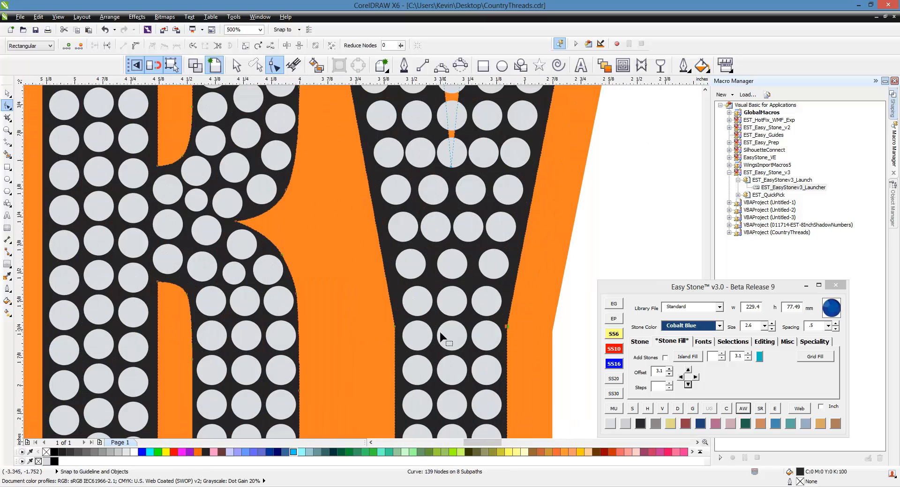
scroll(439, 330, up, 2)
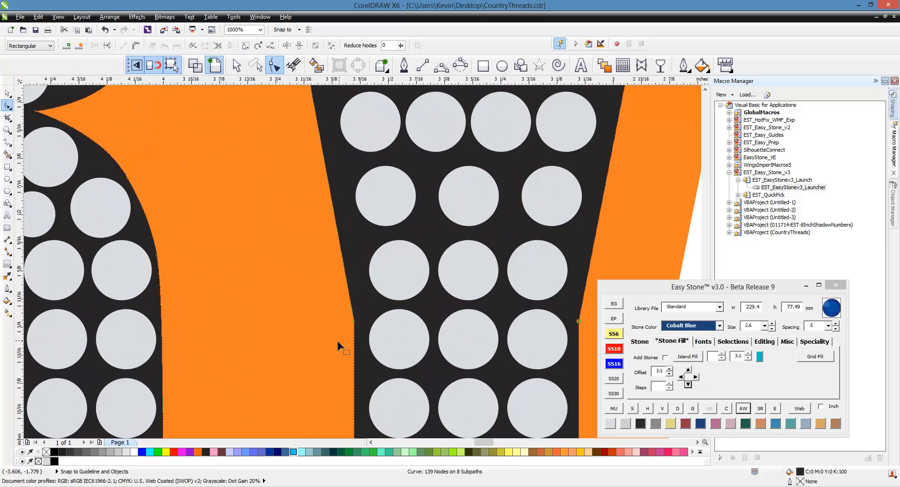
click(355, 322)
drag(578, 322, 580, 311)
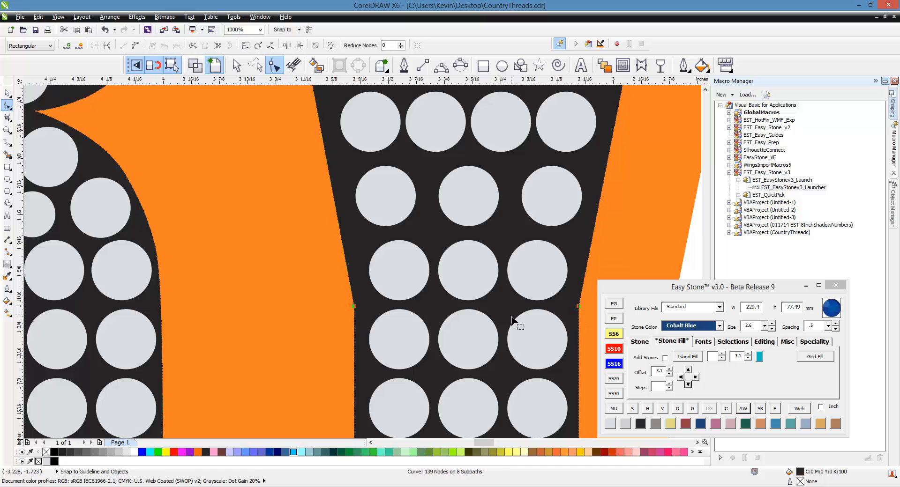
scroll(515, 322, down, 4)
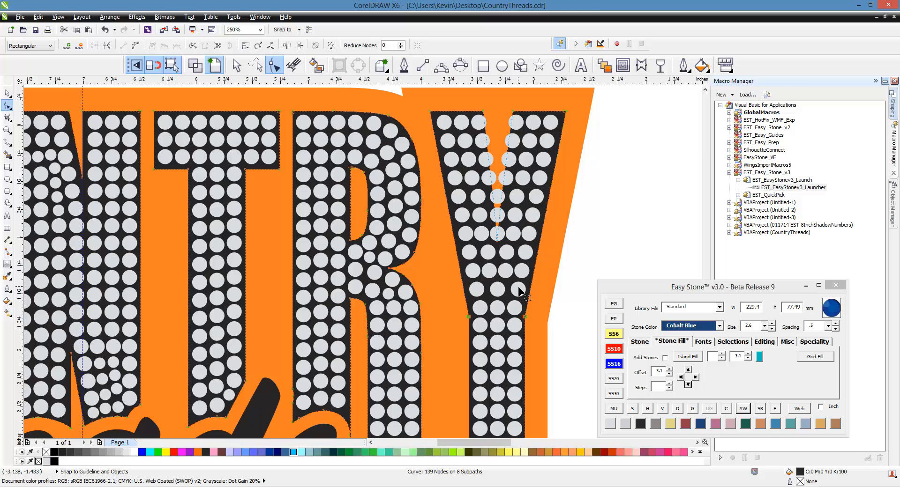
Move the inner top corner of the Y's left arm past the stones and convert that arm's inner edge to a straight line.
scroll(485, 138, up, 4)
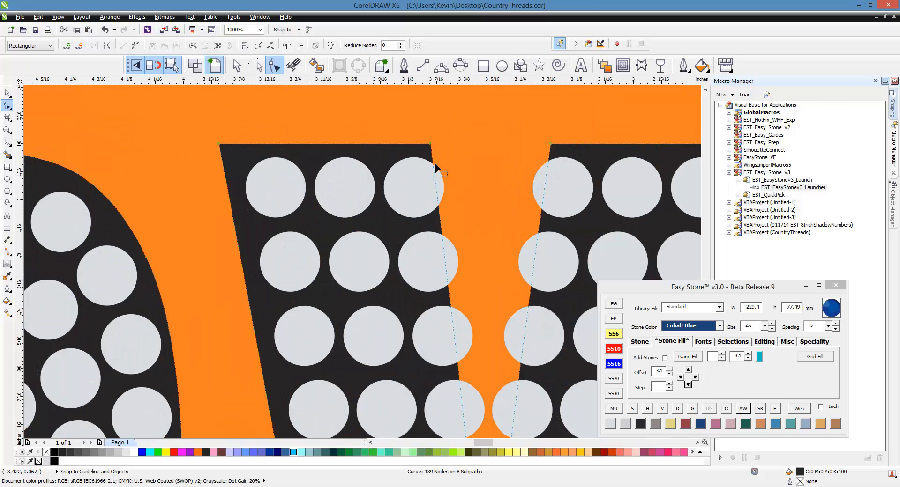
drag(434, 146, 462, 144)
scroll(384, 138, down, 4)
scroll(388, 149, up, 1)
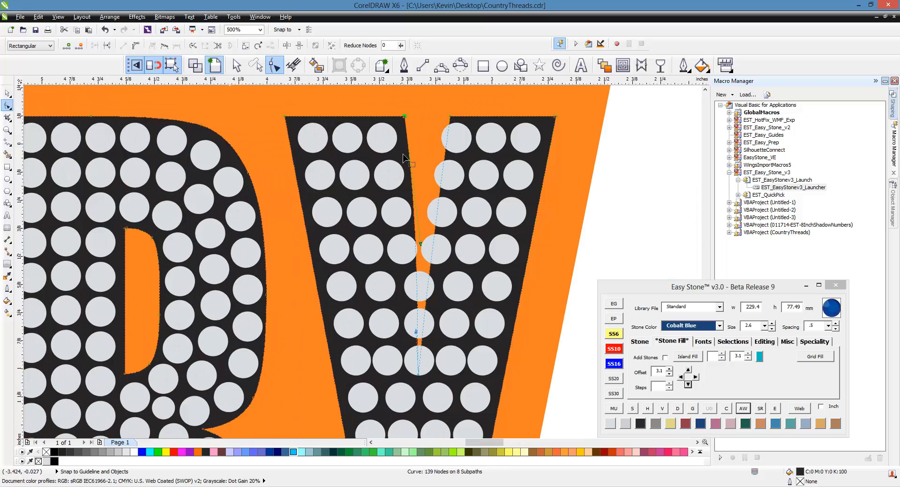
right_click(410, 162)
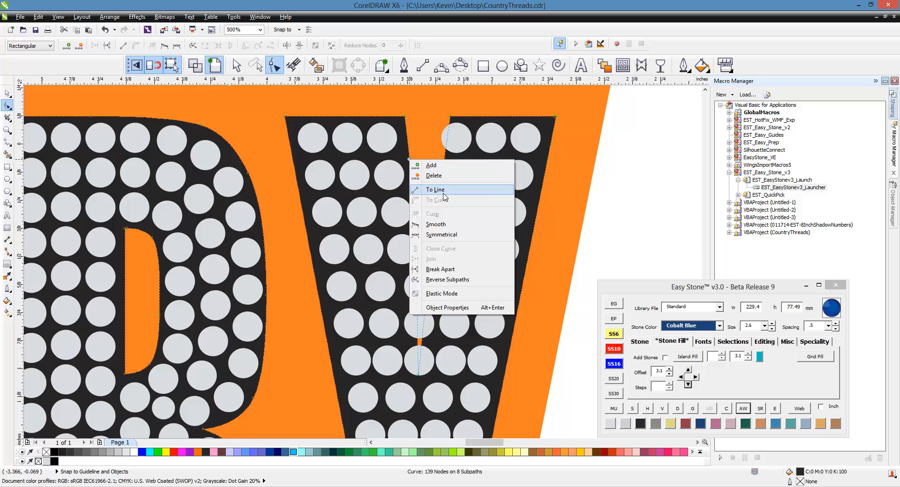
click(436, 185)
Move the inner top corner of the Y's right arm past the stones and convert that arm's inner edge to a straight line.
scroll(417, 109, up, 1)
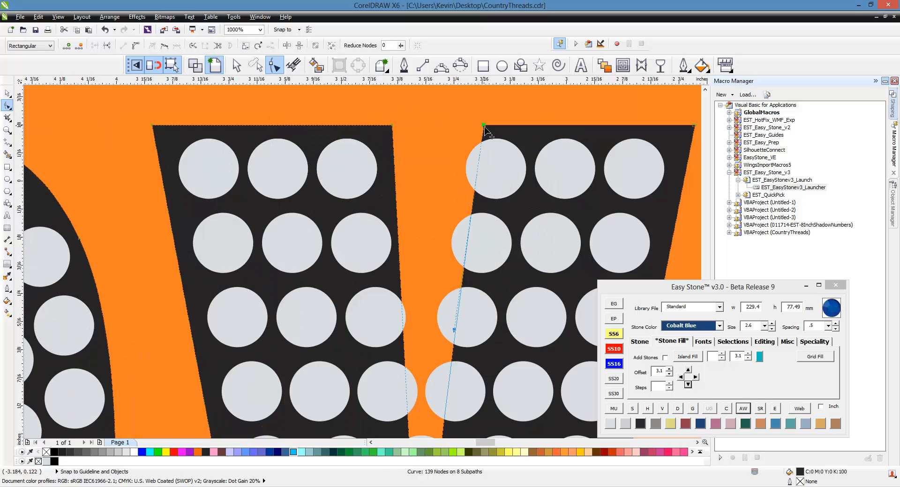
drag(484, 126, 457, 125)
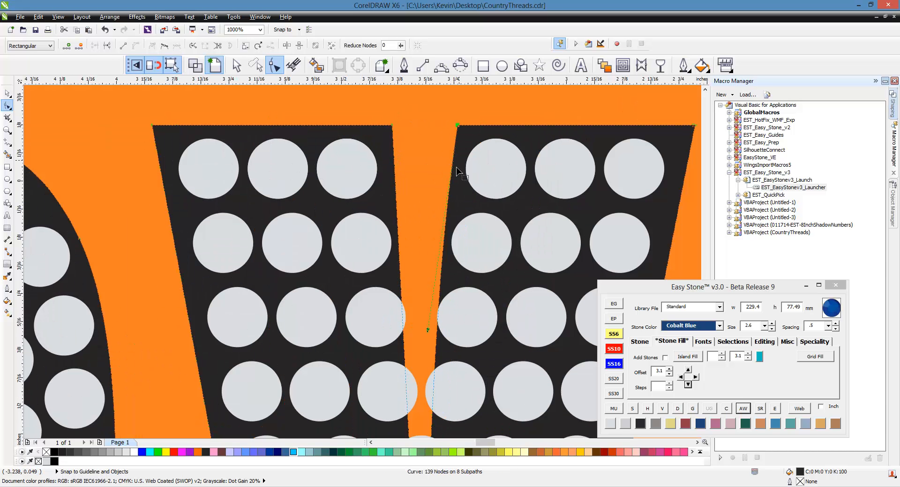
right_click(451, 167)
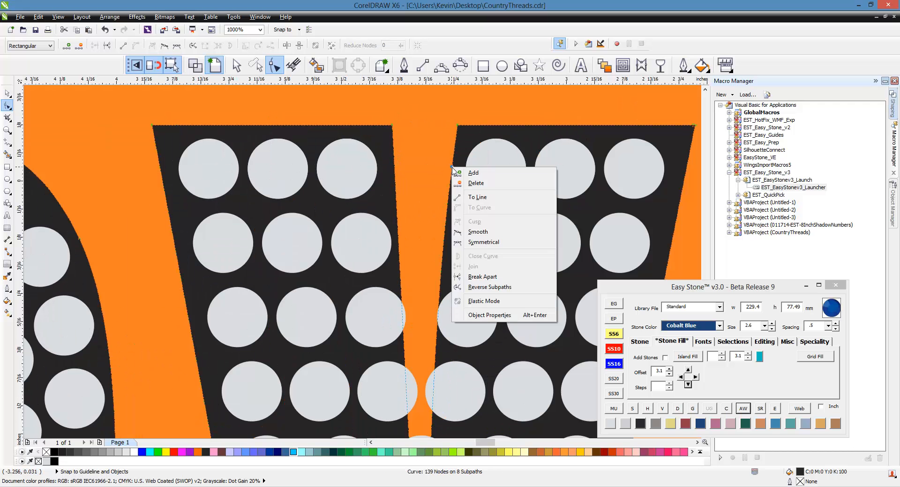
click(479, 197)
scroll(458, 191, down, 2)
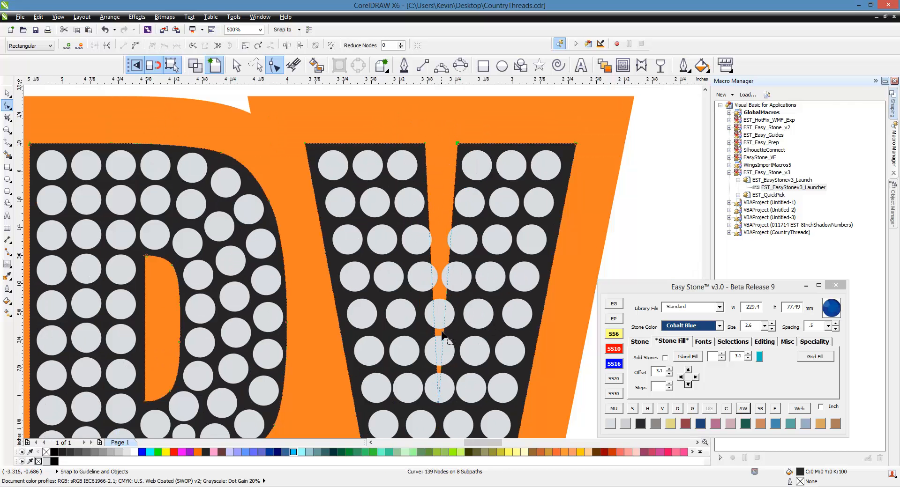
Raise the tip of the Y's upper notch to the level of the third row of stones, centred between them.
scroll(454, 383, up, 1)
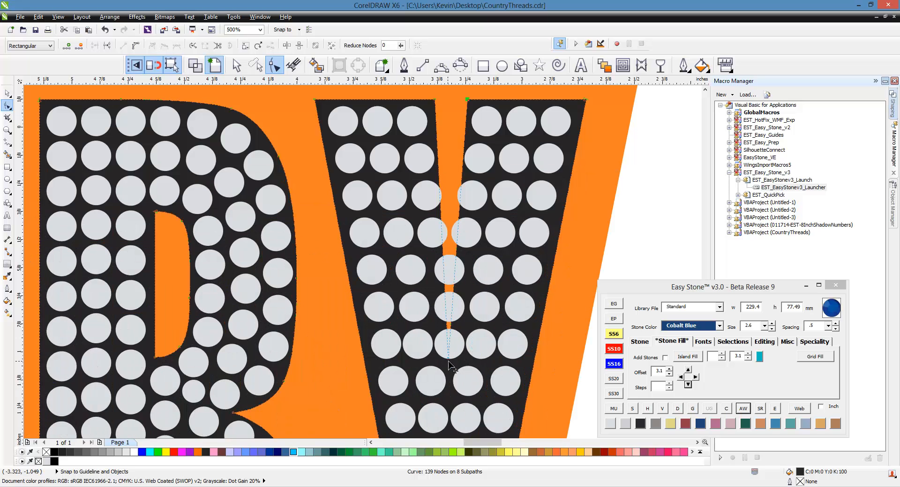
drag(448, 360, 458, 200)
scroll(440, 215, up, 1)
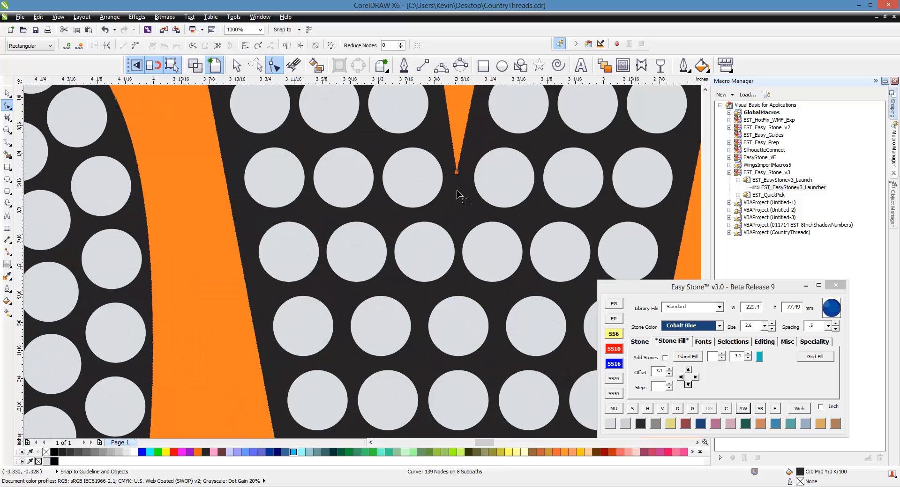
scroll(474, 210, down, 2)
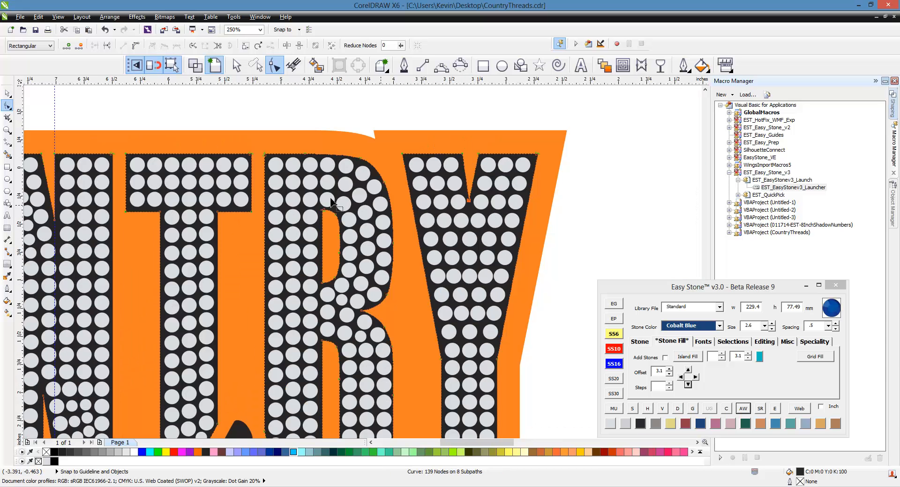
Deselect the letter outlines and remove all the vertical guidelines from the drawing.
click(7, 94)
click(237, 117)
scroll(514, 141, down, 2)
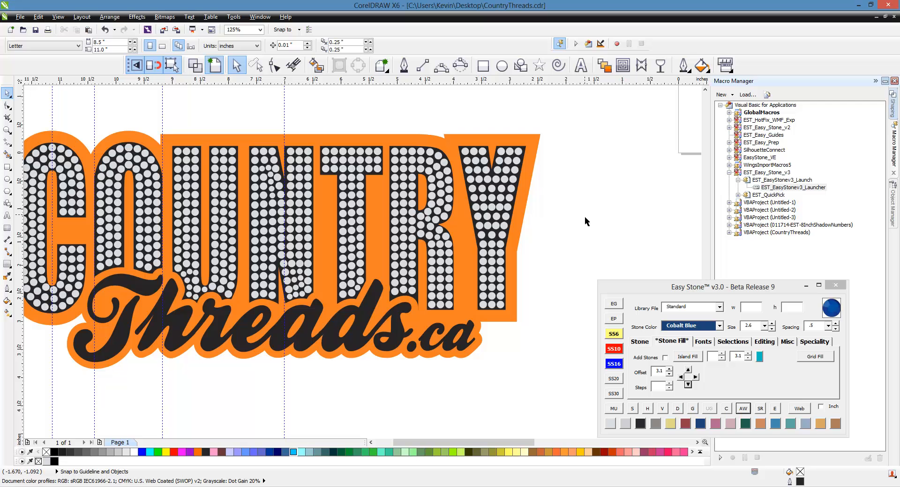
scroll(583, 212, down, 1)
scroll(538, 209, up, 1)
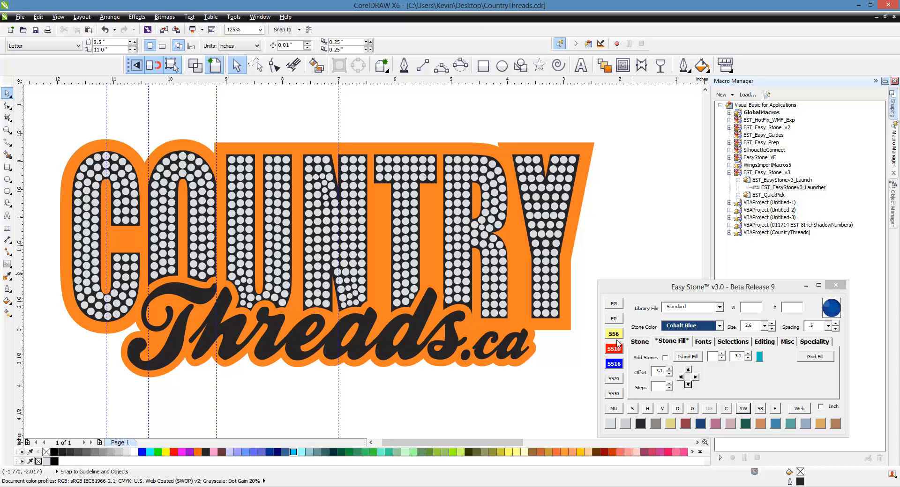
click(612, 305)
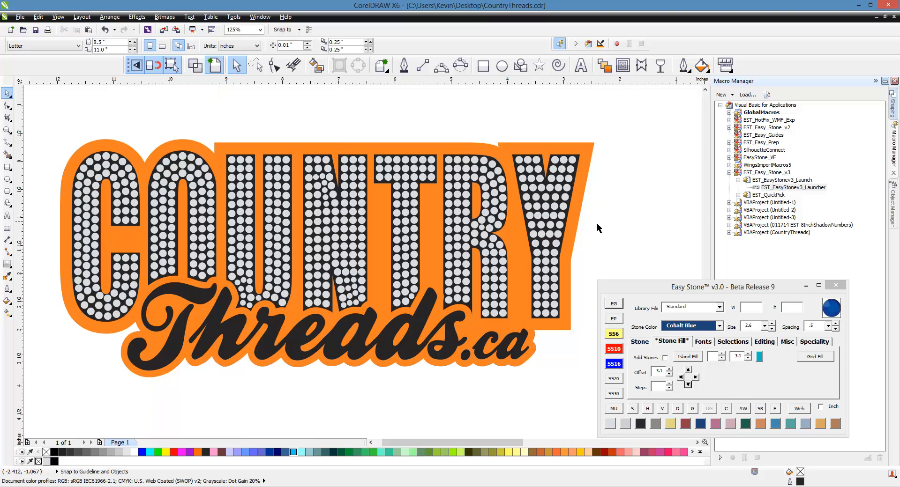
key(F10)
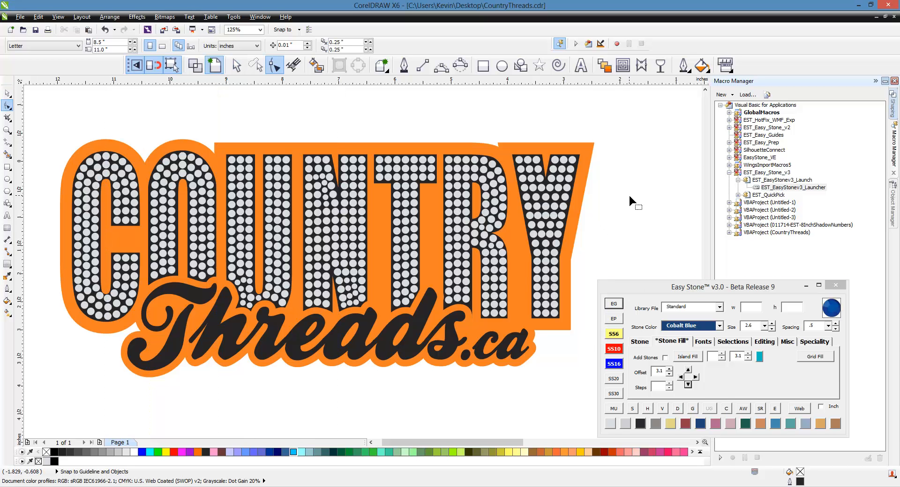
click(236, 66)
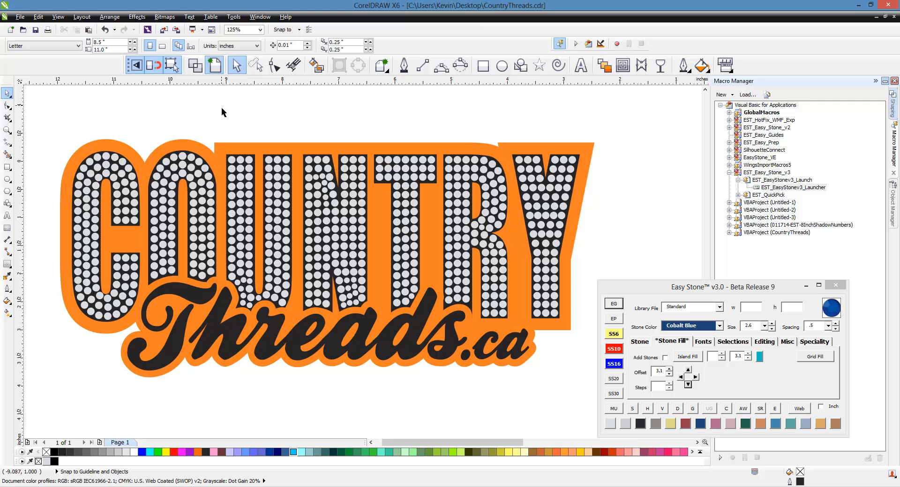
Save the document.
scroll(300, 151, down, 2)
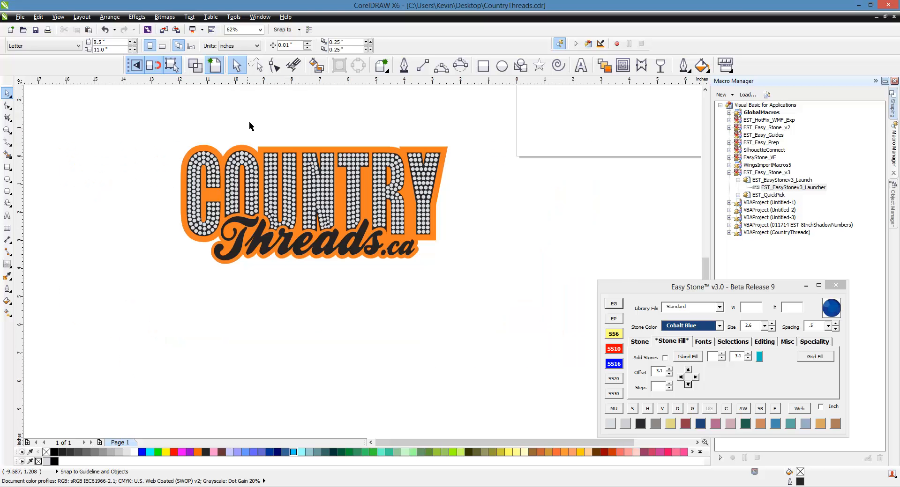
scroll(249, 125, up, 2)
click(20, 17)
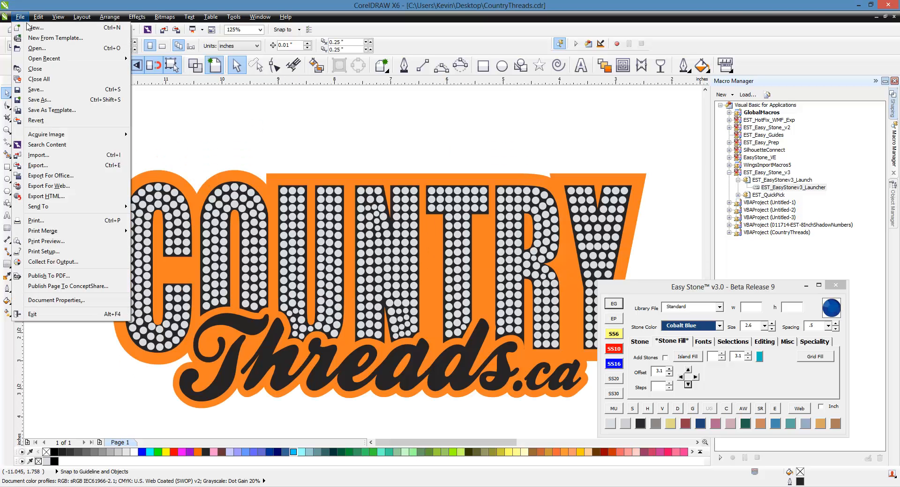
click(35, 89)
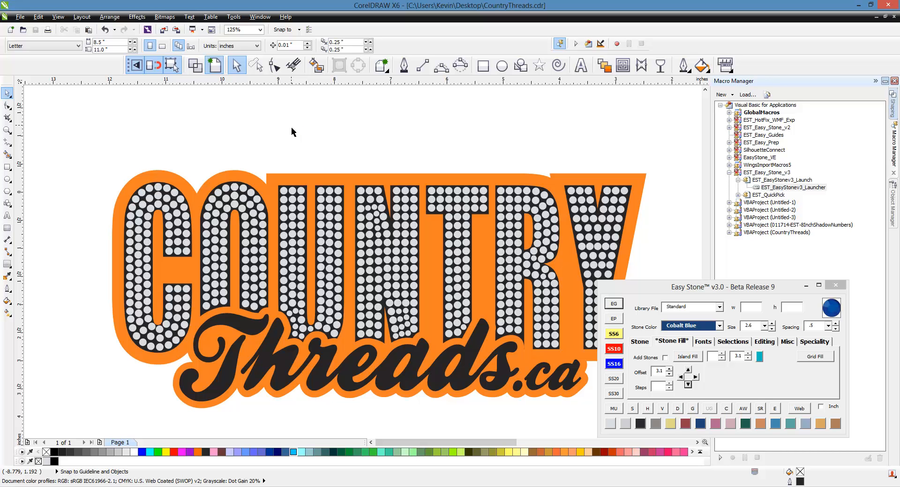
Add nodes on both edges of the thin sliver at the base of the R's stem and delete the nodes below them.
scroll(317, 157, down, 1)
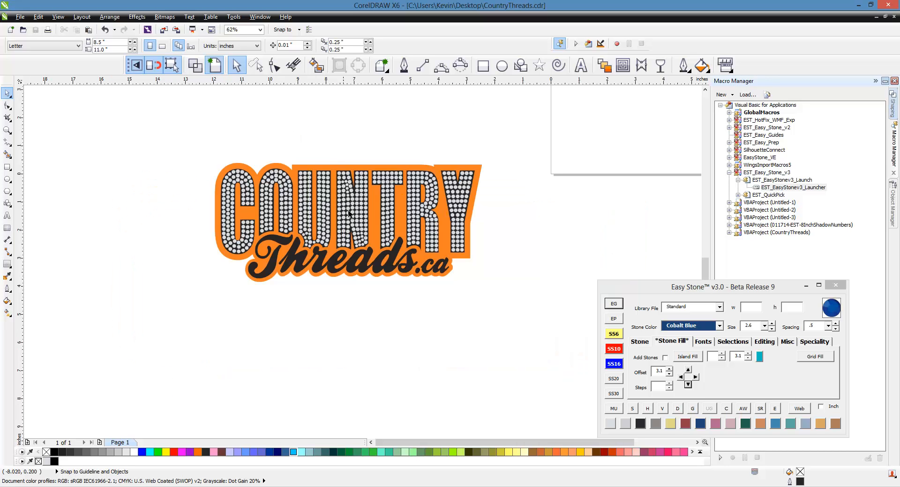
scroll(355, 215, up, 1)
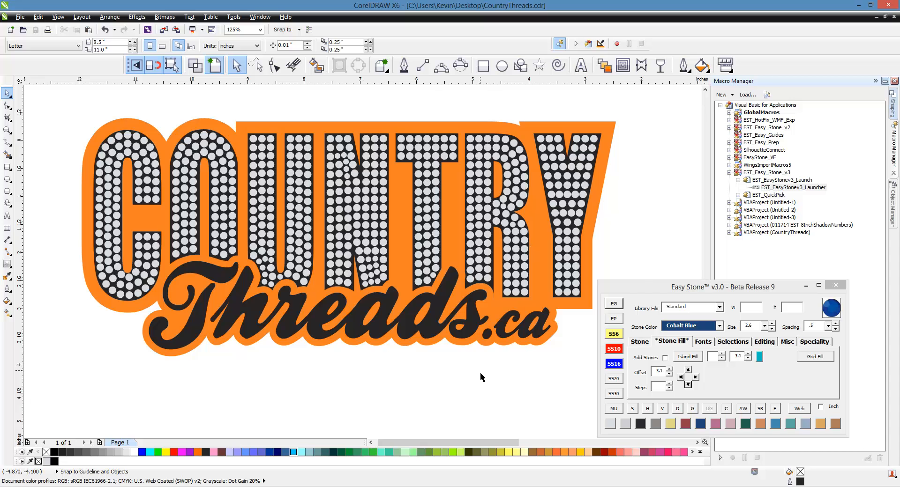
scroll(536, 306, up, 6)
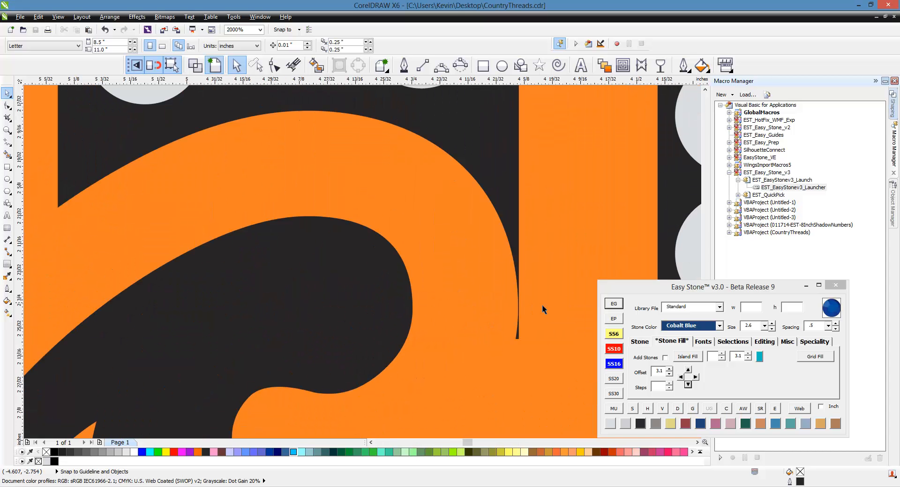
double_click(505, 210)
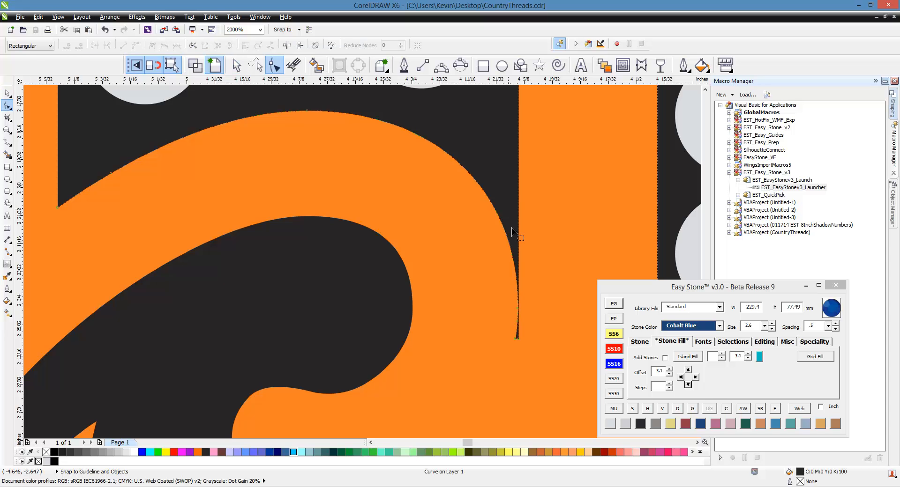
scroll(517, 279, up, 1)
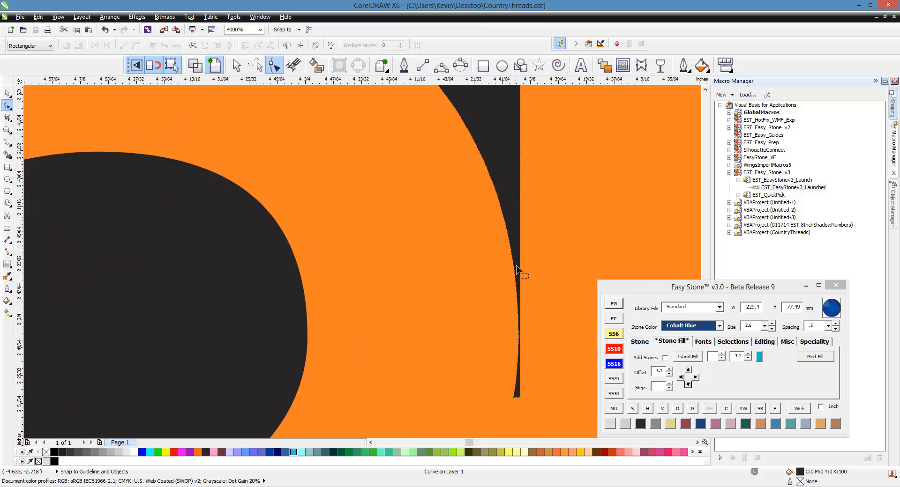
click(515, 277)
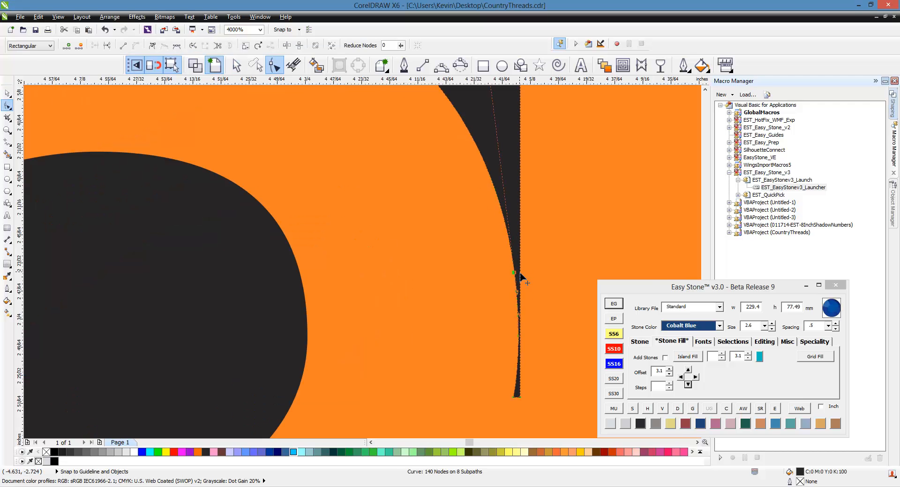
drag(500, 301, 547, 411)
key(Delete)
Convert the segment between the two lowest nodes of the R stem's sliver to a straight line, giving it a blunt end.
scroll(516, 309, up, 1)
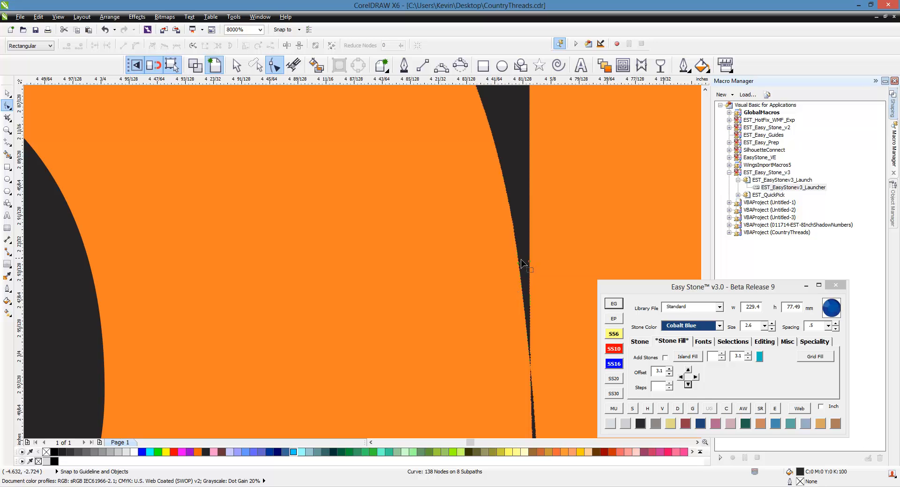
right_click(518, 268)
click(519, 263)
right_click(519, 263)
click(544, 318)
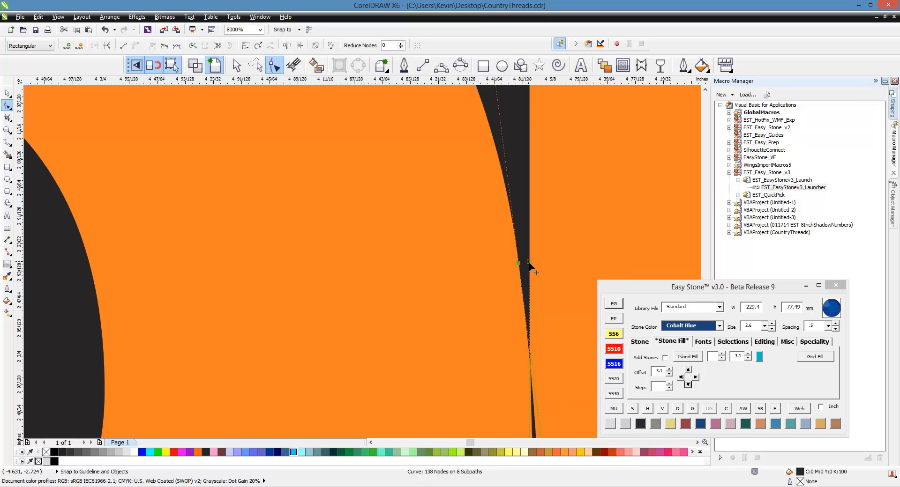
right_click(528, 263)
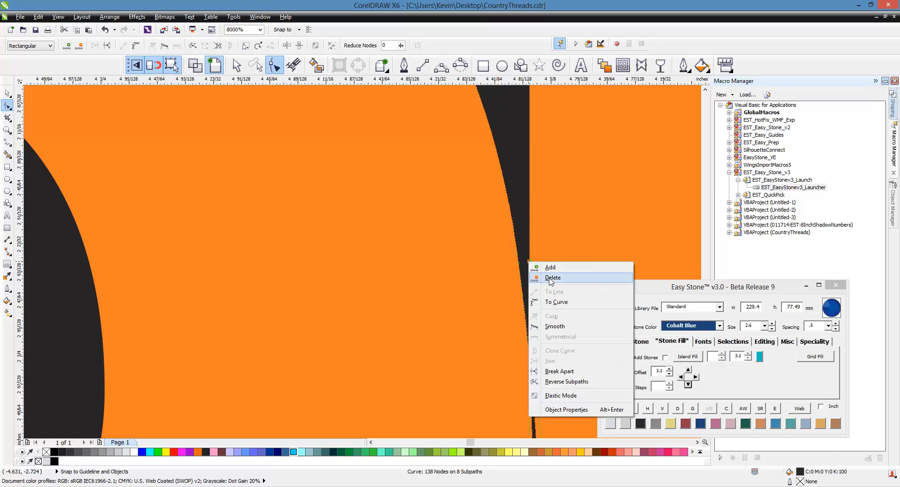
click(504, 295)
right_click(530, 290)
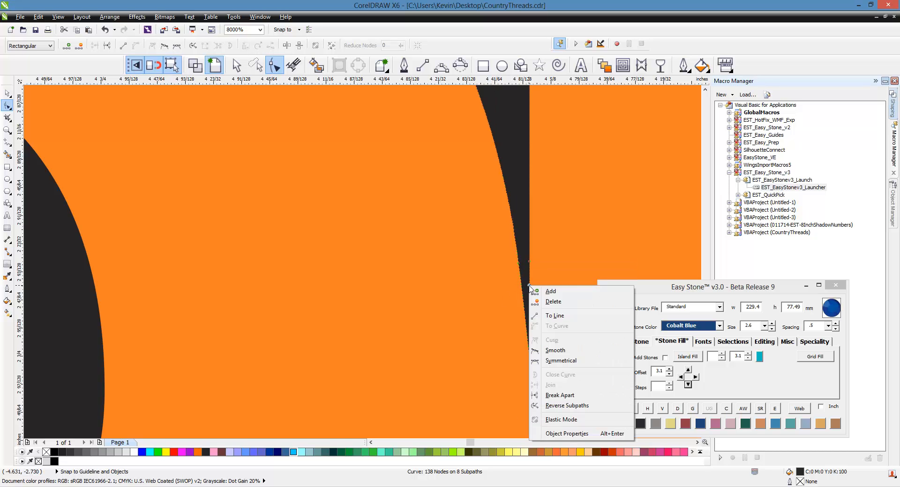
click(562, 316)
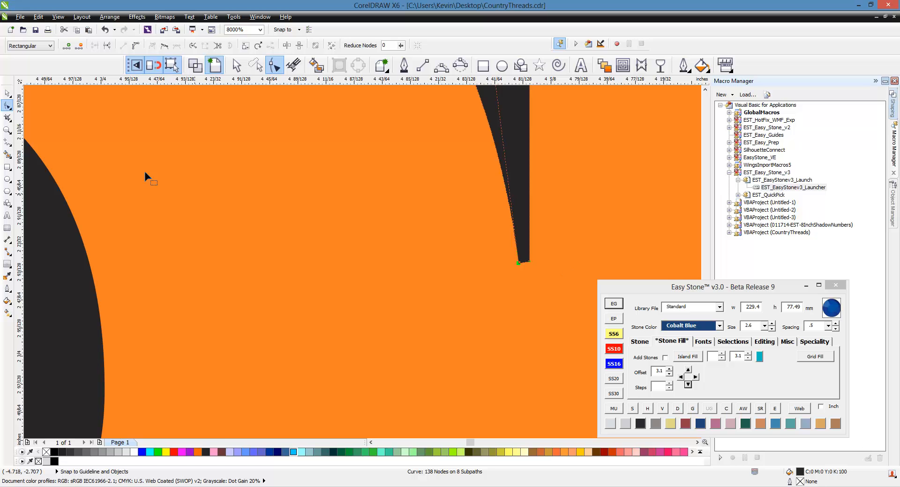
click(7, 93)
click(456, 261)
Delete the nodes that form the small bump on the outer edge of the R's stem near its base.
scroll(456, 261, down, 1)
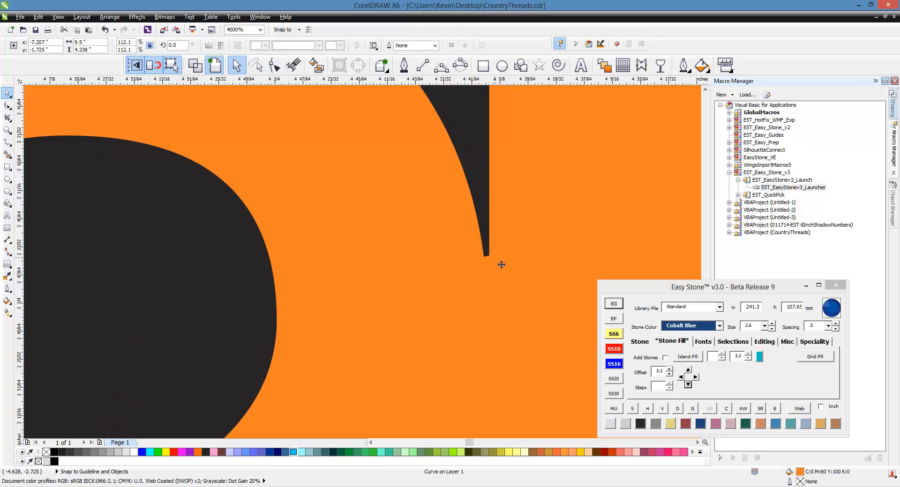
scroll(464, 258, down, 5)
click(481, 364)
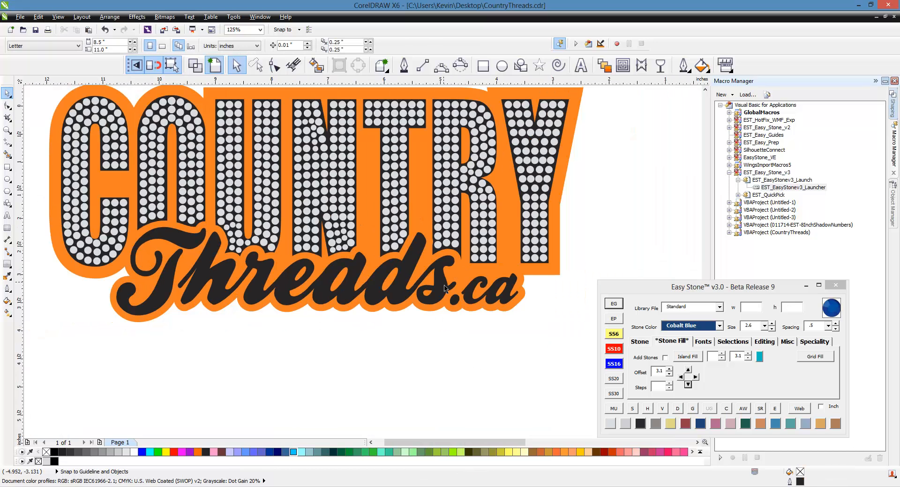
scroll(444, 289, up, 3)
click(471, 269)
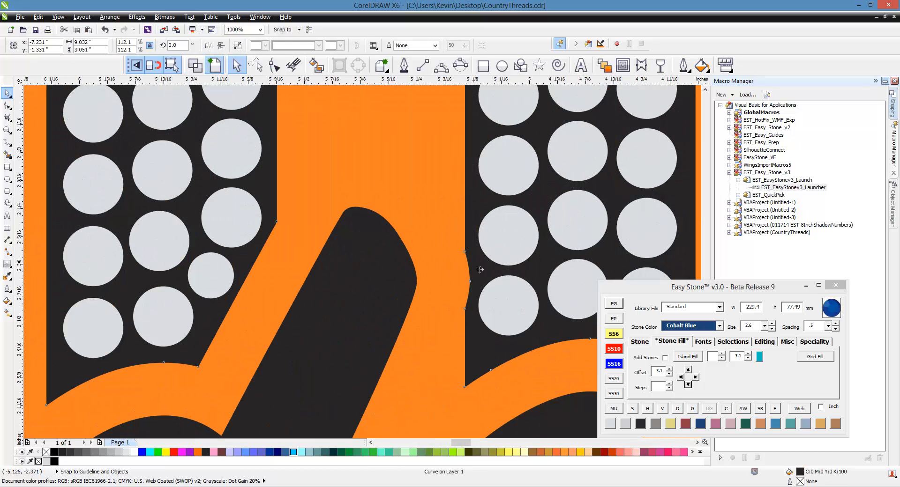
key(F10)
key(Delete)
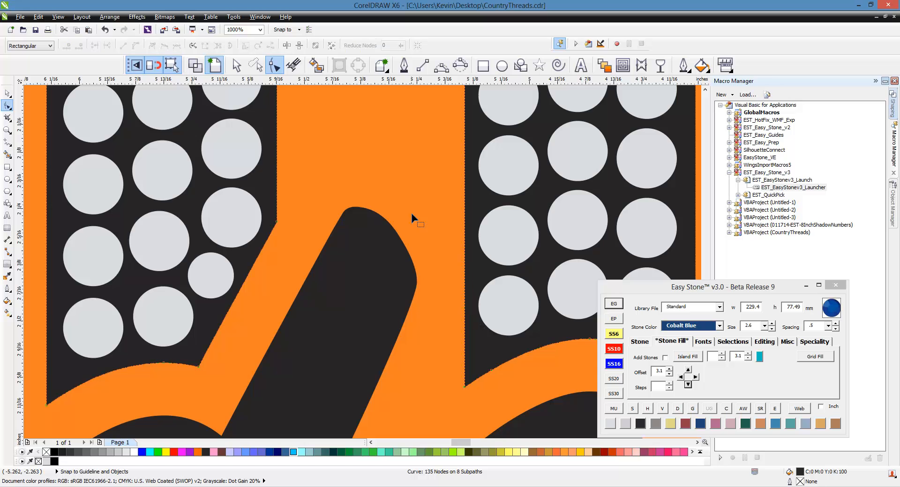
scroll(414, 217, down, 3)
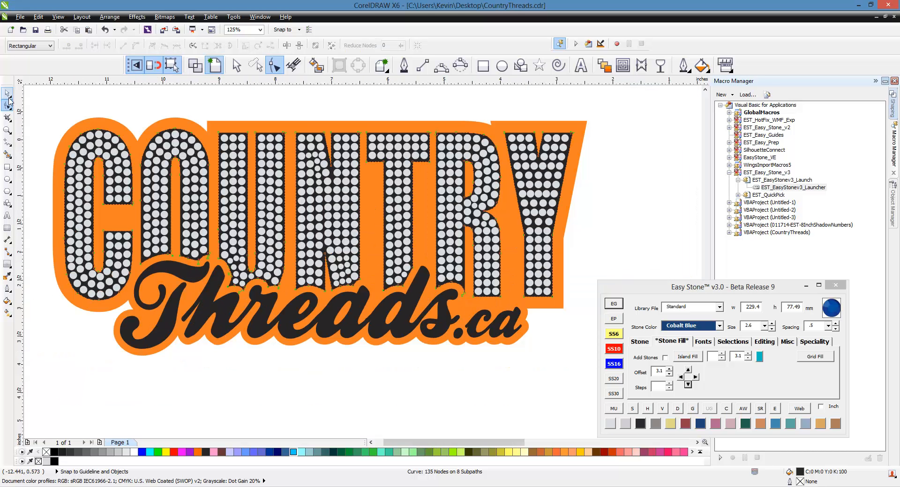
click(7, 93)
click(395, 407)
Duplicate the complete logo with its stones and place the copy about 16.3 inches to the left of the original.
scroll(527, 295, up, 3)
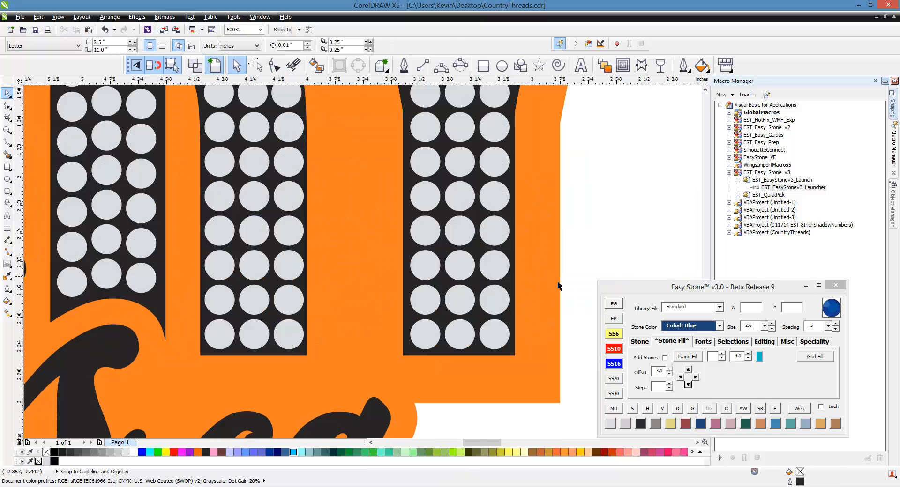
scroll(477, 288, down, 3)
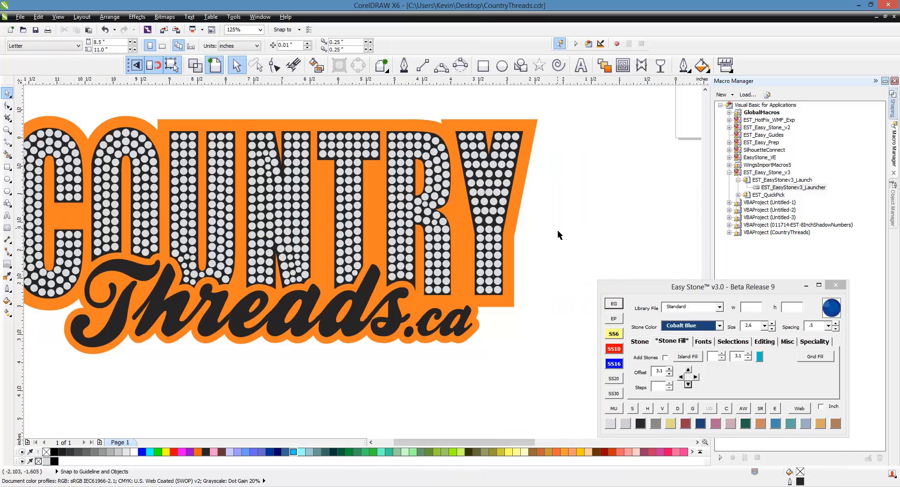
scroll(558, 234, down, 3)
drag(576, 191, 367, 291)
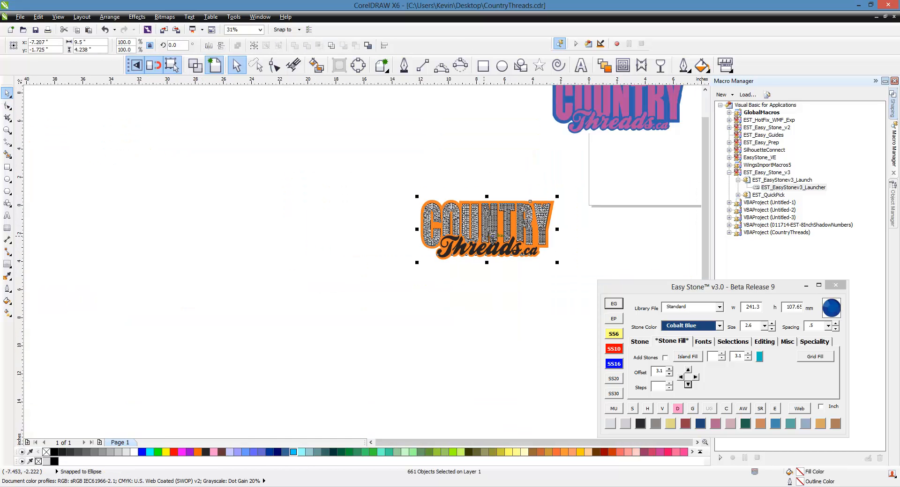
drag(498, 245, 268, 245)
click(244, 299)
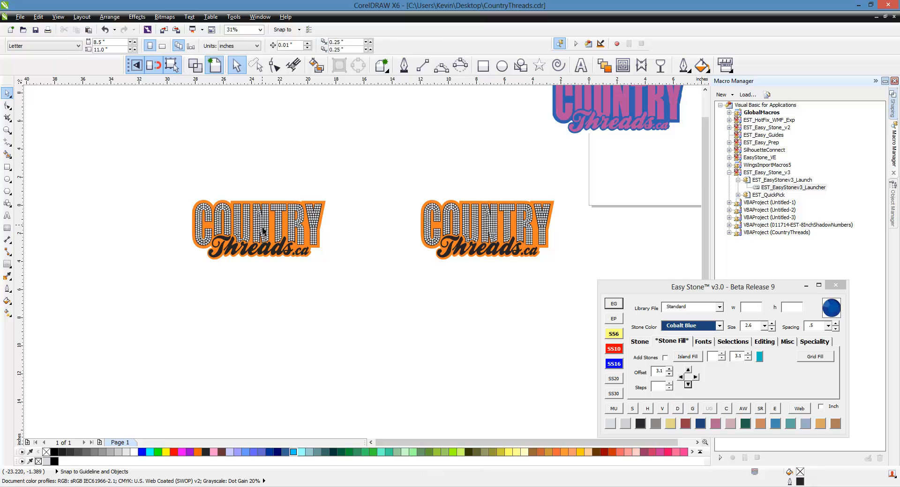
Cut the black COUNTRY letter shapes out of the orange background in the copied logo.
scroll(400, 232, up, 5)
scroll(434, 244, up, 4)
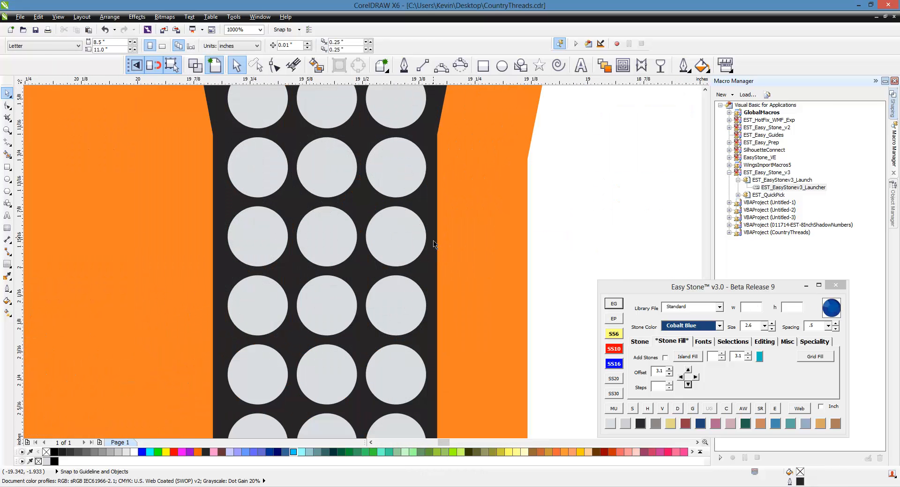
click(434, 243)
scroll(439, 248, down, 6)
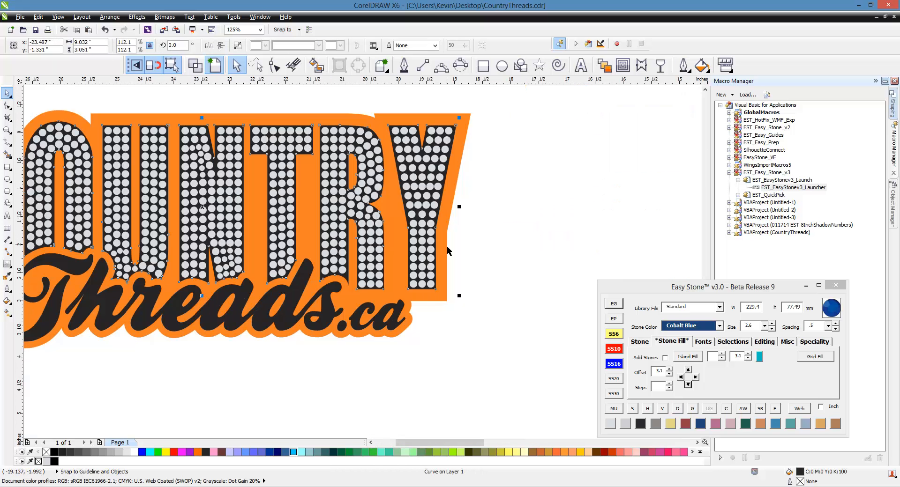
shift+click(447, 251)
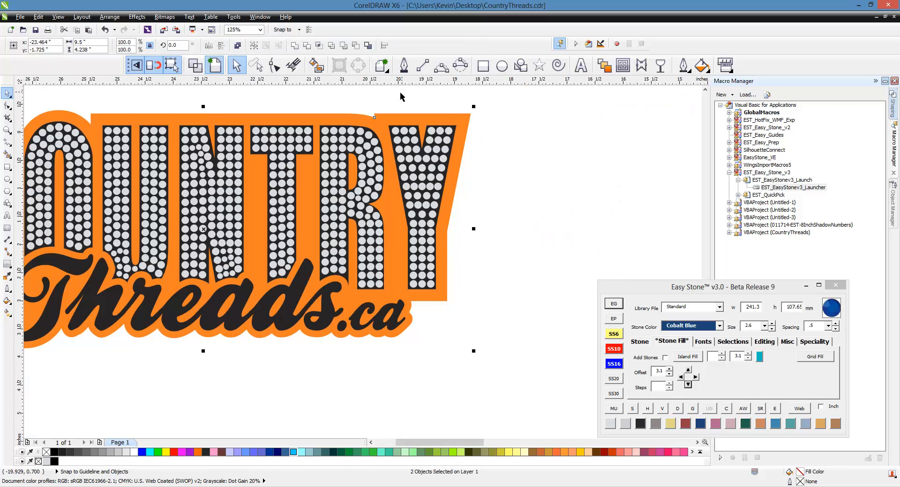
click(383, 70)
click(400, 102)
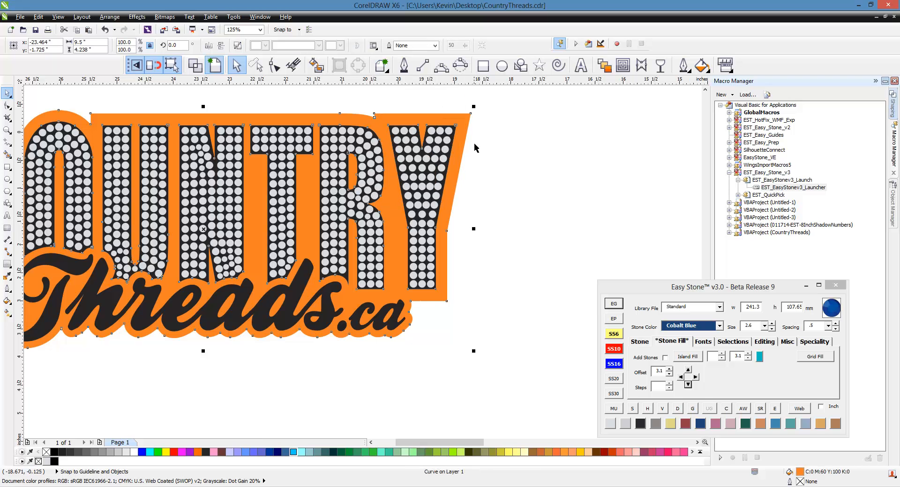
click(476, 146)
scroll(428, 129, up, 1)
scroll(465, 136, up, 1)
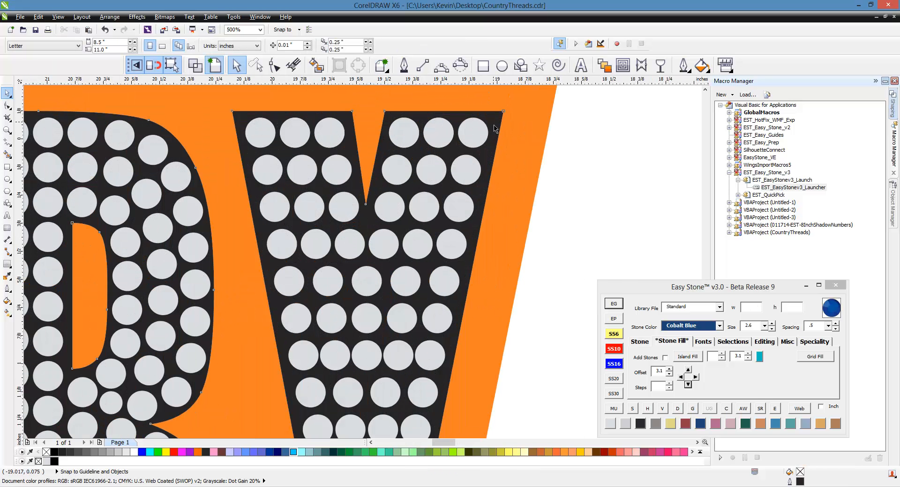
scroll(564, 128, down, 3)
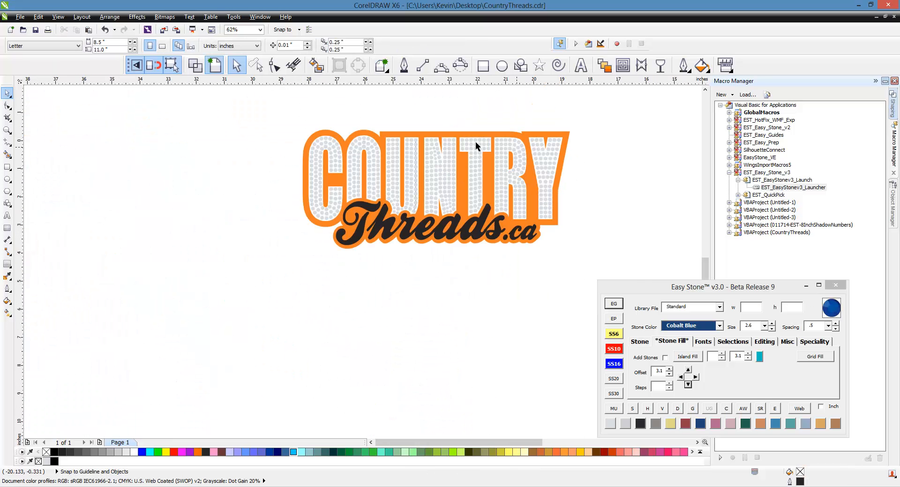
scroll(476, 146, up, 1)
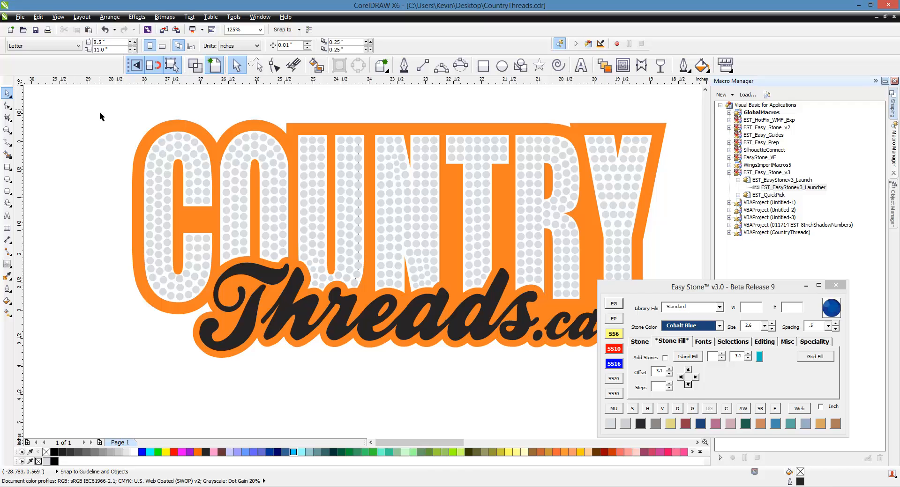
Select all the rhinestones in the copied COUNTRY letters and delete the stones that overlap within the tolerance.
drag(103, 99, 677, 327)
click(677, 408)
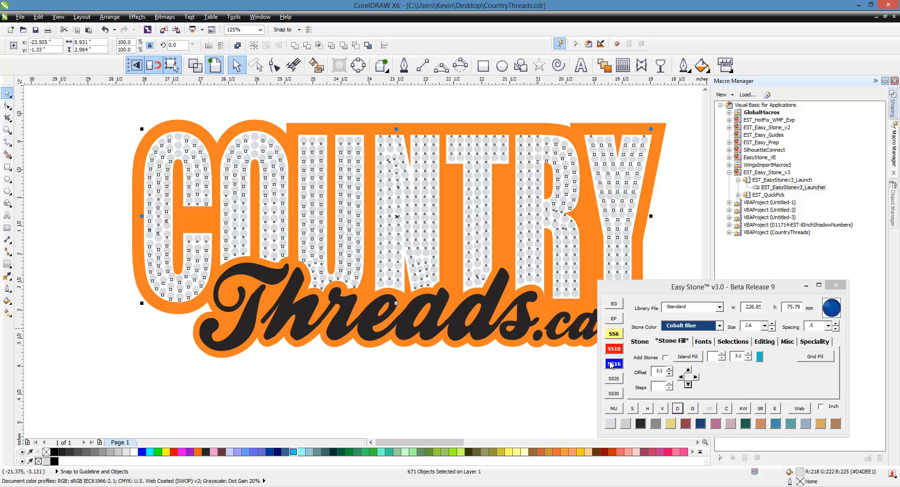
click(726, 408)
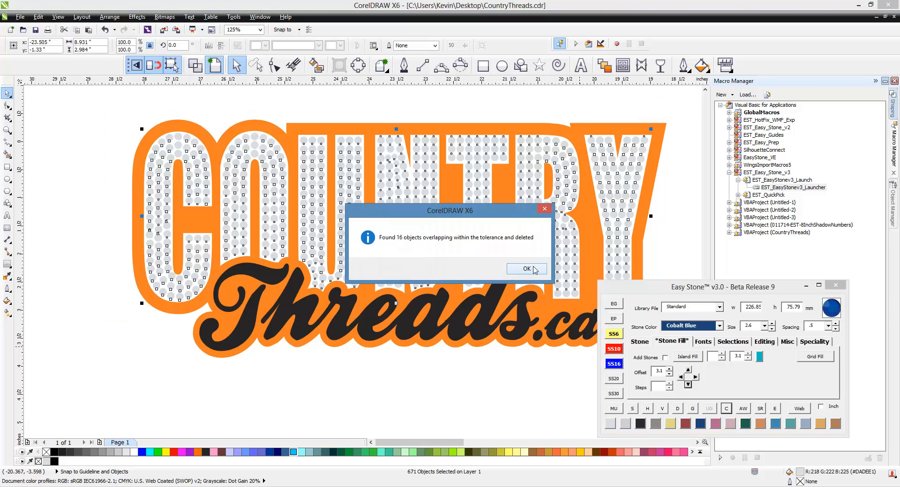
click(532, 271)
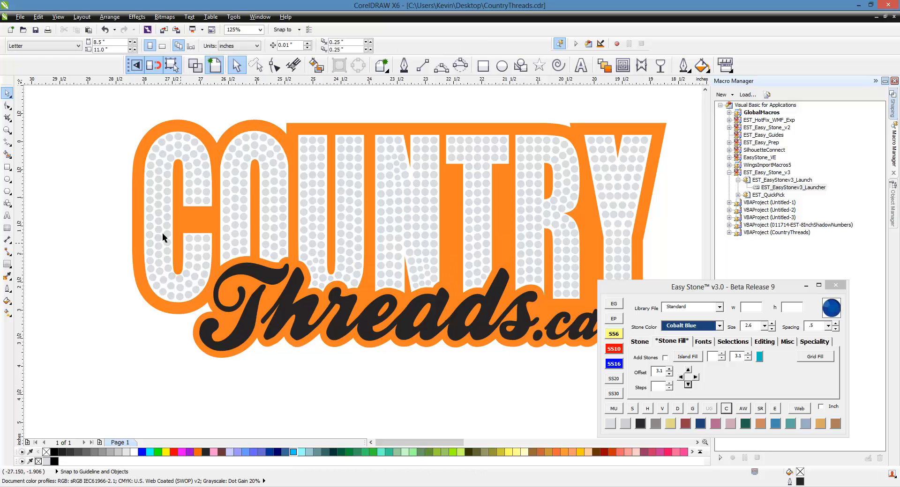
Move the Threads.ca text below the logo to inspect the orange area beneath it, and undo the move.
scroll(417, 169, down, 1)
scroll(458, 237, up, 1)
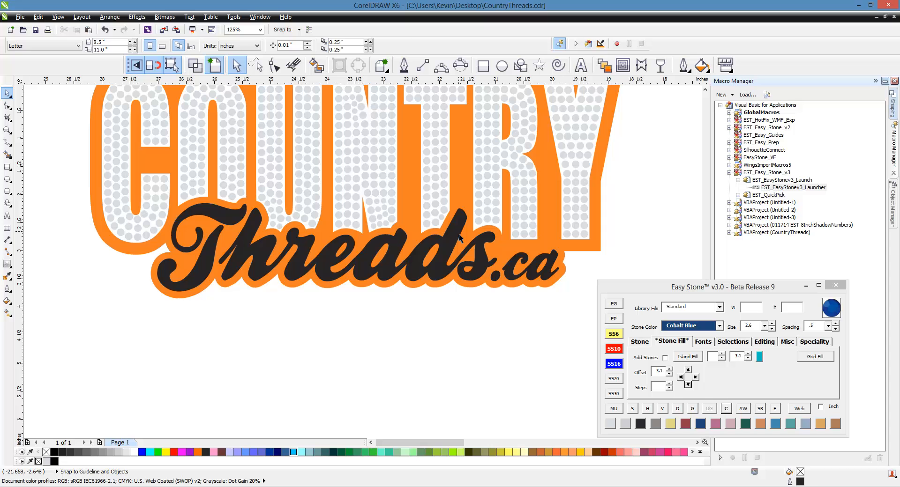
drag(459, 237, 457, 364)
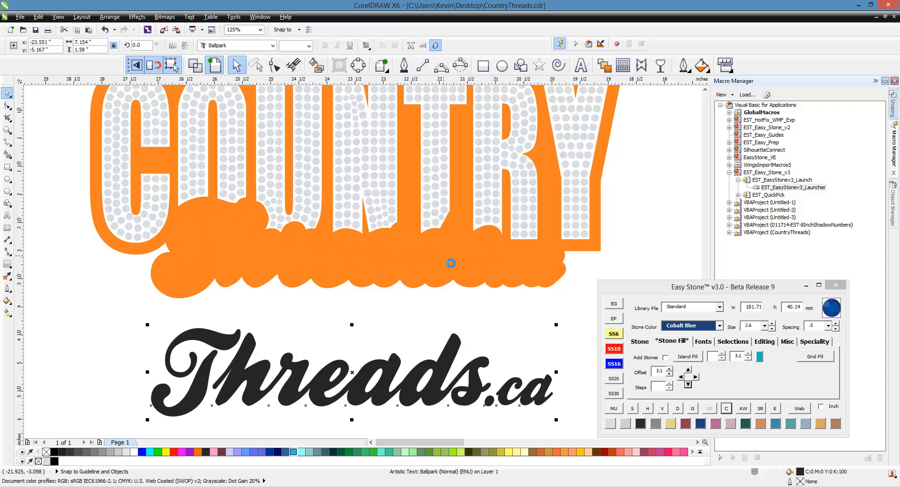
key(ctrl+z)
click(450, 336)
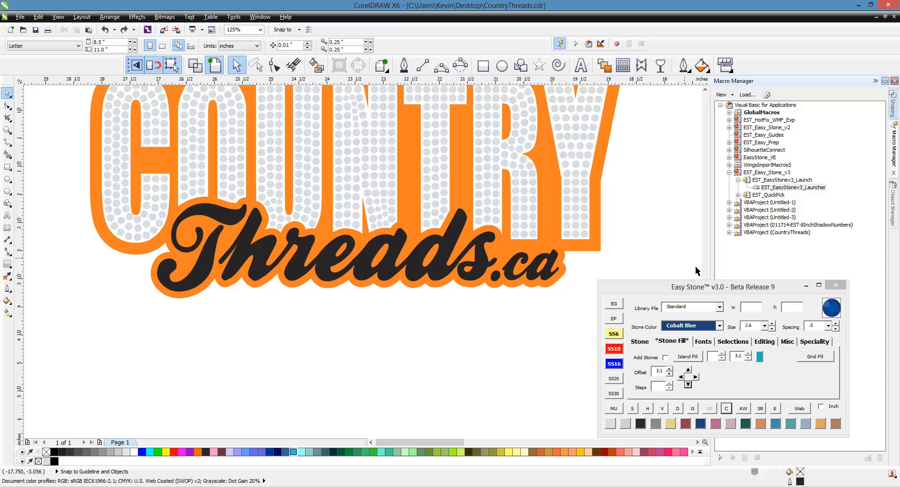
Open the Vinyl Essentials tools and mark the copied logo's orange background shape as the object for overlapping.
click(814, 342)
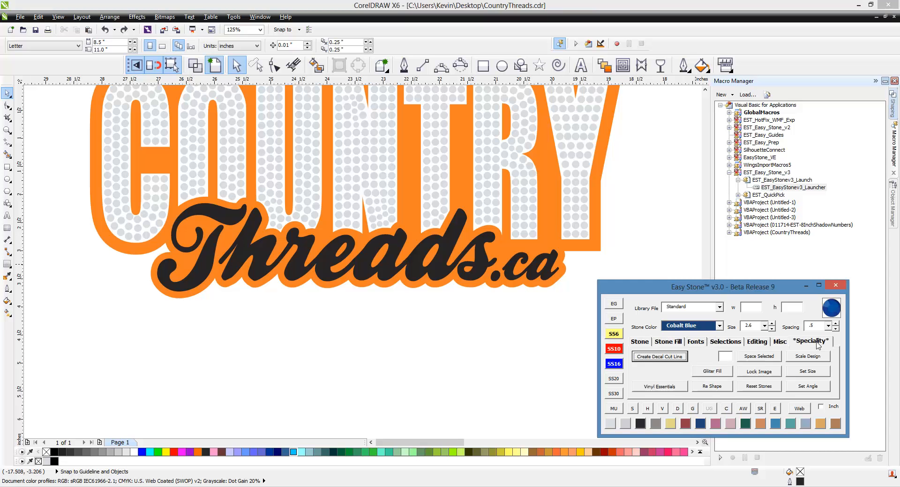
click(659, 387)
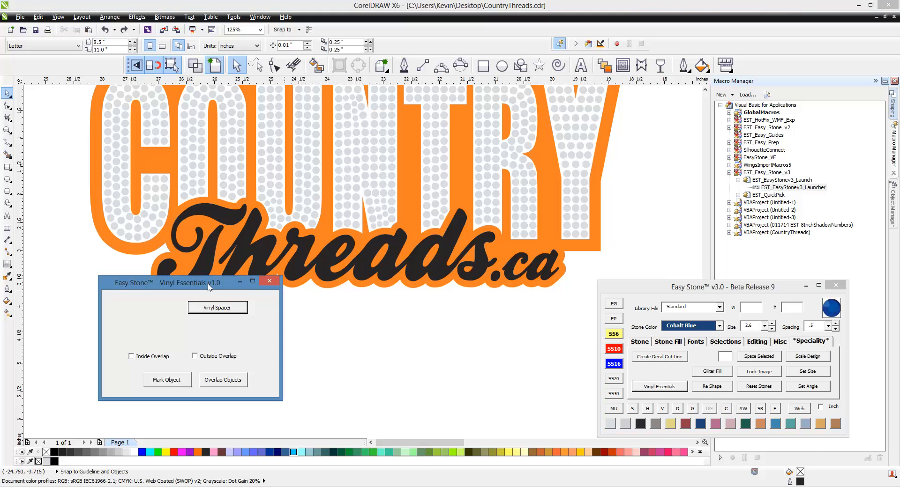
drag(209, 287, 699, 307)
click(533, 328)
click(554, 291)
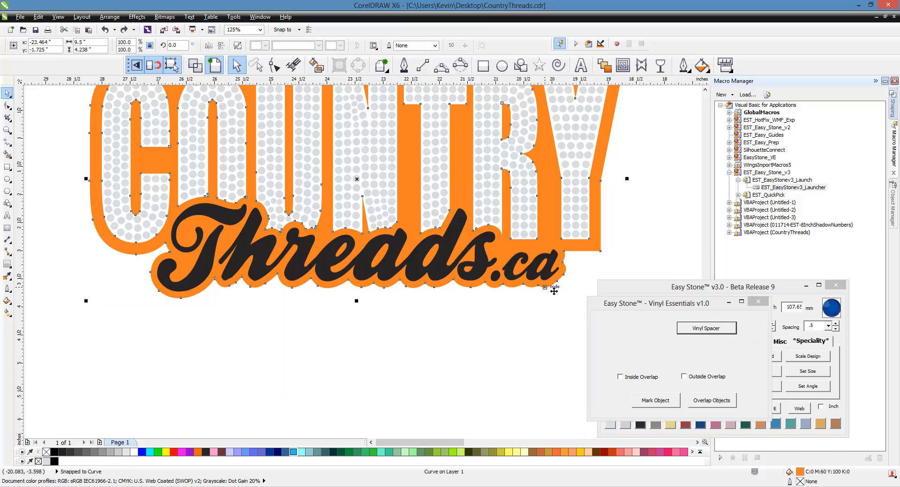
click(660, 402)
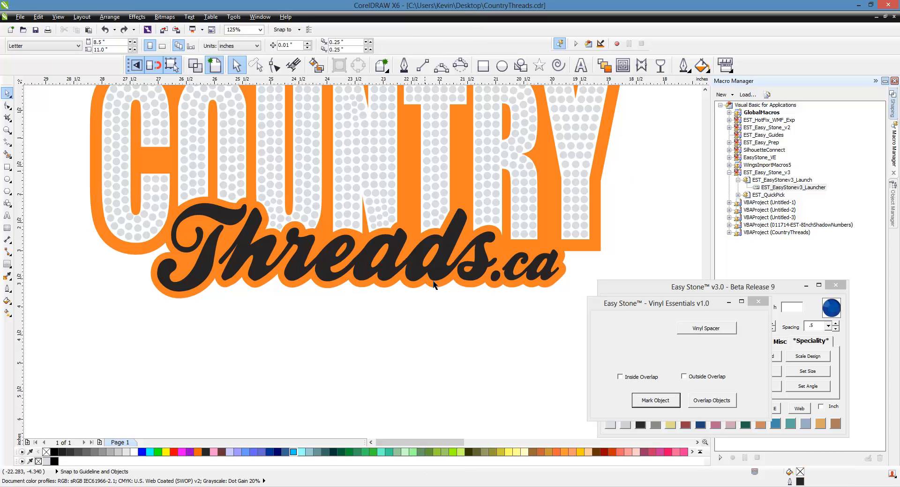
Convert the Threads.ca text to curves and run Overlap Objects on it with Inside Overlap enabled.
click(455, 240)
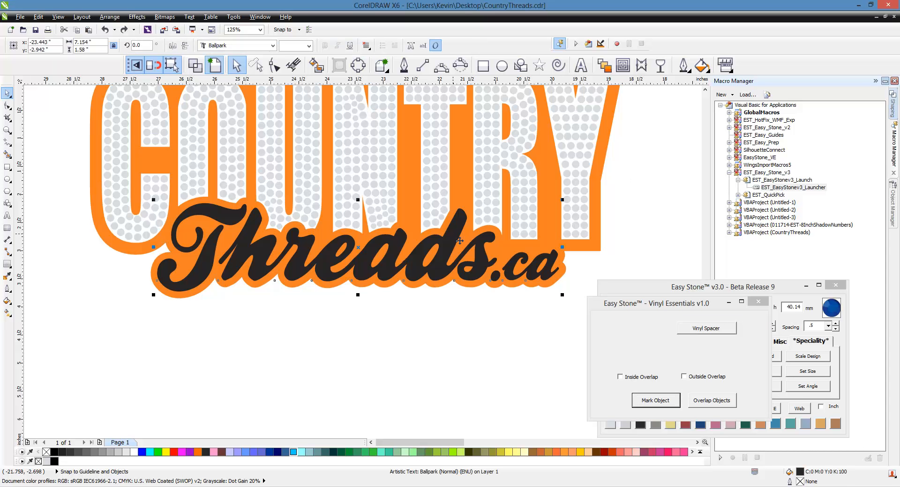
key(ctrl+q)
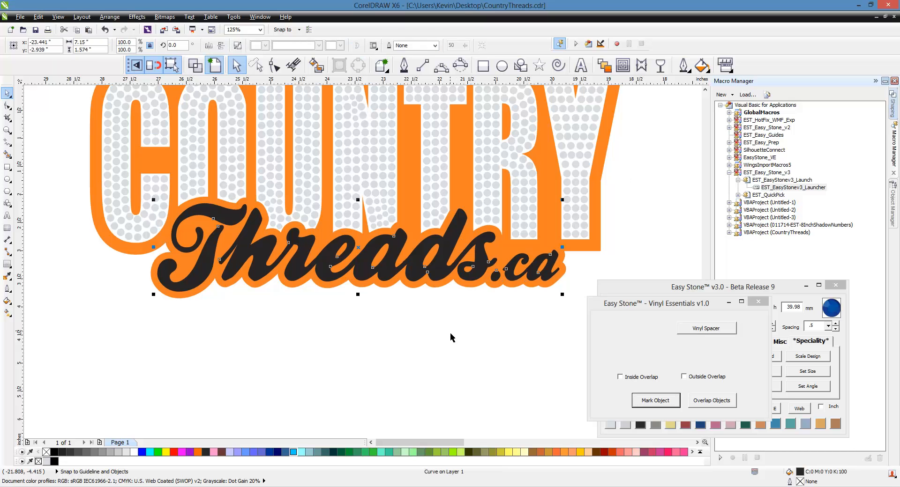
click(450, 334)
click(454, 239)
click(624, 378)
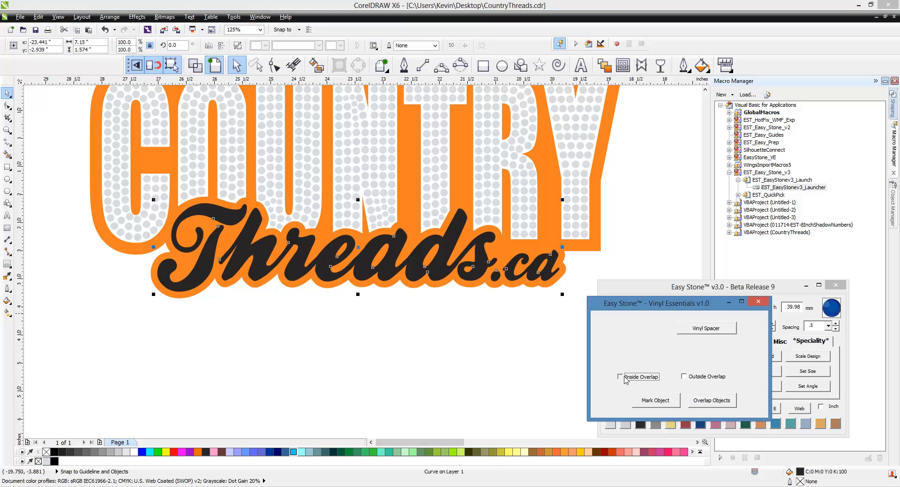
click(703, 404)
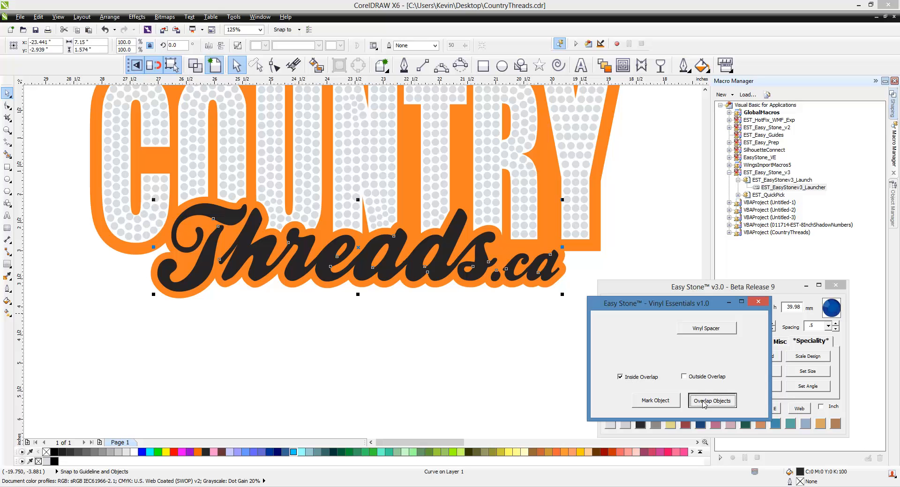
click(415, 338)
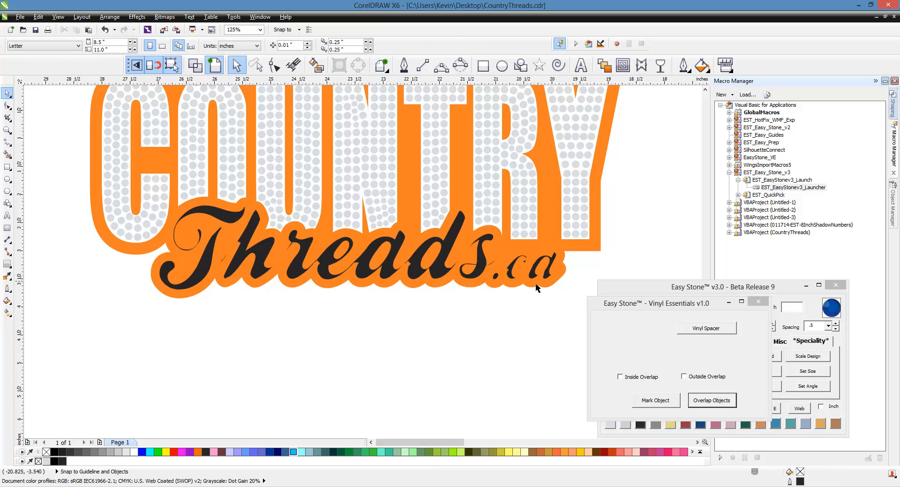
Undo the last change to the black Threads.ca lettering and deselect everything.
click(564, 277)
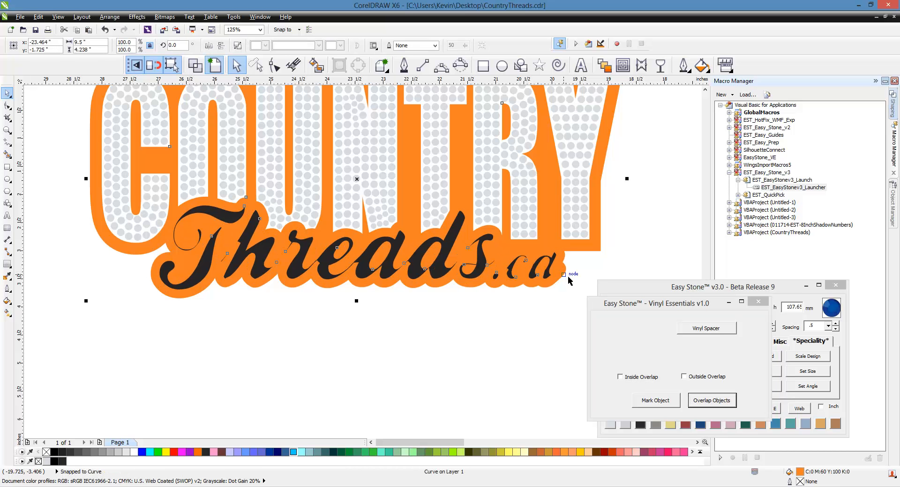
key(ctrl+z)
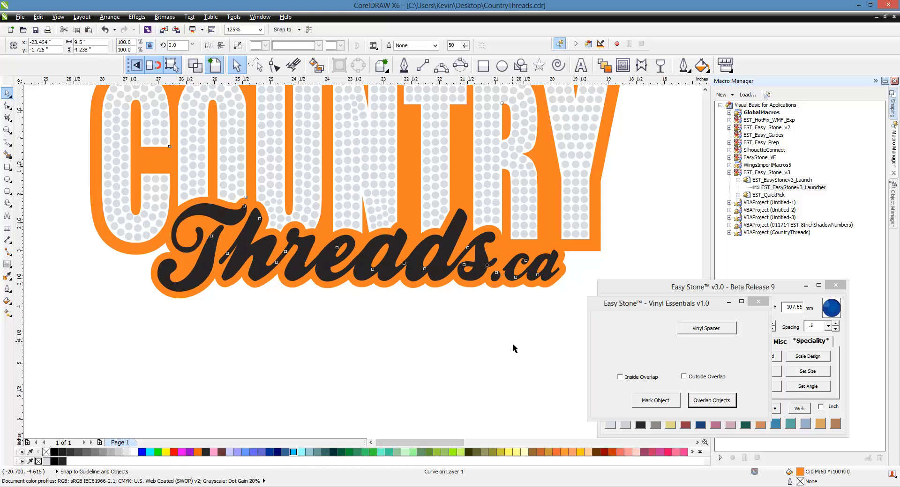
click(514, 345)
Delete the nodes of the small stray sliver inside the h's left tail from the orange background's Threads.ca cutouts.
scroll(497, 263, up, 2)
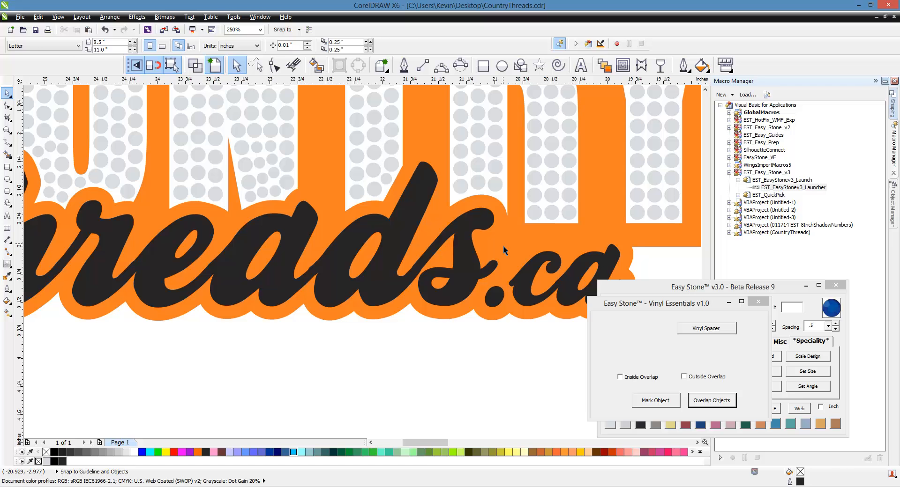
key(F10)
click(503, 246)
scroll(379, 259, down, 1)
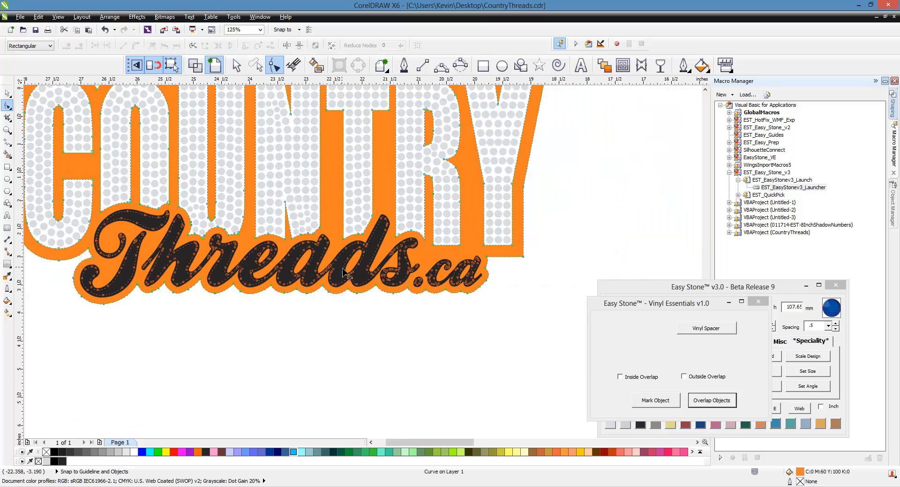
scroll(379, 259, up, 2)
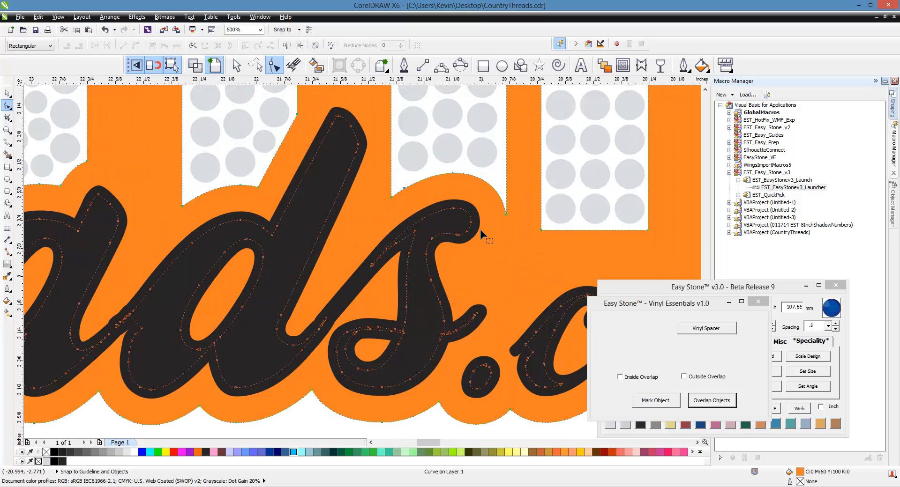
scroll(485, 303, down, 2)
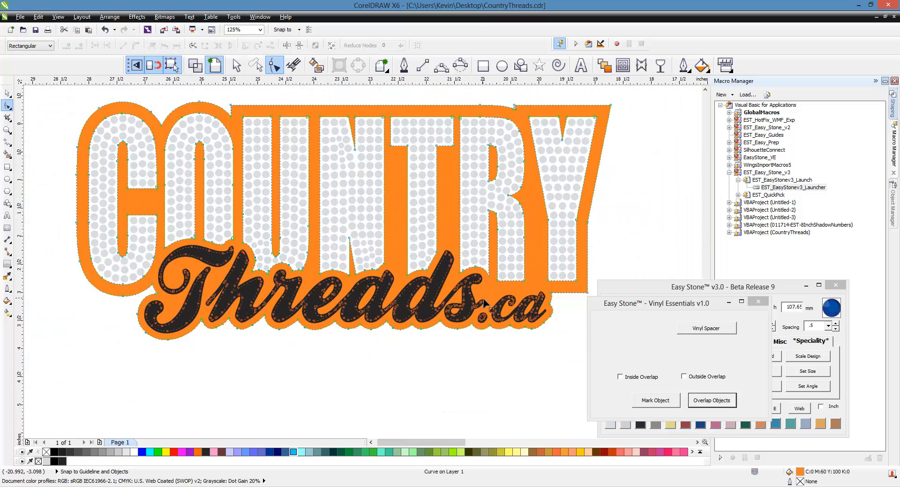
scroll(253, 307, up, 2)
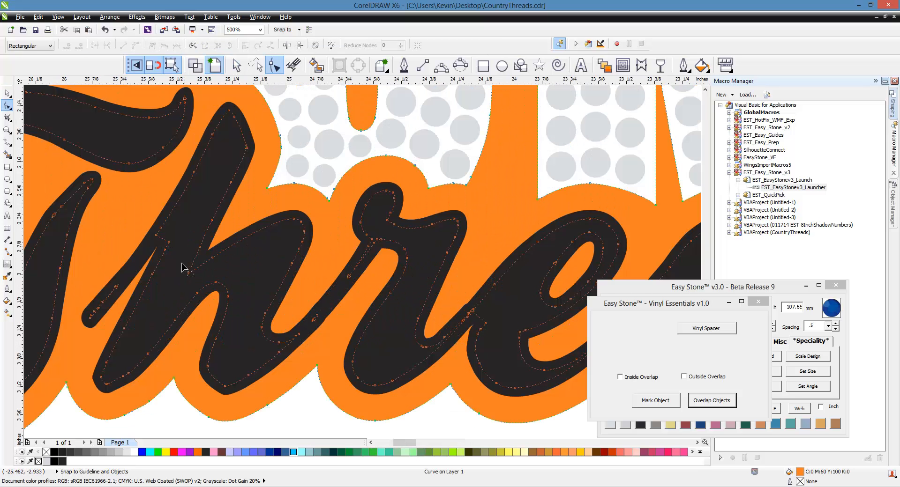
scroll(256, 317, down, 1)
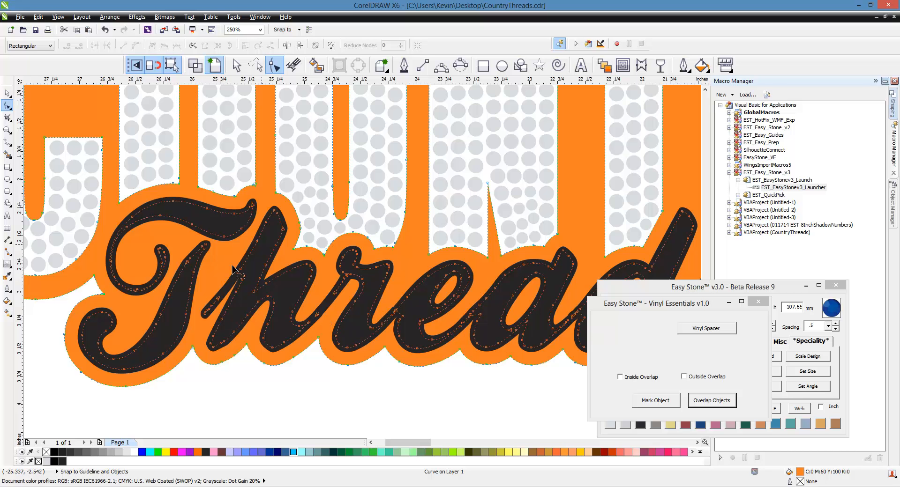
scroll(112, 272, up, 1)
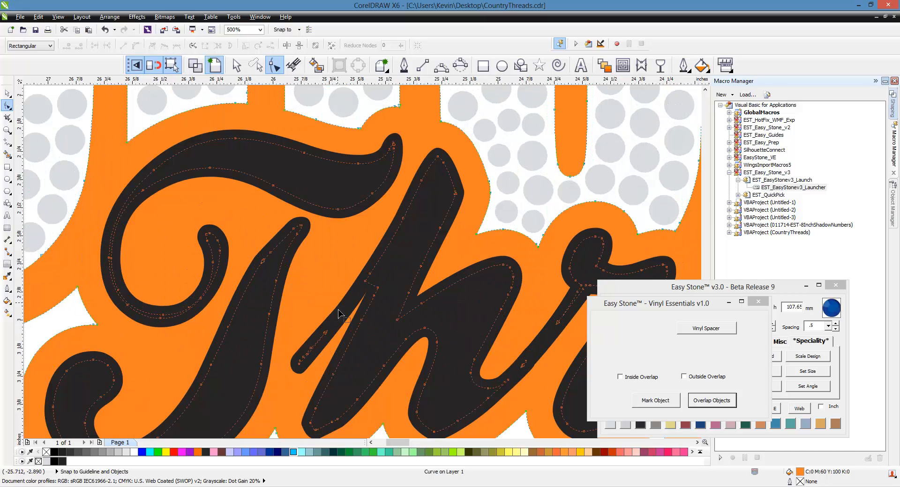
scroll(359, 322, up, 1)
drag(271, 277, 347, 383)
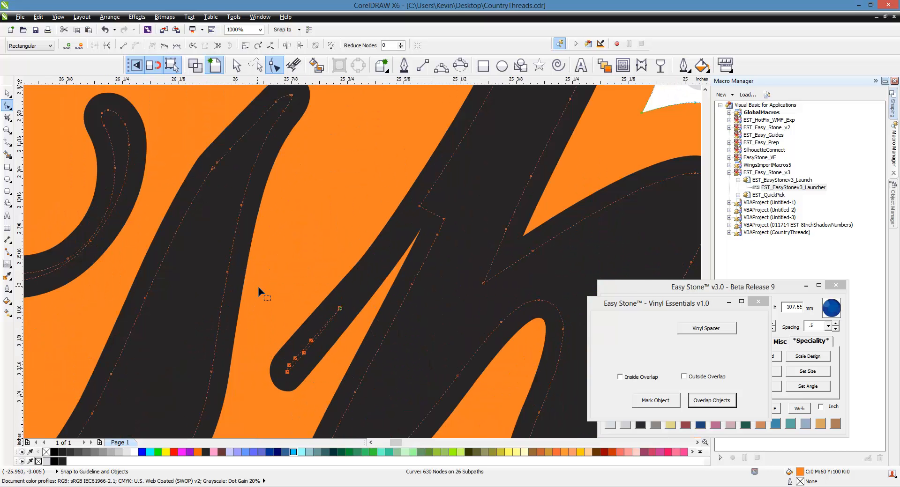
key(Delete)
Examine the remaining inset cutout outlines along the Threads.ca lettering for other stray slivers.
scroll(439, 247, down, 3)
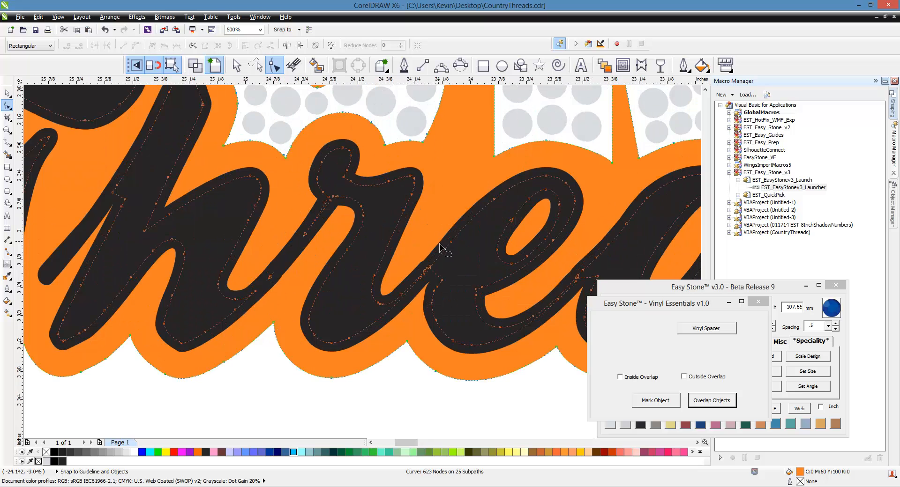
scroll(356, 258, down, 3)
scroll(513, 262, up, 3)
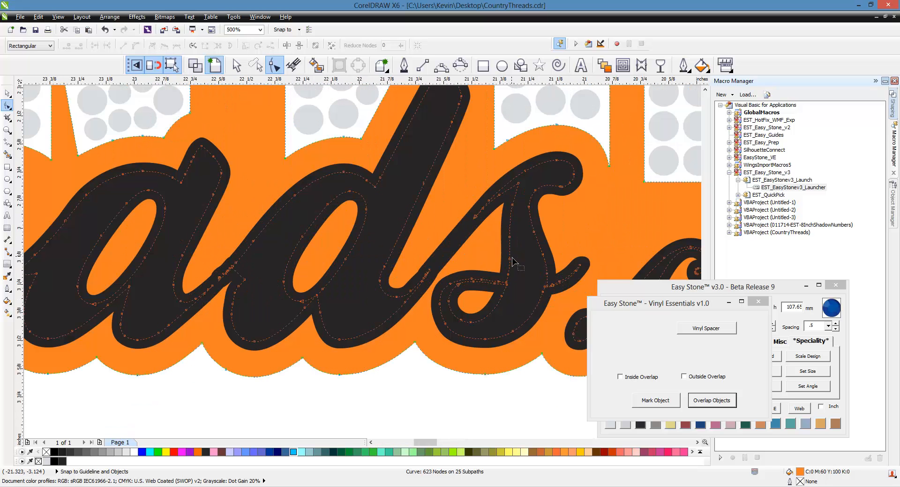
scroll(512, 261, down, 3)
scroll(344, 282, up, 2)
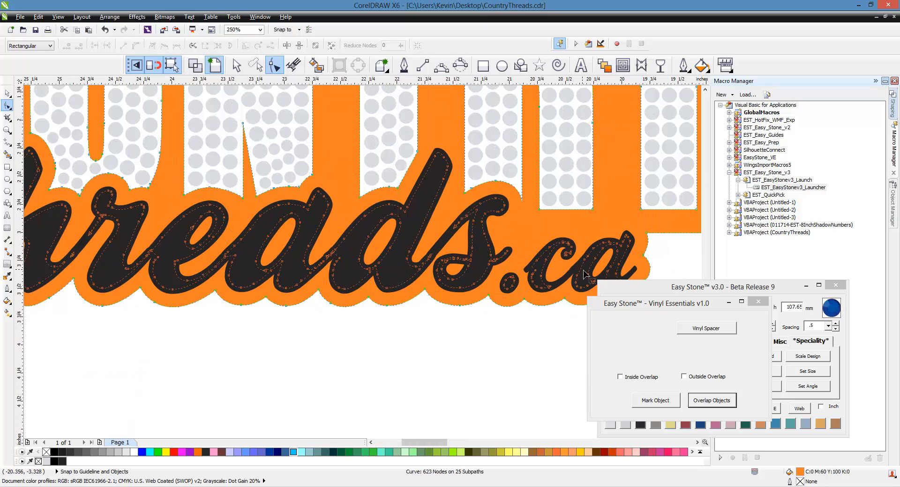
click(7, 93)
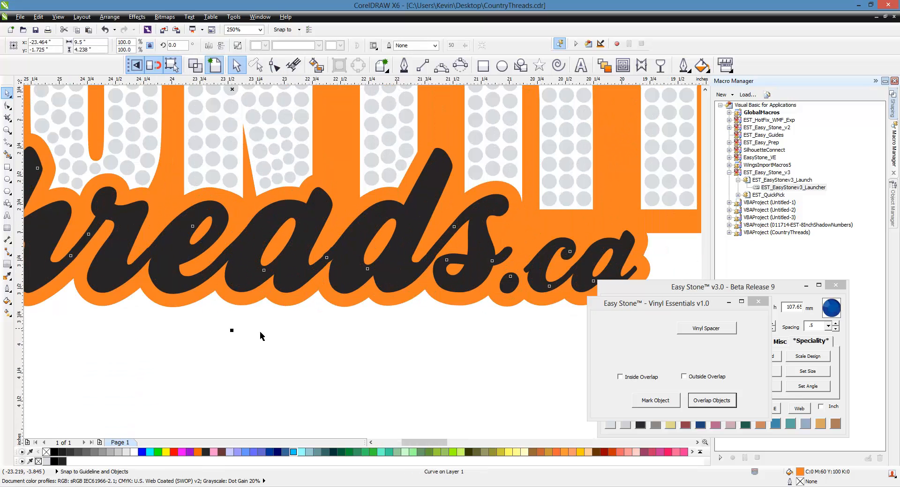
click(261, 336)
Undo the sliver deletion, the overlap and the curve conversion, restoring Threads.ca as editable text.
key(ctrl+z)
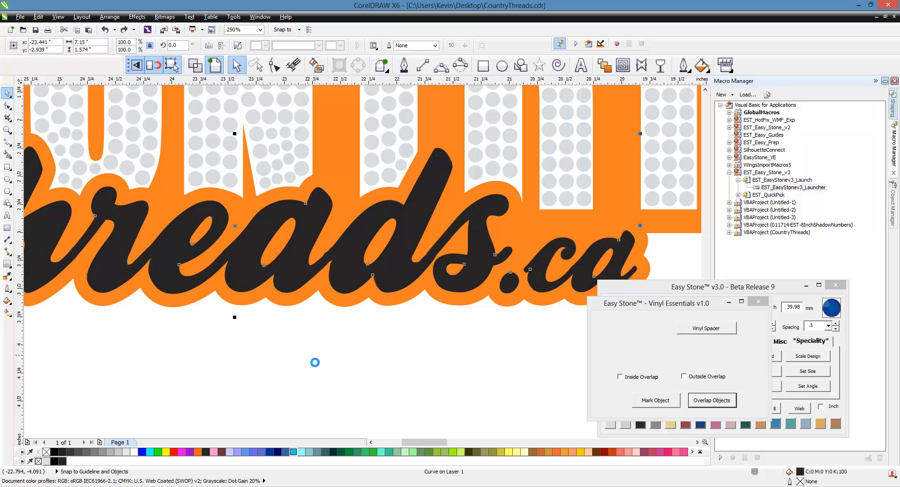
click(345, 358)
scroll(344, 204, down, 1)
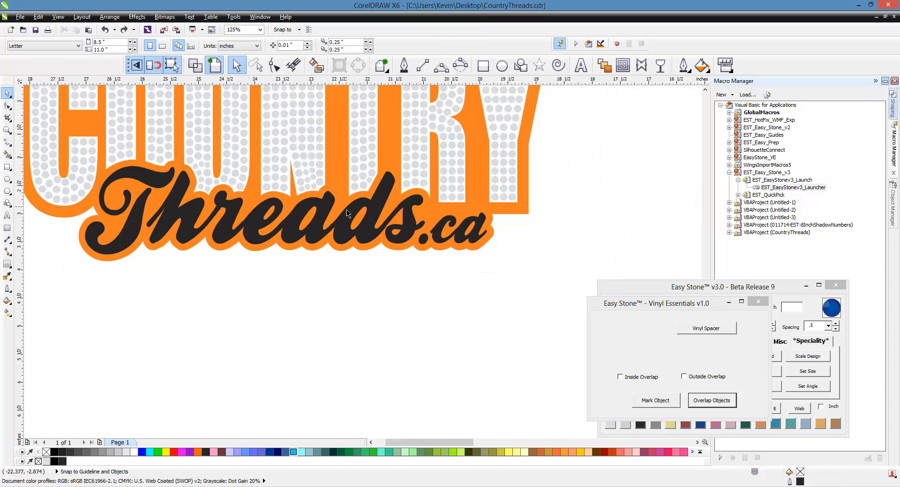
double_click(347, 213)
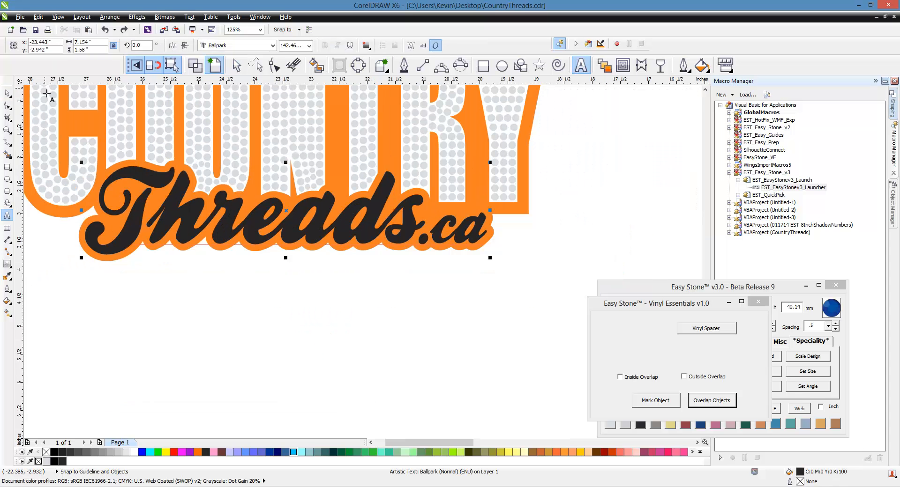
click(7, 92)
click(310, 304)
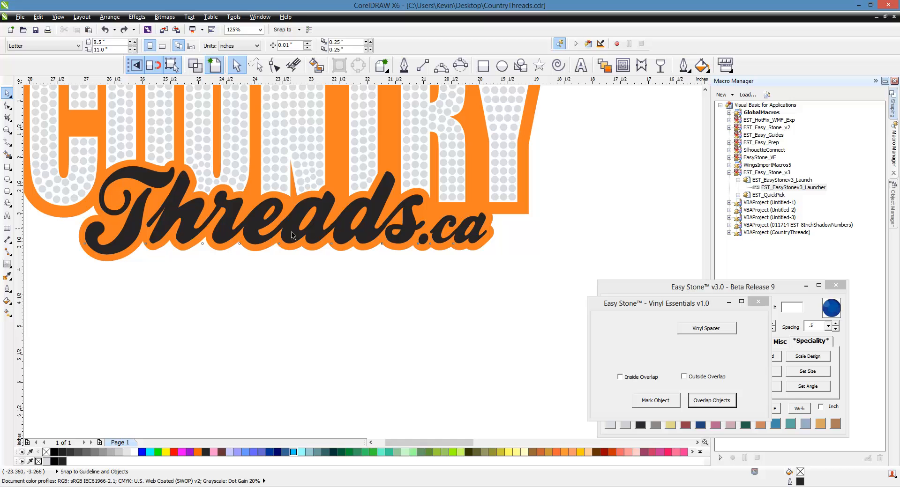
click(292, 236)
double_click(294, 237)
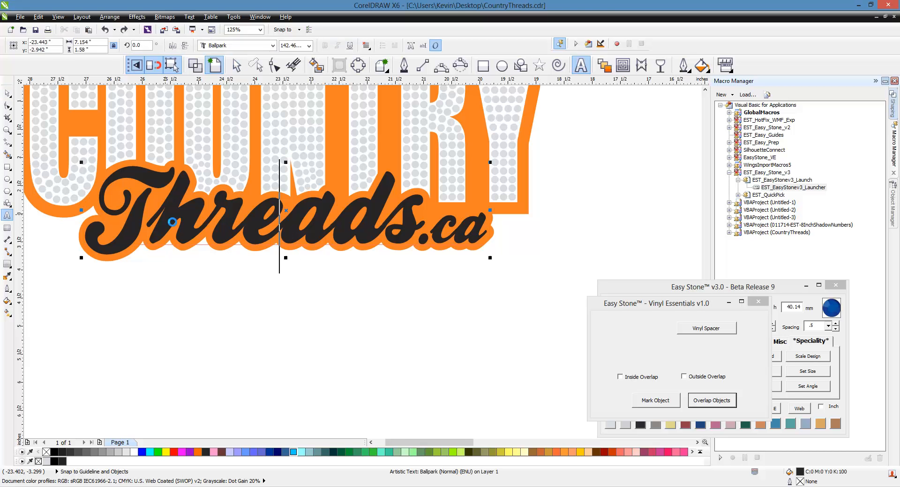
click(9, 93)
click(297, 311)
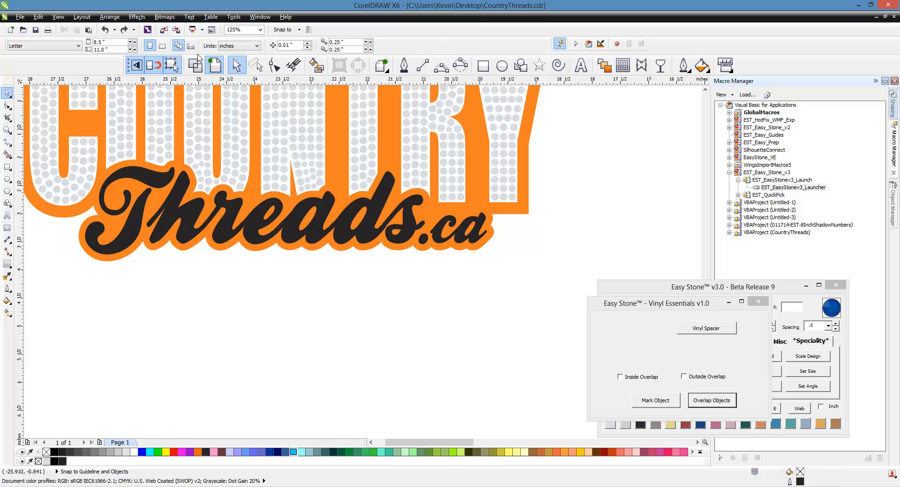
Weld the Threads.ca text into one outline while in wireframe view, and return to the filled view with nothing selected.
click(195, 65)
scroll(202, 244, up, 1)
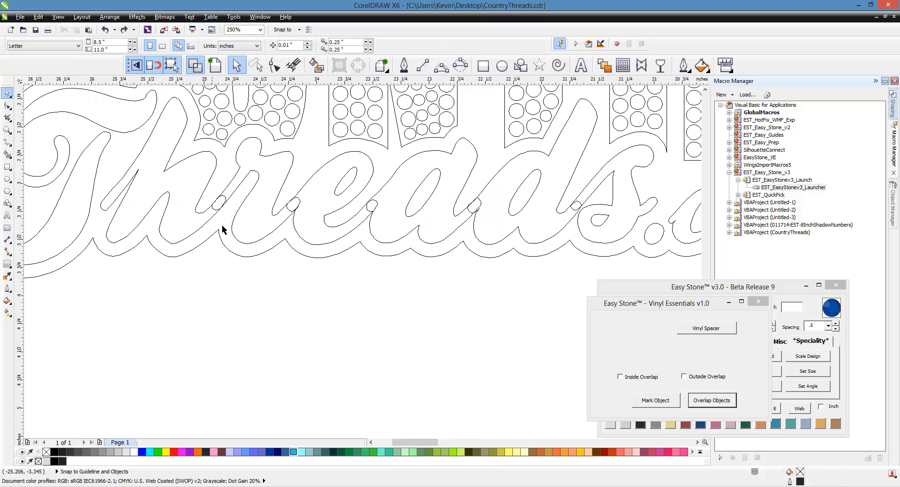
scroll(230, 227, down, 1)
scroll(374, 216, up, 1)
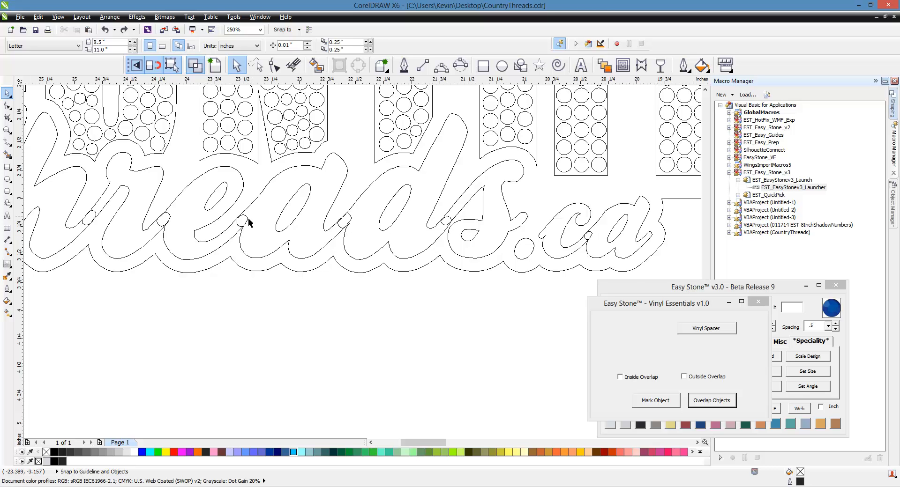
scroll(393, 255, down, 1)
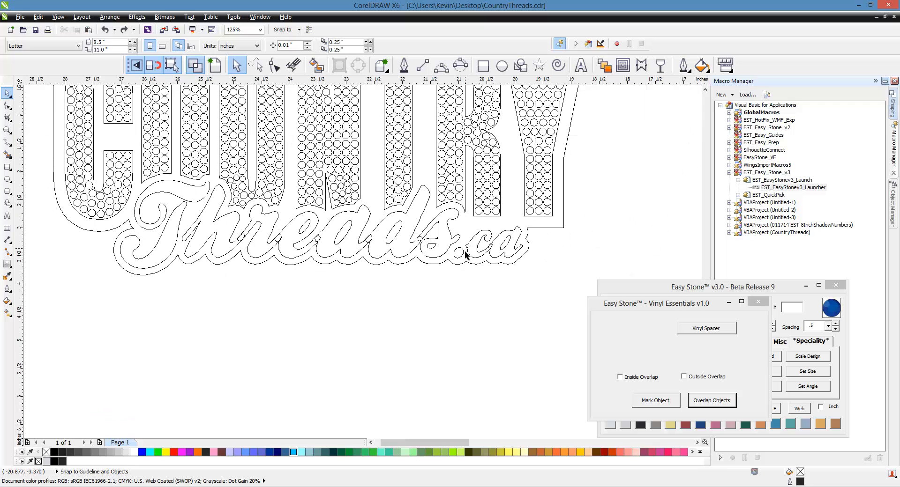
click(408, 228)
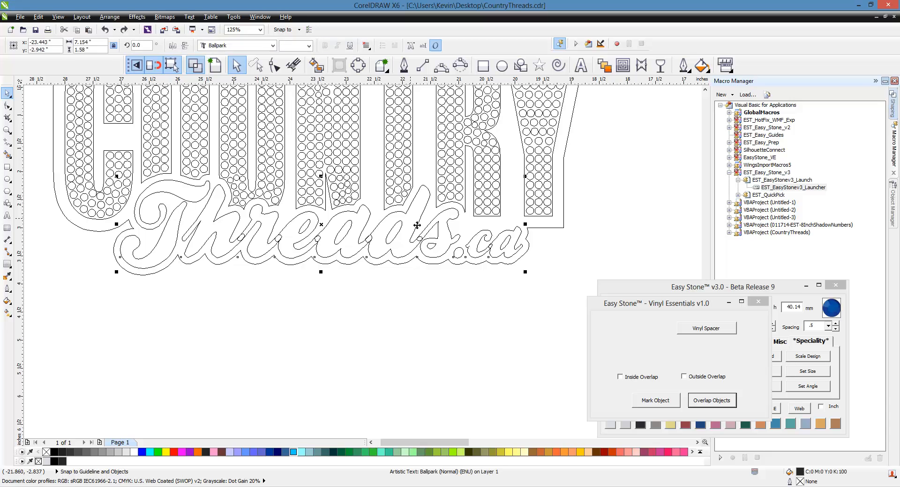
click(382, 67)
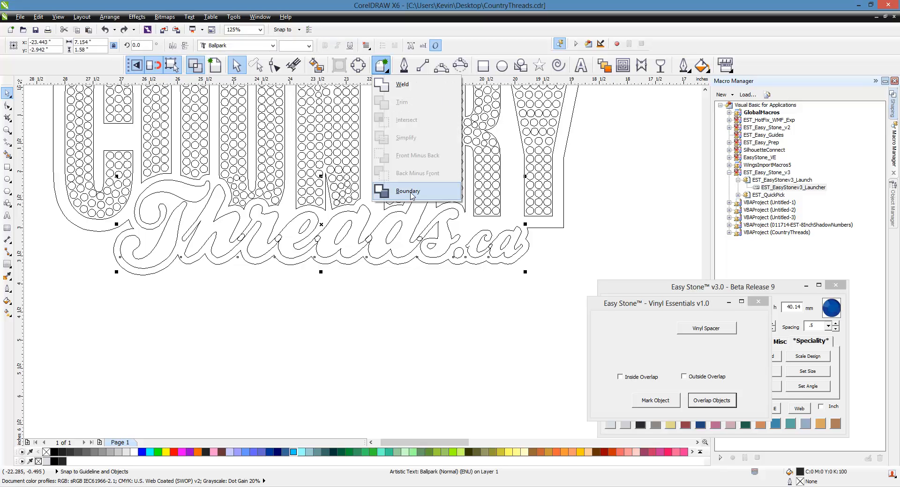
click(400, 85)
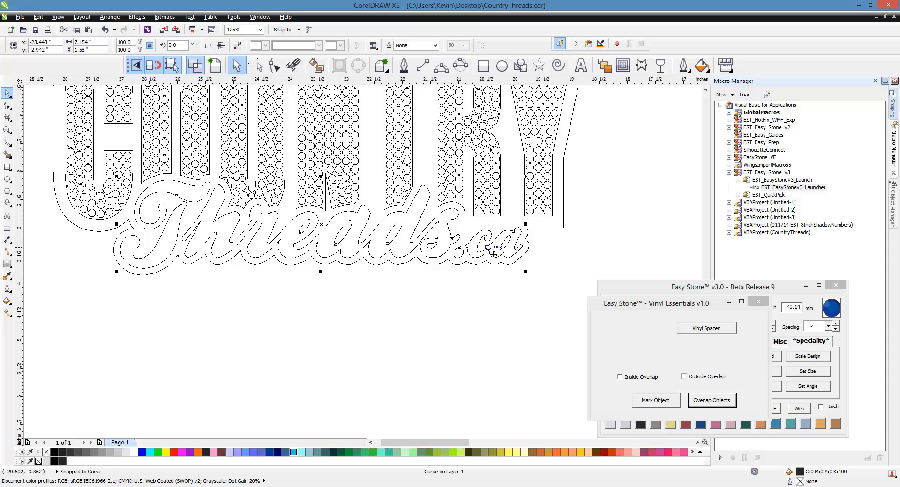
click(397, 275)
click(383, 253)
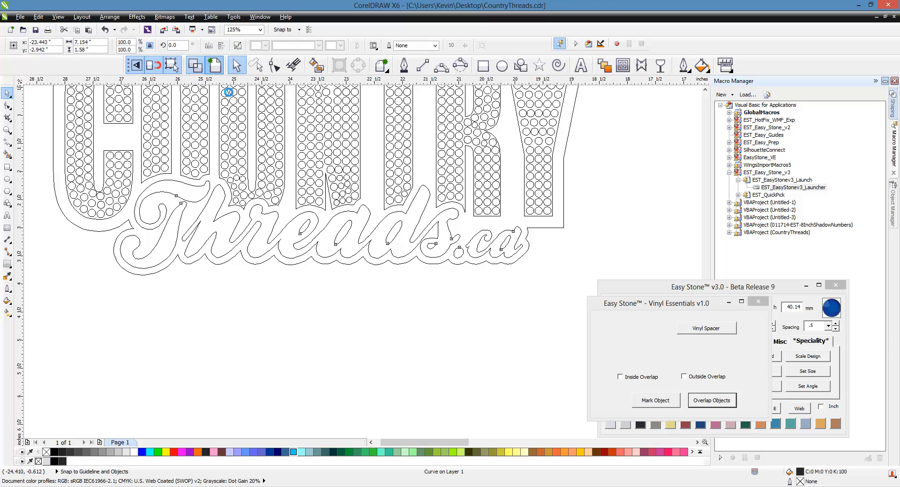
click(214, 65)
click(327, 324)
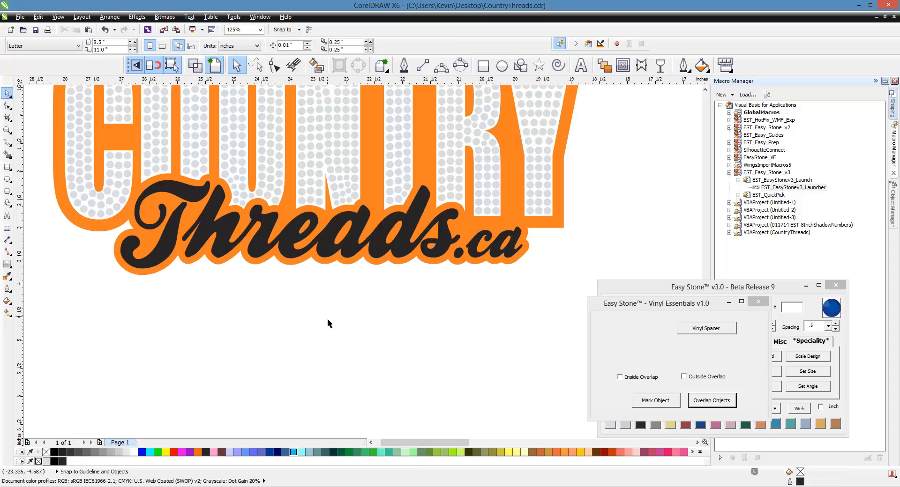
Mark the orange background and apply an inside overlap between it and the welded Threads.ca lettering.
click(329, 265)
click(638, 400)
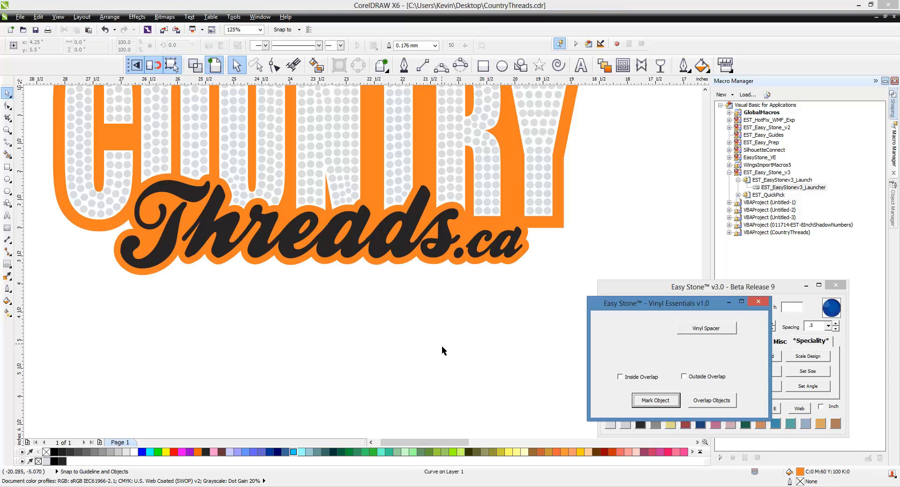
click(394, 243)
click(620, 378)
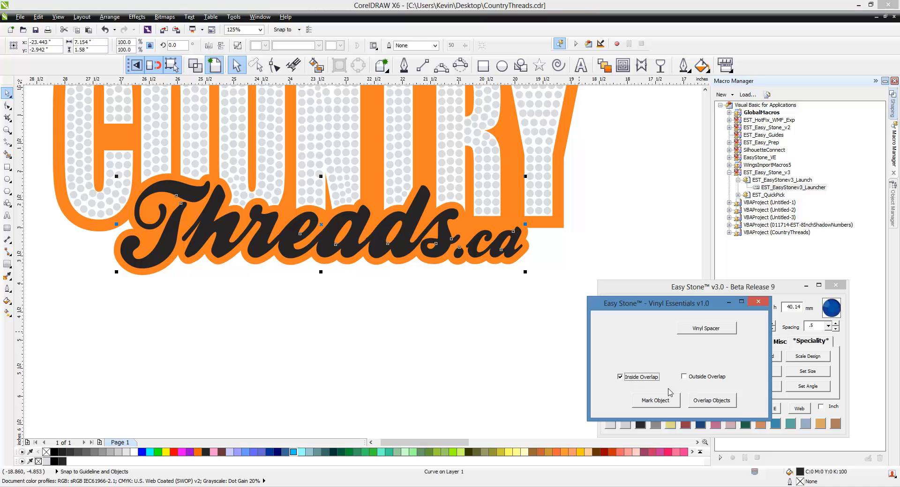
click(707, 401)
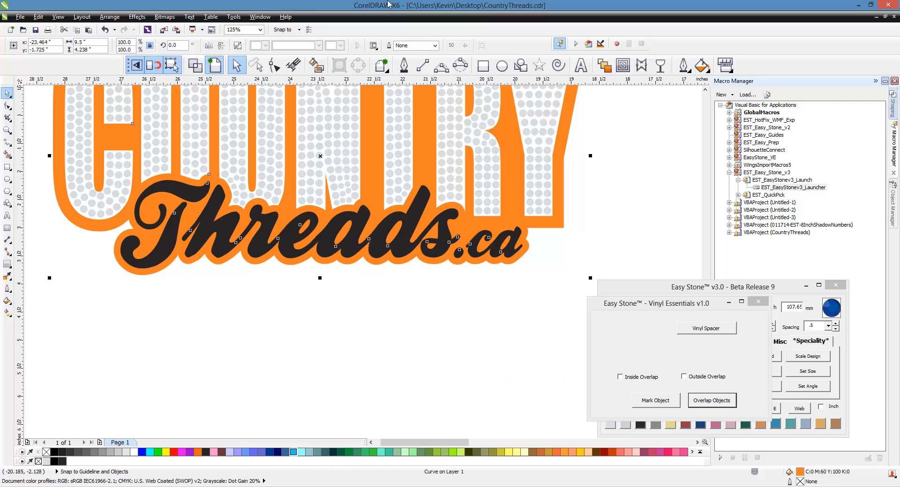
Delete the nodes of the stray sliver inside the h's left tail from the orange background's new cutouts.
key(F10)
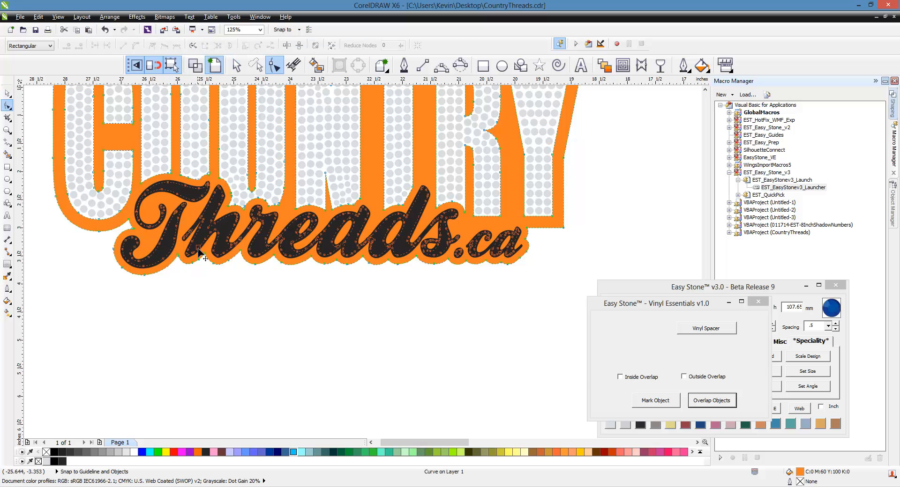
scroll(197, 246, up, 4)
scroll(237, 224, up, 2)
drag(248, 158, 346, 286)
key(Delete)
scroll(230, 235, down, 4)
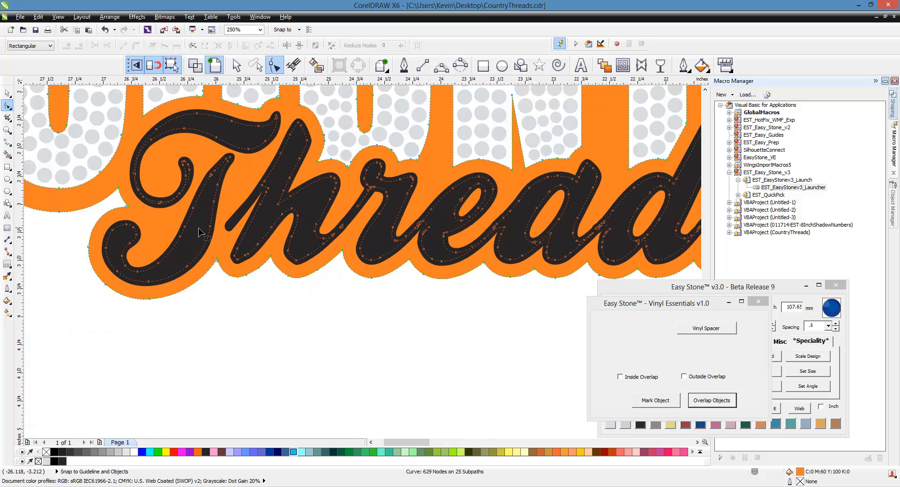
Reduce the nodes of the orange background across the whole Threads.ca area and deselect it.
scroll(343, 224, up, 2)
scroll(309, 220, down, 4)
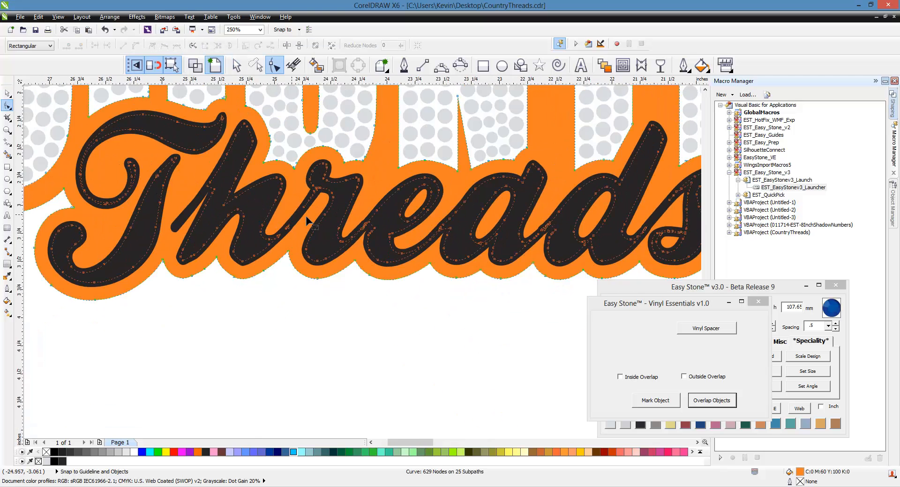
scroll(471, 229, up, 4)
scroll(324, 232, up, 1)
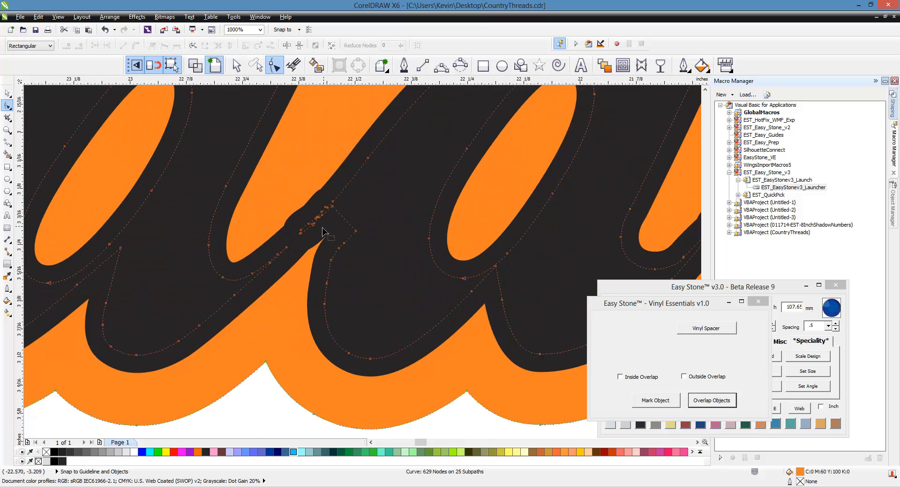
scroll(277, 229, down, 2)
scroll(395, 241, down, 1)
drag(590, 161, 55, 287)
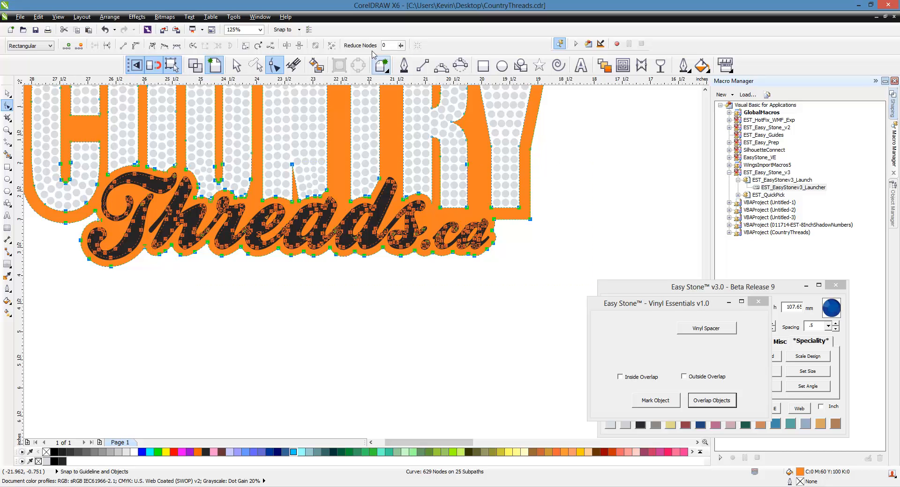
click(360, 45)
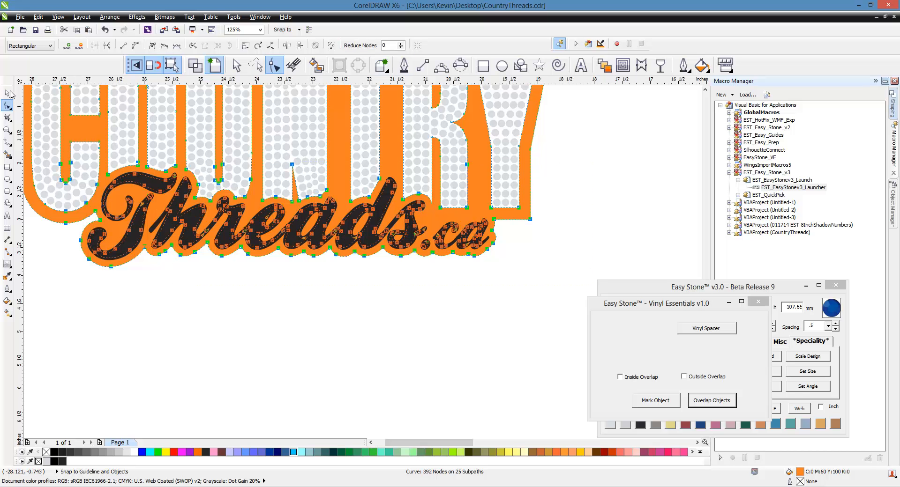
click(7, 93)
click(368, 348)
scroll(391, 324, down, 1)
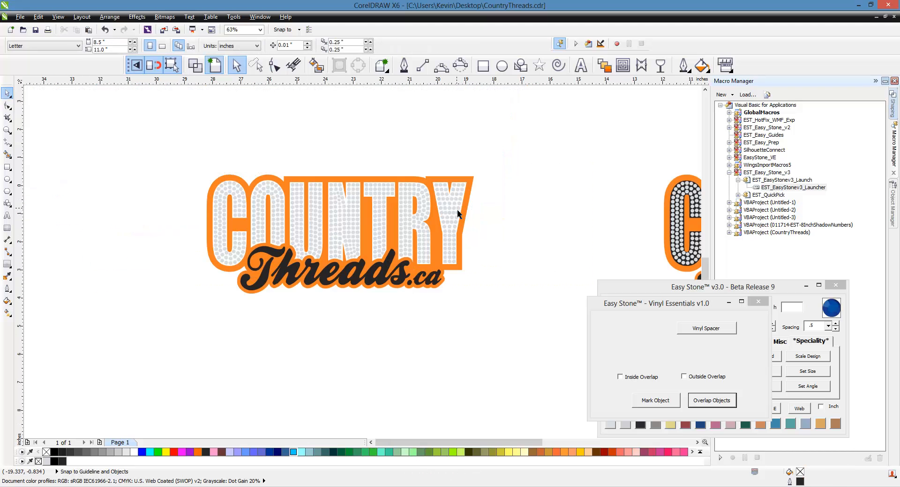
Place a copy of the orange background to the left of the rhinestone logo.
click(472, 206)
drag(470, 206, 165, 223)
right_click(164, 224)
click(429, 305)
scroll(428, 304, down, 1)
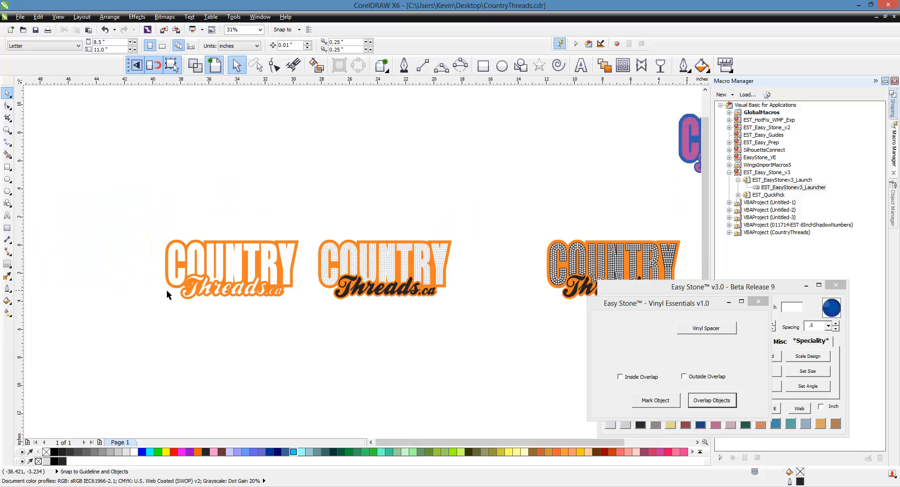
Examine the Threads.ca cutouts in the copied orange background for thin or uneven areas.
scroll(168, 291, up, 2)
scroll(248, 277, down, 1)
scroll(389, 284, up, 3)
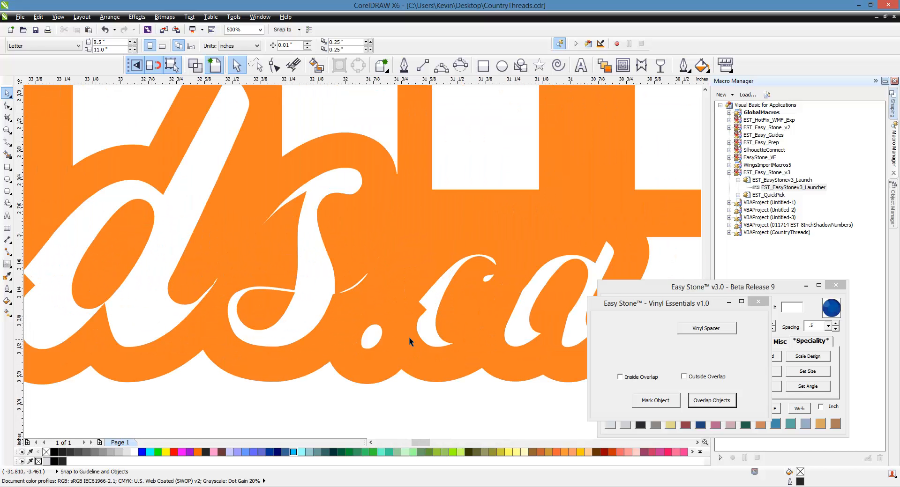
scroll(504, 294, down, 2)
scroll(375, 292, down, 1)
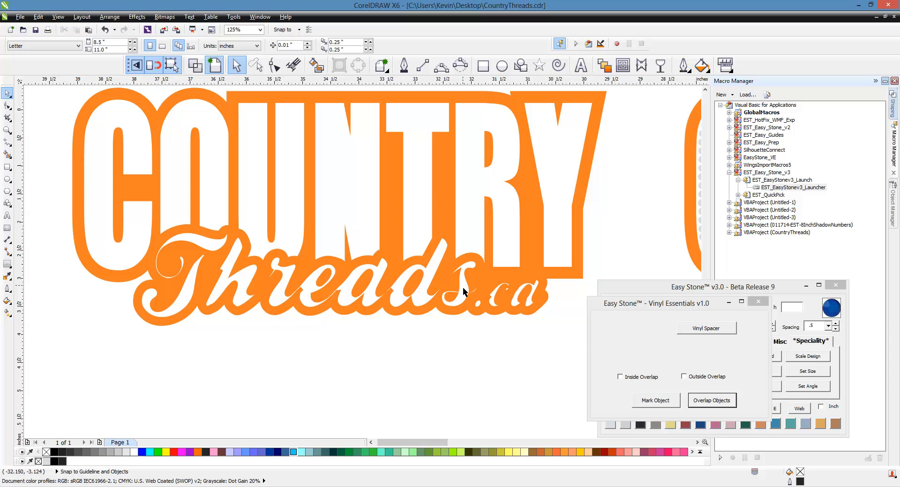
scroll(462, 288, up, 2)
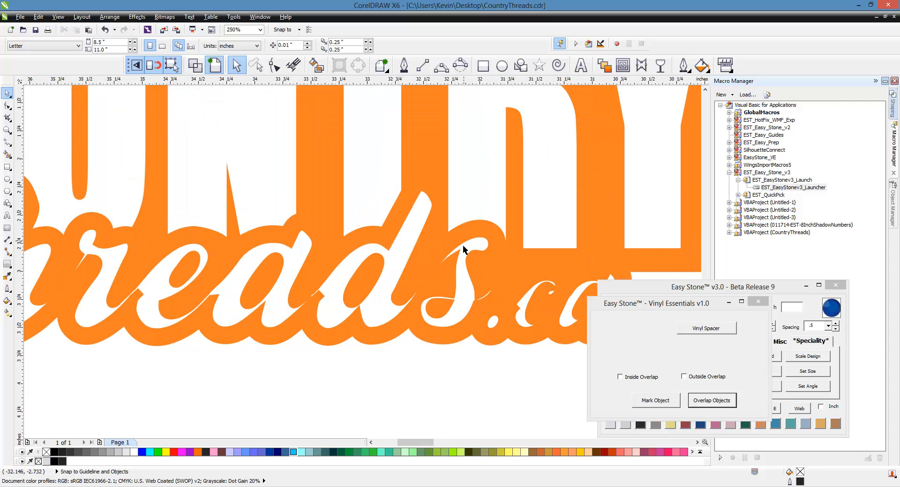
scroll(223, 280, down, 2)
scroll(223, 280, up, 2)
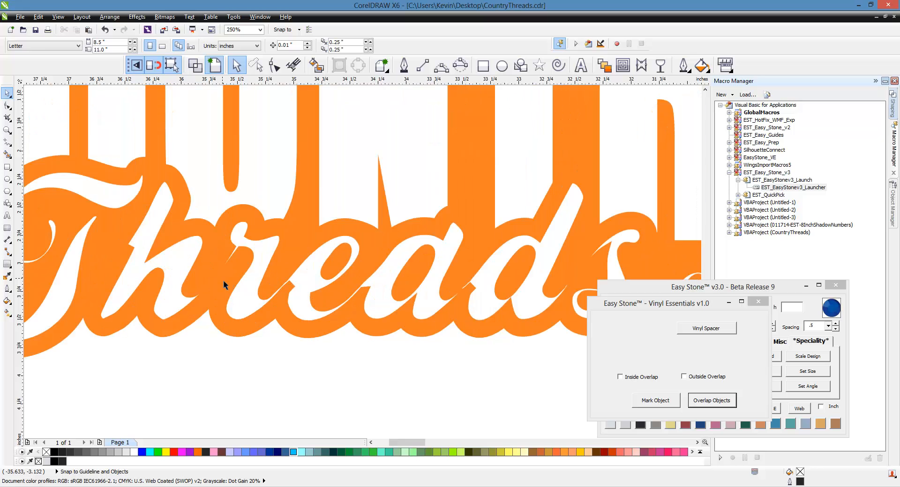
scroll(223, 280, up, 2)
scroll(241, 234, down, 4)
scroll(135, 221, up, 1)
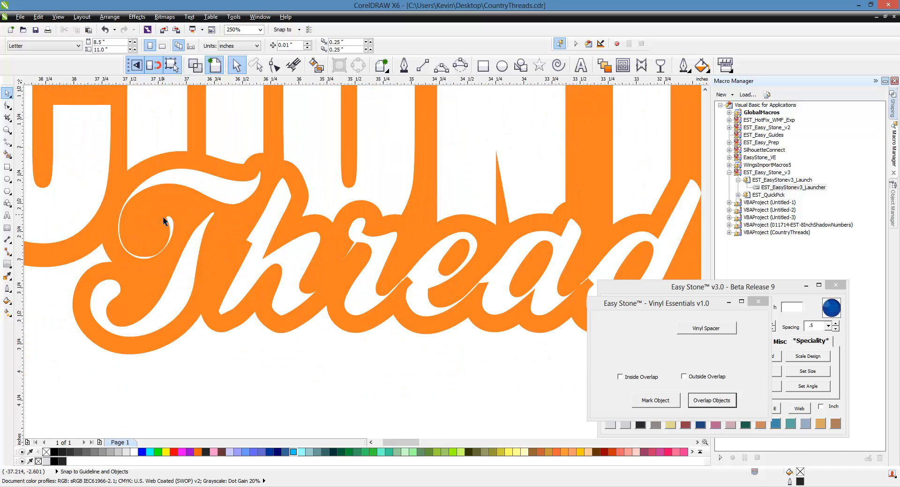
scroll(163, 216, down, 4)
Undo the copy and place a new copy of the orange background about 12 inches left of the original.
key(ctrl+z)
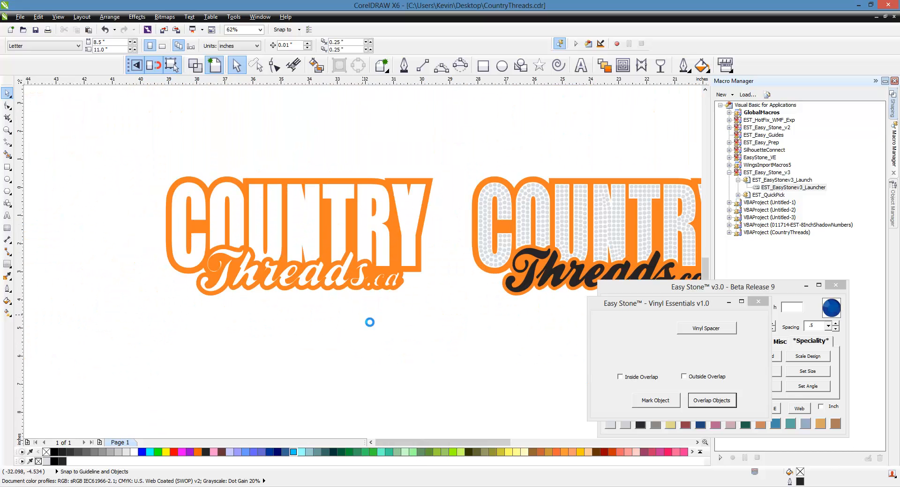
scroll(287, 273, down, 1)
scroll(338, 262, up, 1)
scroll(411, 287, up, 1)
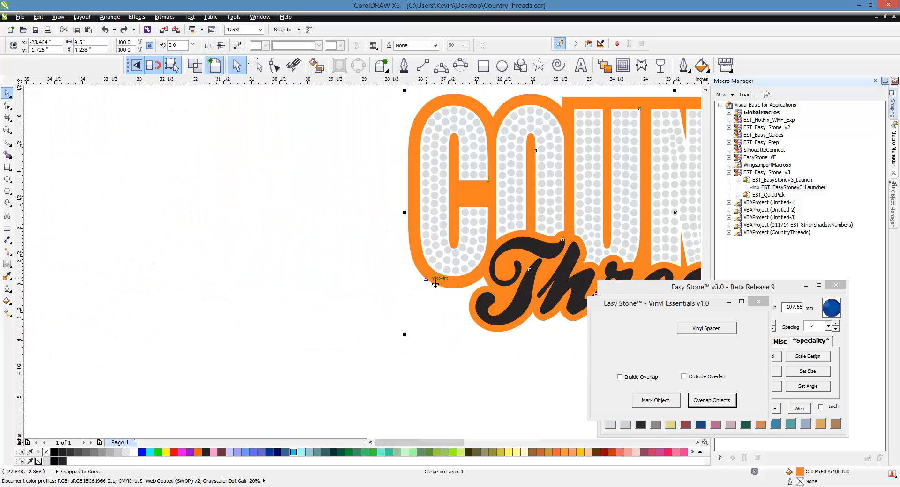
drag(431, 281, 60, 257)
scroll(438, 295, down, 1)
drag(415, 291, 265, 295)
click(298, 356)
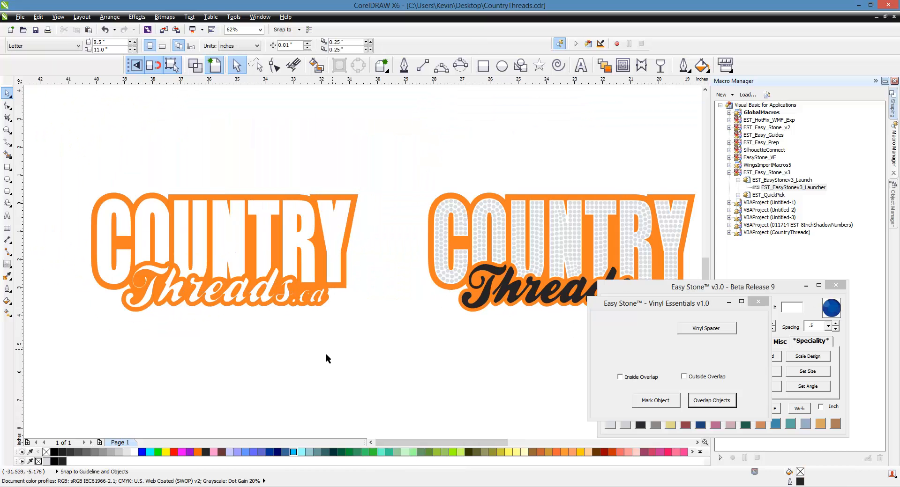
Add a node on each edge of the T's thin curl, near its upper start, in the copied orange background.
scroll(239, 324, up, 1)
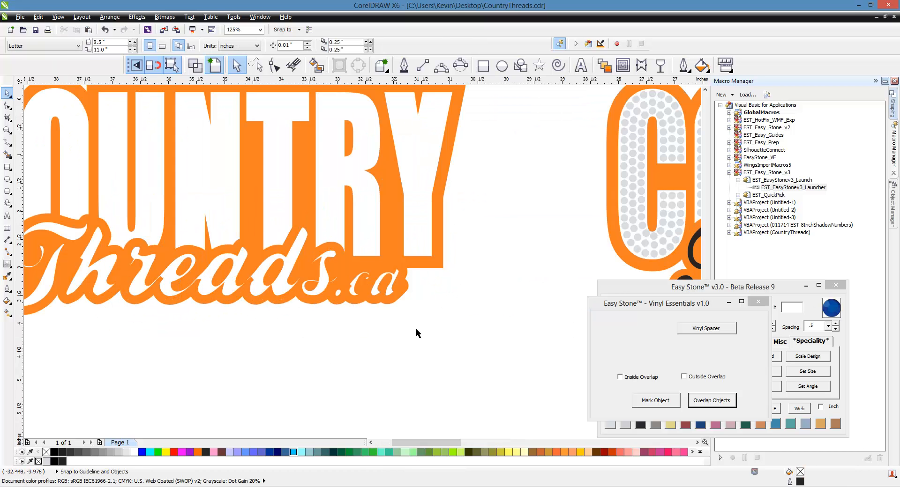
scroll(415, 334, down, 1)
scroll(262, 309, up, 3)
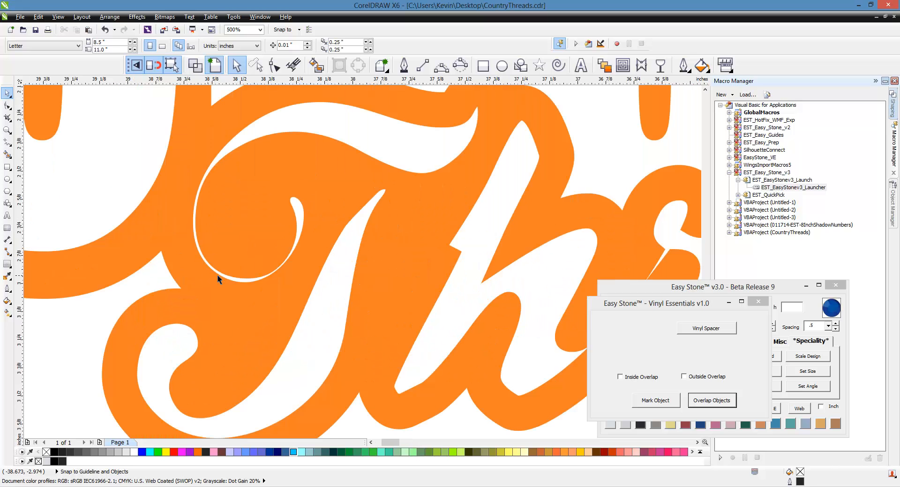
click(301, 235)
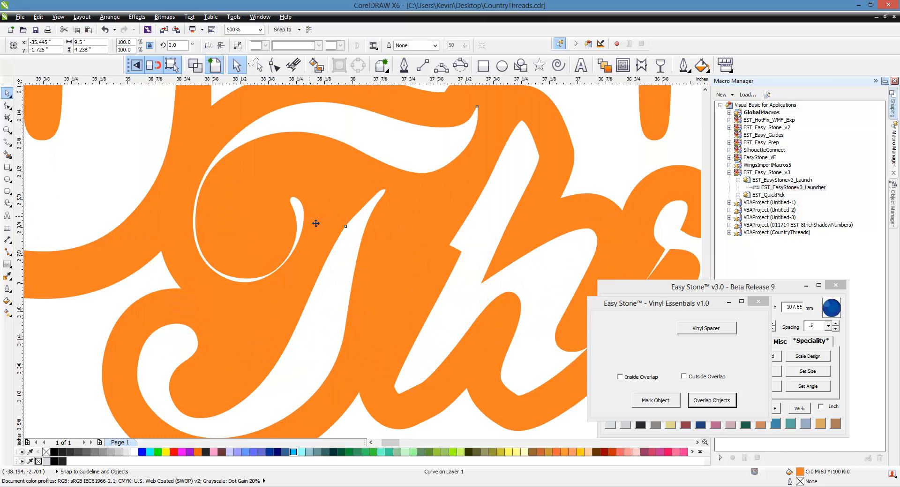
key(F10)
scroll(211, 165, up, 1)
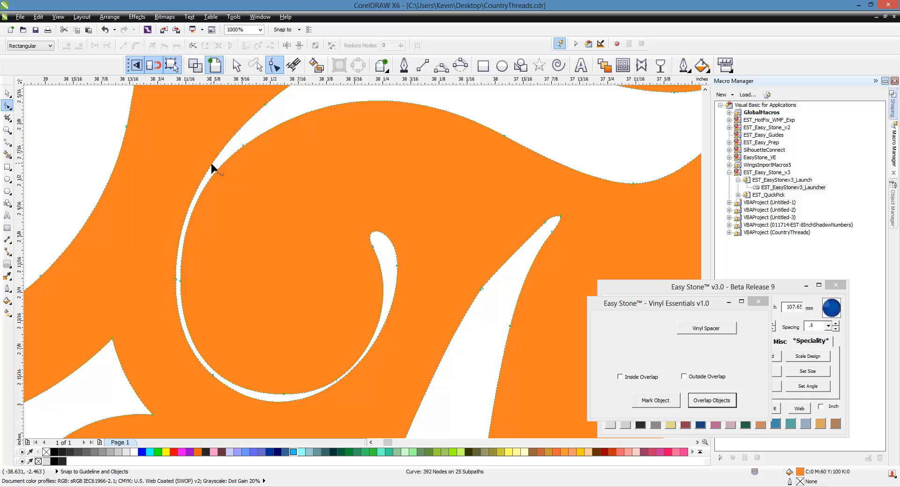
double_click(211, 164)
scroll(213, 169, up, 1)
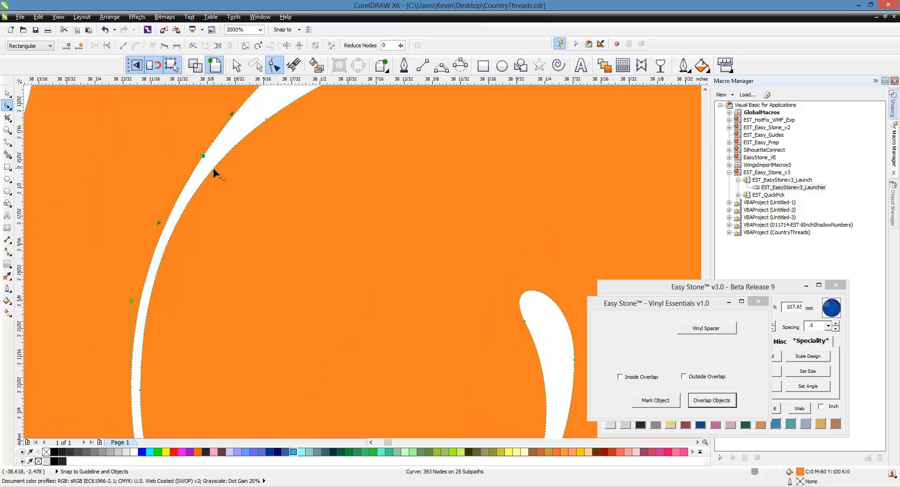
double_click(214, 169)
scroll(213, 150, down, 1)
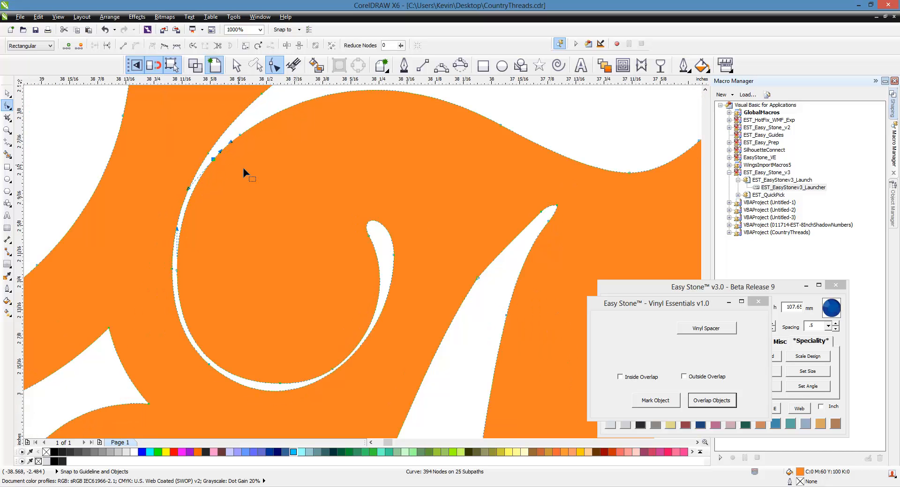
Delete the end and lower nodes of the T's thin curl below the two added nodes in the copied orange background.
drag(294, 192, 416, 375)
key(Delete)
drag(131, 225, 312, 380)
key(Delete)
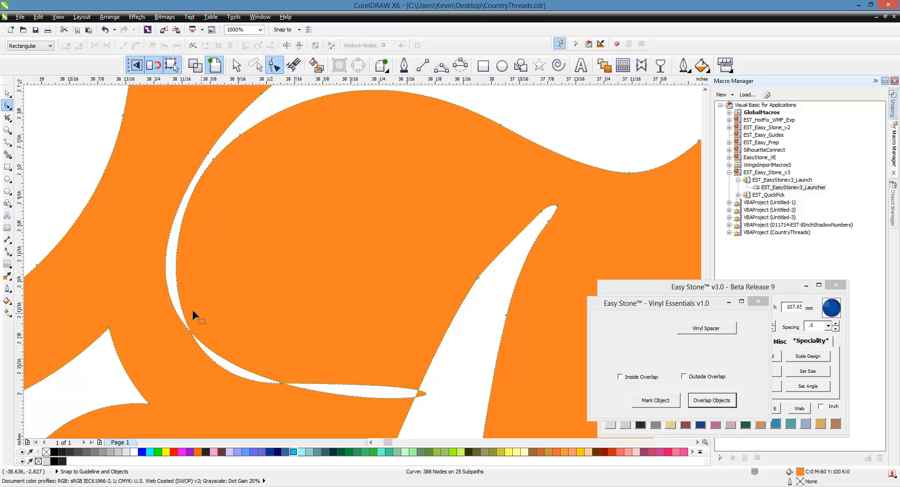
Try converting the inner edge of the T's curl to a straight line at two spots, undoing each conversion.
click(204, 175)
right_click(204, 175)
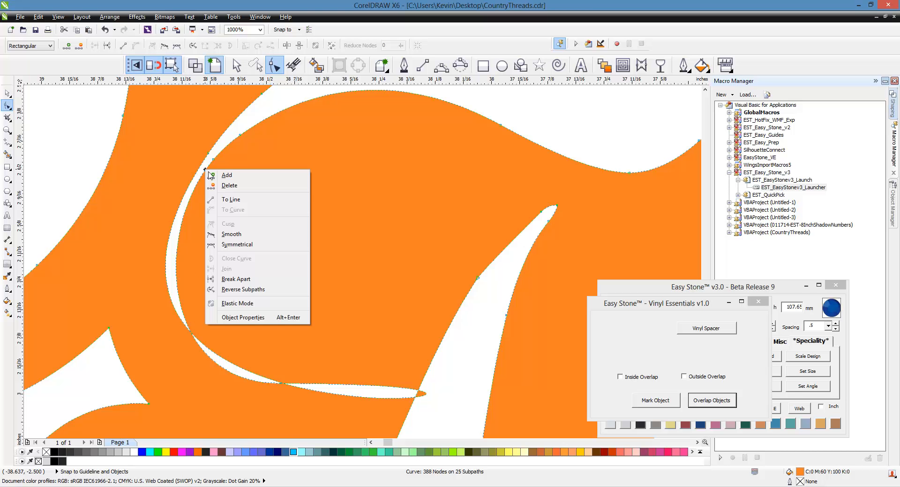
click(247, 202)
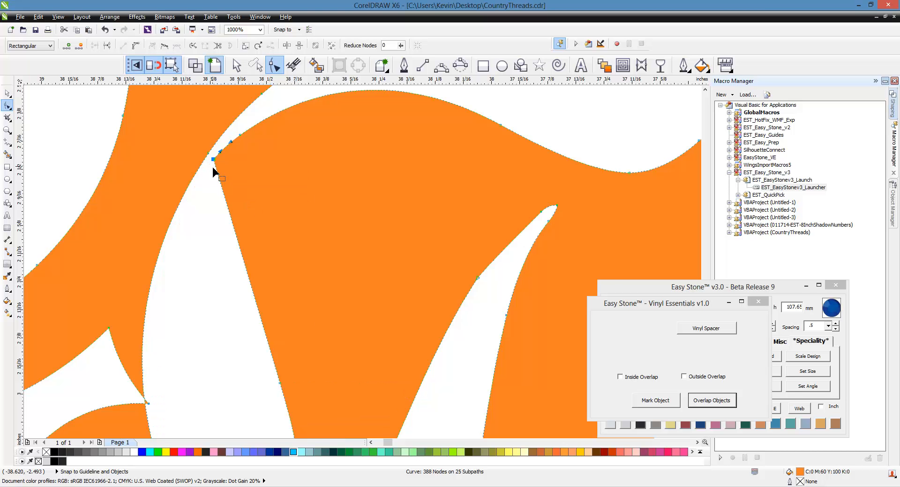
scroll(277, 180, down, 2)
scroll(252, 186, up, 1)
key(ctrl+z)
key(ctrl+z)
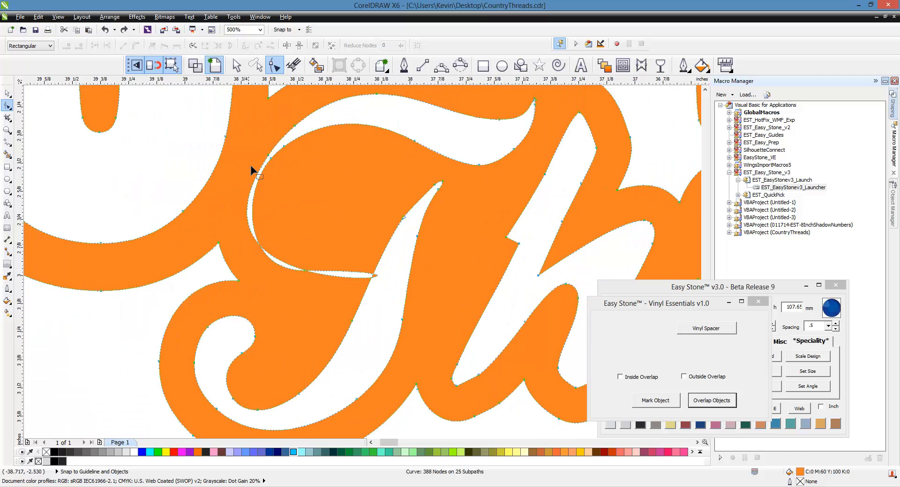
scroll(251, 170, up, 1)
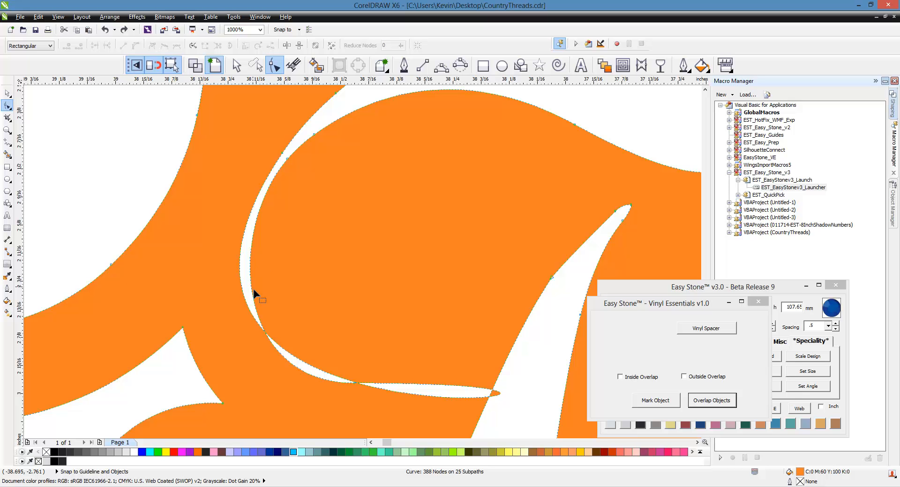
right_click(254, 302)
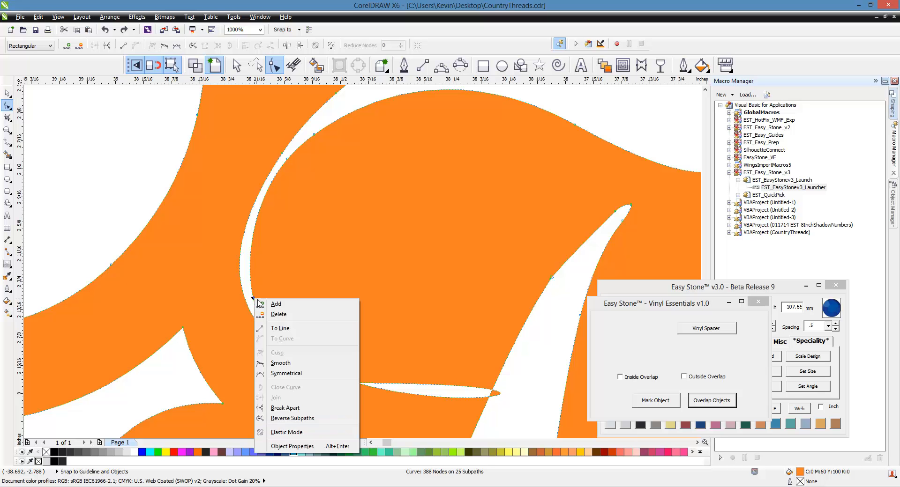
click(302, 328)
scroll(288, 181, down, 1)
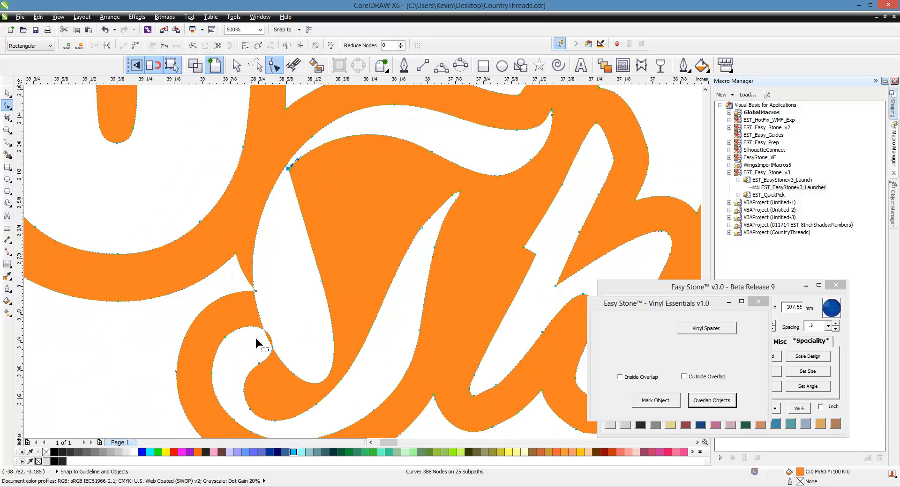
key(ctrl+z)
scroll(296, 164, up, 1)
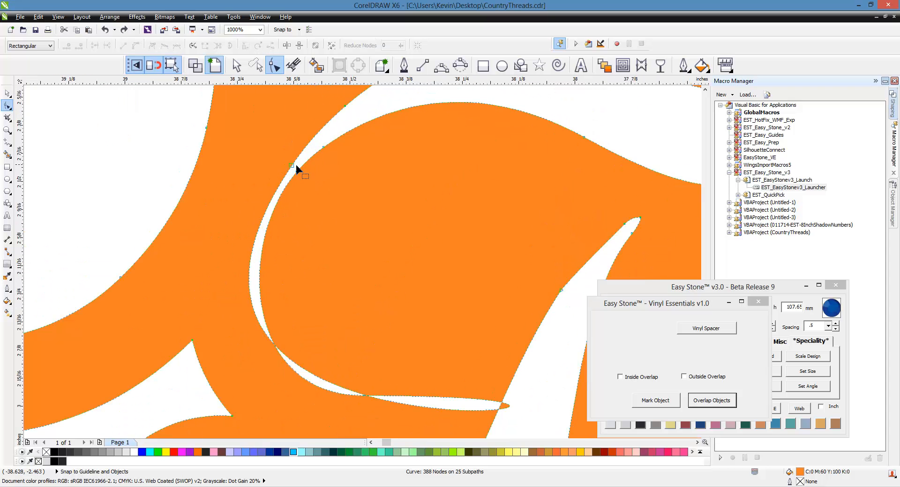
right_click(291, 165)
click(263, 167)
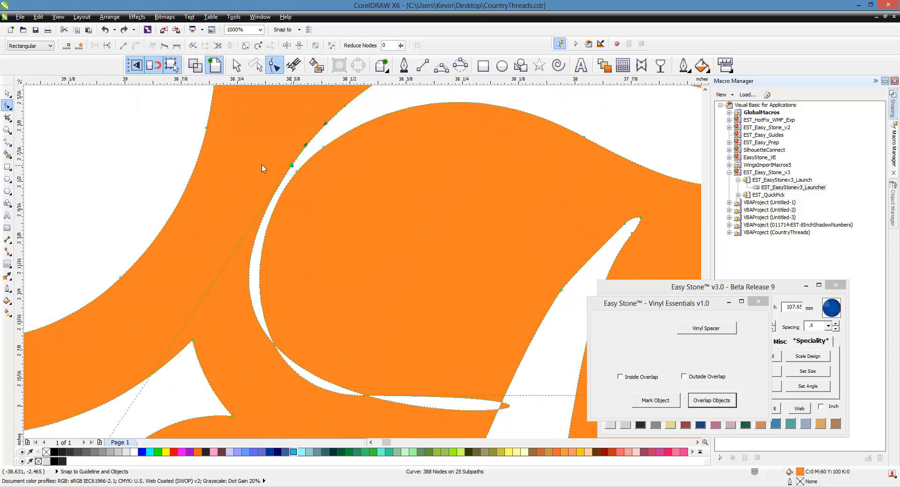
click(296, 172)
right_click(296, 174)
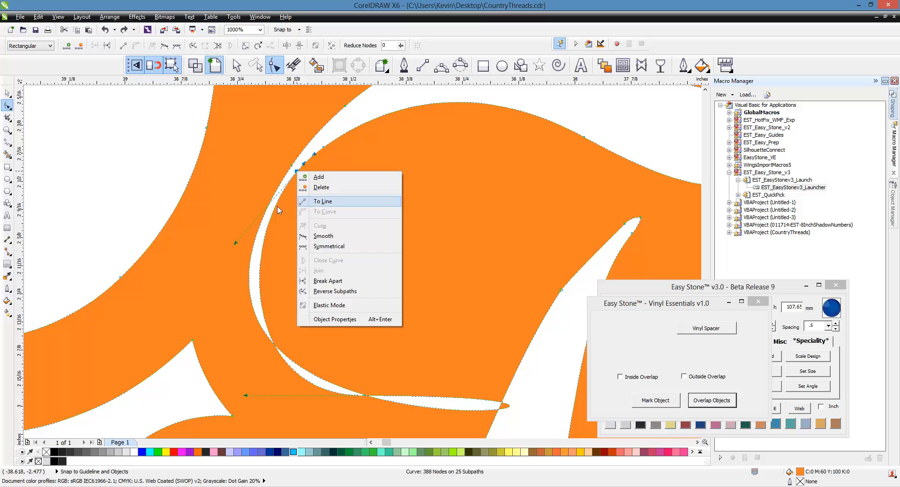
click(264, 201)
scroll(288, 203, down, 1)
scroll(262, 241, up, 1)
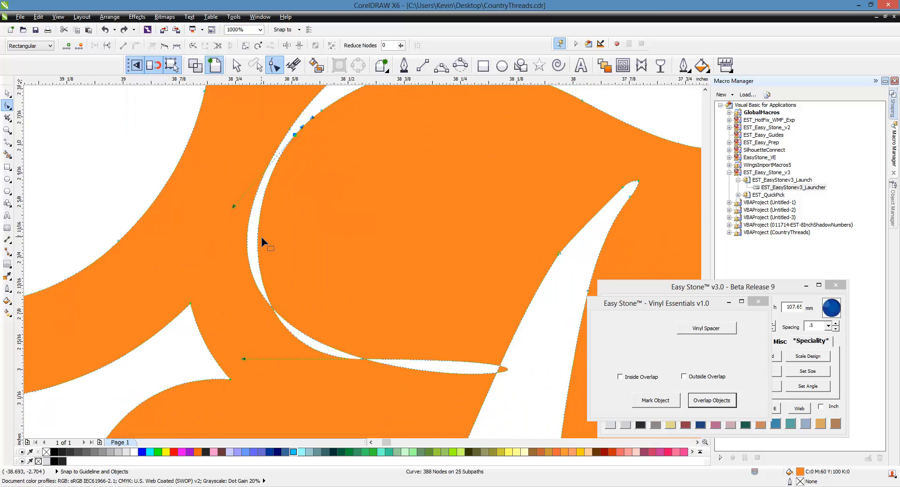
right_click(260, 214)
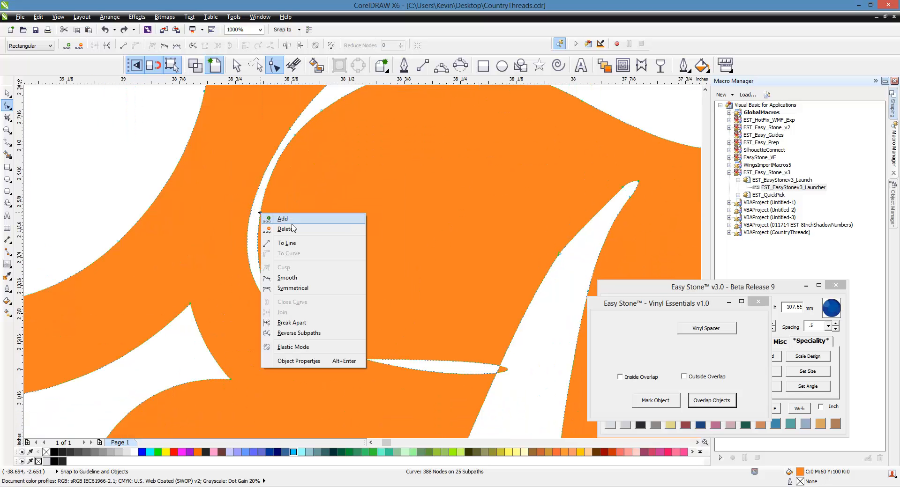
click(238, 276)
Delete the leftover node at the T curl's bottom and convert the remaining sliver's edge to a line, closing off the curl.
drag(222, 243, 381, 373)
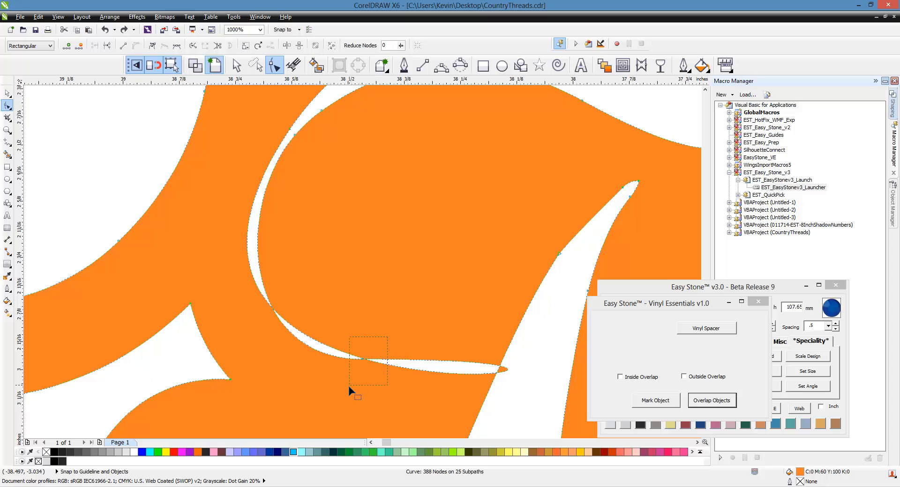
key(Delete)
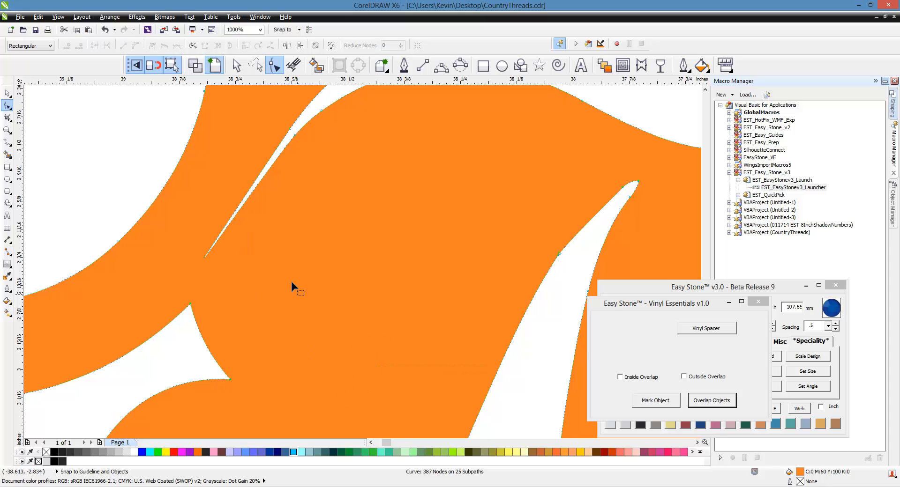
right_click(266, 179)
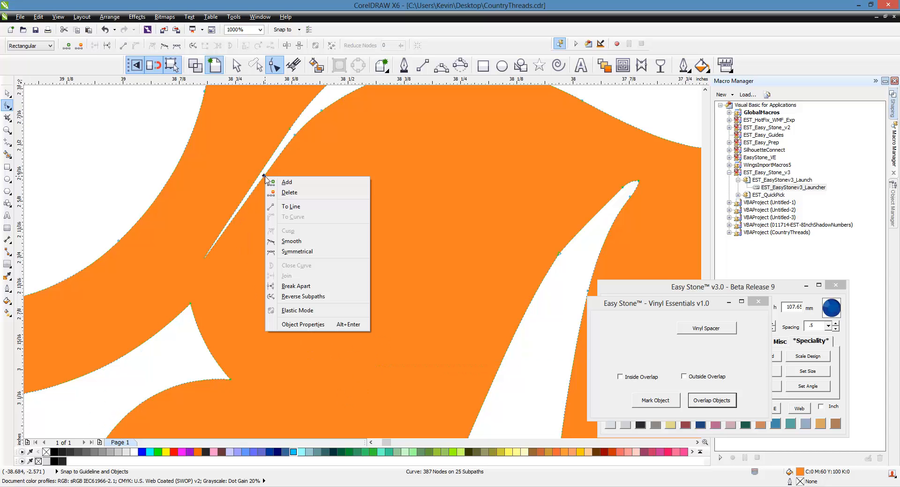
click(296, 204)
scroll(289, 192, down, 3)
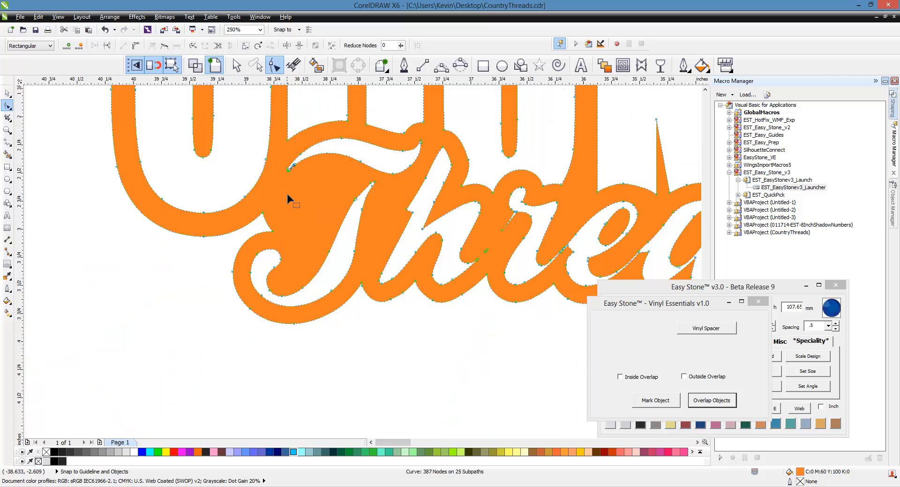
click(7, 94)
click(170, 268)
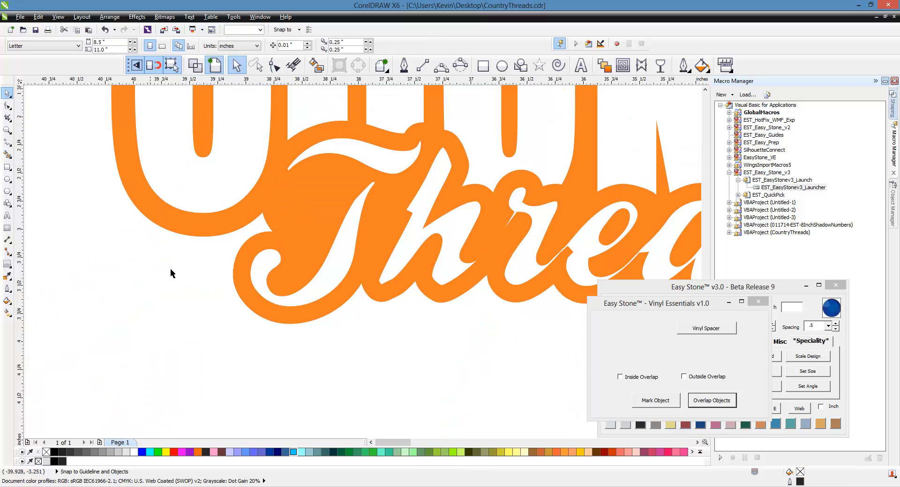
Delete the tip nodes of the thin spike in the r cutout and convert its remaining edge to a straight line.
scroll(402, 209, up, 2)
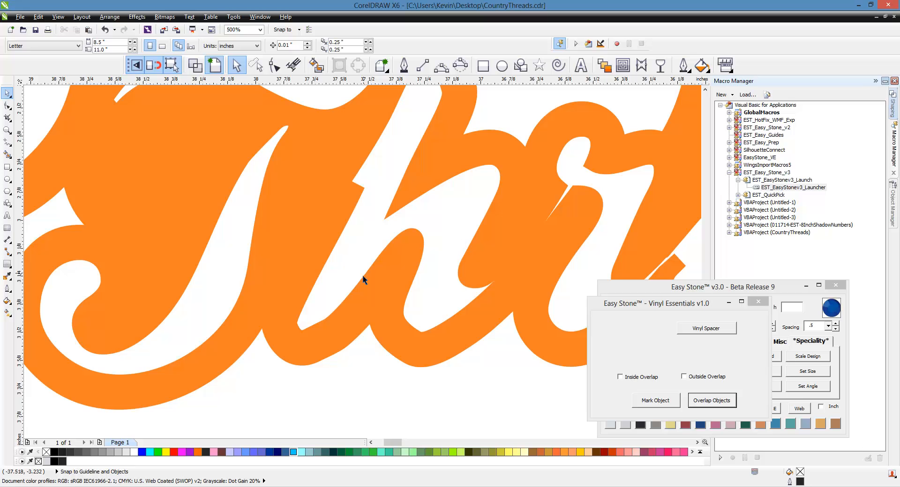
scroll(362, 274, down, 2)
scroll(378, 215, up, 2)
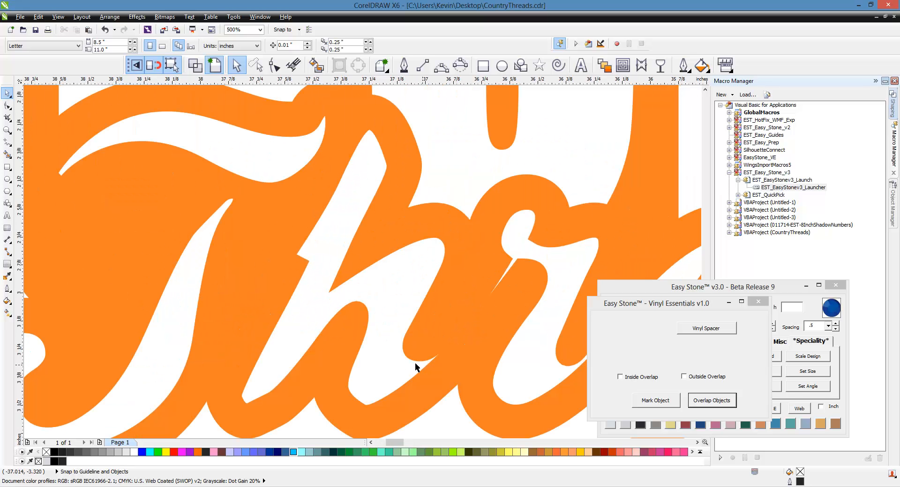
scroll(393, 297, down, 2)
scroll(487, 277, up, 3)
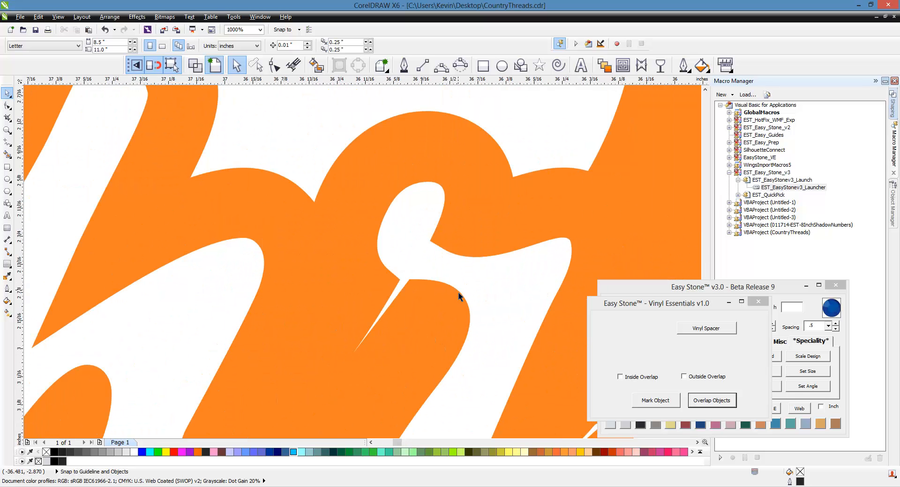
click(426, 283)
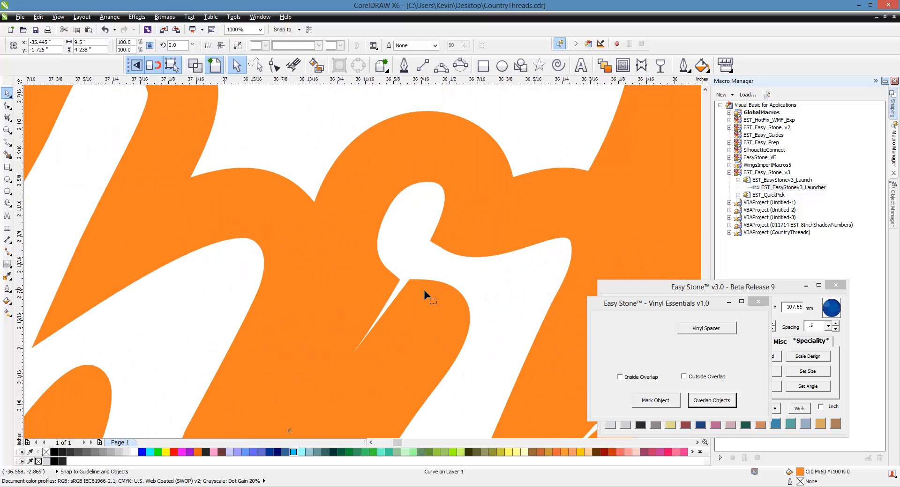
key(F10)
scroll(412, 296, up, 2)
drag(274, 355, 309, 422)
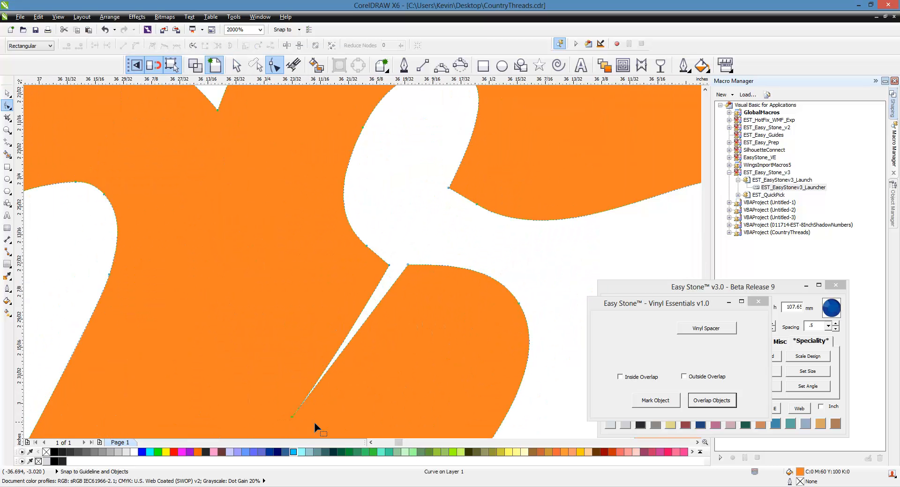
key(Delete)
right_click(382, 302)
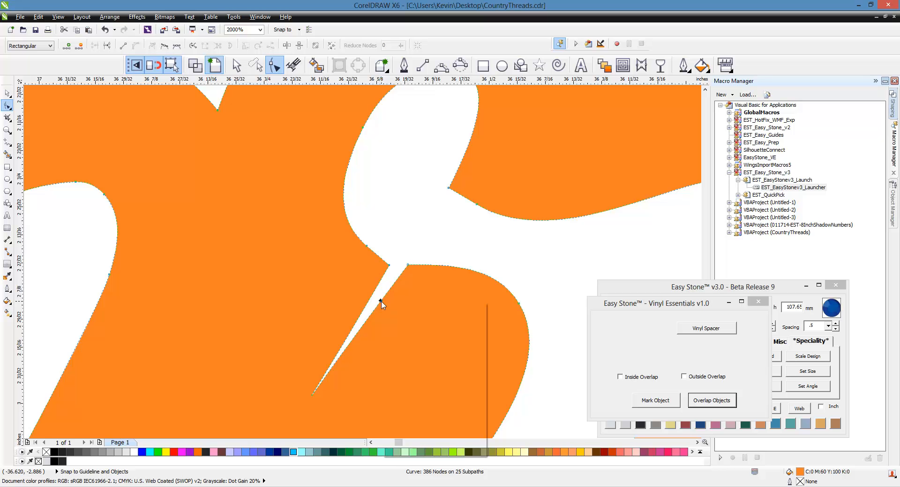
click(402, 319)
Delete the stray leftover nodes in the orange area between the h and r cutouts.
scroll(312, 266, down, 2)
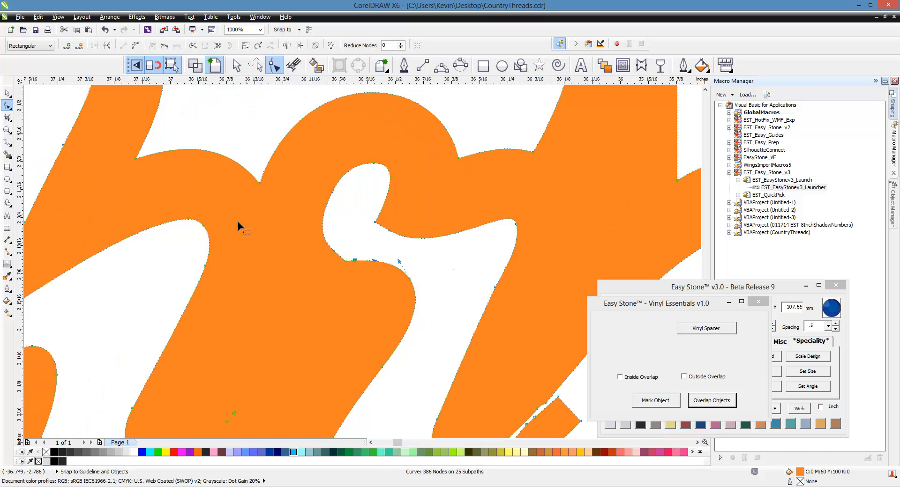
scroll(240, 228, down, 1)
scroll(237, 328, up, 1)
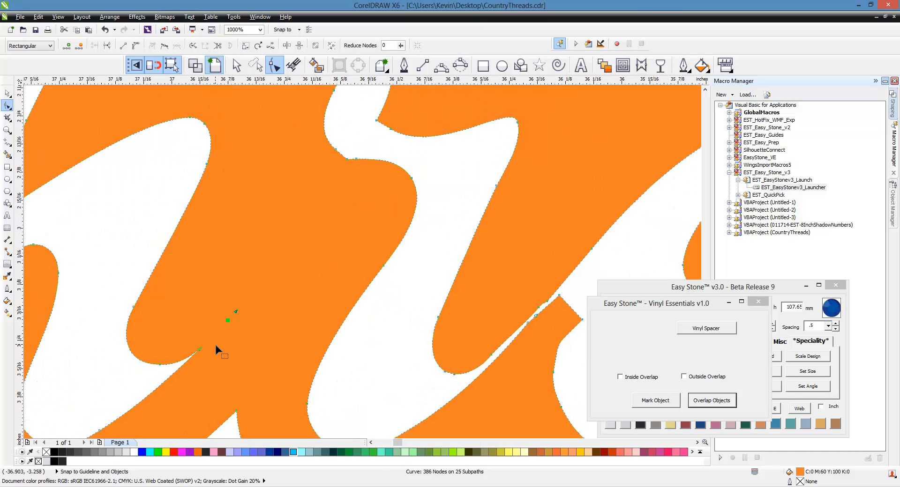
key(Delete)
Draw a rectangle about 0.062 by 0.073 inches across the thin gap between the r and e cutouts.
scroll(156, 271, down, 2)
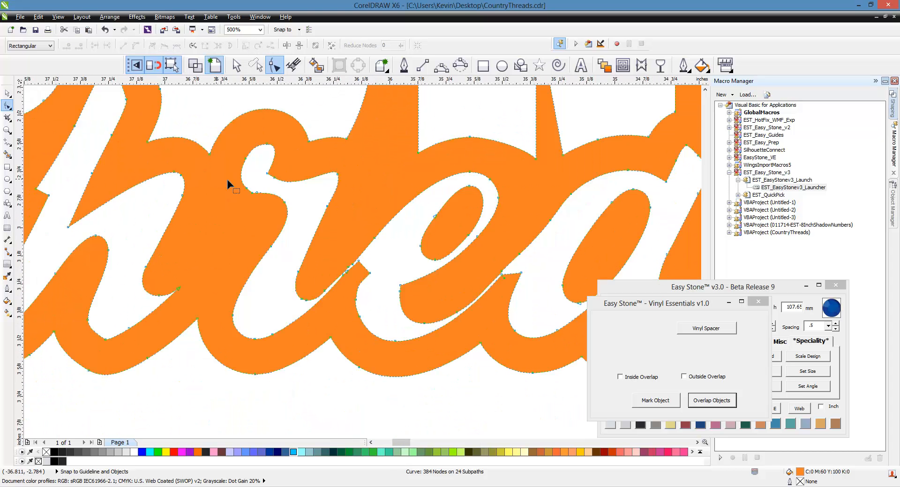
scroll(405, 302, up, 2)
scroll(208, 308, down, 2)
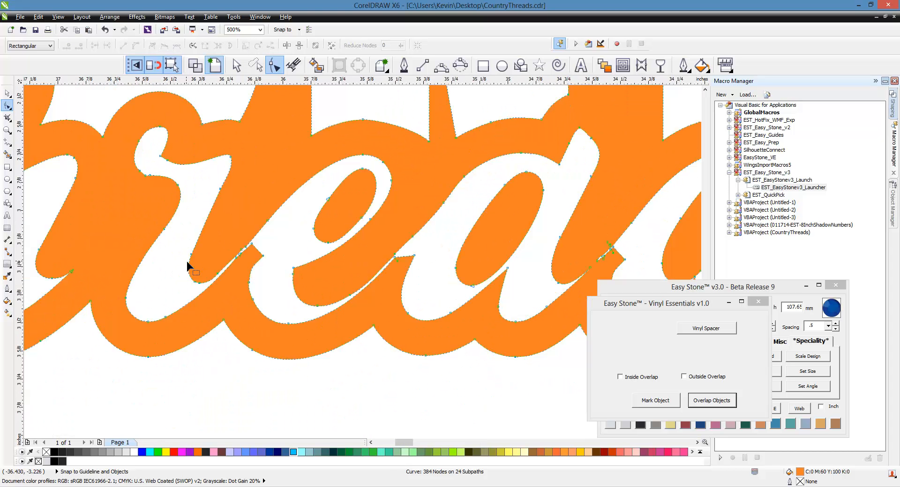
scroll(262, 254, up, 2)
scroll(193, 281, up, 2)
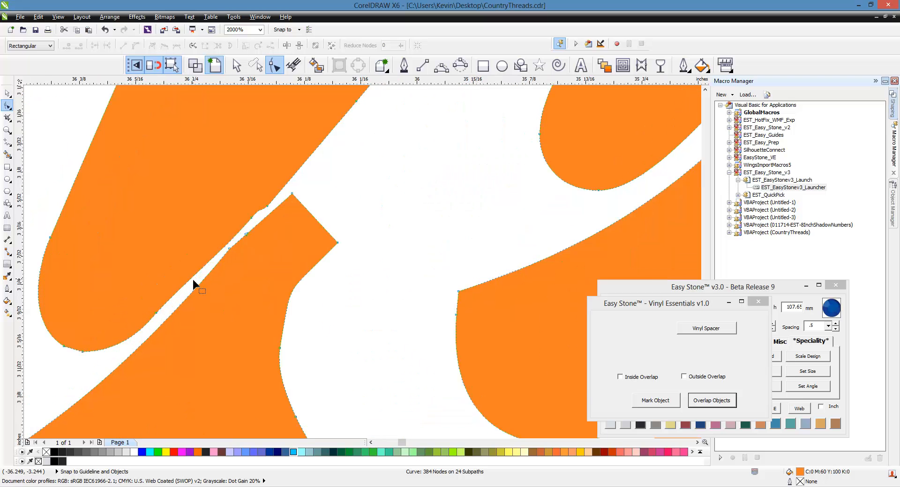
scroll(233, 285, down, 1)
scroll(155, 279, up, 2)
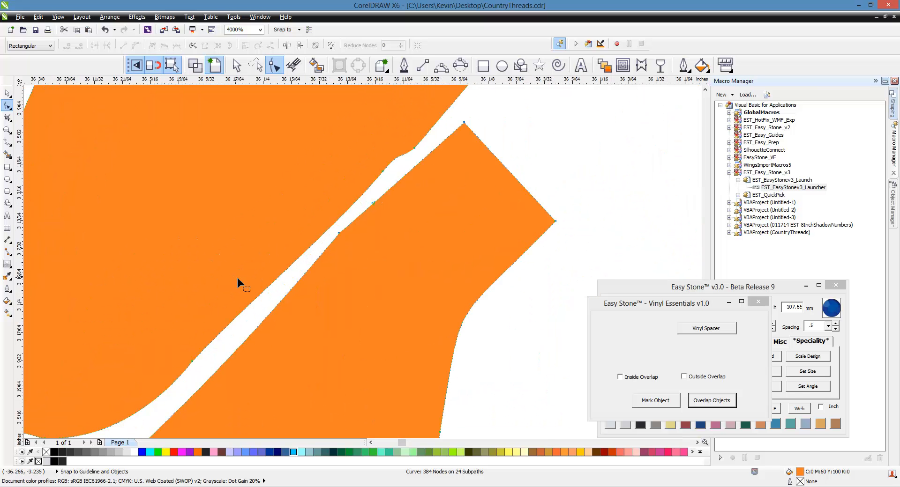
scroll(338, 259, down, 2)
scroll(338, 283, up, 1)
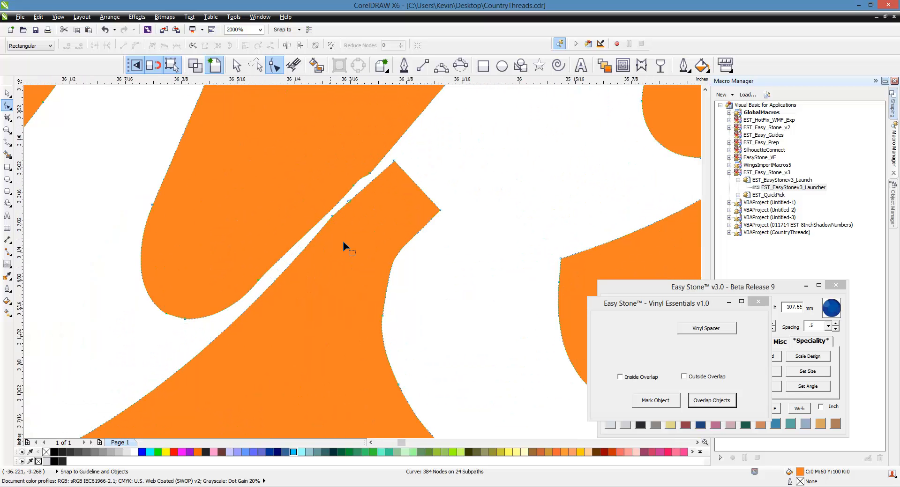
click(483, 65)
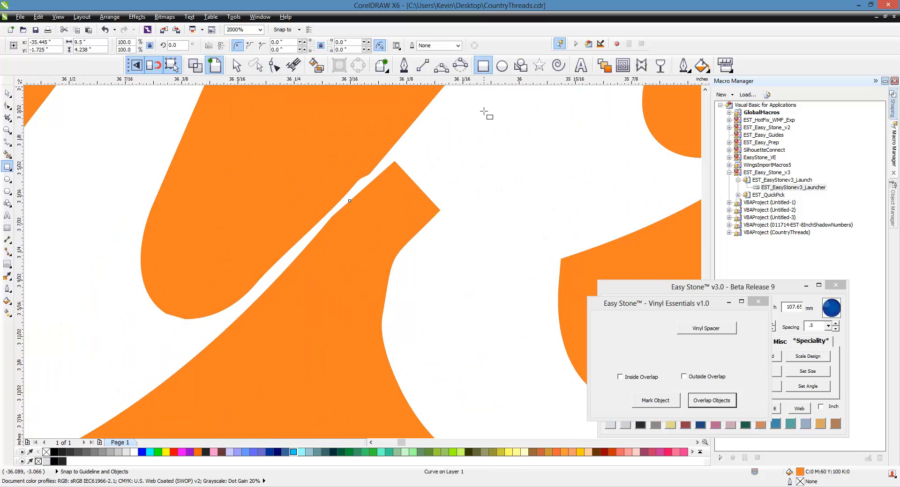
drag(280, 205, 342, 275)
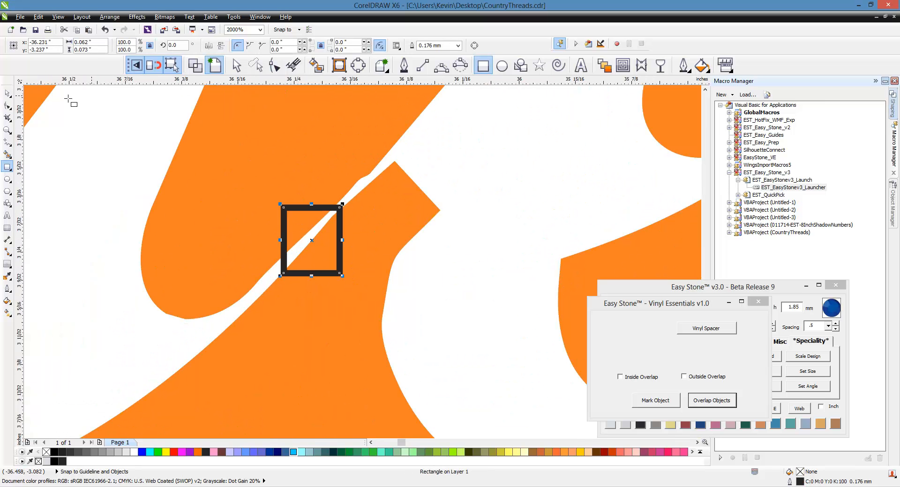
click(12, 94)
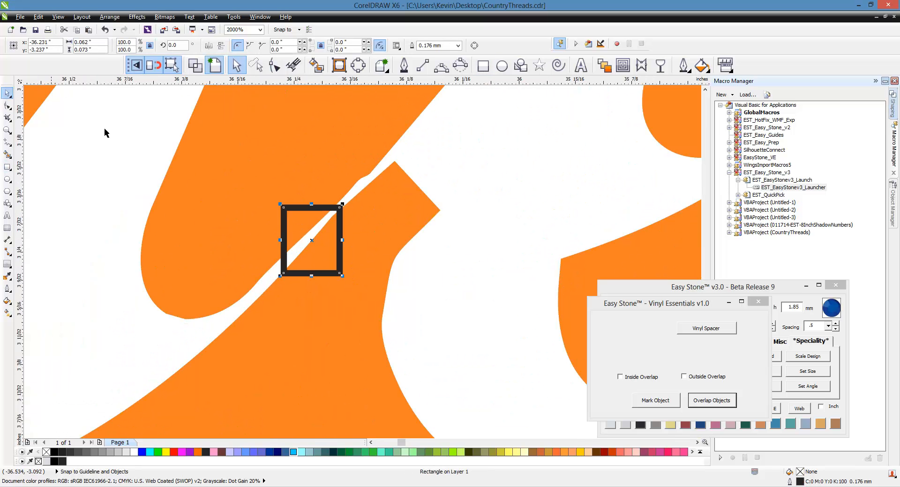
Weld the small rectangle to the copied orange background and clear the selection.
shift+click(298, 160)
click(294, 46)
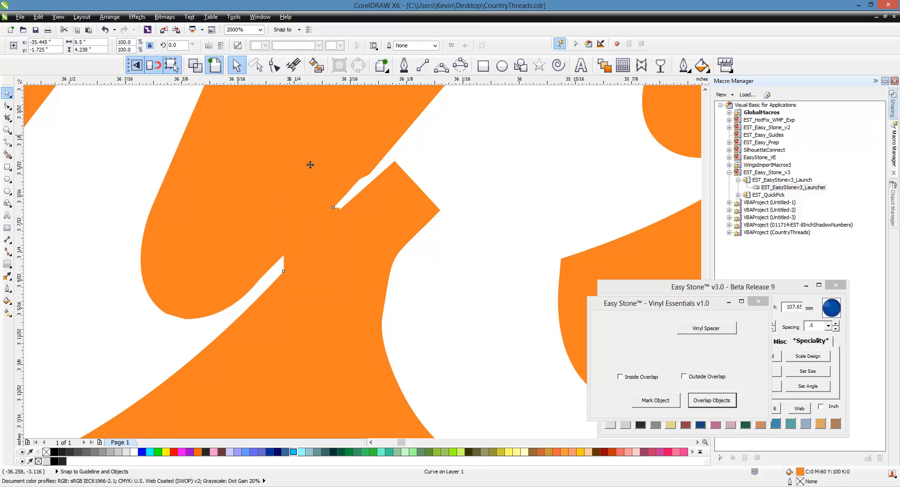
click(405, 170)
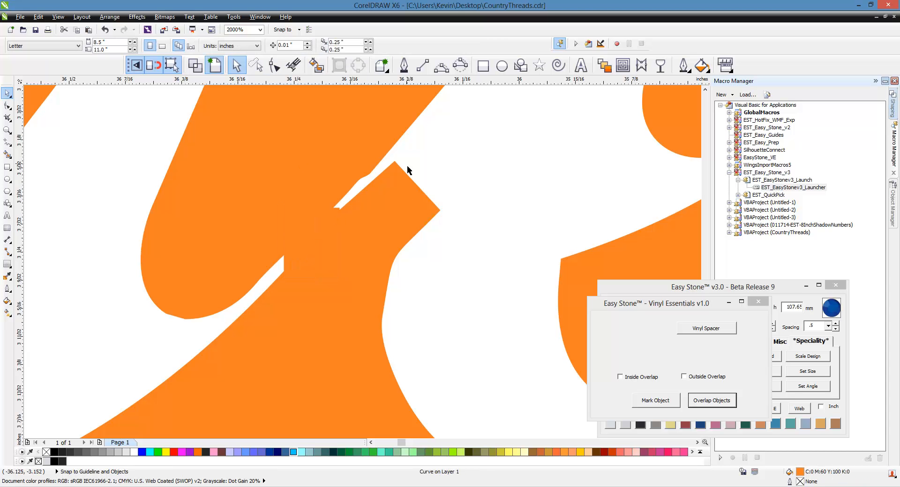
Delete the jagged leftover nodes in the thin notch between the r and e cutouts, above the welded patch.
click(369, 185)
click(364, 184)
double_click(366, 205)
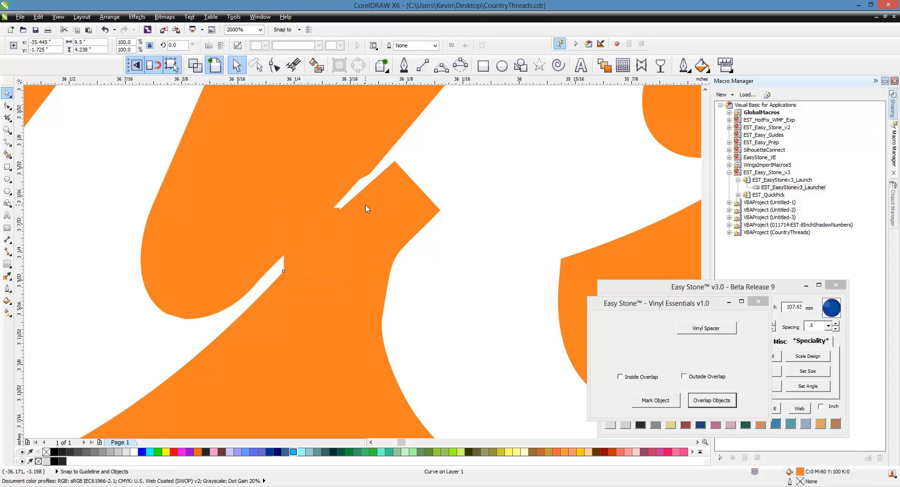
drag(315, 157, 383, 215)
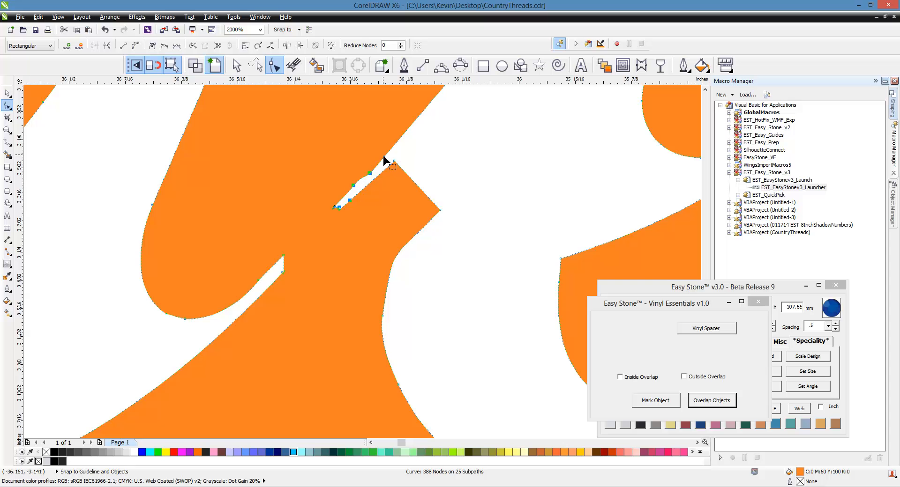
double_click(386, 155)
drag(326, 166, 383, 214)
key(Delete)
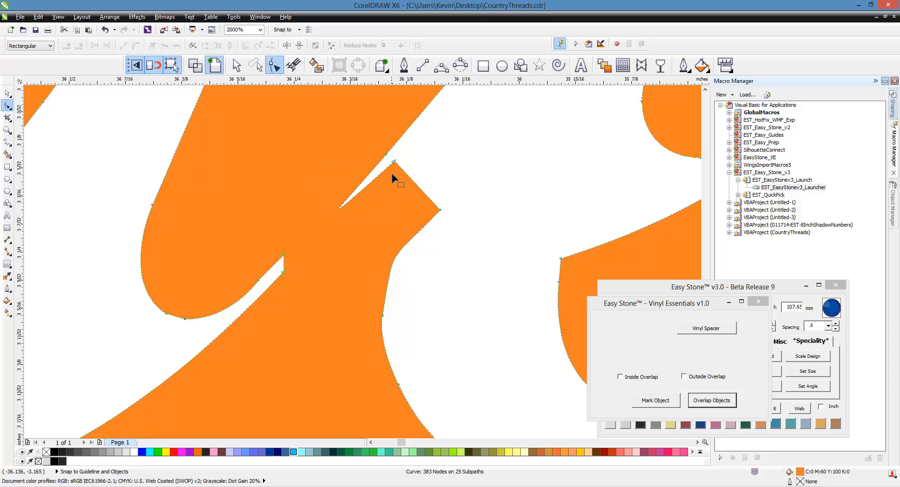
Convert the remaining notch edge between the r and e cutouts to a straight line and delete its leftover corner node.
right_click(383, 174)
click(407, 187)
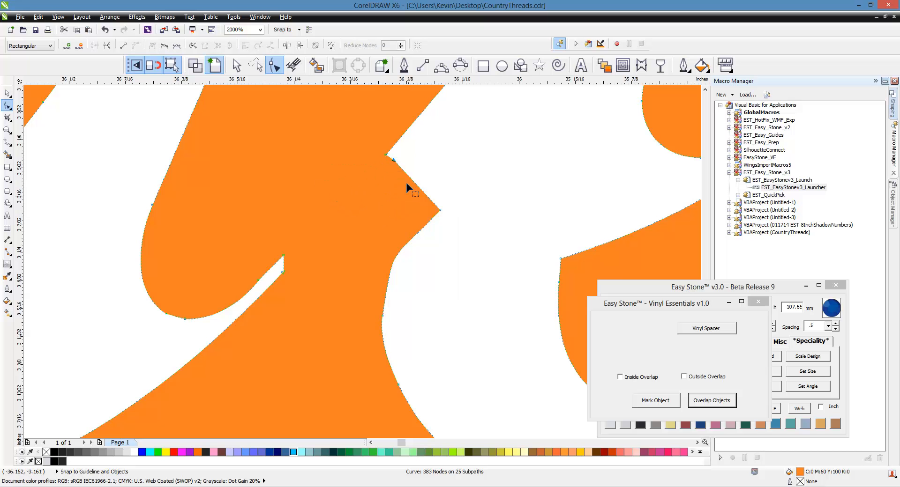
key(Delete)
Draw a rectangle about 0.113 by 0.175 inches across the thin gap between the e and a cutouts and weld it to the background copy.
scroll(178, 293, down, 1)
scroll(178, 290, down, 1)
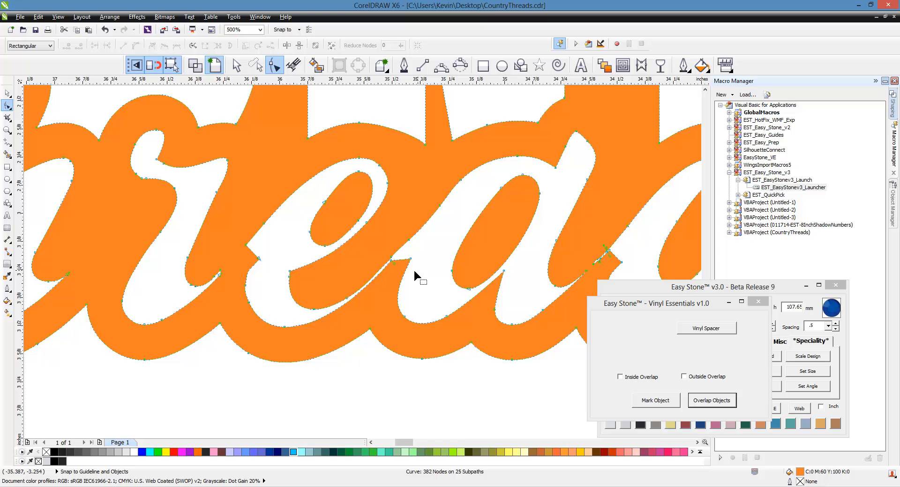
scroll(415, 274, up, 1)
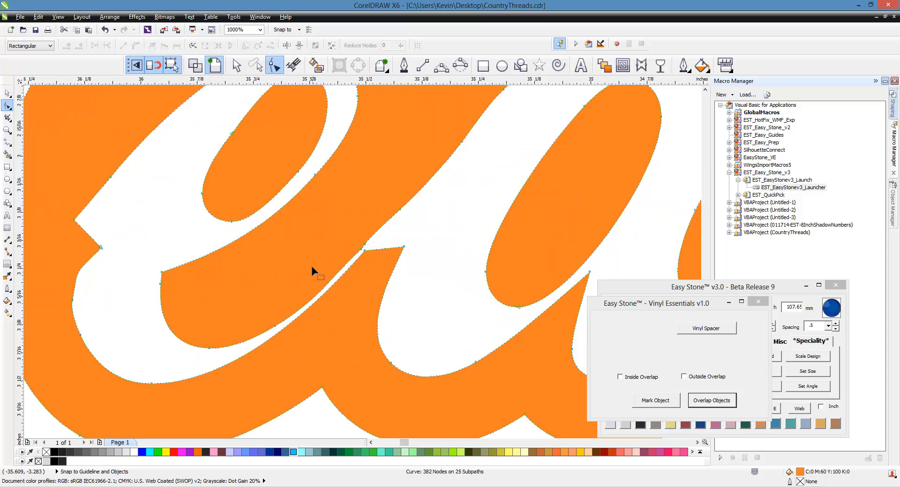
click(483, 66)
drag(302, 253, 355, 333)
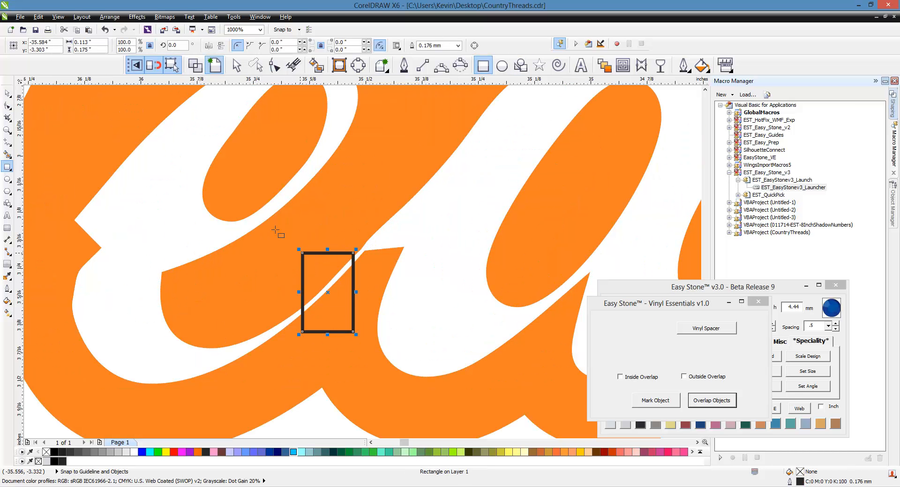
click(9, 92)
shift+click(358, 205)
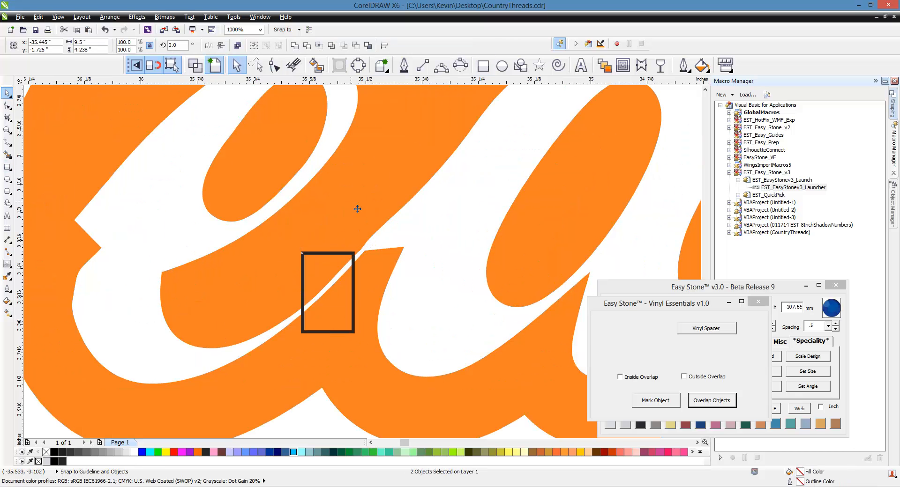
click(295, 45)
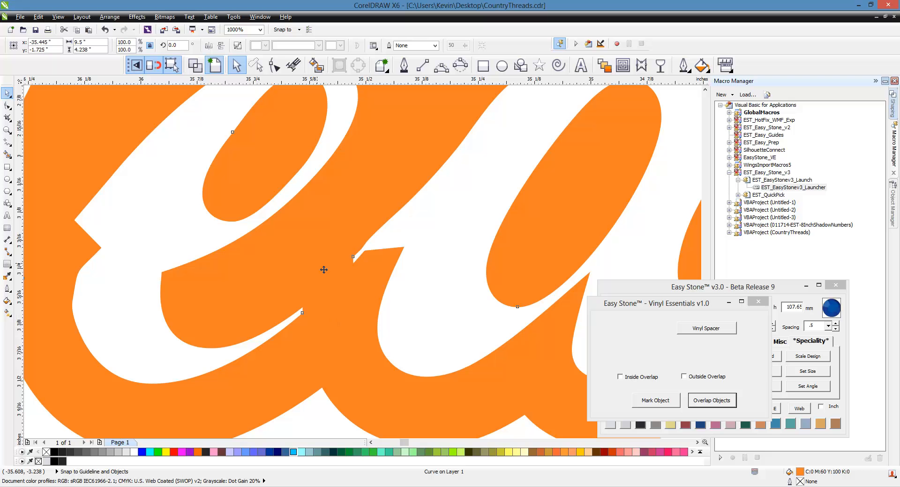
Remove the short spike left at the a cutout by deleting its tip nodes, straightening the edge and deleting the leftover corner node.
click(274, 66)
scroll(361, 273, up, 2)
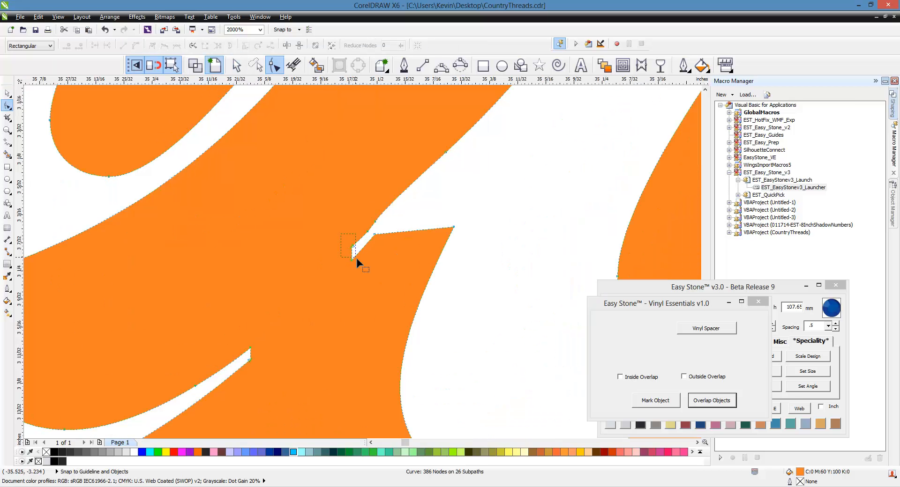
click(352, 259)
key(Delete)
right_click(364, 244)
click(398, 278)
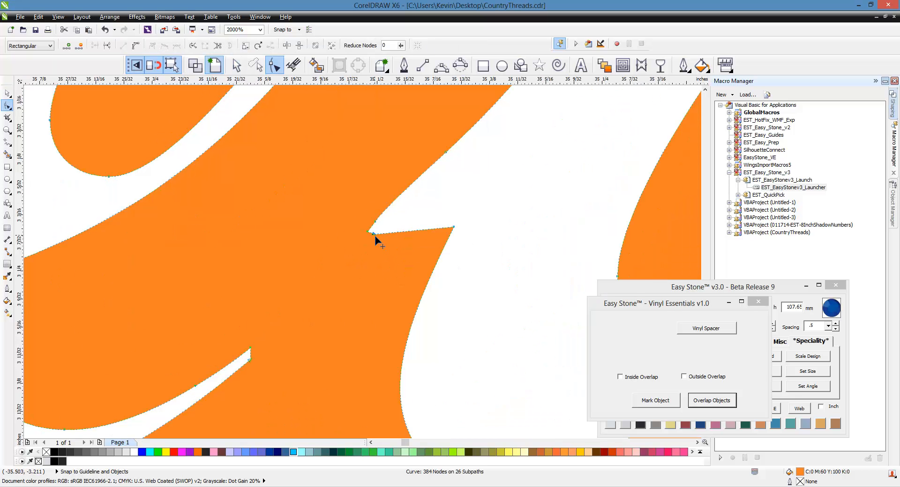
key(Delete)
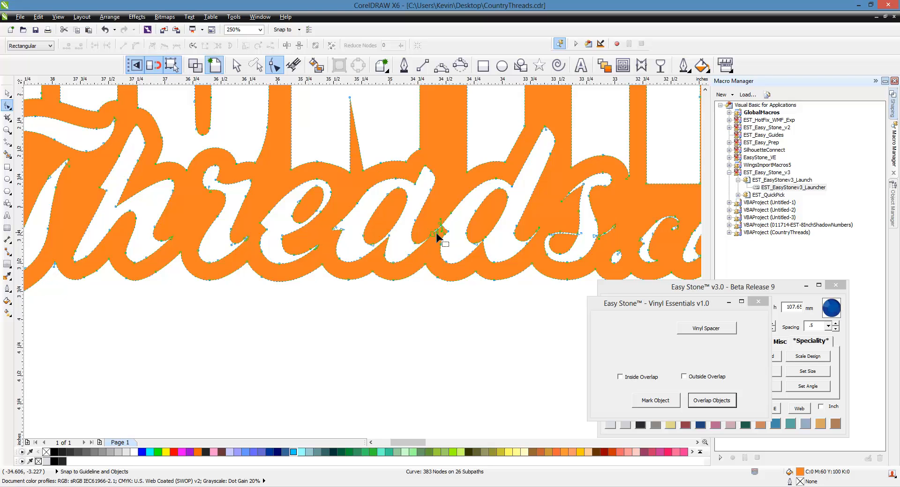
Delete the jagged nodes in the thin sliver between the a and d cutouts.
scroll(437, 234, up, 3)
drag(337, 161, 403, 222)
key(Delete)
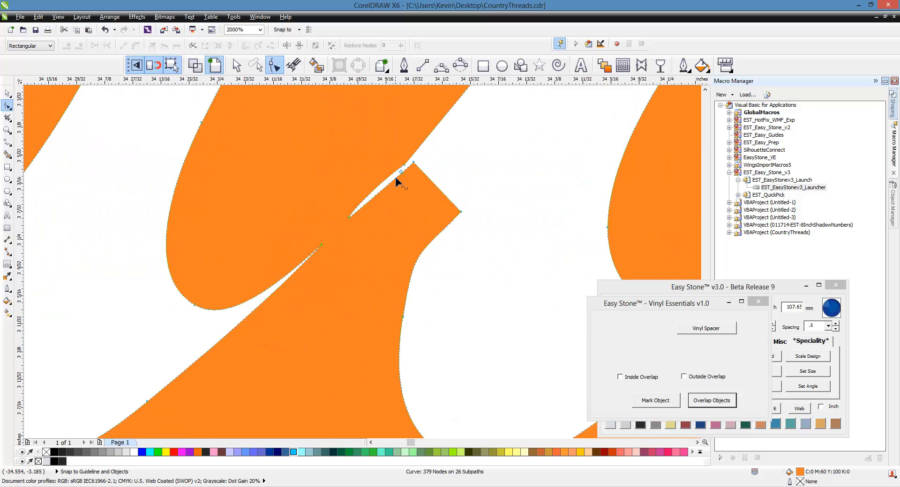
Delete the tip node of the sliver at the d cutout, convert its edge to a straight line and remove the leftover corner node.
double_click(399, 176)
right_click(399, 177)
click(424, 207)
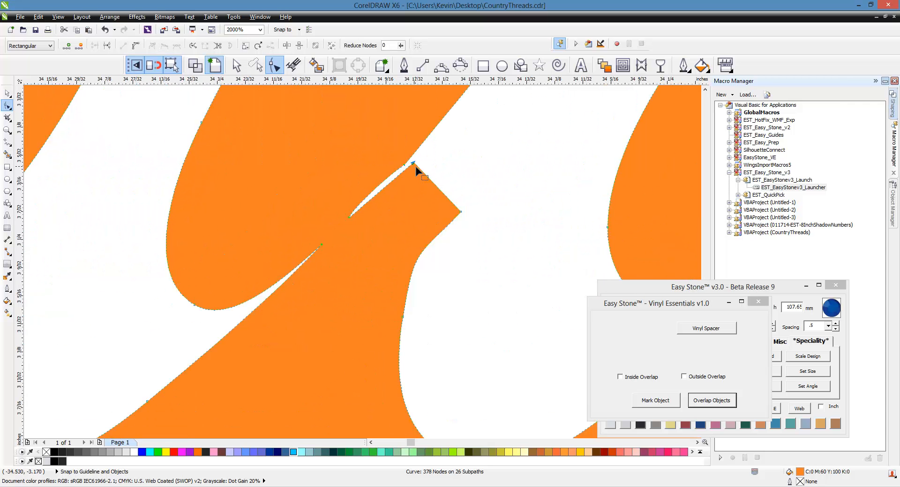
double_click(350, 218)
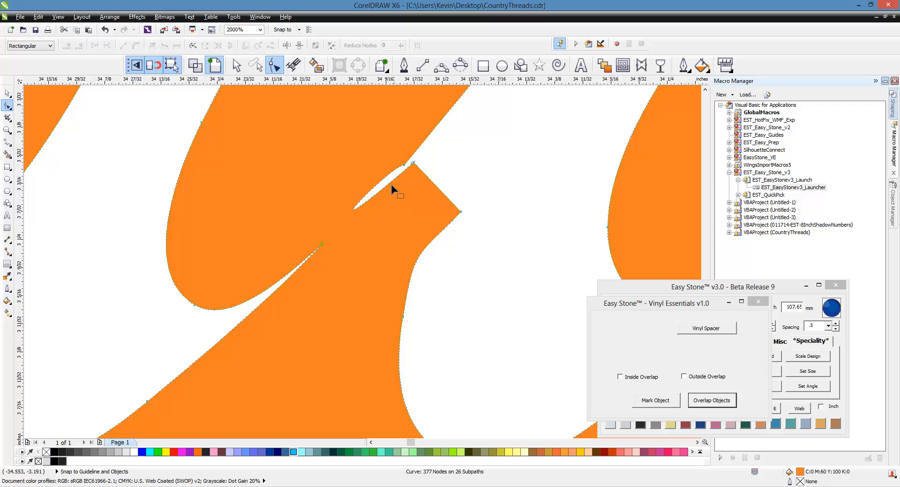
right_click(390, 187)
click(427, 210)
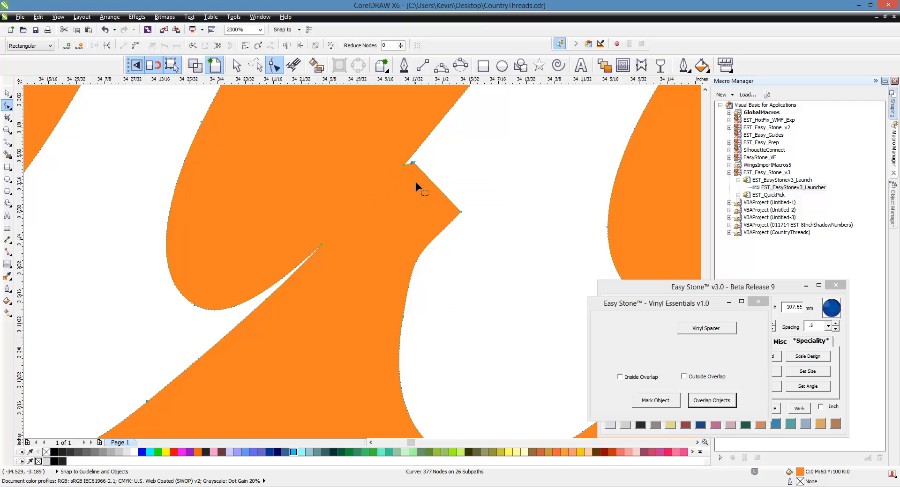
double_click(413, 165)
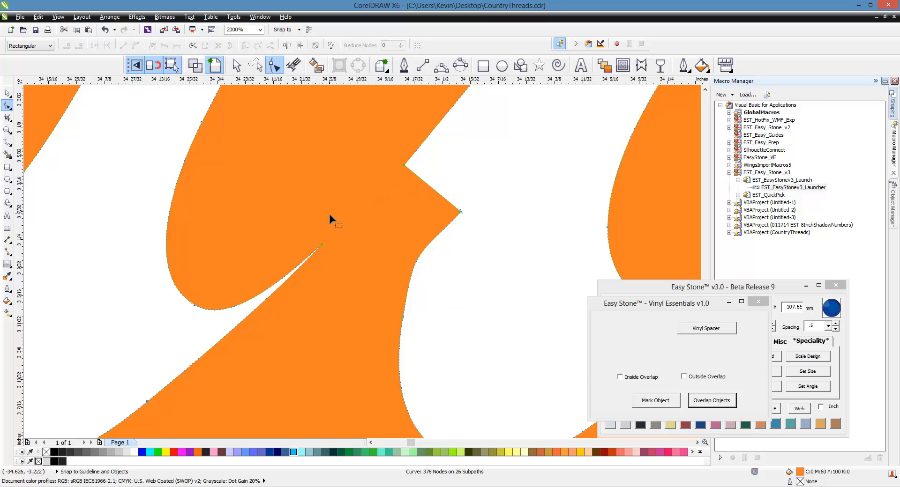
Delete the nodes of the thin tail extending from the s cutout toward the period.
scroll(184, 203, down, 2)
scroll(190, 214, down, 2)
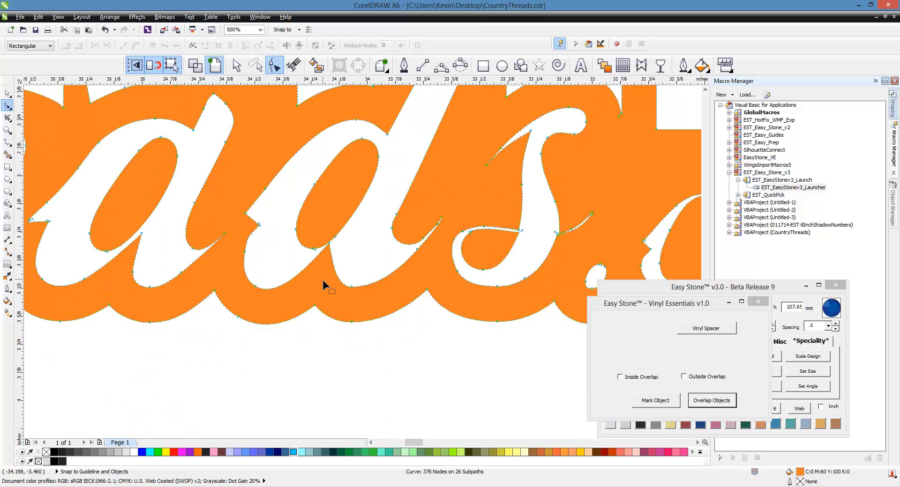
scroll(324, 283, down, 2)
scroll(511, 269, up, 2)
scroll(542, 296, down, 2)
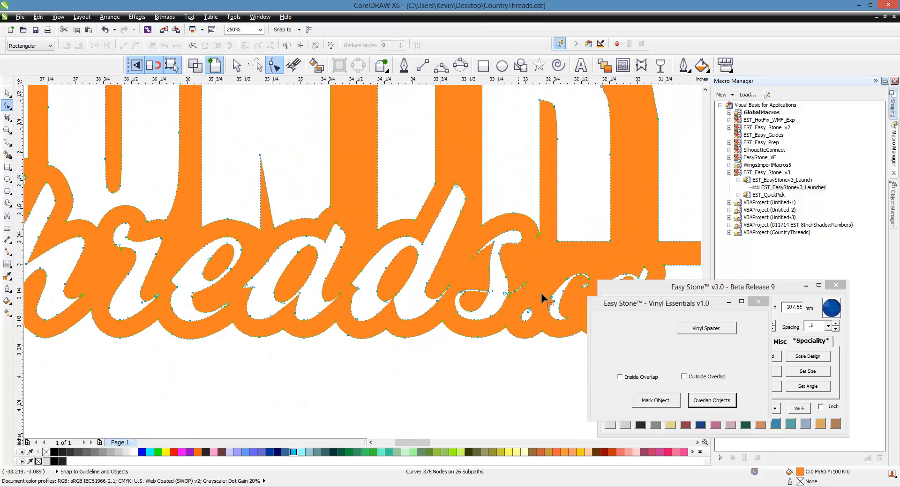
scroll(526, 297, up, 6)
drag(498, 195, 314, 352)
key(Delete)
Delete the small isolated cutout inside the hook of the c in .ca.
scroll(458, 286, down, 2)
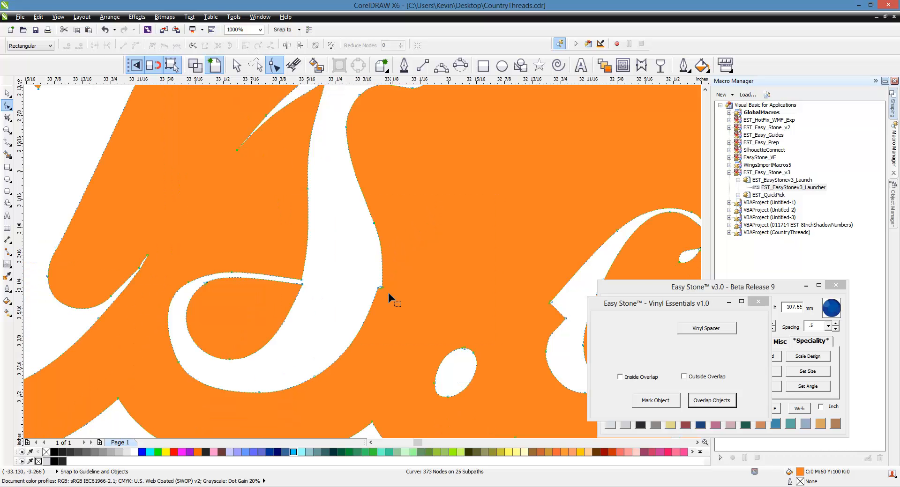
scroll(328, 260, down, 2)
scroll(257, 283, up, 1)
scroll(262, 281, up, 1)
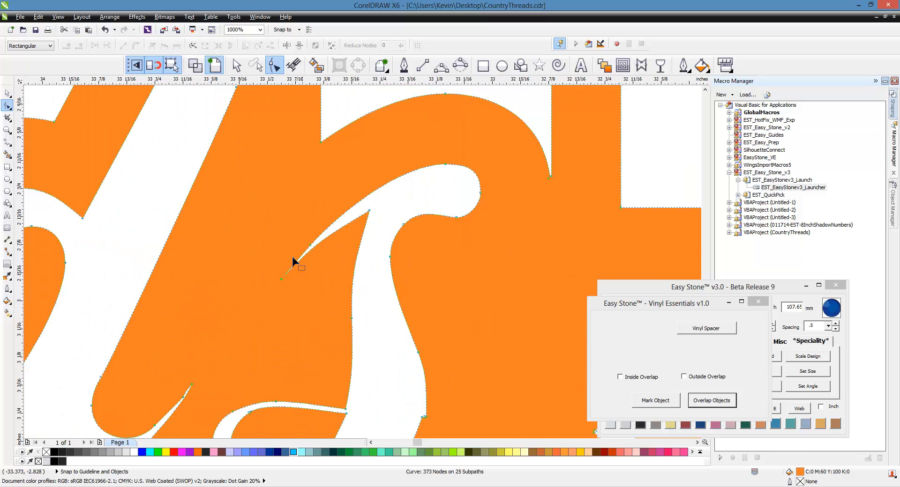
scroll(272, 253, down, 1)
scroll(262, 246, down, 1)
scroll(381, 277, up, 2)
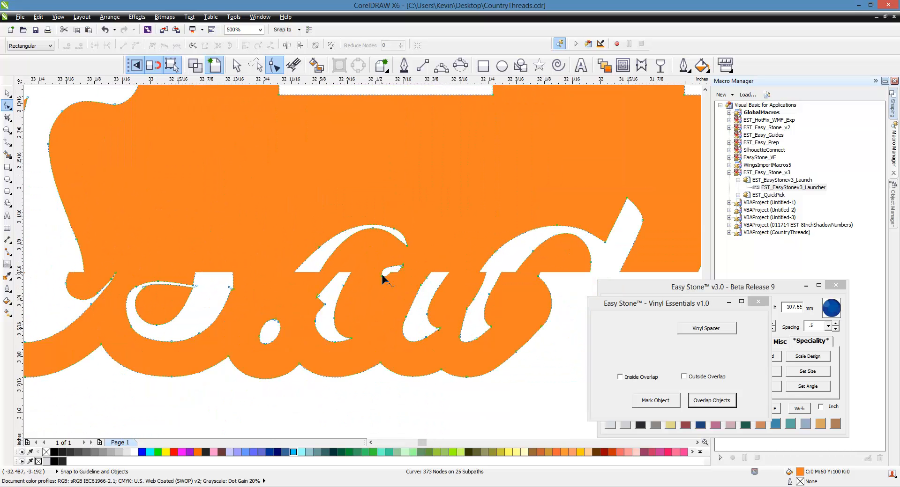
scroll(416, 258, up, 1)
key(Delete)
scroll(293, 236, down, 1)
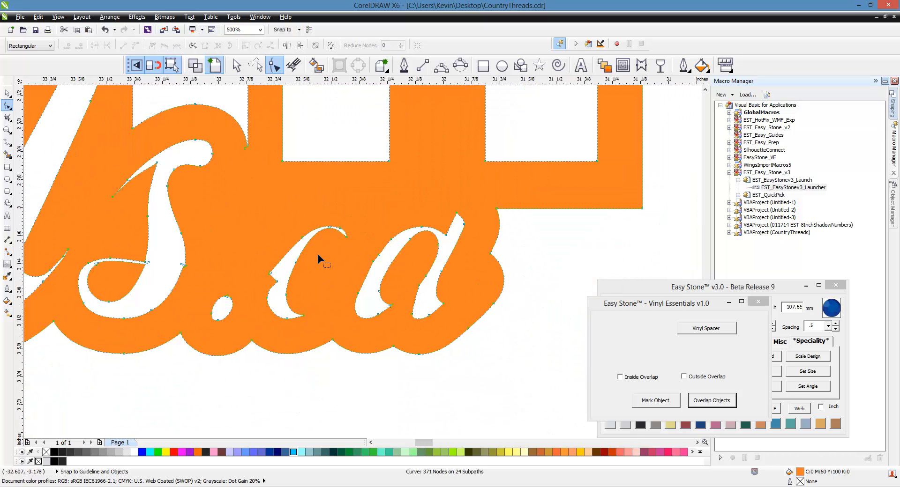
Leave node editing, fill the cleaned-up background copy with light blue (#00CCFF) and clear the selection.
click(7, 94)
click(295, 371)
scroll(410, 290, down, 2)
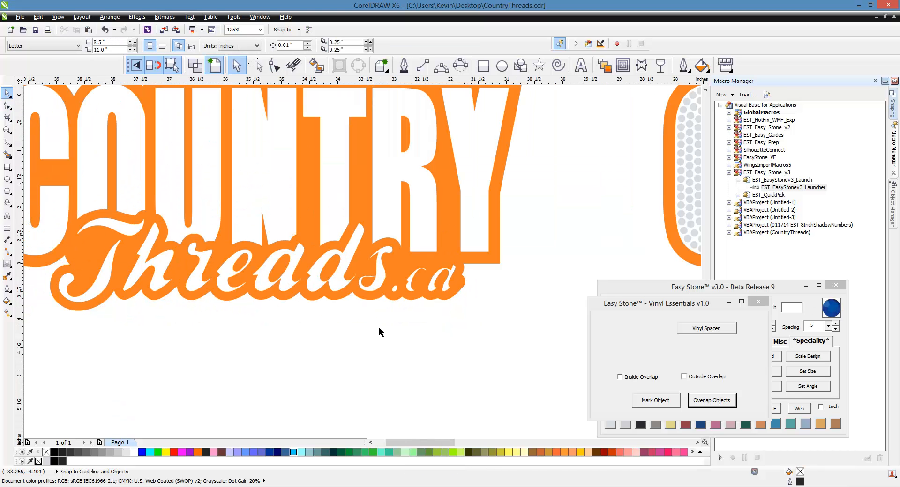
scroll(412, 304, down, 1)
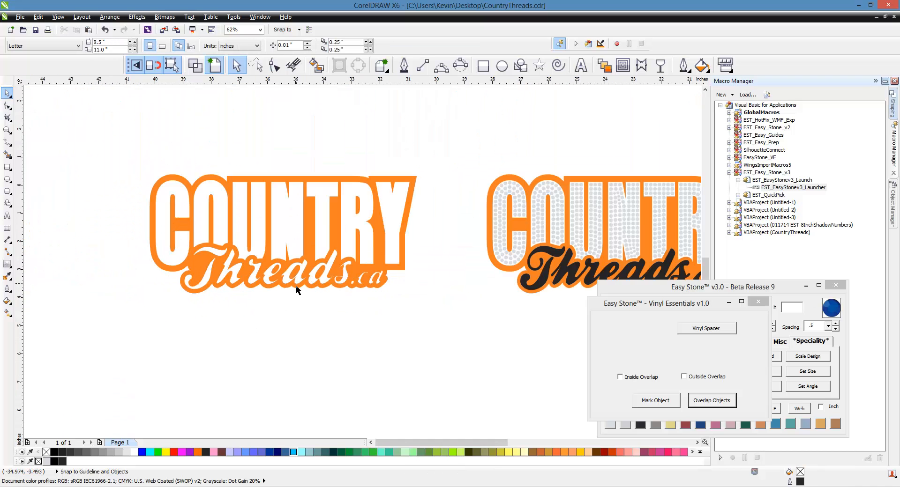
click(201, 291)
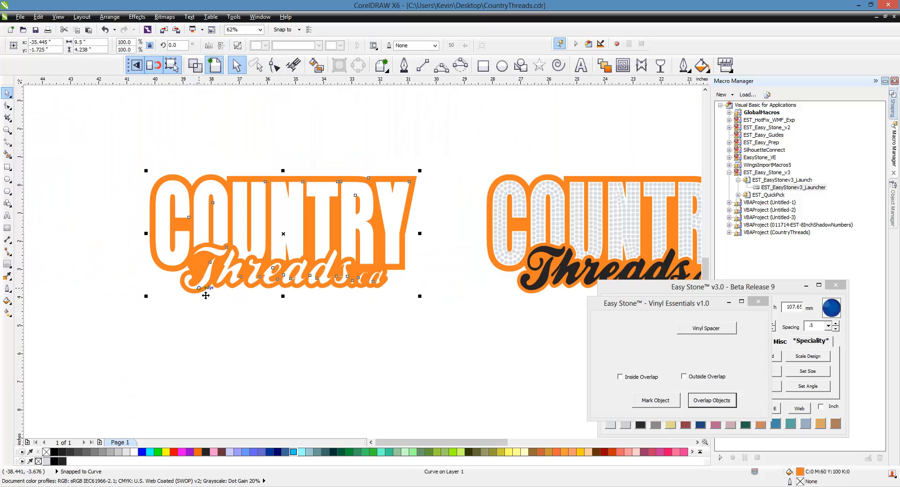
click(213, 323)
scroll(213, 323, down, 1)
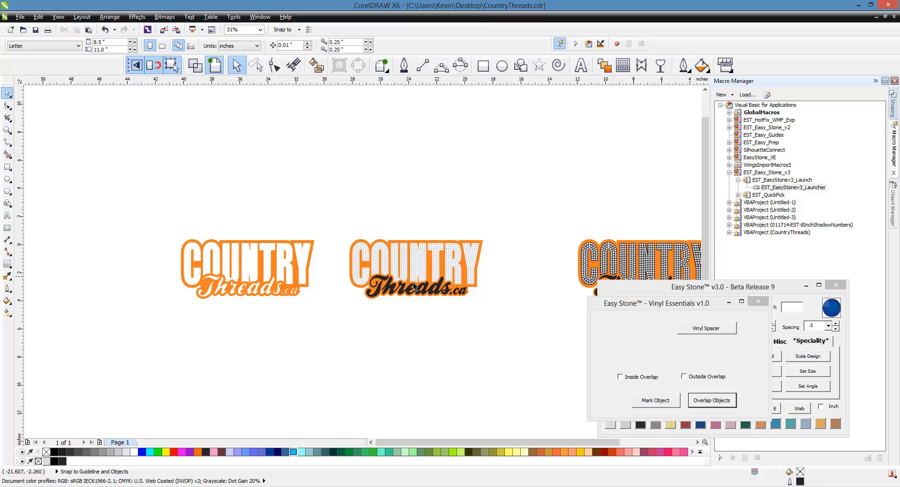
scroll(211, 264, up, 1)
click(234, 233)
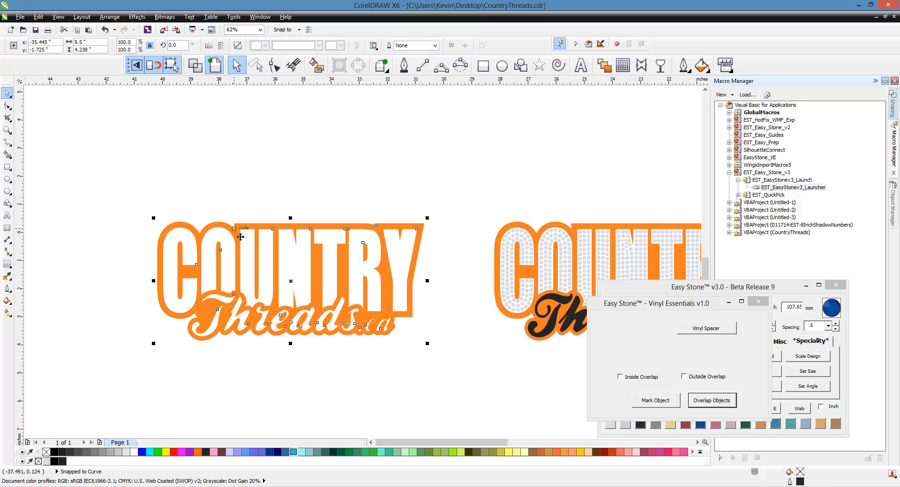
click(294, 453)
click(312, 413)
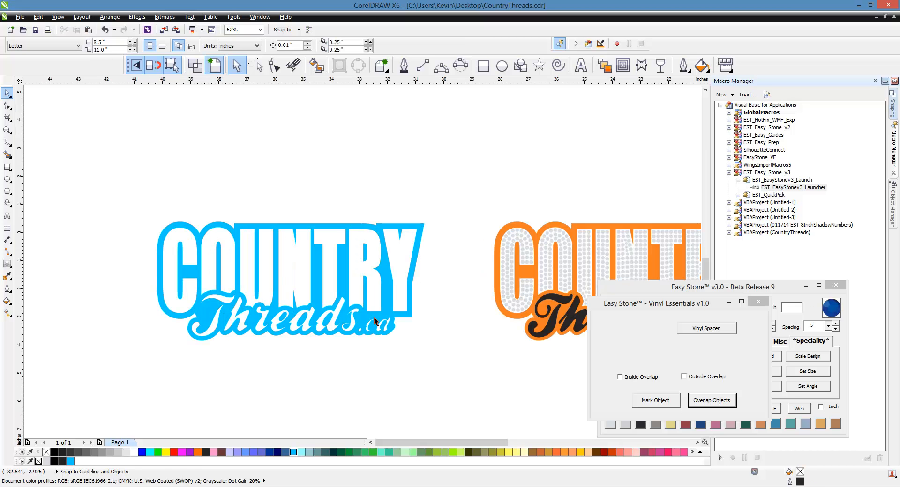
Center the blue background copy horizontally on the original orange background of the rhinestone design and clear the selection.
click(418, 248)
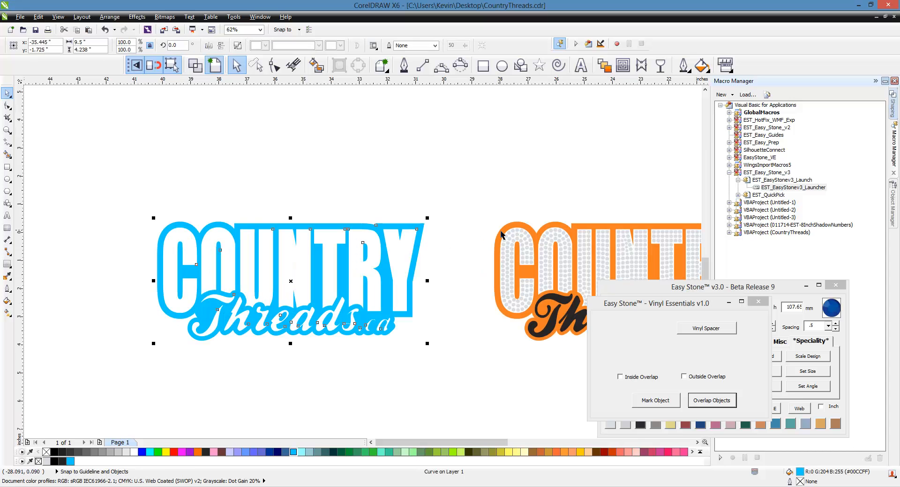
key(c)
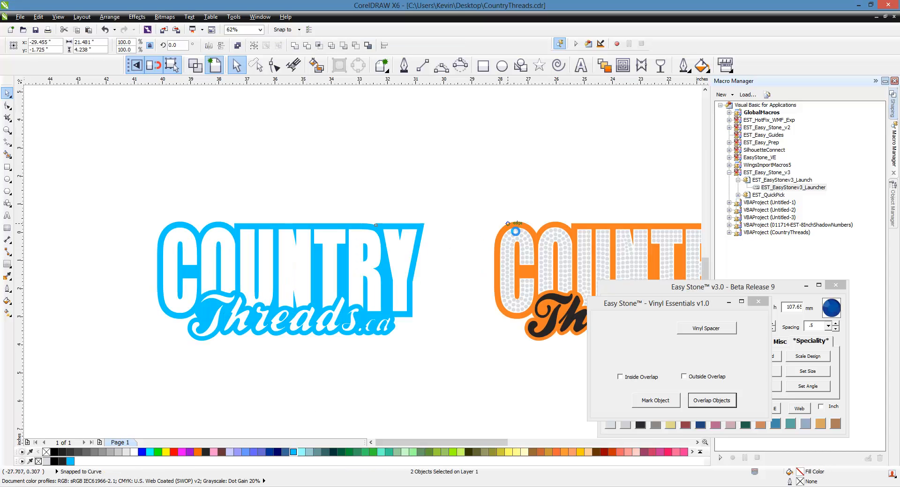
click(421, 211)
Send the blue background copy to the back of the rhinestone design and clear the selection.
scroll(331, 232, down, 1)
scroll(513, 250, up, 1)
scroll(549, 277, up, 1)
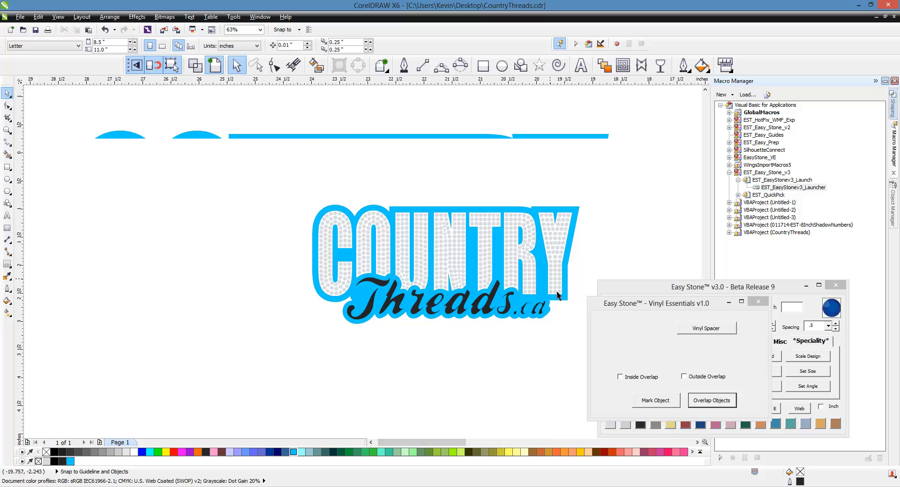
click(559, 322)
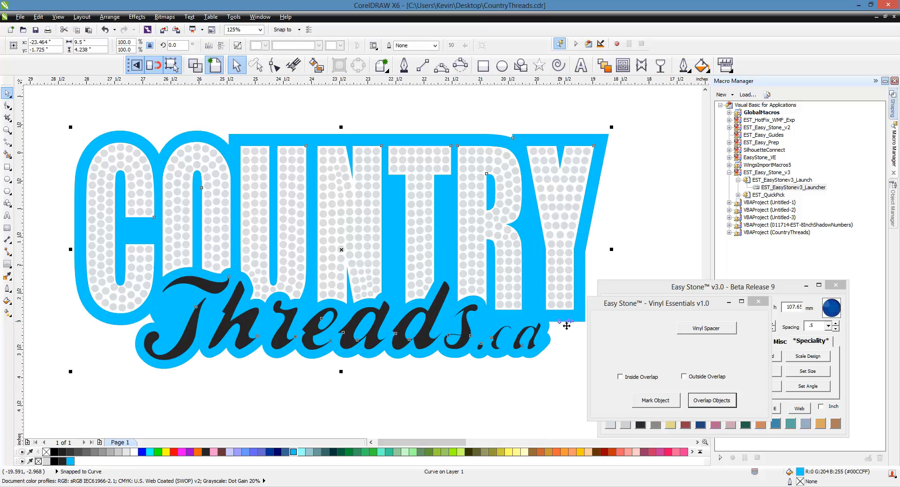
key(shift+Page_Down)
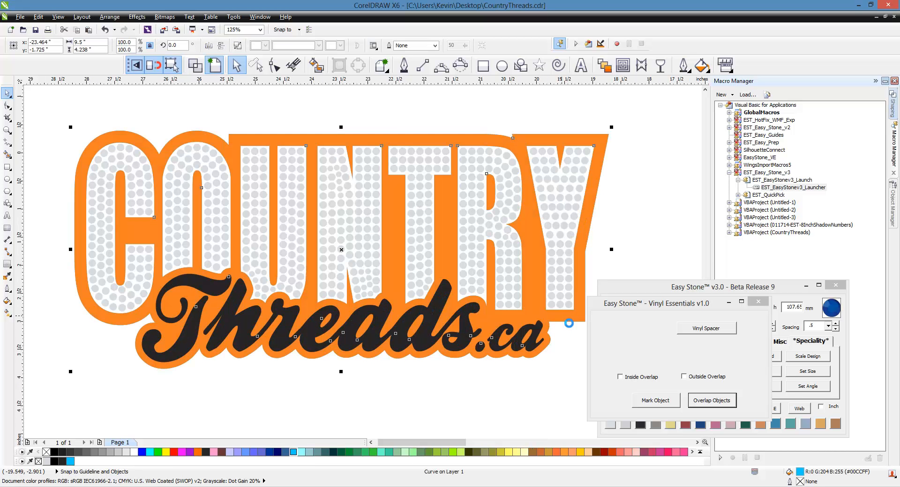
click(535, 408)
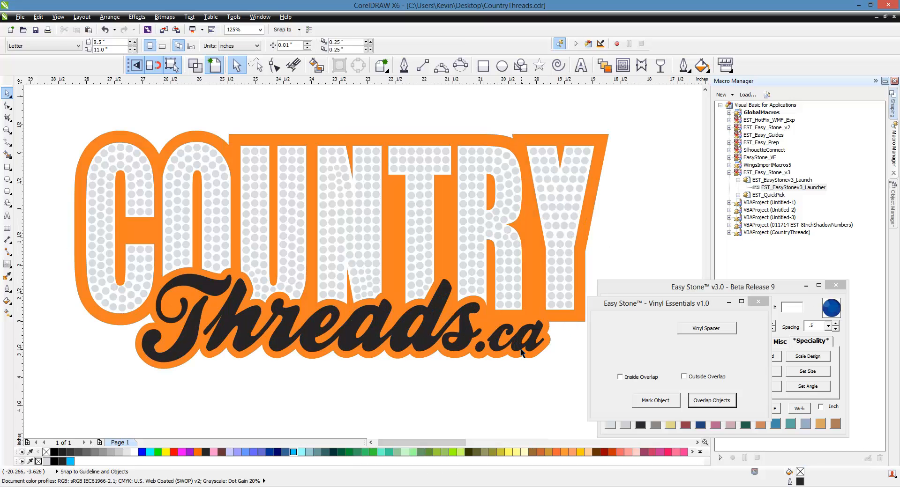
Delete the original orange background of the rhinestone design in front of the blue background copy.
click(535, 310)
key(Delete)
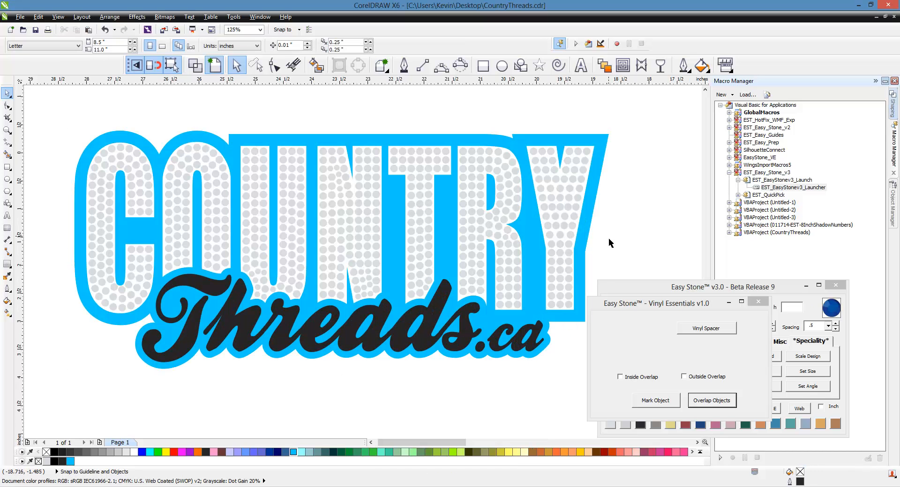
scroll(448, 230, down, 1)
scroll(456, 291, up, 1)
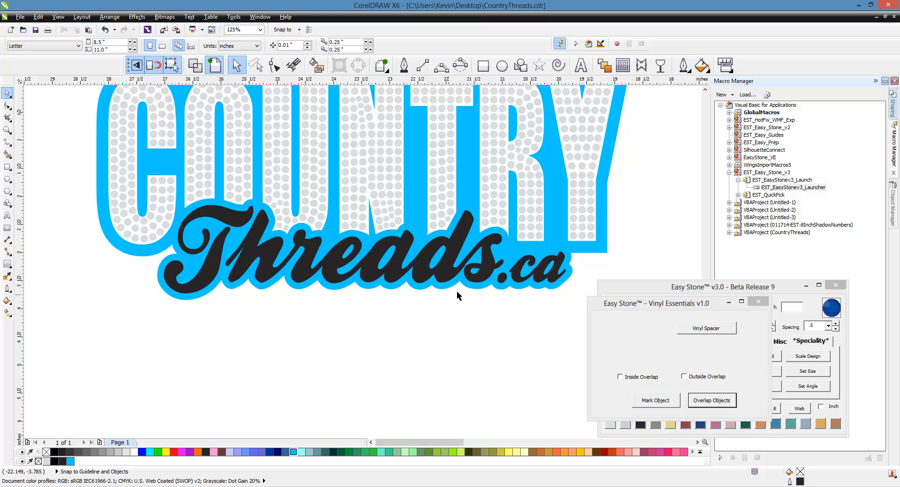
Examine the blue background's nodes to check how its cutouts sit behind the Threads.ca lettering.
click(512, 260)
key(F10)
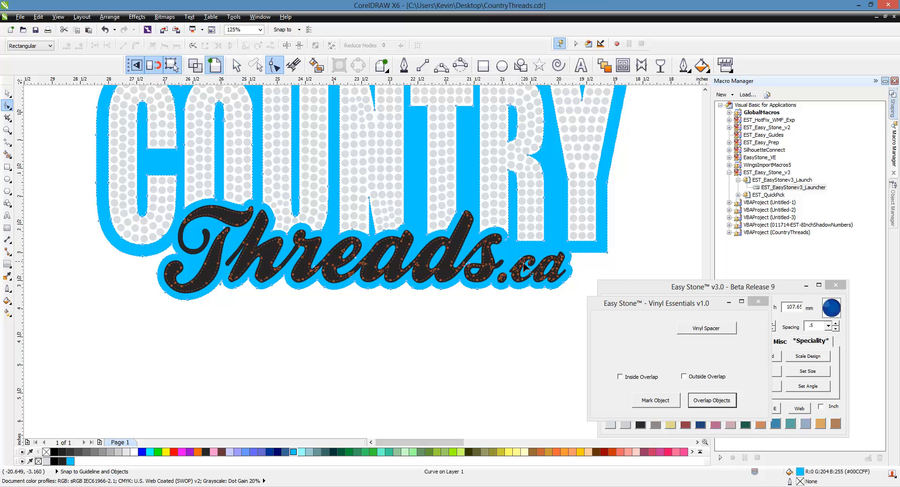
scroll(520, 263, up, 1)
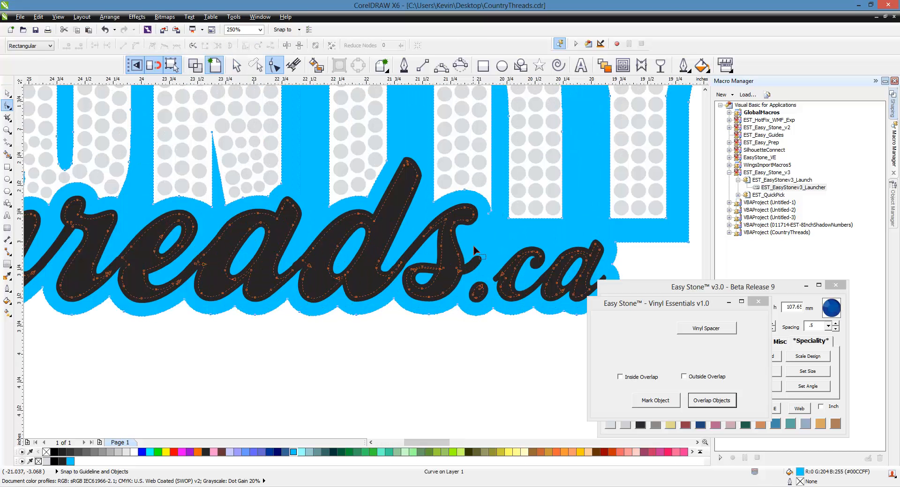
scroll(518, 259, down, 1)
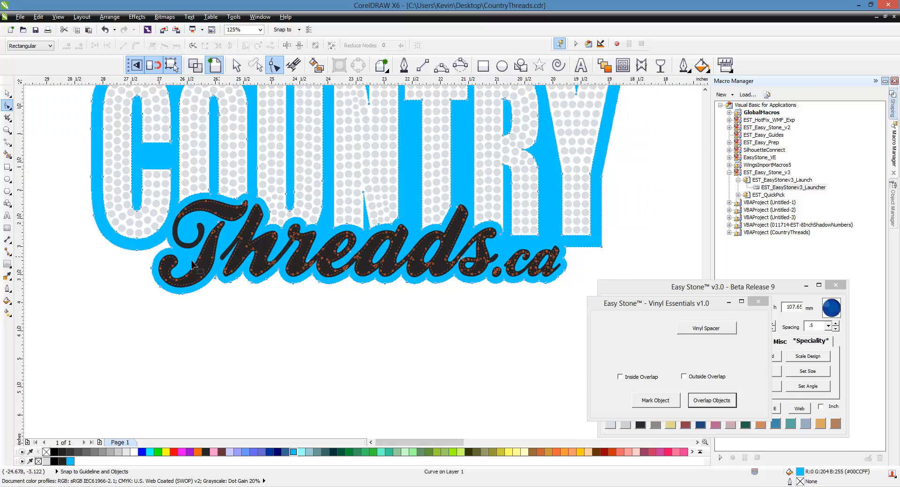
scroll(197, 268, up, 1)
click(8, 93)
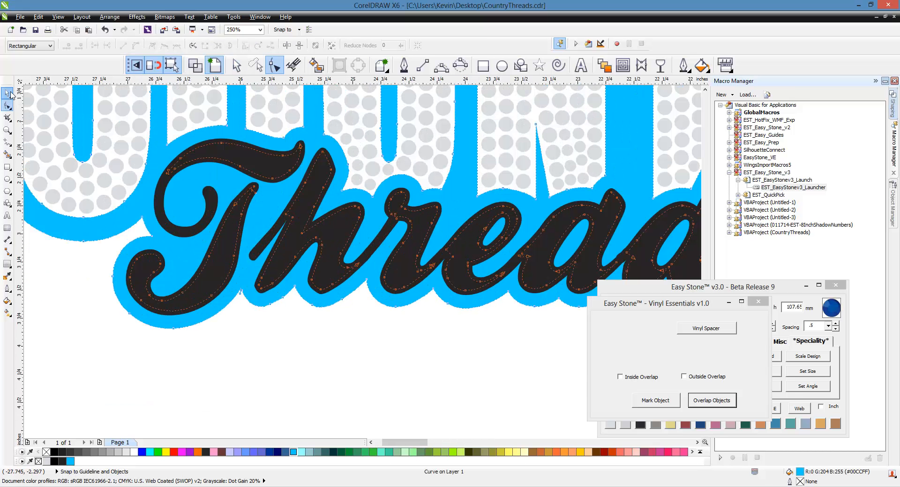
click(297, 341)
Select the whole blue rhinestone design and add a weed box around it.
scroll(339, 284, down, 2)
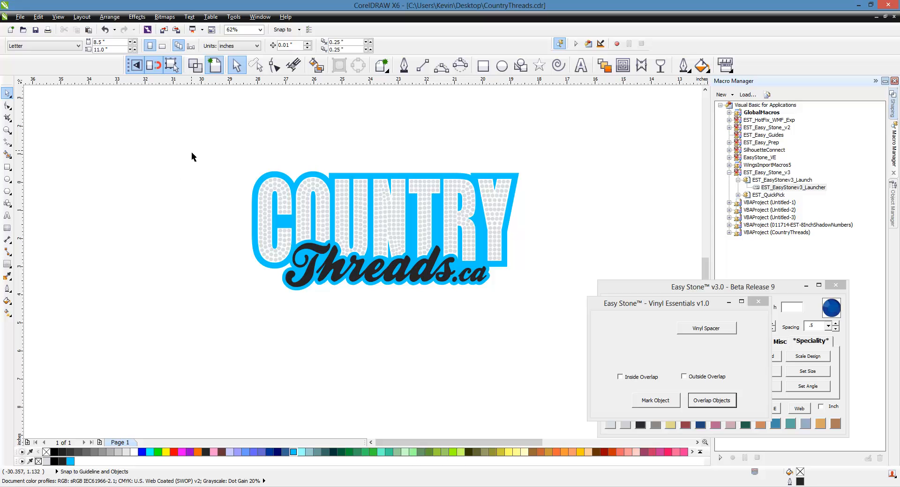
drag(191, 152, 557, 304)
click(651, 290)
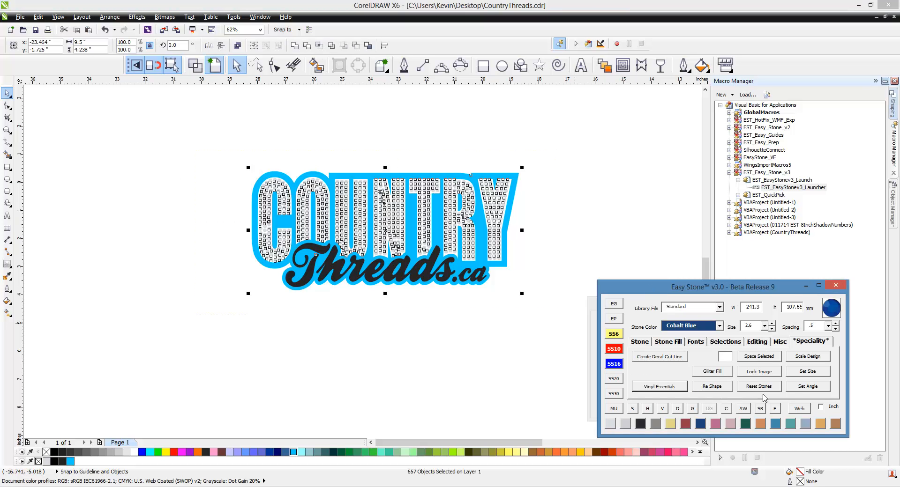
click(744, 408)
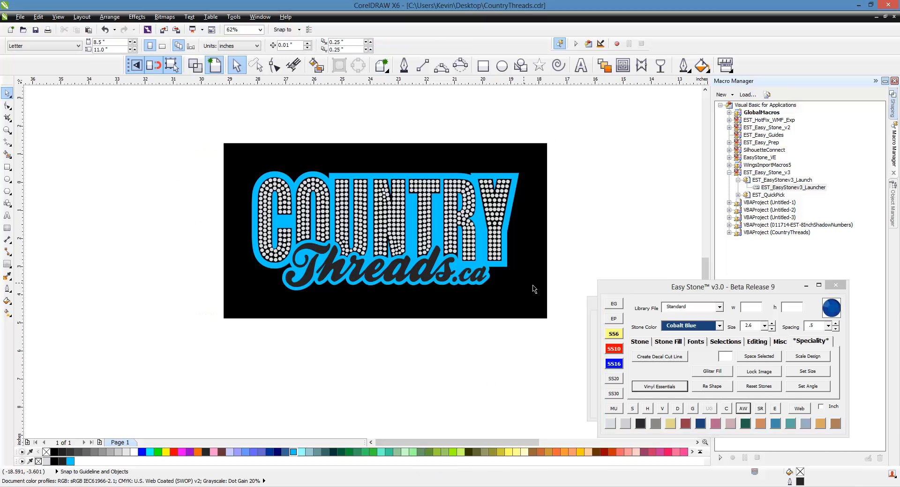
Place a duplicate of the boxed blue design to the left of the original and clear the selection.
drag(543, 187, 194, 330)
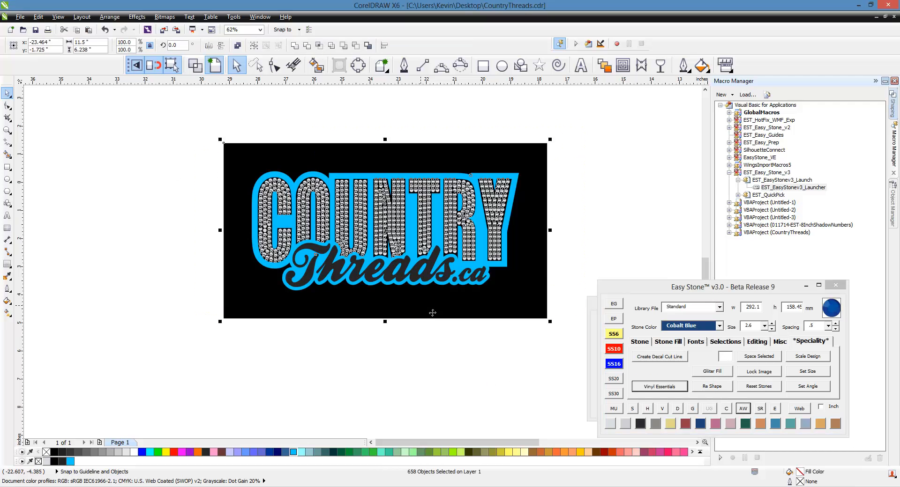
scroll(431, 309, down, 2)
drag(296, 217, 527, 353)
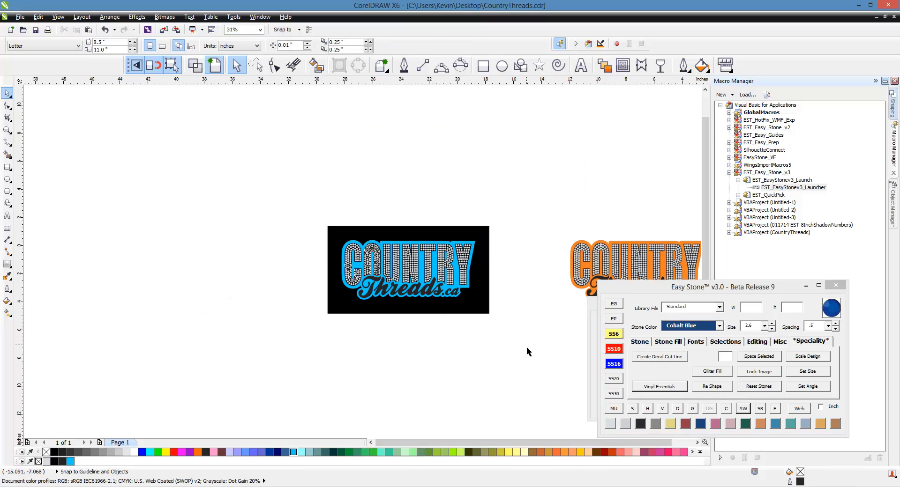
drag(474, 312, 285, 319)
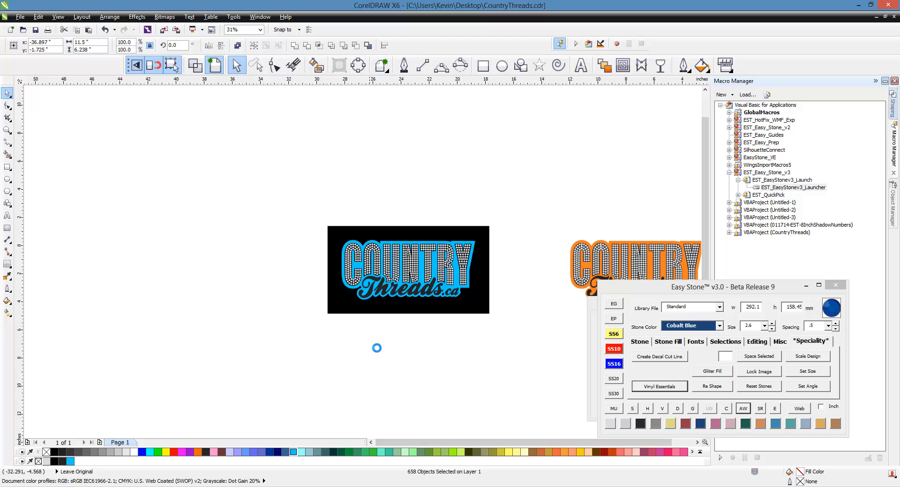
click(431, 347)
Fill the Threads.ca lettering of the original boxed design with black (#000000).
scroll(441, 310, up, 4)
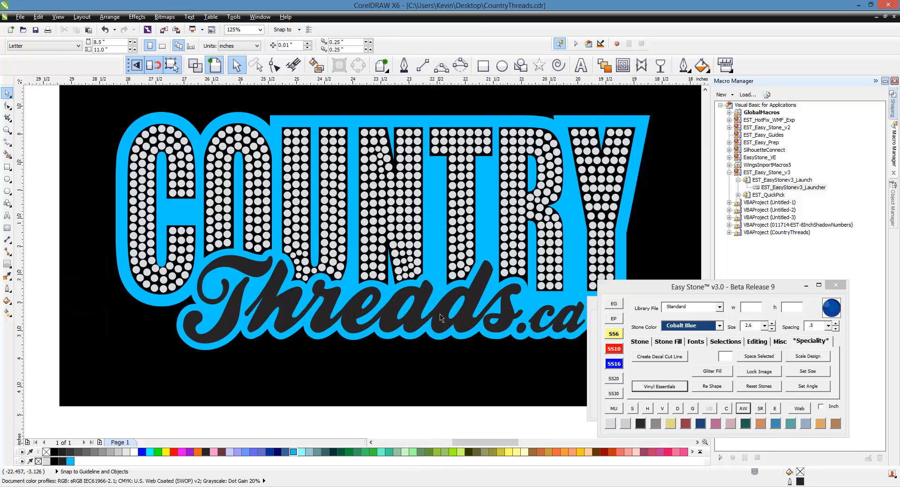
click(441, 316)
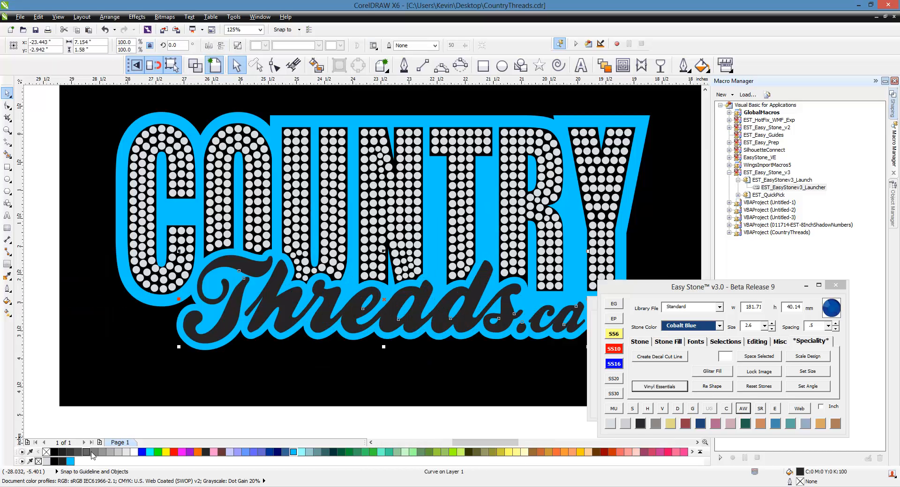
click(55, 452)
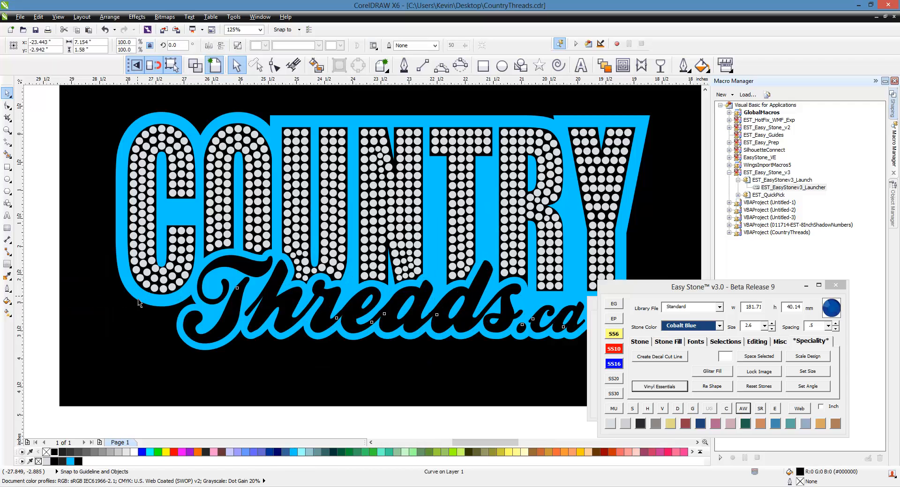
Apply a silver Glitter Fill to the blue background of the original boxed design.
click(151, 302)
click(809, 344)
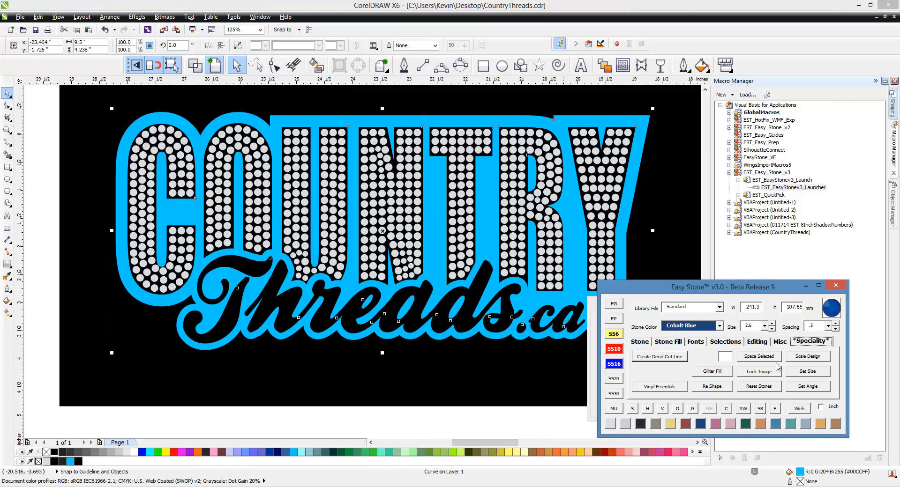
click(712, 371)
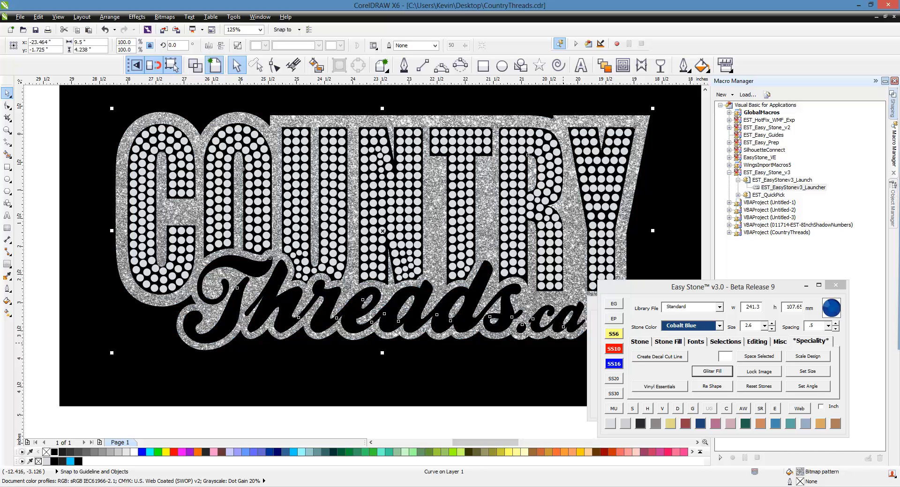
Run the stone simulation on all the rhinestones in the COUNTRY letters and dismiss the completion message.
click(333, 196)
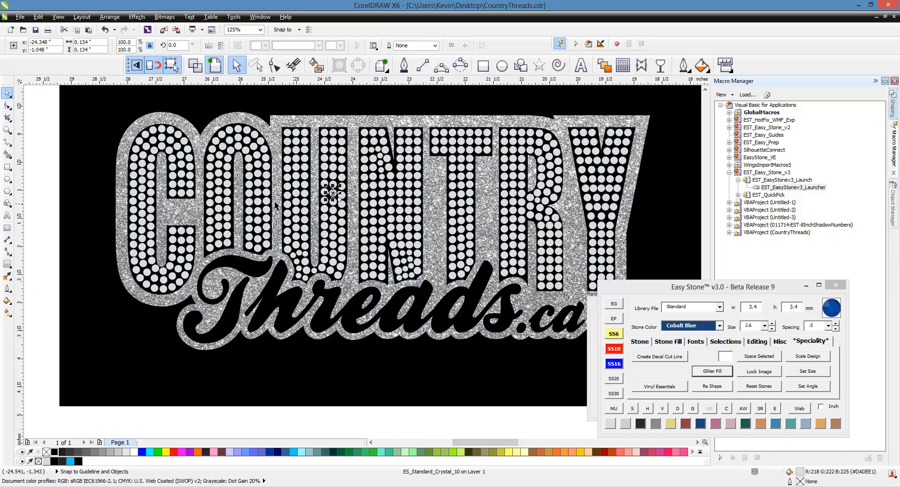
click(52, 117)
drag(47, 103, 649, 329)
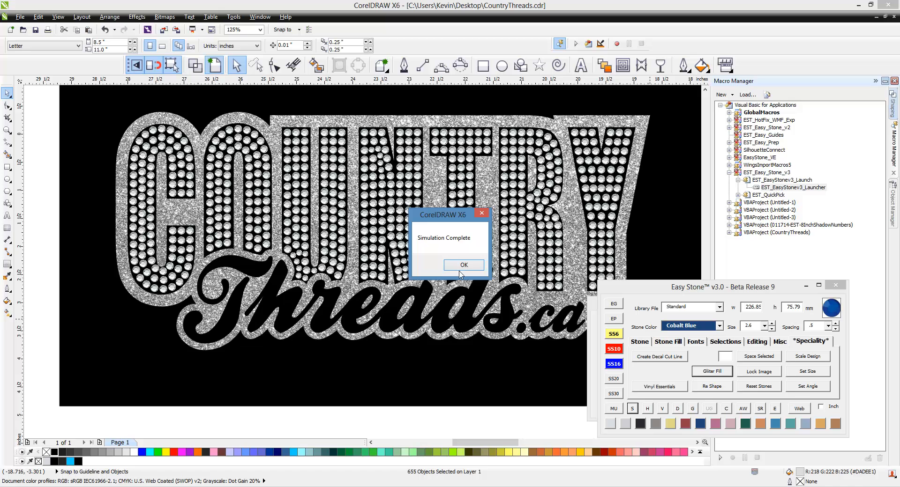
click(458, 271)
Fill the Threads.ca lettering with white (#FFFFFF) and clear the selection.
click(467, 301)
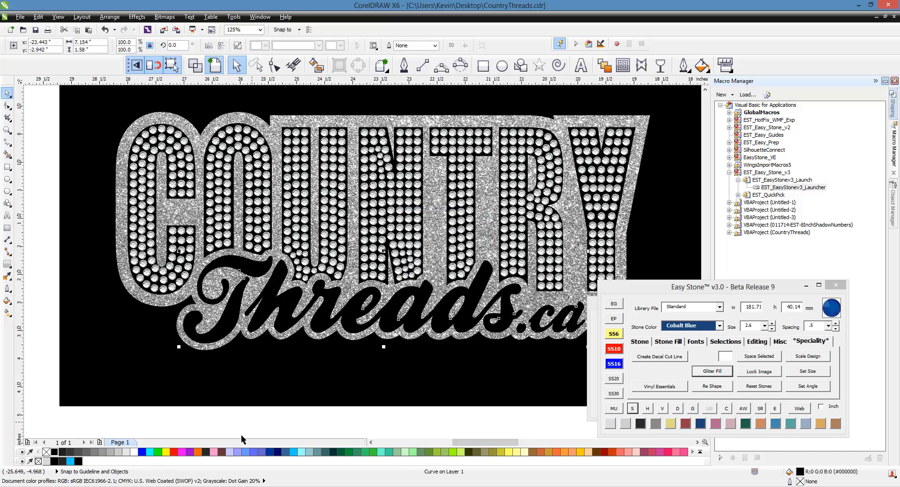
click(134, 452)
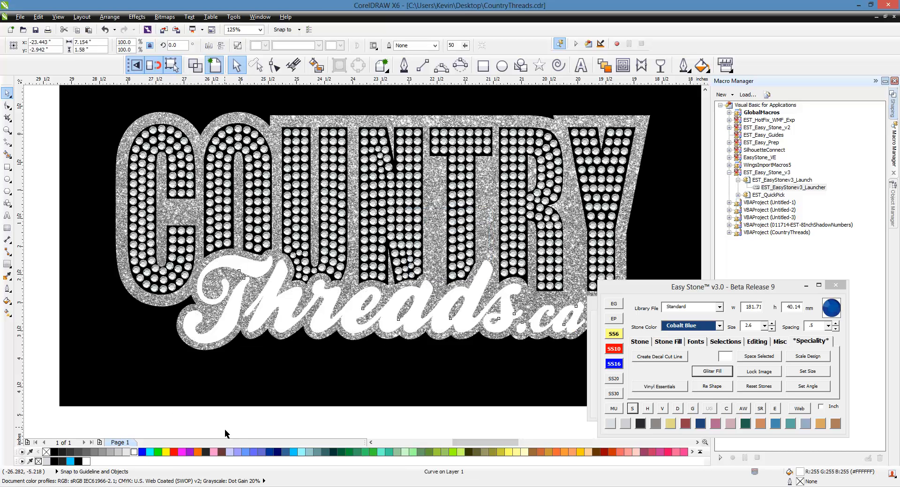
click(224, 429)
scroll(288, 321, down, 1)
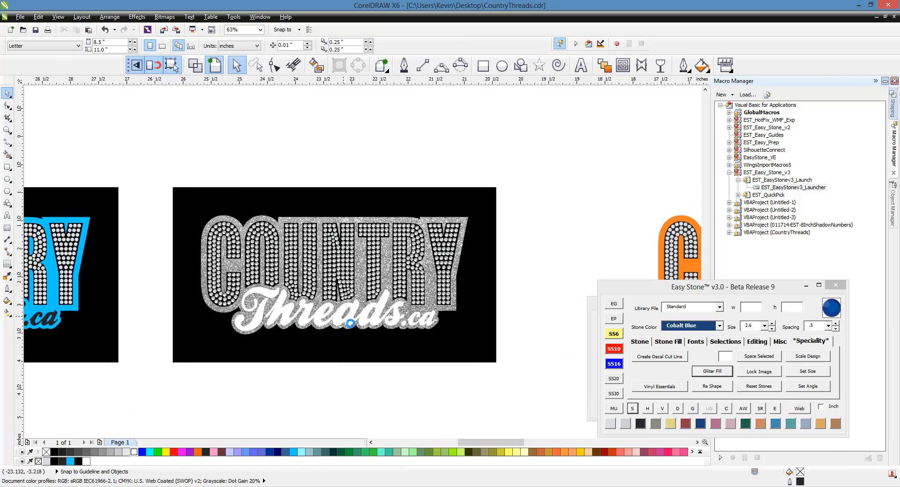
Set the fill of the Threads.ca lettering on the glitter design back to black.
scroll(343, 319, up, 1)
click(334, 327)
click(54, 452)
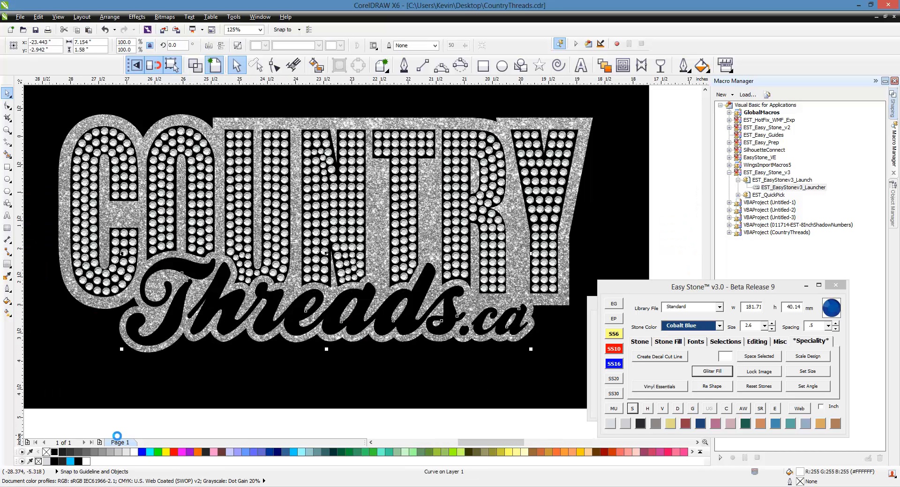
Fill the weed box behind the glitter design with grey (#808080) and clear the selection.
click(199, 393)
scroll(303, 353, down, 1)
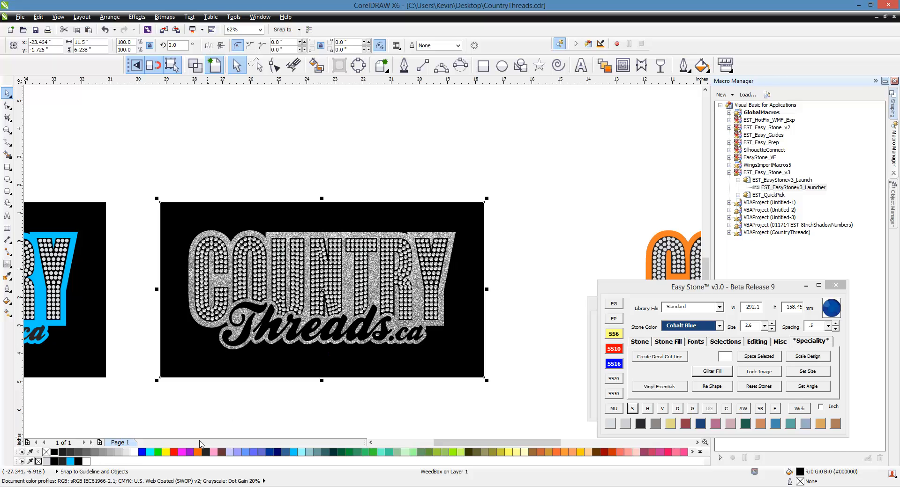
click(94, 453)
click(209, 427)
Fill the Threads.ca lettering with the same grey (#808080) as the weed box and clear the selection.
scroll(234, 340, up, 1)
click(249, 341)
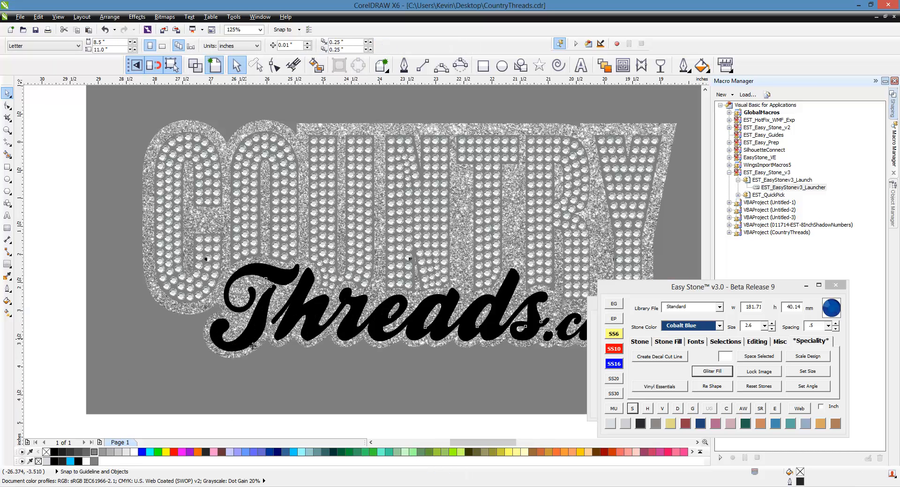
click(94, 453)
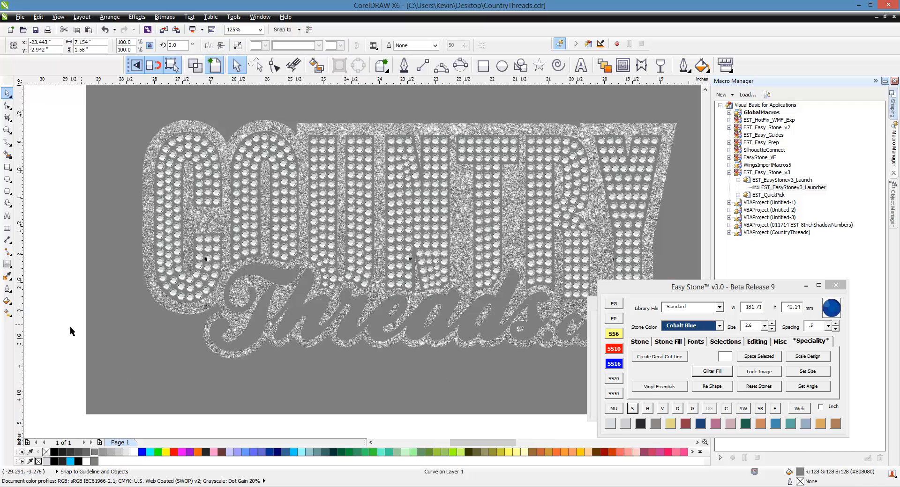
click(76, 297)
Change the design background to a red Glitter Fill, clear the selection and review the finished mock-up.
click(150, 293)
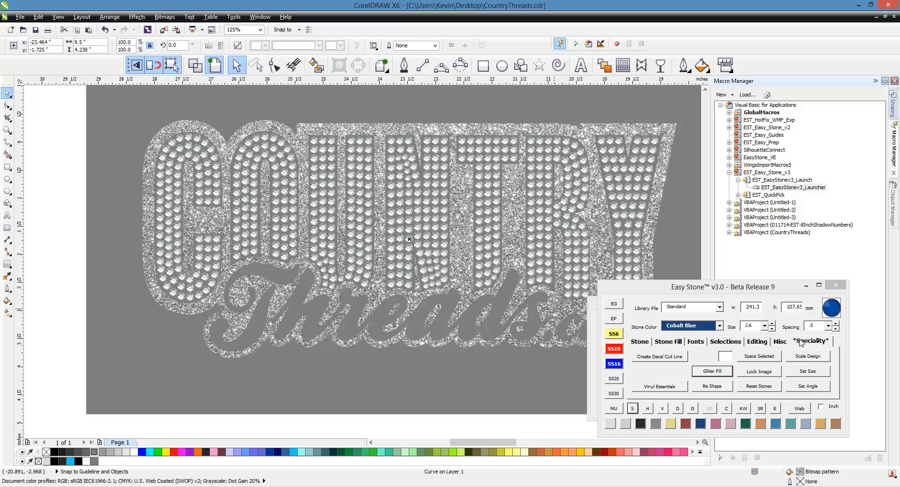
click(713, 372)
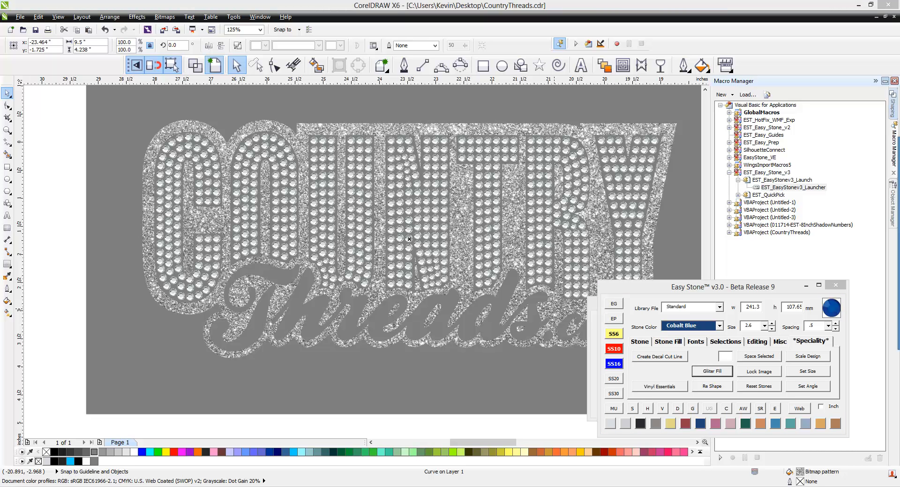
click(71, 238)
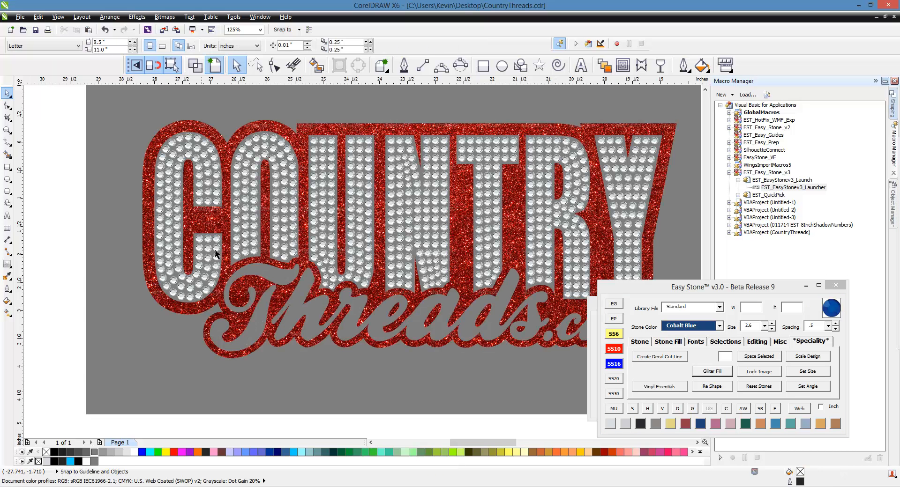
scroll(218, 253, down, 1)
scroll(351, 242, up, 1)
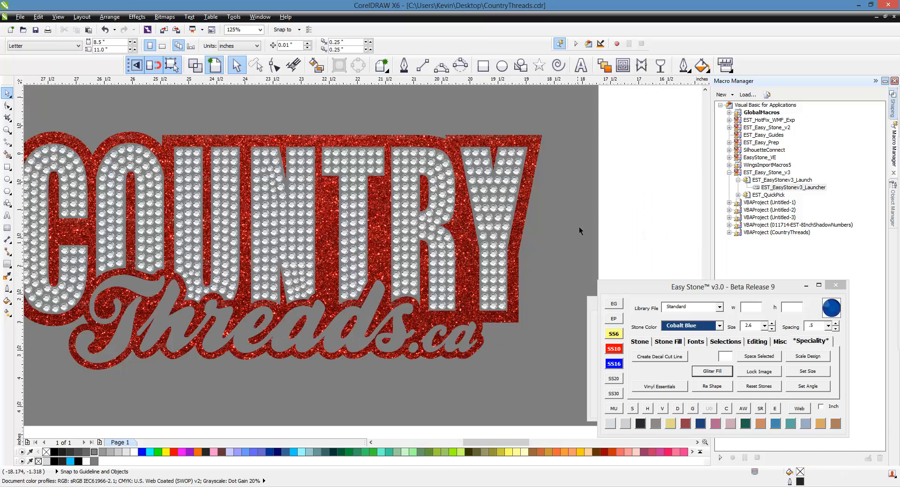
scroll(592, 218, down, 1)
scroll(557, 258, up, 1)
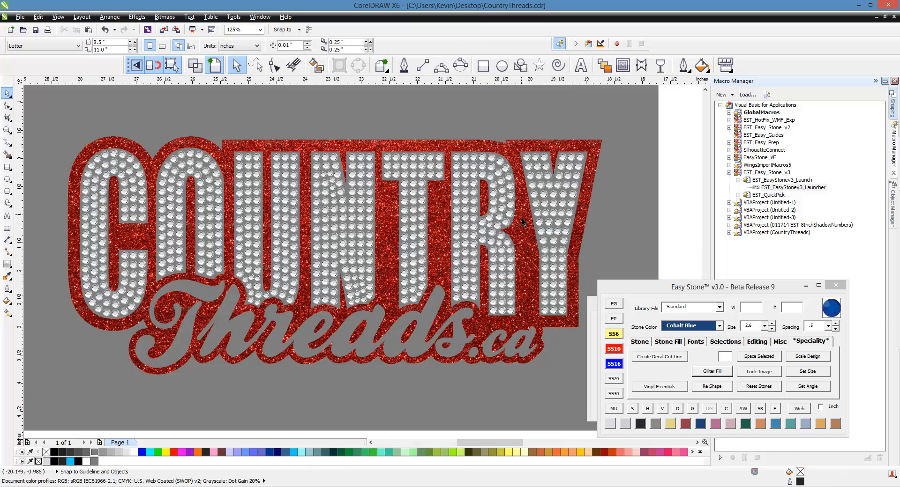